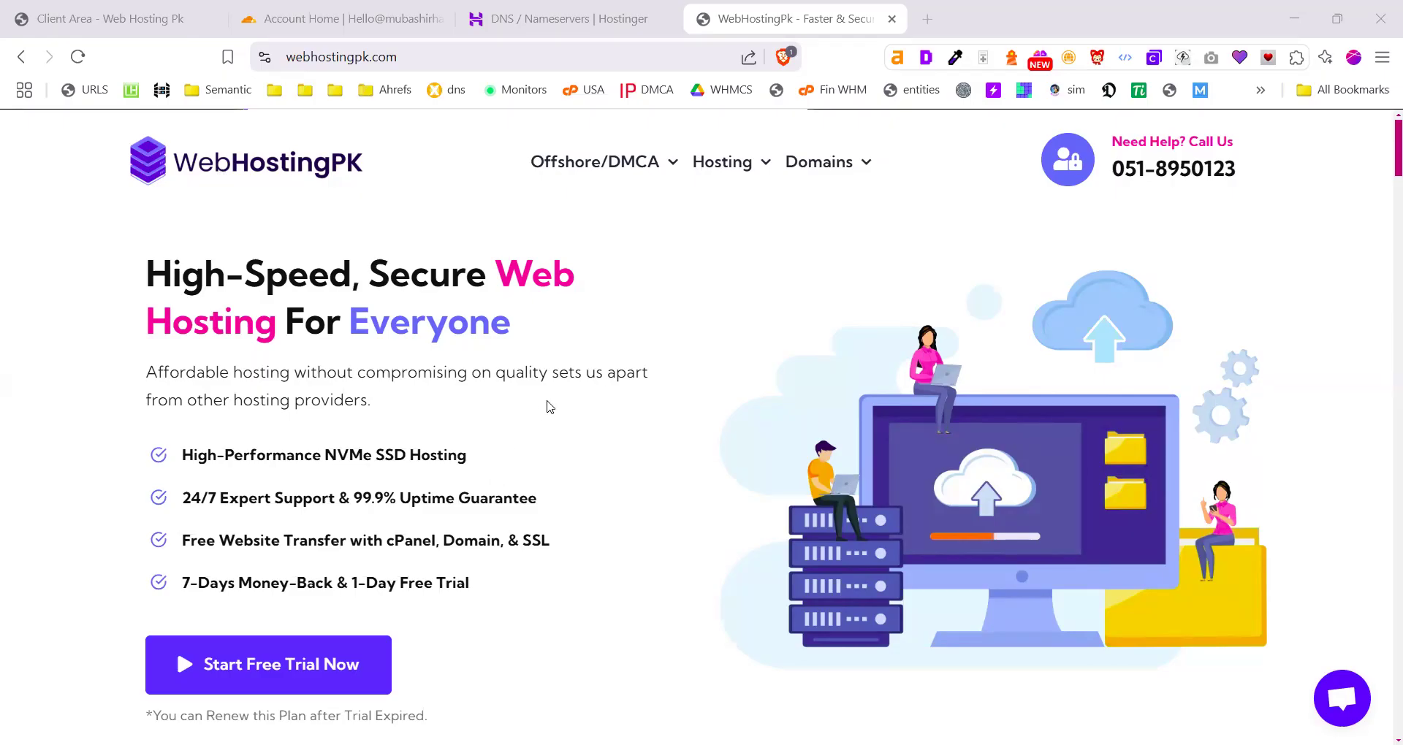
Step: Scroll the homepage down to the Freelancer, Business, Professional and Unlimited plan cards (Rs 2000–9000)
{"action": "scroll", "coordinate": [577, 387], "scroll_direction": "down", "scroll_amount": 3}
{"action": "scroll", "coordinate": [604, 376], "scroll_direction": "up", "scroll_amount": 3}
{"action": "scroll", "coordinate": [613, 387], "scroll_direction": "down", "scroll_amount": 1}
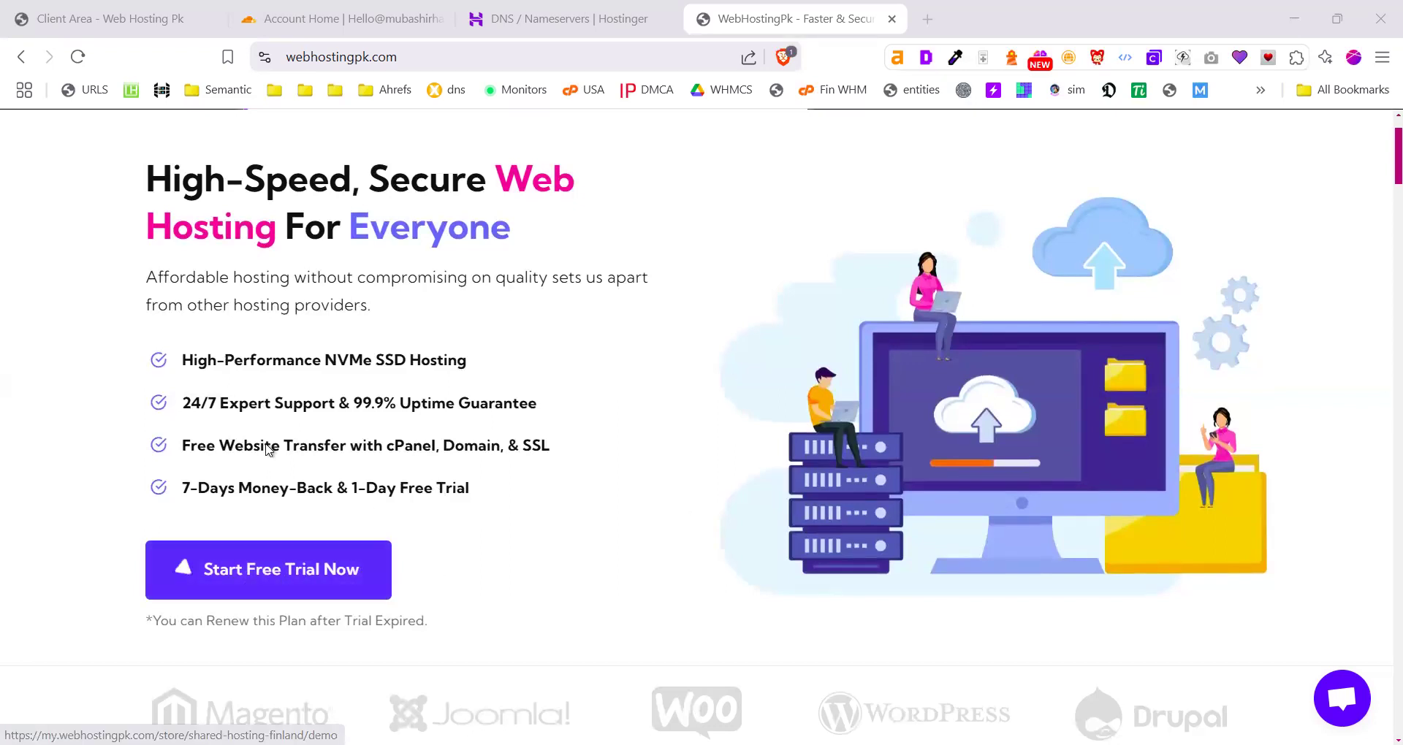
{"action": "scroll", "coordinate": [460, 516], "scroll_direction": "down", "scroll_amount": 8}
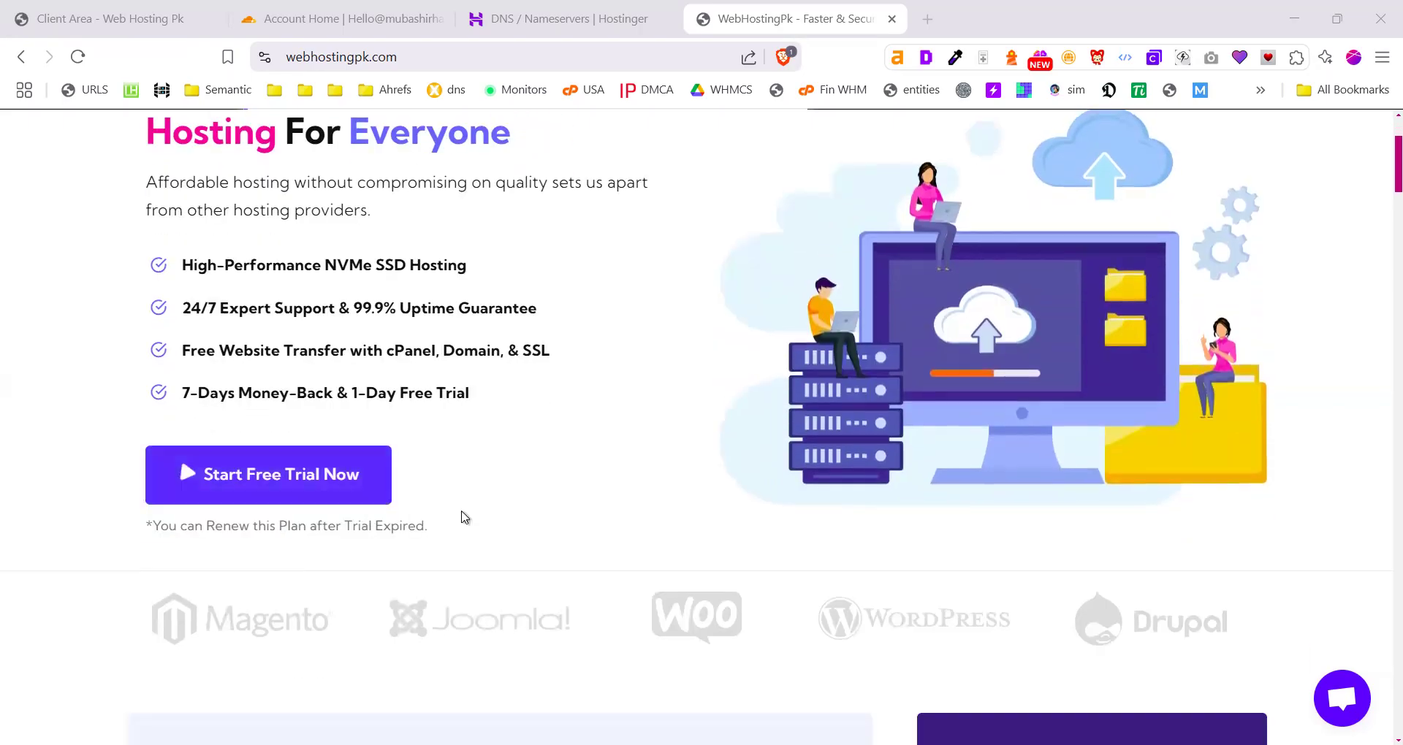
{"action": "scroll", "coordinate": [467, 407], "scroll_direction": "down", "scroll_amount": 8}
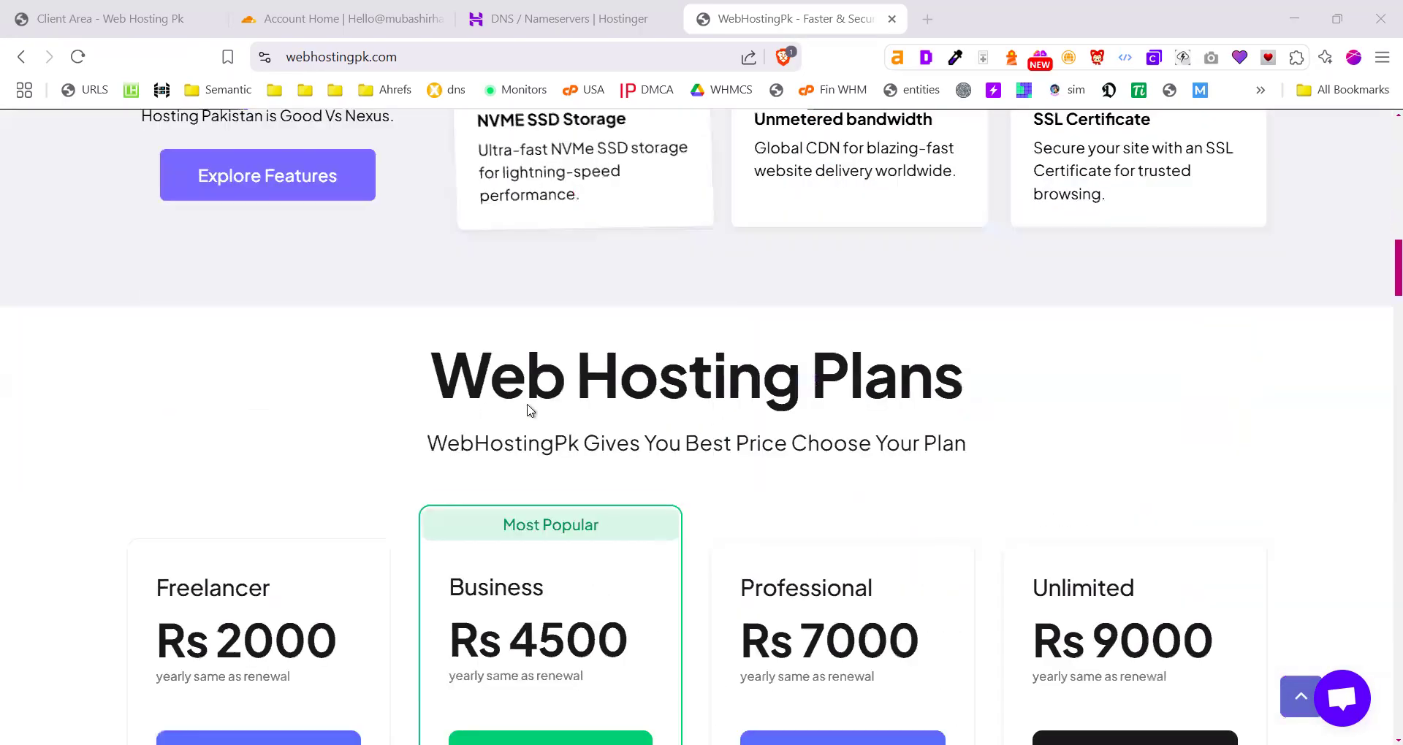
{"action": "scroll", "coordinate": [1183, 329], "scroll_direction": "up", "scroll_amount": 3}
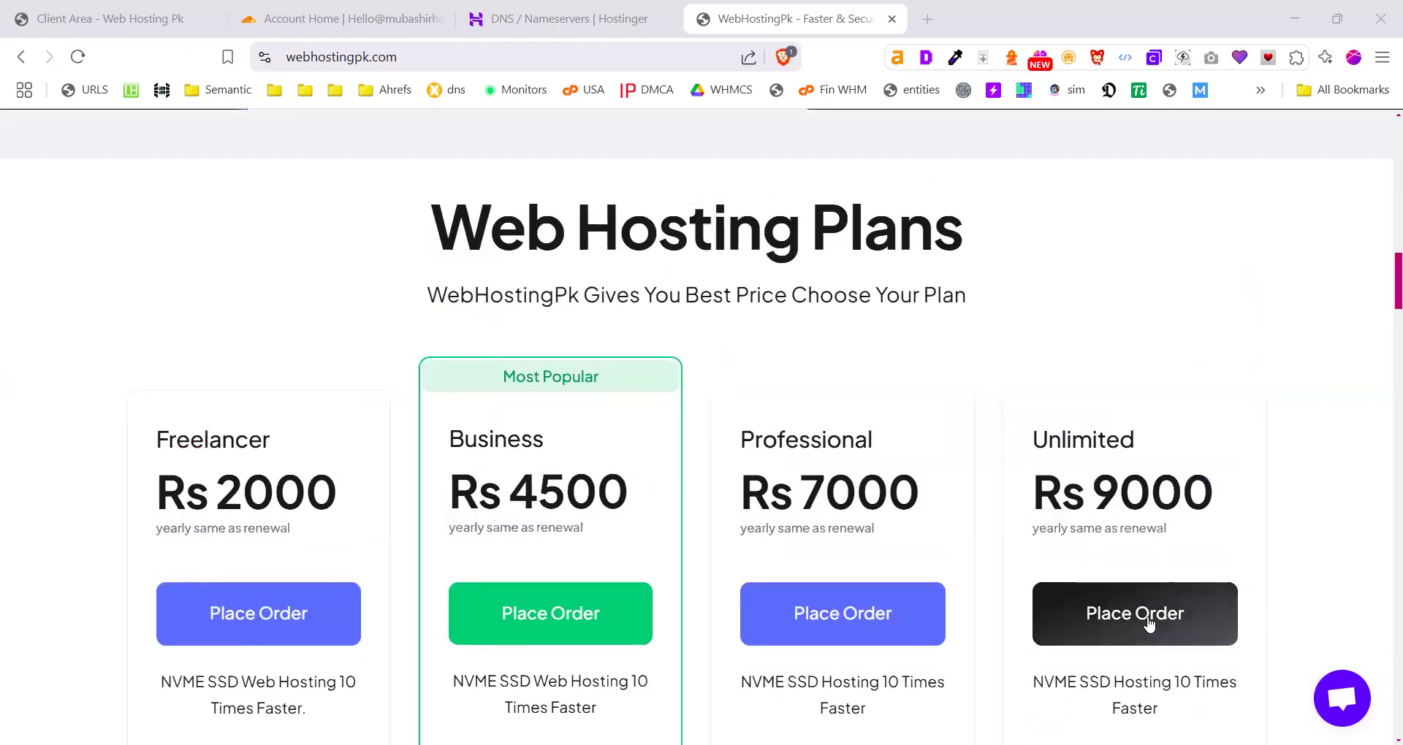
{"action": "scroll", "coordinate": [1158, 595], "scroll_direction": "down", "scroll_amount": 1}
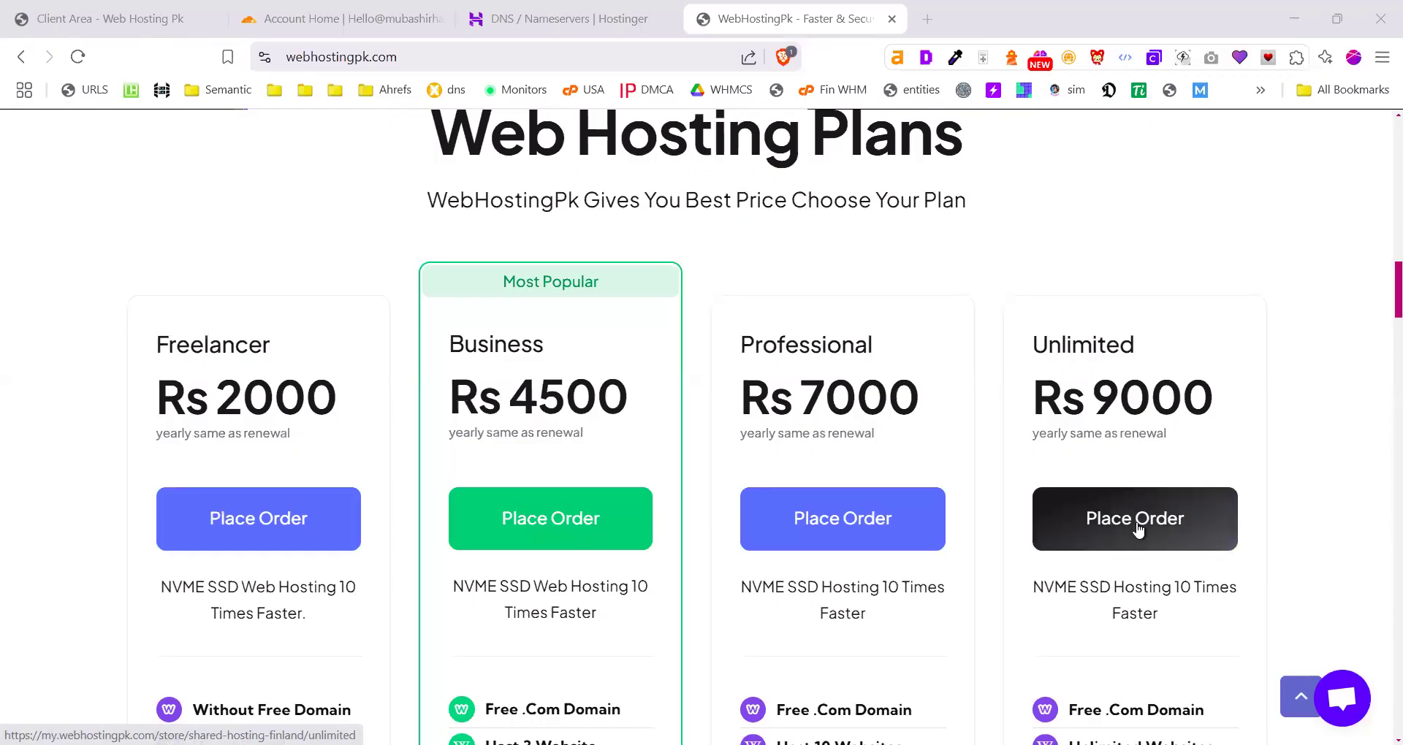
Step: Start an Unlimited plan order and enter a snowday calculators domain name to register
{"action": "left_click", "coordinate": [1137, 521]}
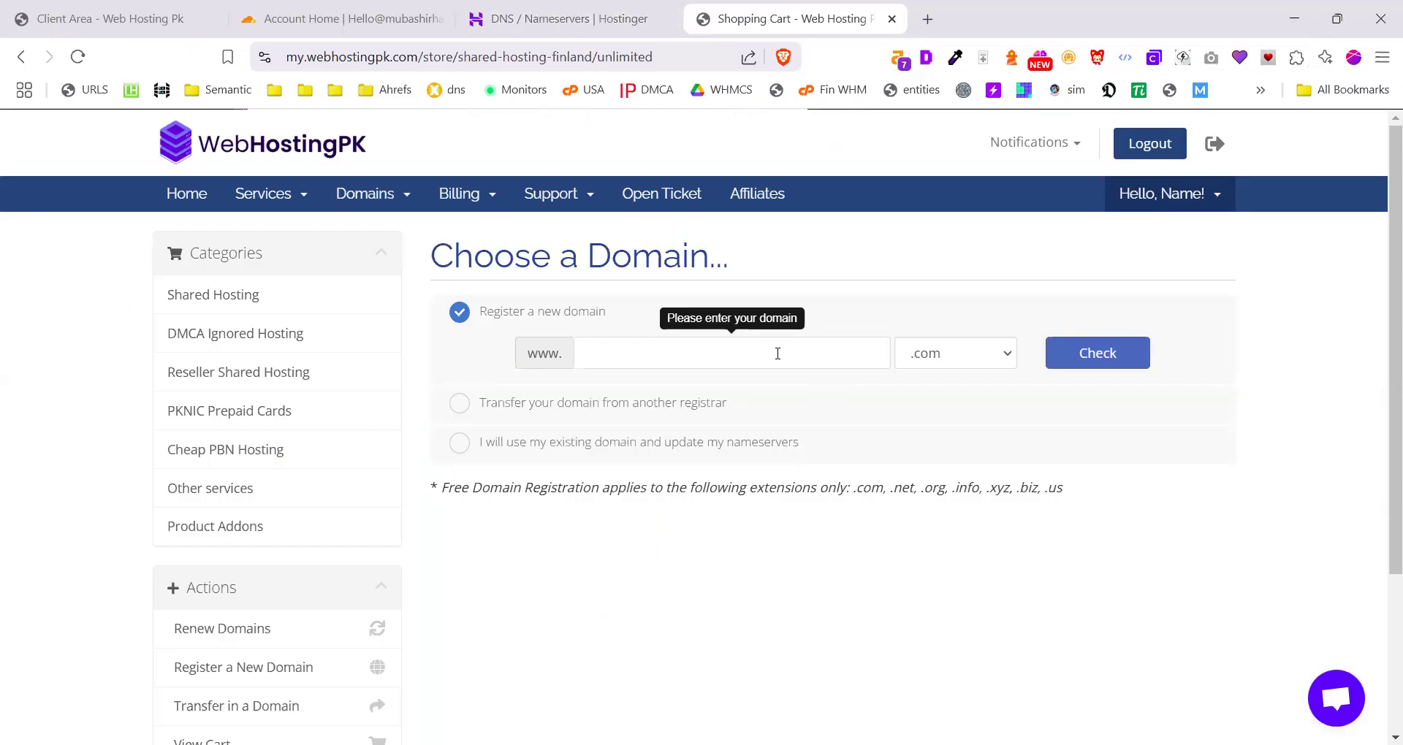
{"action": "type", "text": "snowdaycald"}
{"action": "key", "text": "BackSpace"}
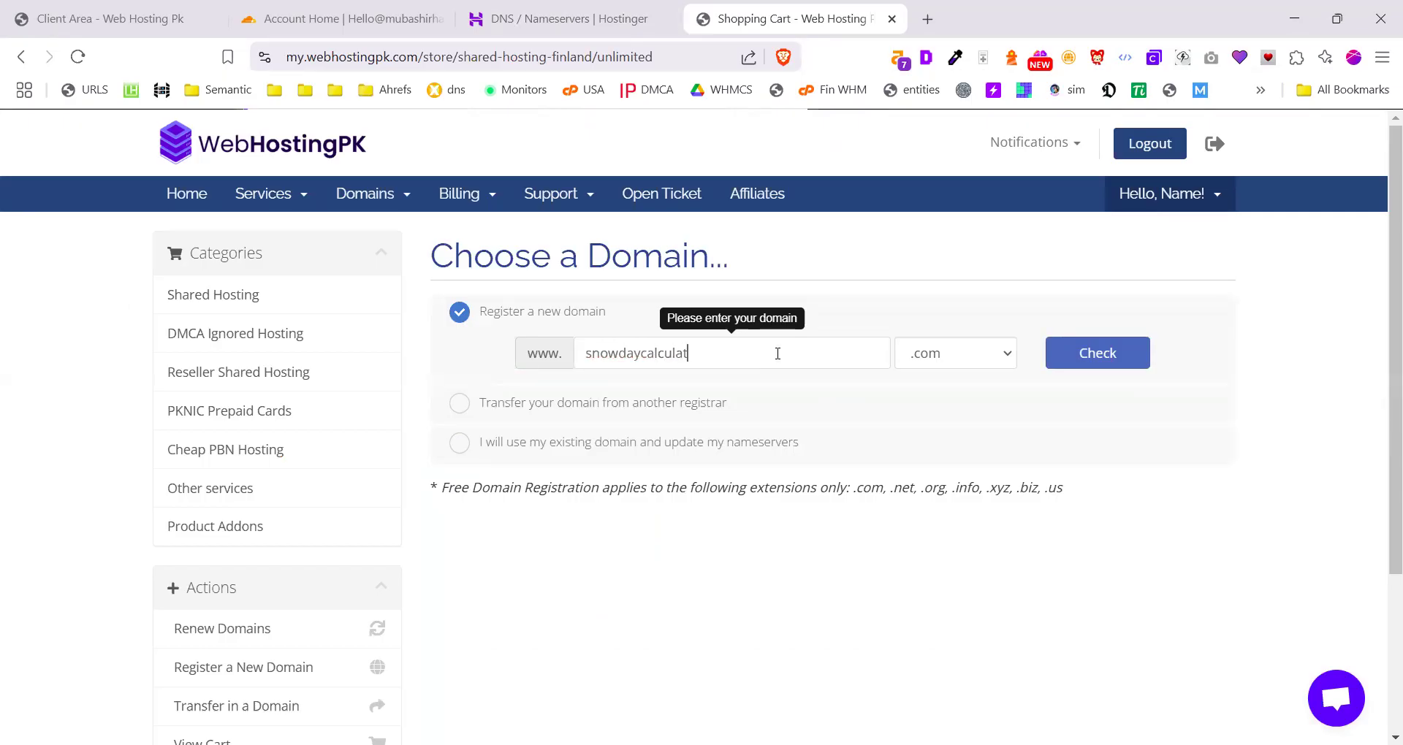
{"action": "type", "text": "s"}
{"action": "left_click", "coordinate": [639, 348]}
{"action": "key", "text": "BackSpace"}
{"action": "left_click", "coordinate": [734, 358]}
Step: Correct the name to mysnowdaycalculators.com and confirm it is available at Rs.3,000.00PKR
{"action": "left_click", "coordinate": [584, 350]}
{"action": "type", "text": "my"}
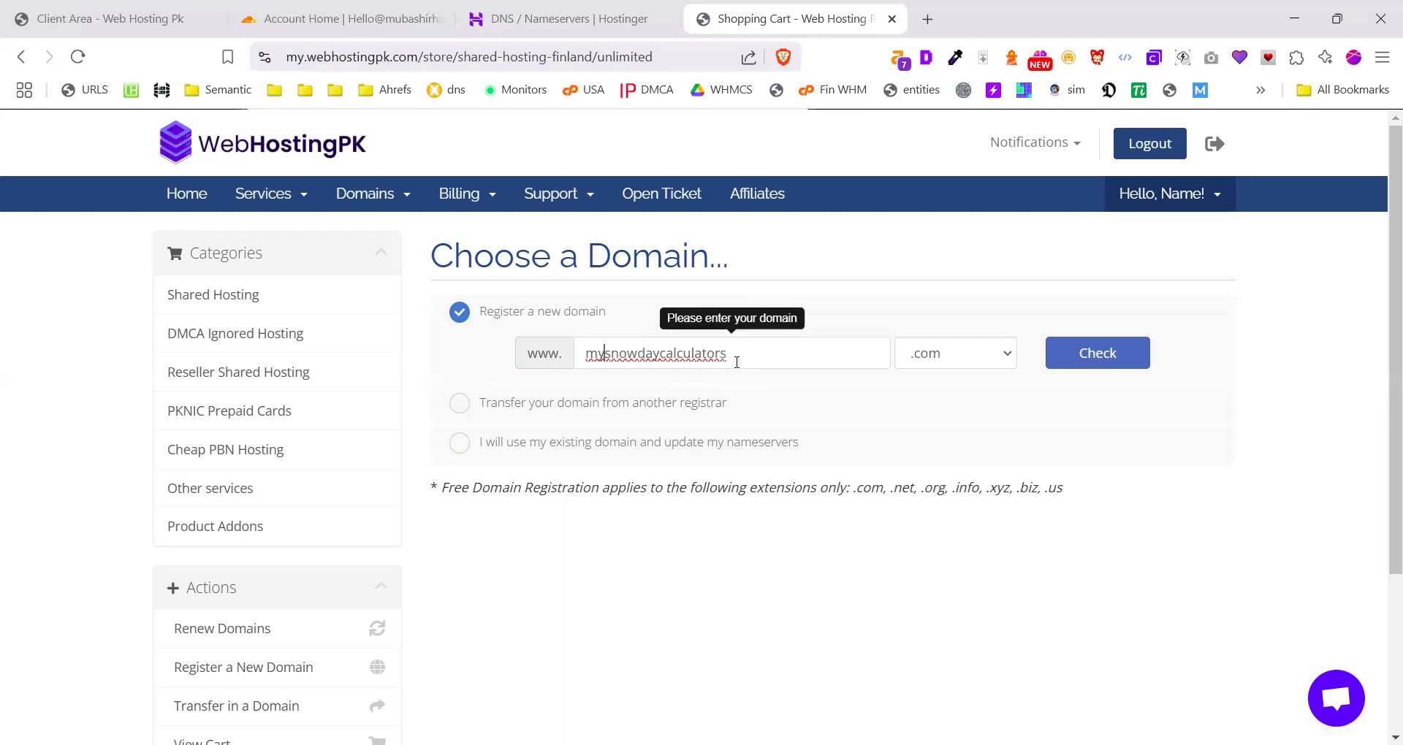
{"action": "key", "text": "BackSpace"}
{"action": "key", "text": "Return"}
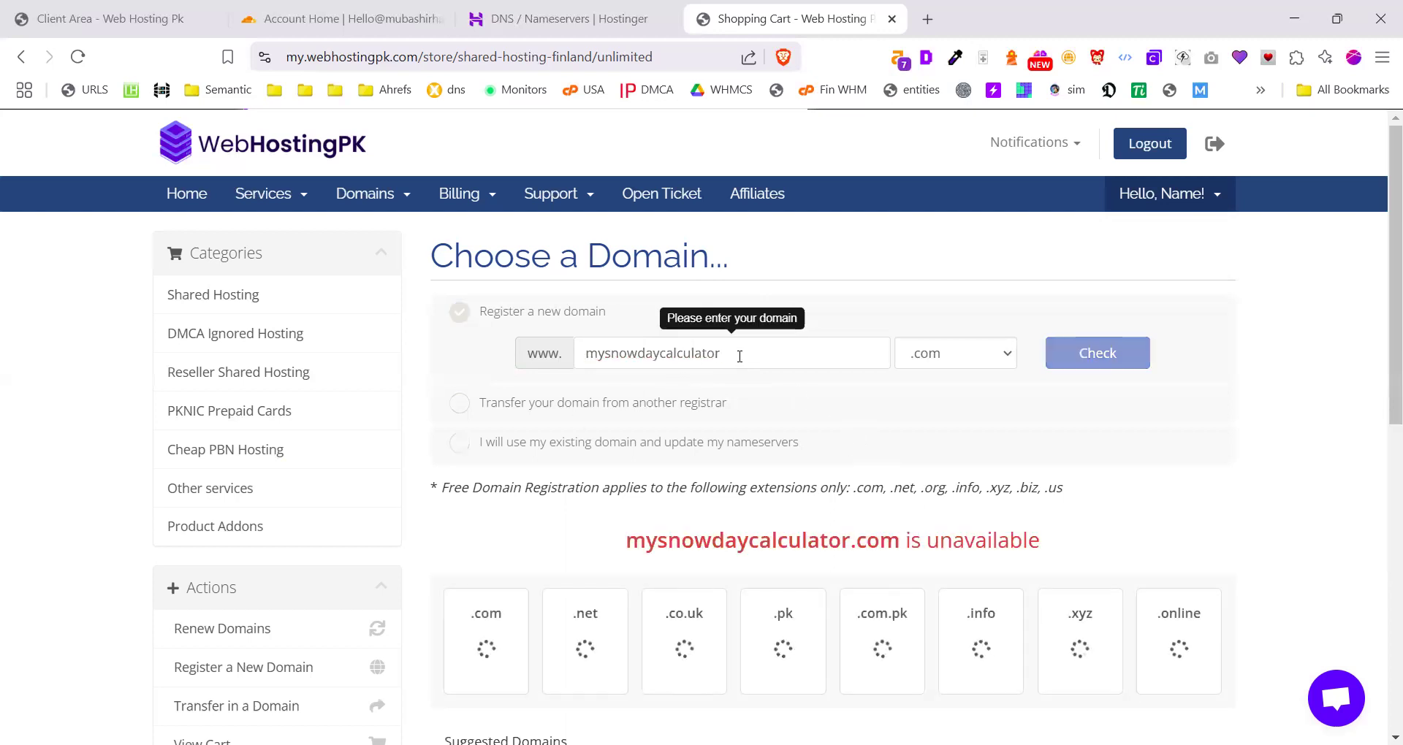
{"action": "type", "text": "s"}
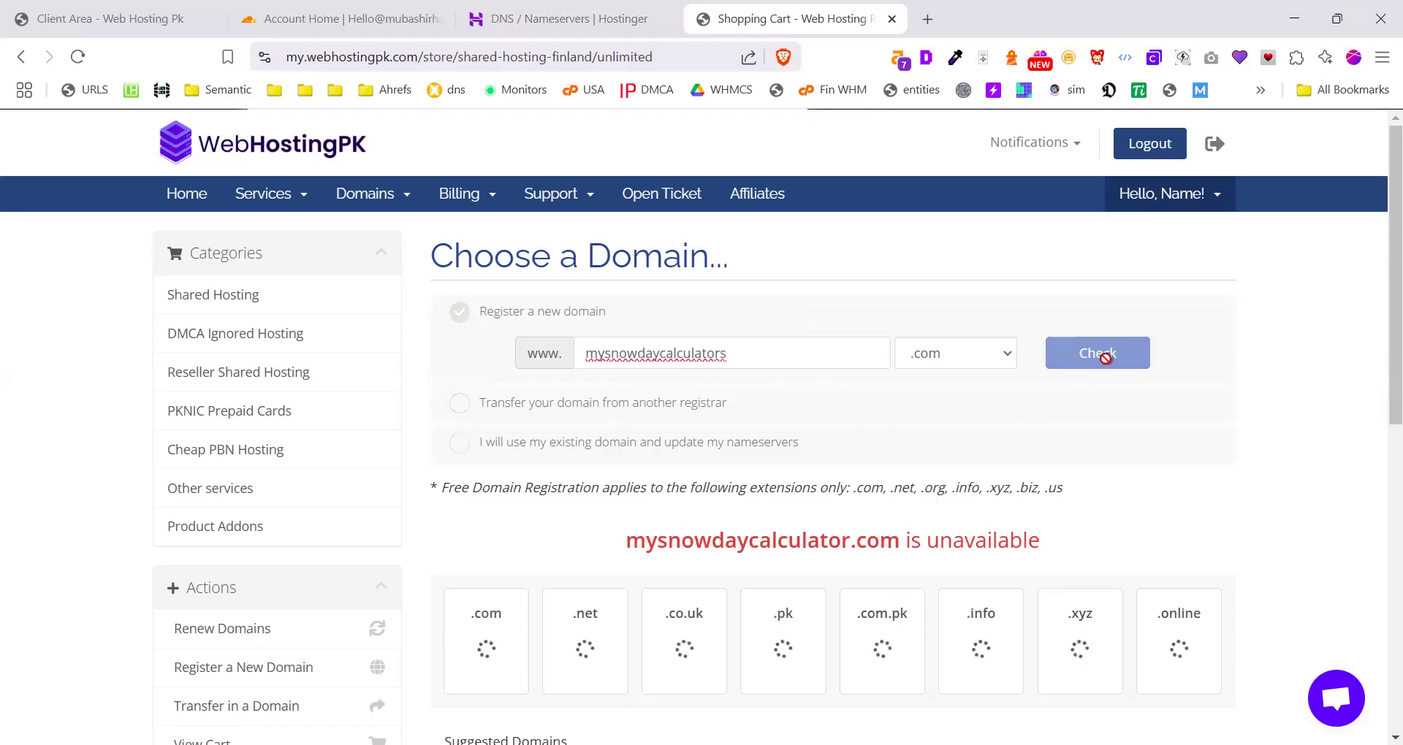
{"action": "left_click", "coordinate": [1098, 351]}
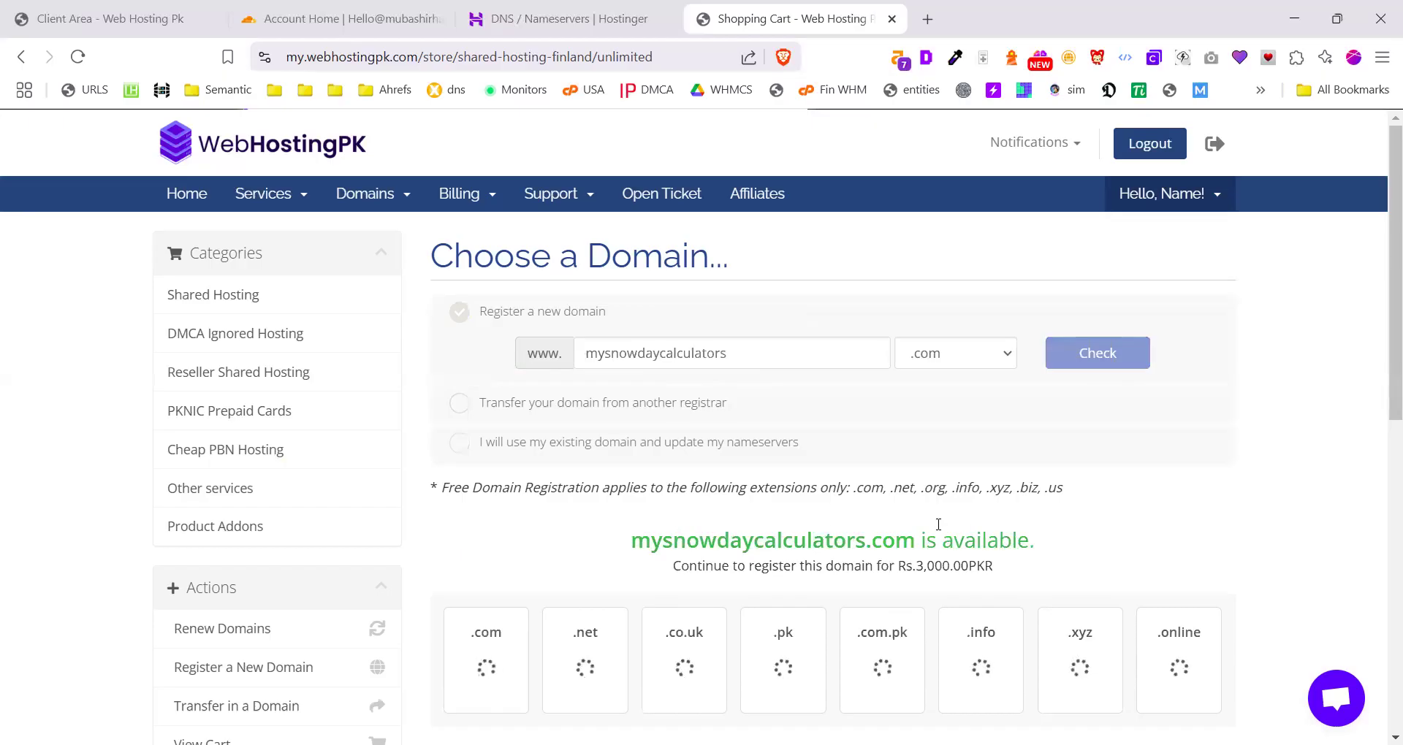
{"action": "scroll", "coordinate": [845, 499], "scroll_direction": "down", "scroll_amount": 1}
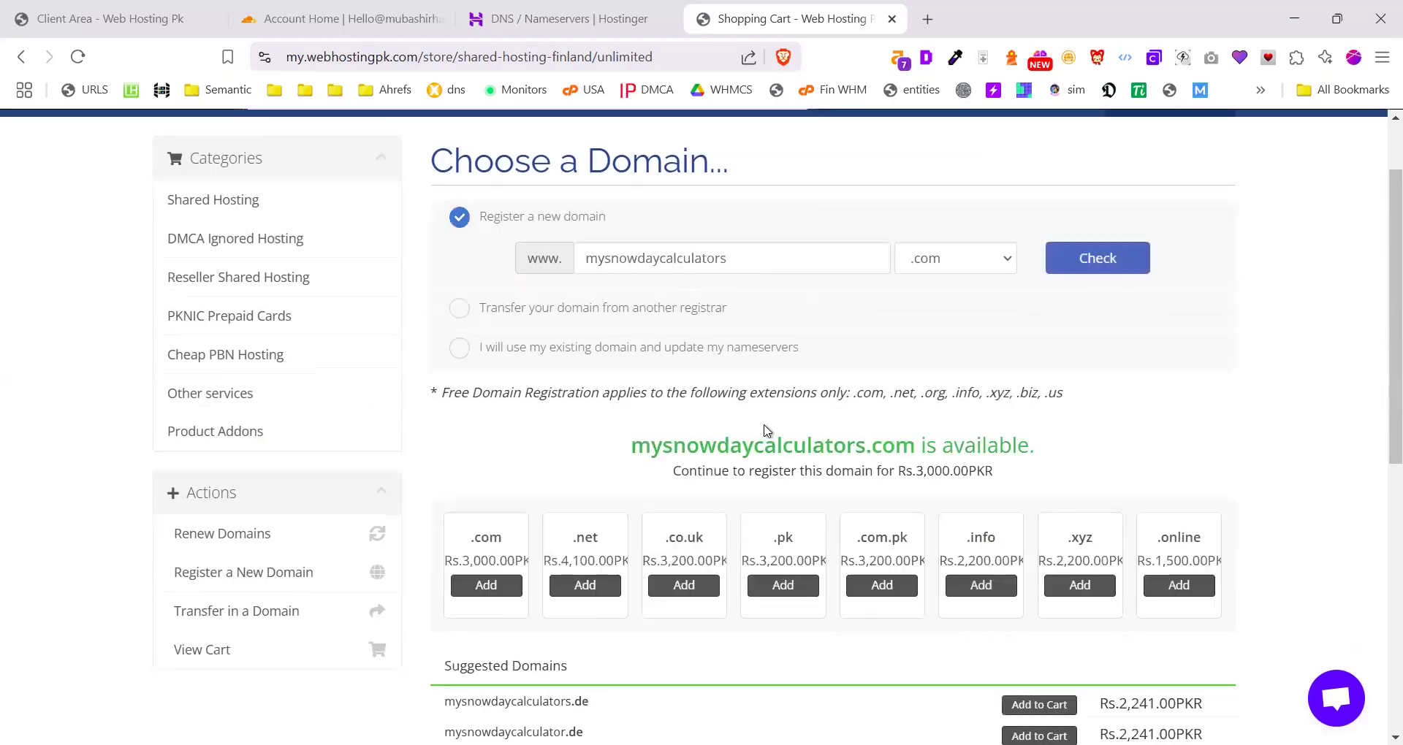
{"action": "scroll", "coordinate": [822, 411], "scroll_direction": "down", "scroll_amount": 1}
{"action": "scroll", "coordinate": [767, 401], "scroll_direction": "down", "scroll_amount": 5}
{"action": "scroll", "coordinate": [730, 291], "scroll_direction": "up", "scroll_amount": 7}
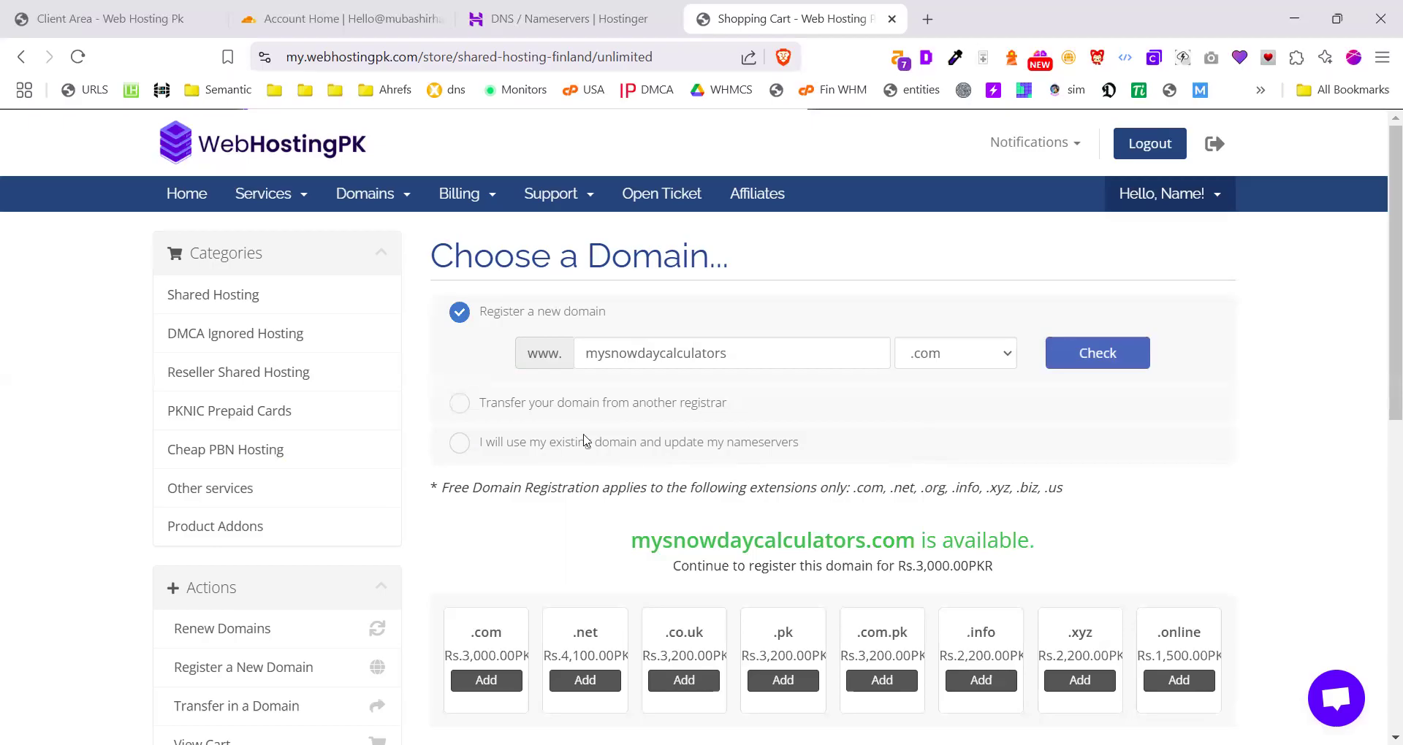
{"action": "left_click", "coordinate": [661, 445]}
{"action": "left_click", "coordinate": [646, 436]}
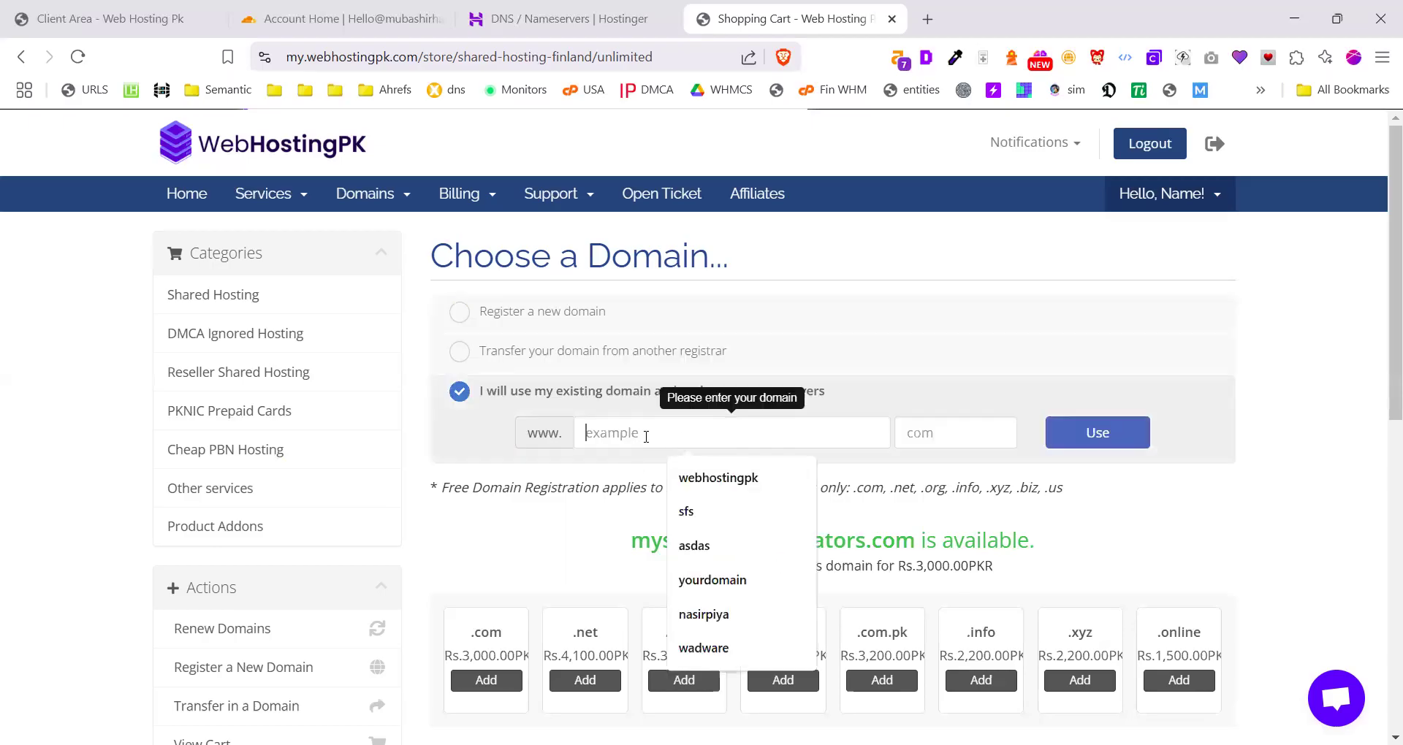
{"action": "left_click", "coordinate": [553, 506]}
{"action": "left_click", "coordinate": [715, 434]}
{"action": "type", "text": "domai"}
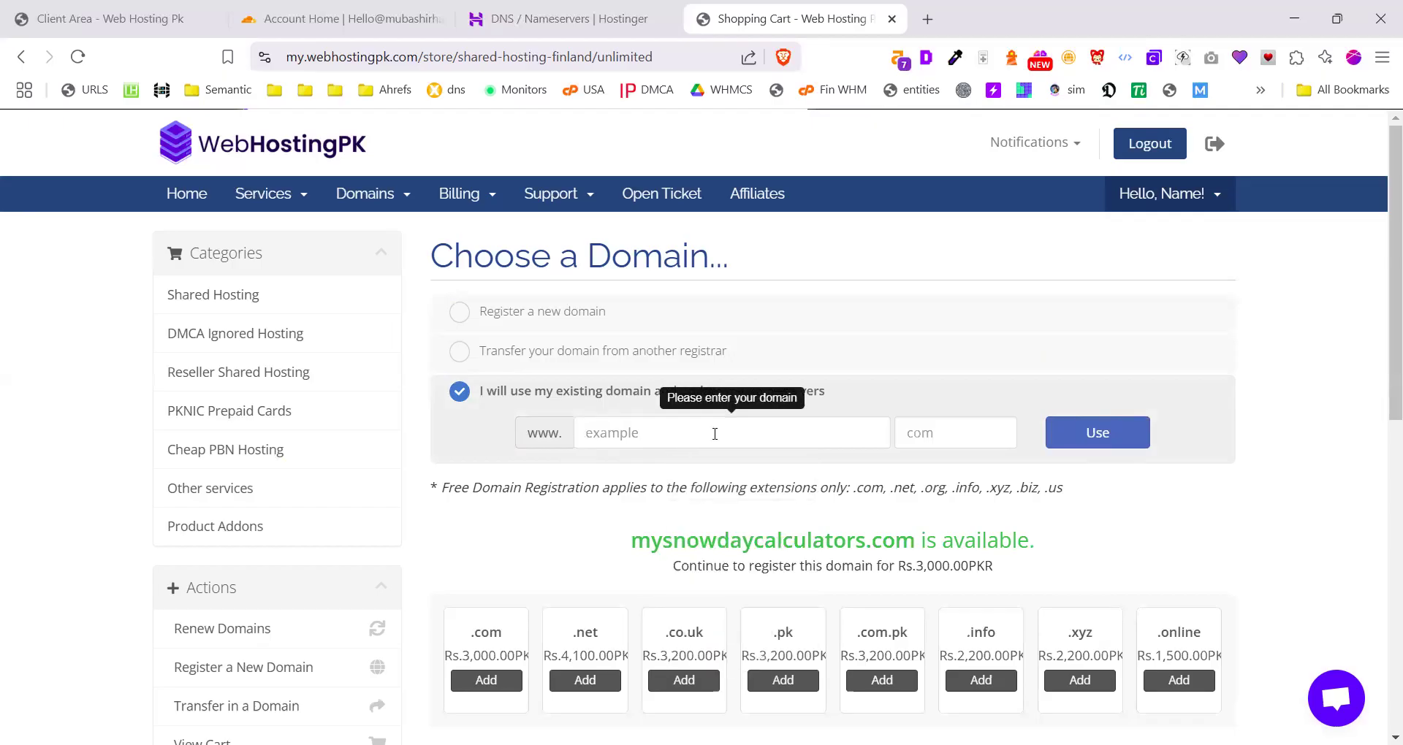
{"action": "key", "text": "BackSpace"}
{"action": "key", "text": "BackSpace"}
{"action": "key", "text": "BackSpace"}
{"action": "type", "text": "mubashirhassan"}
{"action": "left_click", "coordinate": [938, 431]}
{"action": "type", "text": "com"}
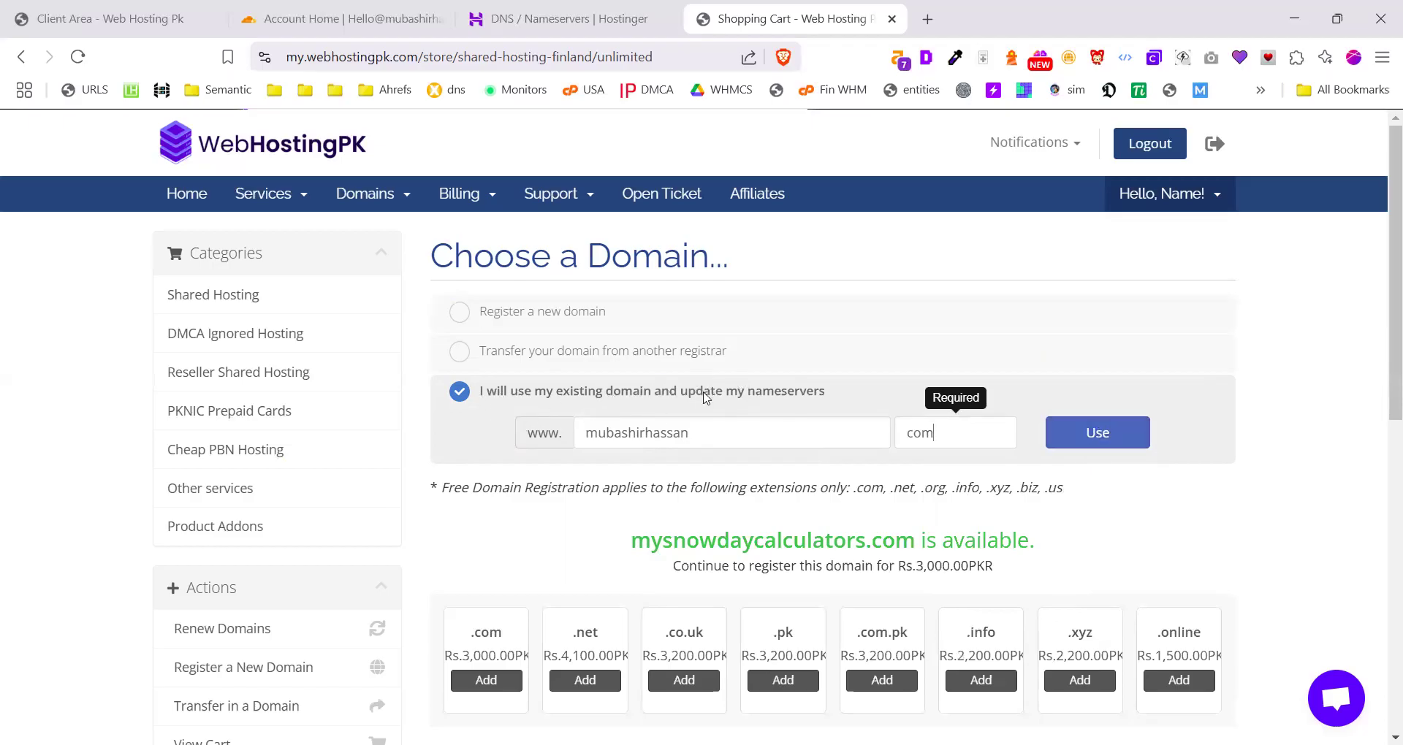
{"action": "left_click", "coordinate": [578, 319]}
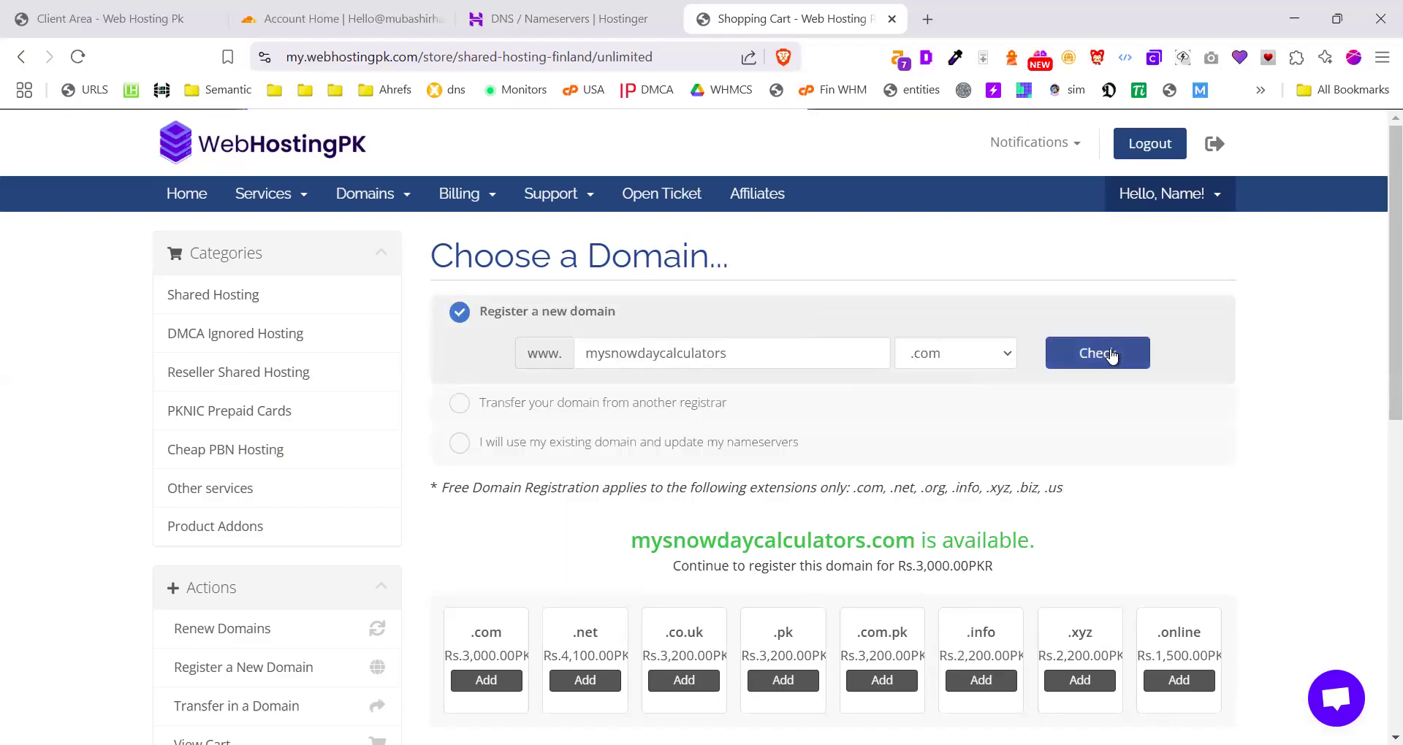
{"action": "scroll", "coordinate": [738, 524], "scroll_direction": "down", "scroll_amount": 4}
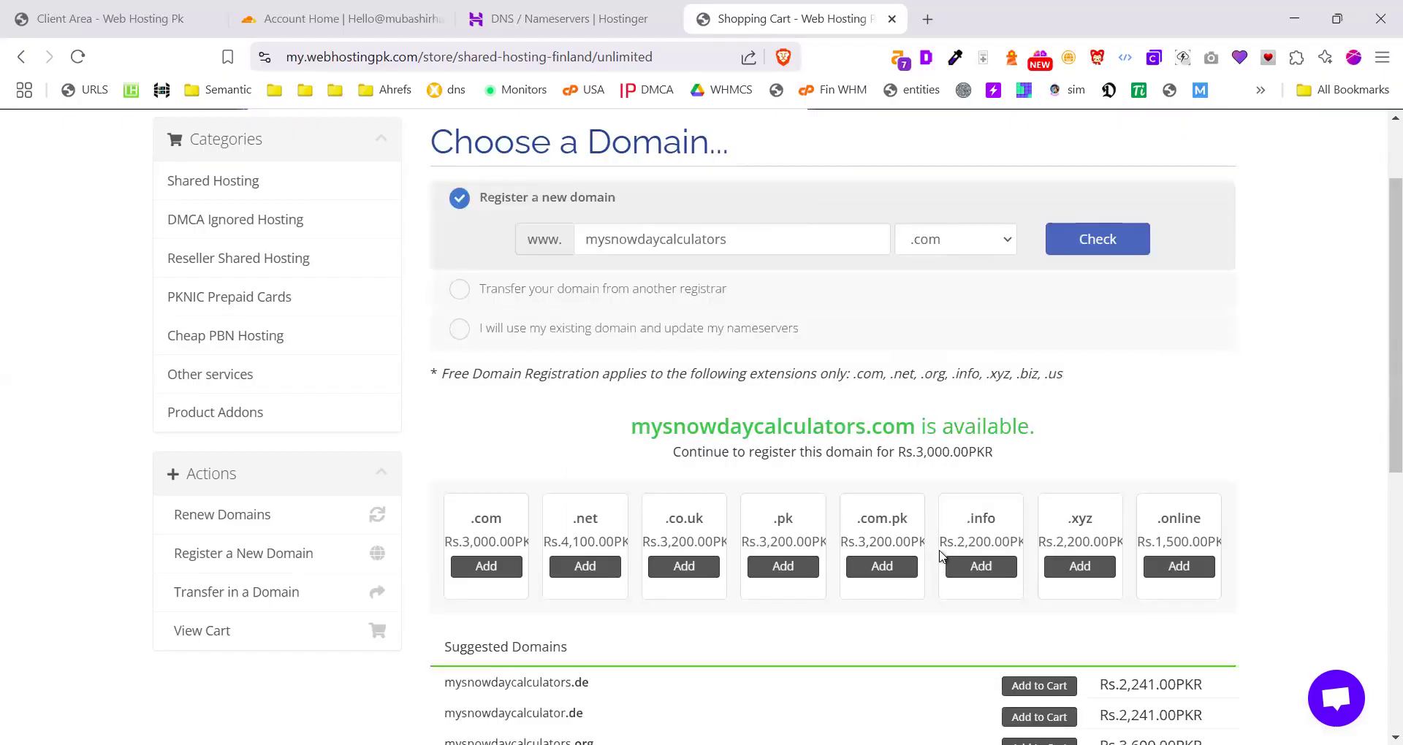
{"action": "left_click_drag", "start_coordinate": [896, 257], "coordinate": [1016, 266]}
{"action": "scroll", "coordinate": [877, 365], "scroll_direction": "up", "scroll_amount": 1}
{"action": "scroll", "coordinate": [810, 439], "scroll_direction": "down", "scroll_amount": 5}
Step: Continue with mysnowdaycalculators.com, pick a billing cycle for Unlimited hosting, and move to domain configuration
{"action": "left_click", "coordinate": [839, 541]}
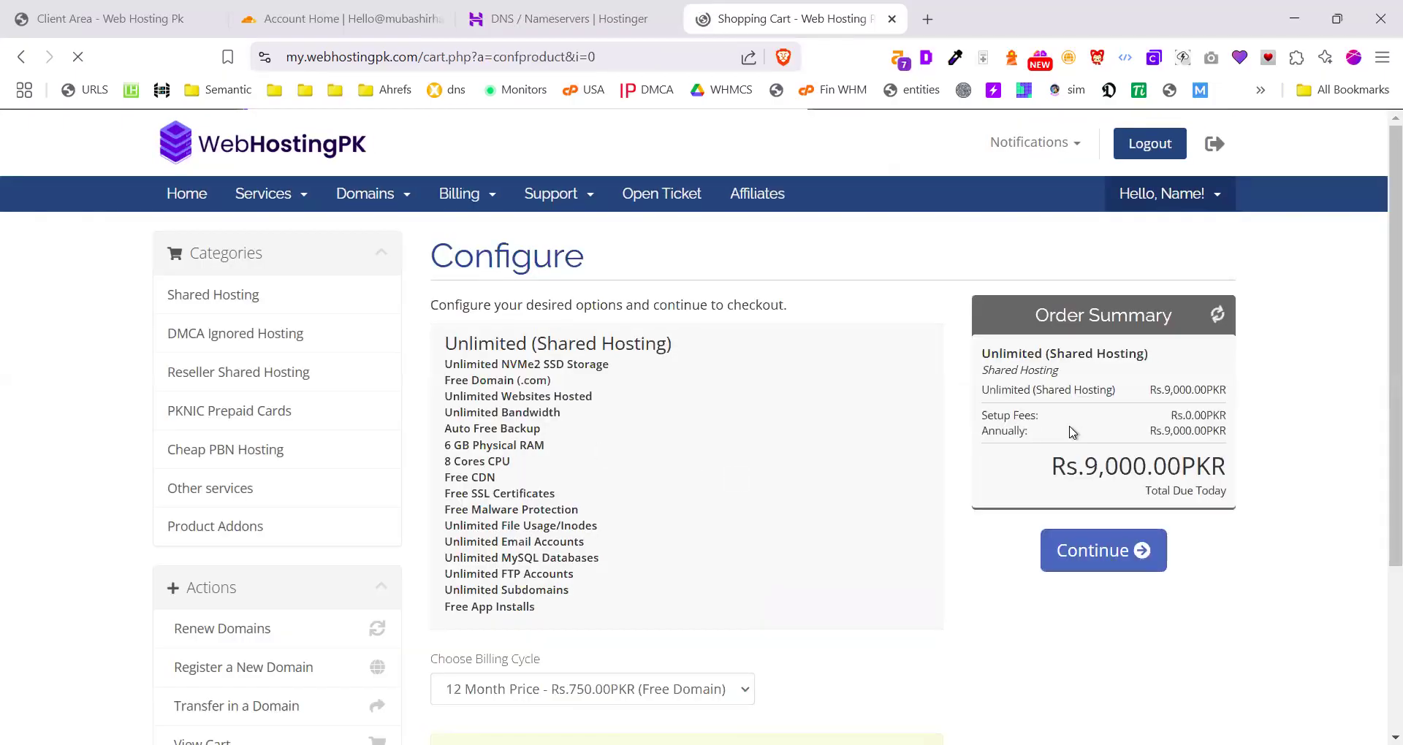
{"action": "scroll", "coordinate": [1100, 469], "scroll_direction": "down", "scroll_amount": 3}
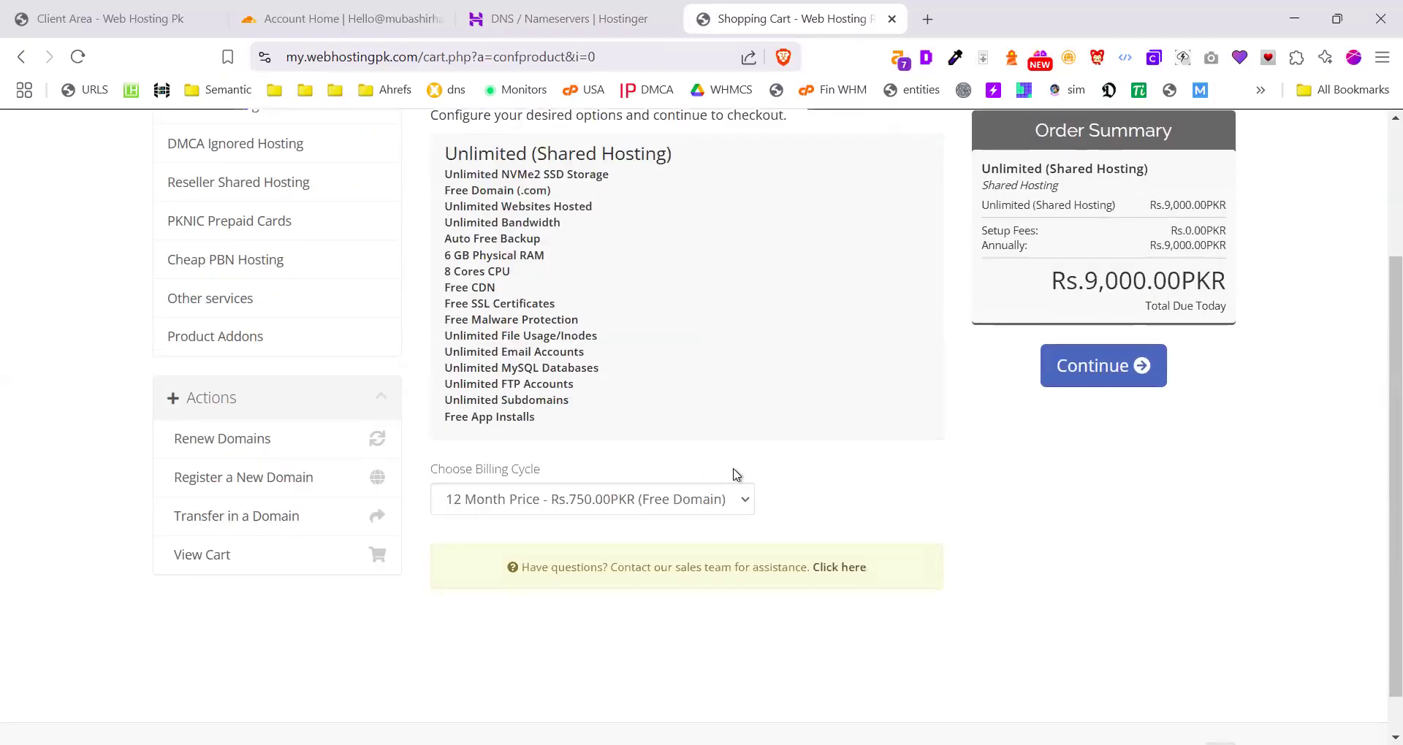
{"action": "left_click", "coordinate": [723, 495]}
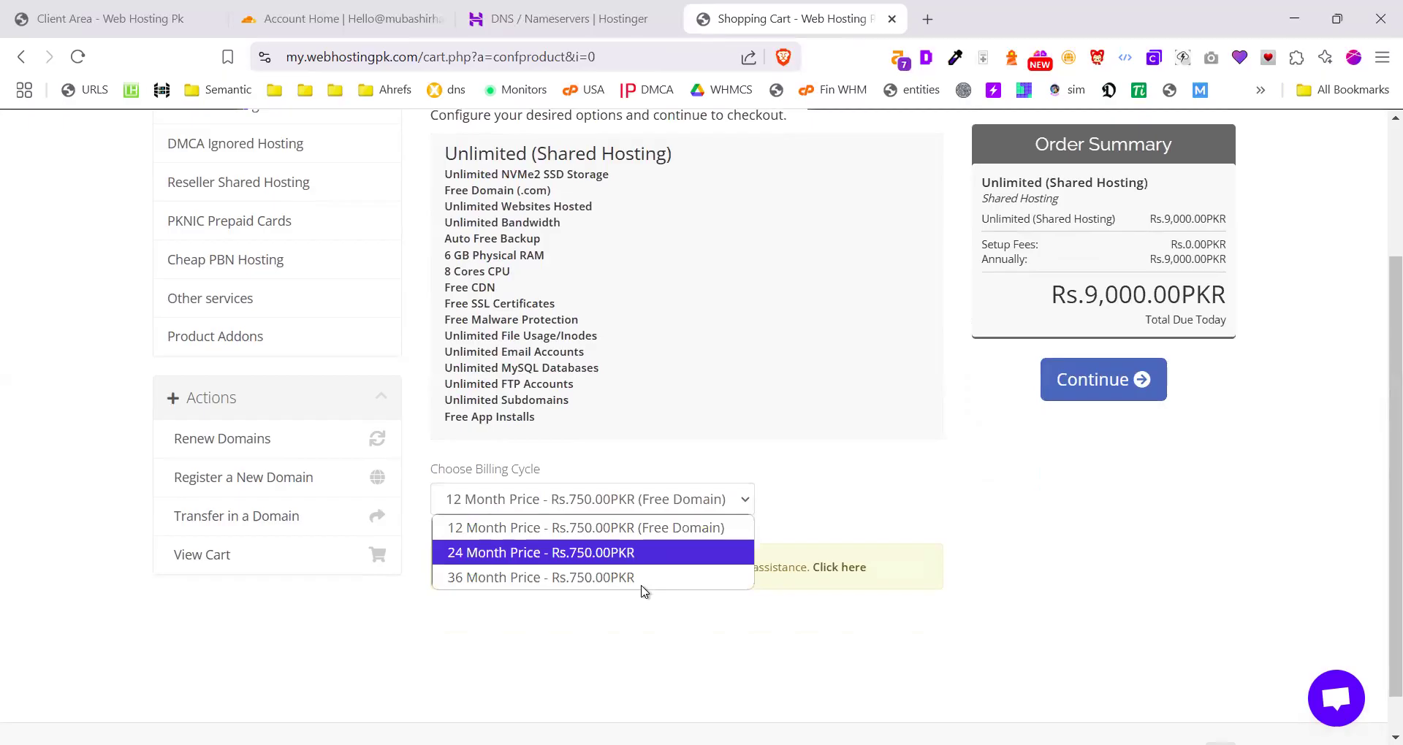
{"action": "left_click", "coordinate": [1084, 379]}
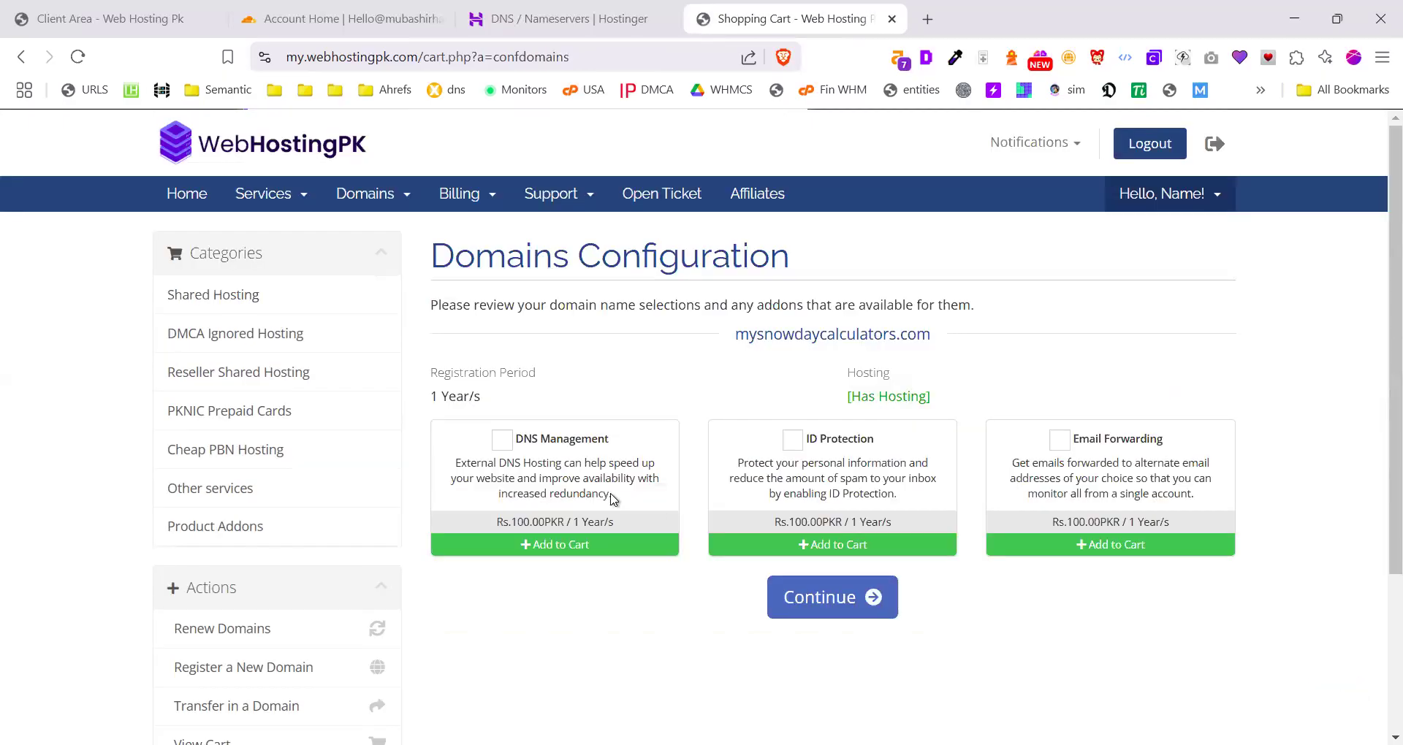
Step: Apply promo code ramadan2025 to bring the total due today to Rs.4,000.00PKR, then check out
{"action": "left_click", "coordinate": [823, 596]}
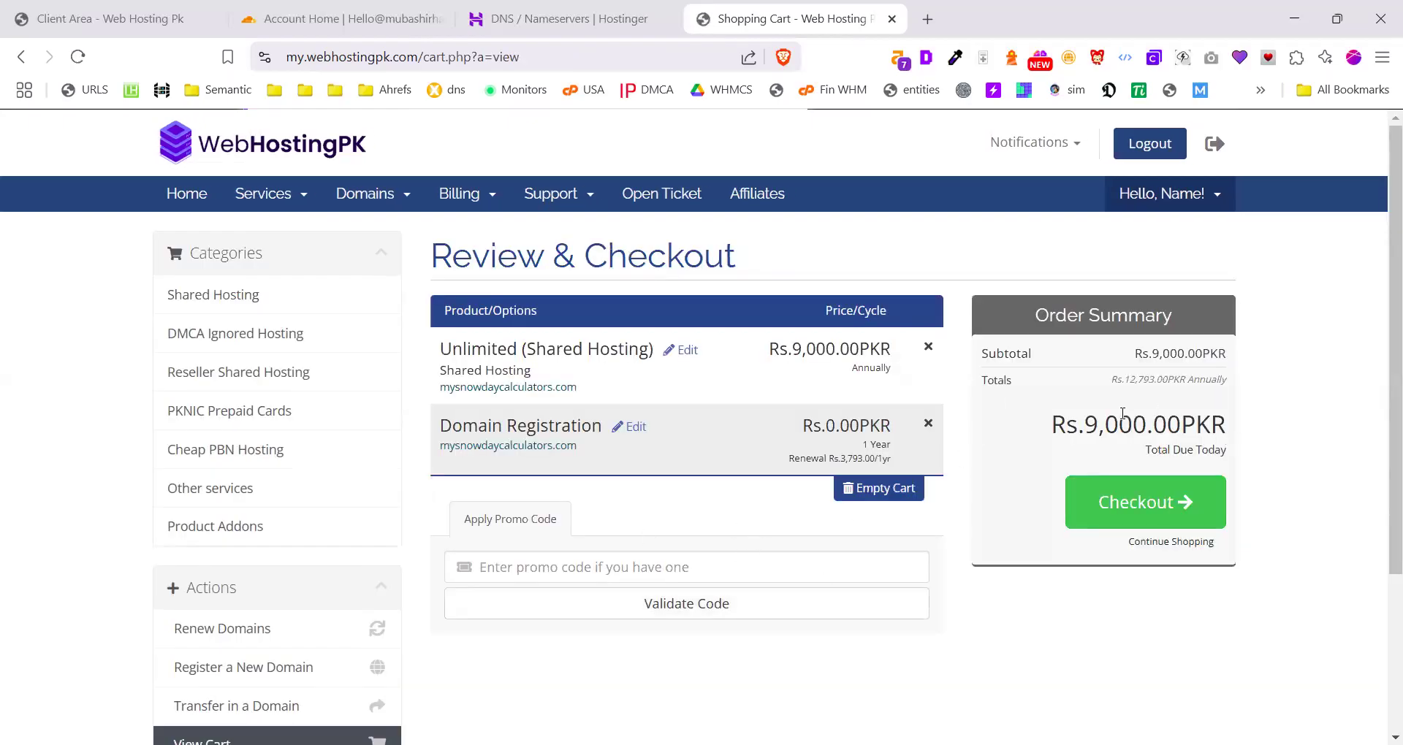
{"action": "left_click_drag", "start_coordinate": [804, 425], "coordinate": [879, 422]}
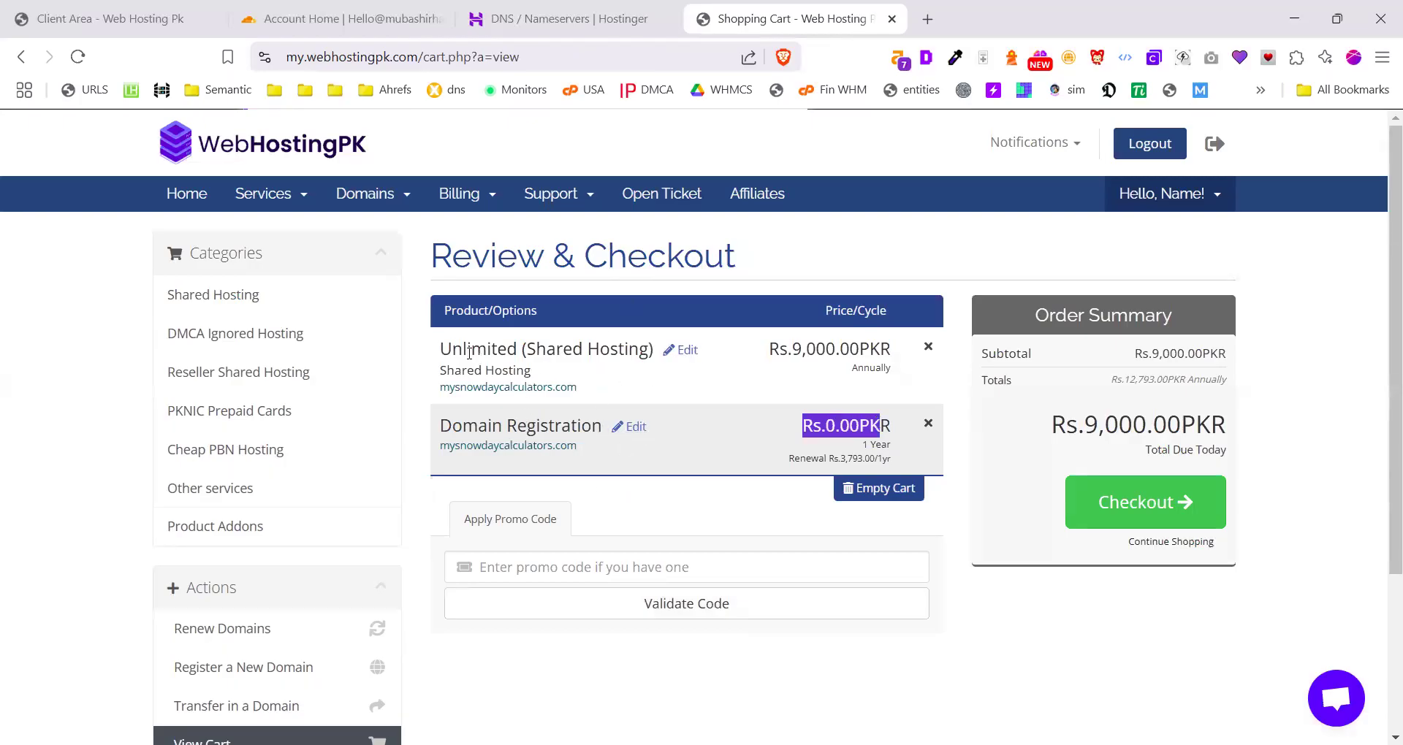
{"action": "left_click", "coordinate": [694, 575]}
{"action": "type", "text": "ramadan2025"}
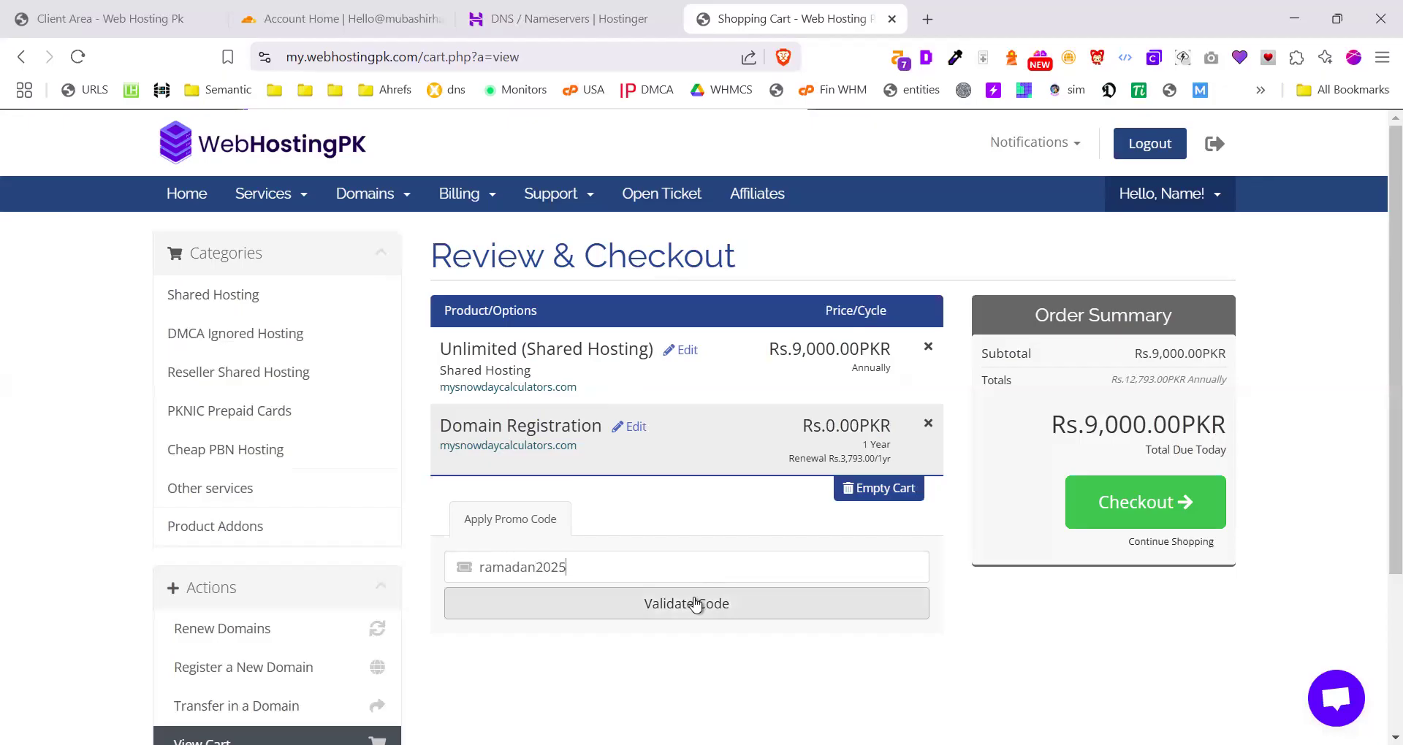
{"action": "left_click", "coordinate": [695, 604]}
{"action": "left_click_drag", "start_coordinate": [1053, 465], "coordinate": [1214, 464]}
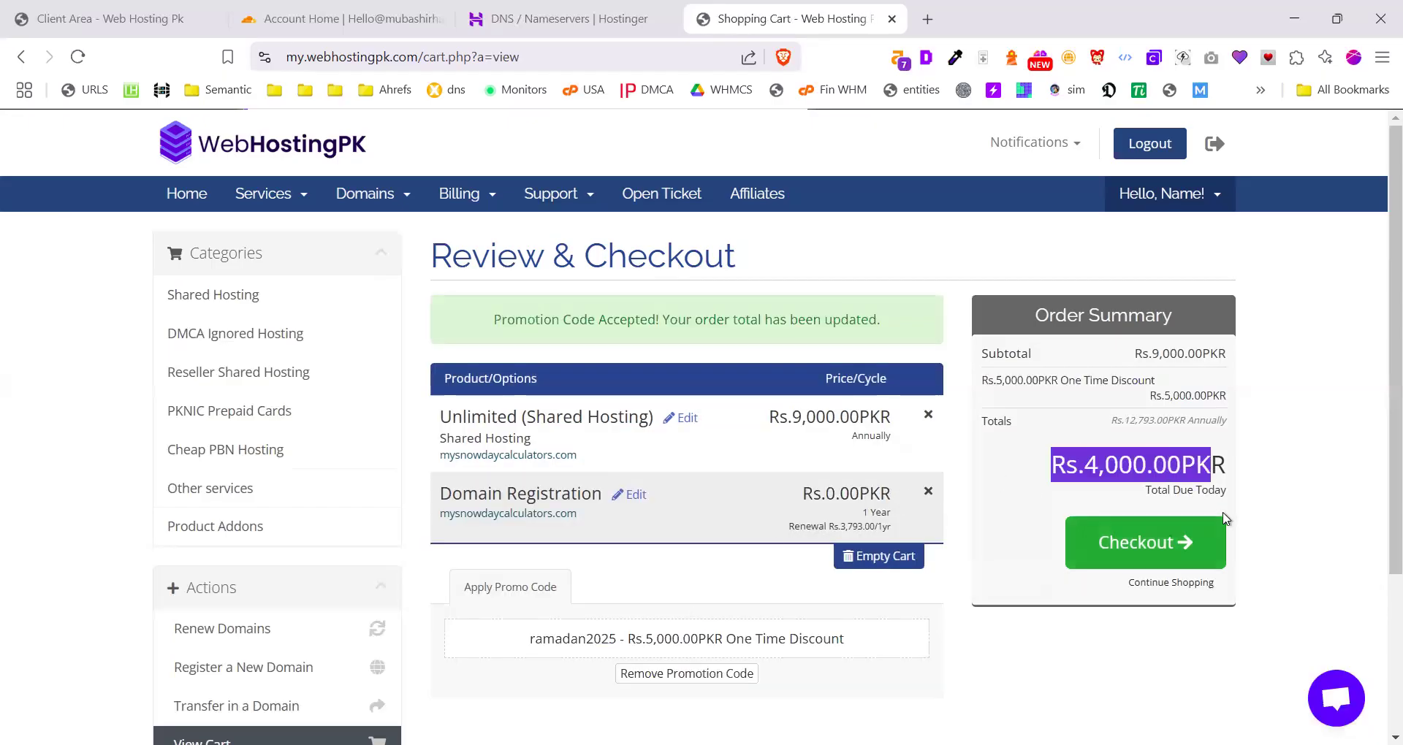
{"action": "left_click", "coordinate": [1159, 553]}
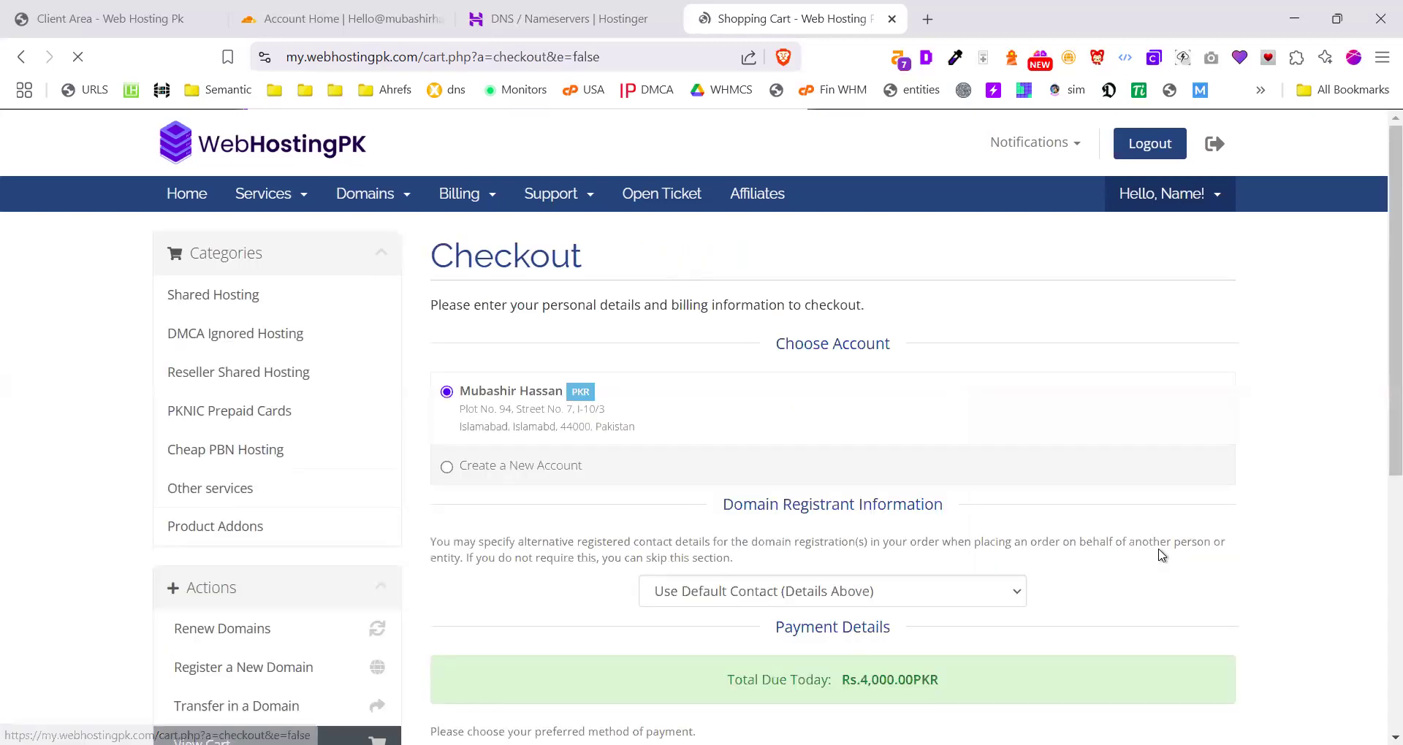
Step: Choose checkout under the existing client account instead of a new account
{"action": "left_click_drag", "start_coordinate": [563, 472], "coordinate": [570, 472]}
{"action": "scroll", "coordinate": [604, 413], "scroll_direction": "down", "scroll_amount": 6}
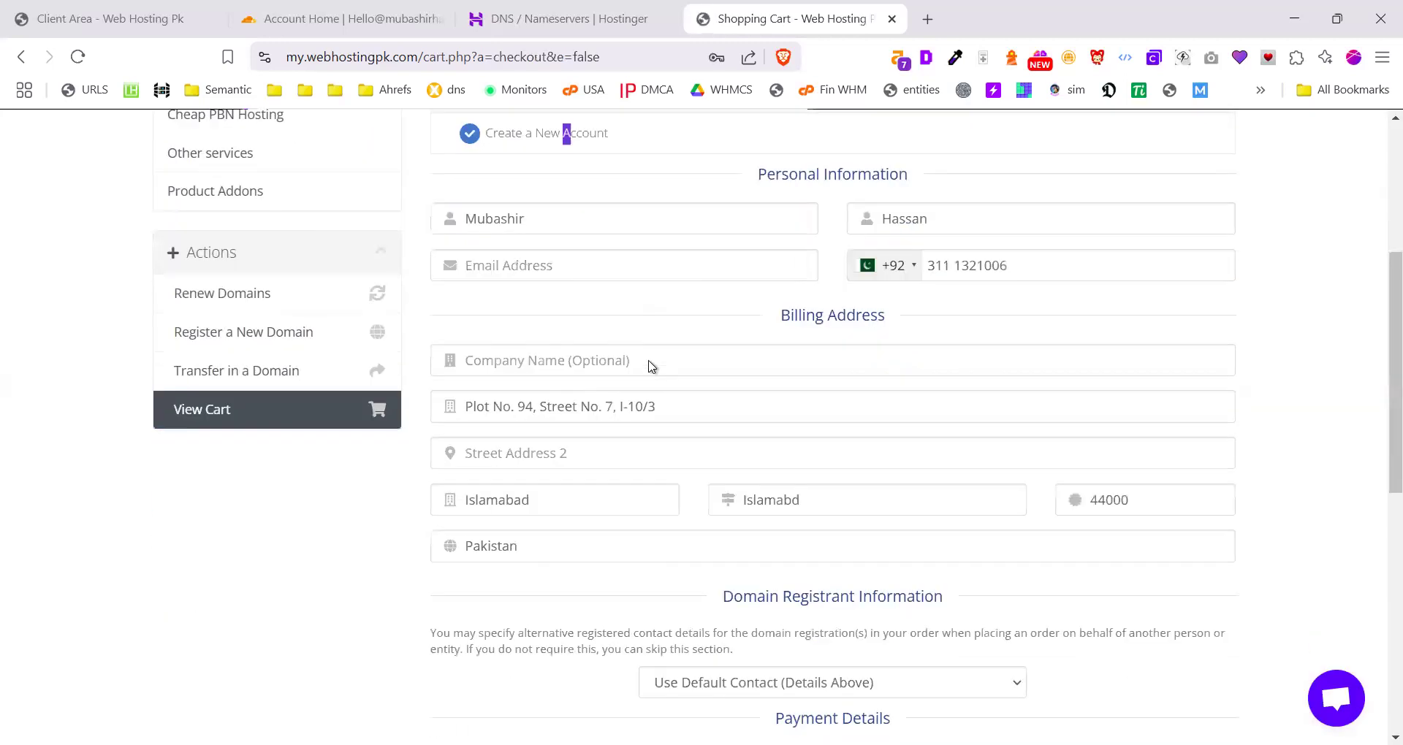
{"action": "scroll", "coordinate": [668, 439], "scroll_direction": "down", "scroll_amount": 3}
{"action": "scroll", "coordinate": [608, 394], "scroll_direction": "up", "scroll_amount": 15}
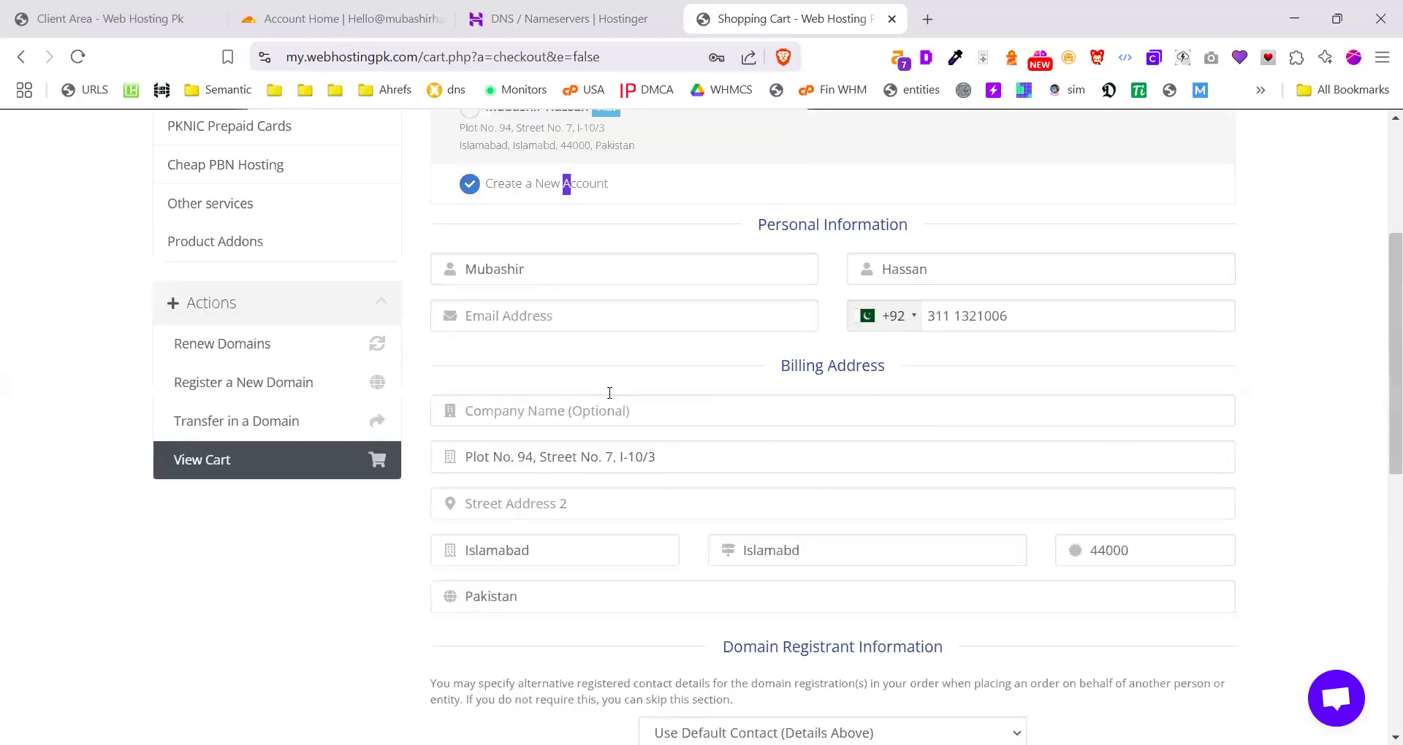
{"action": "left_click", "coordinate": [541, 404]}
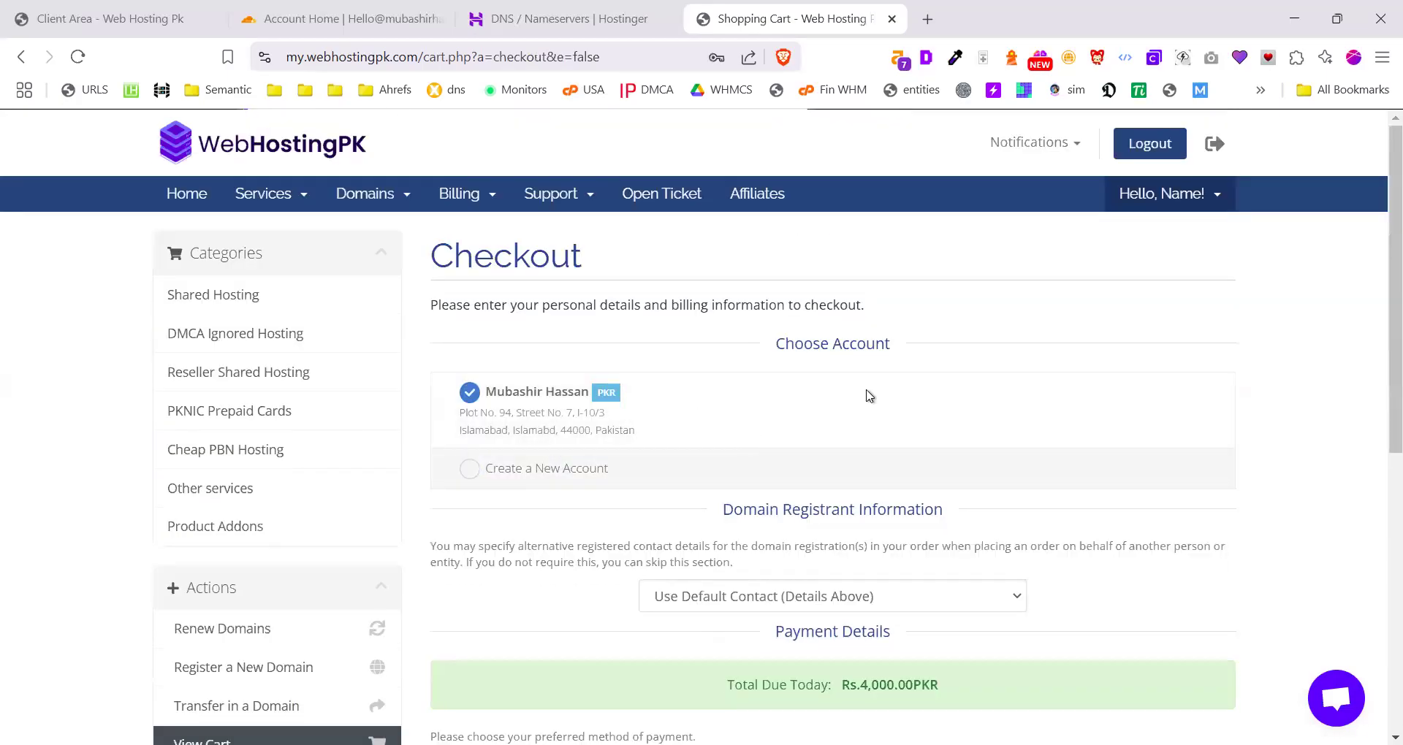
Step: Keep VISA / Master Cards / Easypaisa / JazzCash payment and place the Rs.4,000.00PKR order
{"action": "scroll", "coordinate": [487, 366], "scroll_direction": "down", "scroll_amount": 1}
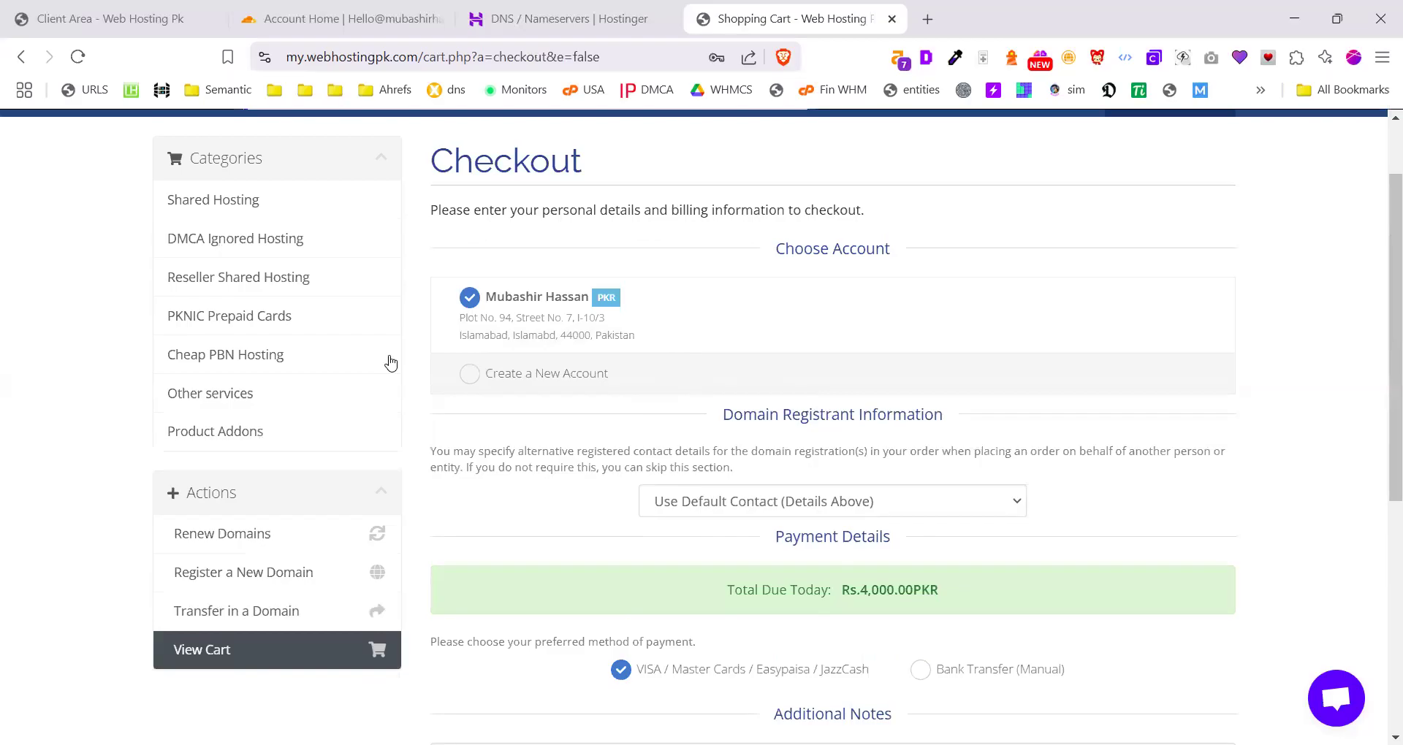
{"action": "scroll", "coordinate": [731, 402], "scroll_direction": "down", "scroll_amount": 1}
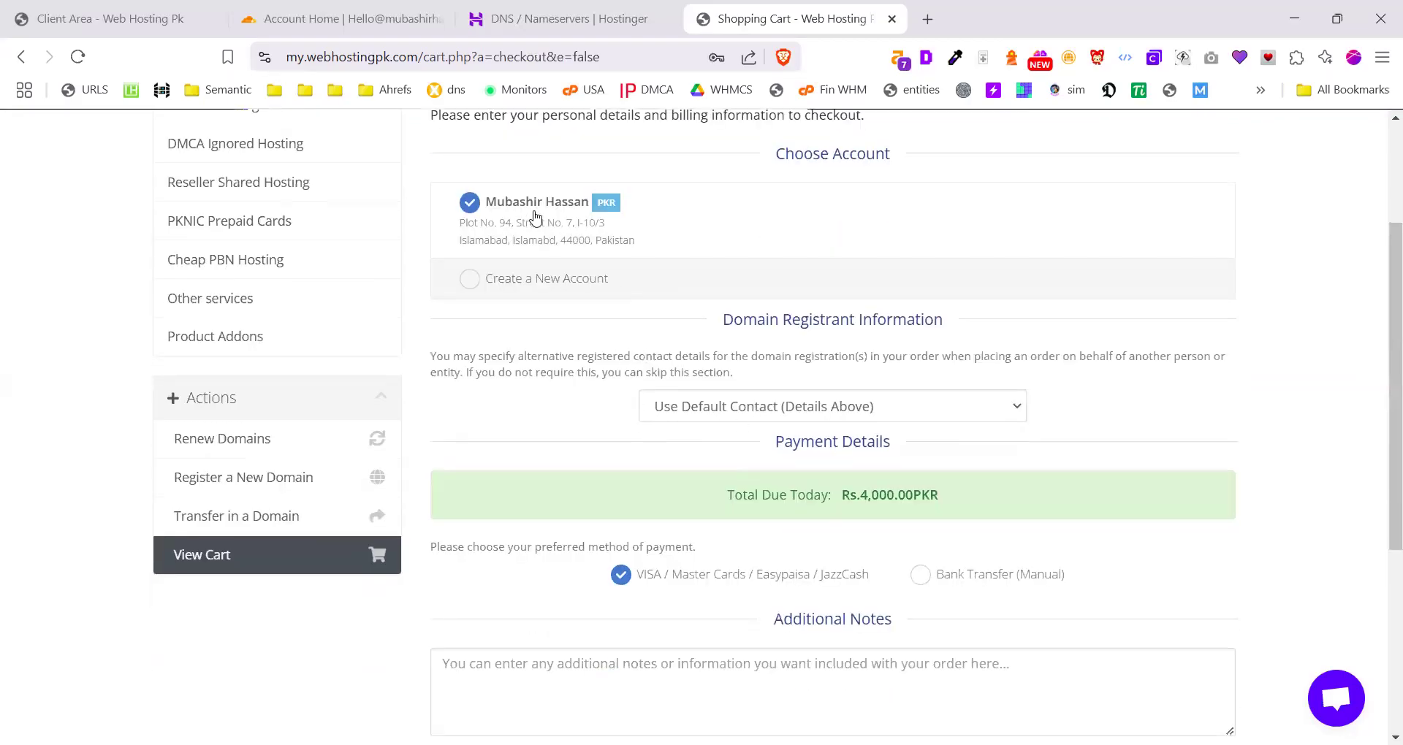
{"action": "scroll", "coordinate": [585, 241], "scroll_direction": "down", "scroll_amount": 1}
{"action": "scroll", "coordinate": [730, 365], "scroll_direction": "down", "scroll_amount": 1}
{"action": "scroll", "coordinate": [665, 439], "scroll_direction": "down", "scroll_amount": 2}
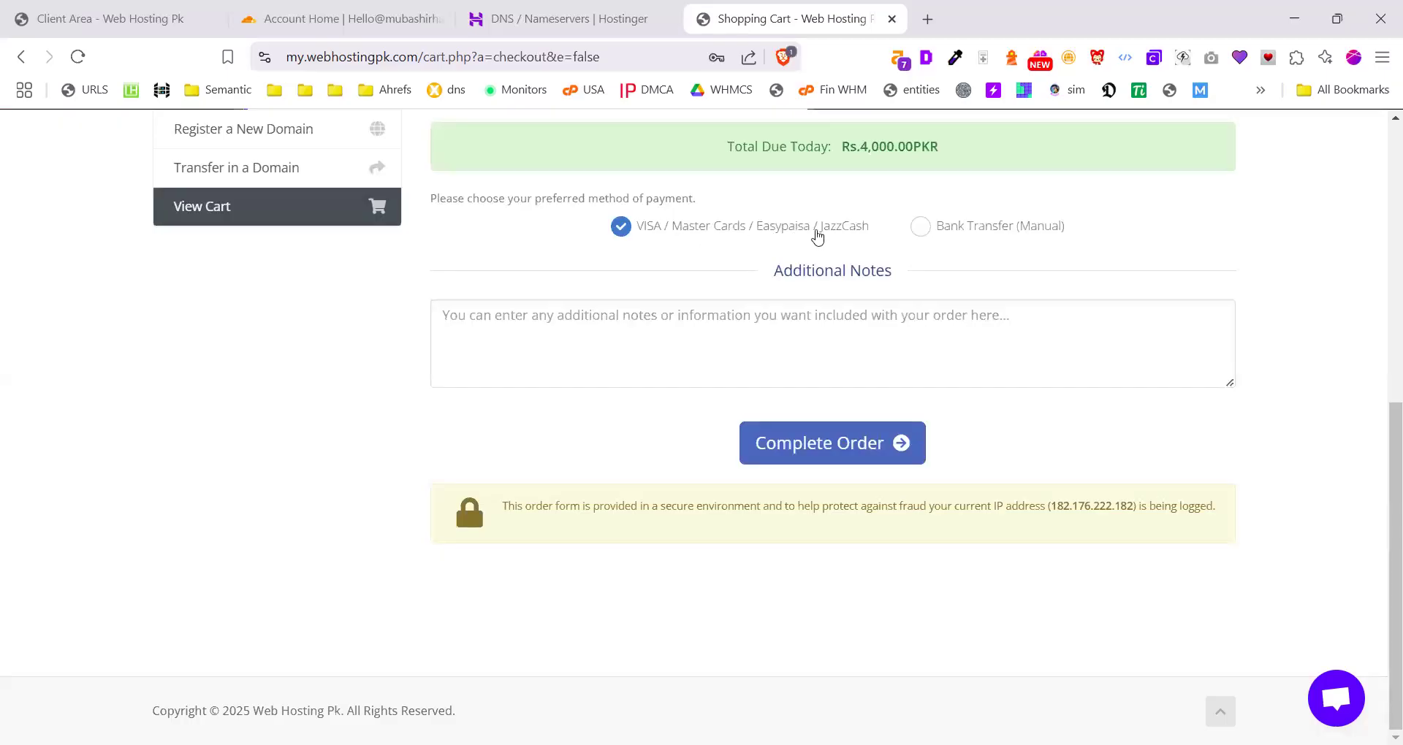
{"action": "left_click_drag", "start_coordinate": [870, 231], "coordinate": [640, 233]}
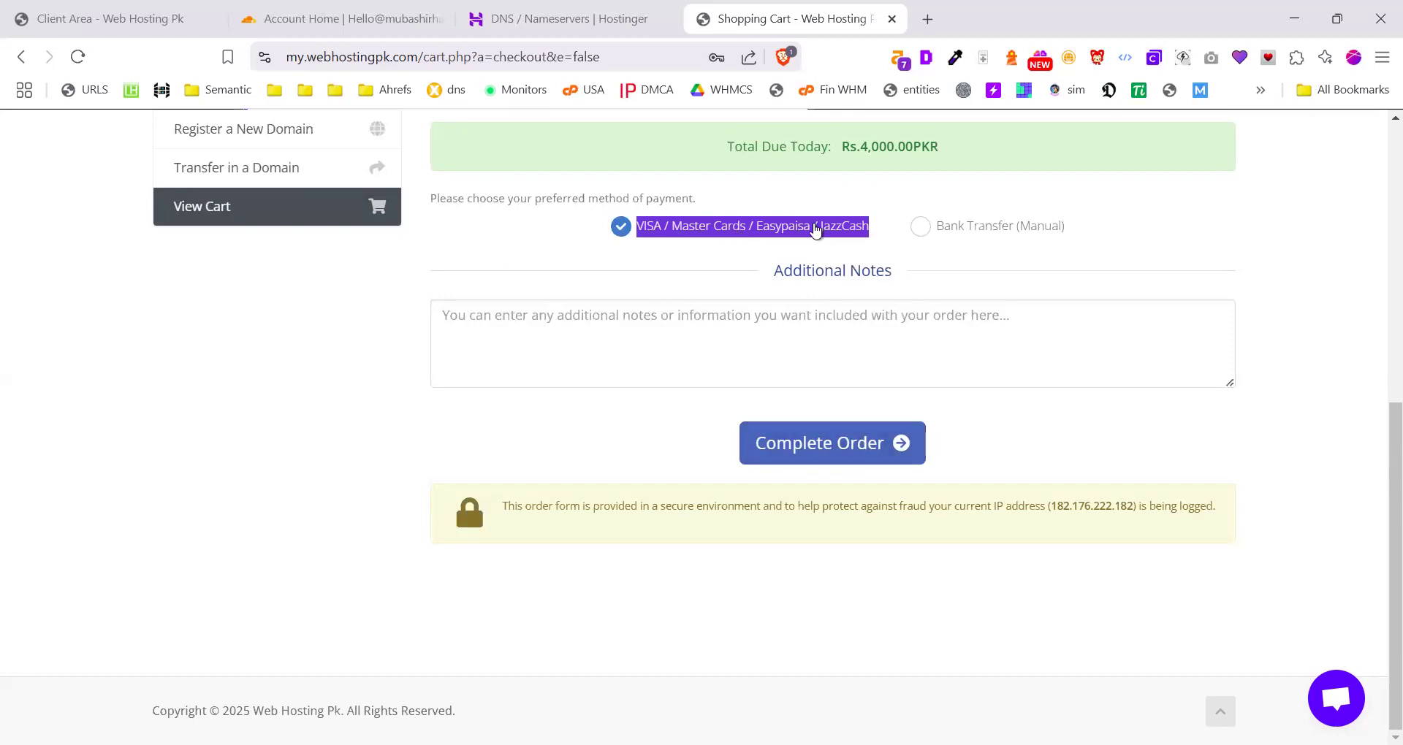
{"action": "left_click", "coordinate": [747, 324]}
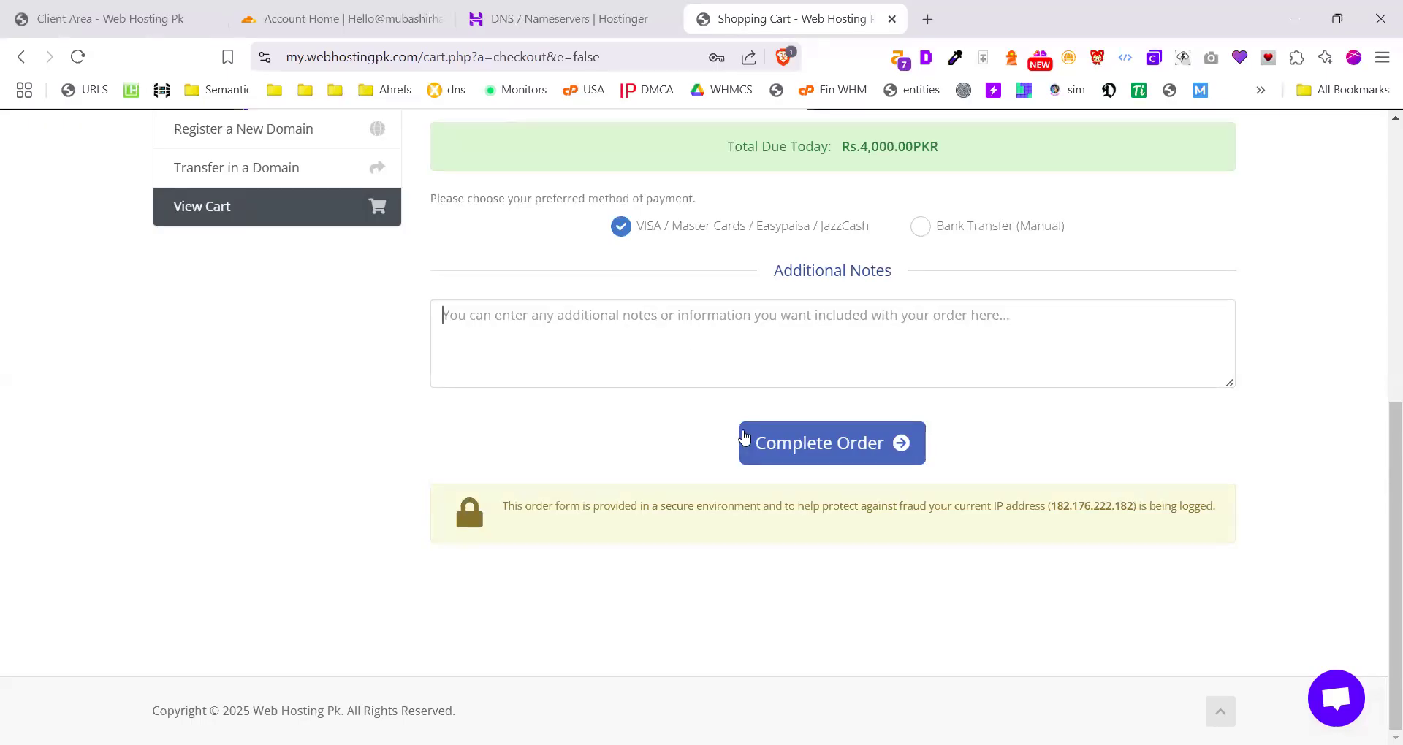
{"action": "left_click", "coordinate": [872, 442]}
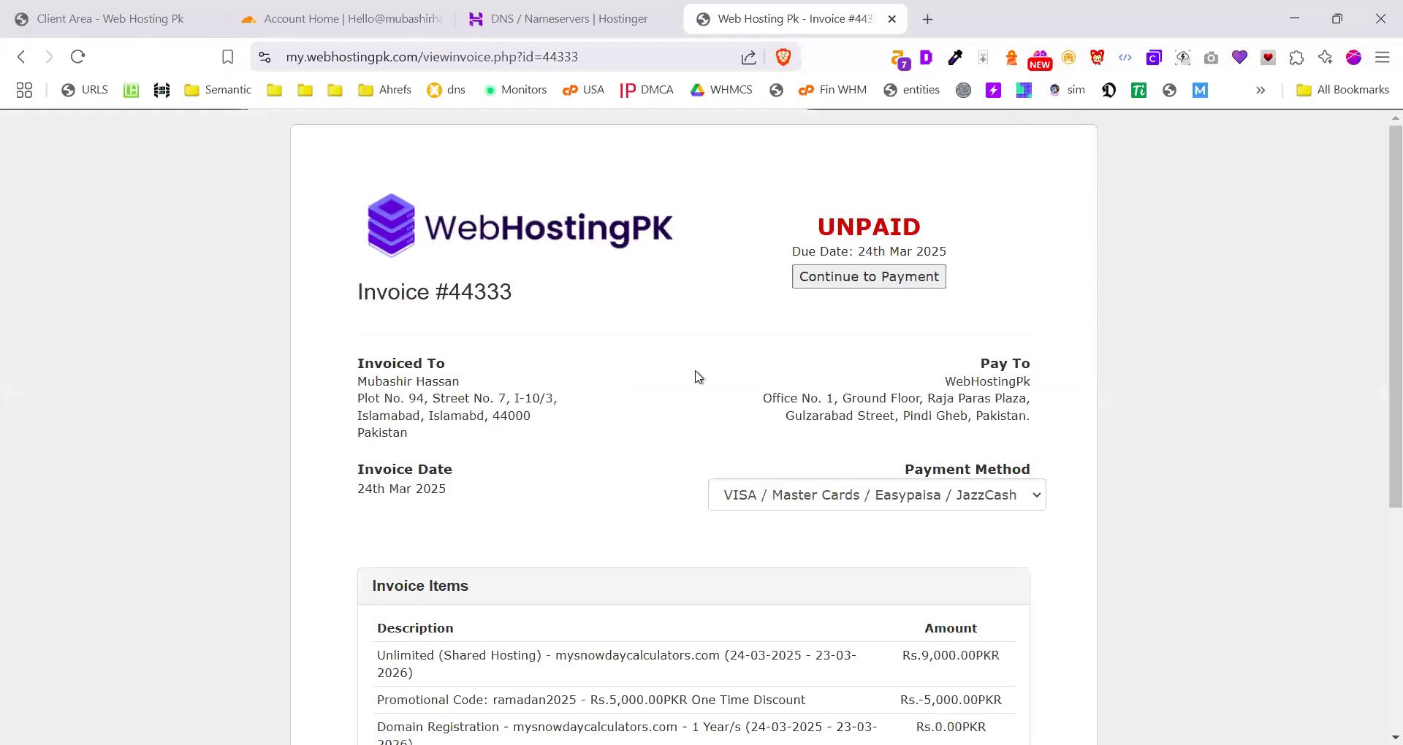
Step: Review invoice #44333's hosting plan line, promo discount and domain registration line
{"action": "scroll", "coordinate": [695, 375], "scroll_direction": "down", "scroll_amount": 2}
{"action": "scroll", "coordinate": [664, 382], "scroll_direction": "up", "scroll_amount": 2}
{"action": "scroll", "coordinate": [666, 382], "scroll_direction": "down", "scroll_amount": 4}
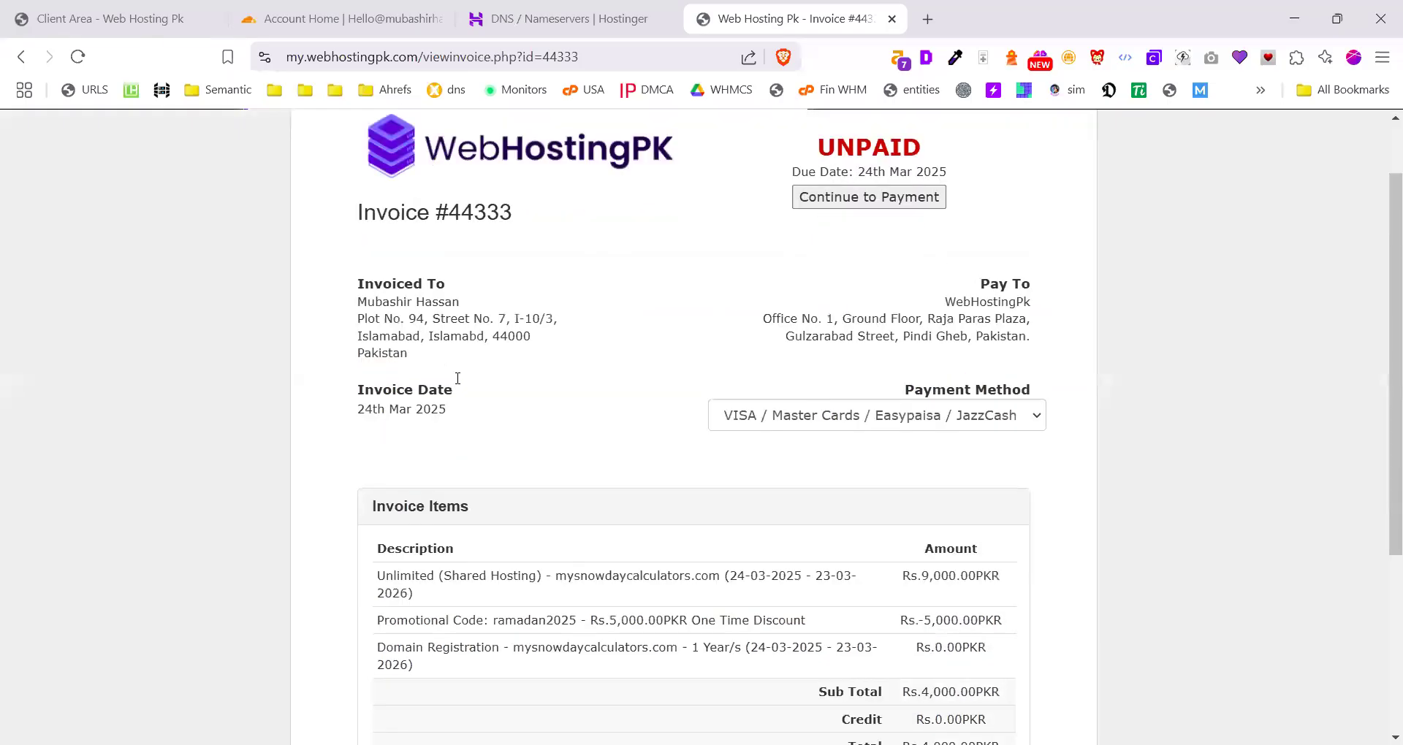
{"action": "scroll", "coordinate": [830, 245], "scroll_direction": "up", "scroll_amount": 2}
{"action": "scroll", "coordinate": [830, 244], "scroll_direction": "down", "scroll_amount": 2}
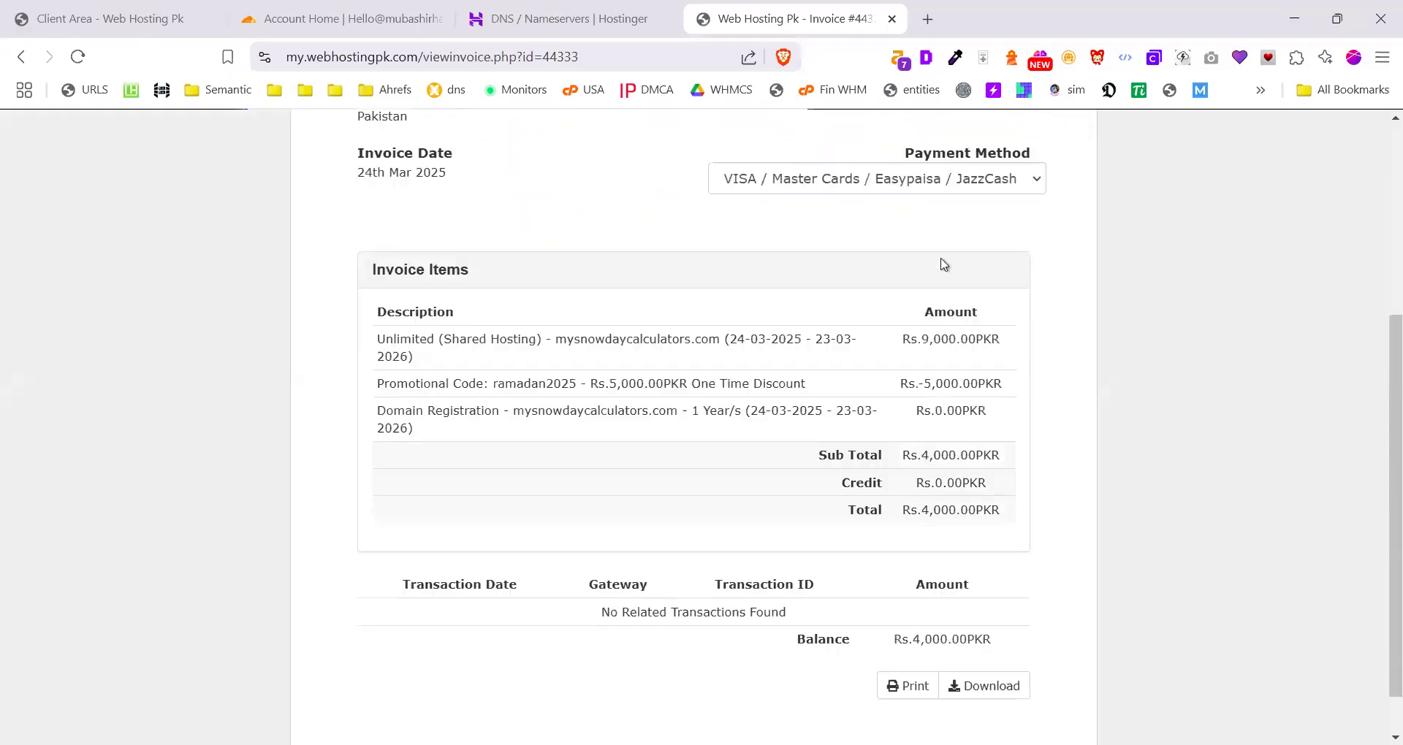
{"action": "left_click_drag", "start_coordinate": [426, 285], "coordinate": [622, 306]}
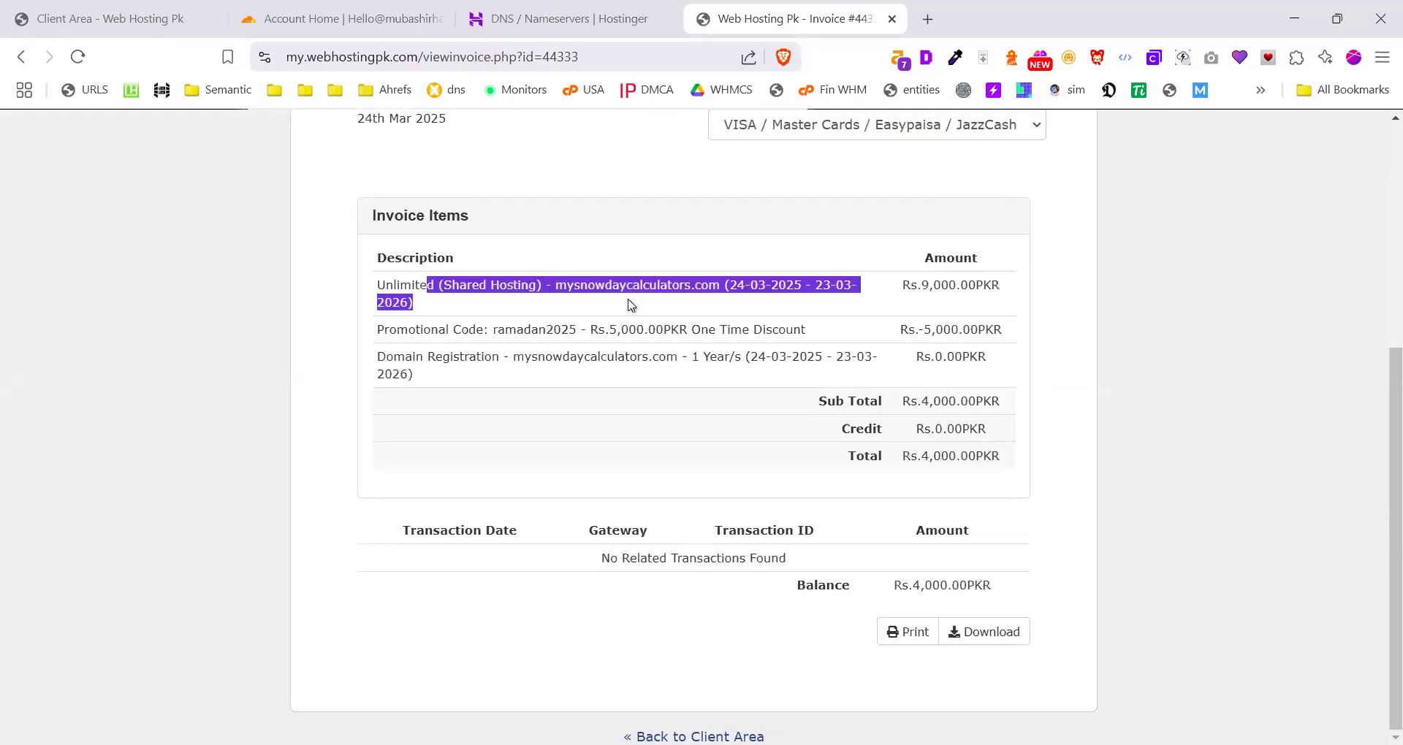
{"action": "left_click_drag", "start_coordinate": [901, 329], "coordinate": [993, 329]}
{"action": "mouse_move", "coordinate": [758, 358]}
{"action": "left_mouse_down"}
{"action": "mouse_move", "coordinate": [813, 357]}
{"action": "mouse_move", "coordinate": [706, 362]}
{"action": "mouse_move", "coordinate": [750, 362]}
{"action": "left_mouse_up"}
{"action": "left_click", "coordinate": [710, 364]}
Step: Check the Rs.4,000.00 invoice total and look over the Payment Method choices
{"action": "left_click_drag", "start_coordinate": [903, 458], "coordinate": [975, 458]}
{"action": "scroll", "coordinate": [928, 459], "scroll_direction": "up", "scroll_amount": 5}
{"action": "scroll", "coordinate": [929, 462], "scroll_direction": "down", "scroll_amount": 5}
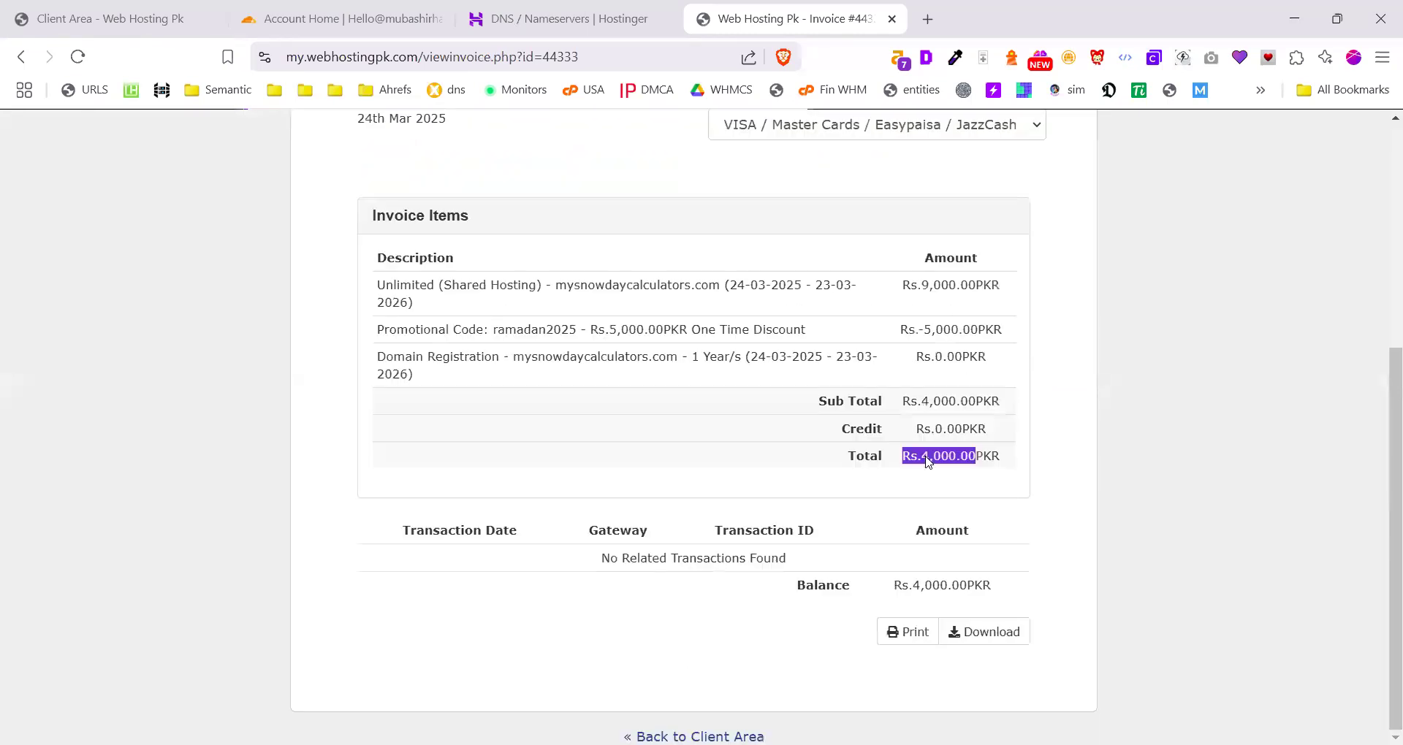
{"action": "scroll", "coordinate": [913, 377], "scroll_direction": "up", "scroll_amount": 5}
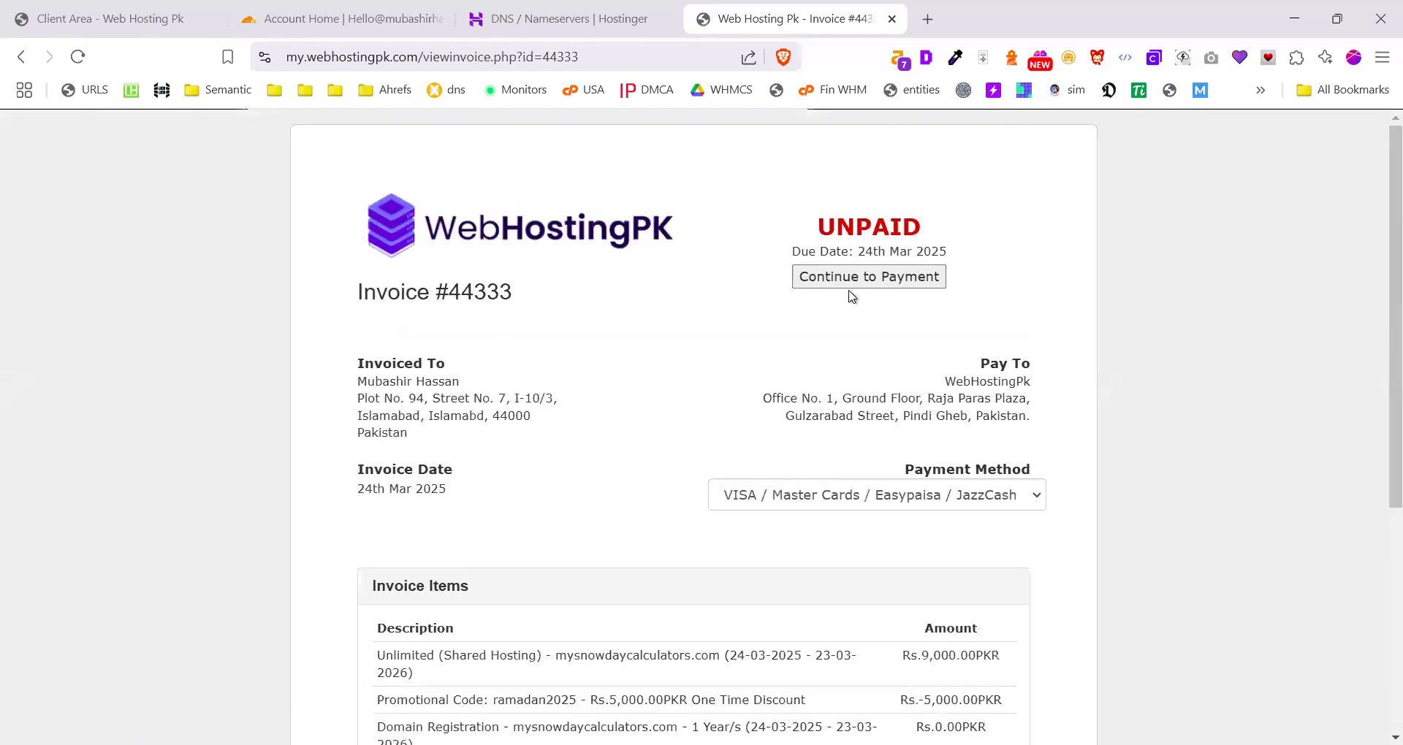
{"action": "left_click", "coordinate": [963, 509]}
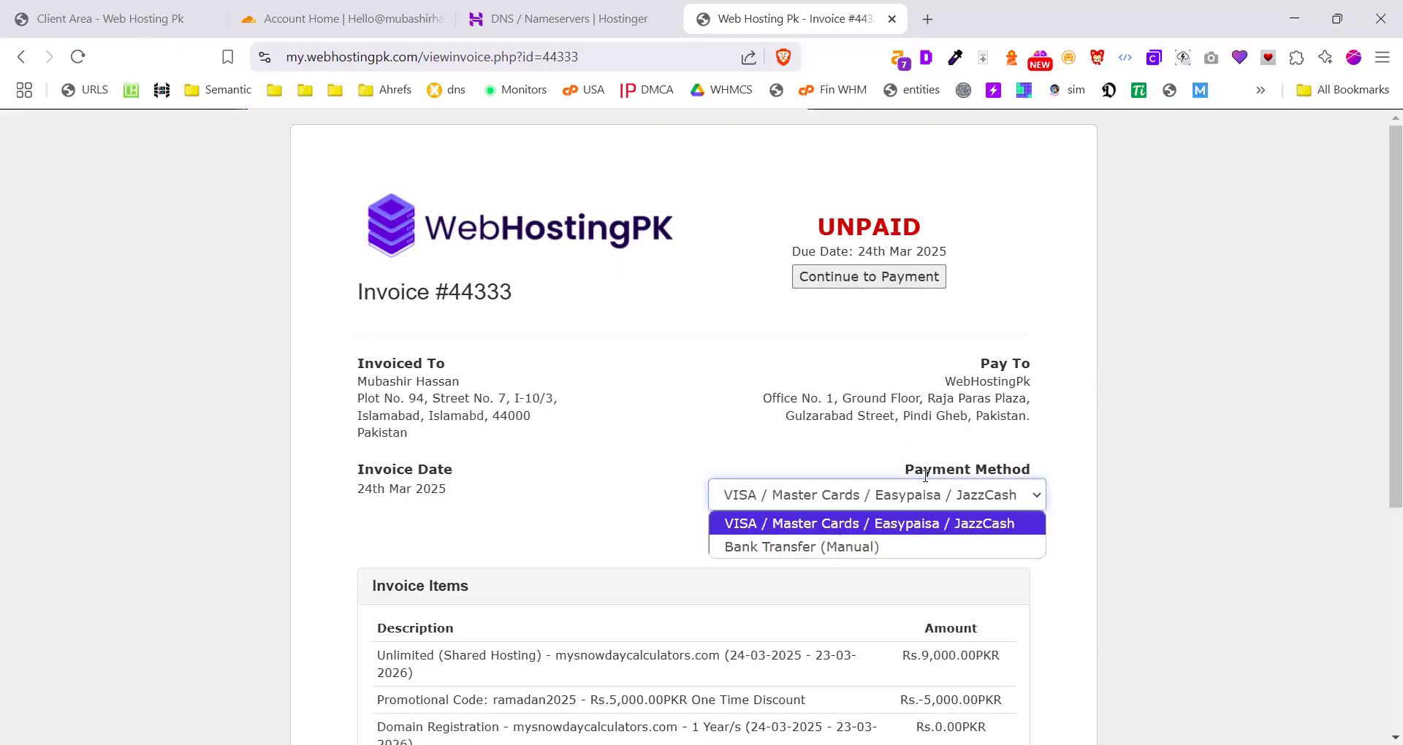
{"action": "left_click", "coordinate": [905, 285]}
Step: Go to PayFast and browse the bank list under Bank Account
{"action": "left_click", "coordinate": [870, 287]}
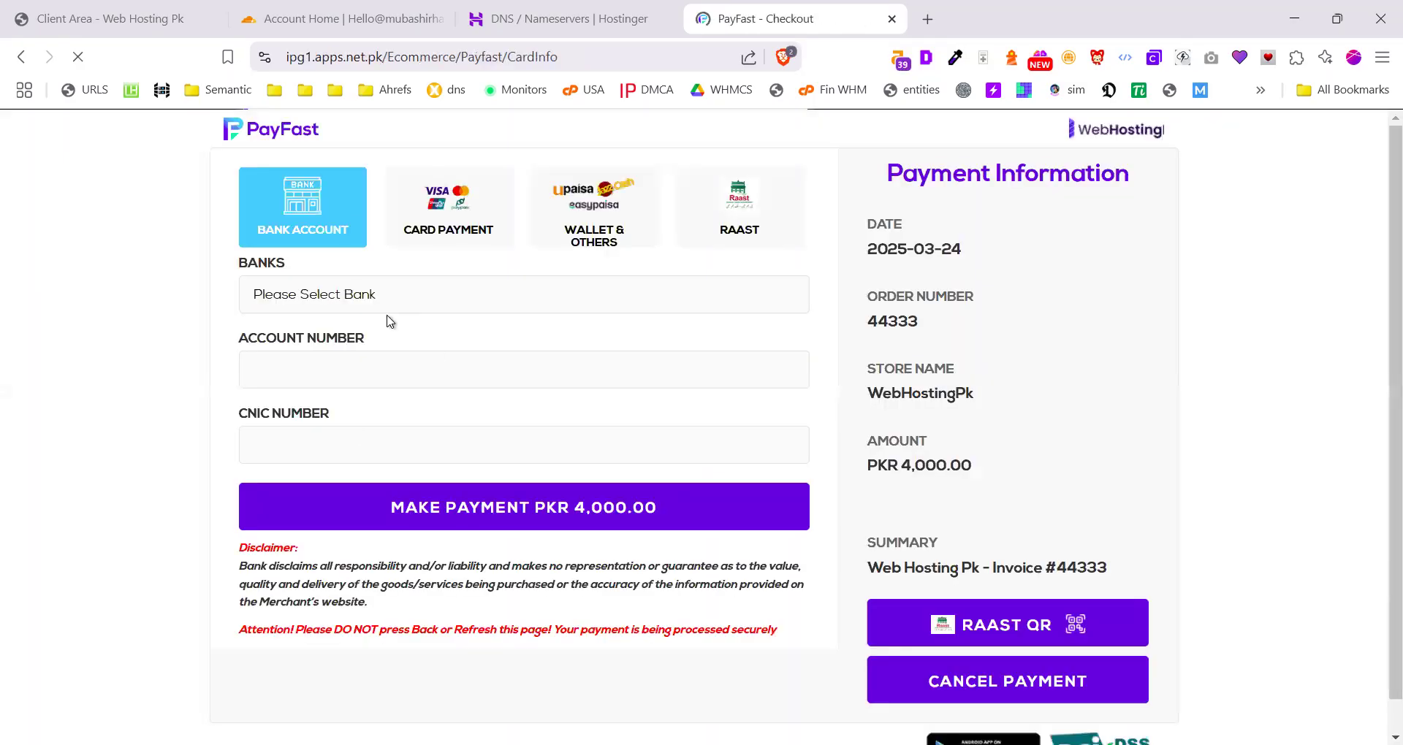
{"action": "left_click", "coordinate": [338, 297]}
{"action": "scroll", "coordinate": [340, 482], "scroll_direction": "down", "scroll_amount": 5}
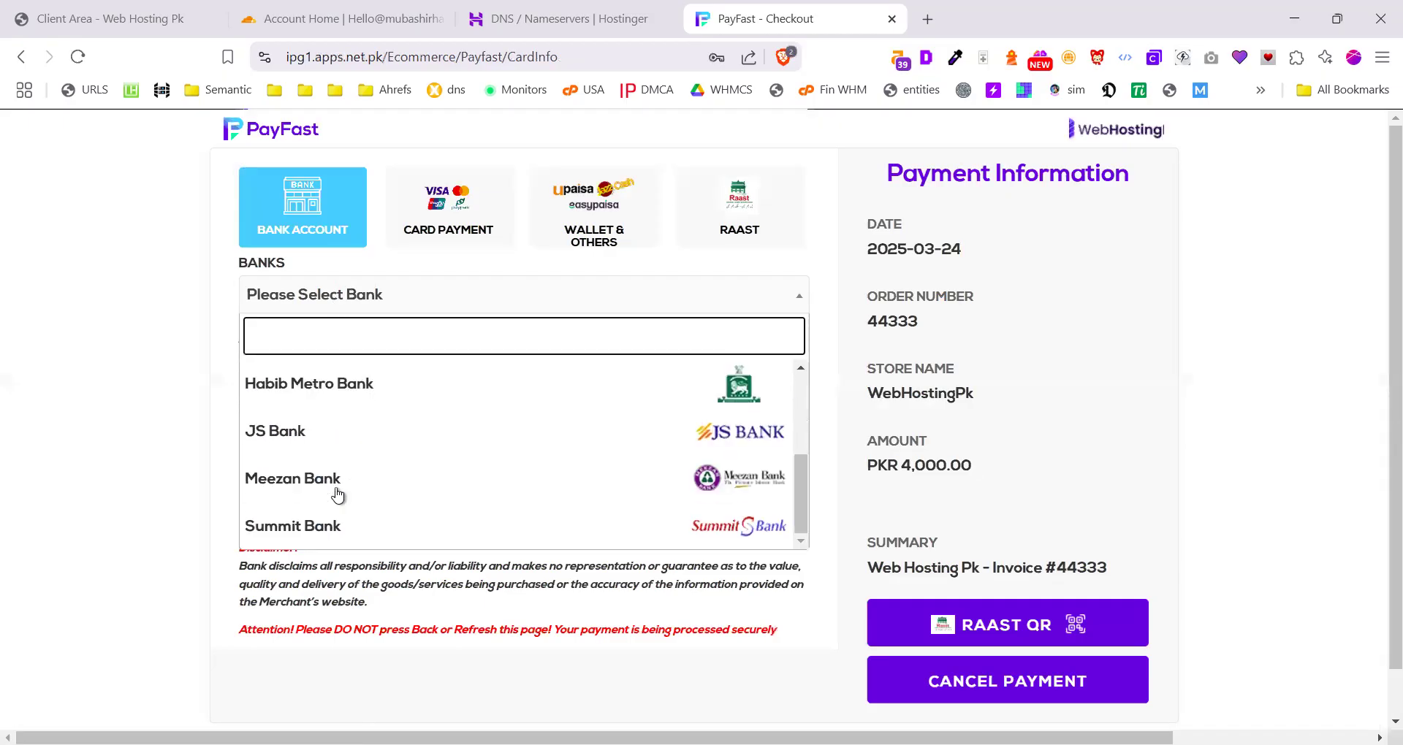
{"action": "scroll", "coordinate": [337, 495], "scroll_direction": "down", "scroll_amount": 1}
{"action": "scroll", "coordinate": [337, 439], "scroll_direction": "up", "scroll_amount": 5}
{"action": "scroll", "coordinate": [365, 366], "scroll_direction": "up", "scroll_amount": 1}
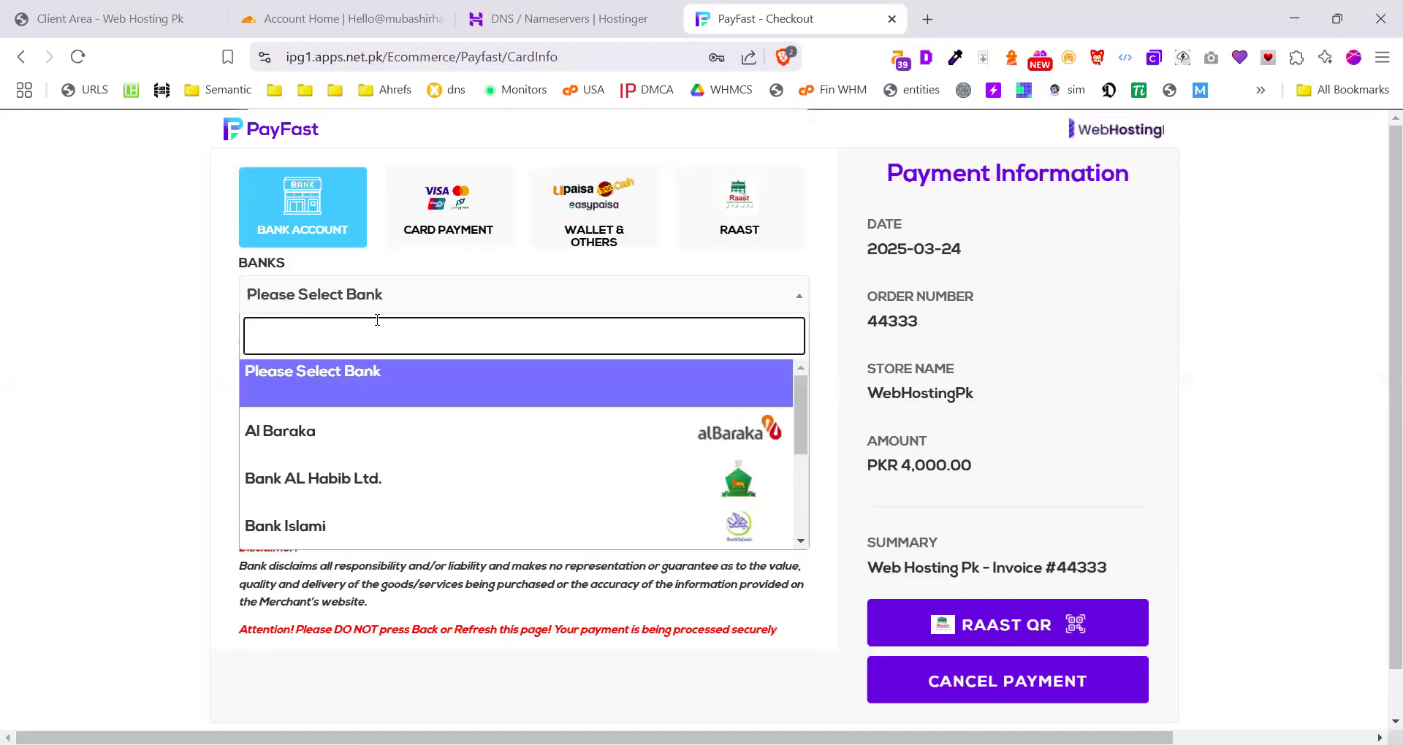
Step: Compare the Card Payment and Wallet & Others options, viewing the mobile wallet list
{"action": "left_click", "coordinate": [472, 223]}
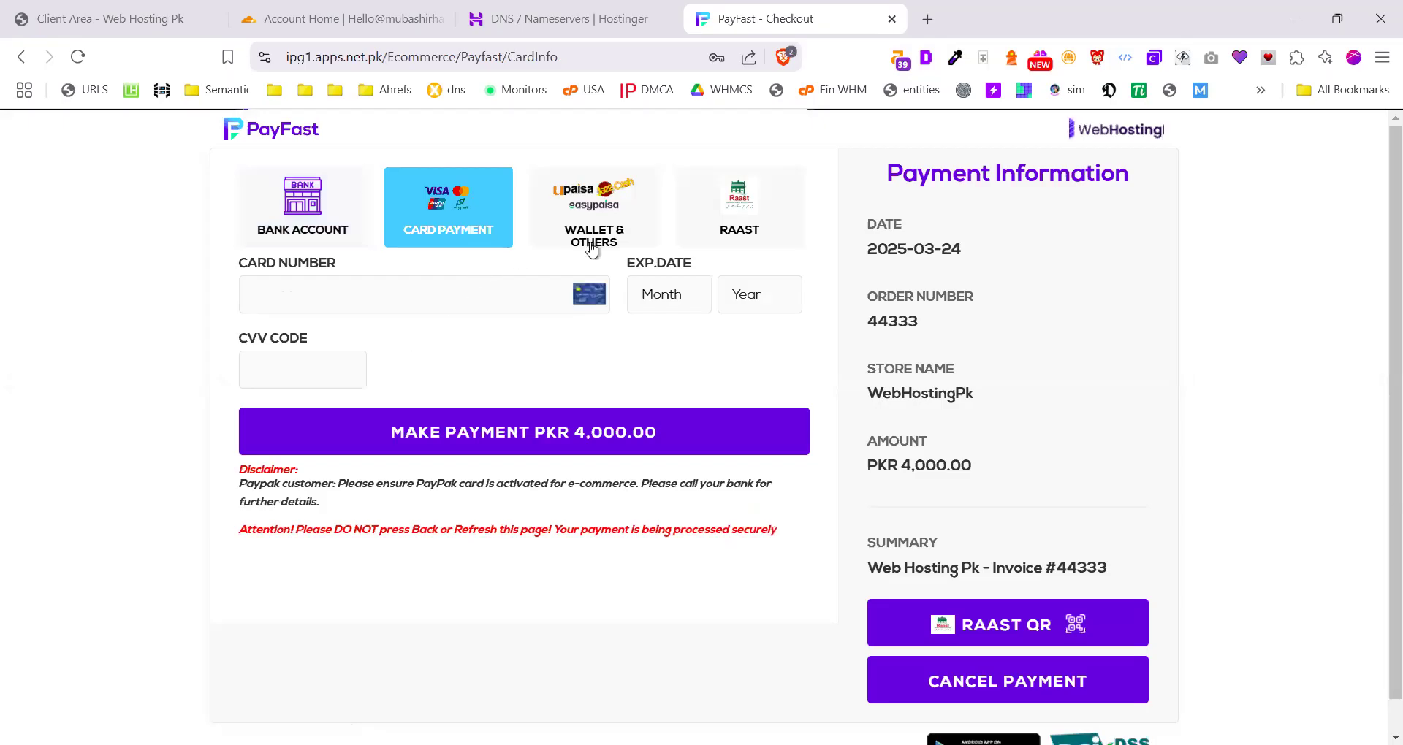
{"action": "left_click", "coordinate": [611, 216]}
{"action": "left_click", "coordinate": [517, 301]}
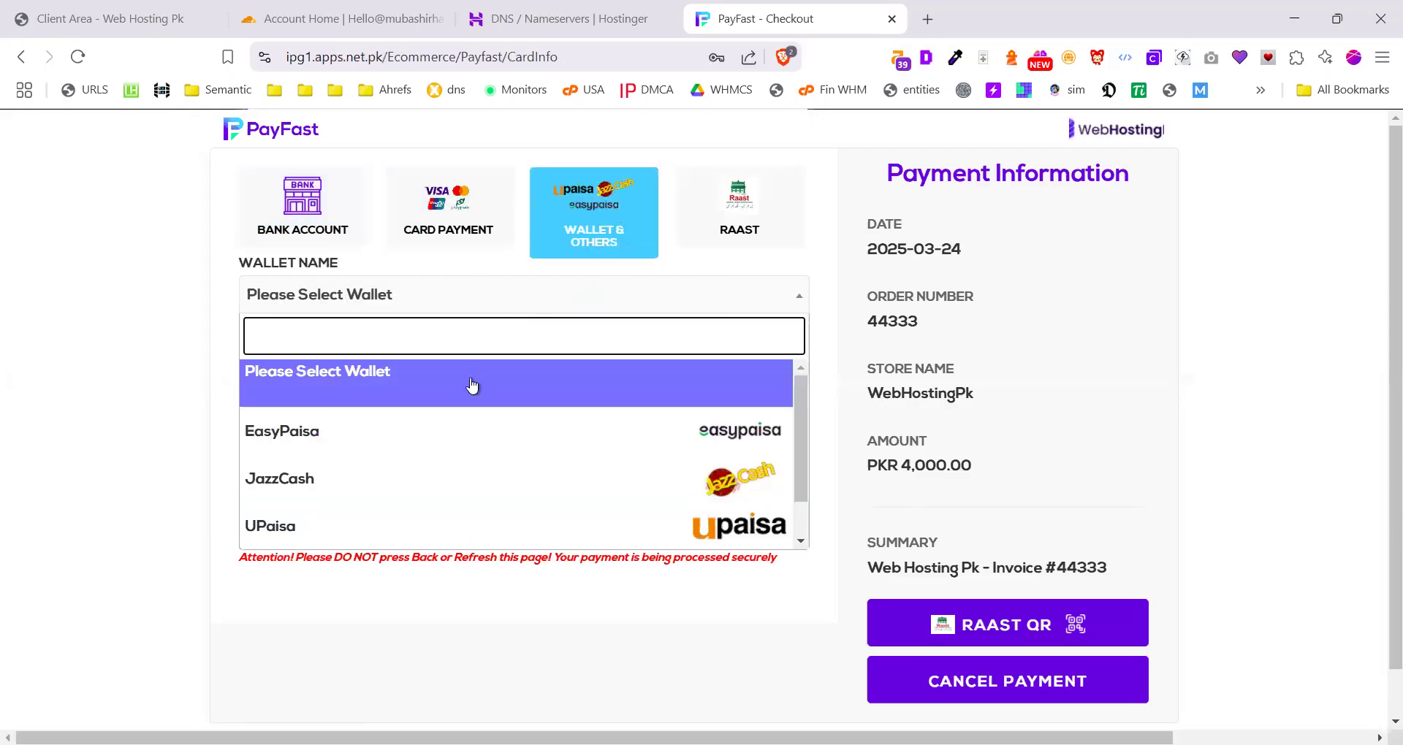
{"action": "scroll", "coordinate": [467, 438], "scroll_direction": "down", "scroll_amount": 1}
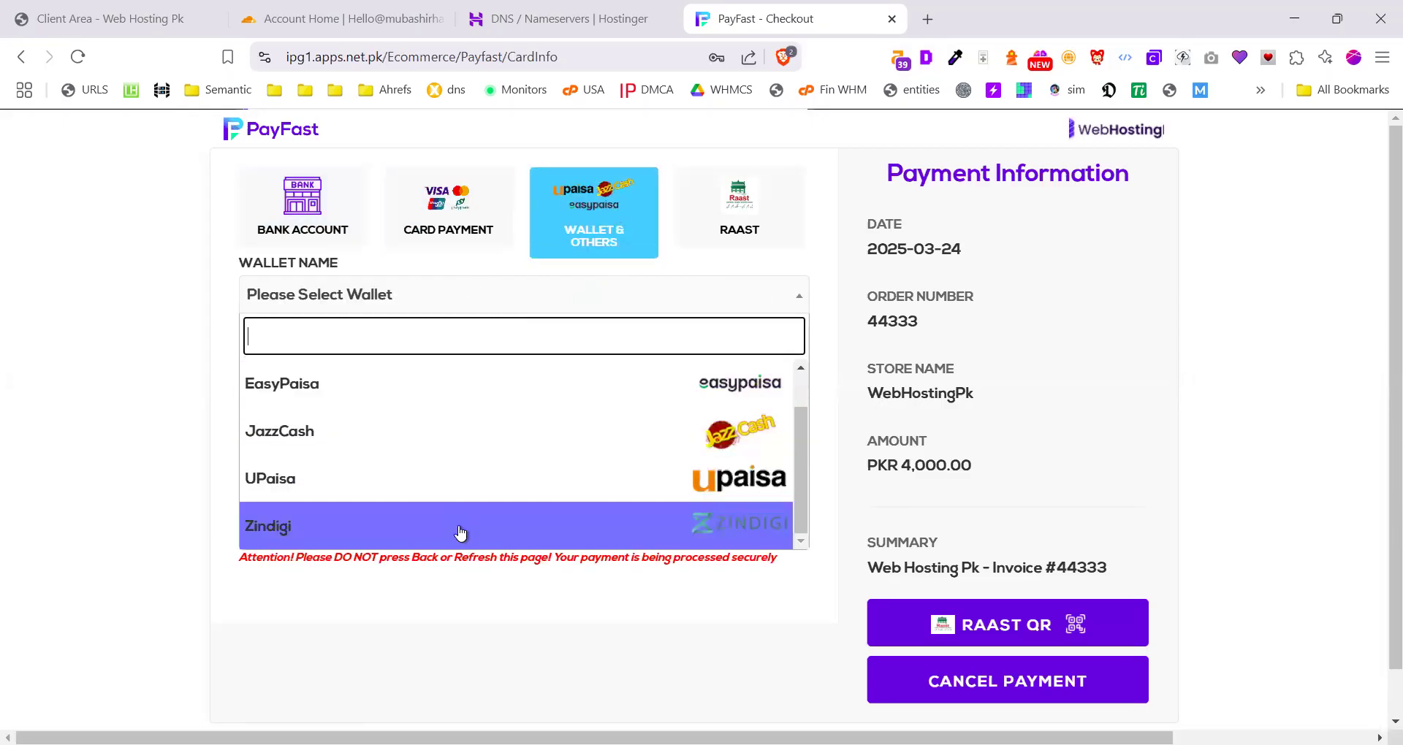
{"action": "scroll", "coordinate": [438, 392], "scroll_direction": "up", "scroll_amount": 1}
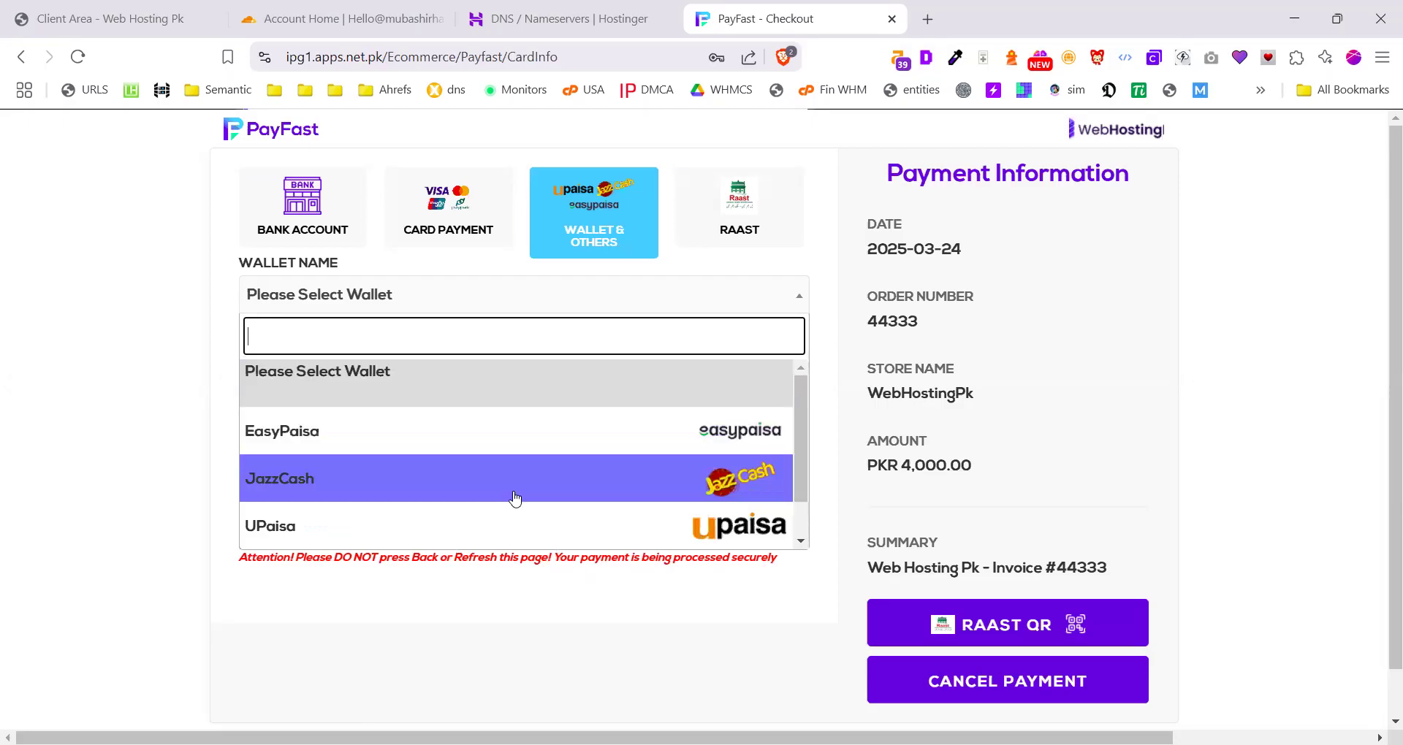
Step: Look at the RAAST ID / IBAN option, then cancel the PayFast payment
{"action": "left_click", "coordinate": [760, 223]}
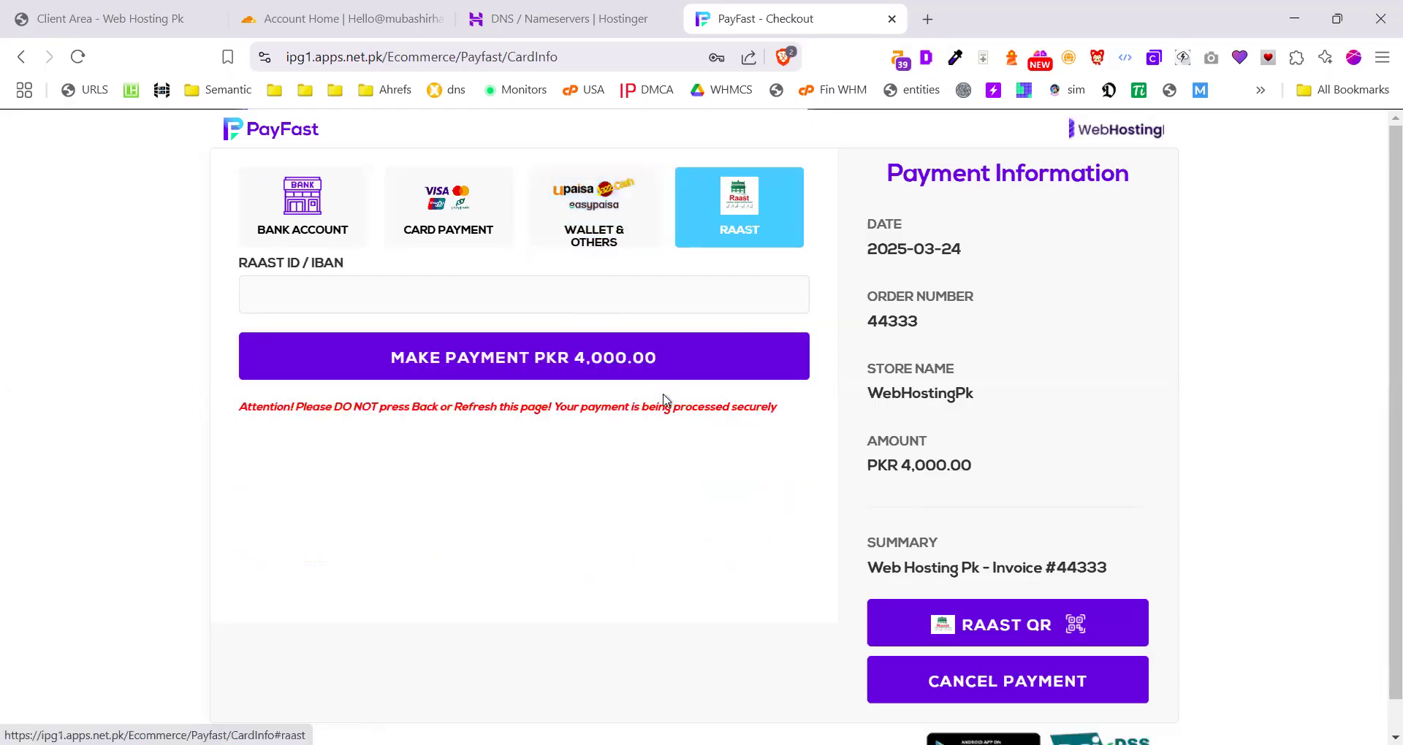
{"action": "left_click", "coordinate": [473, 284]}
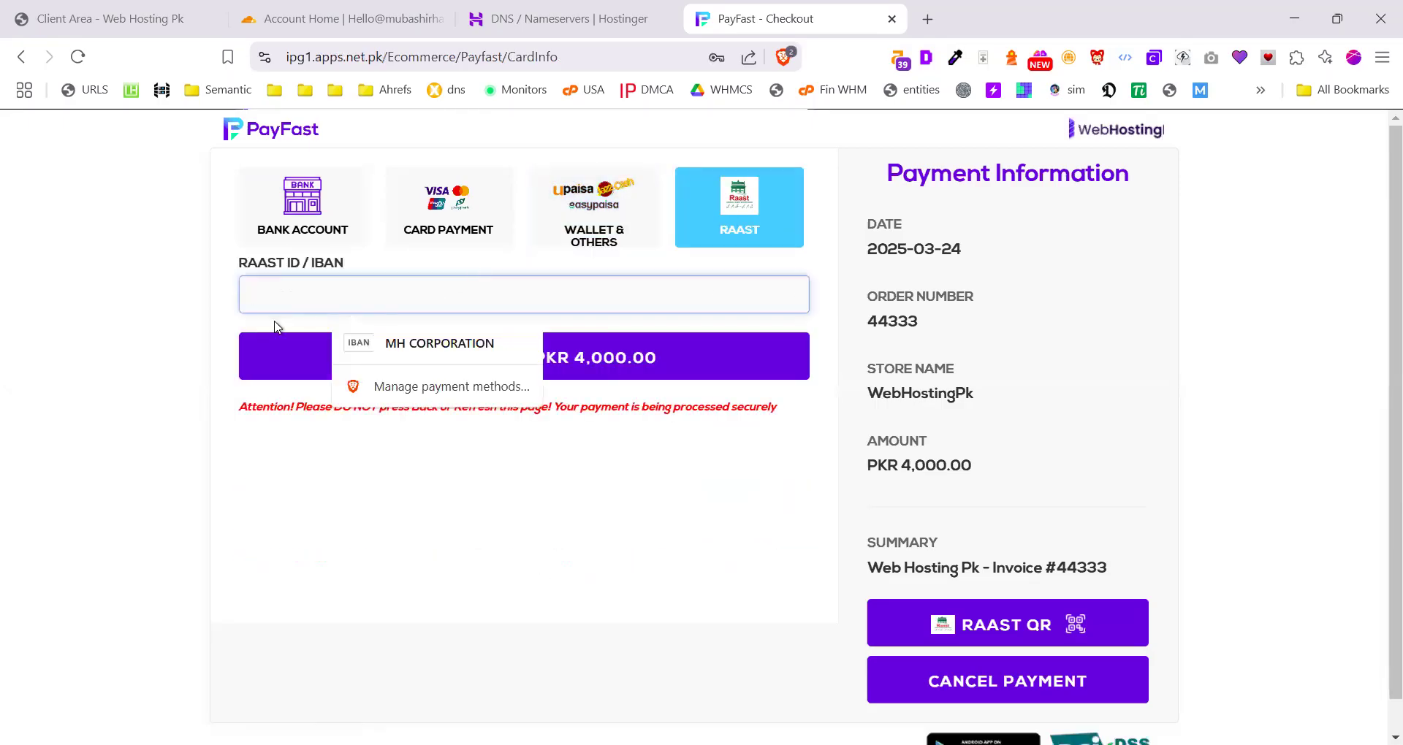
{"action": "left_click", "coordinate": [298, 476]}
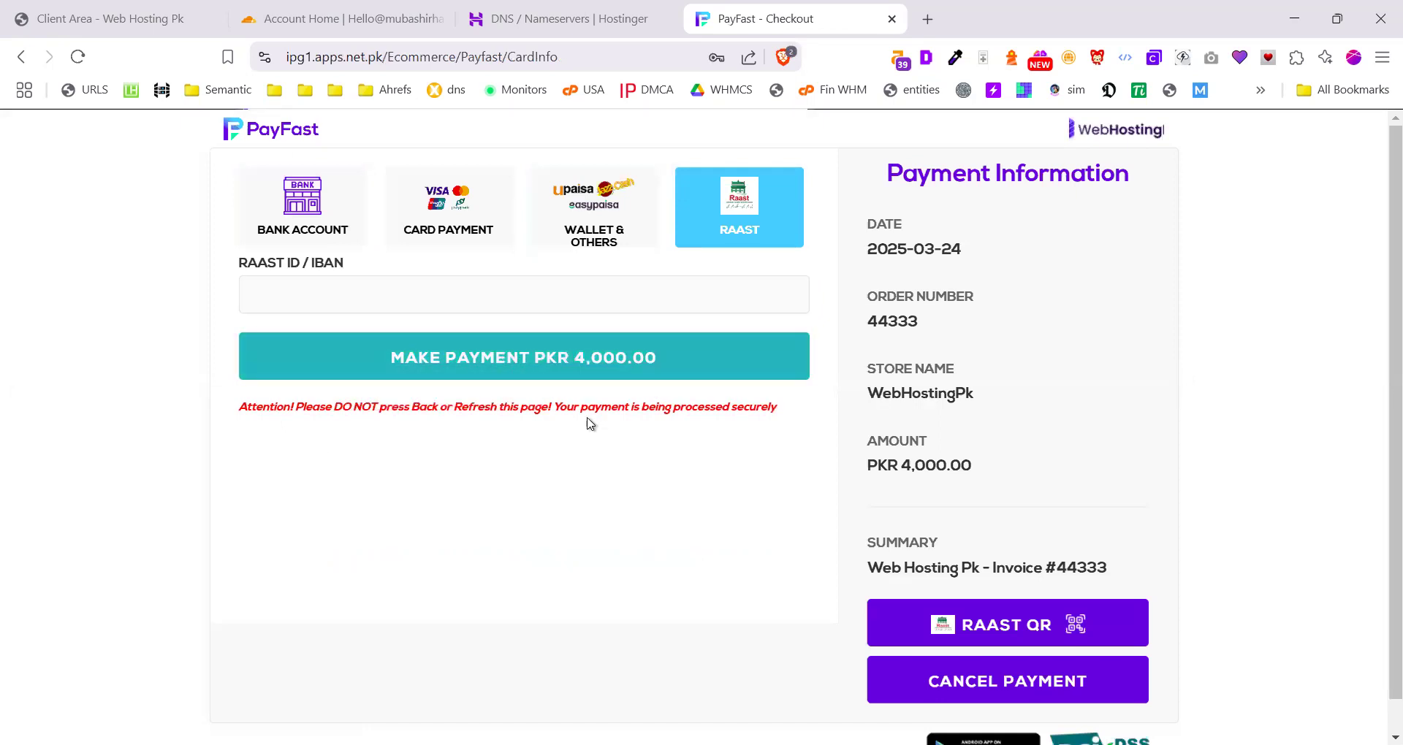
{"action": "scroll", "coordinate": [604, 453], "scroll_direction": "down", "scroll_amount": 2}
{"action": "scroll", "coordinate": [401, 404], "scroll_direction": "up", "scroll_amount": 2}
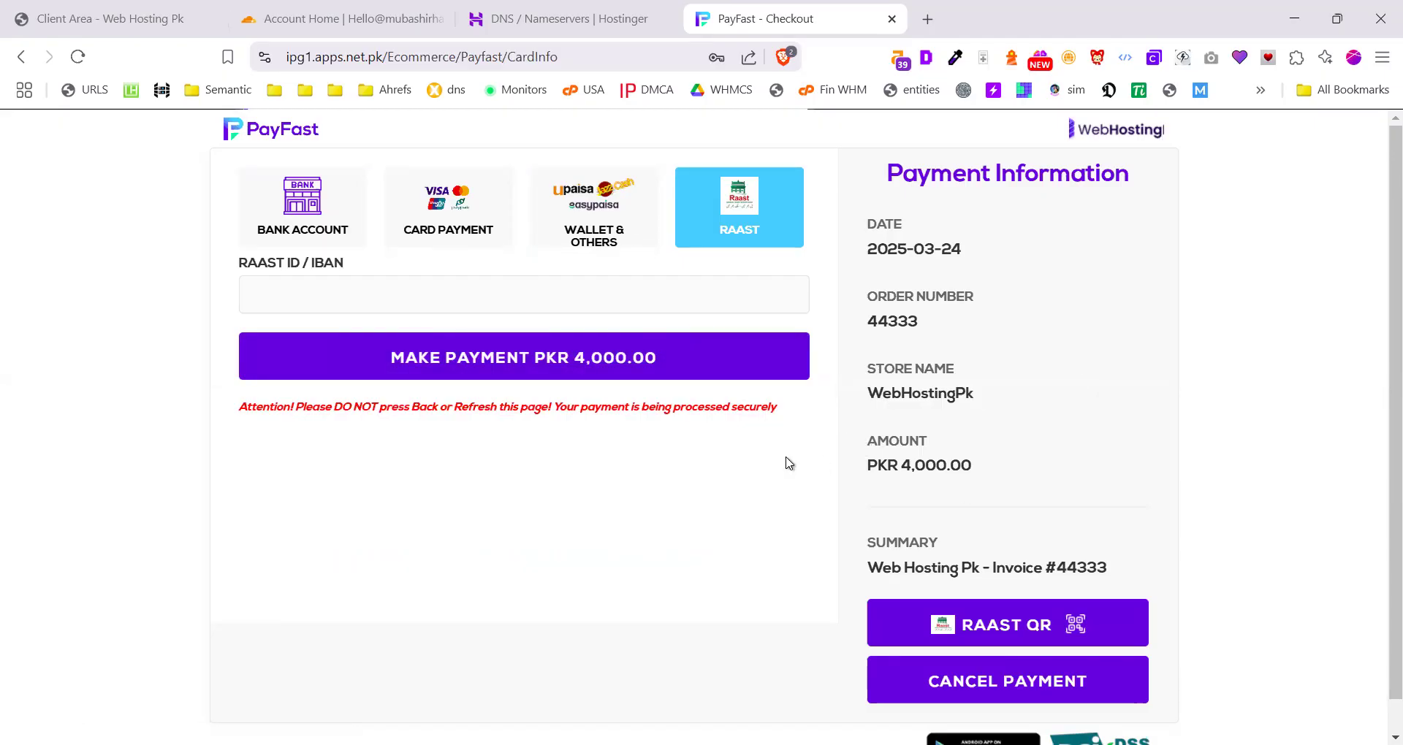
{"action": "scroll", "coordinate": [790, 464], "scroll_direction": "down", "scroll_amount": 1}
{"action": "left_click", "coordinate": [986, 657]}
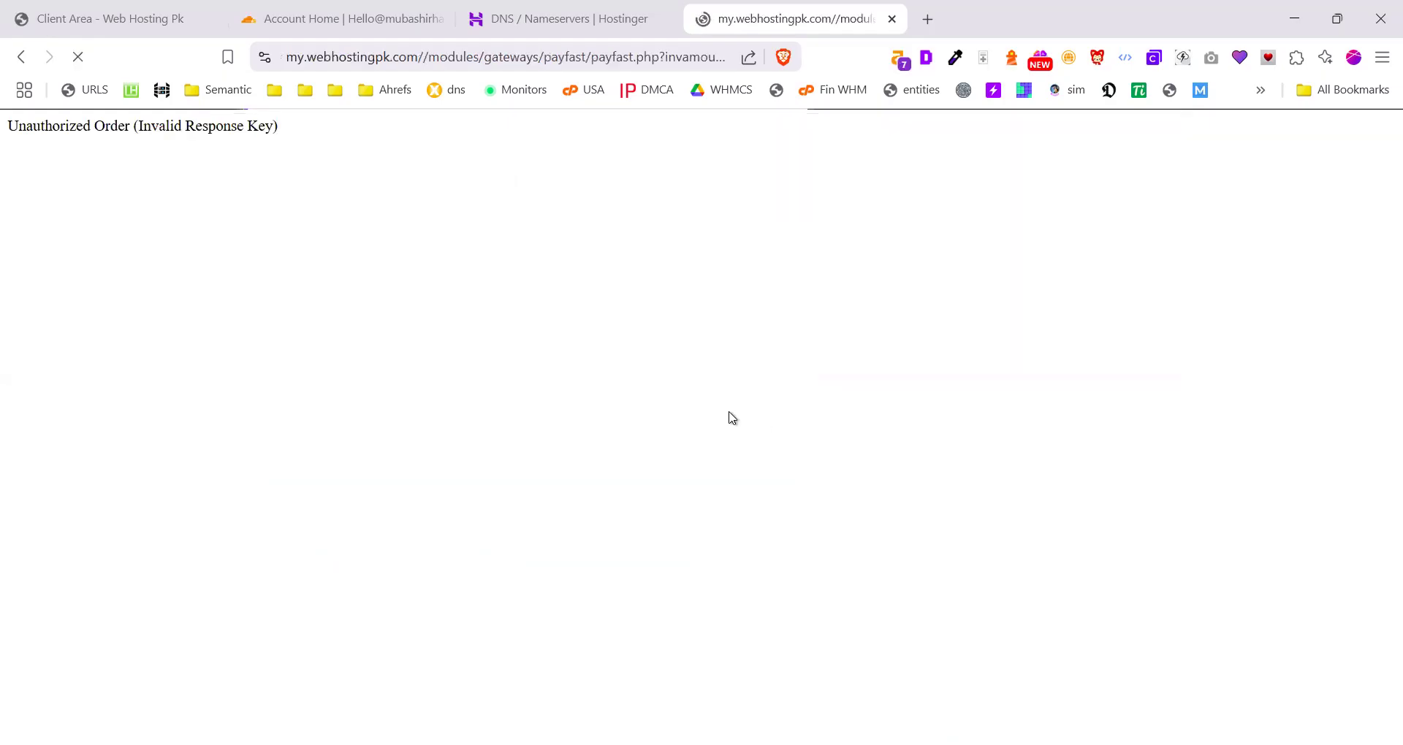
Step: Go back through invoice #44333 and My Invoices to the Client Area home dashboard
{"action": "left_click", "coordinate": [13, 63]}
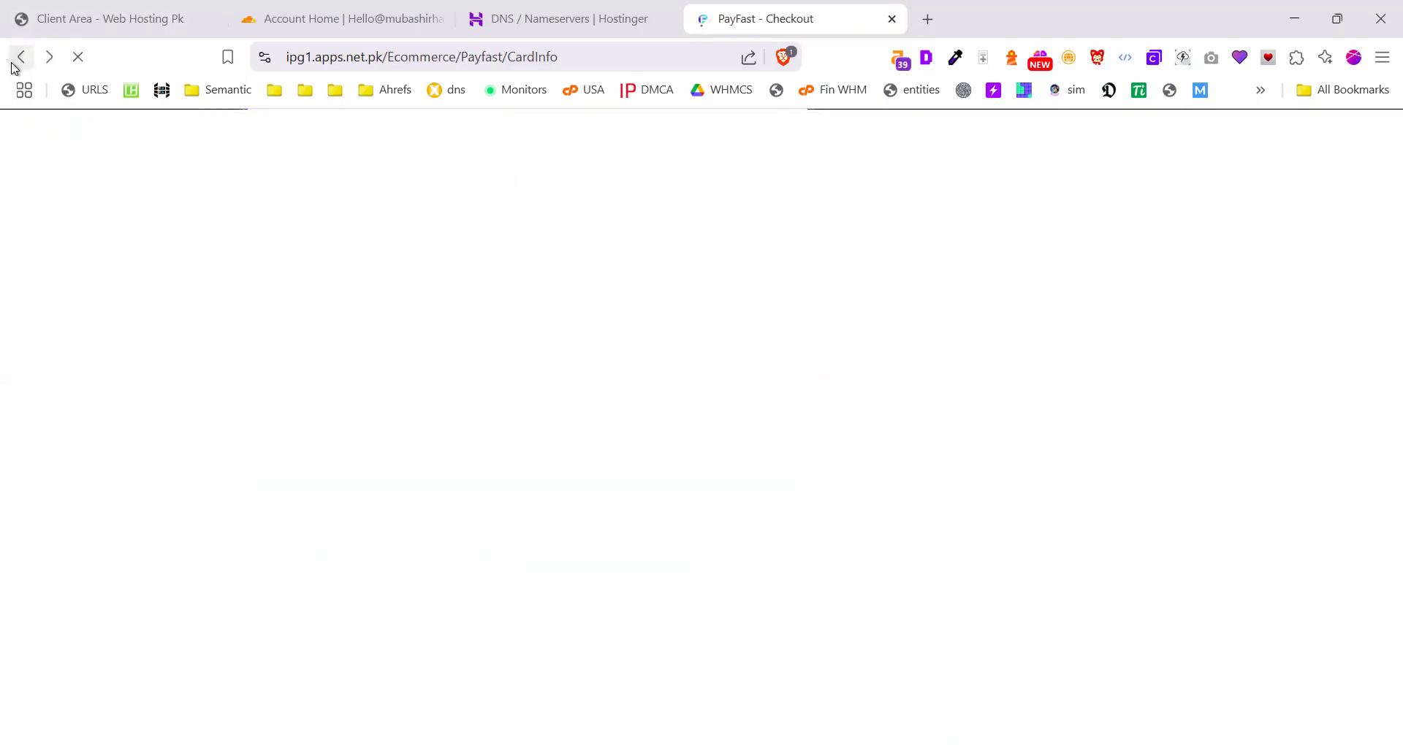
{"action": "left_click", "coordinate": [13, 63]}
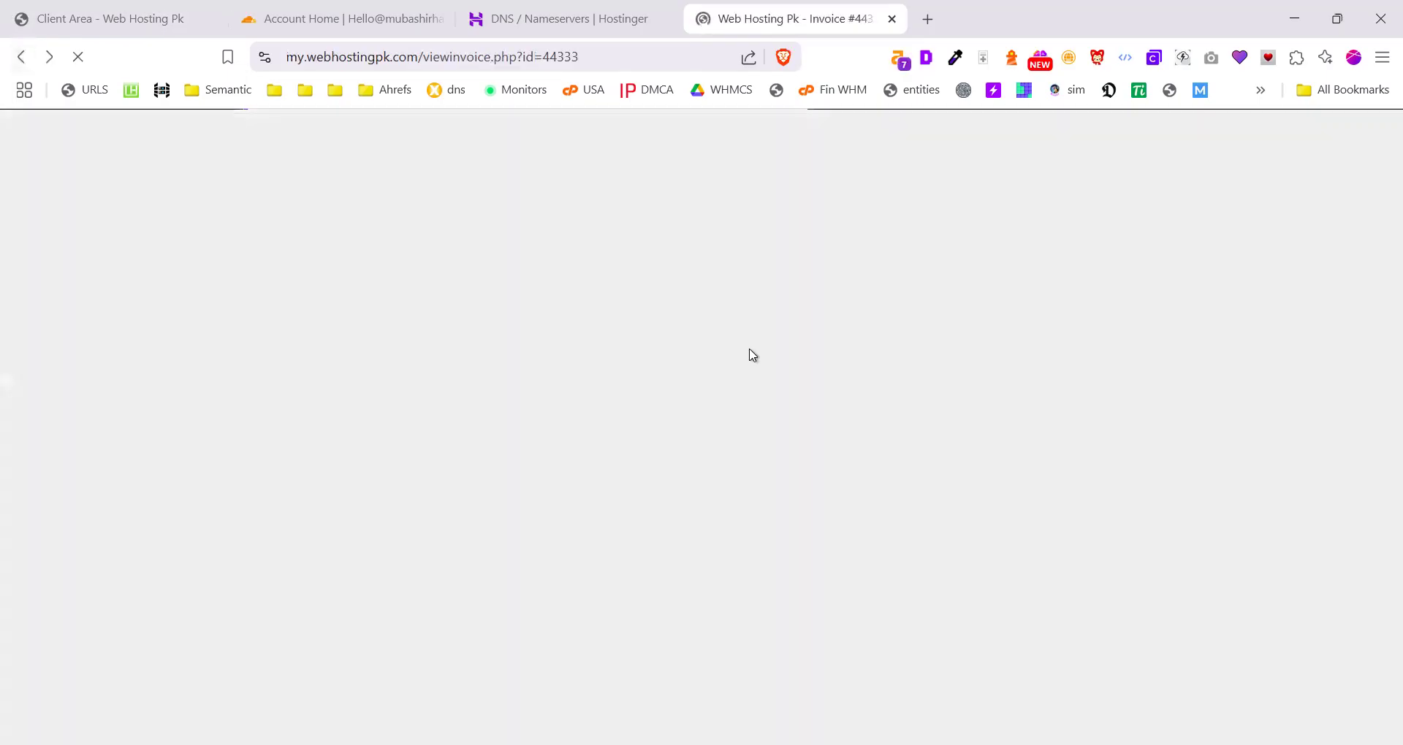
{"action": "scroll", "coordinate": [714, 316], "scroll_direction": "down", "scroll_amount": 5}
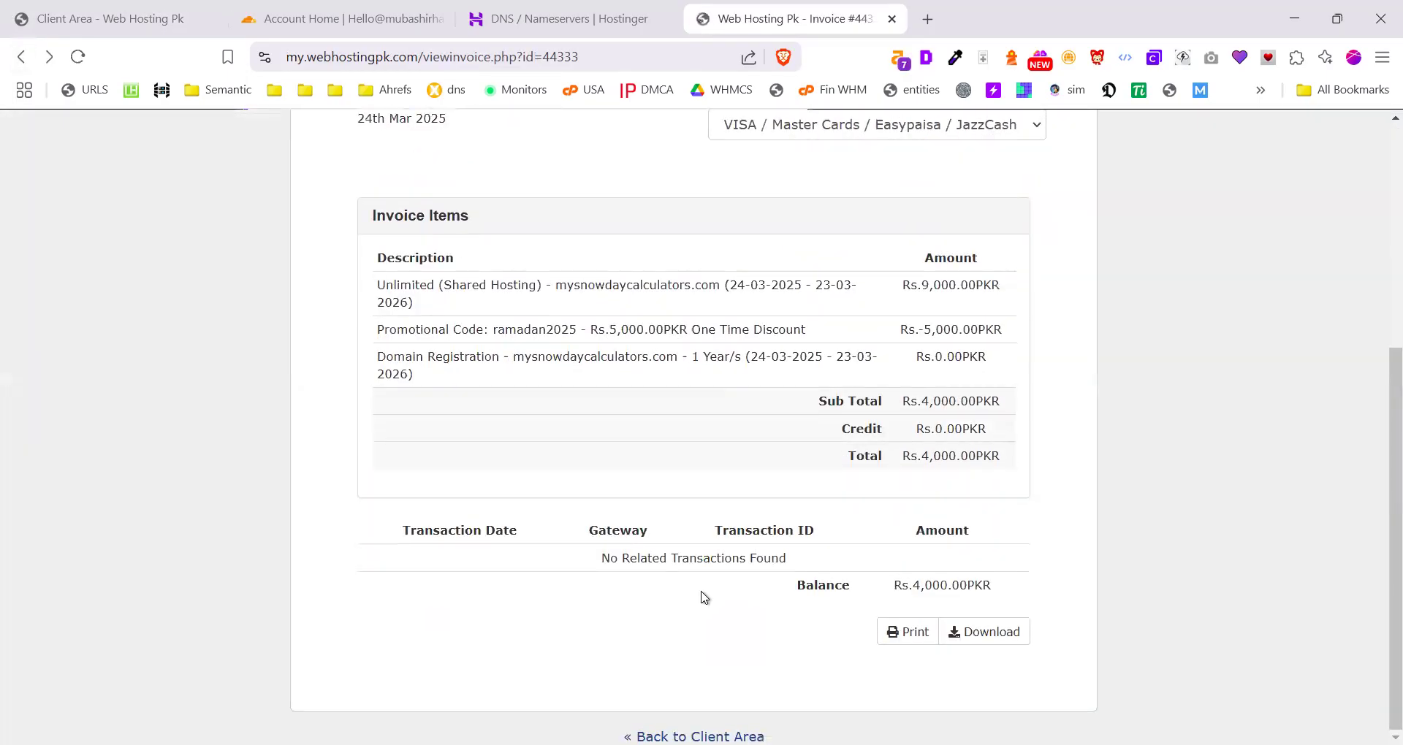
{"action": "left_click", "coordinate": [694, 736]}
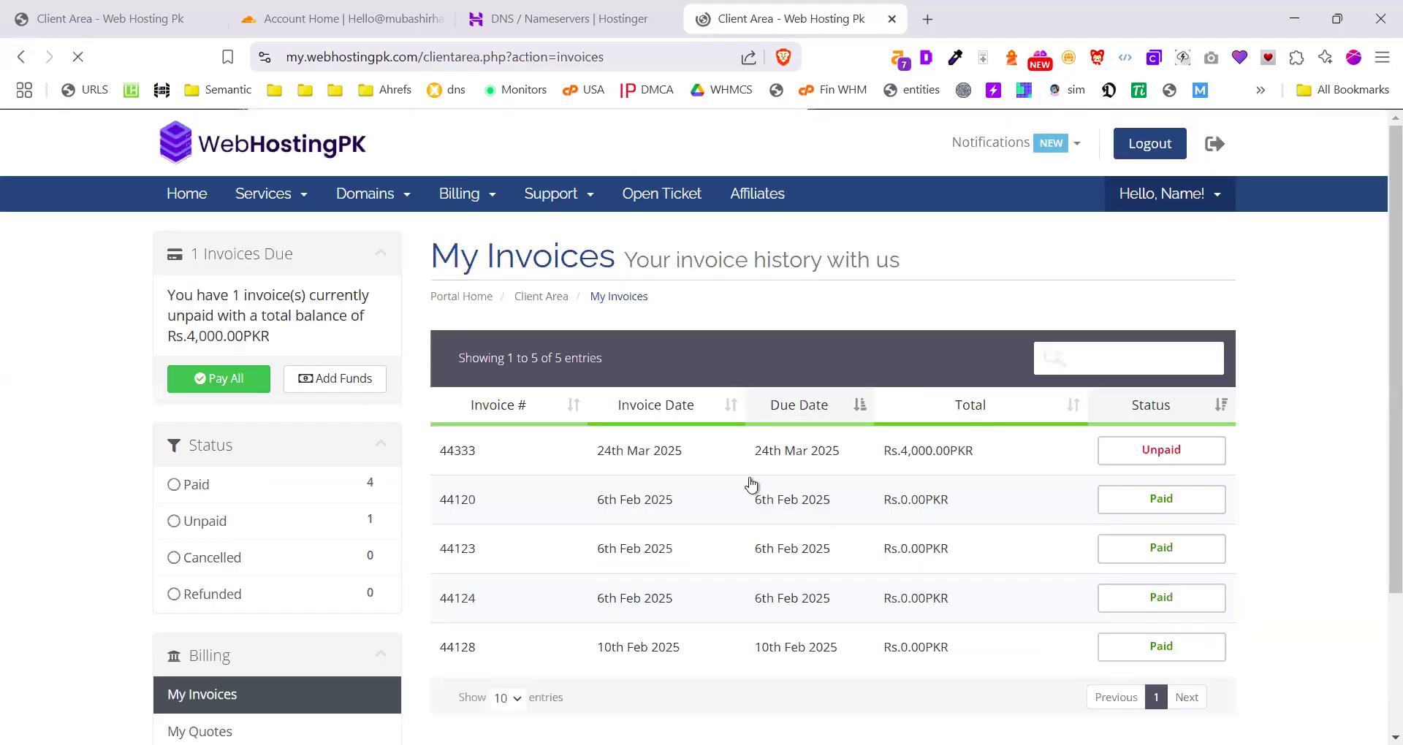
{"action": "left_click", "coordinate": [937, 467]}
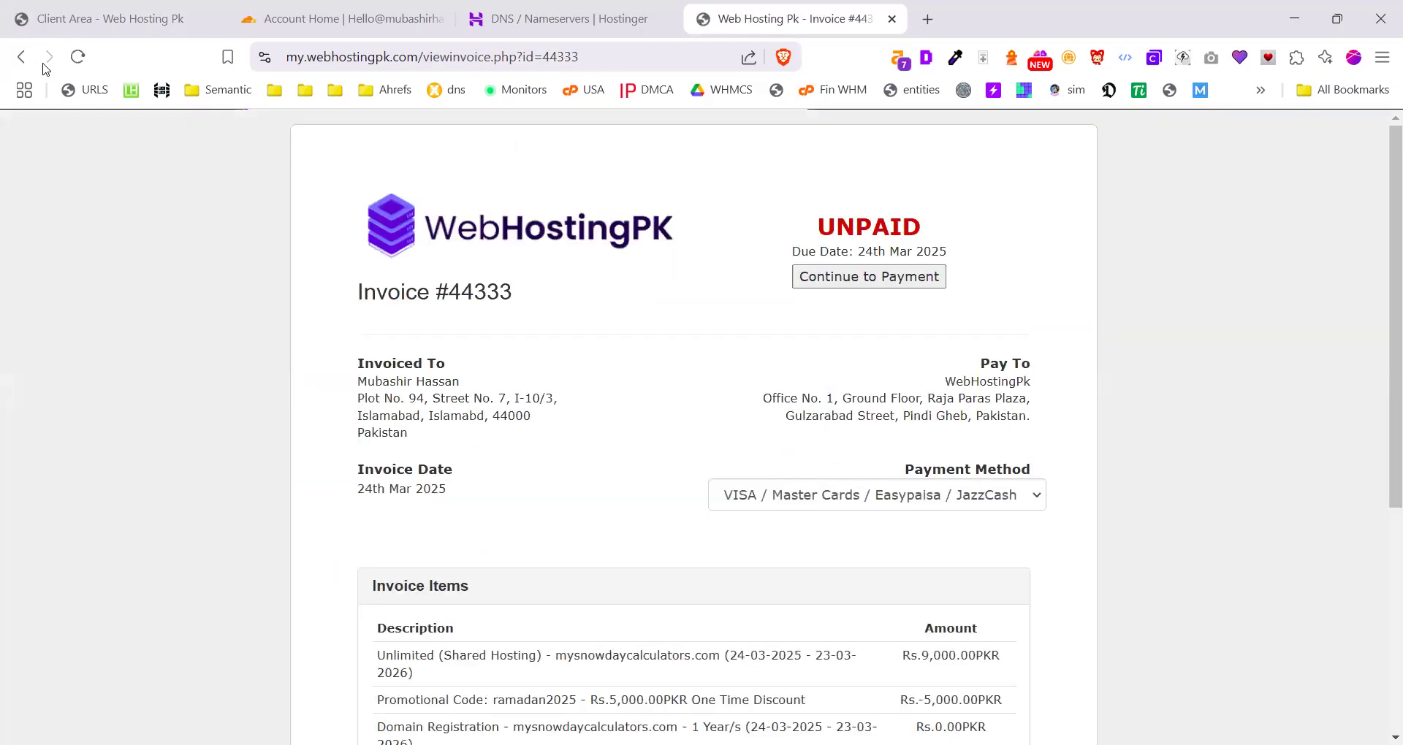
{"action": "left_click", "coordinate": [24, 57]}
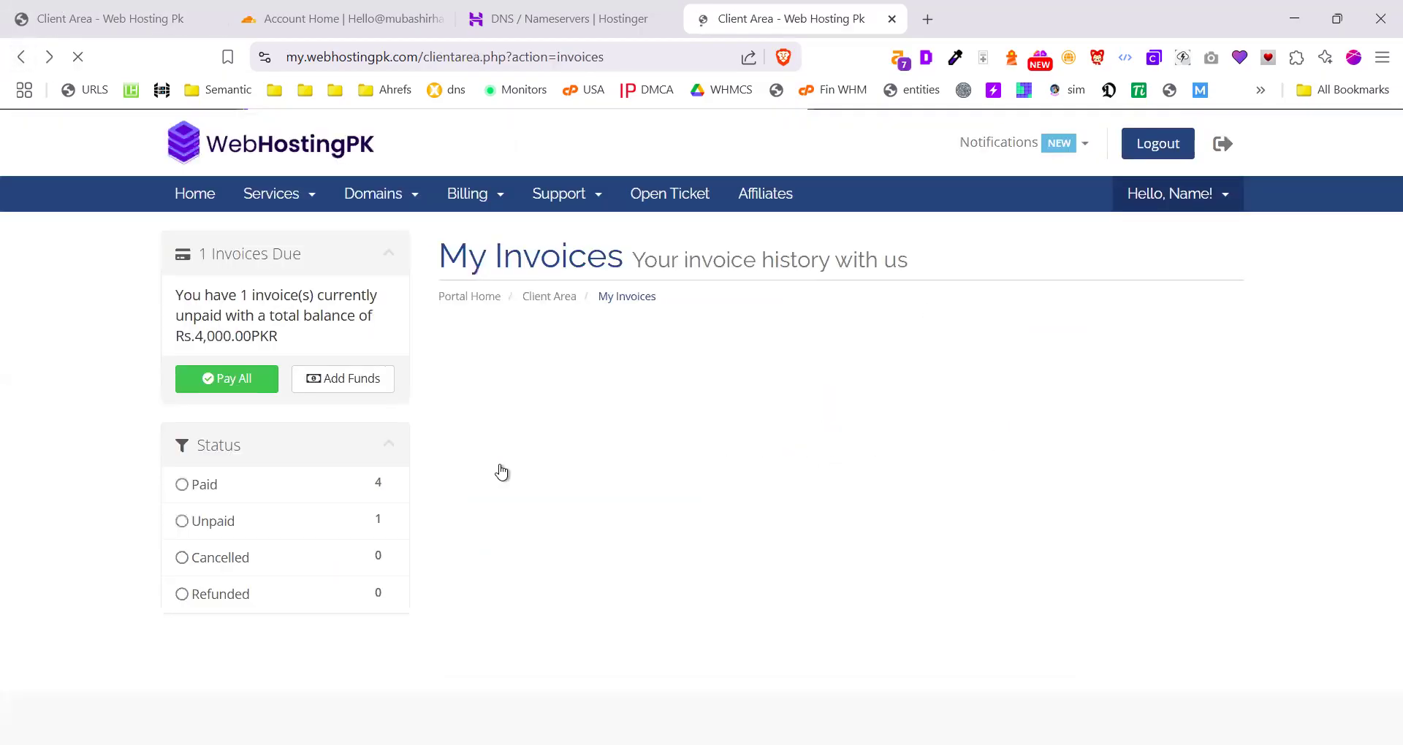
{"action": "left_click", "coordinate": [186, 193]}
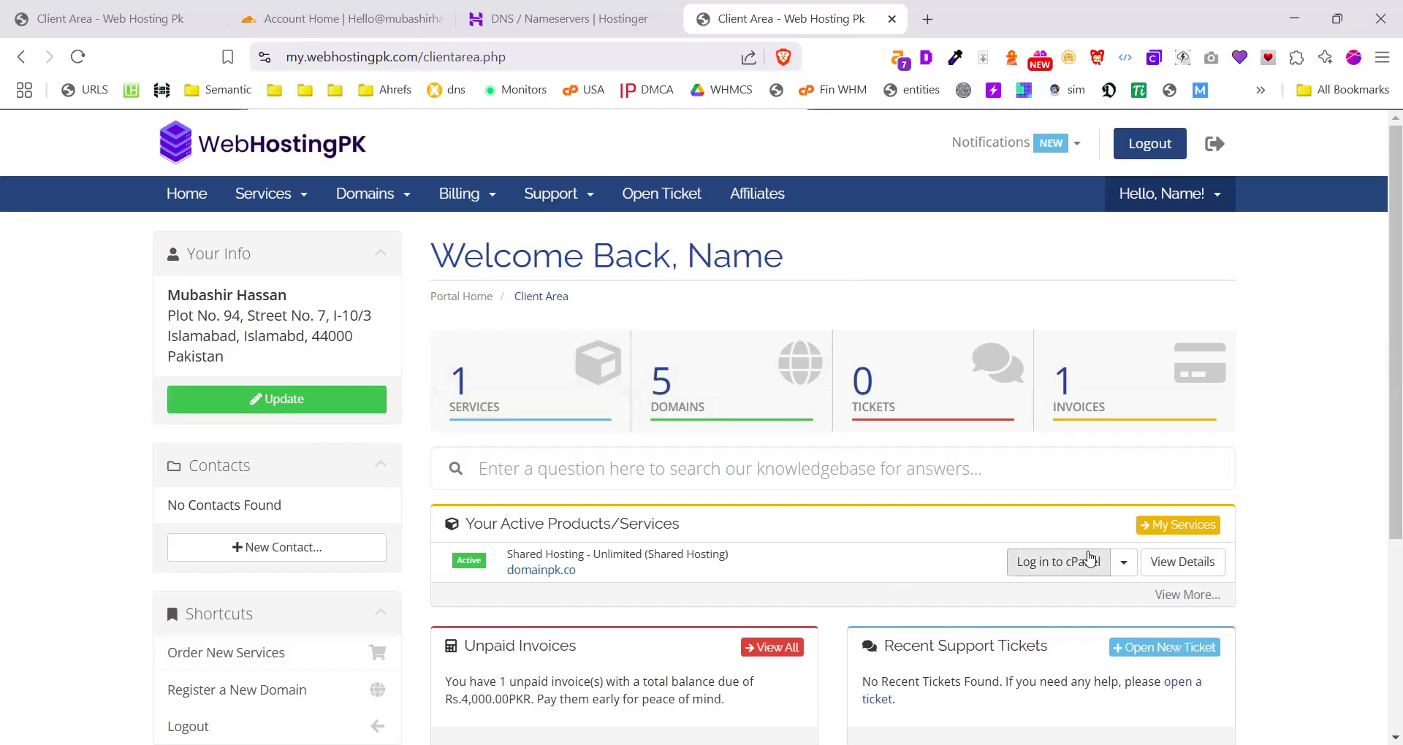
Step: Log in to cPanel for domainpk.co and scroll through its Tools page of Email tools
{"action": "left_click", "coordinate": [1076, 564]}
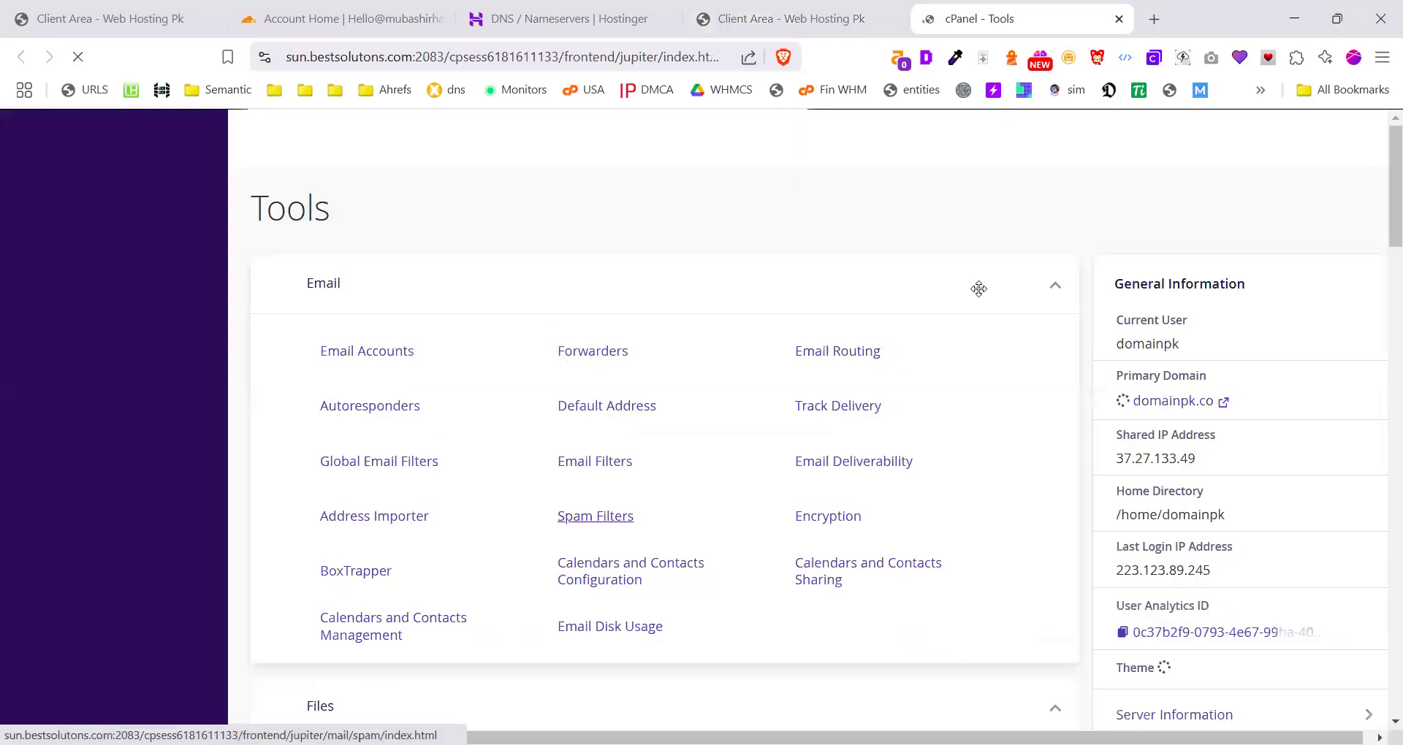
{"action": "scroll", "coordinate": [673, 442], "scroll_direction": "down", "scroll_amount": 10}
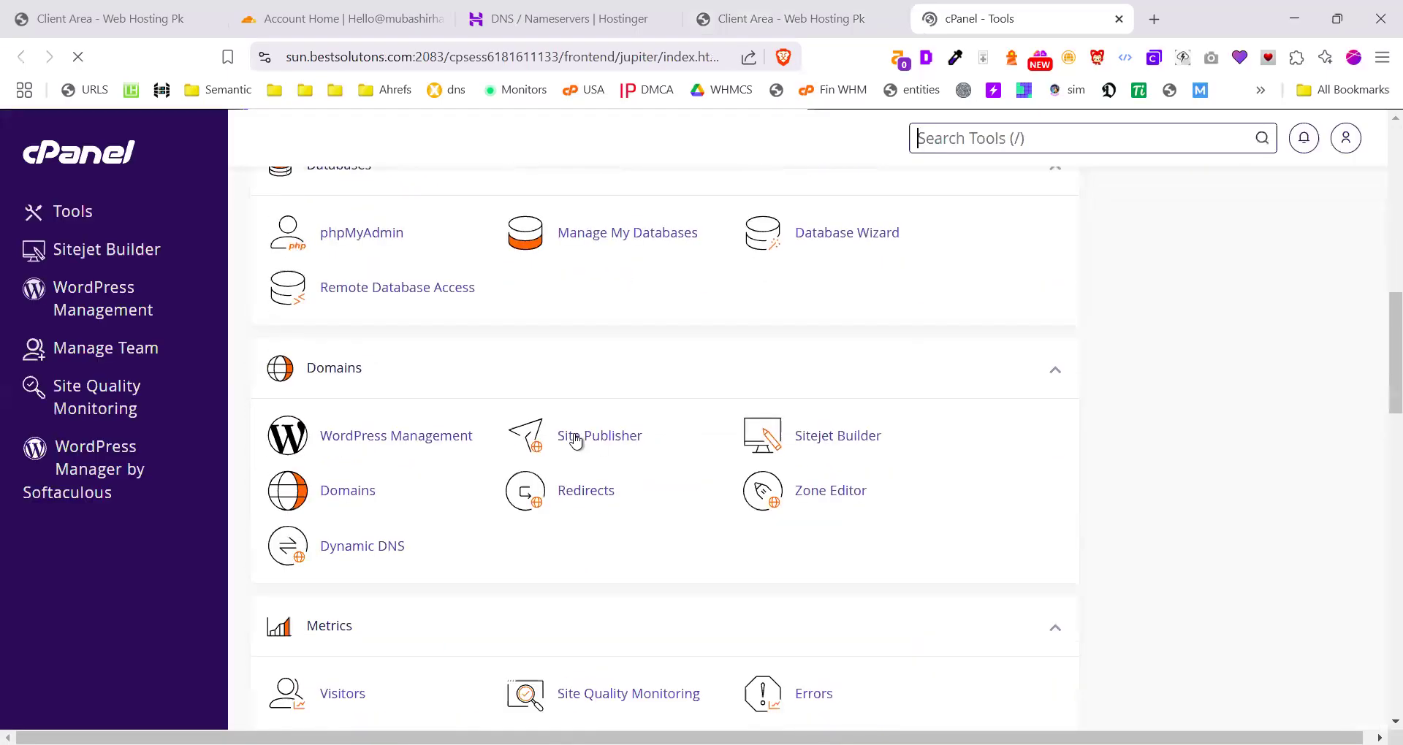
{"action": "scroll", "coordinate": [558, 442], "scroll_direction": "up", "scroll_amount": 7}
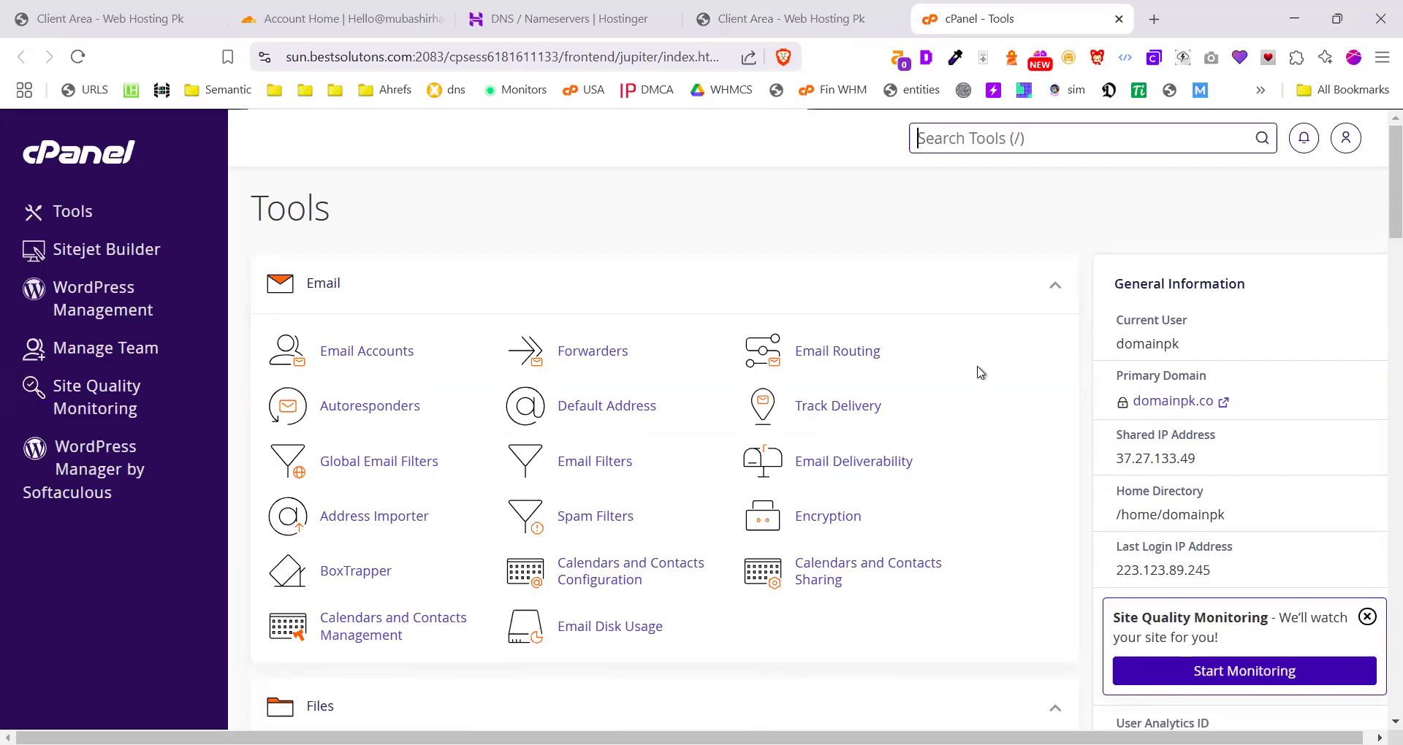
{"action": "left_click", "coordinate": [1029, 336]}
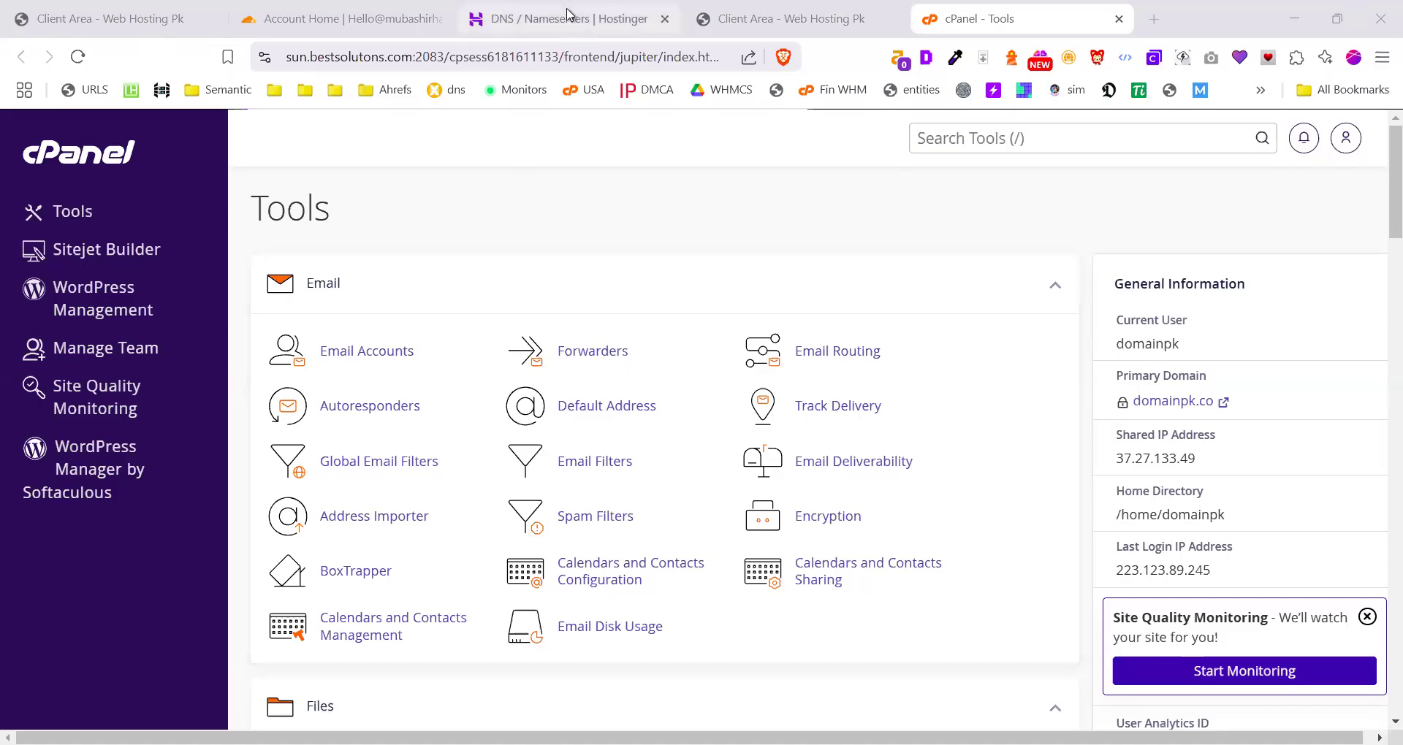
Step: Review the client area and knowledgebase search, then switch to Hostinger's domainpk.co nameservers page
{"action": "key", "text": "ctrl+shift+Tab"}
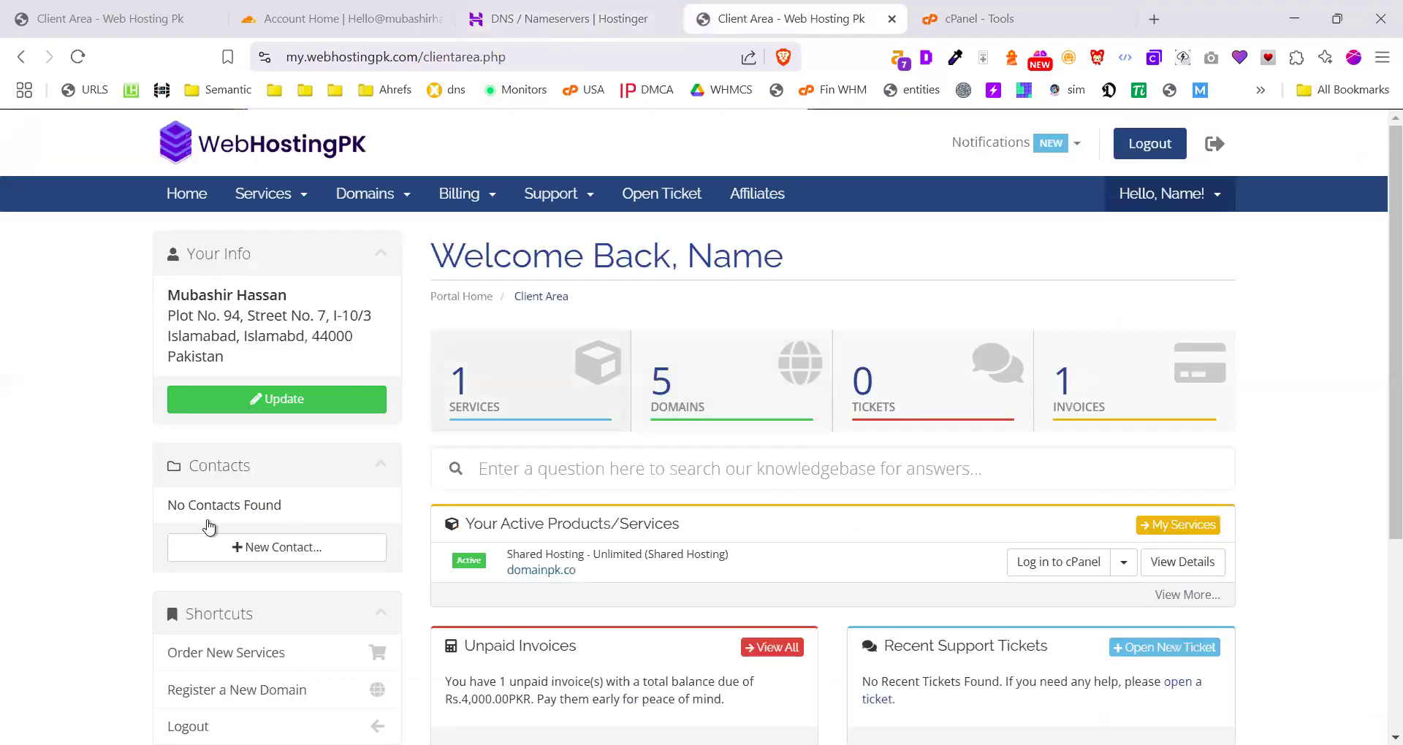
{"action": "left_click", "coordinate": [553, 16]}
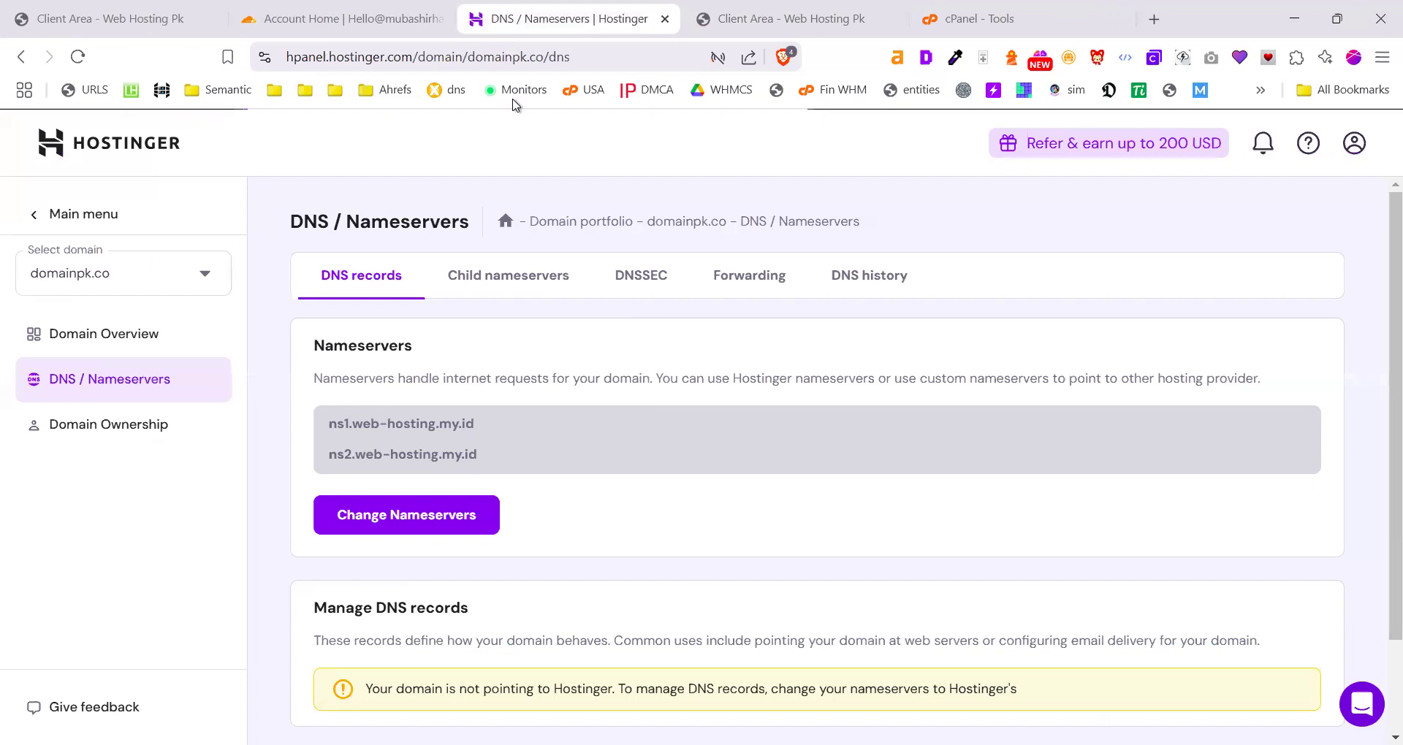
{"action": "left_click", "coordinate": [1007, 13]}
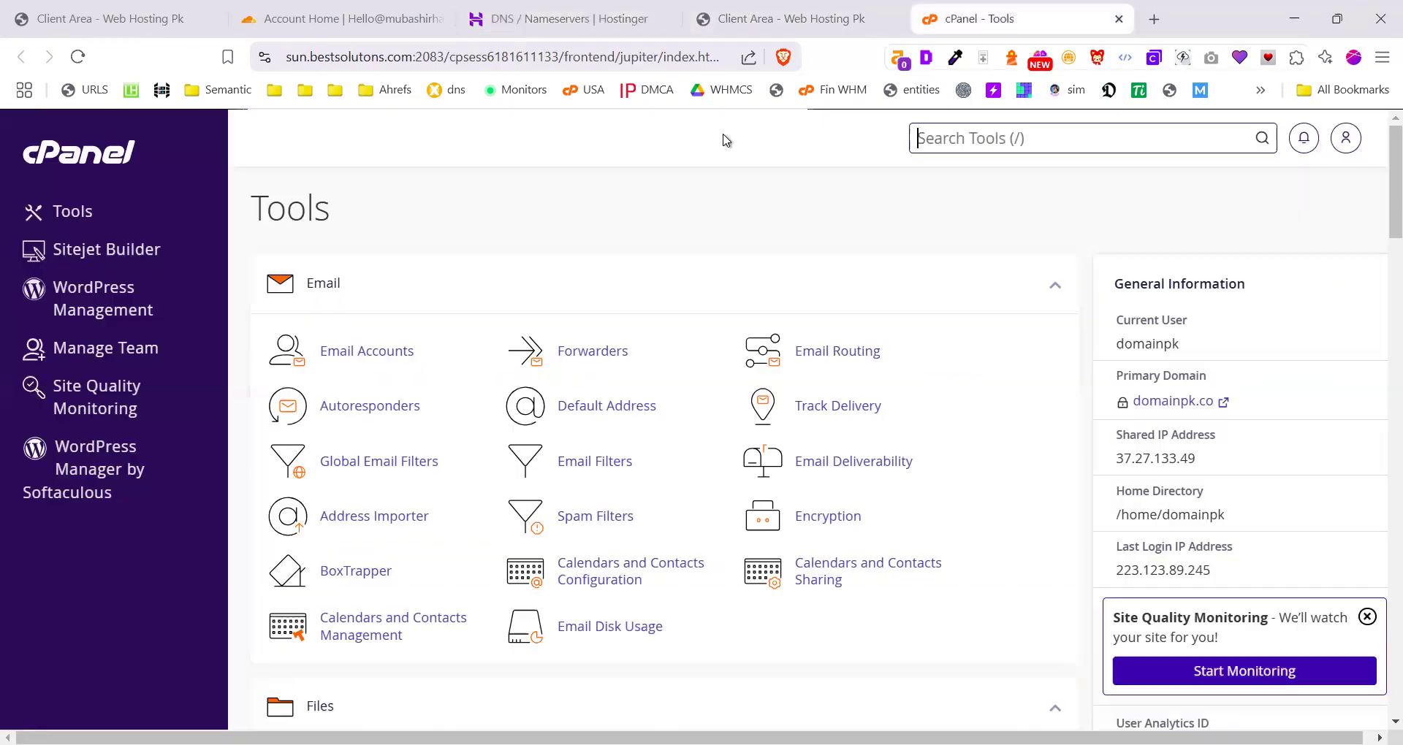
{"action": "left_click", "coordinate": [807, 16]}
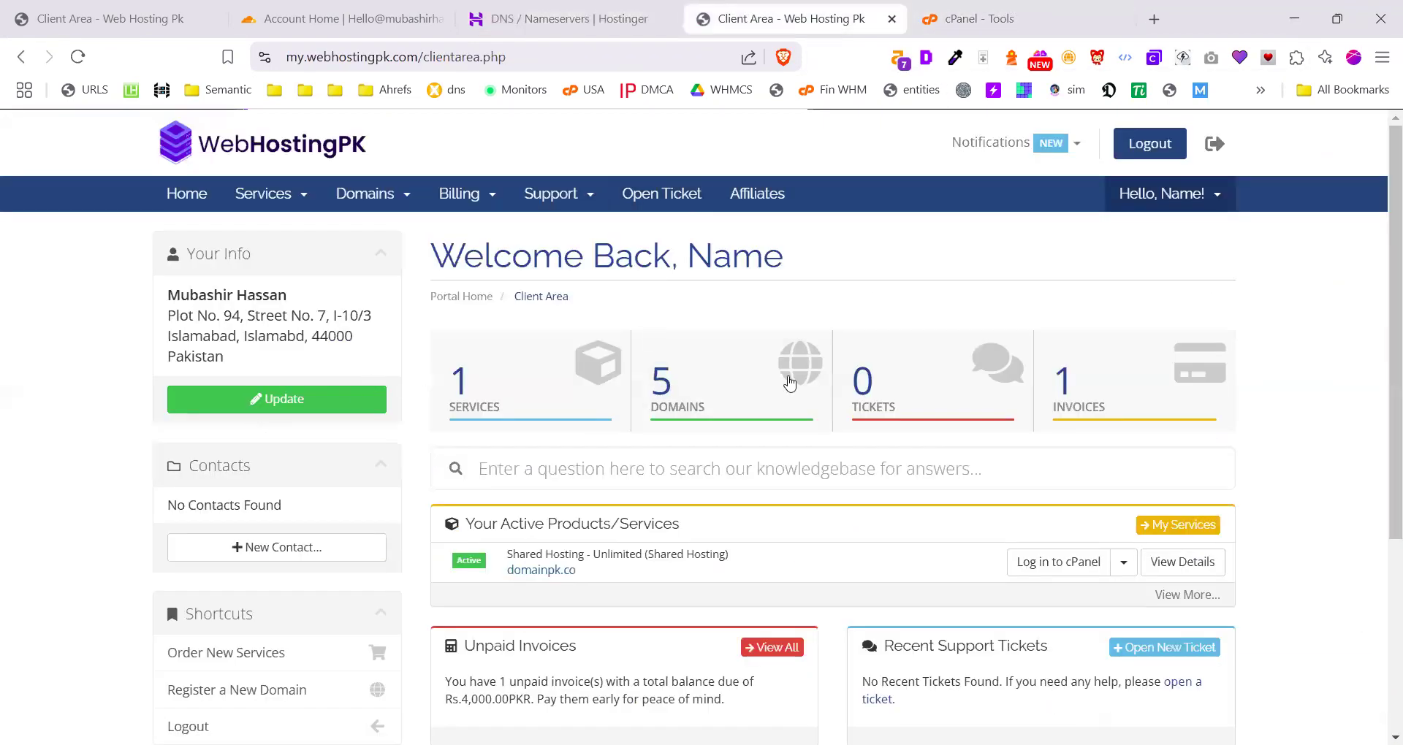
{"action": "scroll", "coordinate": [972, 341], "scroll_direction": "down", "scroll_amount": 1}
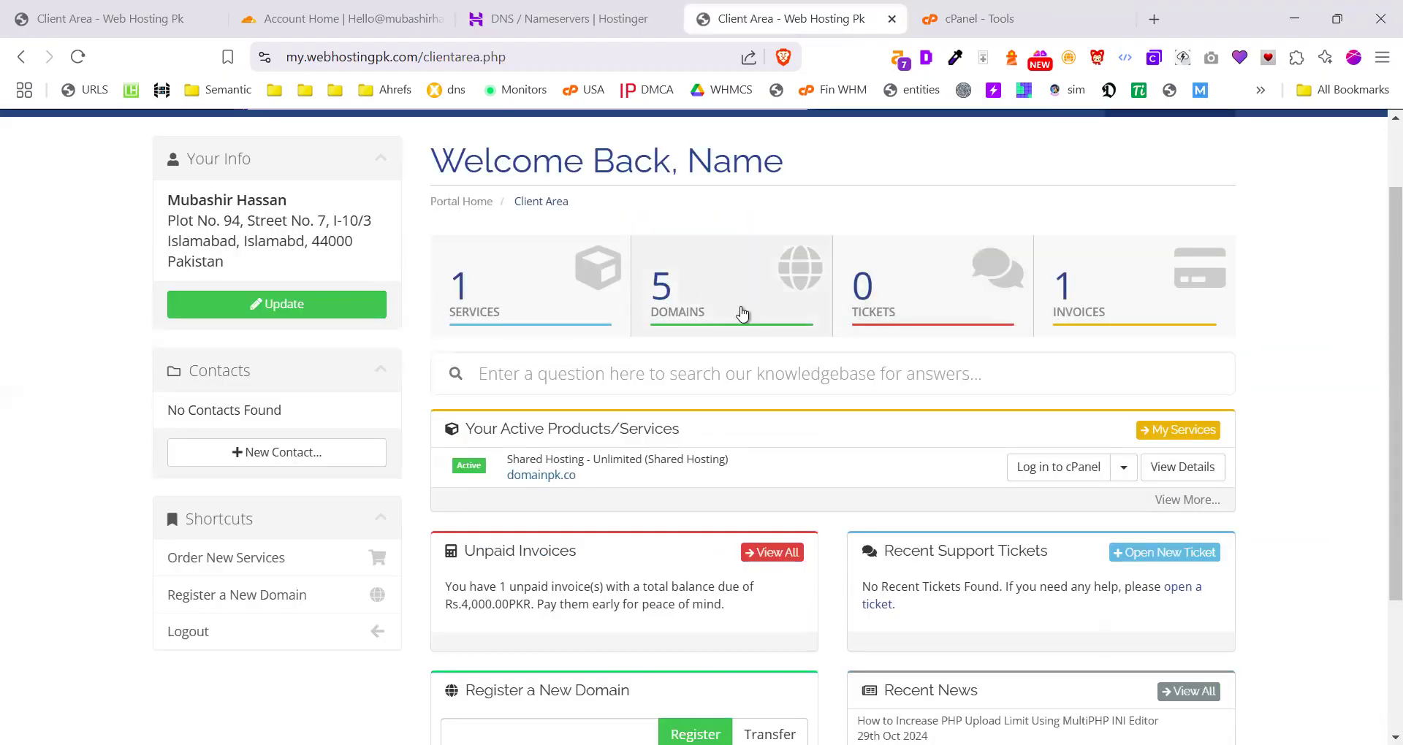
{"action": "scroll", "coordinate": [743, 314], "scroll_direction": "up", "scroll_amount": 1}
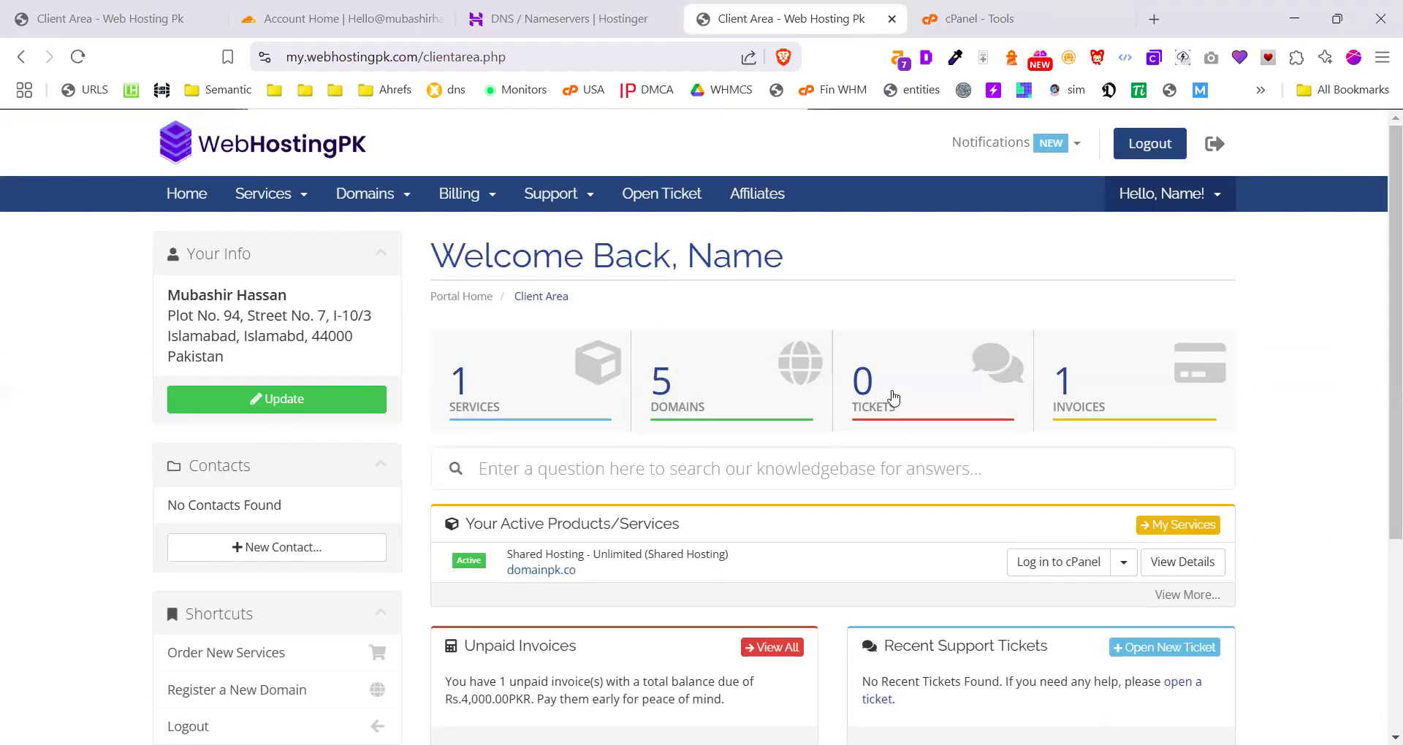
{"action": "scroll", "coordinate": [696, 424], "scroll_direction": "down", "scroll_amount": 1}
{"action": "scroll", "coordinate": [696, 424], "scroll_direction": "up", "scroll_amount": 1}
{"action": "left_click", "coordinate": [646, 477]}
{"action": "left_click", "coordinate": [604, 16]}
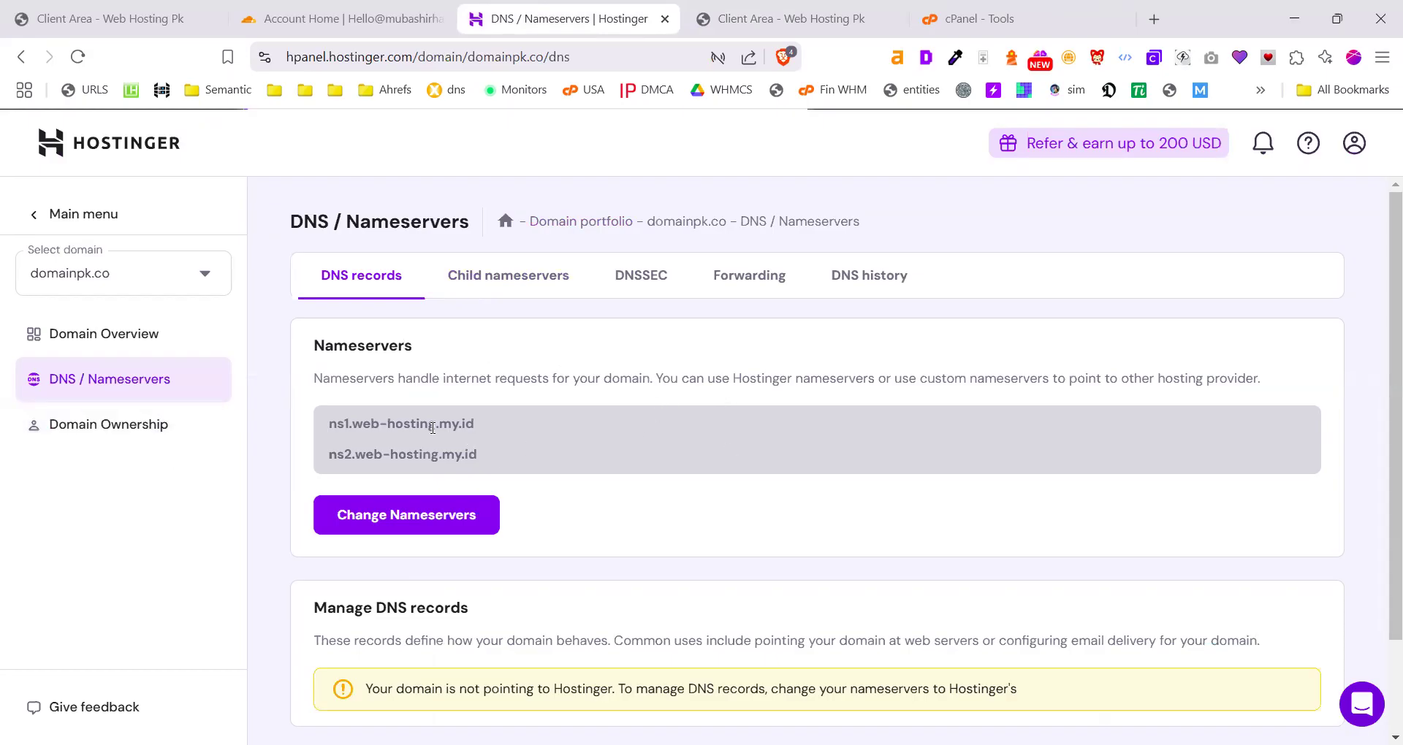
Step: Open domainpk.co's custom nameserver form and select the ns1 and ns2.web-hosting.my.id values
{"action": "left_click", "coordinate": [454, 510]}
{"action": "scroll", "coordinate": [504, 556], "scroll_direction": "down", "scroll_amount": 3}
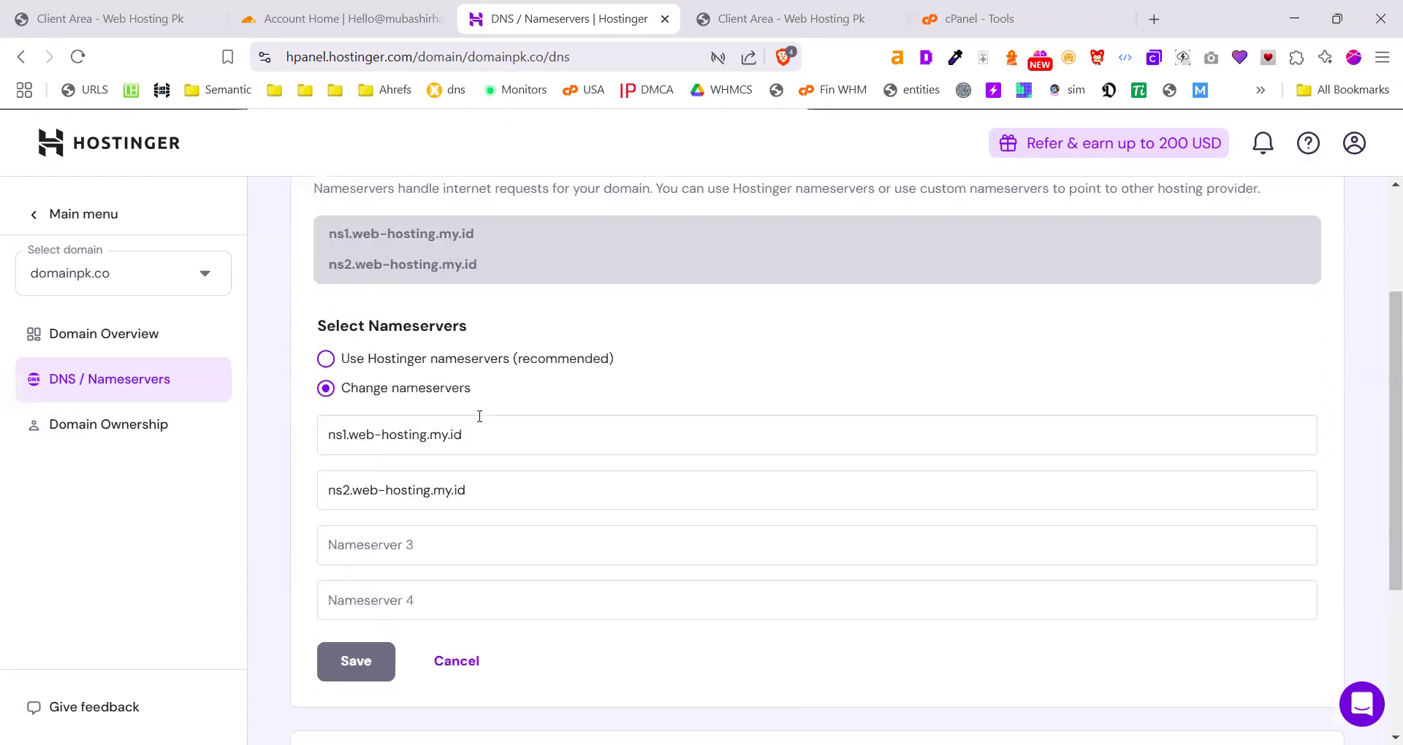
{"action": "left_click_drag", "start_coordinate": [511, 434], "coordinate": [298, 442]}
{"action": "key", "text": "Tab"}
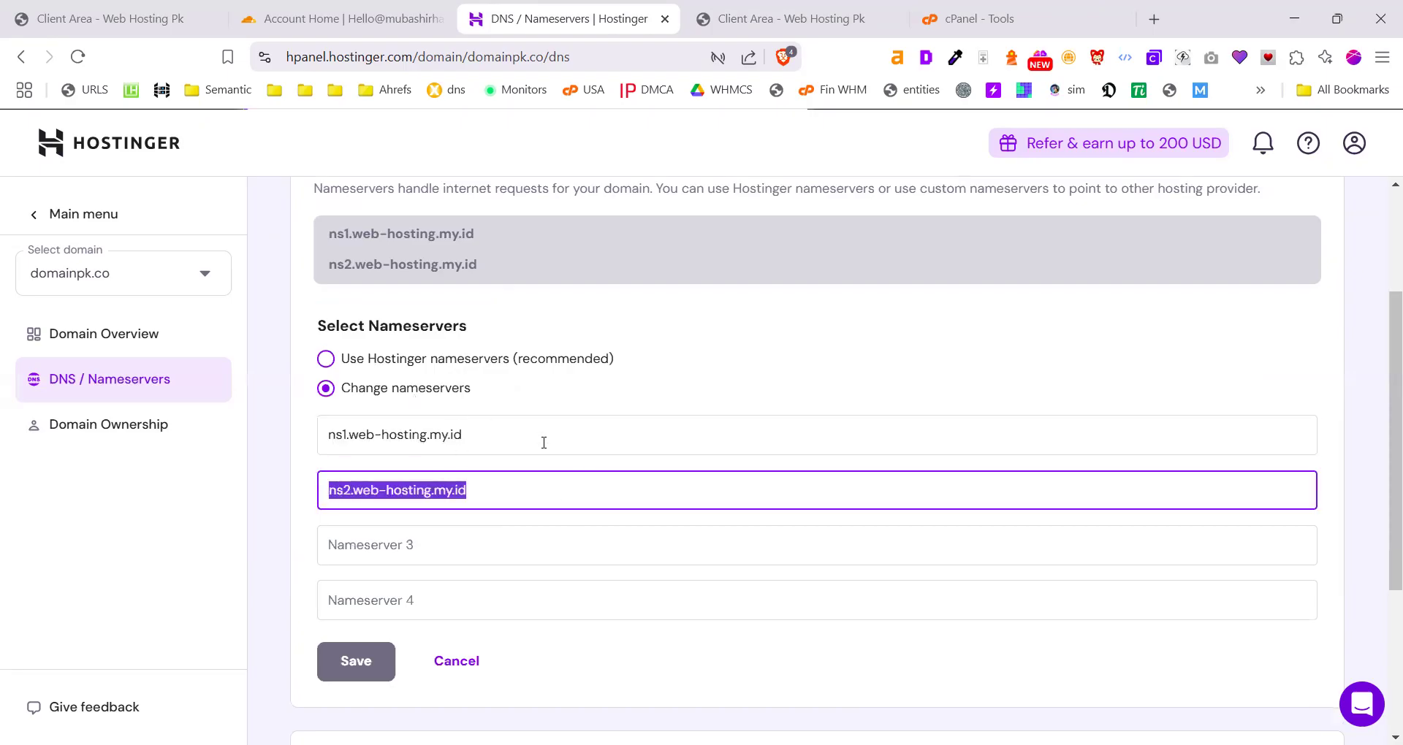
{"action": "left_click_drag", "start_coordinate": [545, 436], "coordinate": [310, 445]}
{"action": "left_click_drag", "start_coordinate": [511, 494], "coordinate": [204, 495]}
{"action": "scroll", "coordinate": [494, 524], "scroll_direction": "down", "scroll_amount": 1}
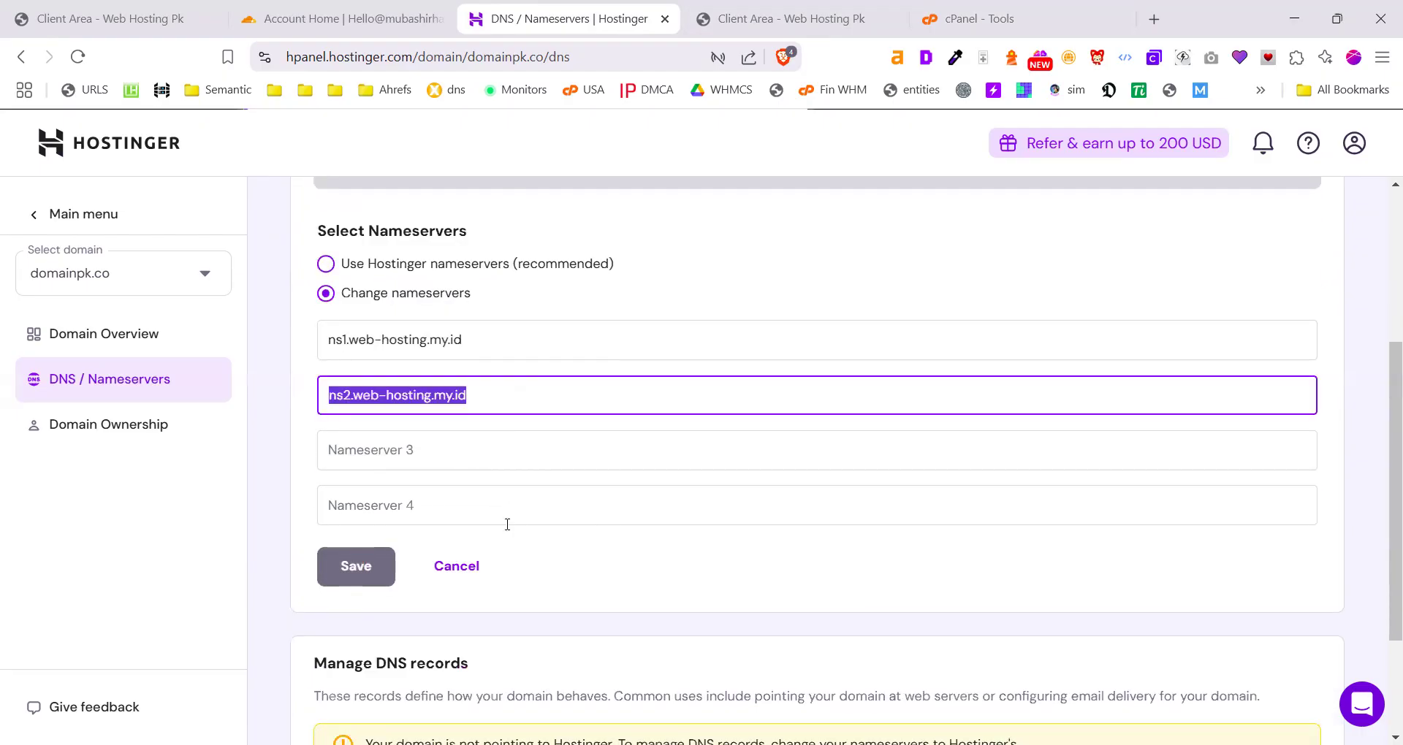
{"action": "scroll", "coordinate": [482, 527], "scroll_direction": "down", "scroll_amount": 2}
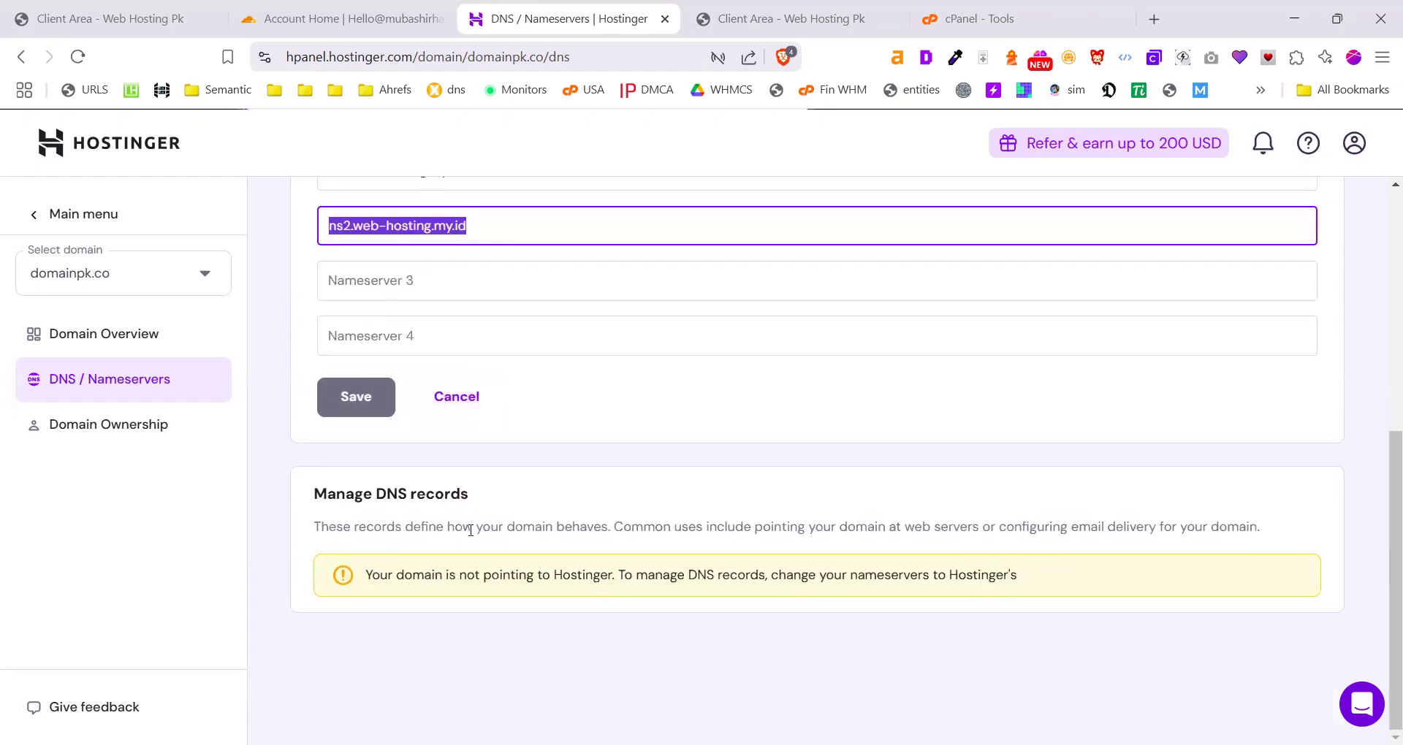
{"action": "scroll", "coordinate": [470, 529], "scroll_direction": "up", "scroll_amount": 5}
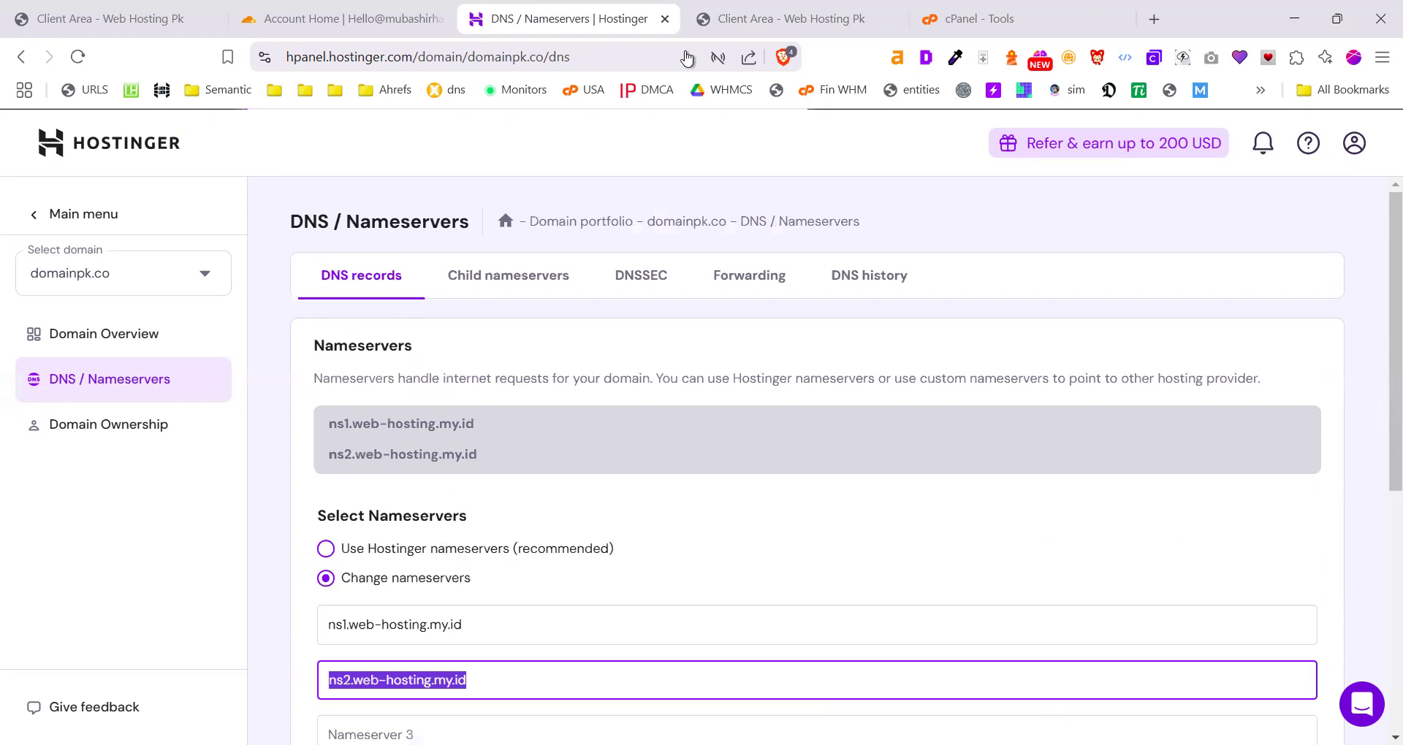
Step: Load dnschecker.org in a new tab and block its notification request
{"action": "left_click", "coordinate": [1153, 16]}
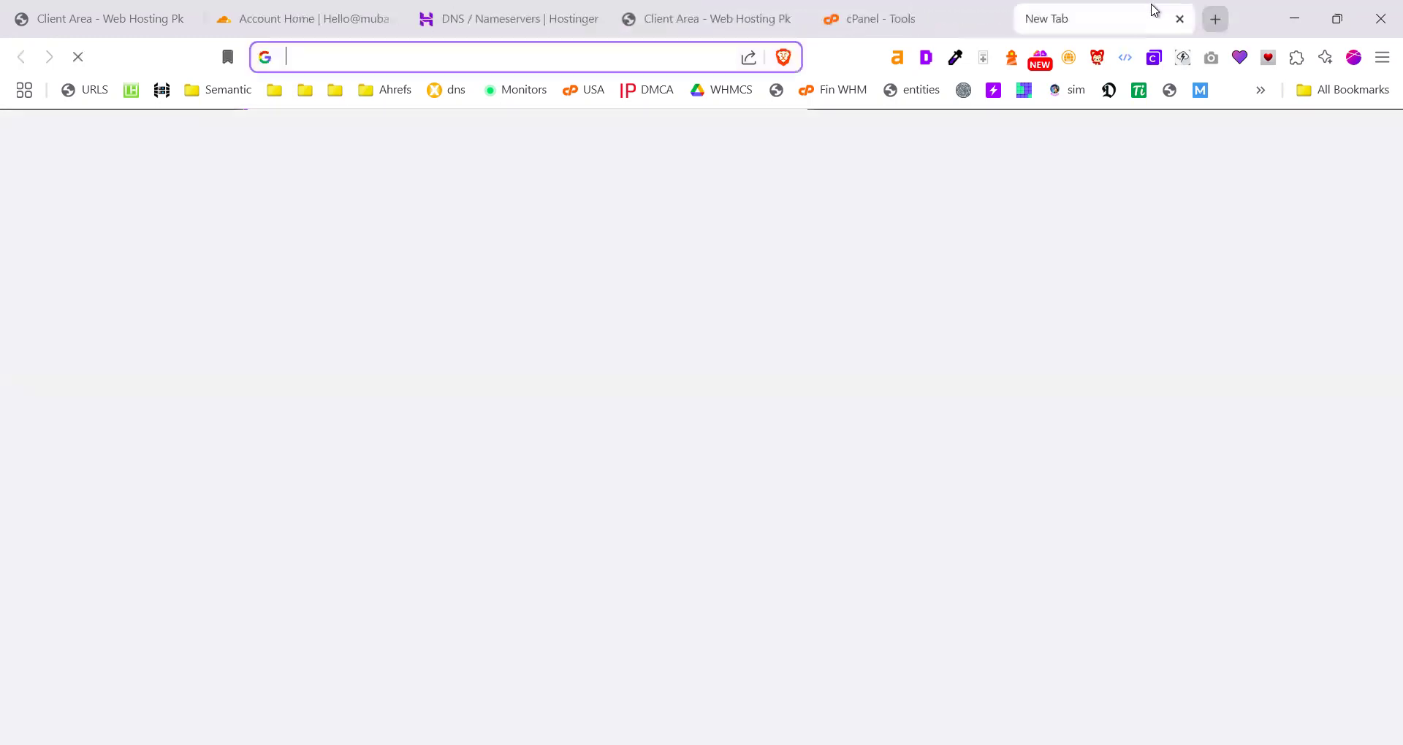
{"action": "type", "text": "dnschecker.org"}
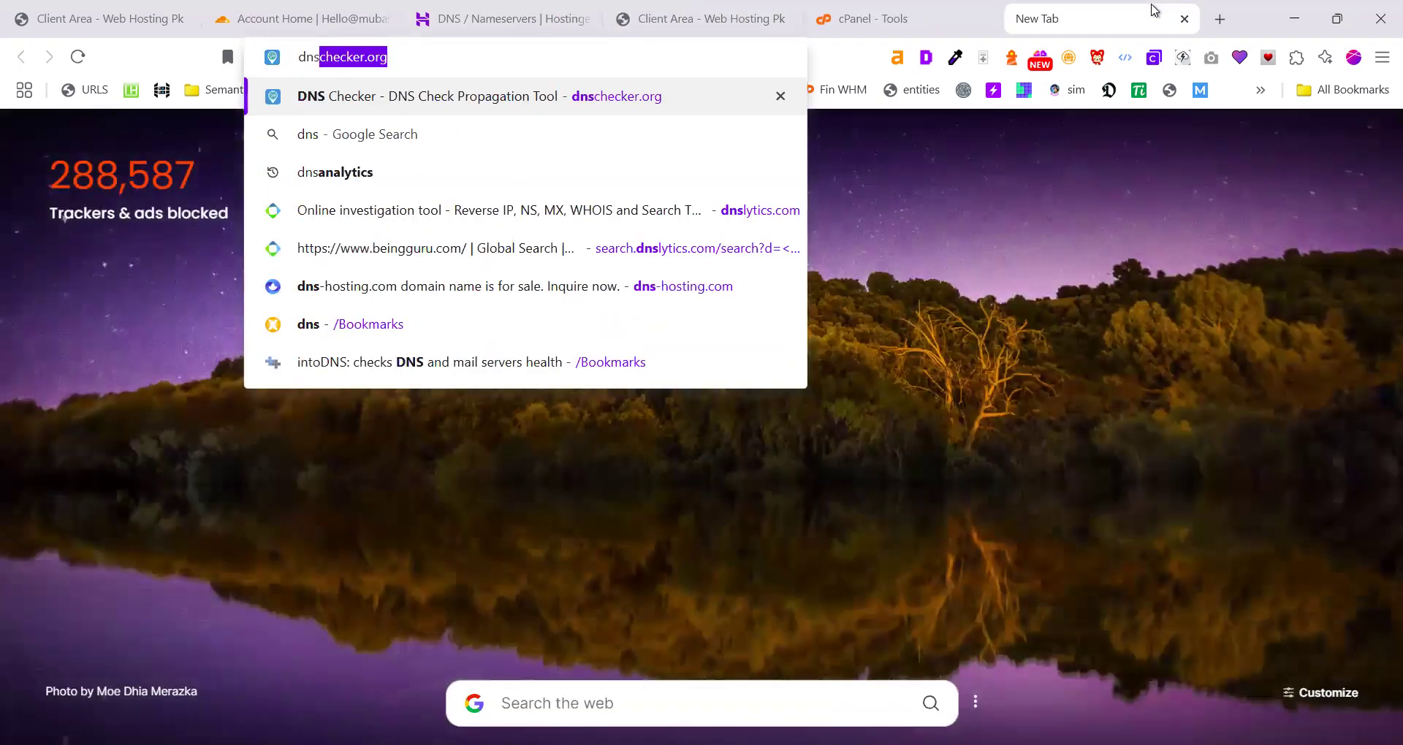
{"action": "key", "text": "Return"}
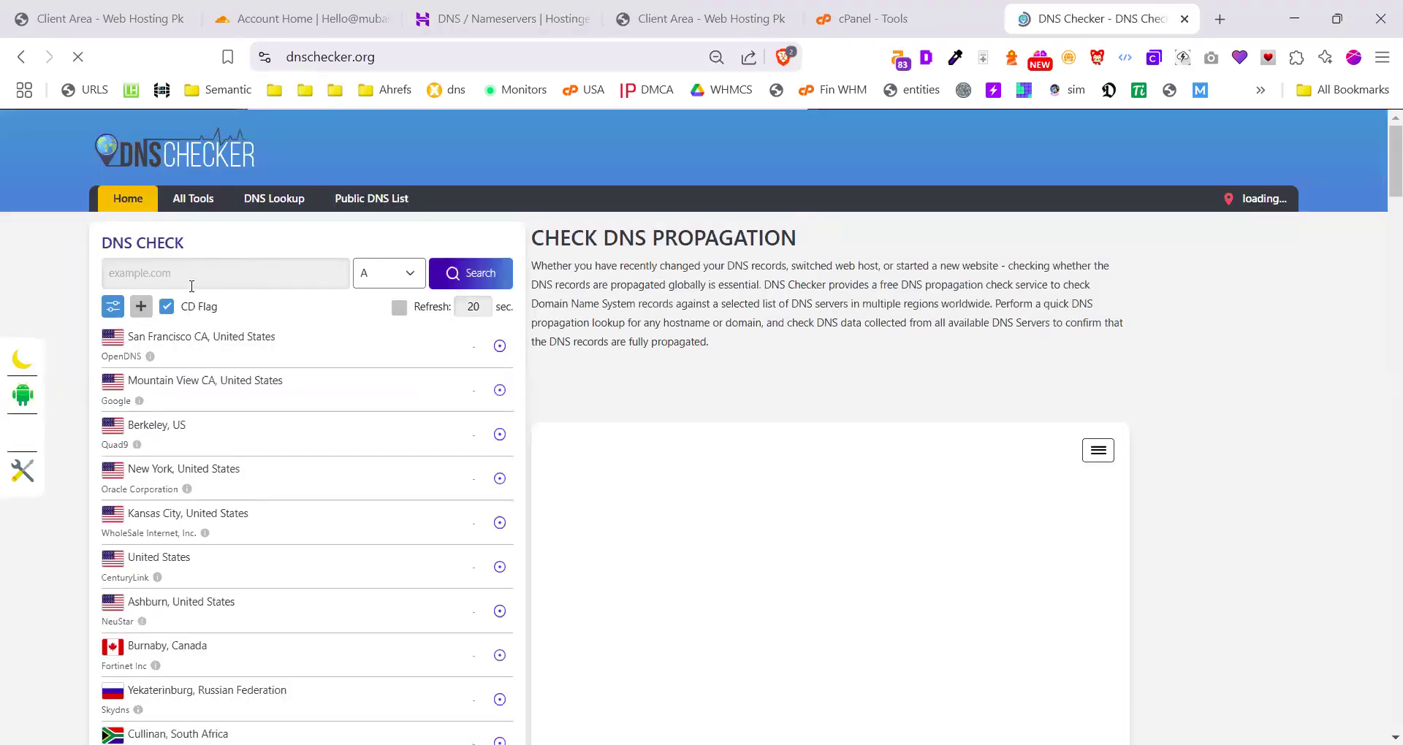
{"action": "left_click", "coordinate": [188, 272]}
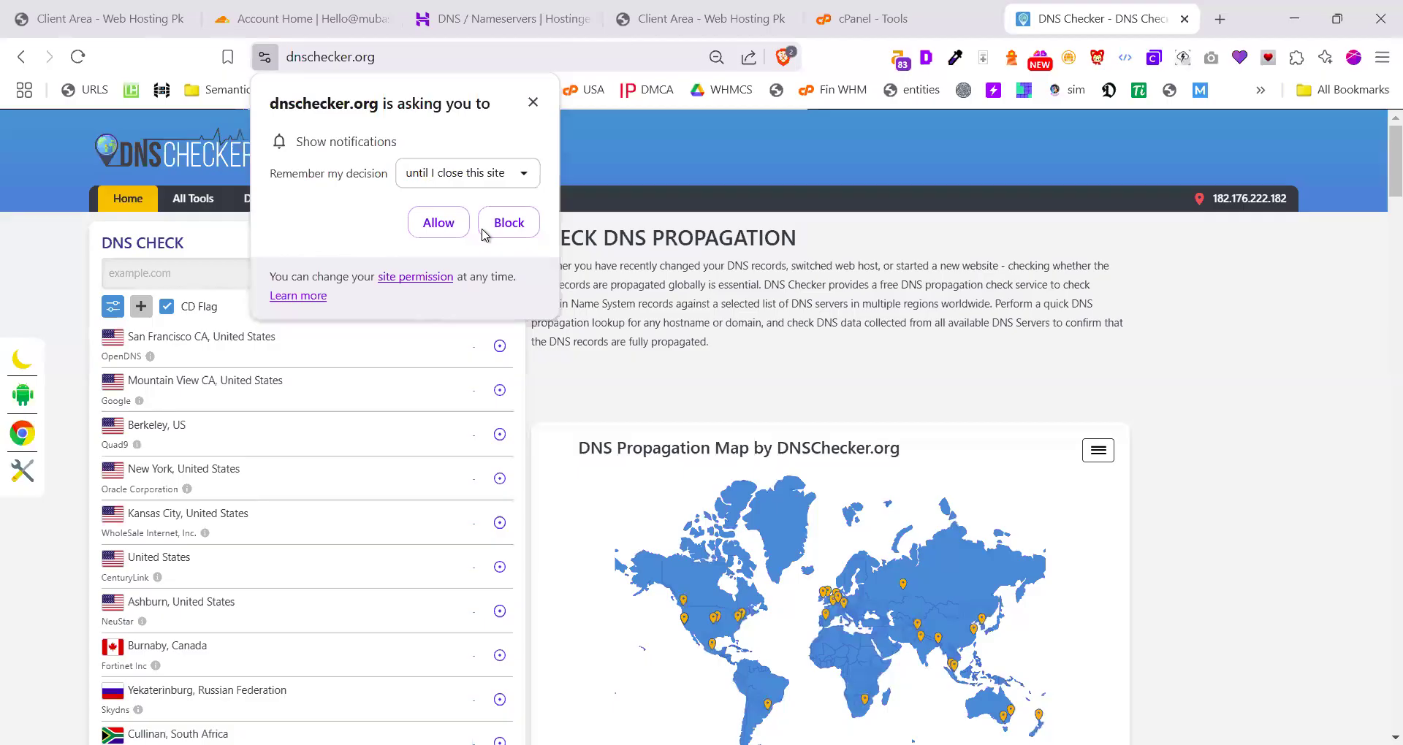
{"action": "left_click", "coordinate": [508, 222]}
Step: Glance at the WebHostingPK and Hostinger tabs, then start another blank tab
{"action": "left_click", "coordinate": [659, 12]}
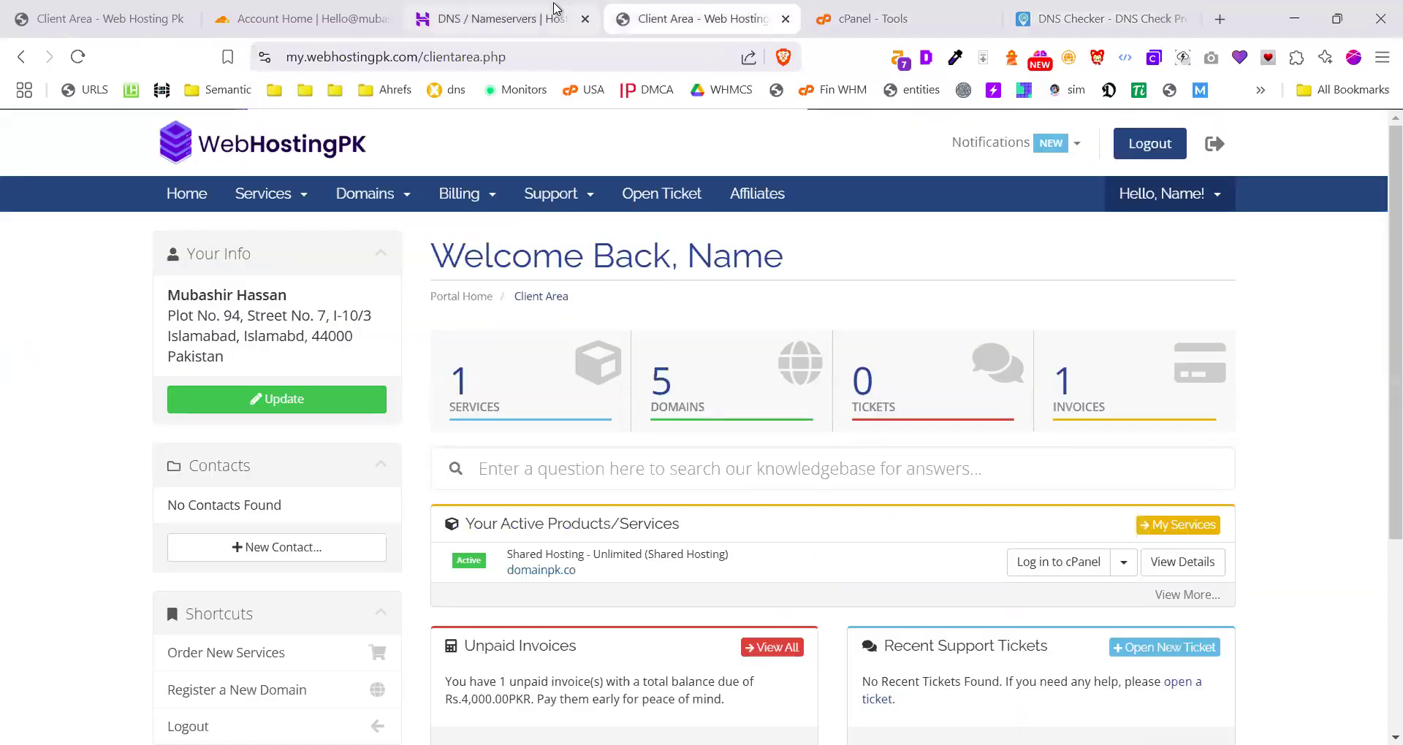
{"action": "left_click", "coordinate": [557, 12]}
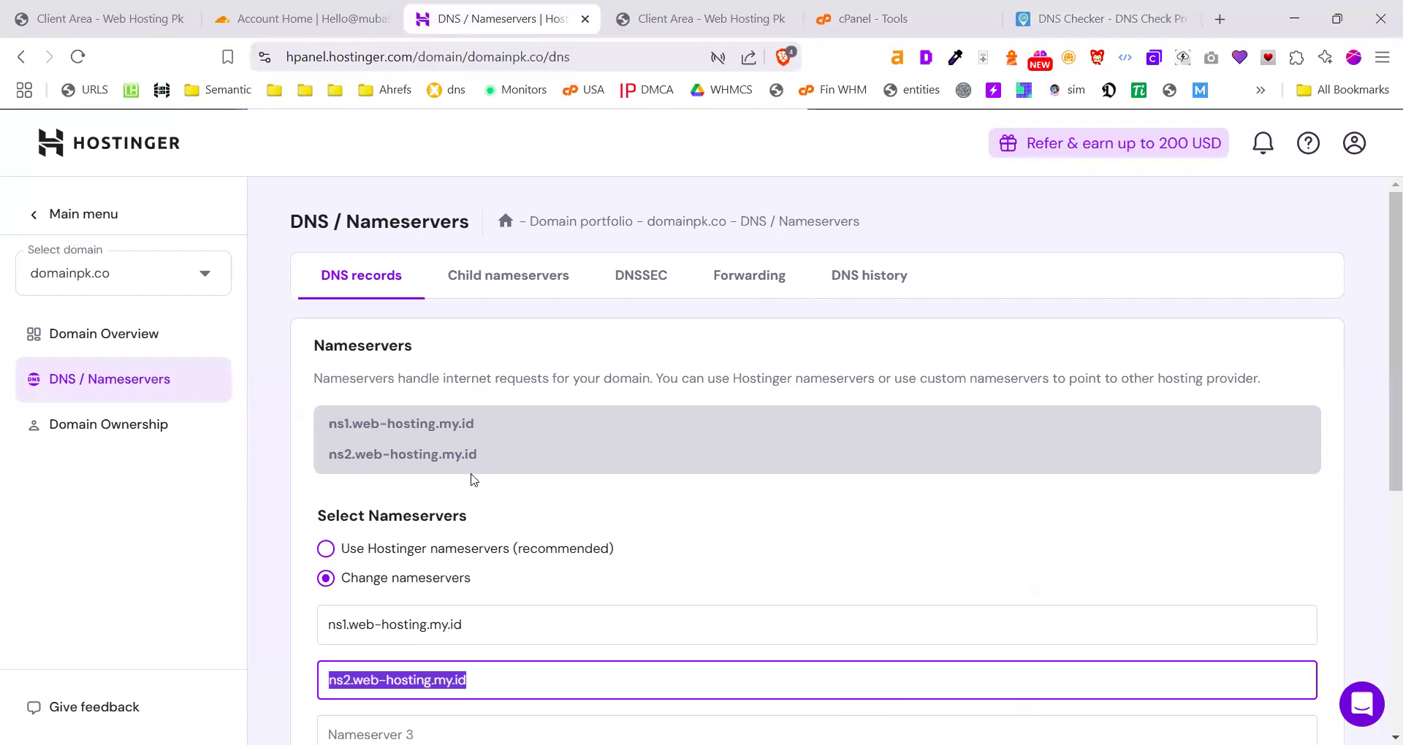
{"action": "left_click", "coordinate": [1225, 11]}
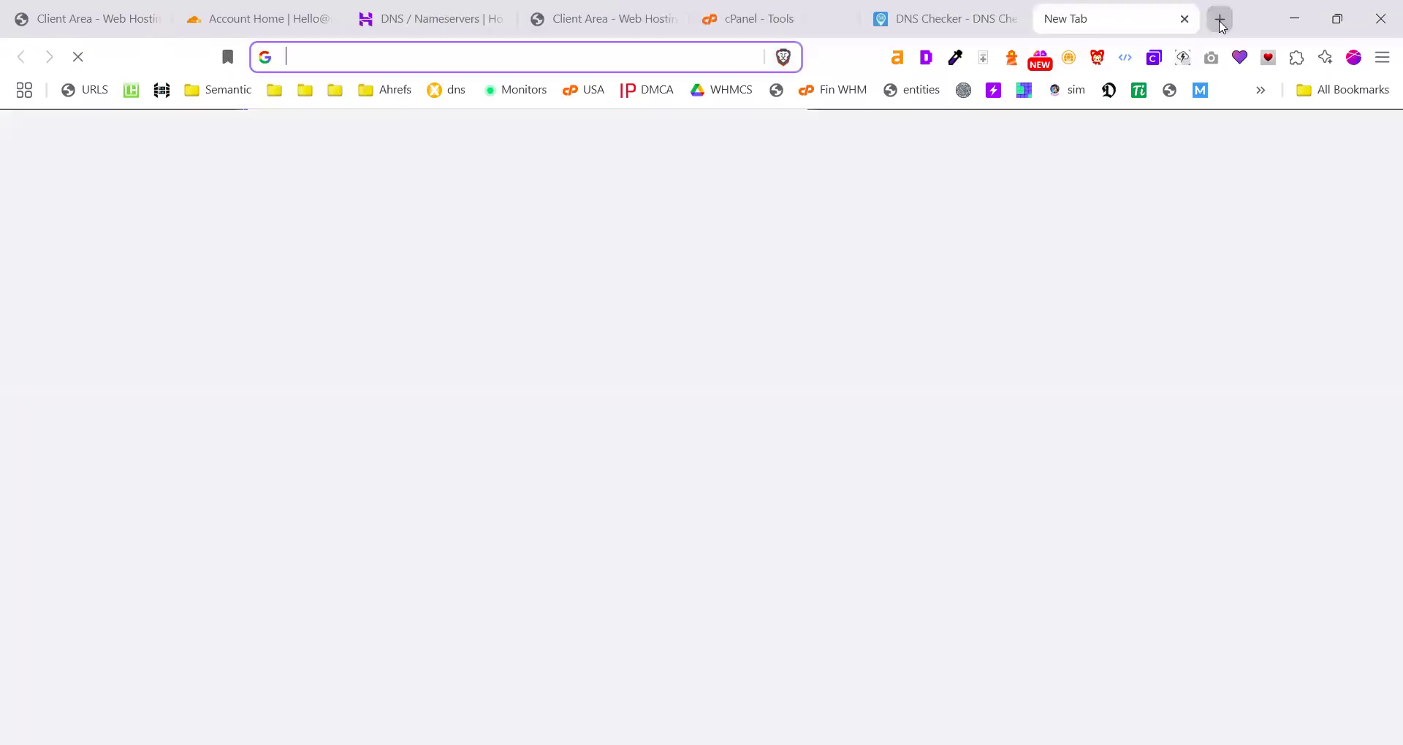
Step: Run a whois.com lookup for domainpk.co
{"action": "type", "text": "who"}
{"action": "key", "text": "Return"}
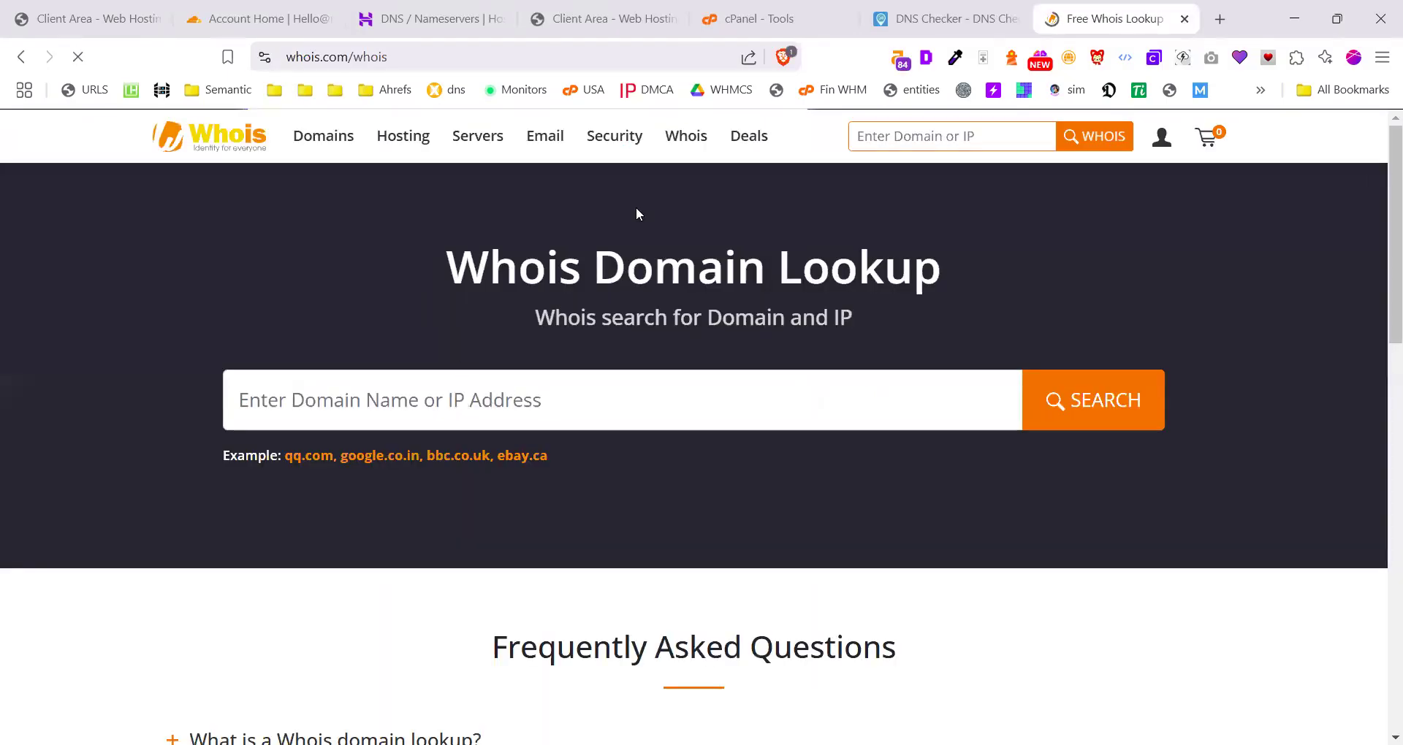
{"action": "left_click", "coordinate": [469, 393]}
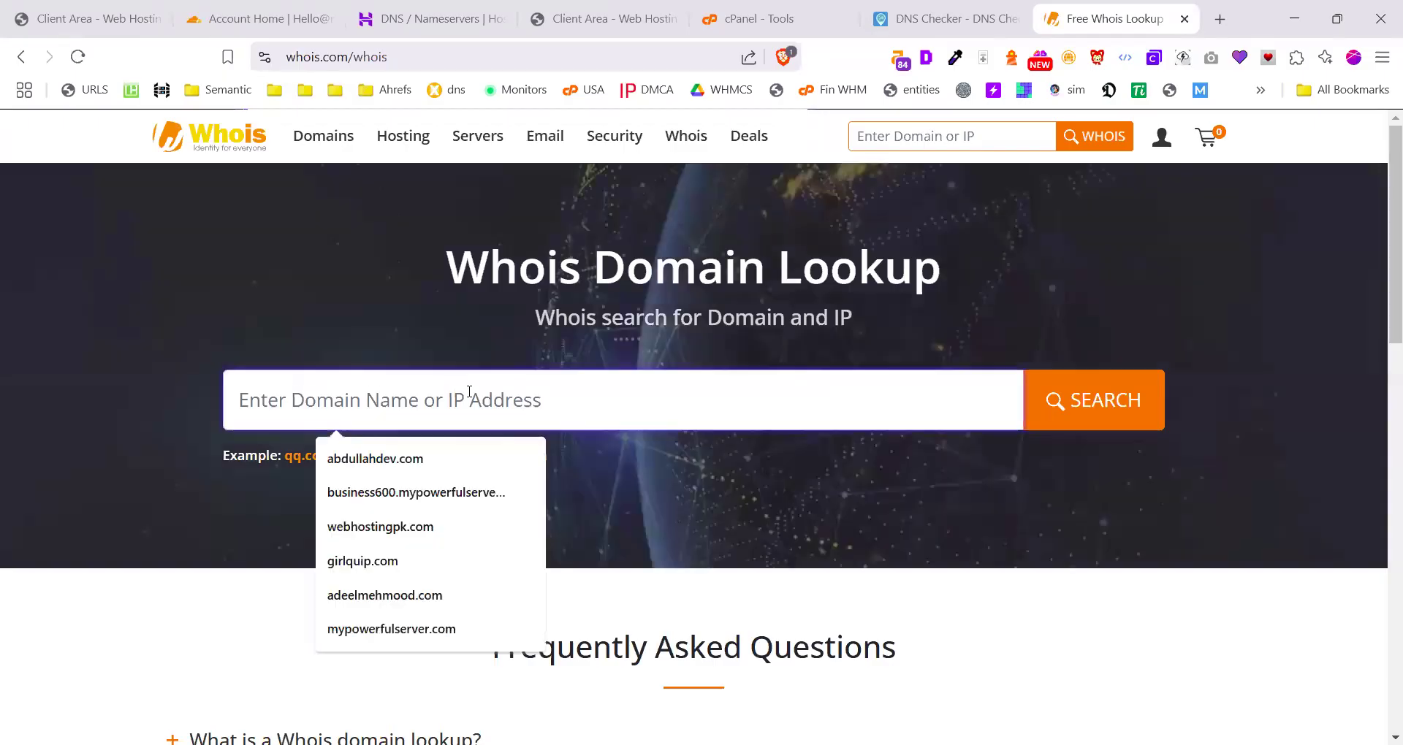
{"action": "type", "text": "domainp"}
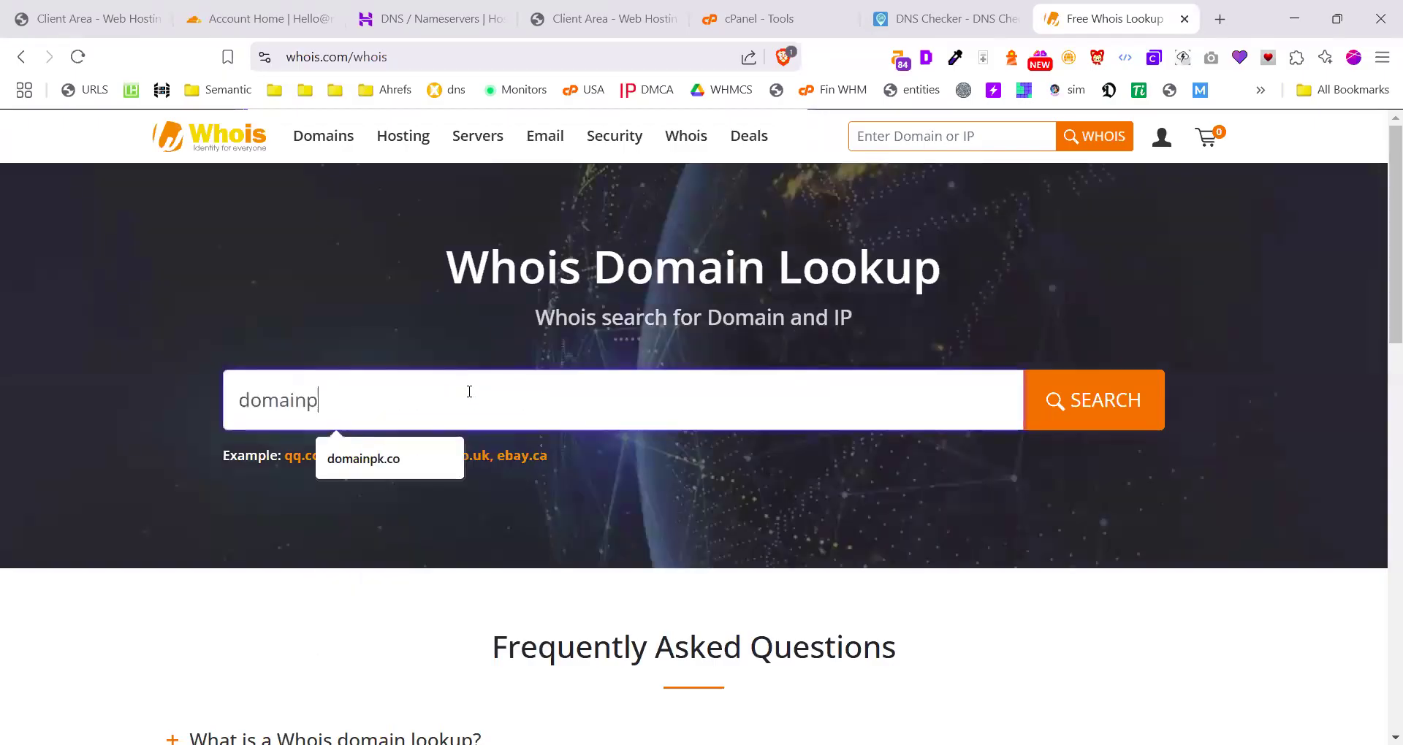
{"action": "type", "text": "k."}
{"action": "key", "text": "Down"}
{"action": "key", "text": "Return"}
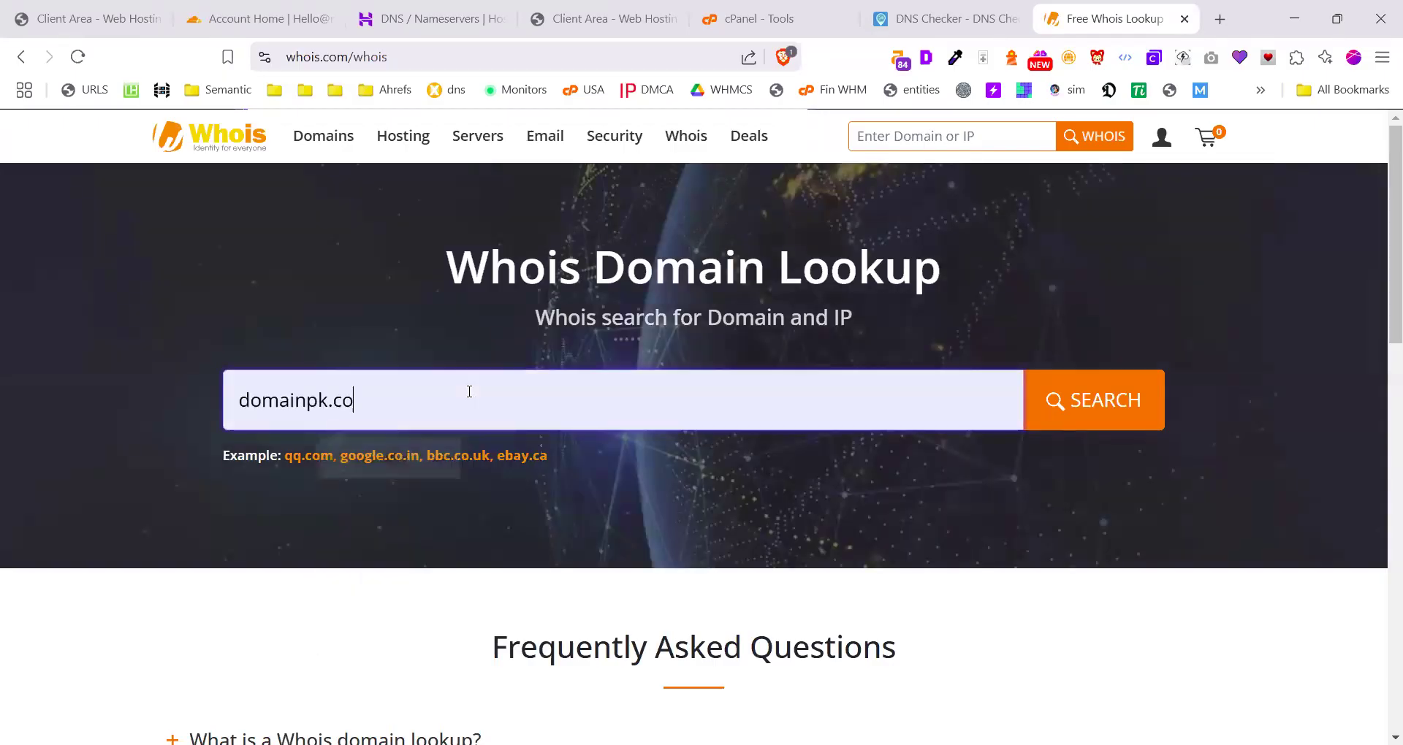
{"action": "left_click", "coordinate": [1121, 401]}
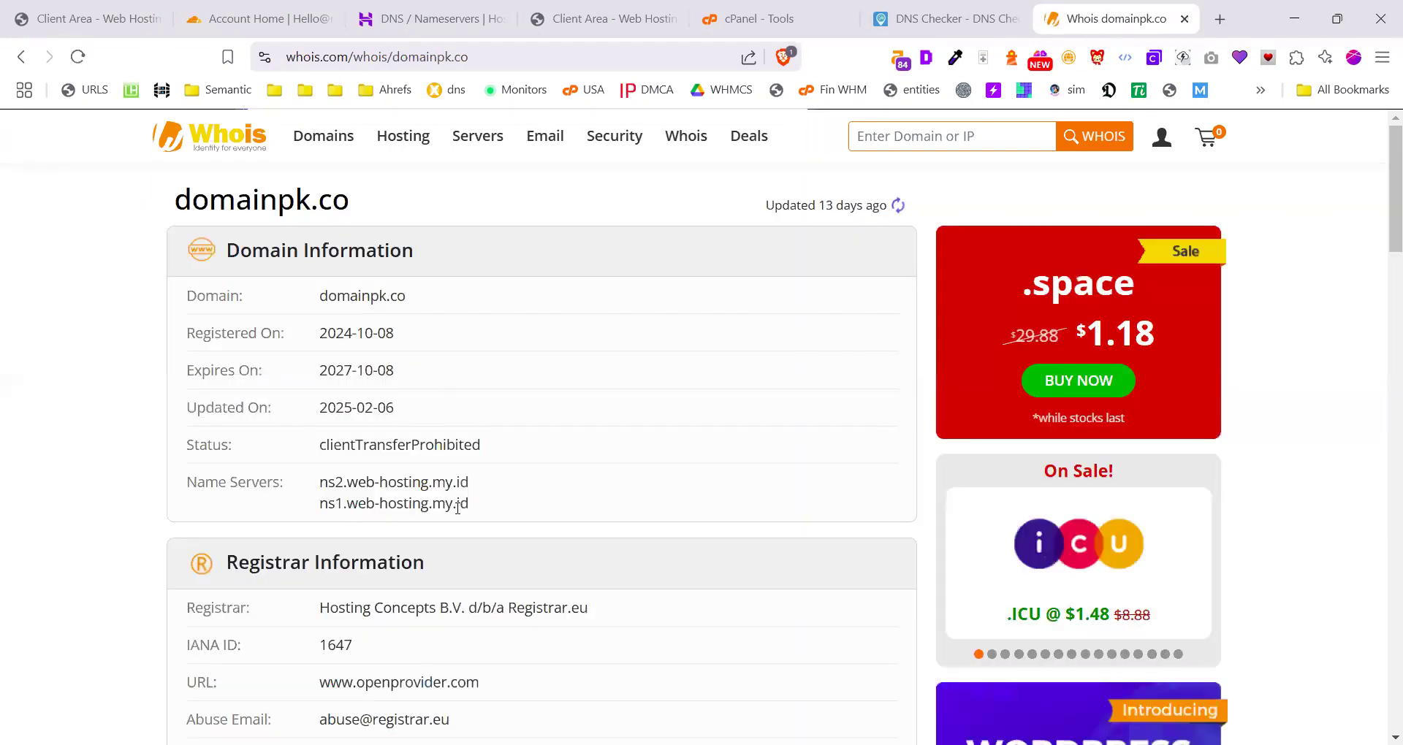
Step: Select the ns1/ns2.web-hosting.my.id name server lines, then go back to DNS Checker
{"action": "left_click_drag", "start_coordinate": [497, 504], "coordinate": [186, 486]}
{"action": "left_click", "coordinate": [943, 18]}
{"action": "left_click", "coordinate": [313, 265]}
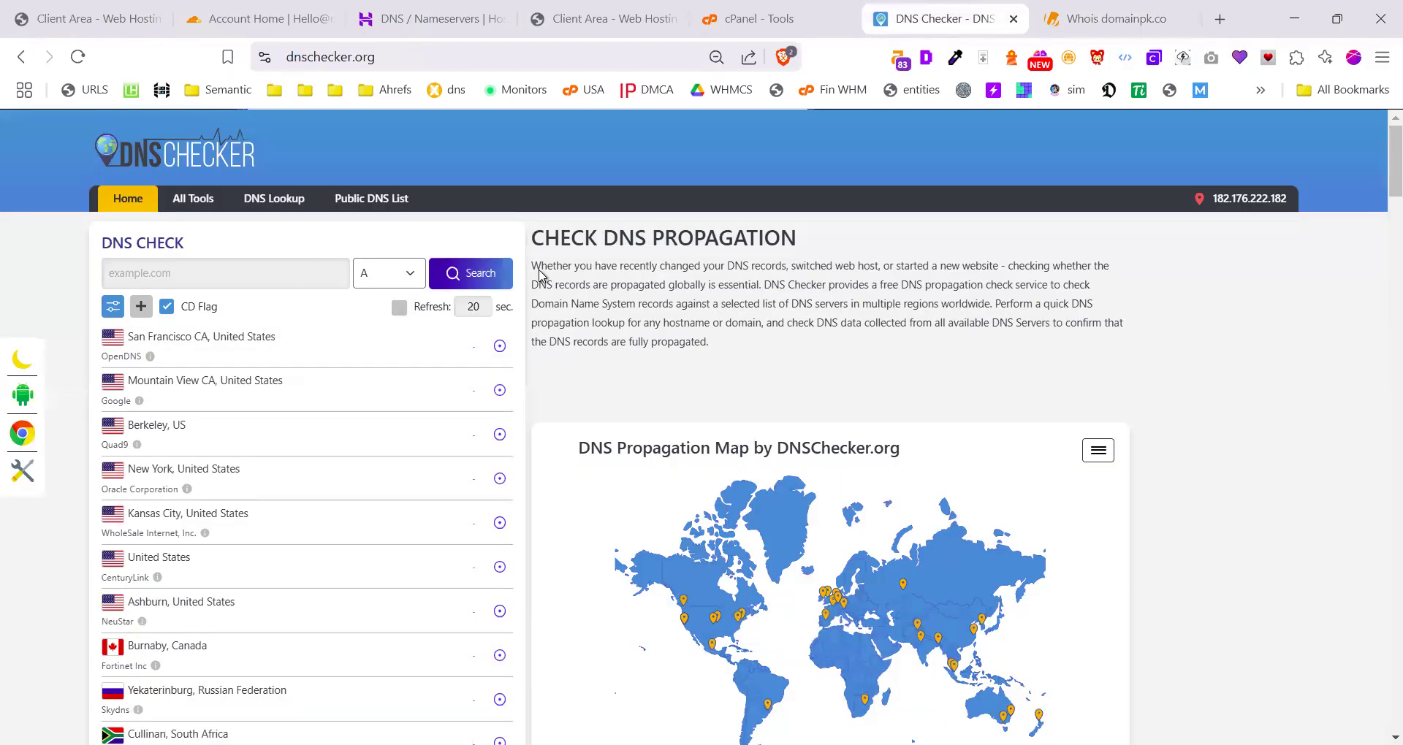
Step: Check domainpk.co's A record in DNS Checker, showing 37.27.133.49 almost everywhere except Manchester, UK
{"action": "left_click", "coordinate": [782, 15]}
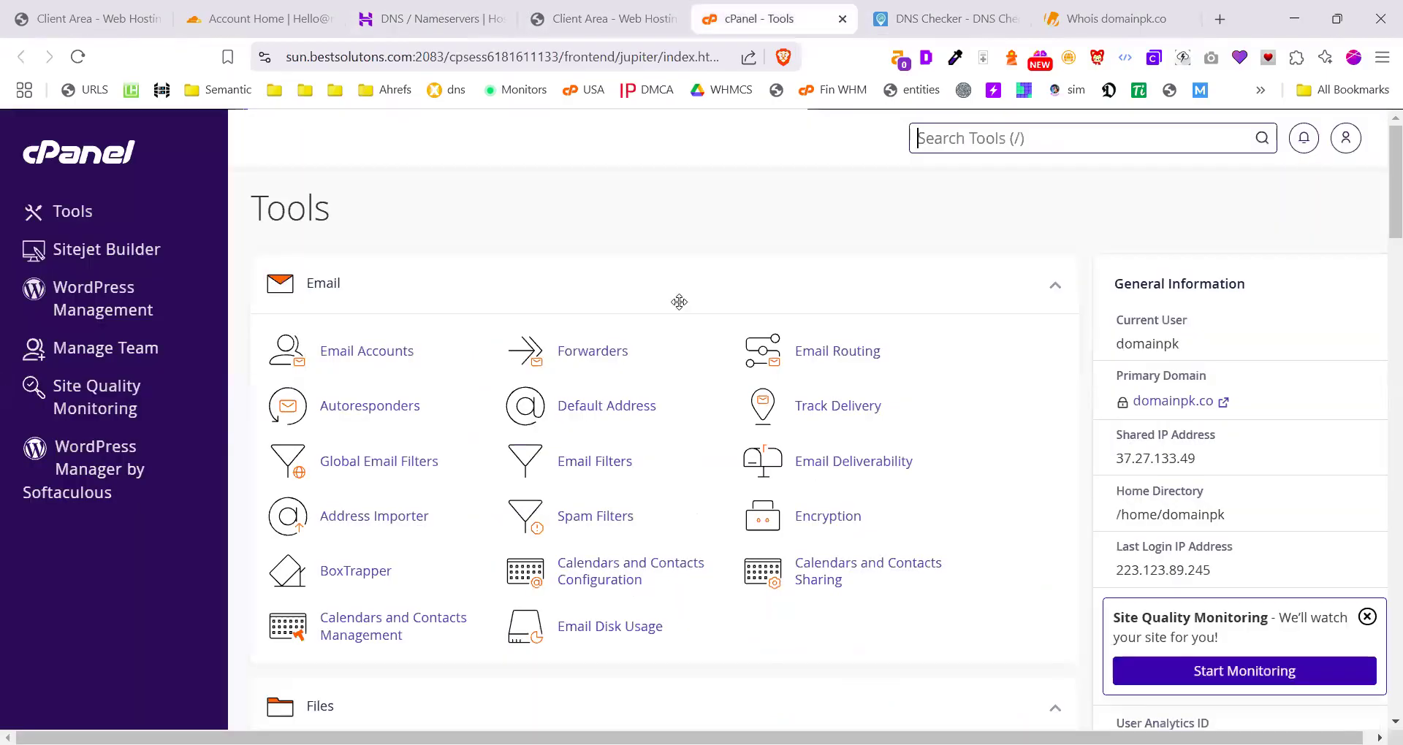
{"action": "left_click", "coordinate": [928, 14]}
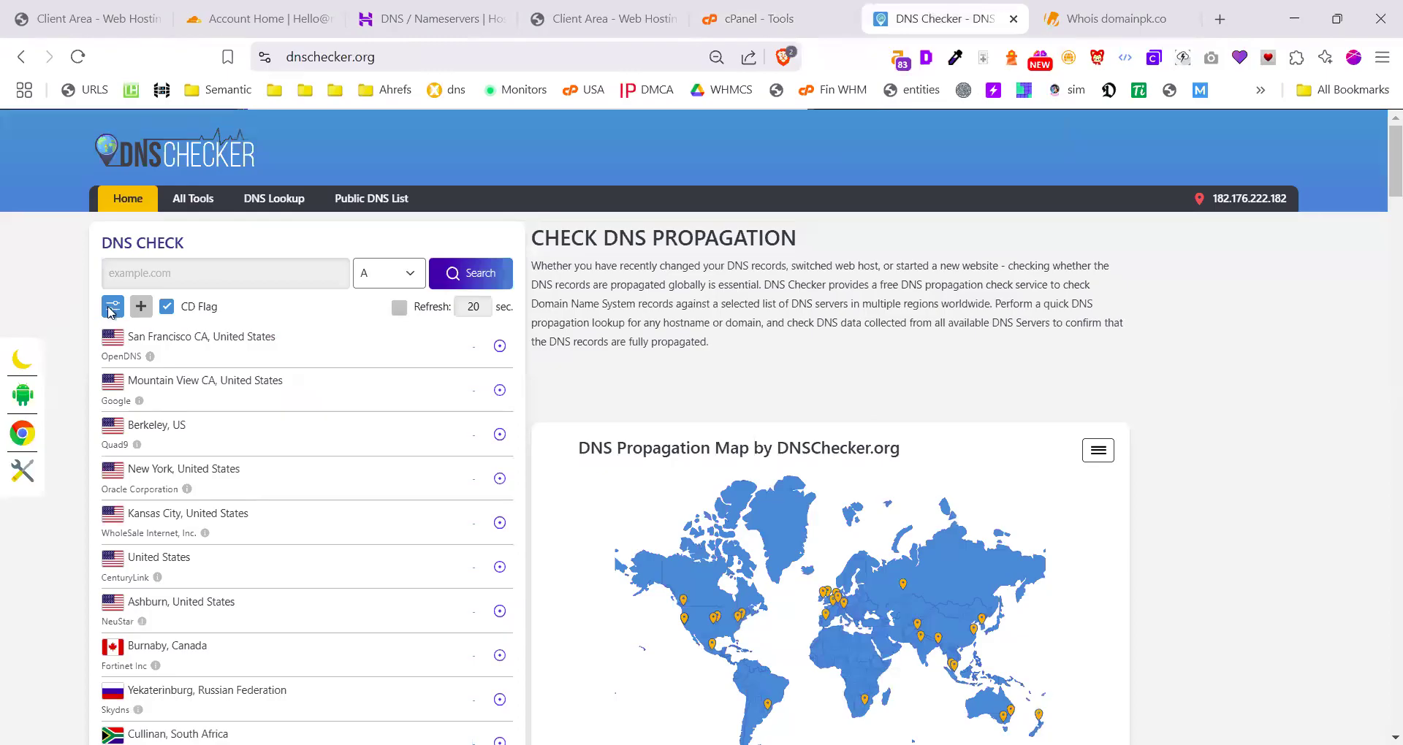
{"action": "left_click", "coordinate": [191, 272]}
{"action": "type", "text": "domainpk.co"}
{"action": "left_click", "coordinate": [487, 273]}
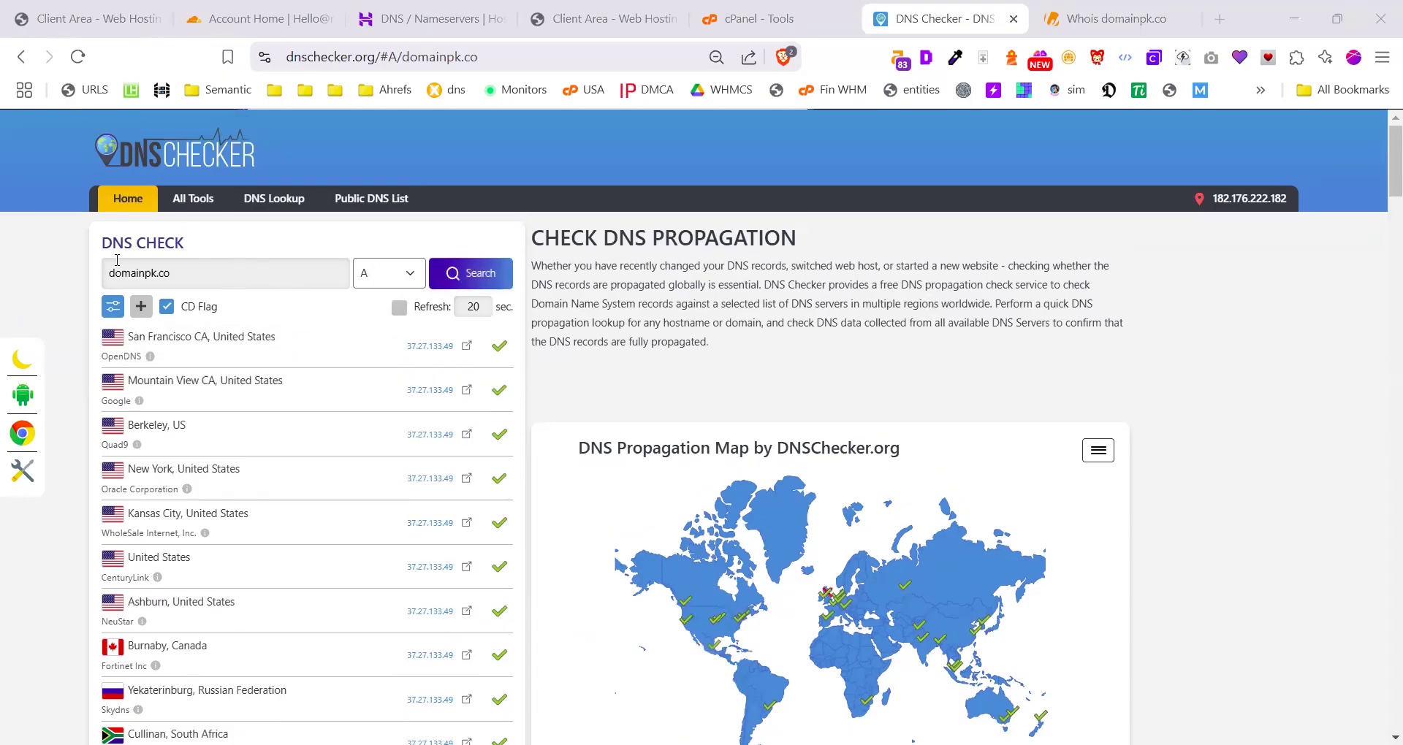
{"action": "scroll", "coordinate": [412, 514], "scroll_direction": "down", "scroll_amount": 8}
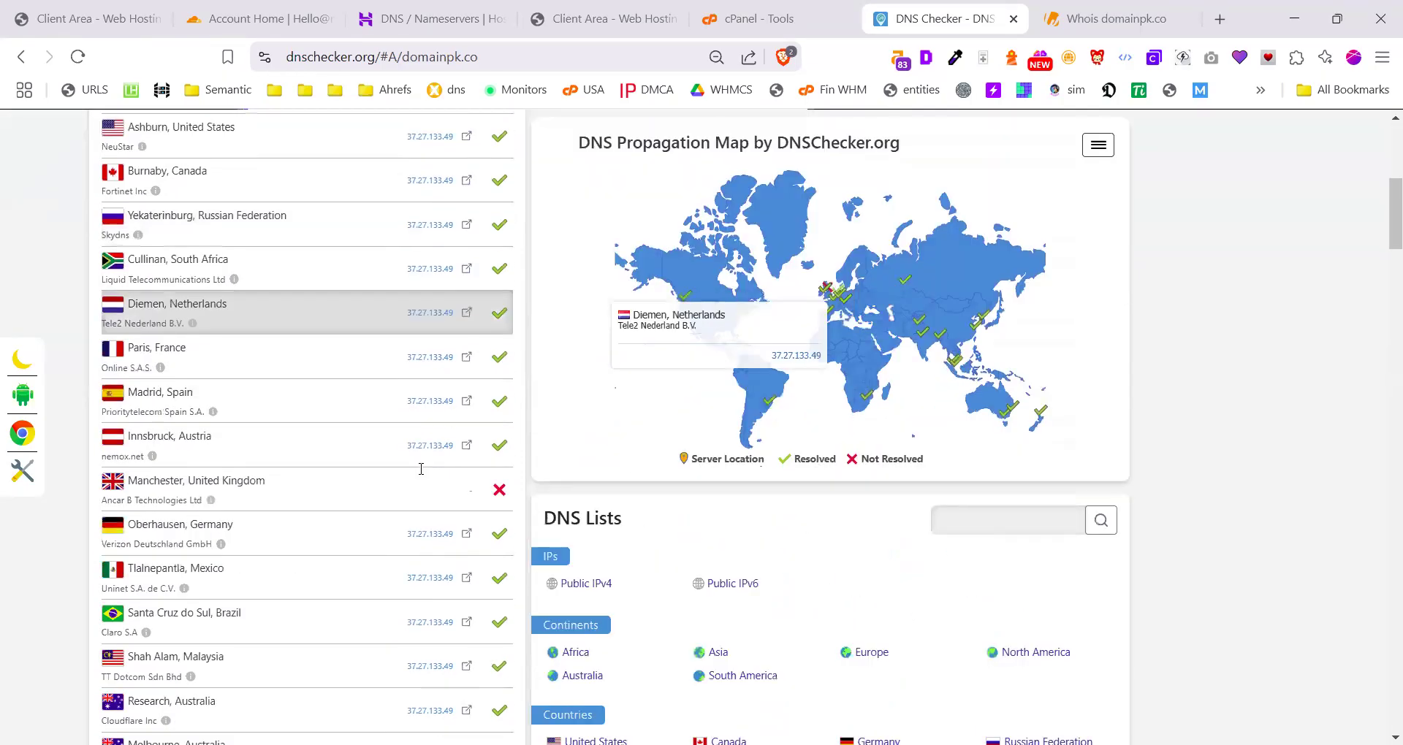
{"action": "scroll", "coordinate": [411, 513], "scroll_direction": "down", "scroll_amount": 5}
{"action": "scroll", "coordinate": [475, 454], "scroll_direction": "up", "scroll_amount": 10}
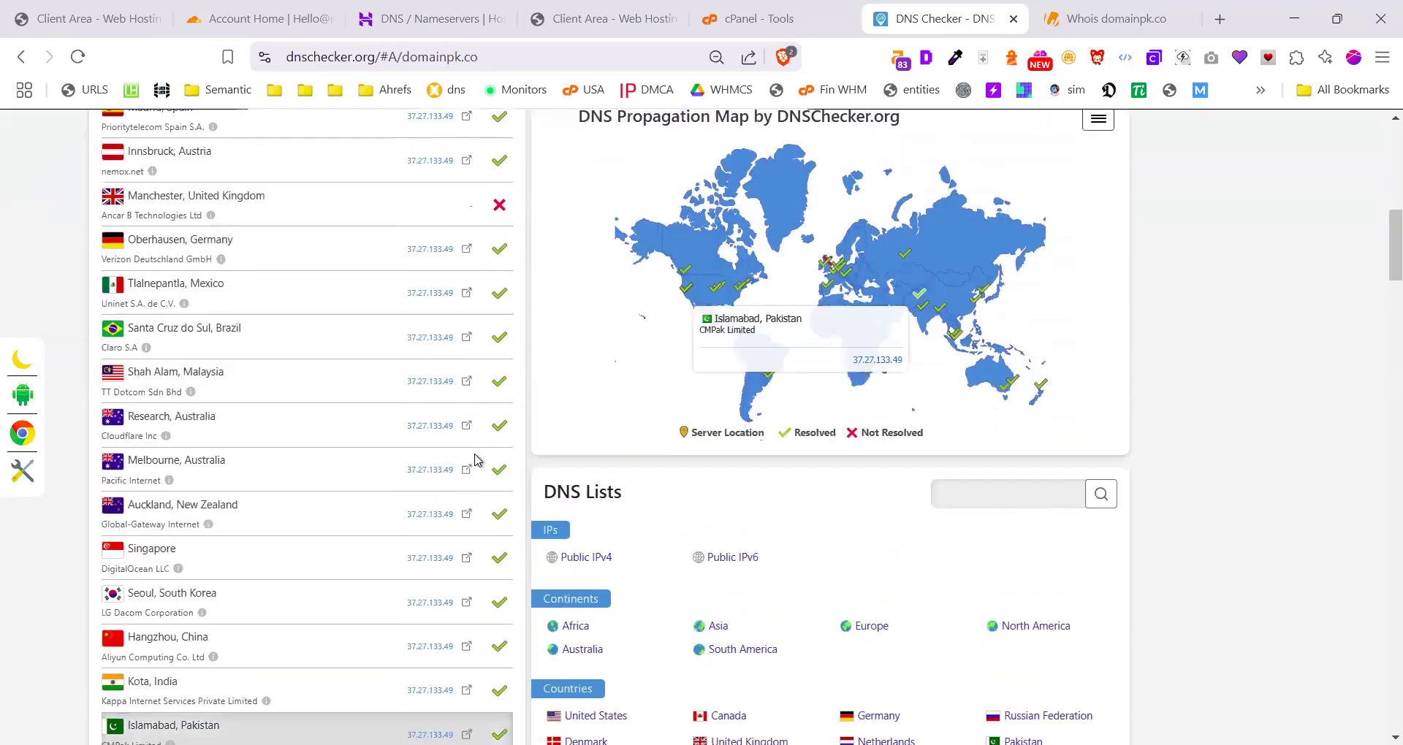
{"action": "scroll", "coordinate": [436, 488], "scroll_direction": "up", "scroll_amount": 3}
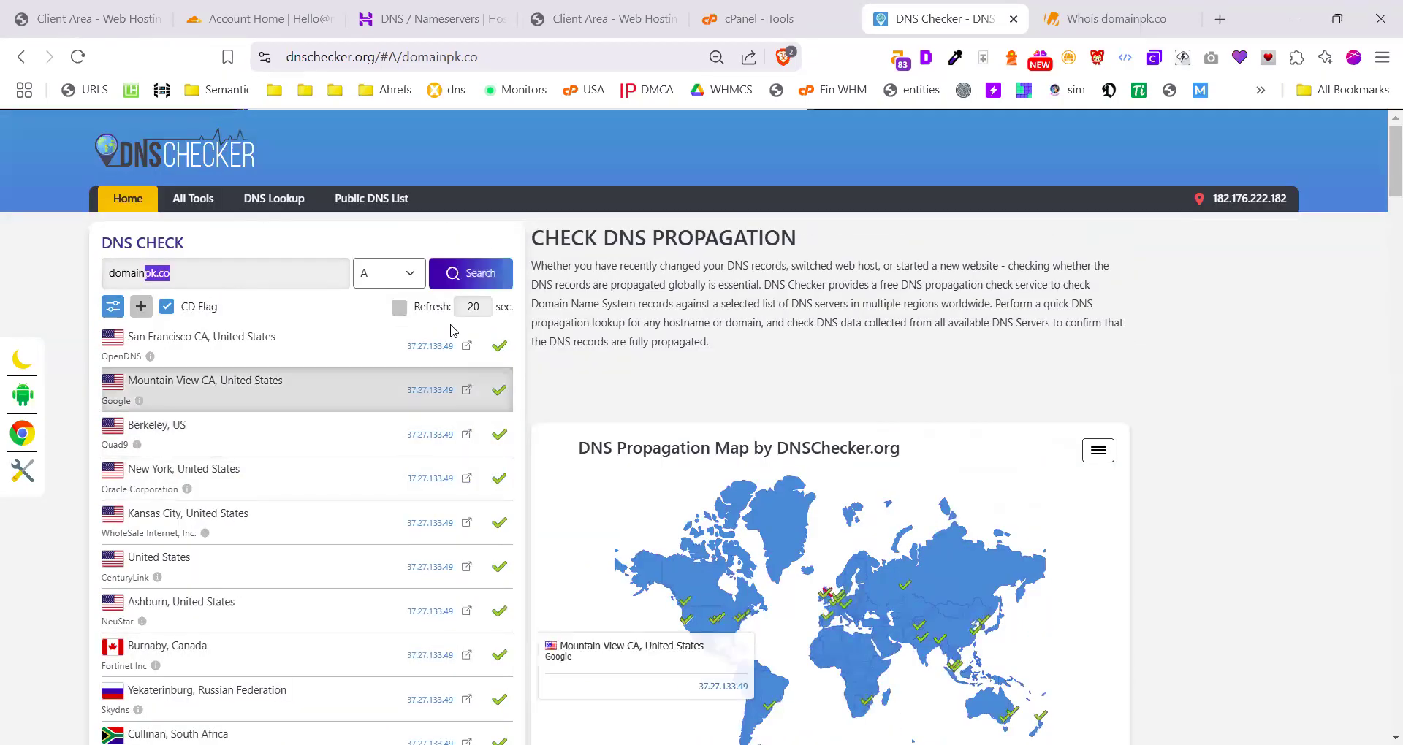
Step: Check domainpk.co's NS records, showing the web-hosting.my.id nameservers
{"action": "left_click", "coordinate": [403, 270]}
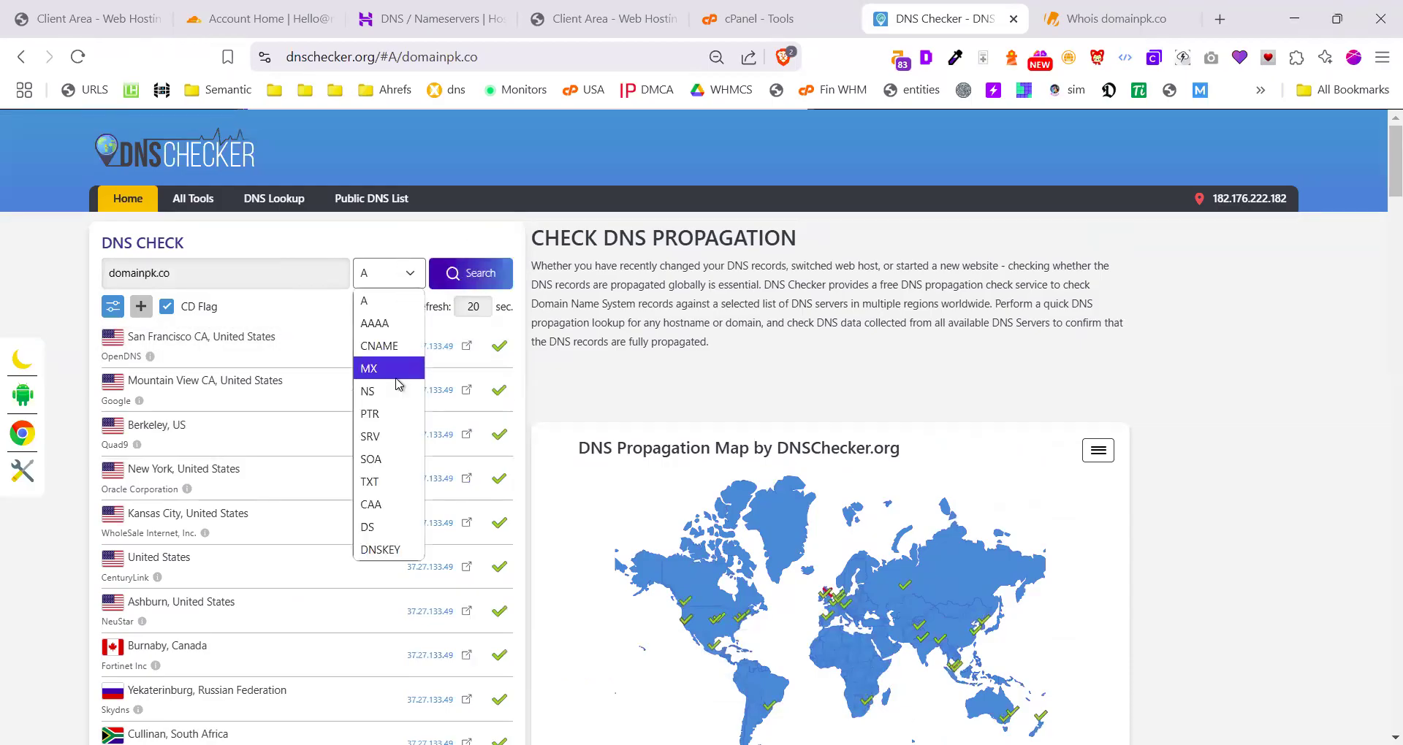
{"action": "left_click", "coordinate": [404, 395]}
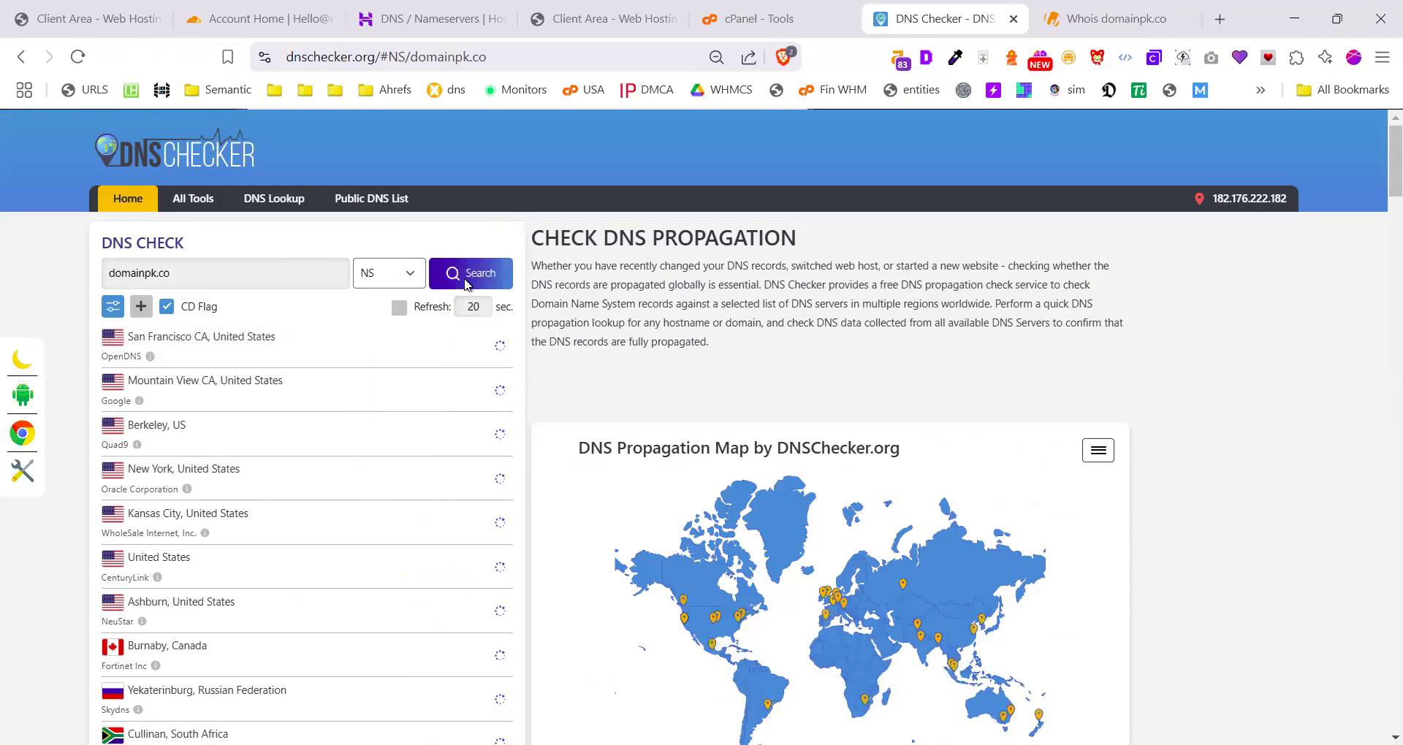
{"action": "scroll", "coordinate": [410, 395], "scroll_direction": "down", "scroll_amount": 7}
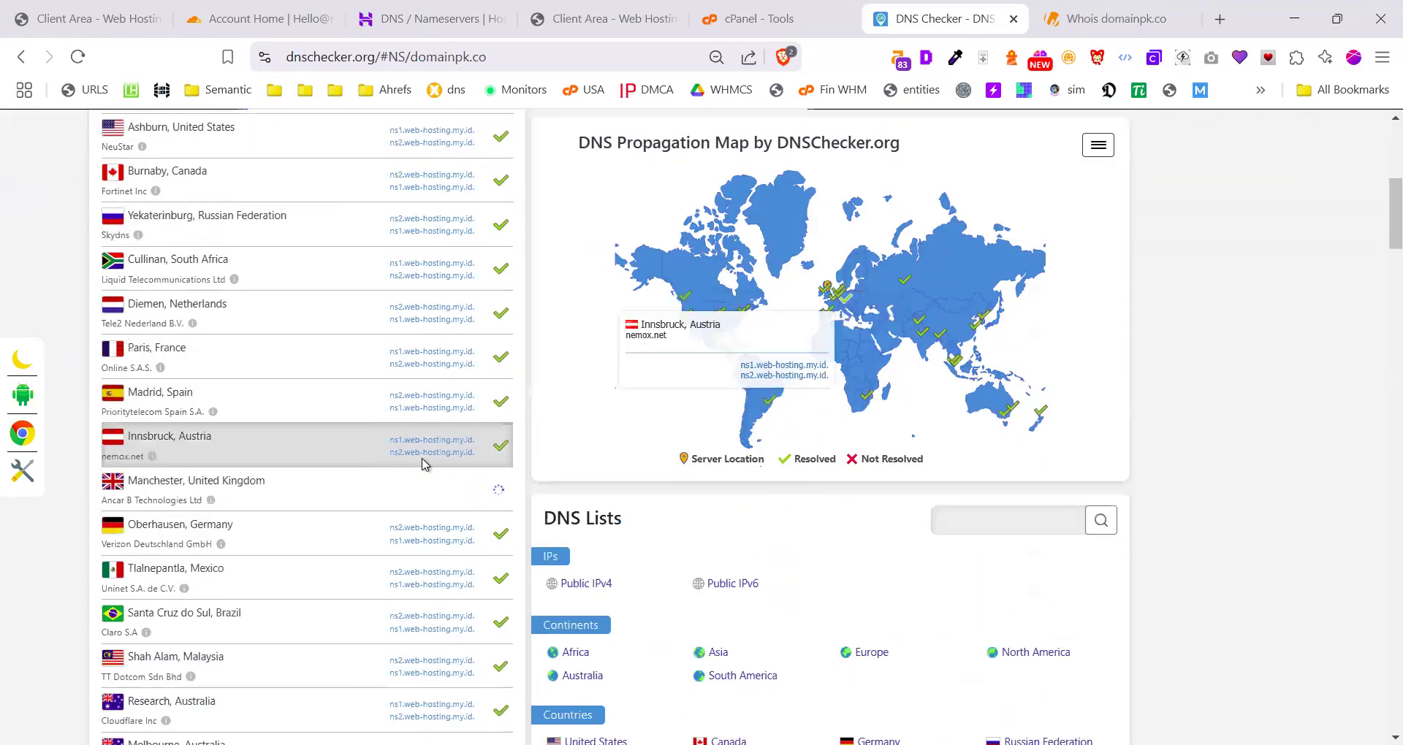
{"action": "scroll", "coordinate": [426, 458], "scroll_direction": "up", "scroll_amount": 7}
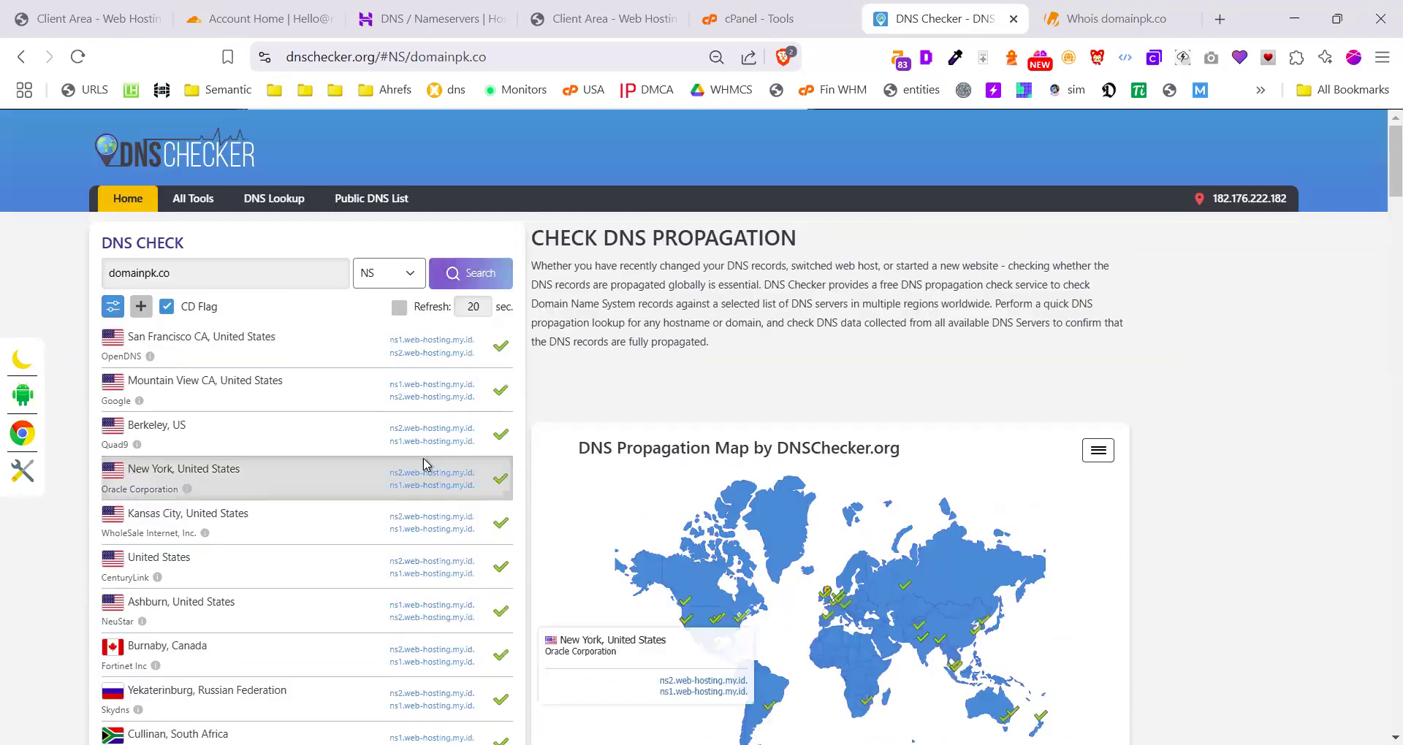
Step: Check domainpk.co's TXT record, showing the SPF entry with ip4:37.27.133.49 and ip4:95.217.145.143
{"action": "left_click", "coordinate": [383, 273]}
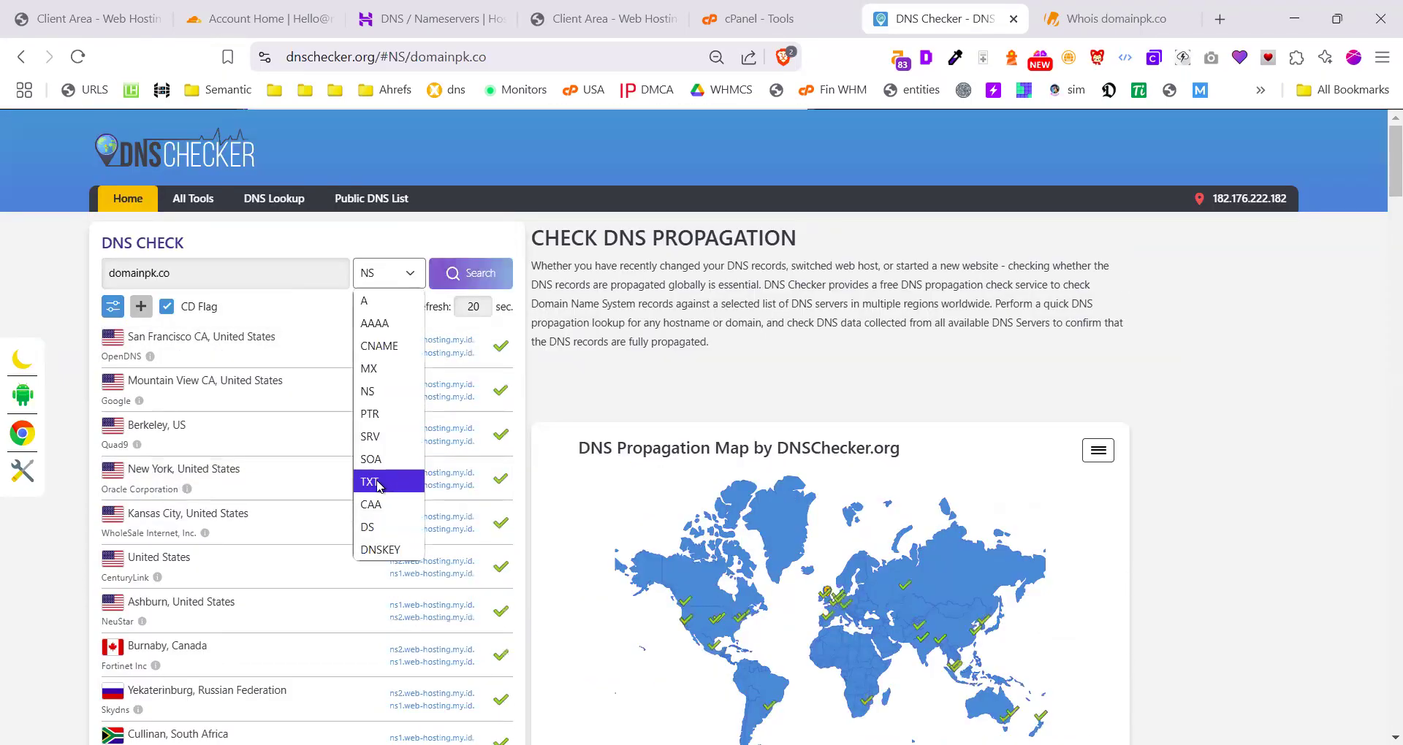
{"action": "left_click", "coordinate": [379, 483]}
{"action": "left_click_drag", "start_coordinate": [206, 283], "coordinate": [6, 250]}
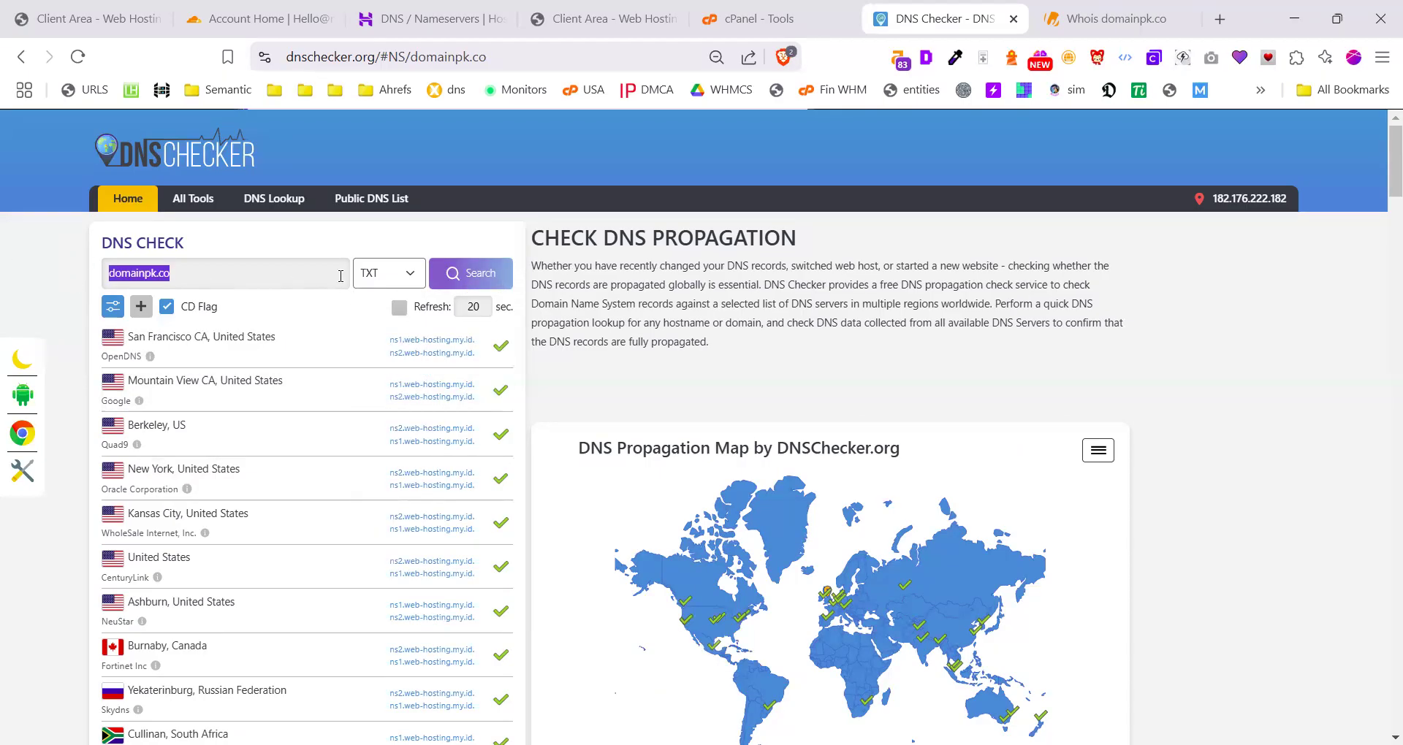
{"action": "key", "text": "Return"}
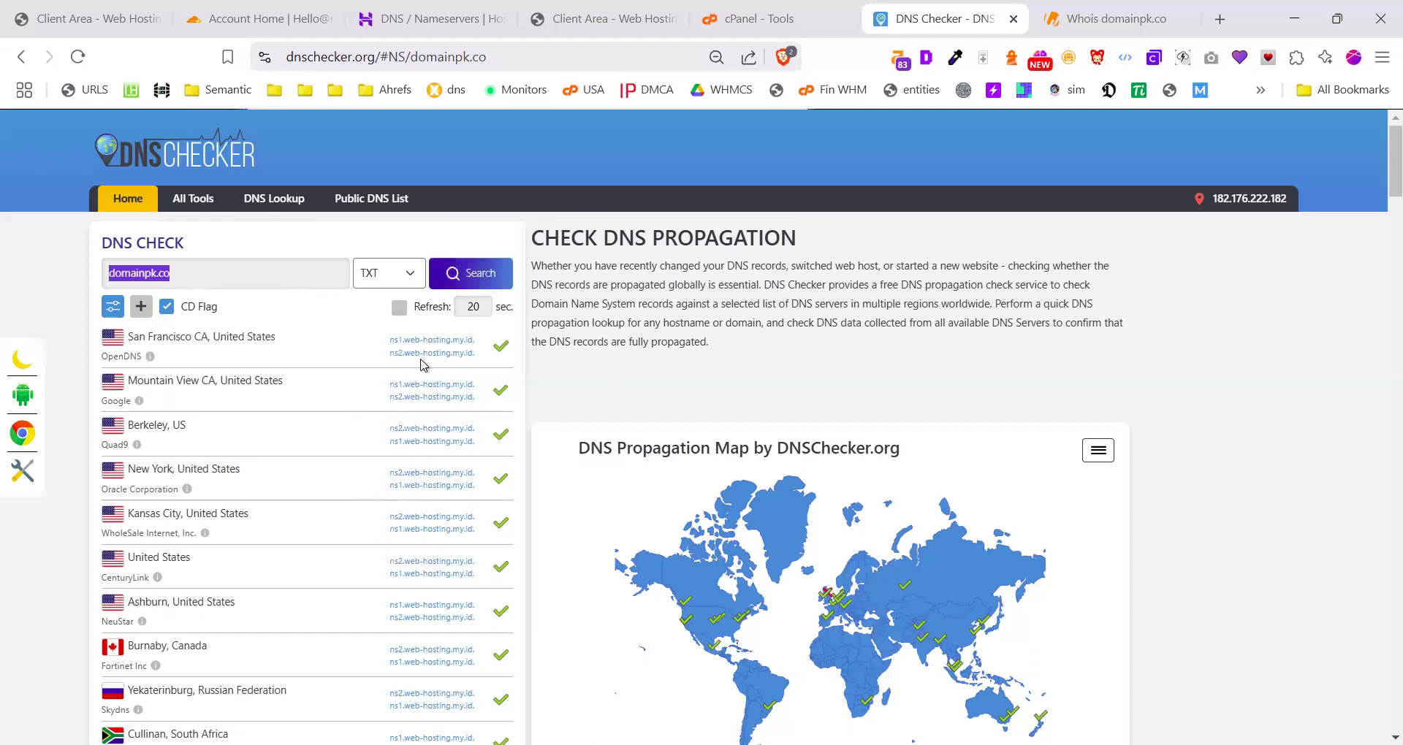
{"action": "left_click", "coordinate": [480, 282]}
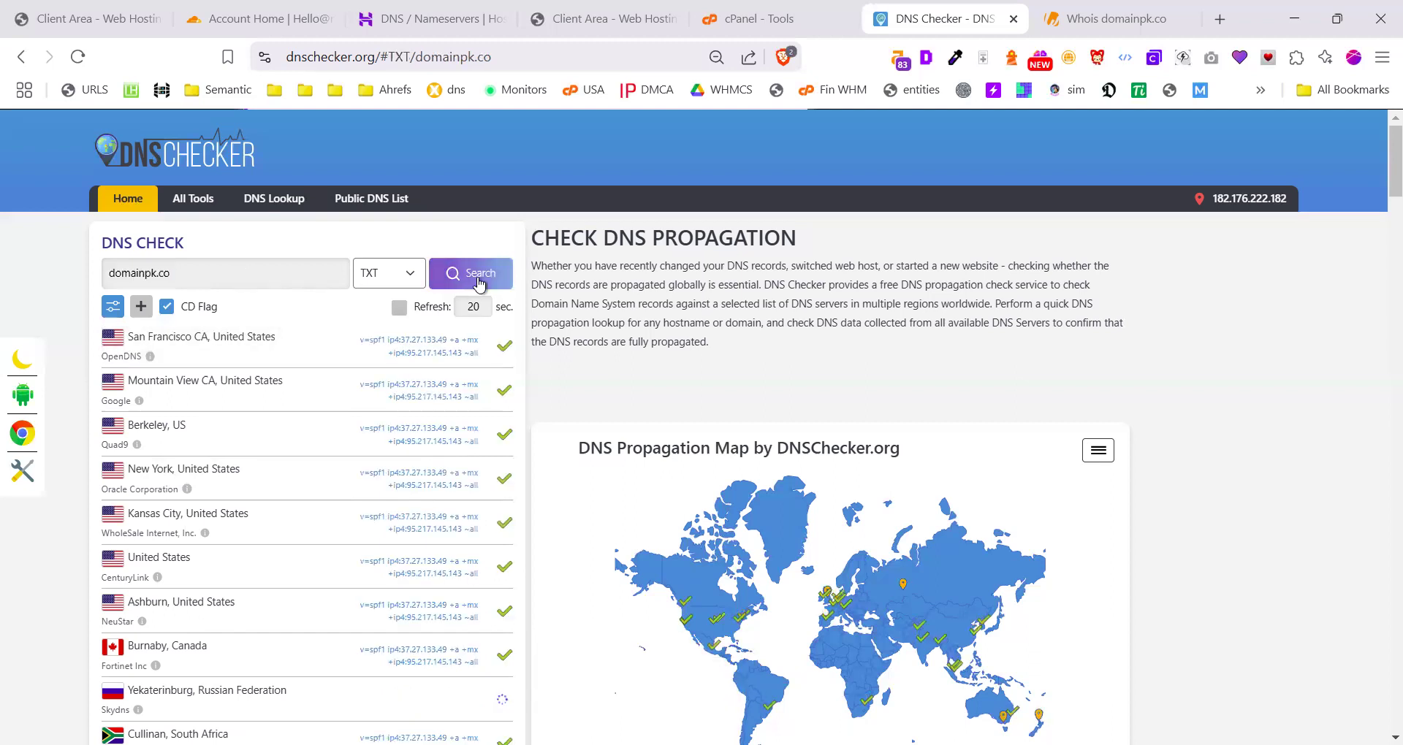
{"action": "scroll", "coordinate": [538, 439], "scroll_direction": "down", "scroll_amount": 4}
{"action": "scroll", "coordinate": [544, 436], "scroll_direction": "up", "scroll_amount": 4}
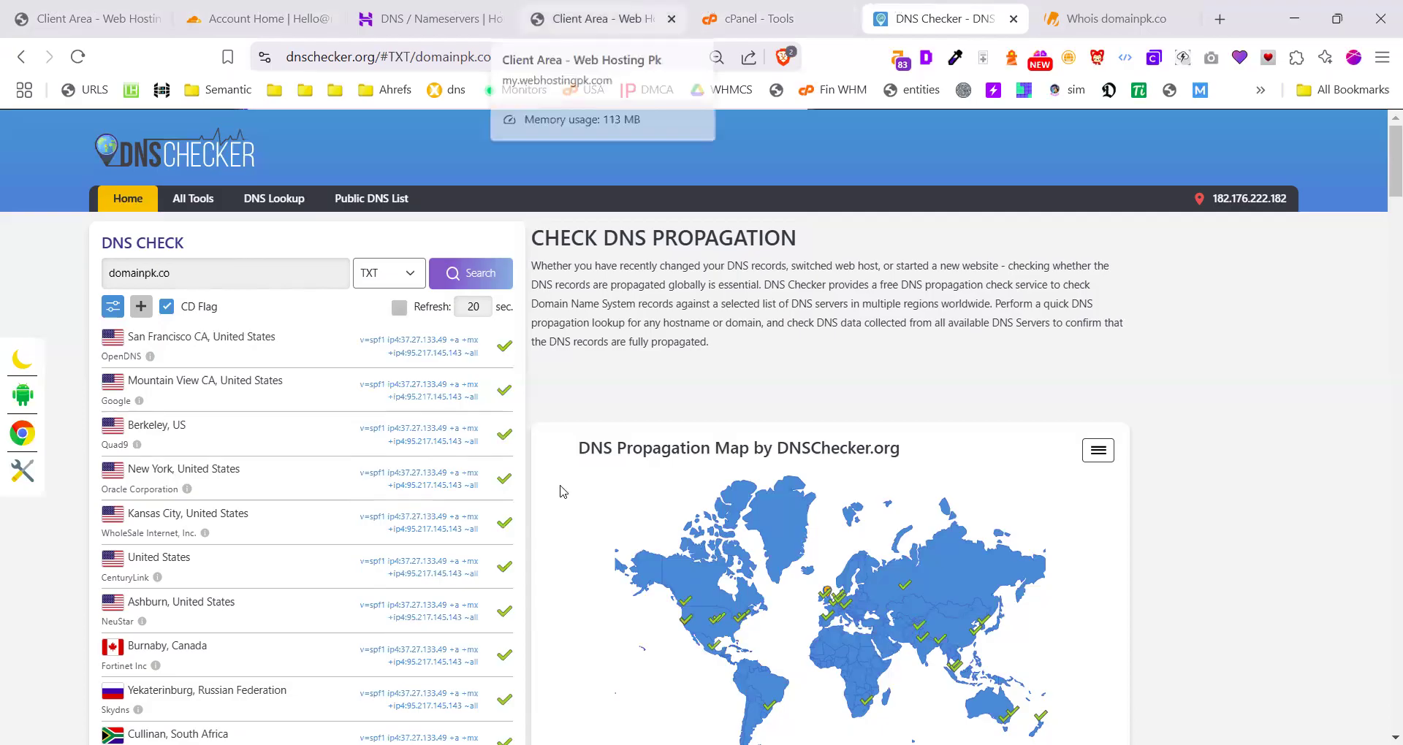
Step: Review domainpk.co's nameserver settings in Hostinger hPanel
{"action": "left_click", "coordinate": [440, 19]}
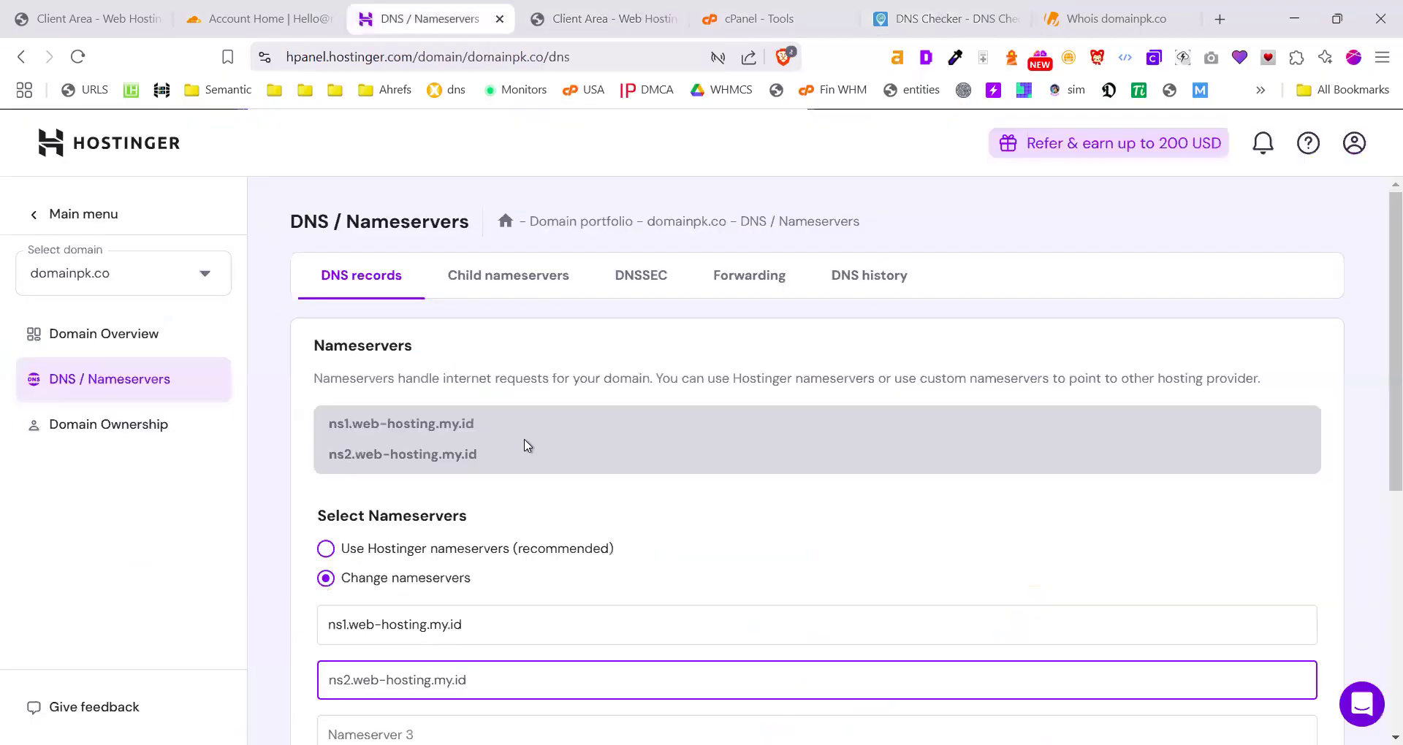
{"action": "scroll", "coordinate": [446, 470], "scroll_direction": "down", "scroll_amount": 1}
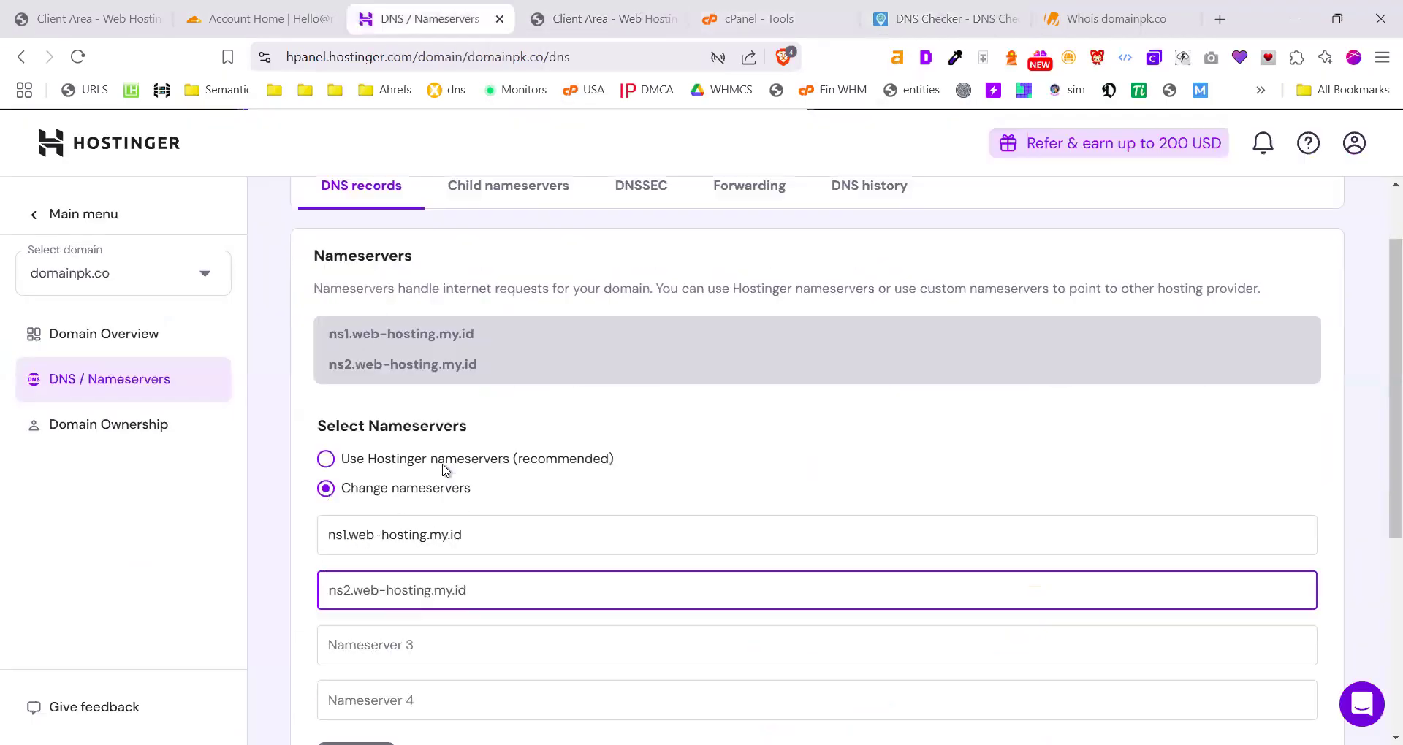
{"action": "scroll", "coordinate": [445, 470], "scroll_direction": "down", "scroll_amount": 1}
{"action": "scroll", "coordinate": [543, 442], "scroll_direction": "up", "scroll_amount": 2}
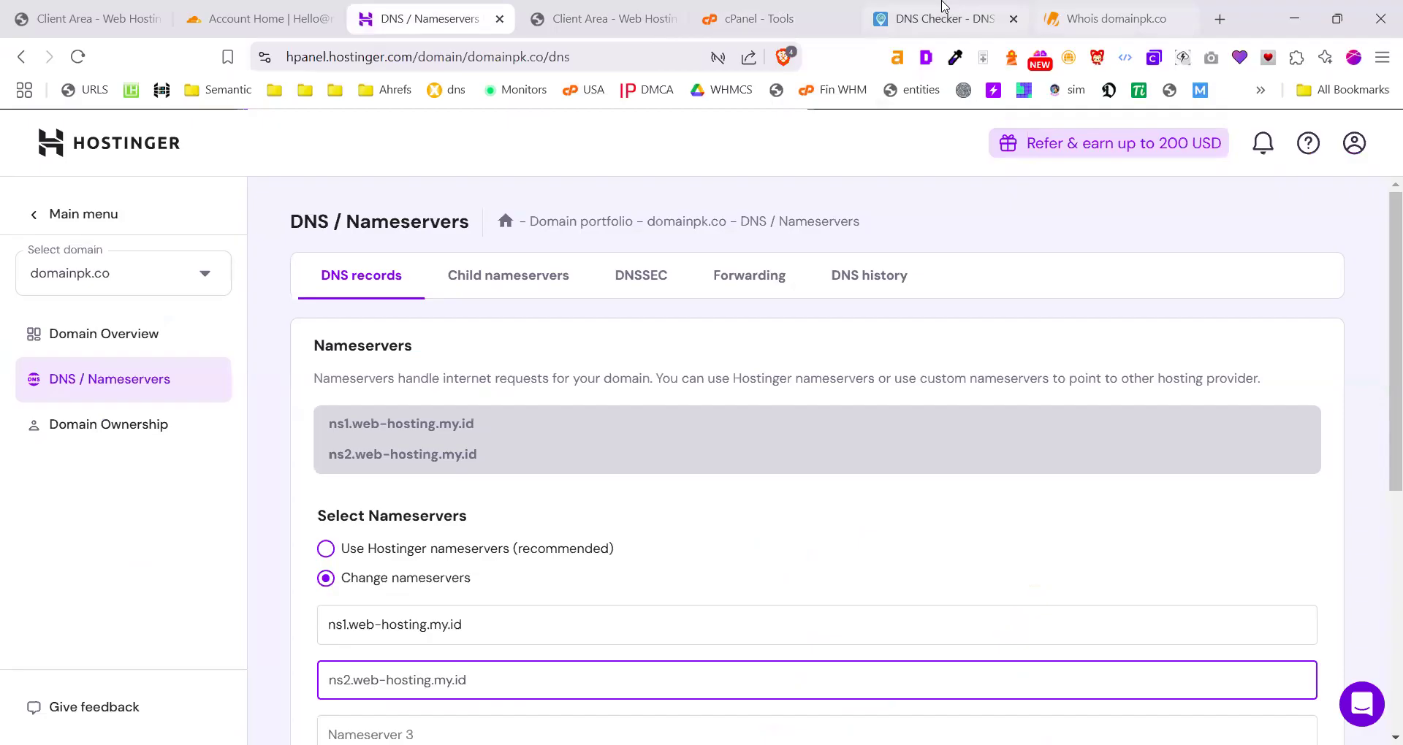
Step: Compare them with the Whois record, then return to the WebHostingPK client area
{"action": "left_click", "coordinate": [1111, 6]}
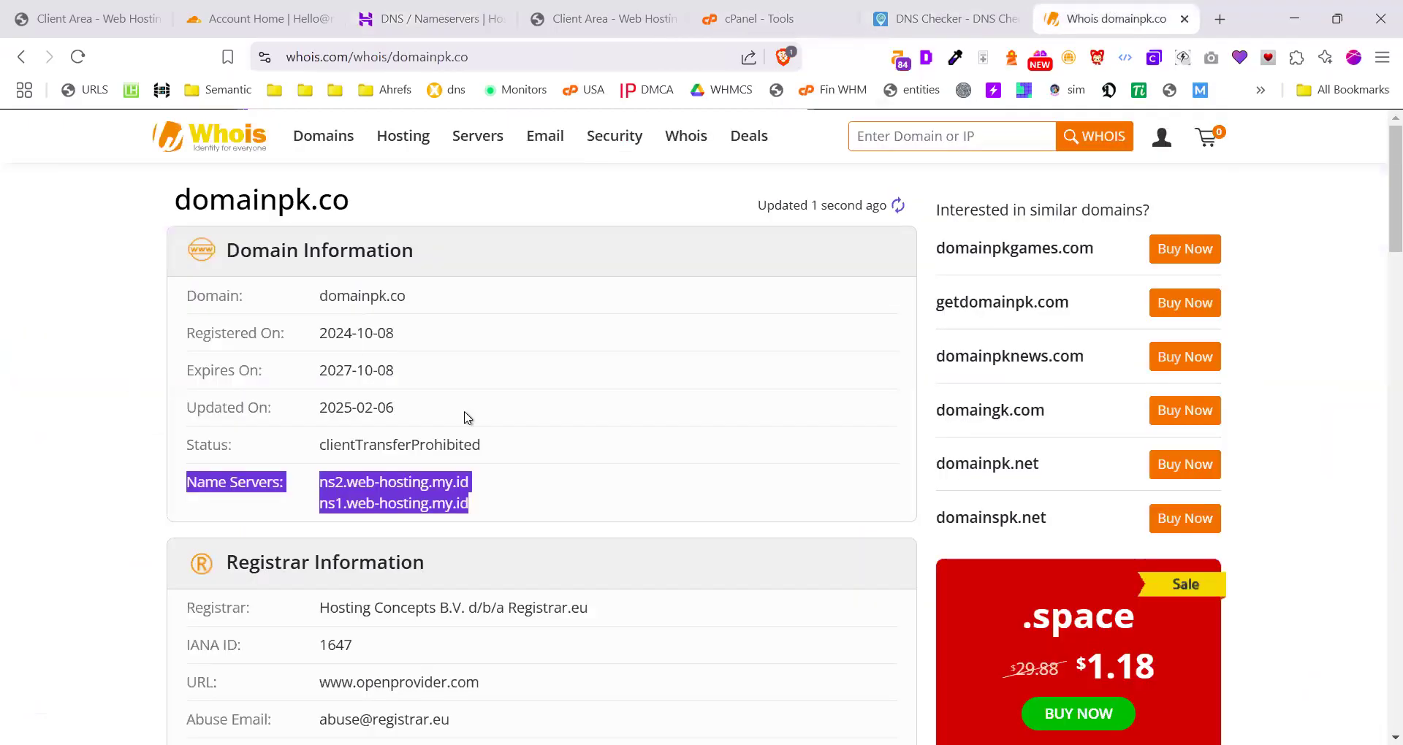
{"action": "left_click", "coordinate": [367, 494]}
{"action": "left_click", "coordinate": [585, 18]}
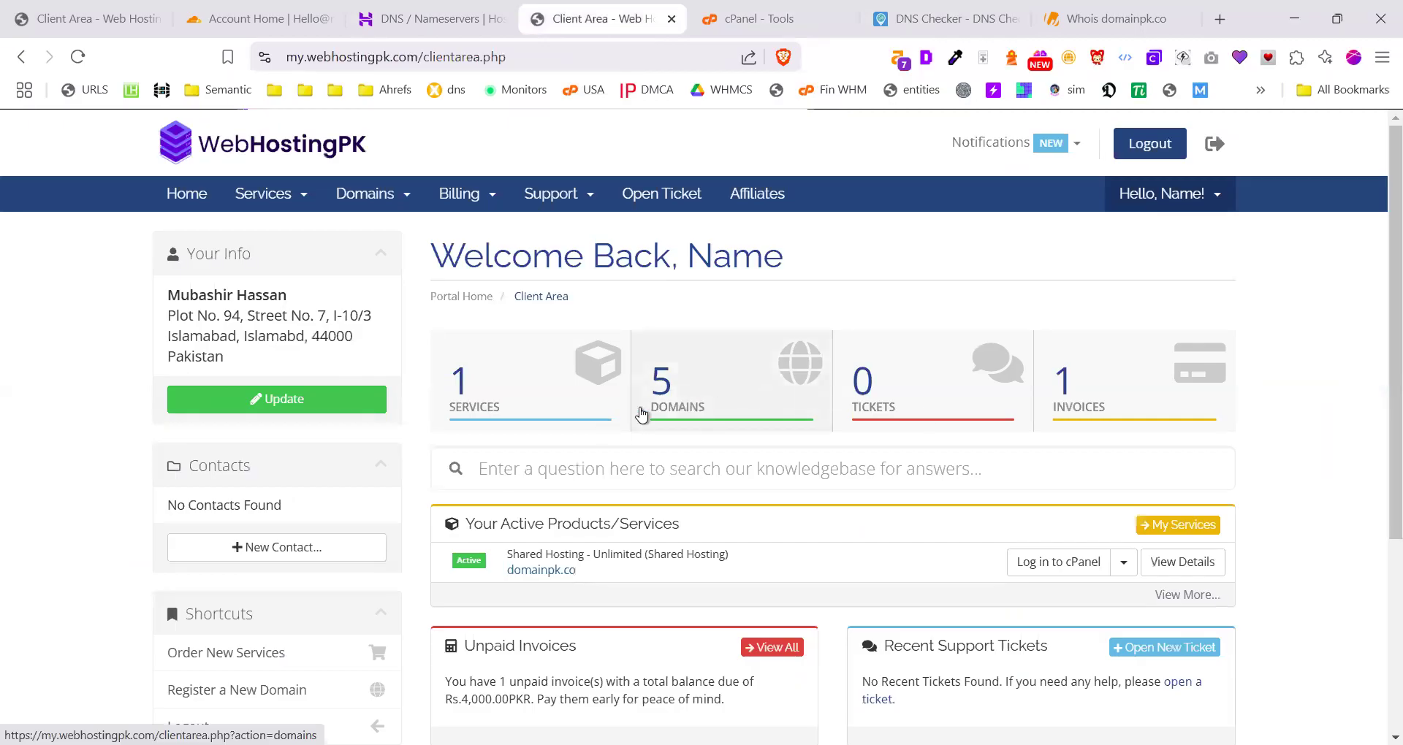
Step: Open domainpk.co's Nameservers page in WebHostingPK, listing ns1 and ns2.webhostingpk.com
{"action": "left_click", "coordinate": [717, 385]}
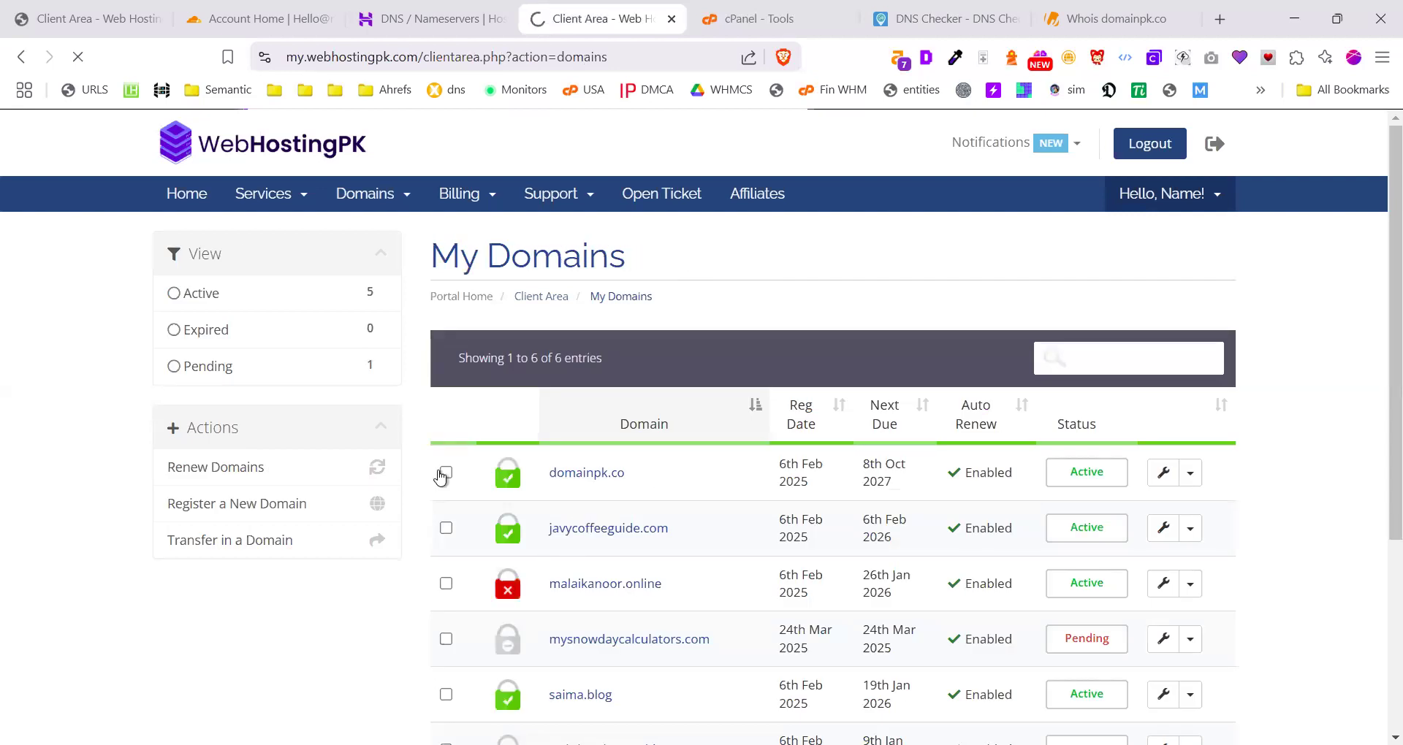
{"action": "left_click", "coordinate": [441, 478]}
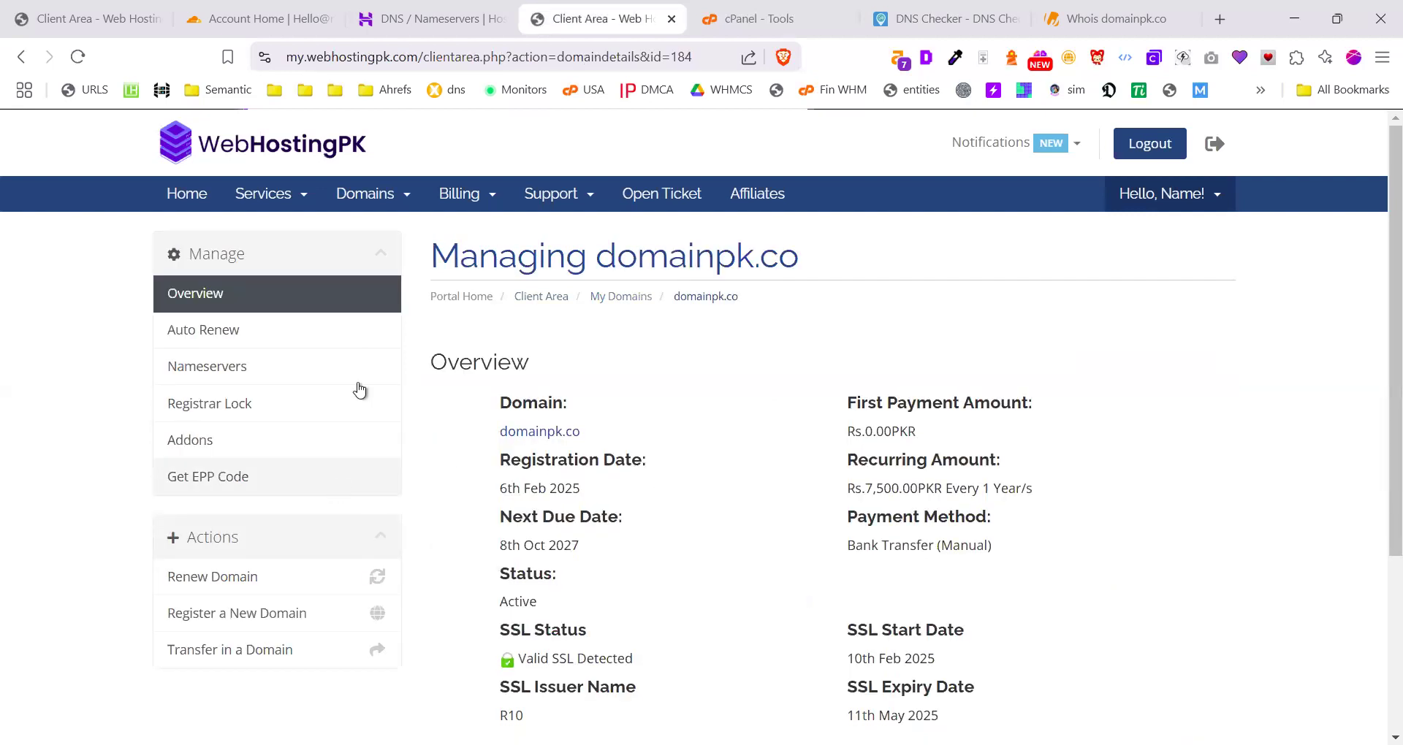
{"action": "left_click", "coordinate": [178, 369]}
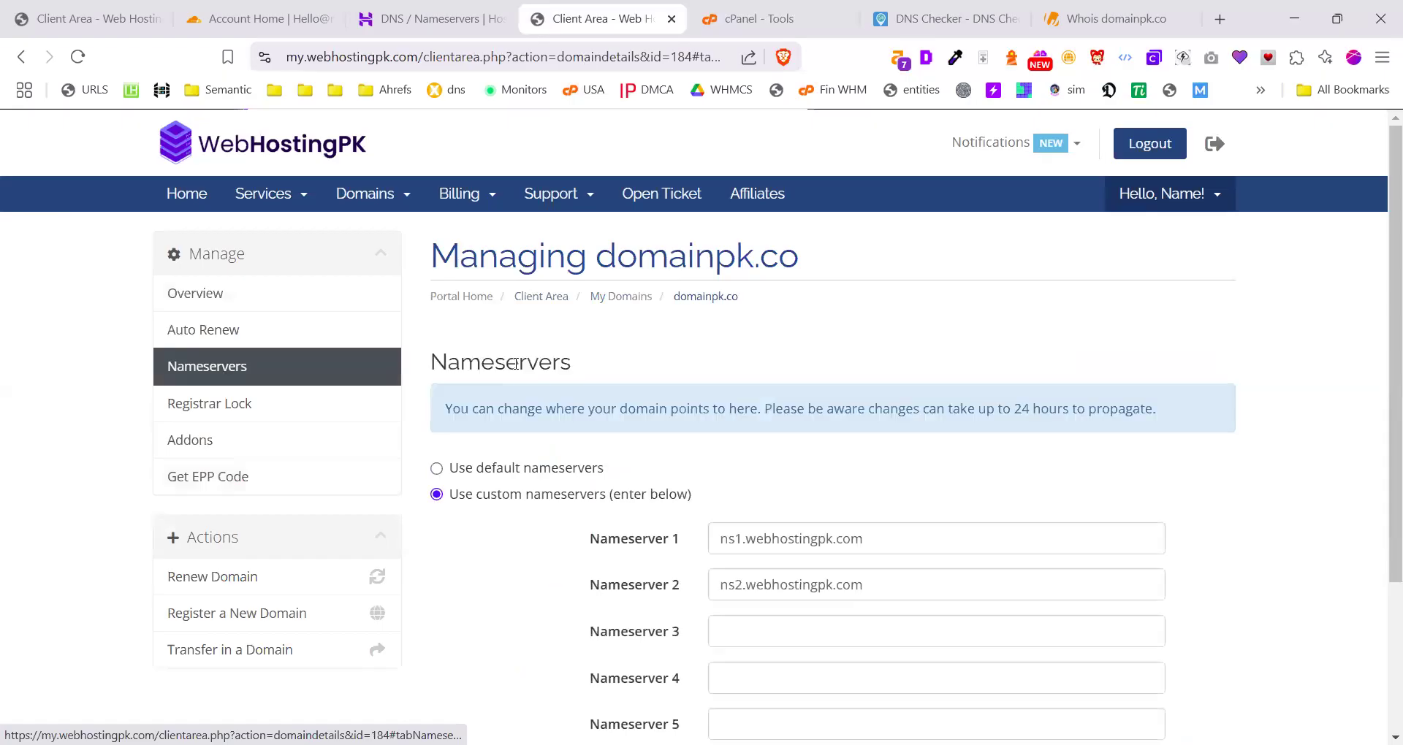
{"action": "scroll", "coordinate": [580, 492], "scroll_direction": "down", "scroll_amount": 3}
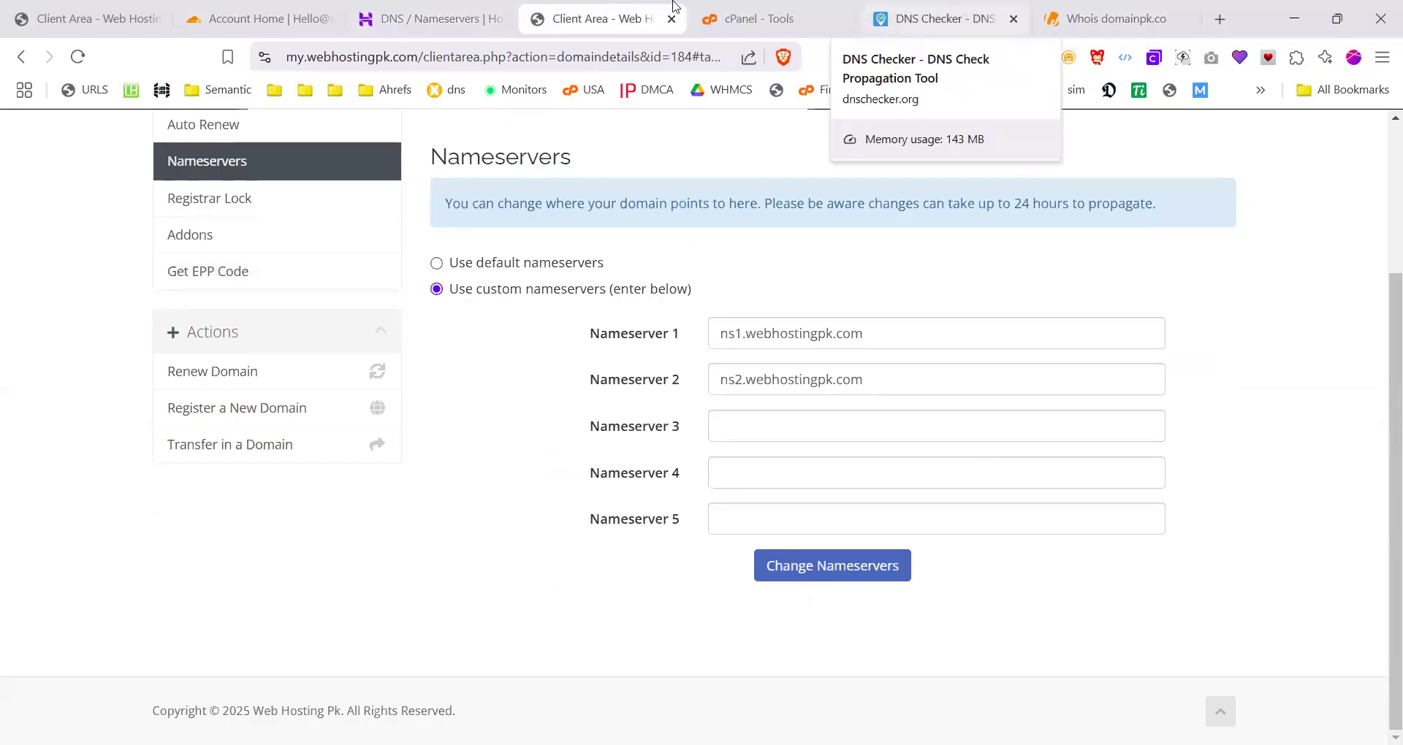
{"action": "key", "text": "ctrl+Tab"}
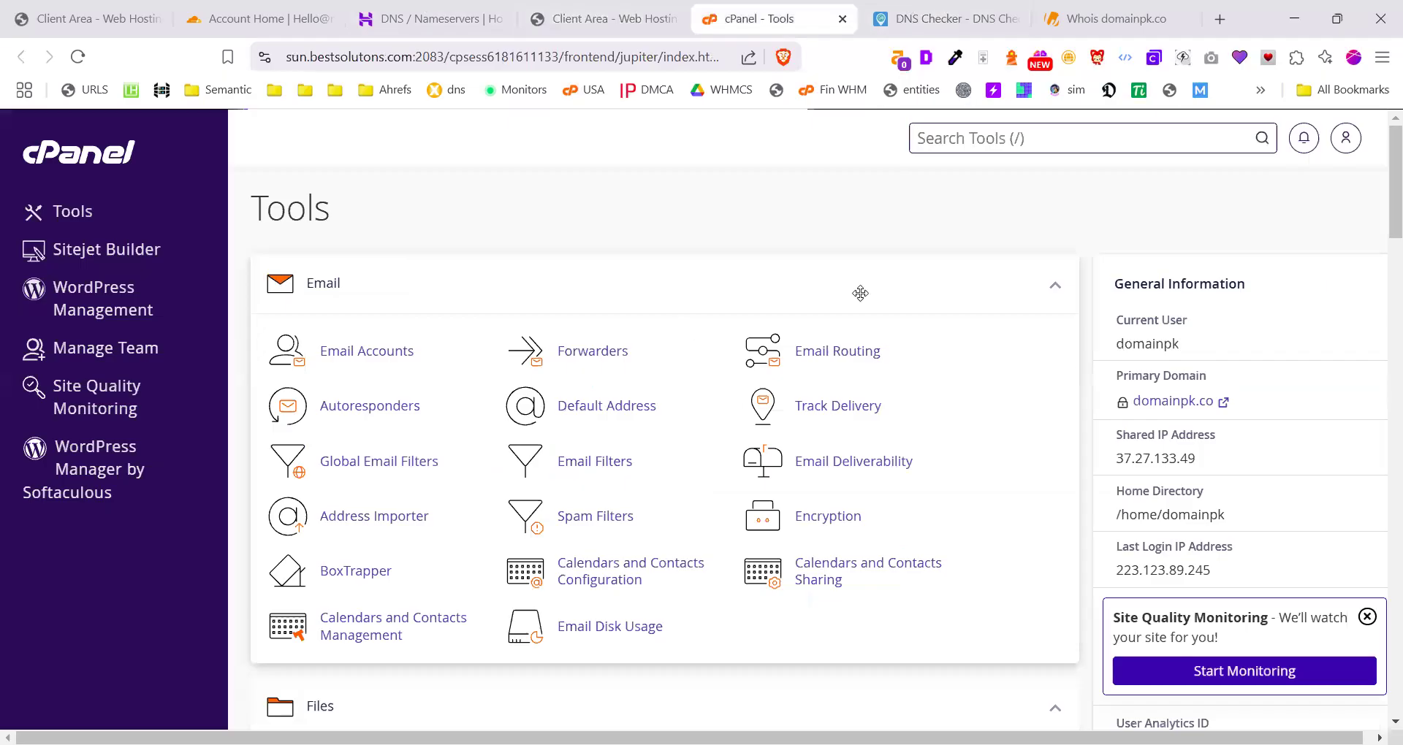
Step: Search cPanel tools for 'ssl' to list Lets Encrypt SSL, SSL/TLS and SSL/TLS Status
{"action": "scroll", "coordinate": [869, 300], "scroll_direction": "down", "scroll_amount": 1}
{"action": "scroll", "coordinate": [869, 300], "scroll_direction": "down", "scroll_amount": 5}
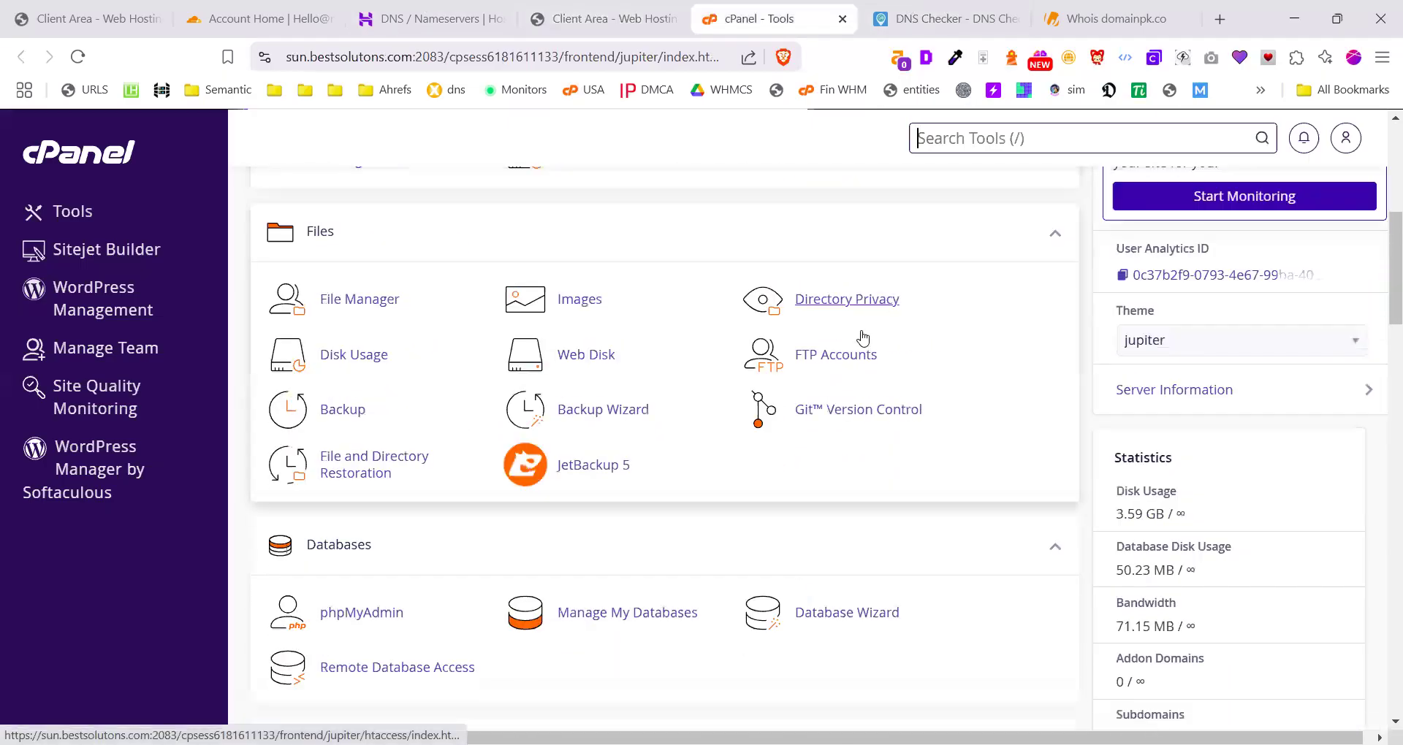
{"action": "scroll", "coordinate": [786, 328], "scroll_direction": "down", "scroll_amount": 10}
{"action": "scroll", "coordinate": [783, 409], "scroll_direction": "up", "scroll_amount": 14}
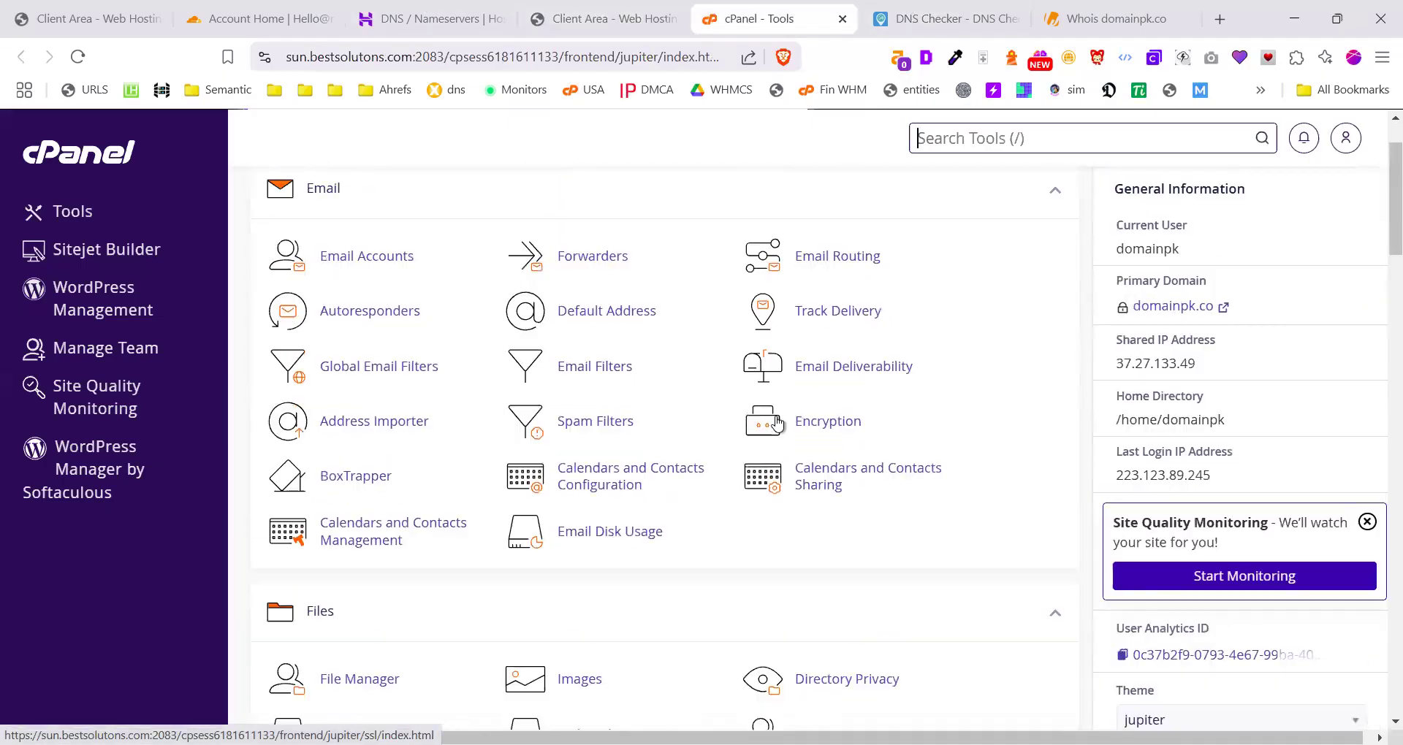
{"action": "scroll", "coordinate": [910, 209], "scroll_direction": "up", "scroll_amount": 1}
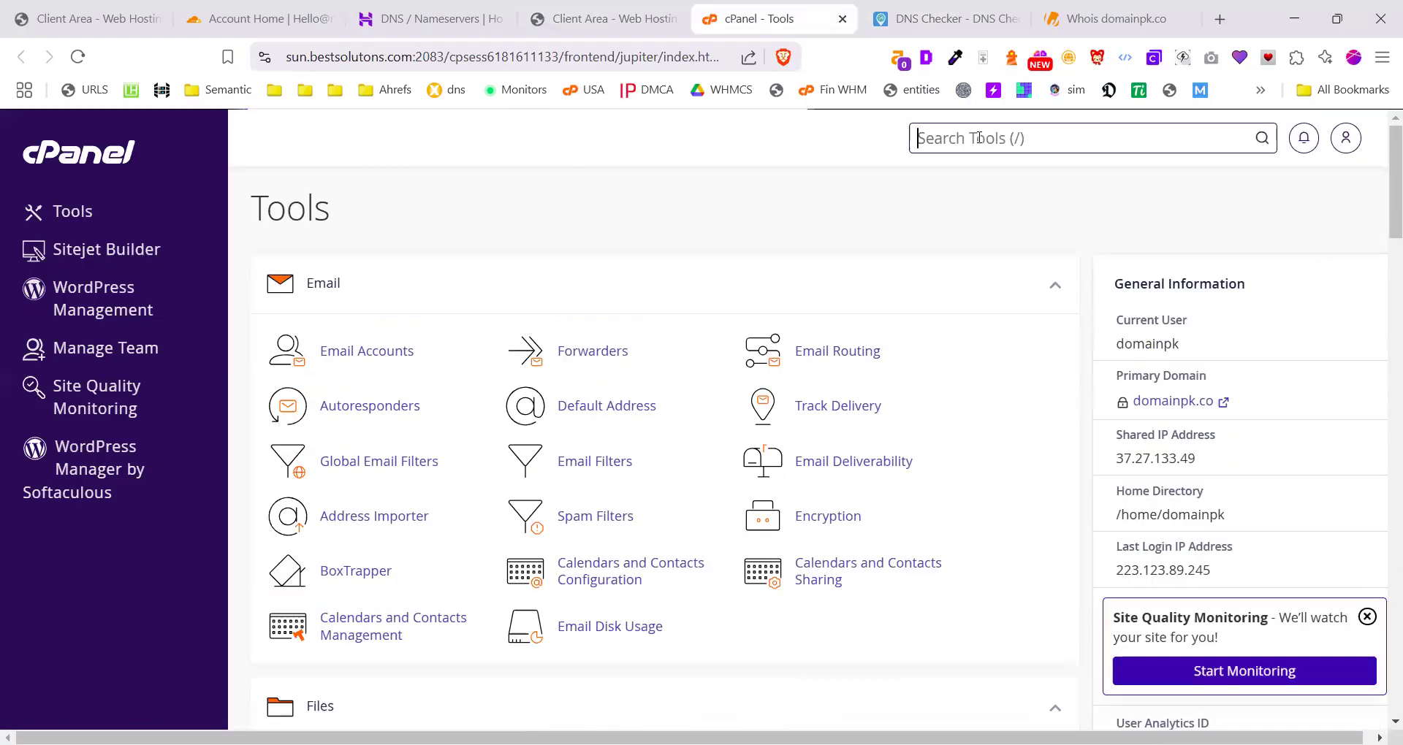
{"action": "type", "text": "ssl"}
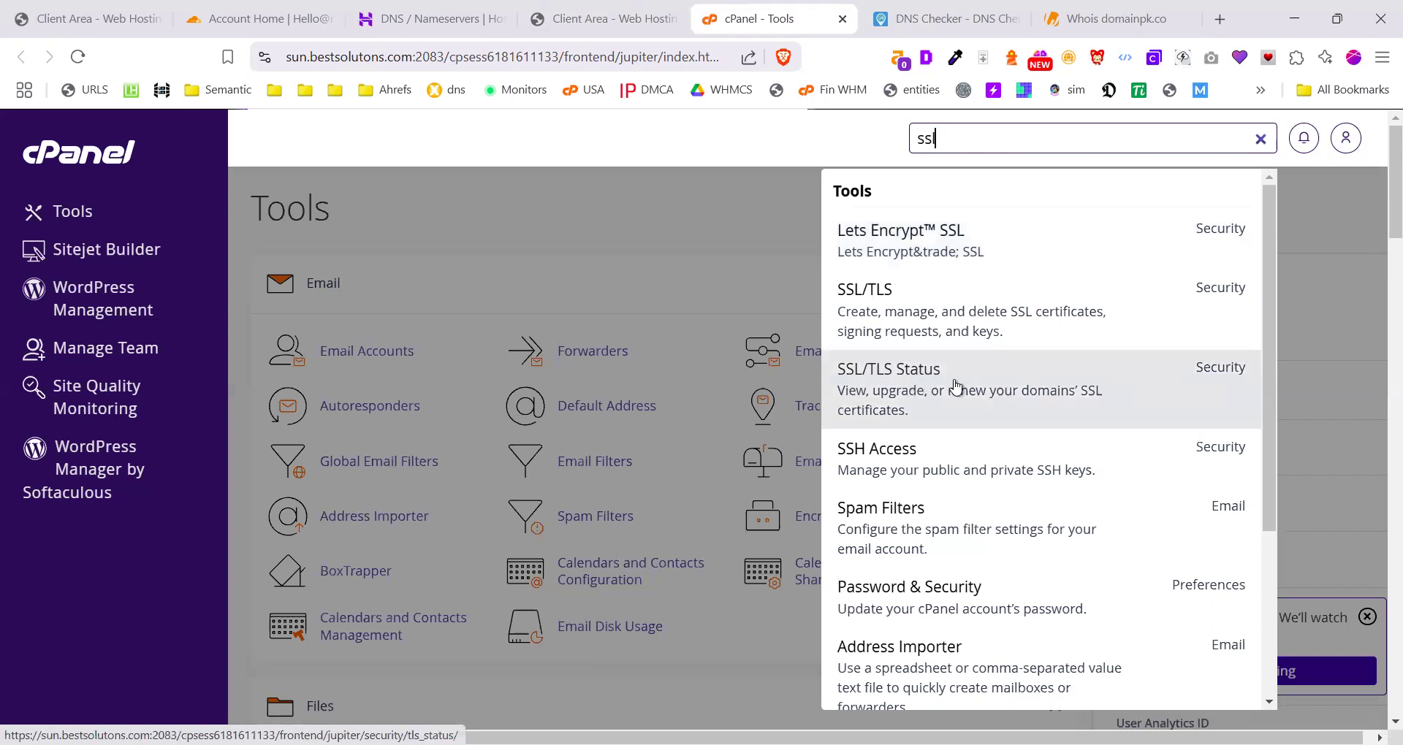
Step: Open the Lets Encrypt SSL tool and look over its certificate tables
{"action": "left_click", "coordinate": [978, 254]}
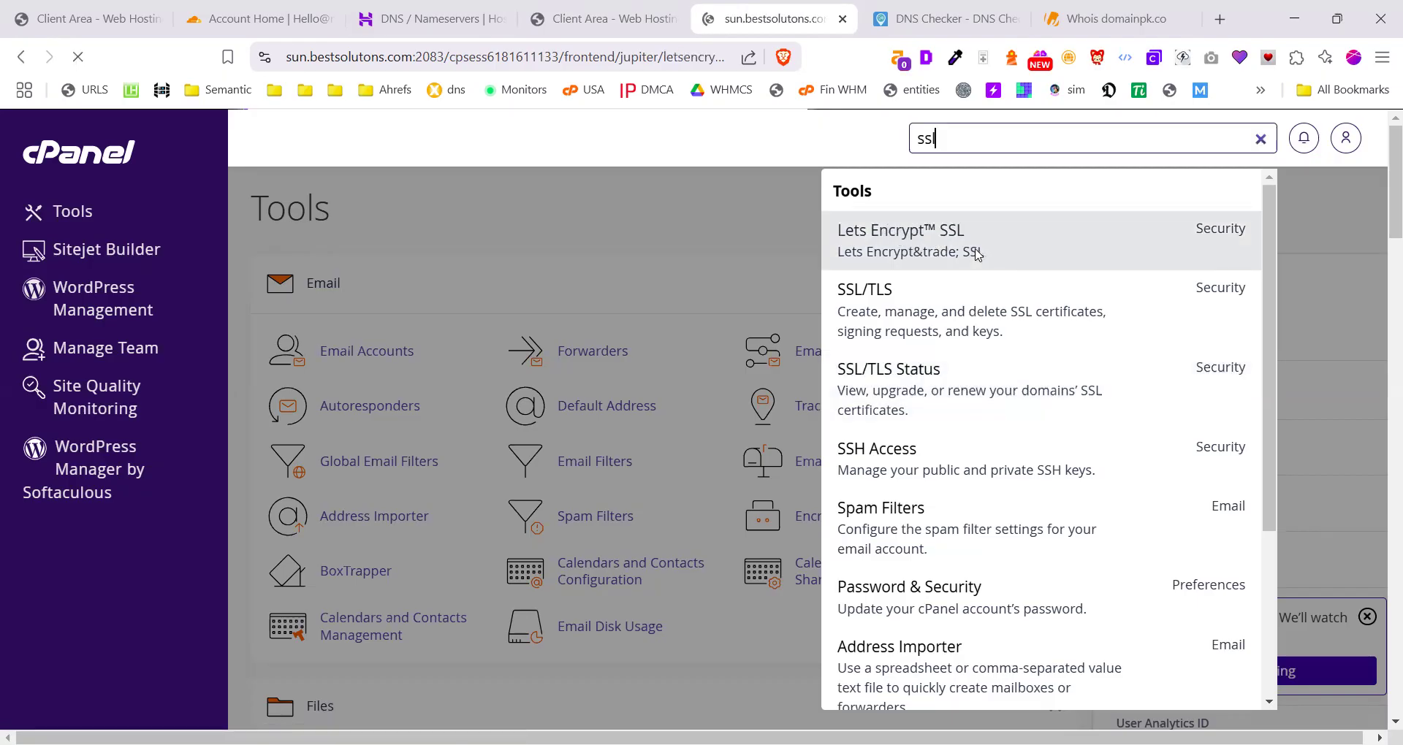
{"action": "scroll", "coordinate": [495, 413], "scroll_direction": "down", "scroll_amount": 2}
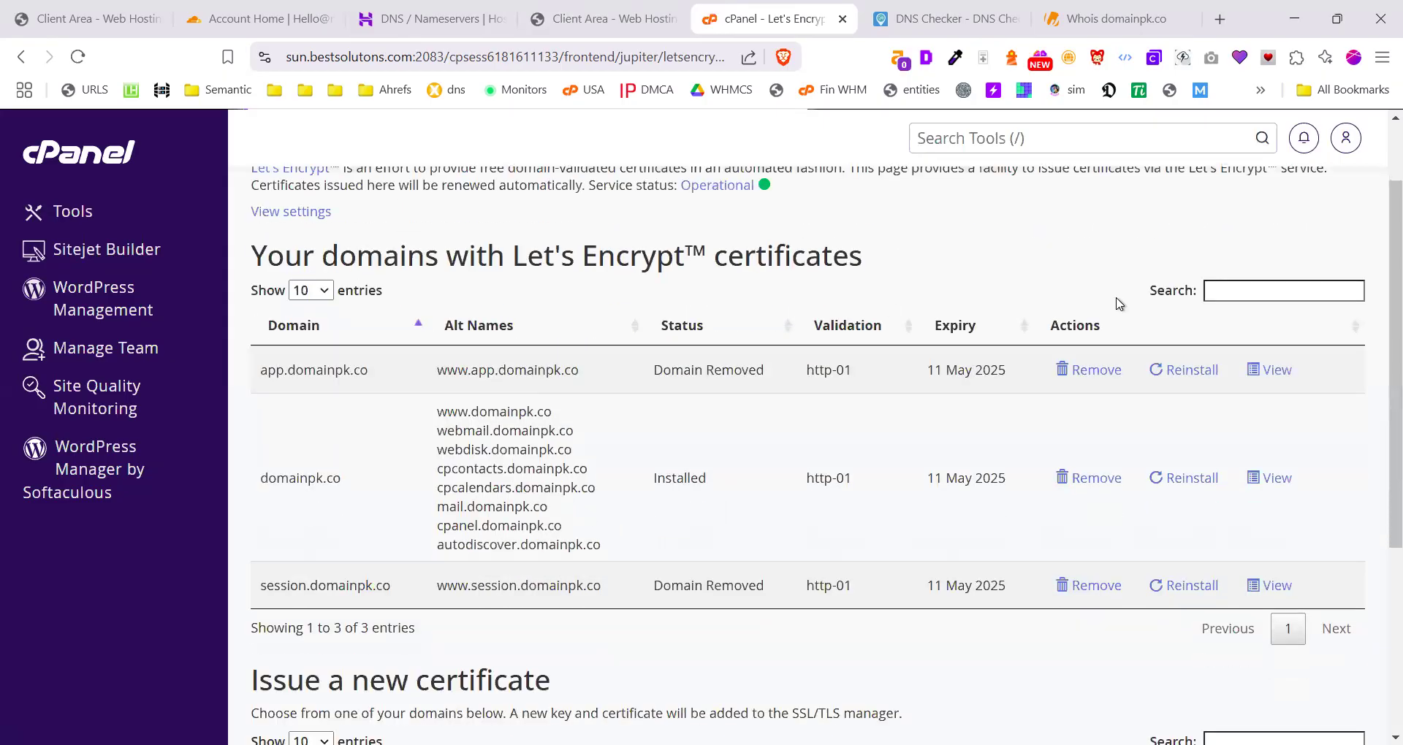
{"action": "scroll", "coordinate": [1117, 303], "scroll_direction": "down", "scroll_amount": 4}
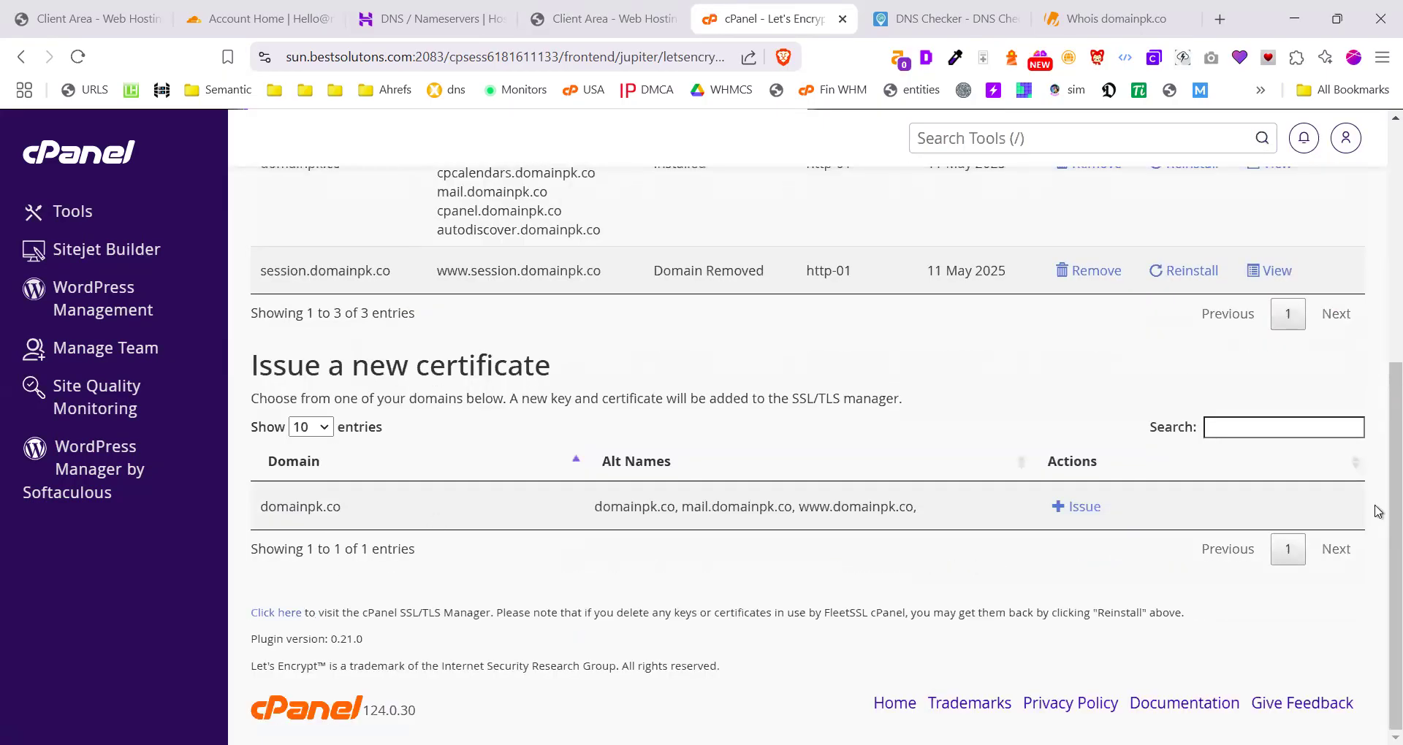
{"action": "left_click_drag", "start_coordinate": [268, 505], "coordinate": [276, 431]}
{"action": "left_click", "coordinate": [272, 376]}
{"action": "scroll", "coordinate": [407, 454], "scroll_direction": "up", "scroll_amount": 5}
{"action": "scroll", "coordinate": [401, 382], "scroll_direction": "down", "scroll_amount": 1}
Step: Find domainpk.co under 'Issue a new certificate' and start issuing its certificate
{"action": "left_click_drag", "start_coordinate": [375, 377], "coordinate": [532, 503]}
{"action": "scroll", "coordinate": [532, 503], "scroll_direction": "down", "scroll_amount": 4}
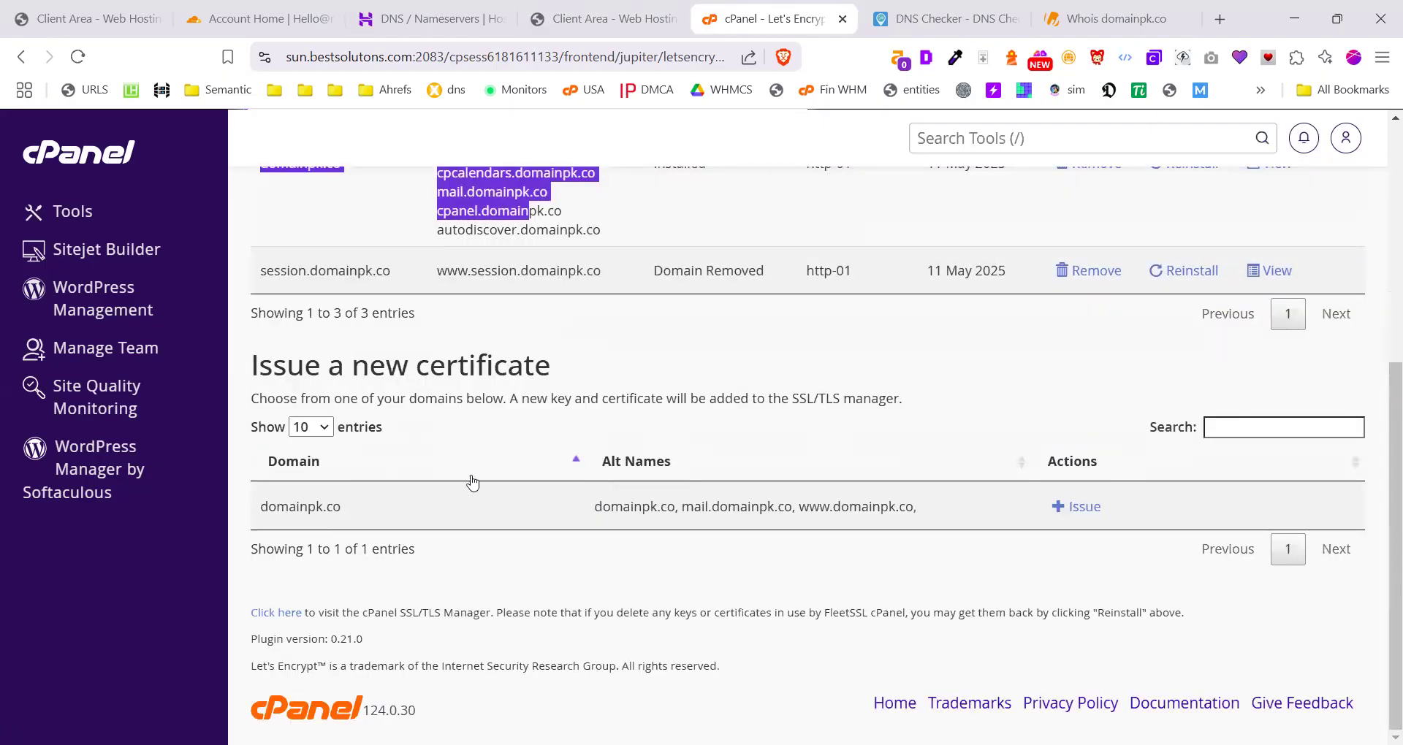
{"action": "left_click_drag", "start_coordinate": [251, 363], "coordinate": [587, 374]}
{"action": "left_click_drag", "start_coordinate": [260, 512], "coordinate": [562, 530]}
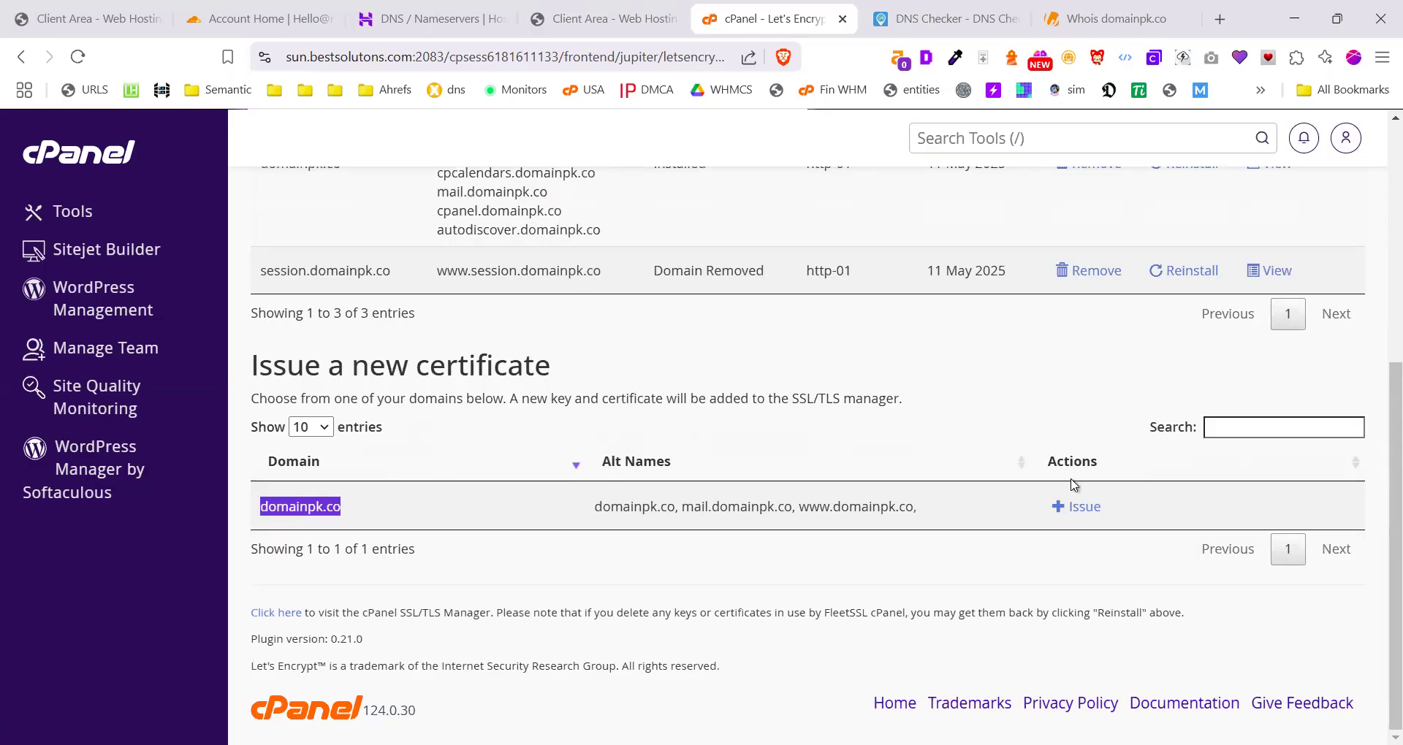
{"action": "left_click", "coordinate": [841, 520]}
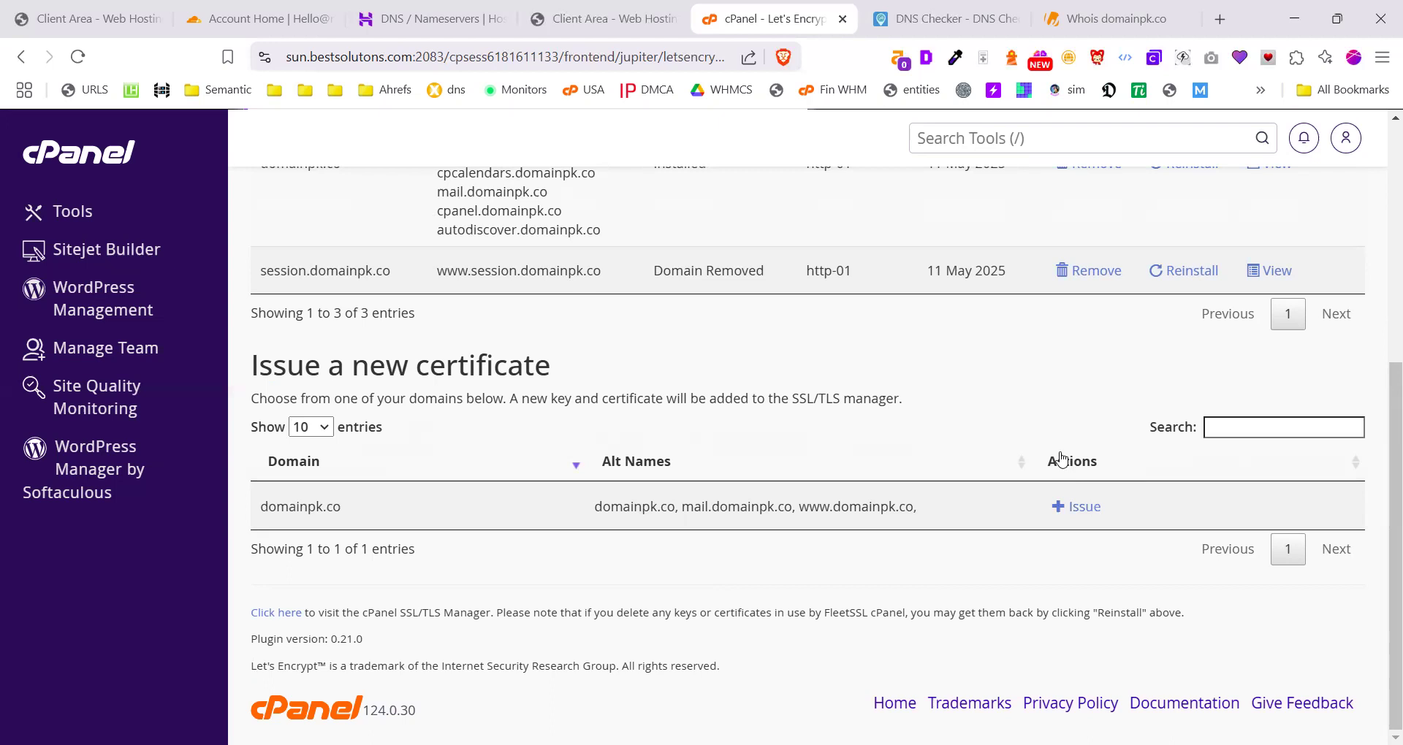
{"action": "left_click", "coordinate": [1078, 520]}
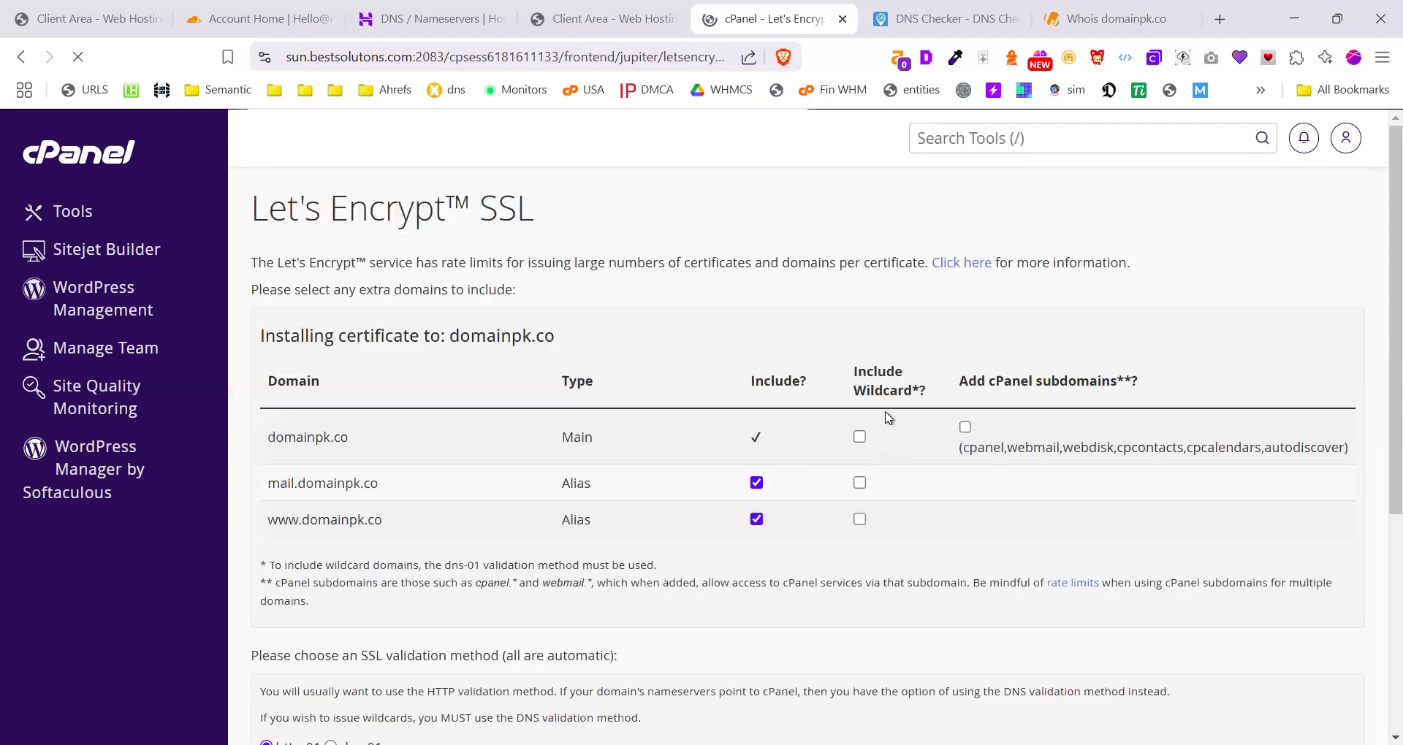
{"action": "left_click", "coordinate": [943, 9]}
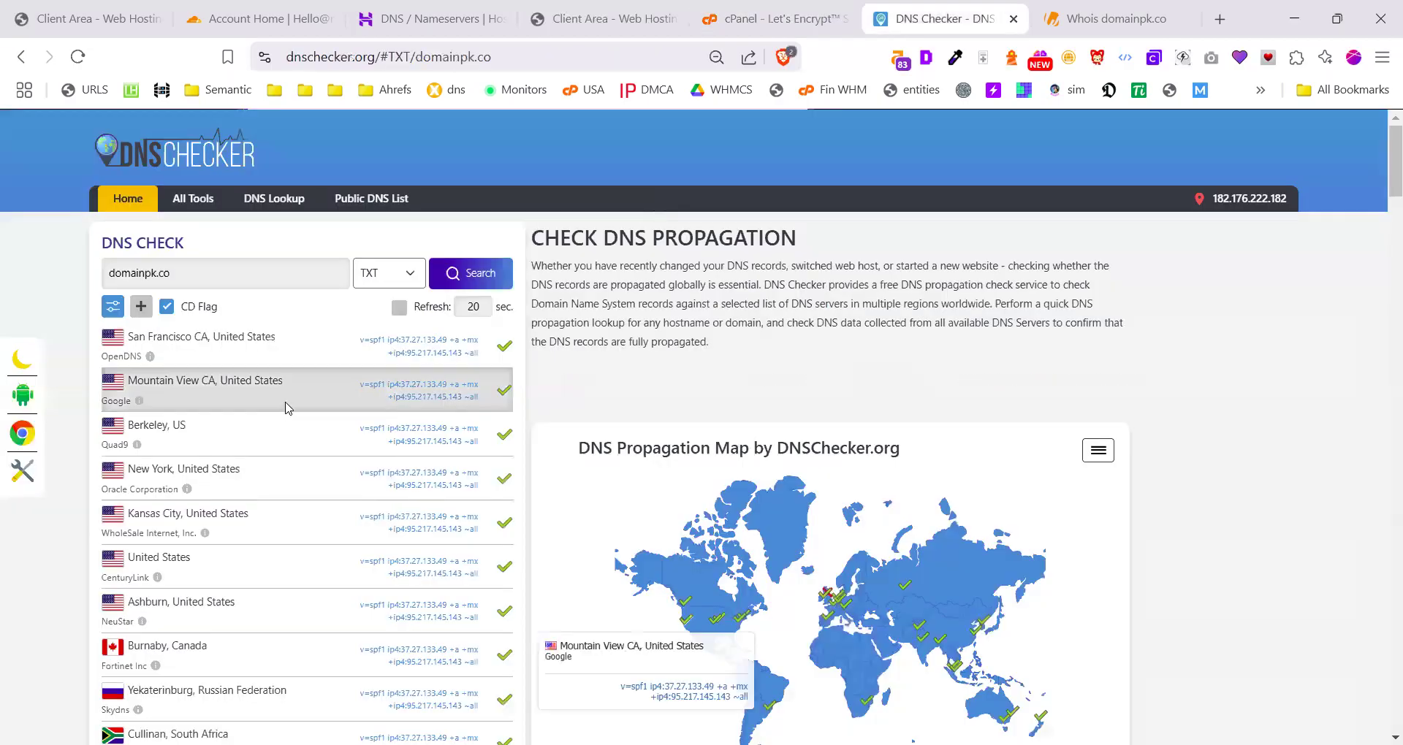
{"action": "scroll", "coordinate": [358, 475], "scroll_direction": "down", "scroll_amount": 4}
{"action": "scroll", "coordinate": [374, 502], "scroll_direction": "up", "scroll_amount": 4}
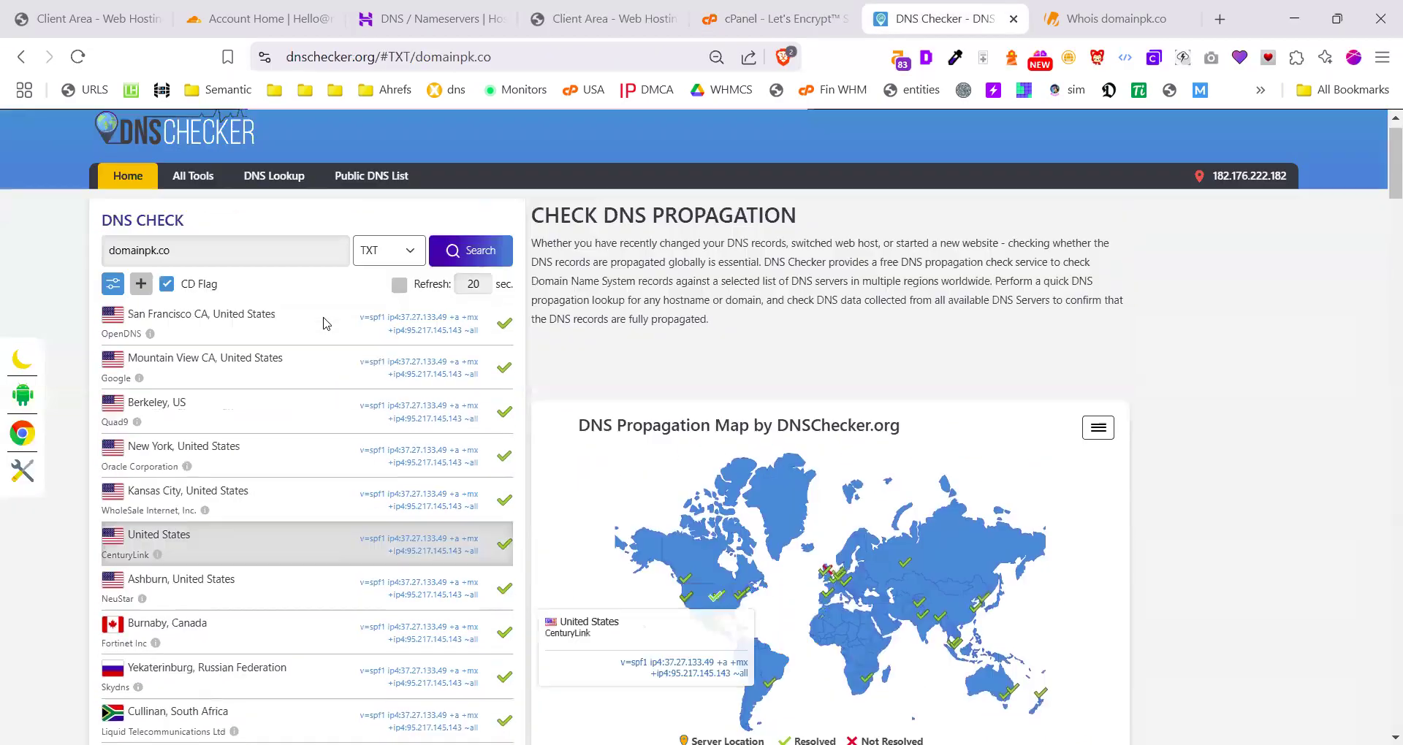
{"action": "left_click", "coordinate": [709, 8]}
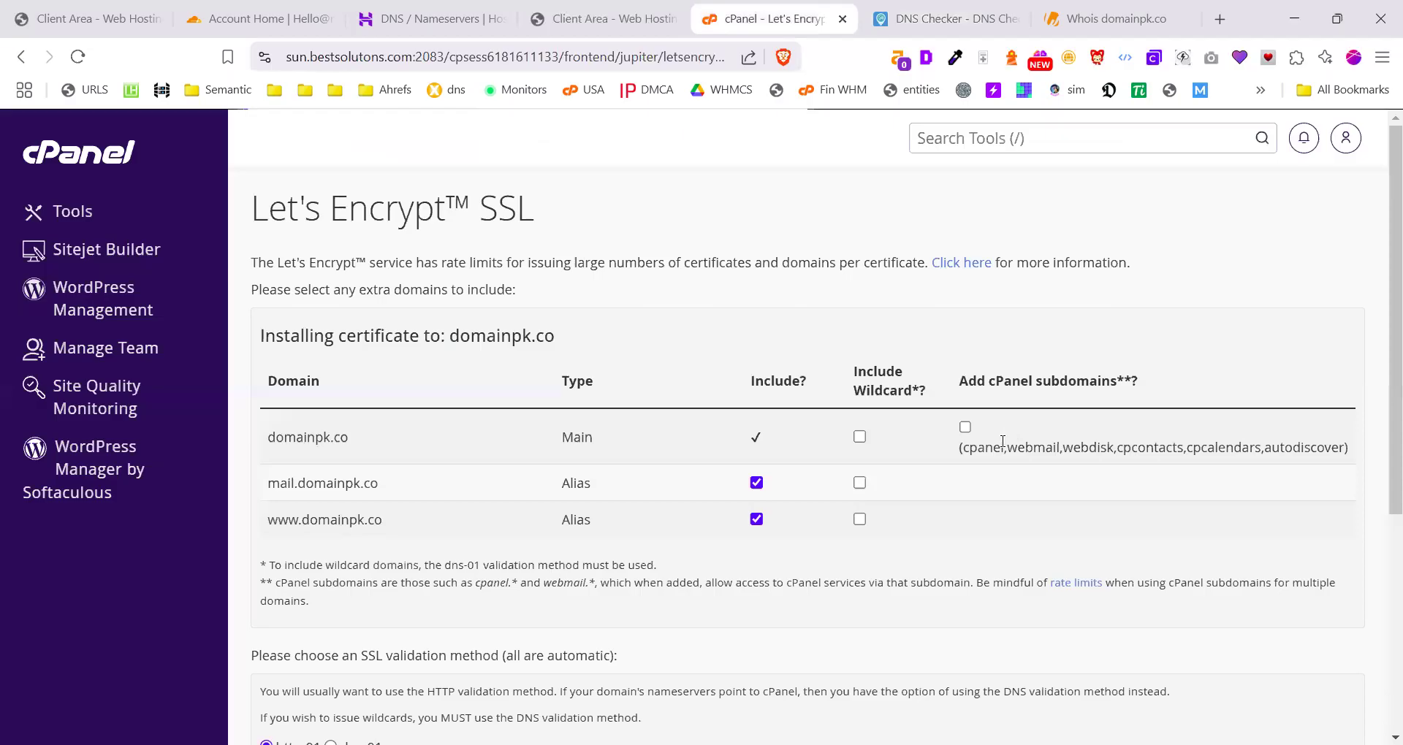
{"action": "left_click", "coordinate": [965, 428]}
{"action": "left_click_drag", "start_coordinate": [959, 381], "coordinate": [1123, 382]}
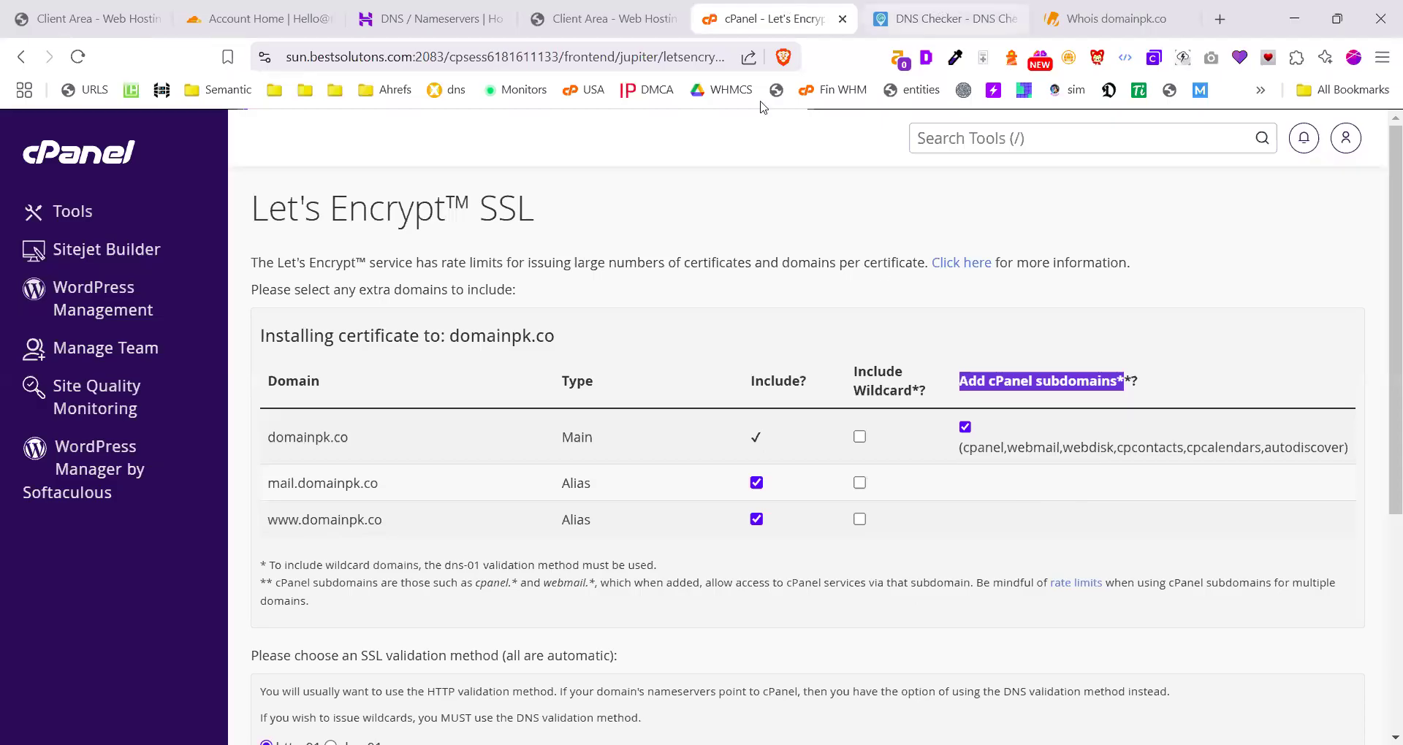
{"action": "left_click_drag", "start_coordinate": [962, 448], "coordinate": [1021, 448]}
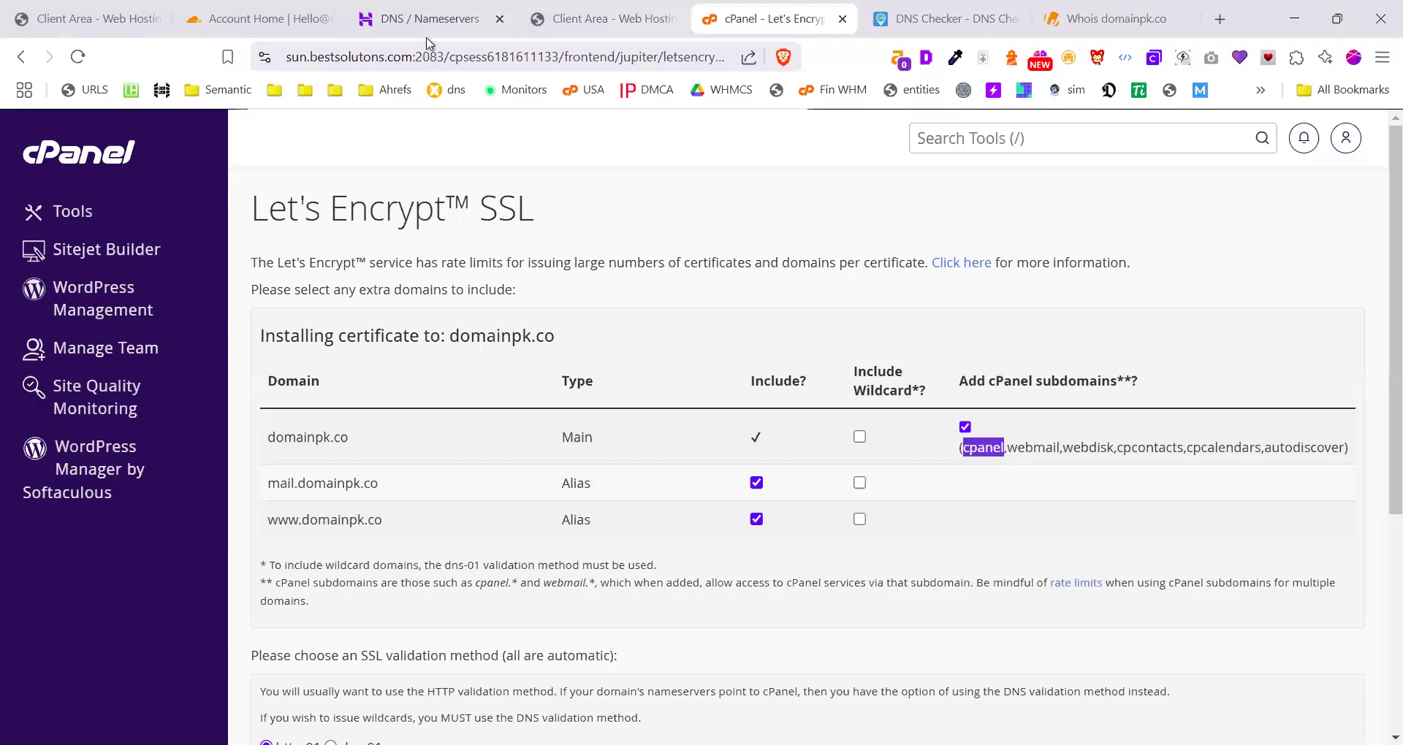
{"action": "left_click", "coordinate": [1016, 447]}
{"action": "scroll", "coordinate": [983, 422], "scroll_direction": "down", "scroll_amount": 4}
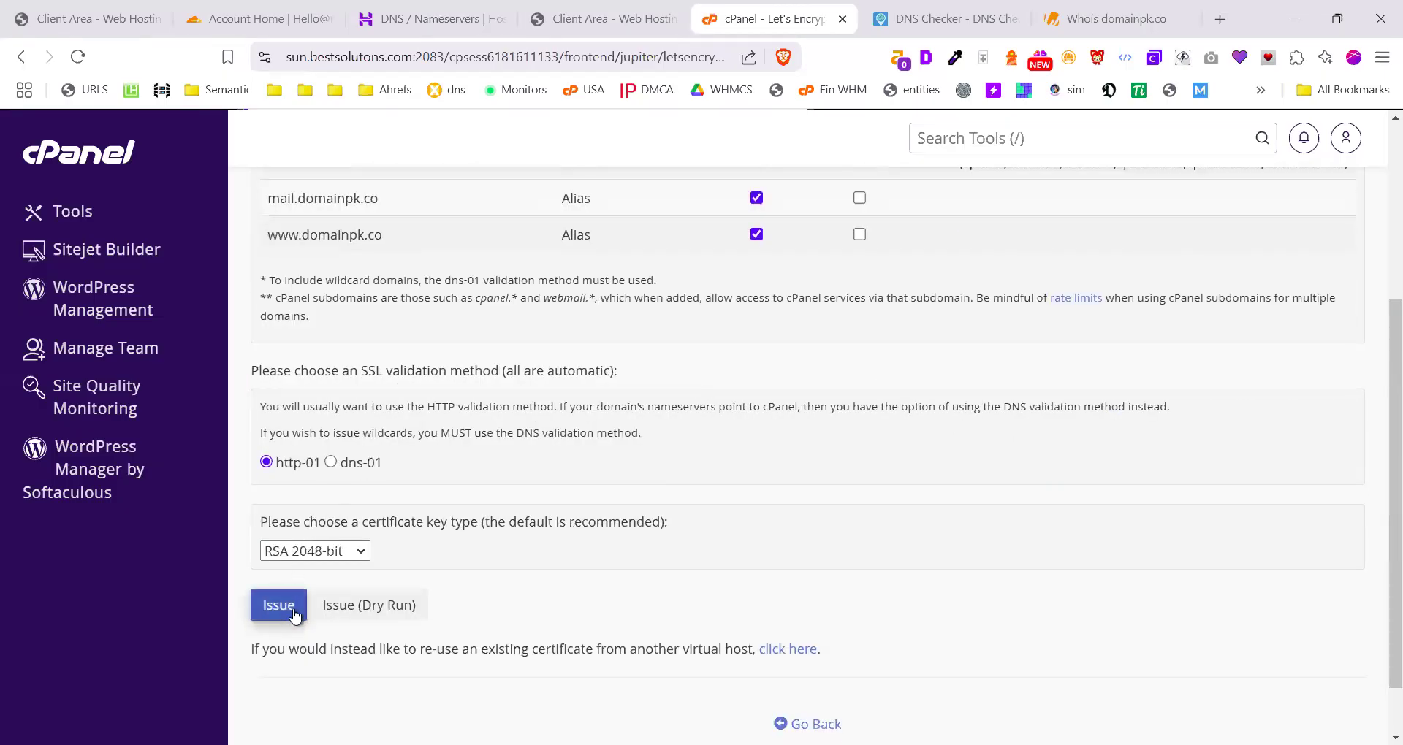
{"action": "scroll", "coordinate": [852, 292], "scroll_direction": "up", "scroll_amount": 4}
{"action": "scroll", "coordinate": [896, 457], "scroll_direction": "down", "scroll_amount": 4}
{"action": "scroll", "coordinate": [760, 409], "scroll_direction": "up", "scroll_amount": 4}
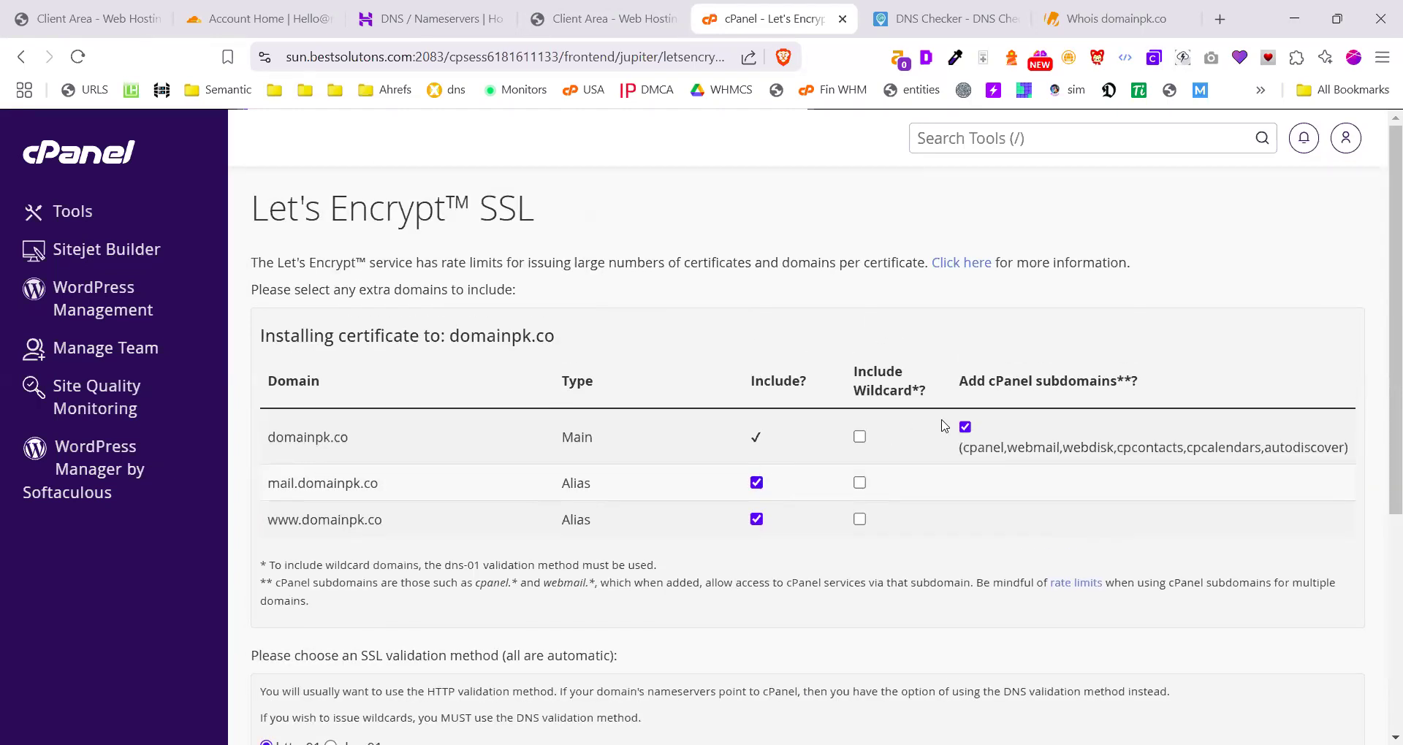
{"action": "left_click_drag", "start_coordinate": [960, 380], "coordinate": [1129, 396]}
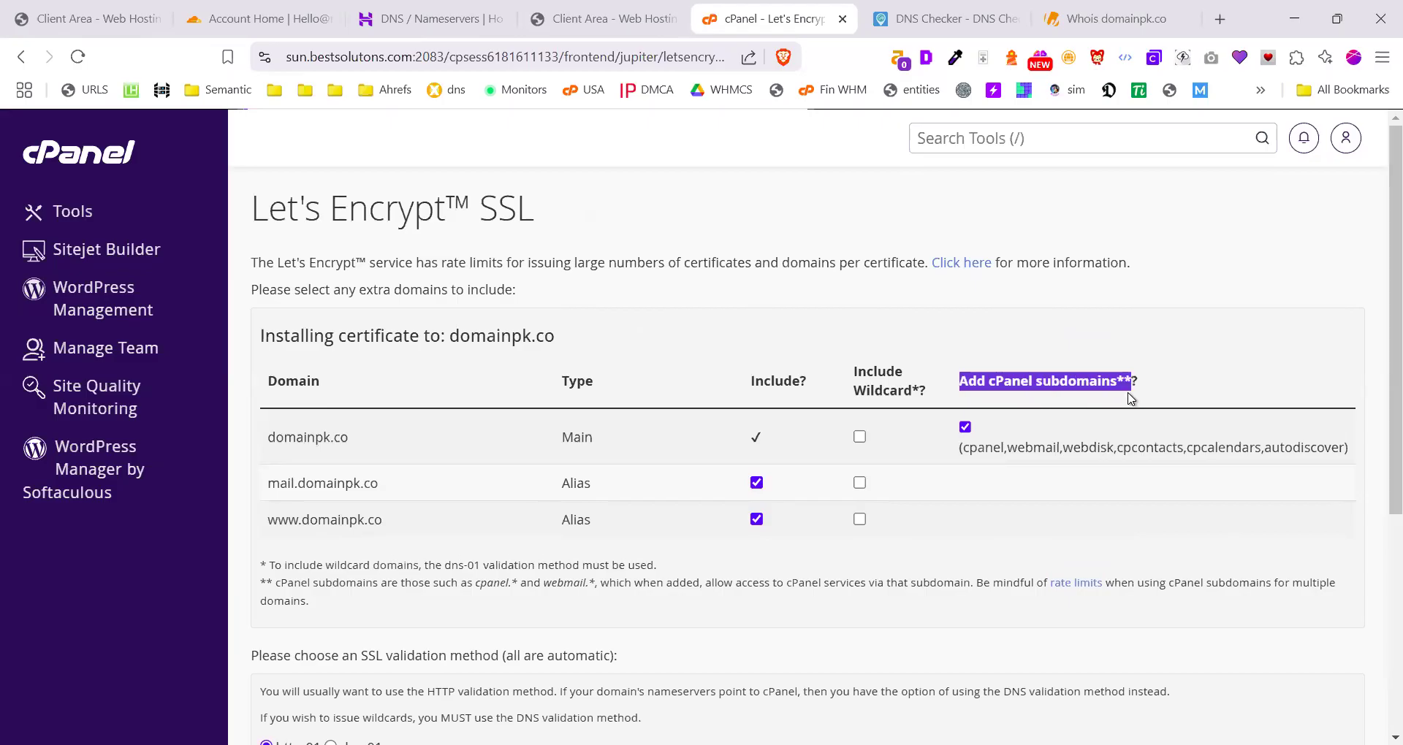
{"action": "scroll", "coordinate": [1130, 399], "scroll_direction": "down", "scroll_amount": 5}
{"action": "left_click", "coordinate": [280, 537]}
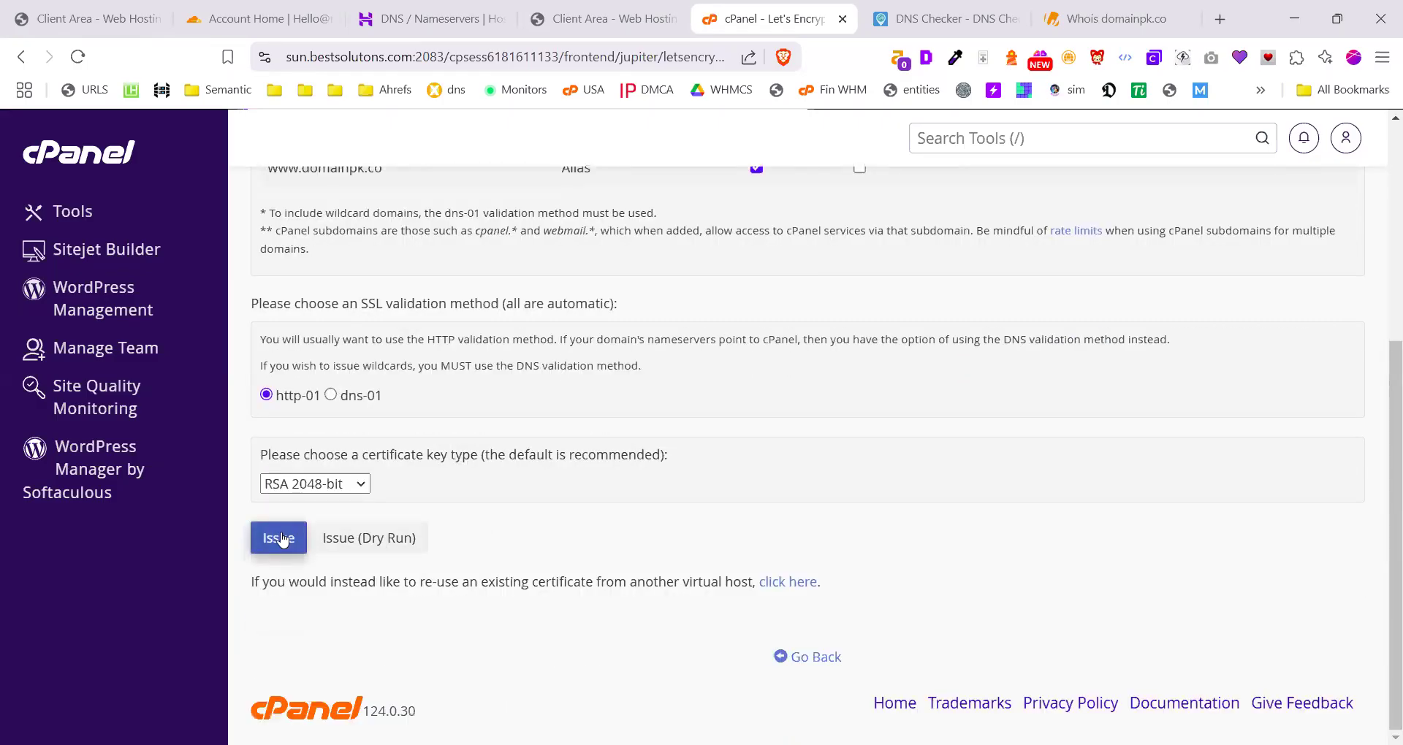
{"action": "scroll", "coordinate": [464, 545], "scroll_direction": "up", "scroll_amount": 5}
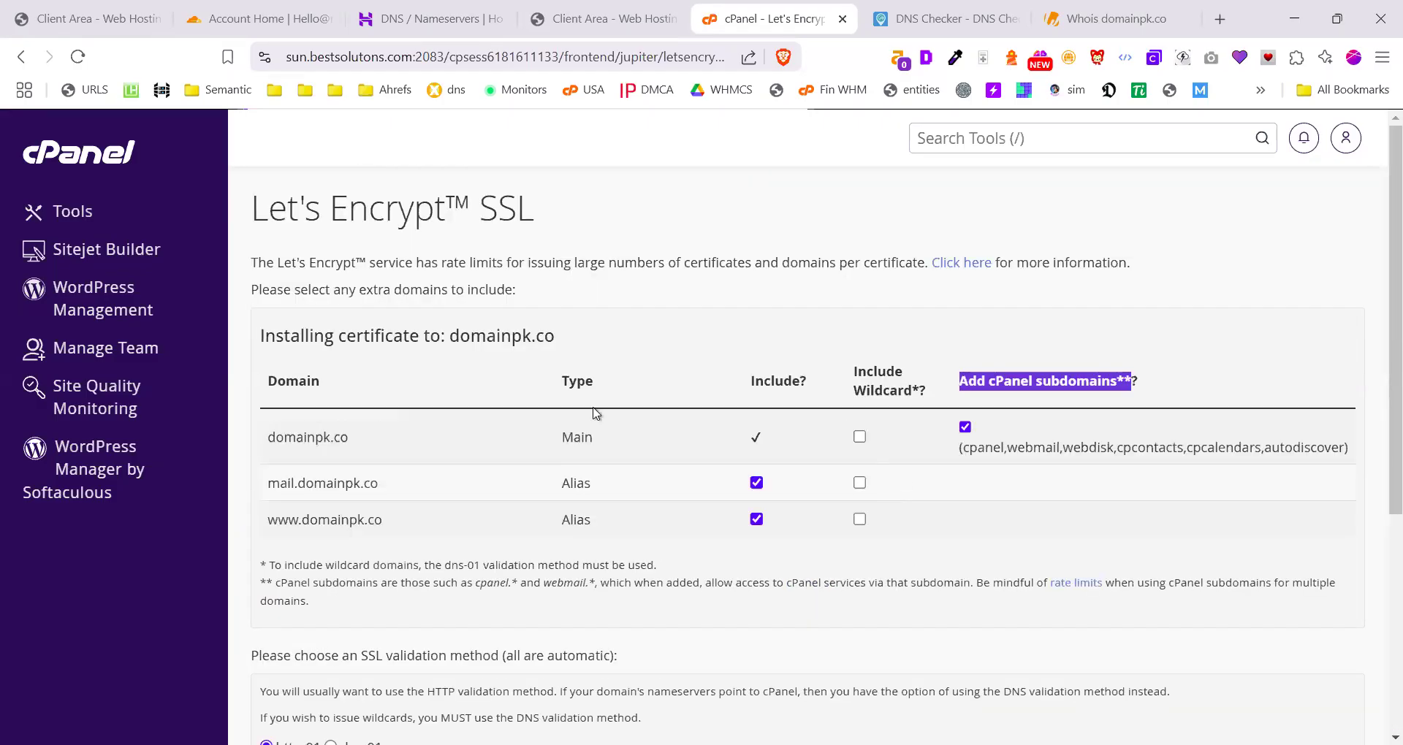
{"action": "left_click", "coordinate": [965, 427]}
Step: Search tools for 'ssl' and reopen Lets Encrypt SSL, showing domainpk.co's certificate Installed until 11 May 2025
{"action": "left_click", "coordinate": [81, 213]}
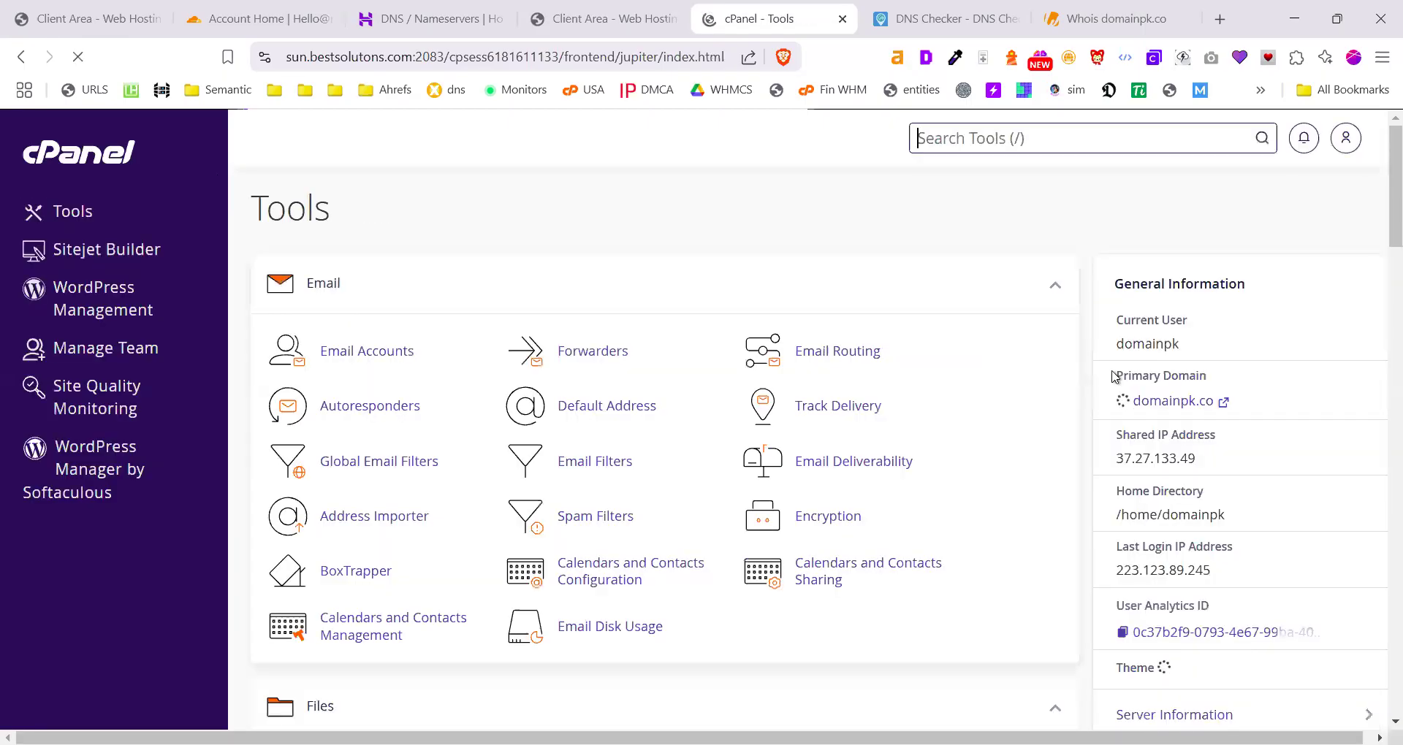
{"action": "left_click_drag", "start_coordinate": [1114, 377], "coordinate": [1213, 380]}
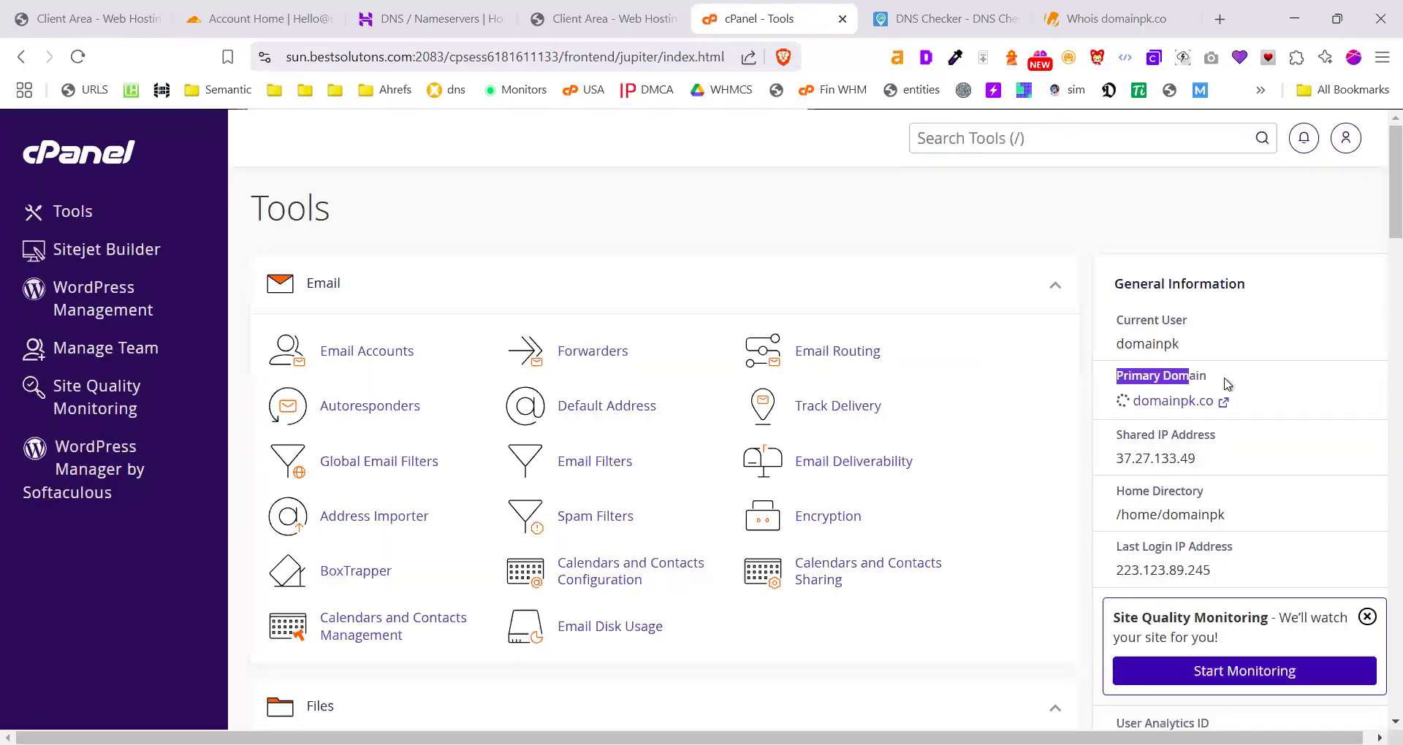
{"action": "left_click", "coordinate": [1029, 143]}
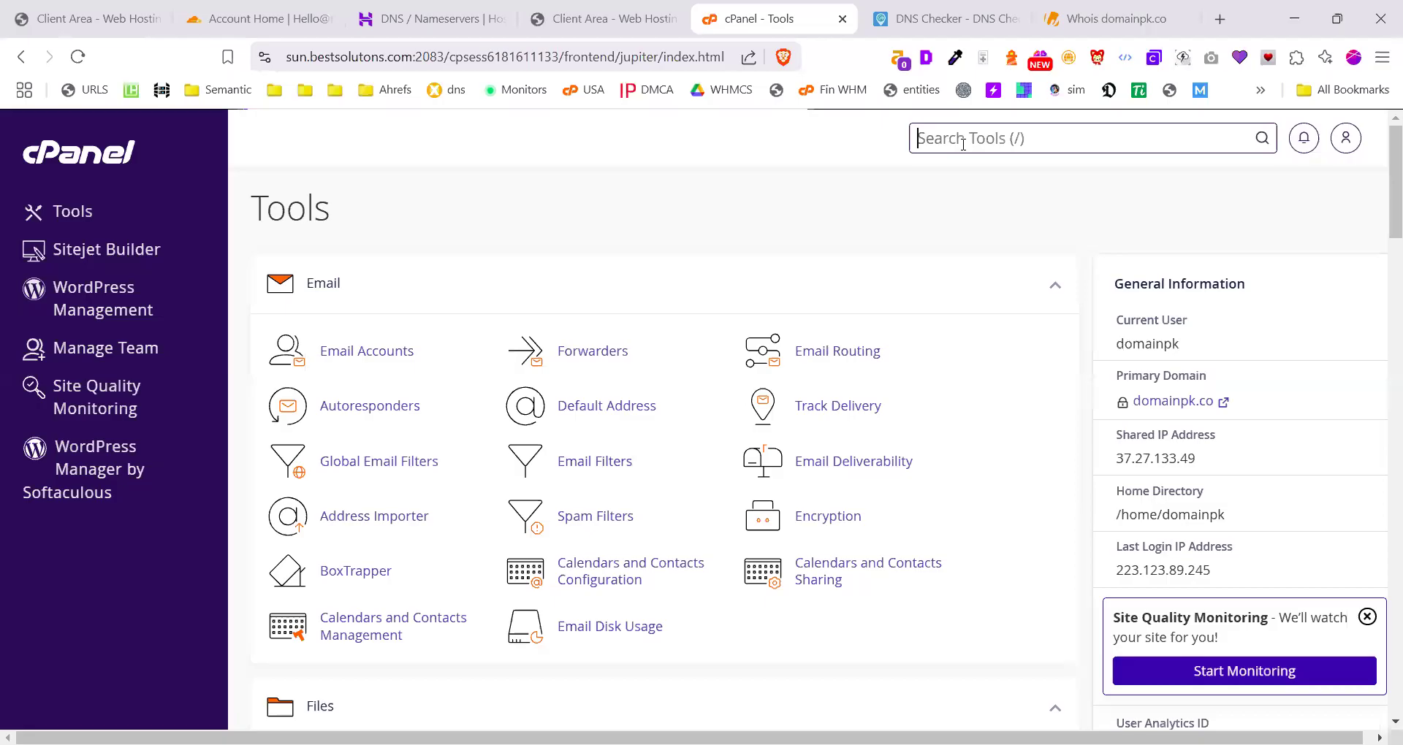
{"action": "type", "text": "ssl"}
{"action": "left_click", "coordinate": [942, 245]}
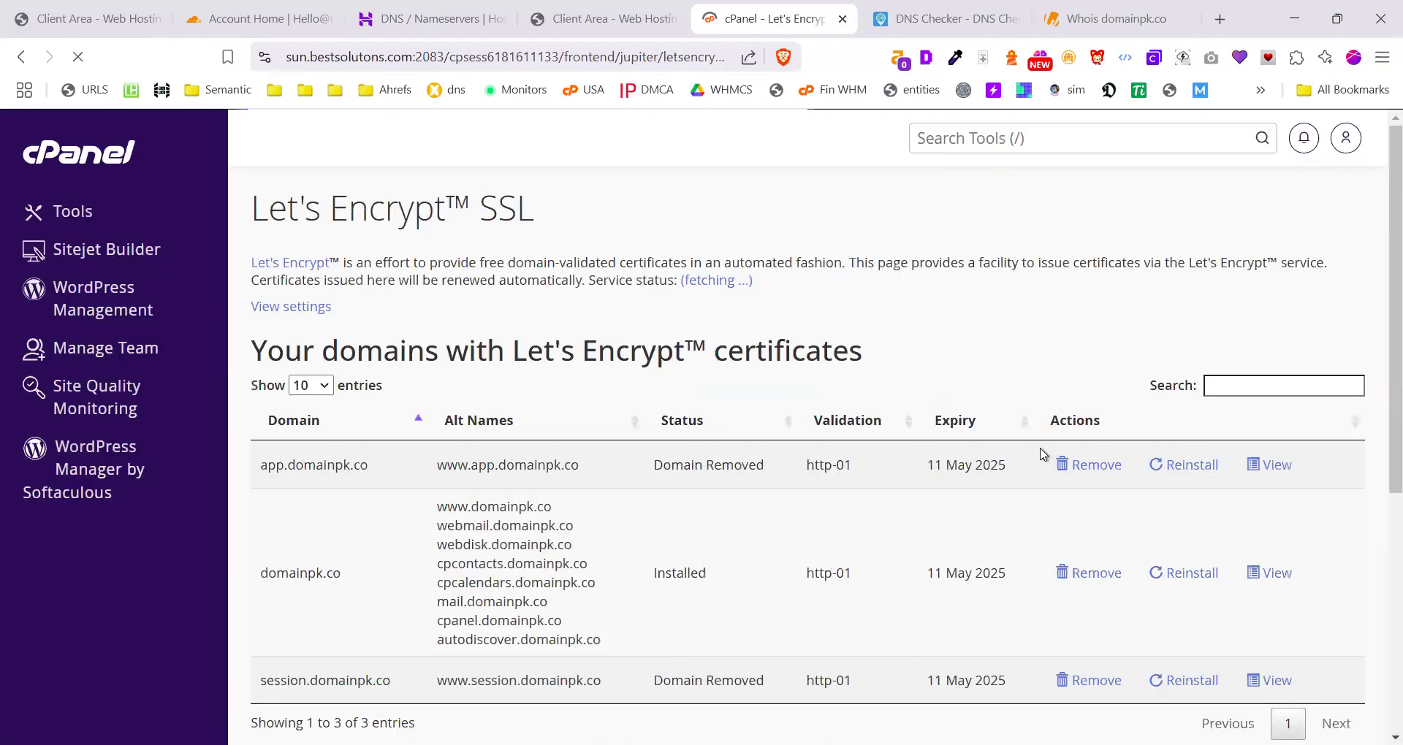
{"action": "scroll", "coordinate": [983, 489], "scroll_direction": "down", "scroll_amount": 5}
{"action": "left_click", "coordinate": [1092, 506]}
{"action": "scroll", "coordinate": [974, 367], "scroll_direction": "down", "scroll_amount": 1}
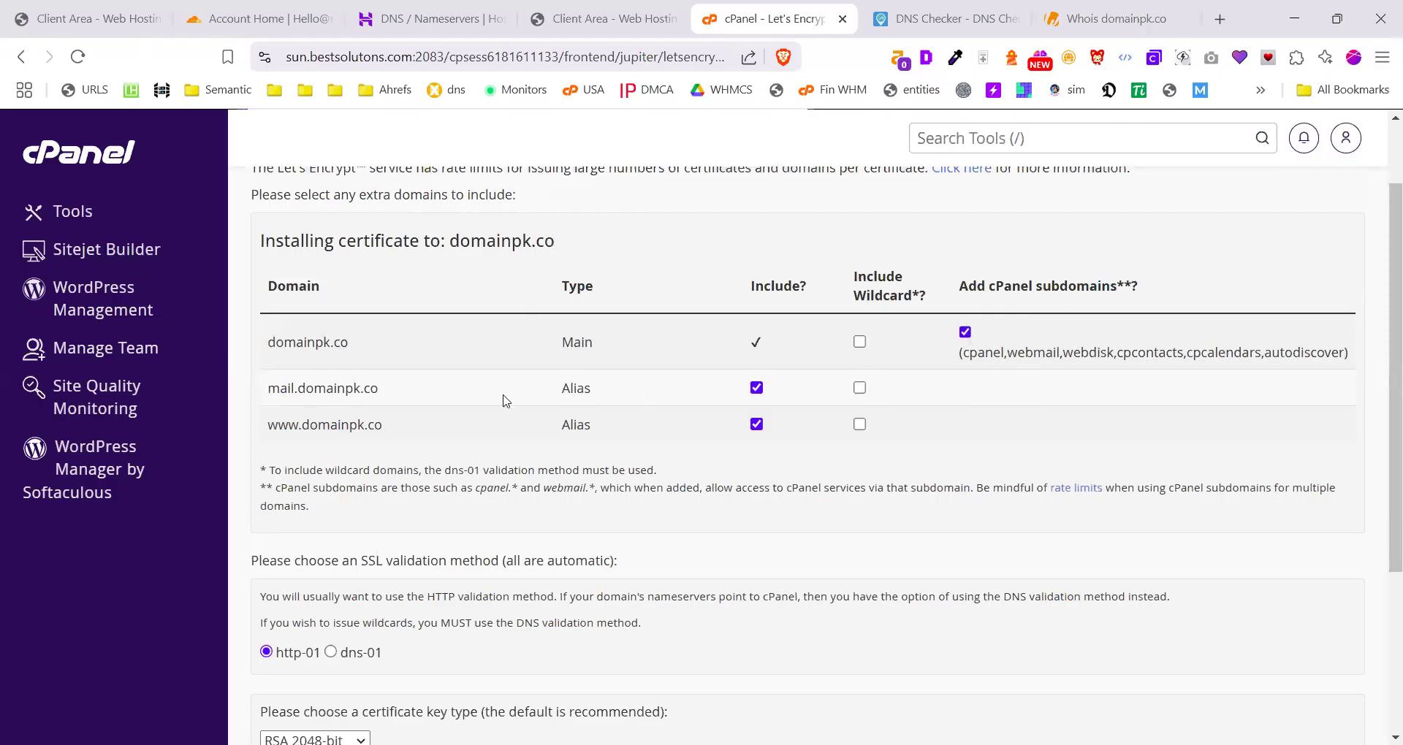
{"action": "scroll", "coordinate": [501, 397], "scroll_direction": "down", "scroll_amount": 3}
{"action": "scroll", "coordinate": [501, 461], "scroll_direction": "up", "scroll_amount": 4}
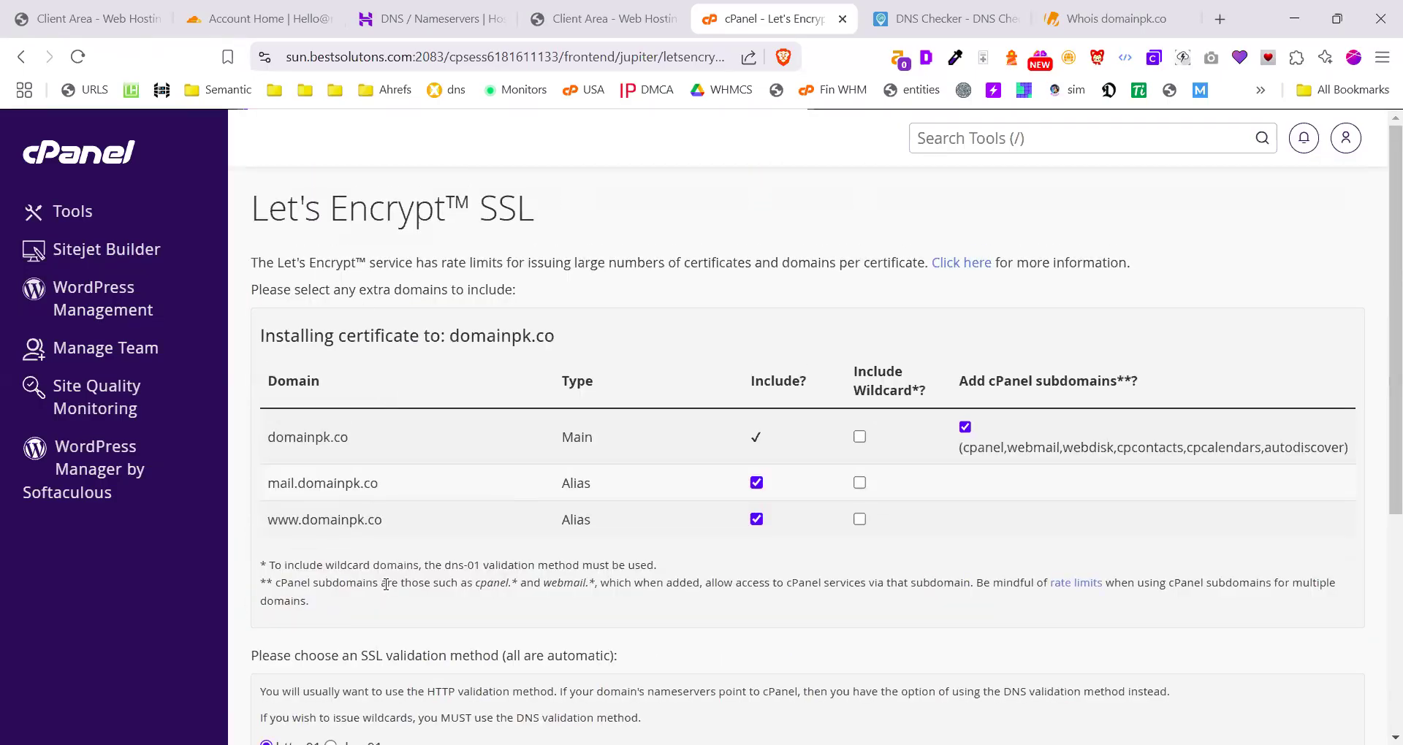
{"action": "scroll", "coordinate": [386, 584], "scroll_direction": "down", "scroll_amount": 3}
{"action": "scroll", "coordinate": [989, 322], "scroll_direction": "up", "scroll_amount": 4}
{"action": "left_click", "coordinate": [966, 428]}
{"action": "scroll", "coordinate": [886, 435], "scroll_direction": "down", "scroll_amount": 4}
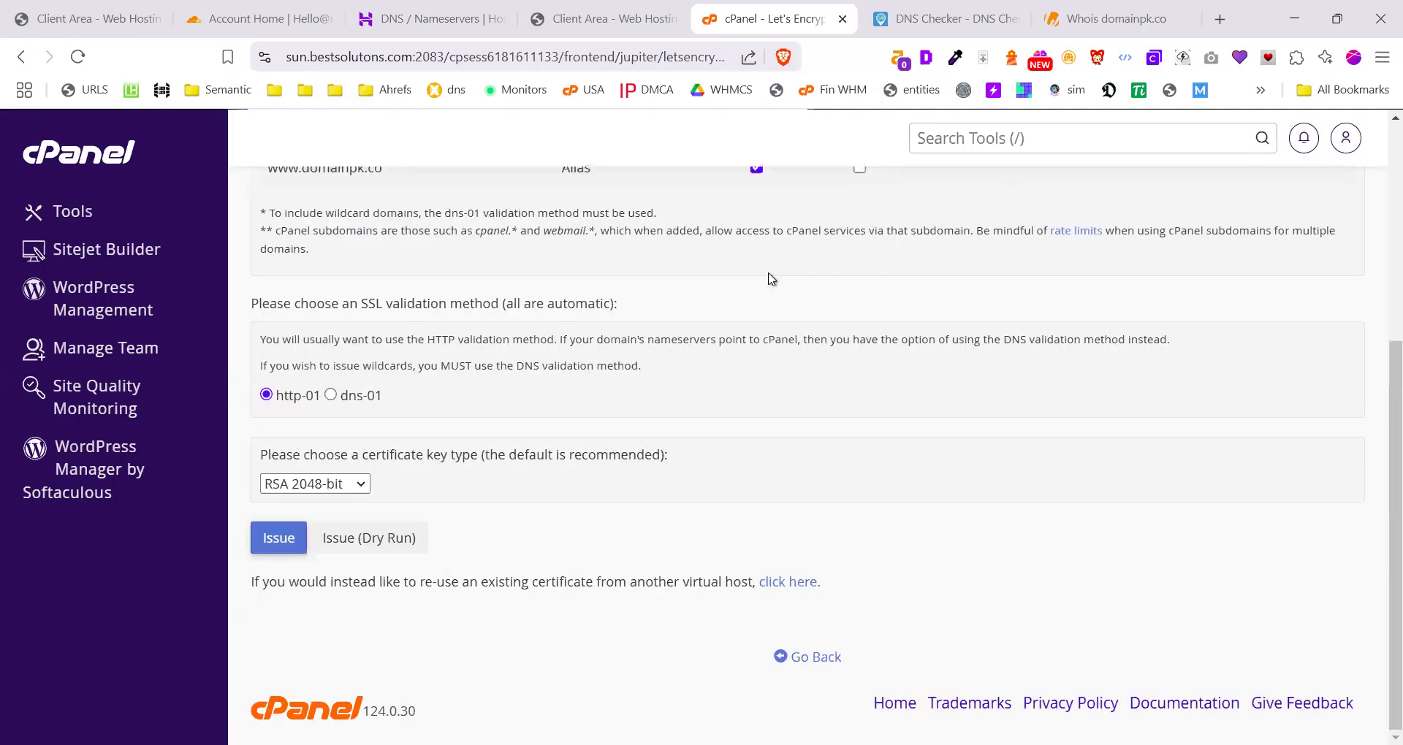
{"action": "scroll", "coordinate": [277, 545], "scroll_direction": "up", "scroll_amount": 4}
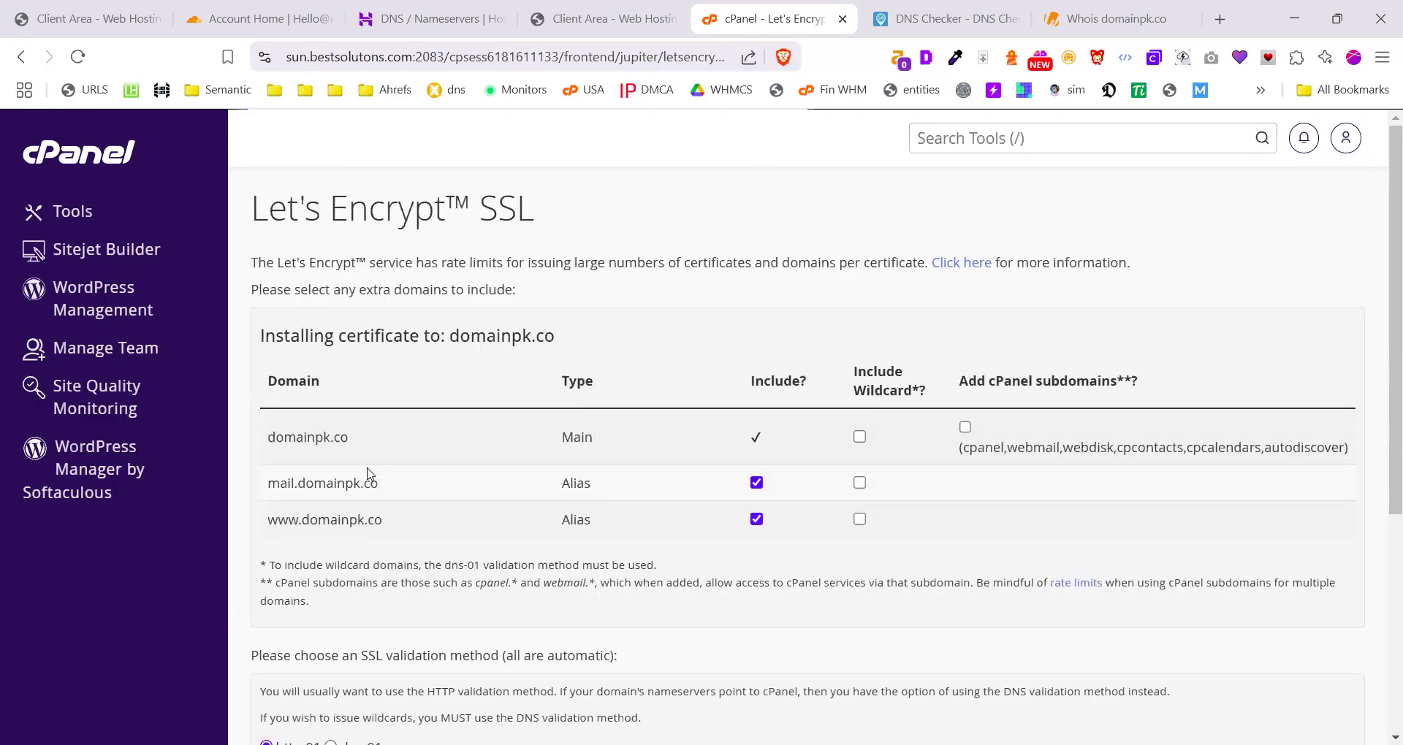
{"action": "scroll", "coordinate": [549, 437], "scroll_direction": "down", "scroll_amount": 5}
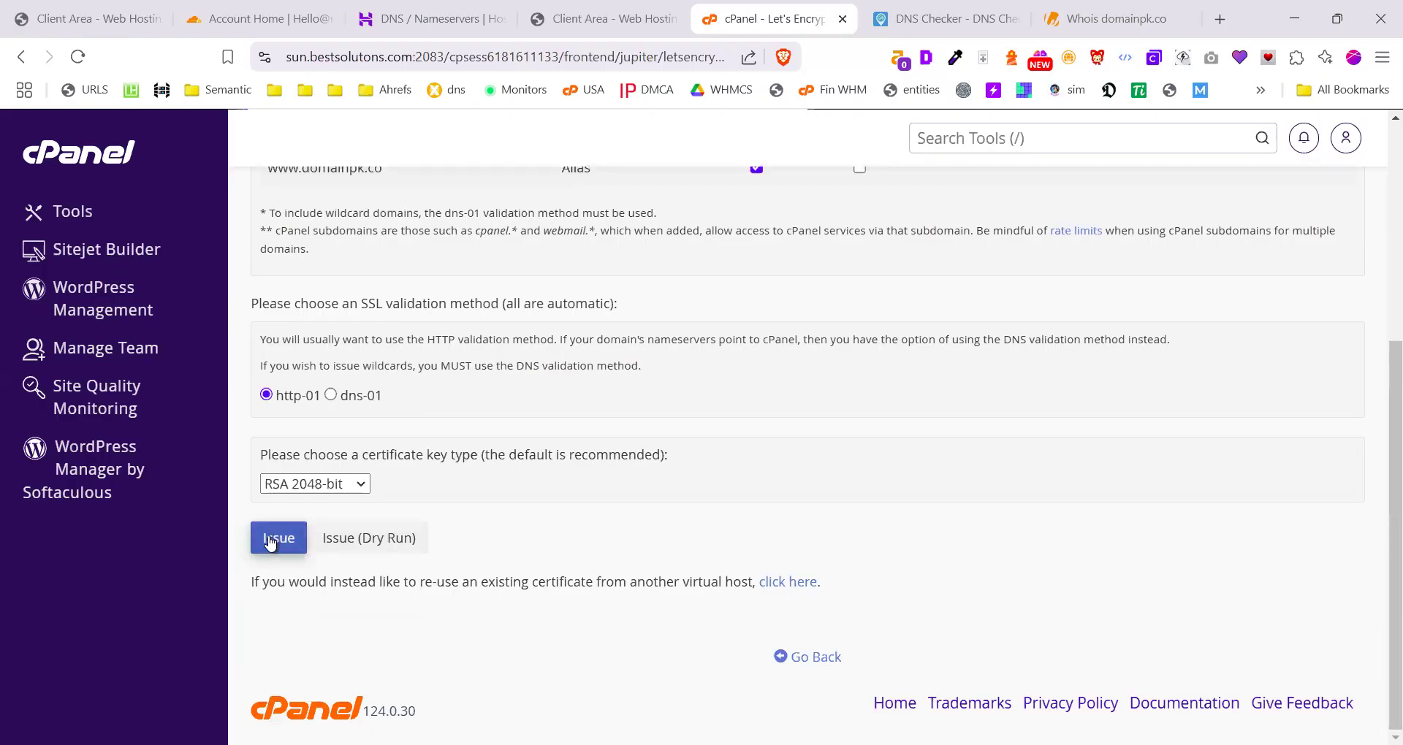
{"action": "scroll", "coordinate": [336, 537], "scroll_direction": "up", "scroll_amount": 4}
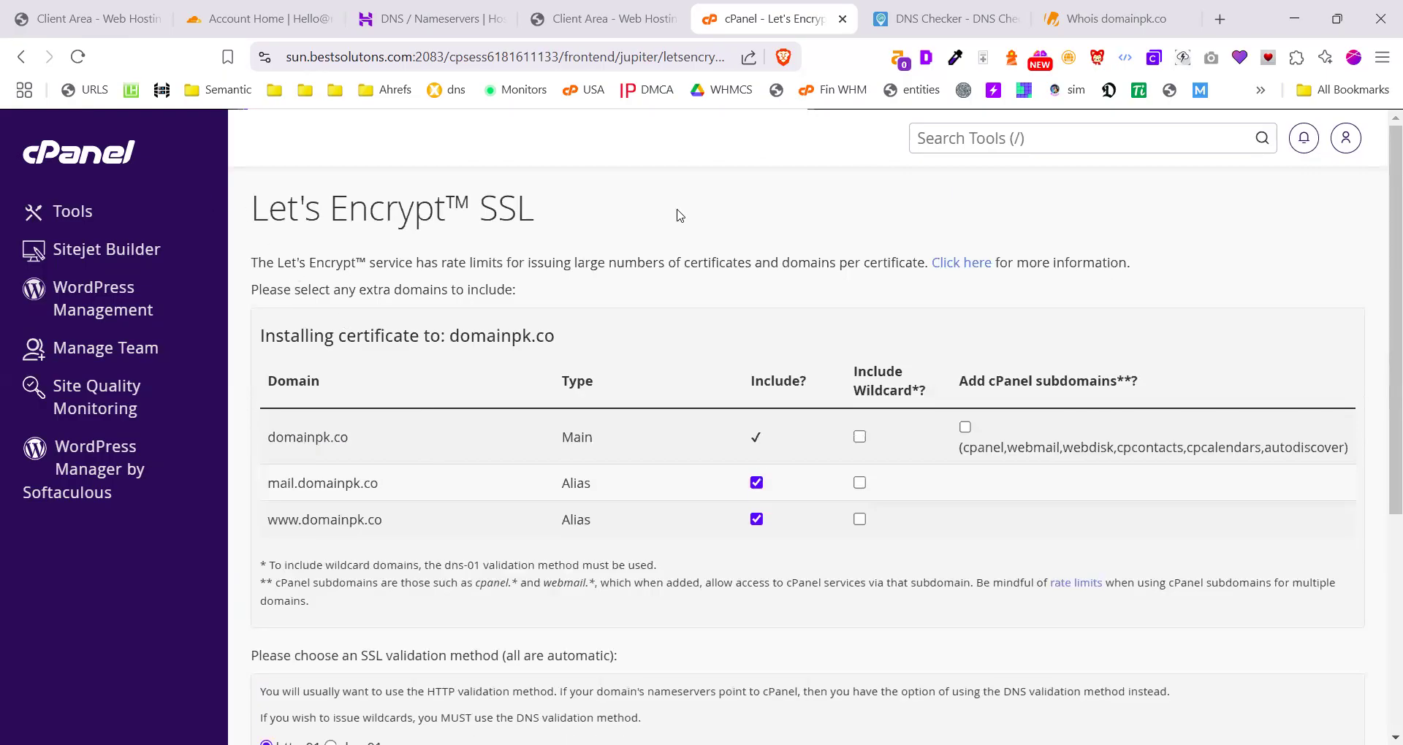
{"action": "left_click", "coordinate": [979, 137]}
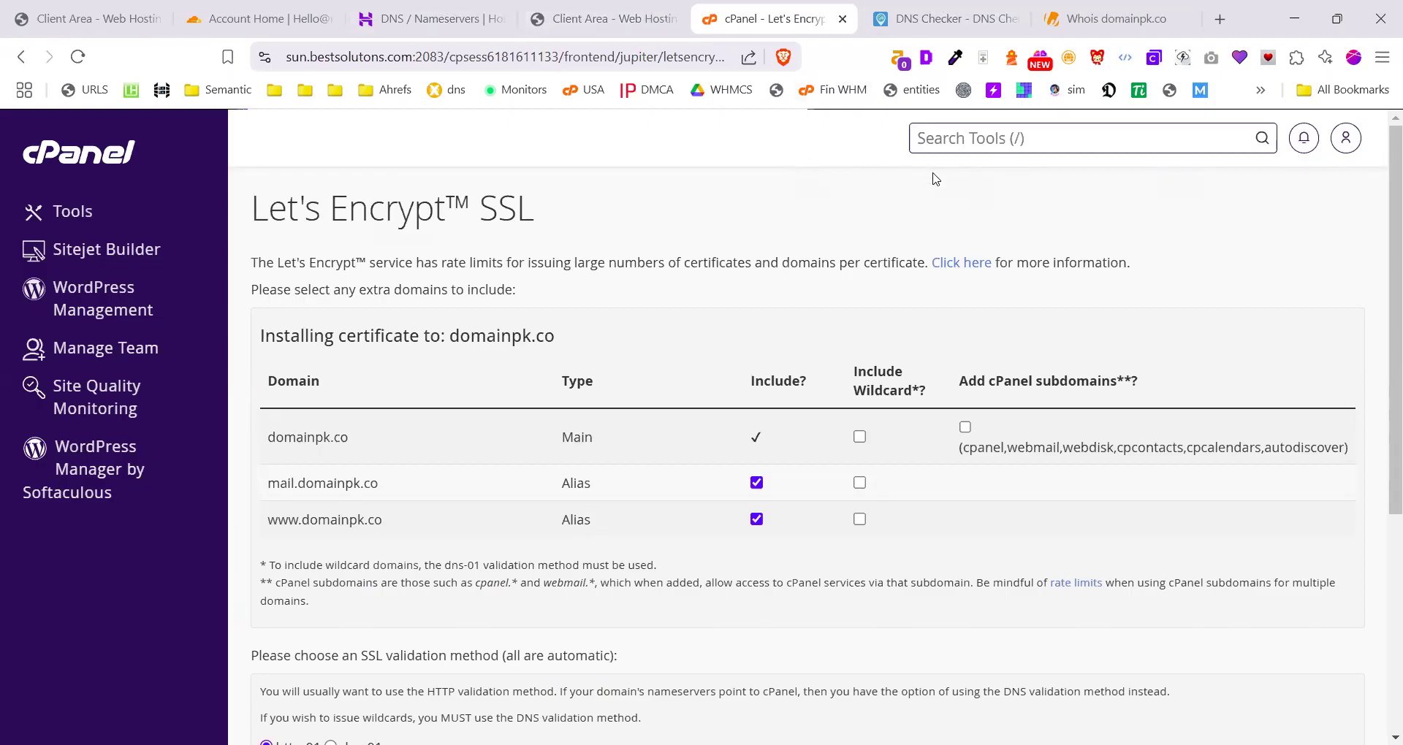
{"action": "type", "text": "php"}
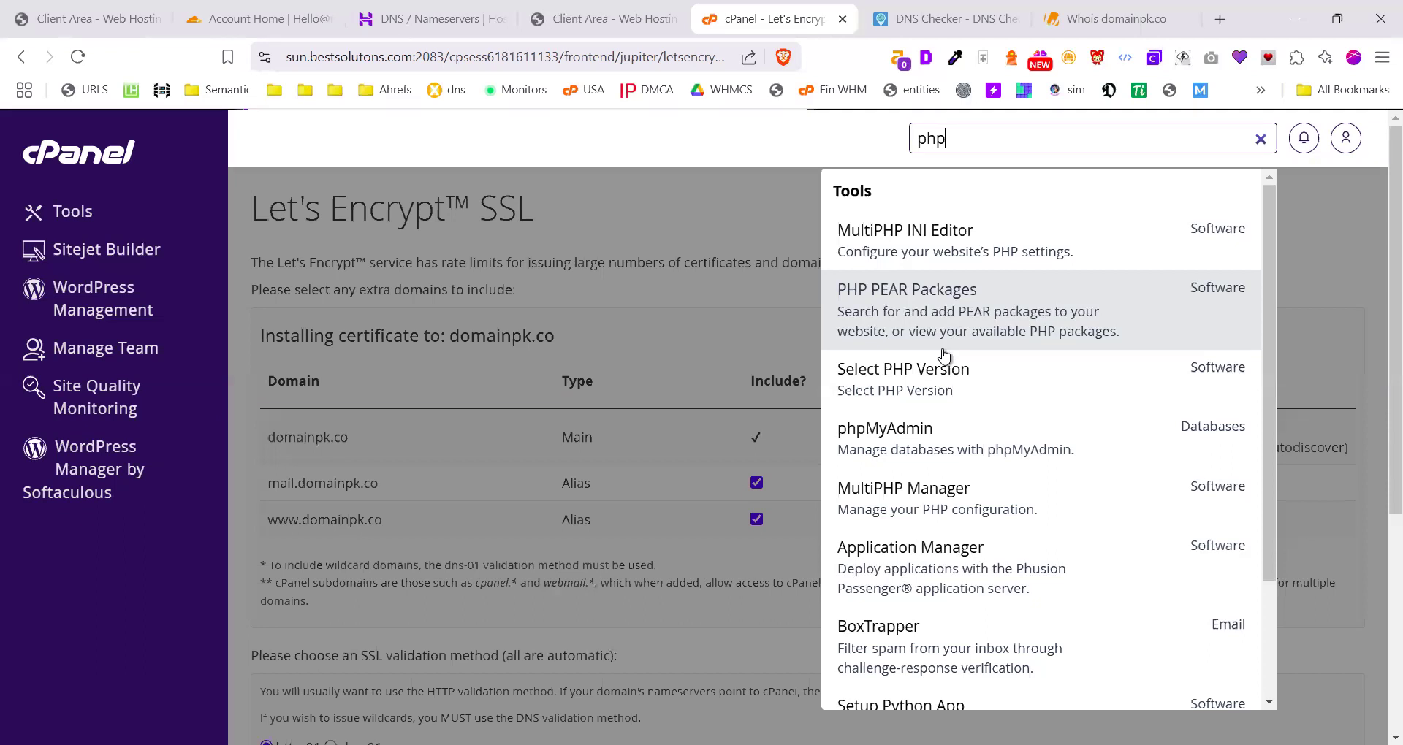
Step: Open the Select PHP Version tool for domainpk.co
{"action": "left_click", "coordinate": [932, 398]}
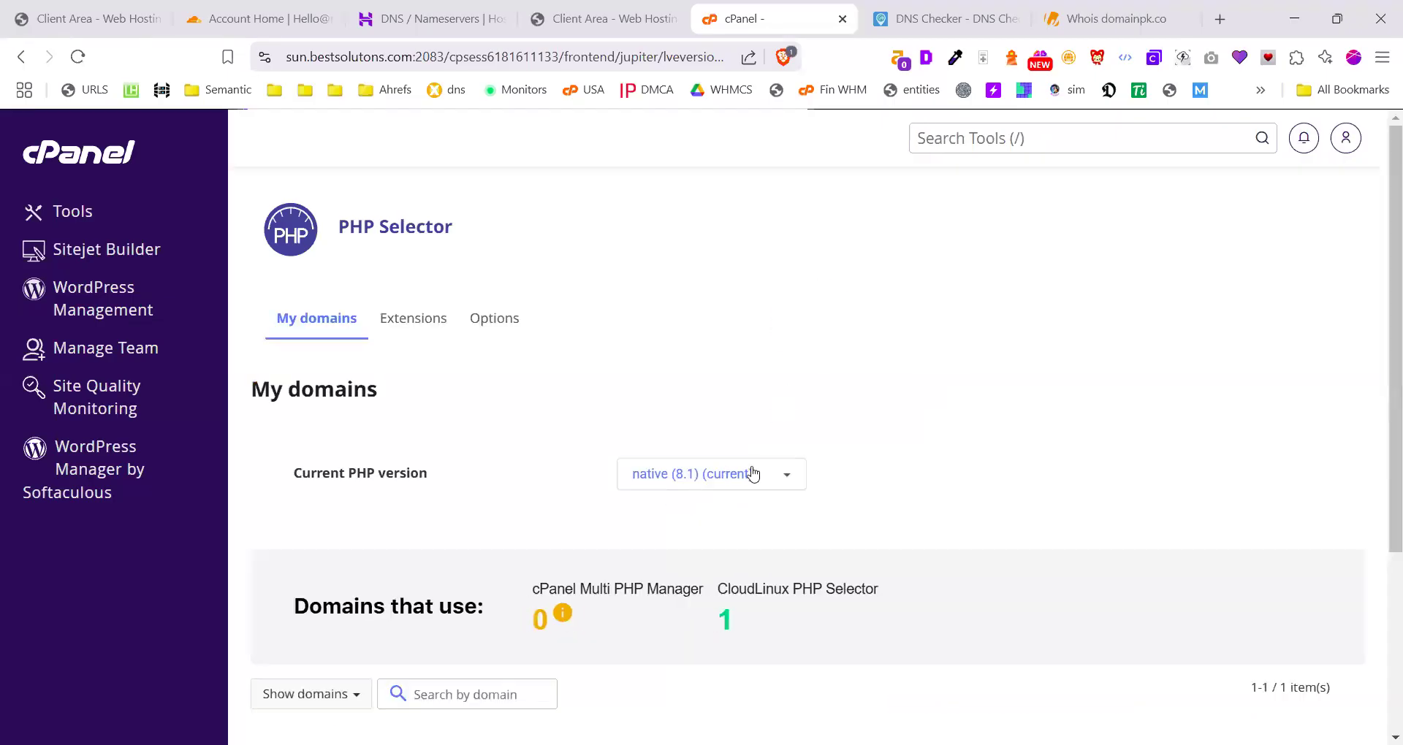
{"action": "scroll", "coordinate": [511, 420], "scroll_direction": "down", "scroll_amount": 3}
{"action": "left_click_drag", "start_coordinate": [287, 283], "coordinate": [419, 278]}
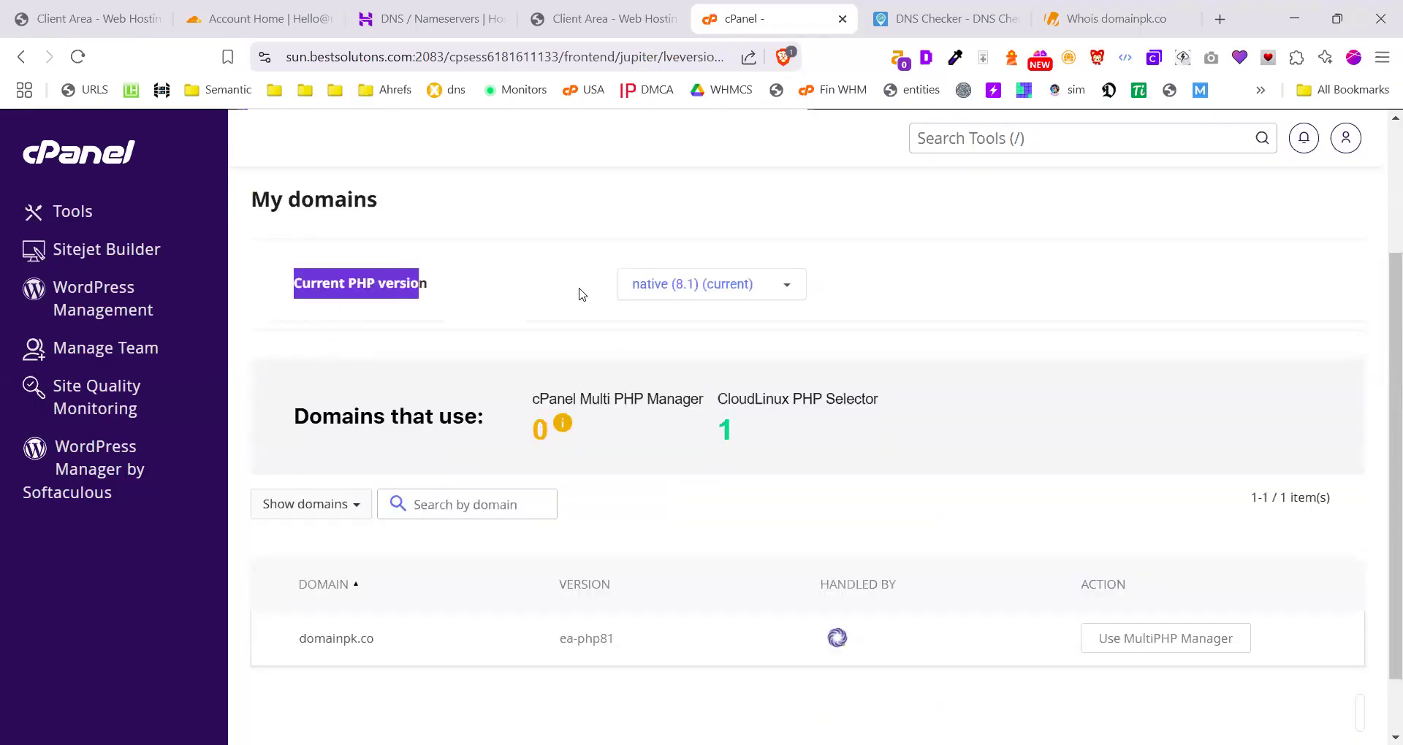
{"action": "left_click", "coordinate": [652, 303]}
Step: Pick 8.2 from the Current PHP version list after briefly choosing 8.3
{"action": "left_click", "coordinate": [706, 298]}
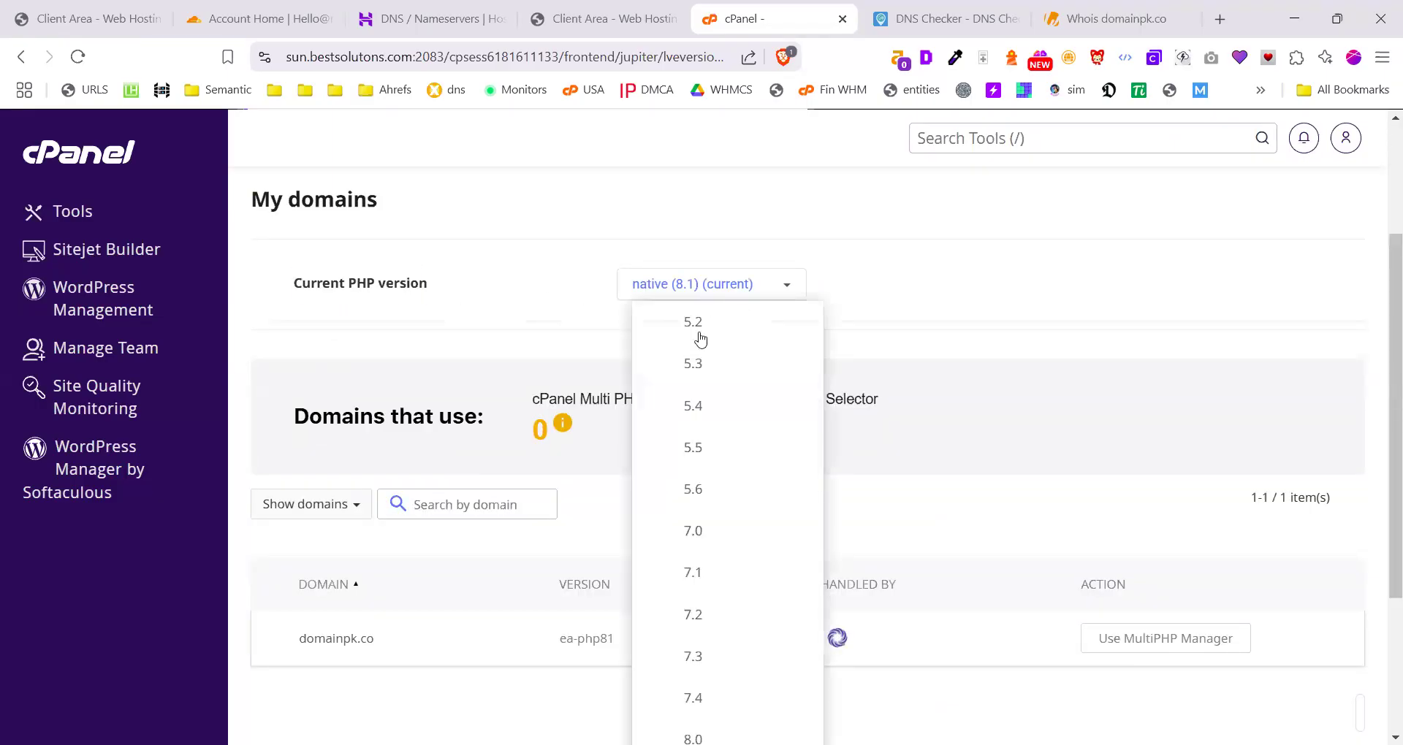
{"action": "scroll", "coordinate": [700, 339], "scroll_direction": "down", "scroll_amount": 3}
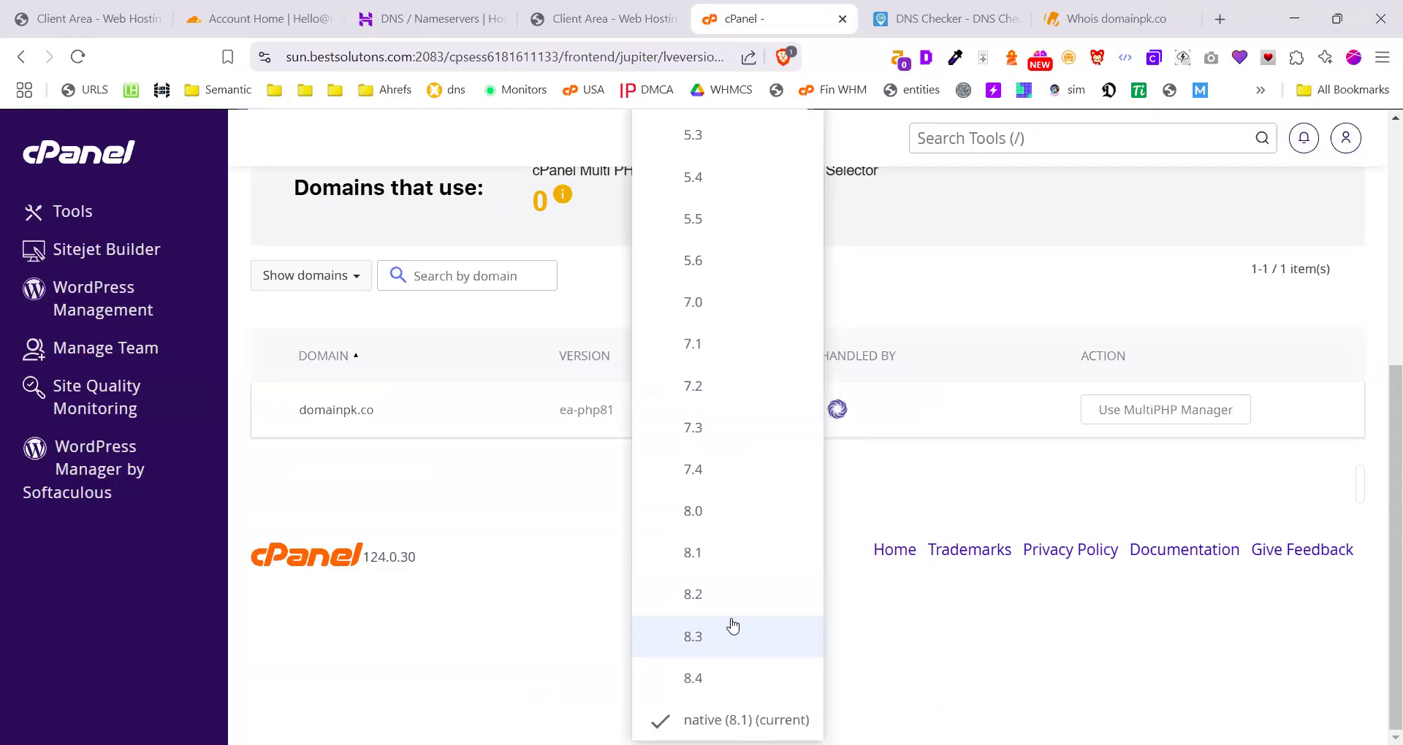
{"action": "left_click", "coordinate": [733, 627]}
{"action": "scroll", "coordinate": [723, 467], "scroll_direction": "up", "scroll_amount": 2}
{"action": "left_click", "coordinate": [669, 302]}
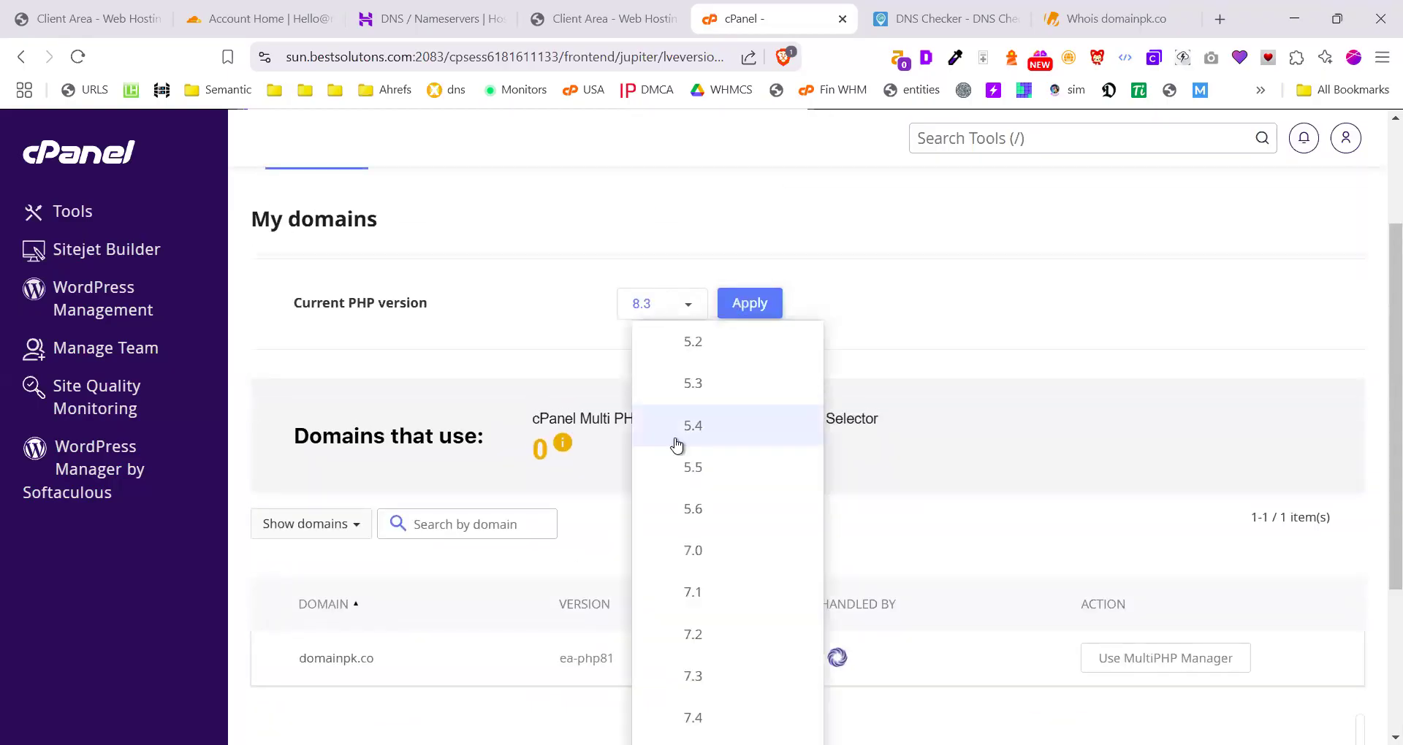
{"action": "scroll", "coordinate": [677, 445], "scroll_direction": "down", "scroll_amount": 4}
{"action": "left_click", "coordinate": [720, 595]}
{"action": "scroll", "coordinate": [738, 453], "scroll_direction": "up", "scroll_amount": 4}
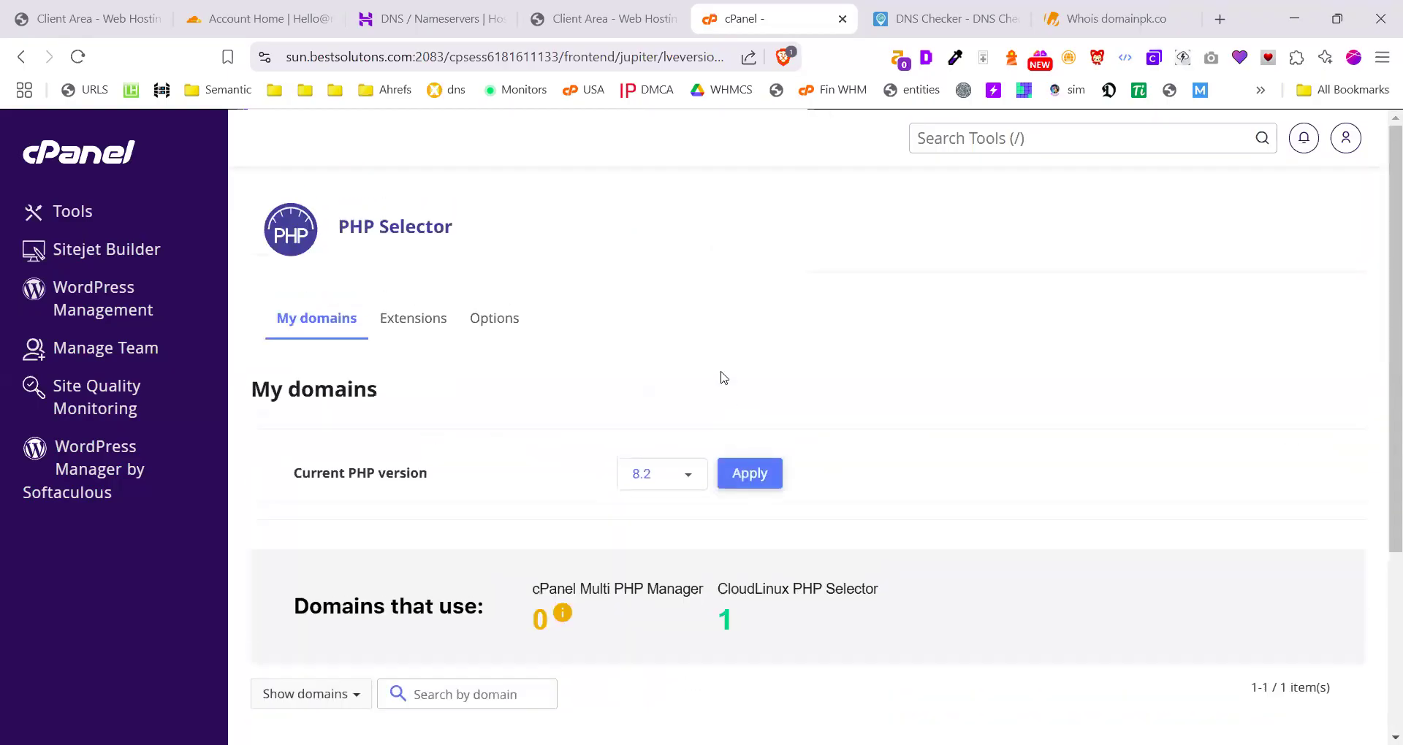
Step: Confirm 8.2 as the current PHP version and apply it
{"action": "scroll", "coordinate": [552, 309], "scroll_direction": "down", "scroll_amount": 4}
{"action": "left_click", "coordinate": [658, 216]}
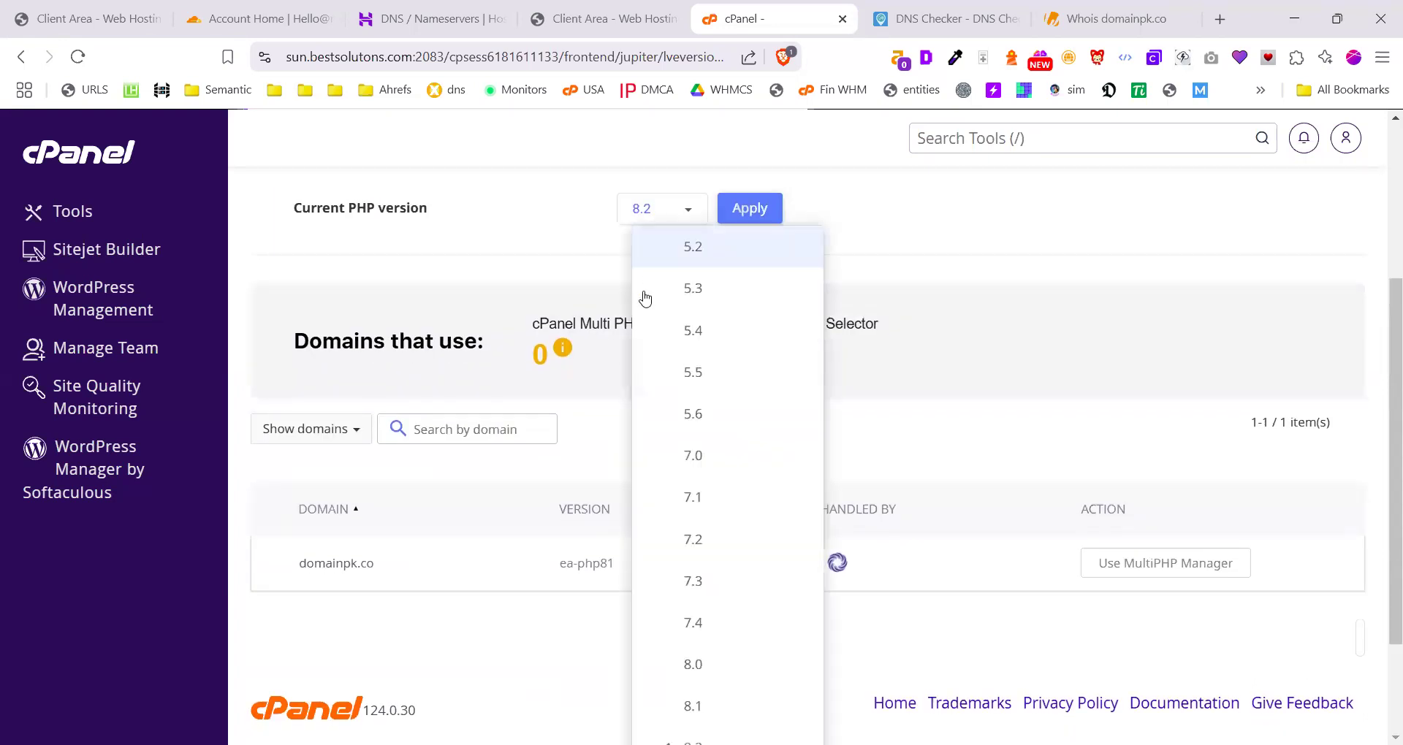
{"action": "scroll", "coordinate": [683, 461], "scroll_direction": "down", "scroll_amount": 2}
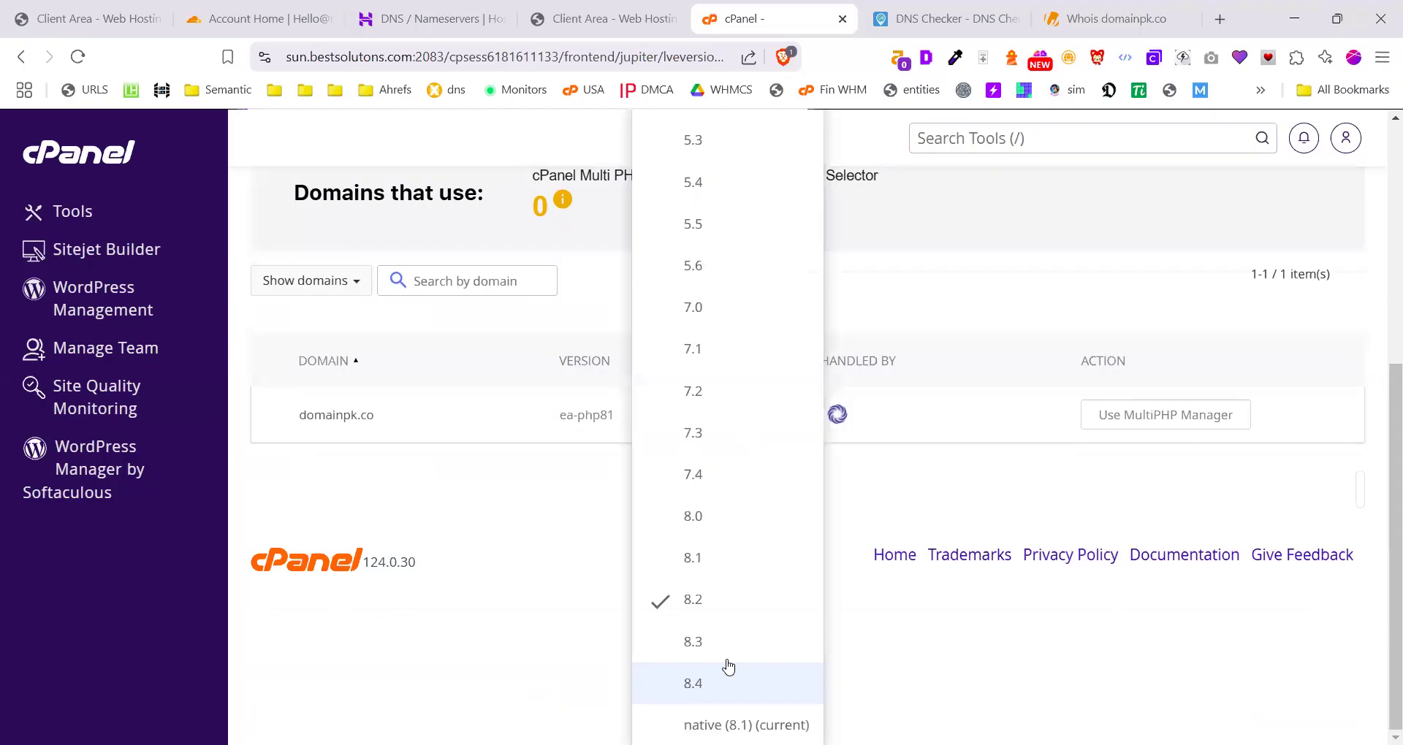
{"action": "left_click", "coordinate": [724, 612]}
{"action": "scroll", "coordinate": [739, 445], "scroll_direction": "up", "scroll_amount": 3}
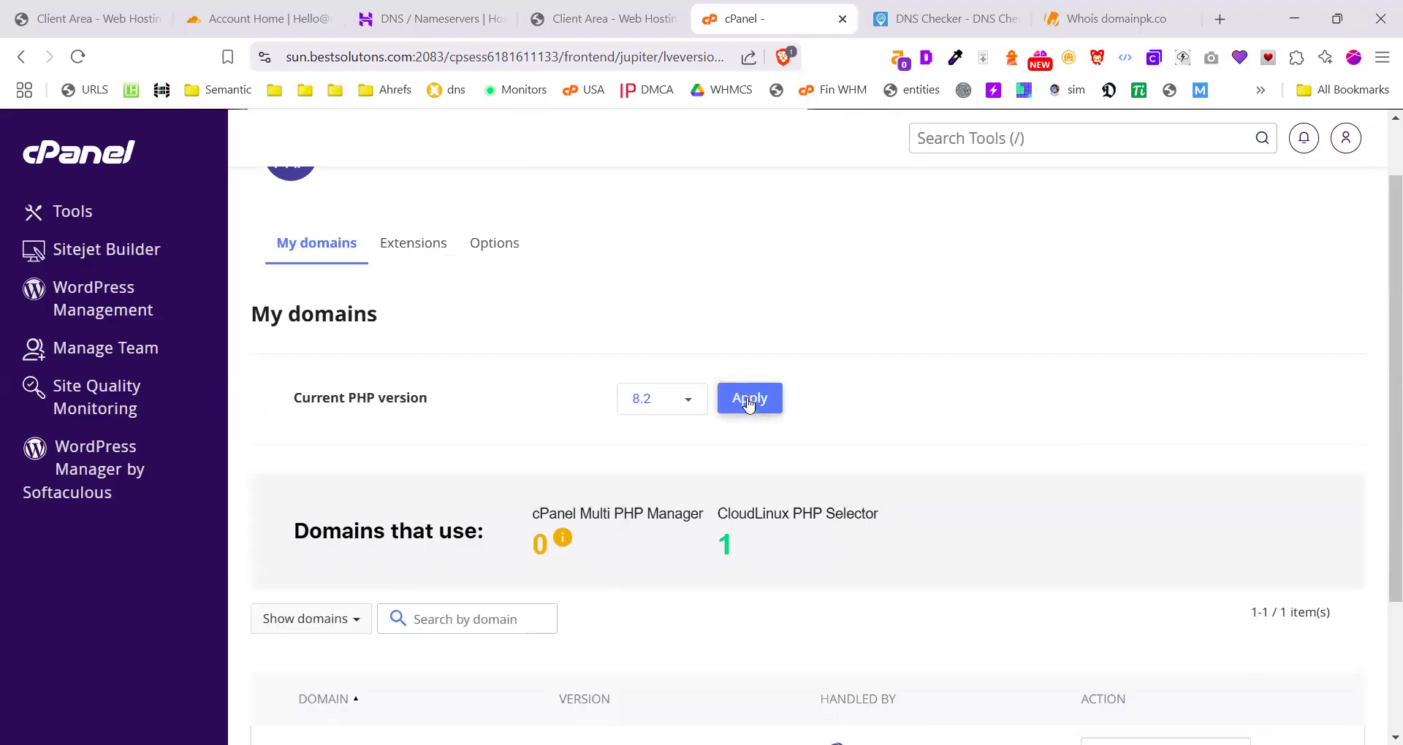
{"action": "left_click", "coordinate": [747, 397]}
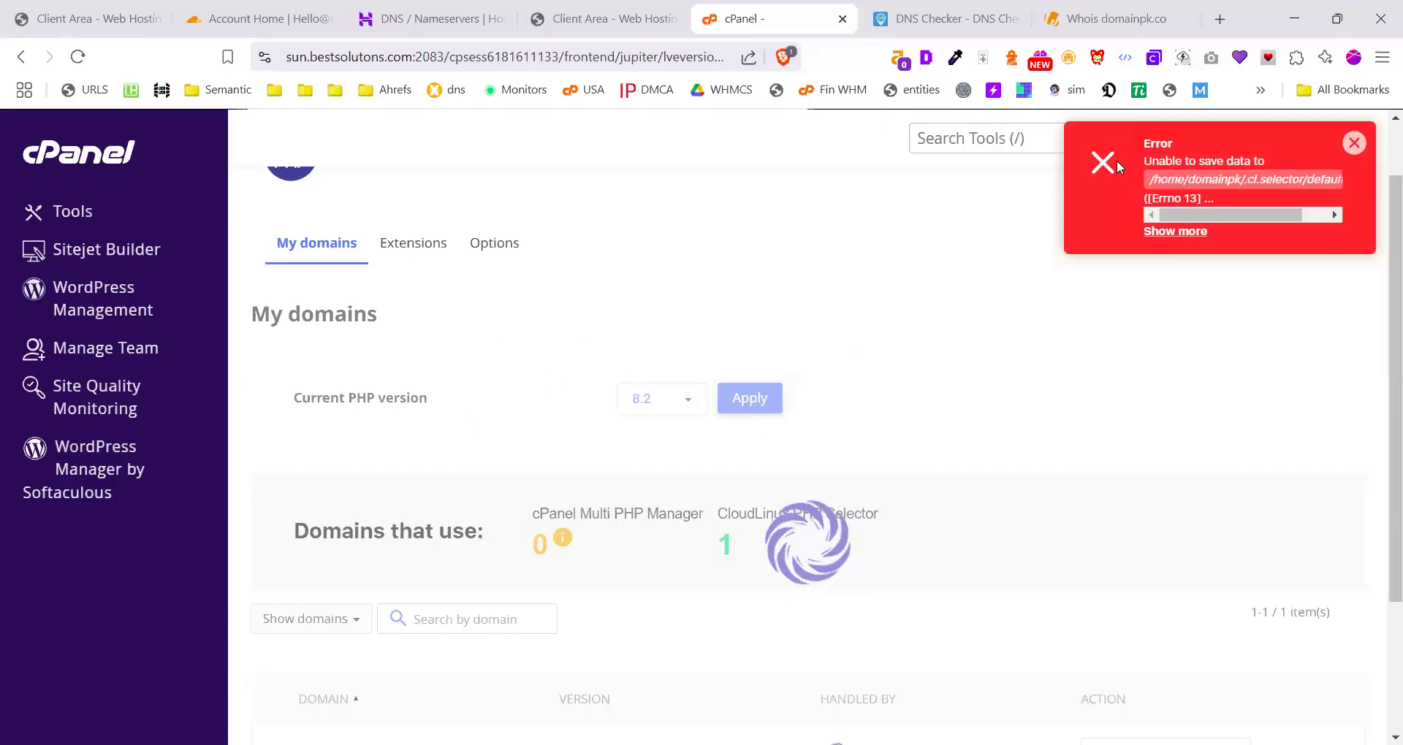
Step: Verify the domain's Version column reads alt-php82, then show the PHP 8.2 extensions list
{"action": "scroll", "coordinate": [626, 460], "scroll_direction": "down", "scroll_amount": 3}
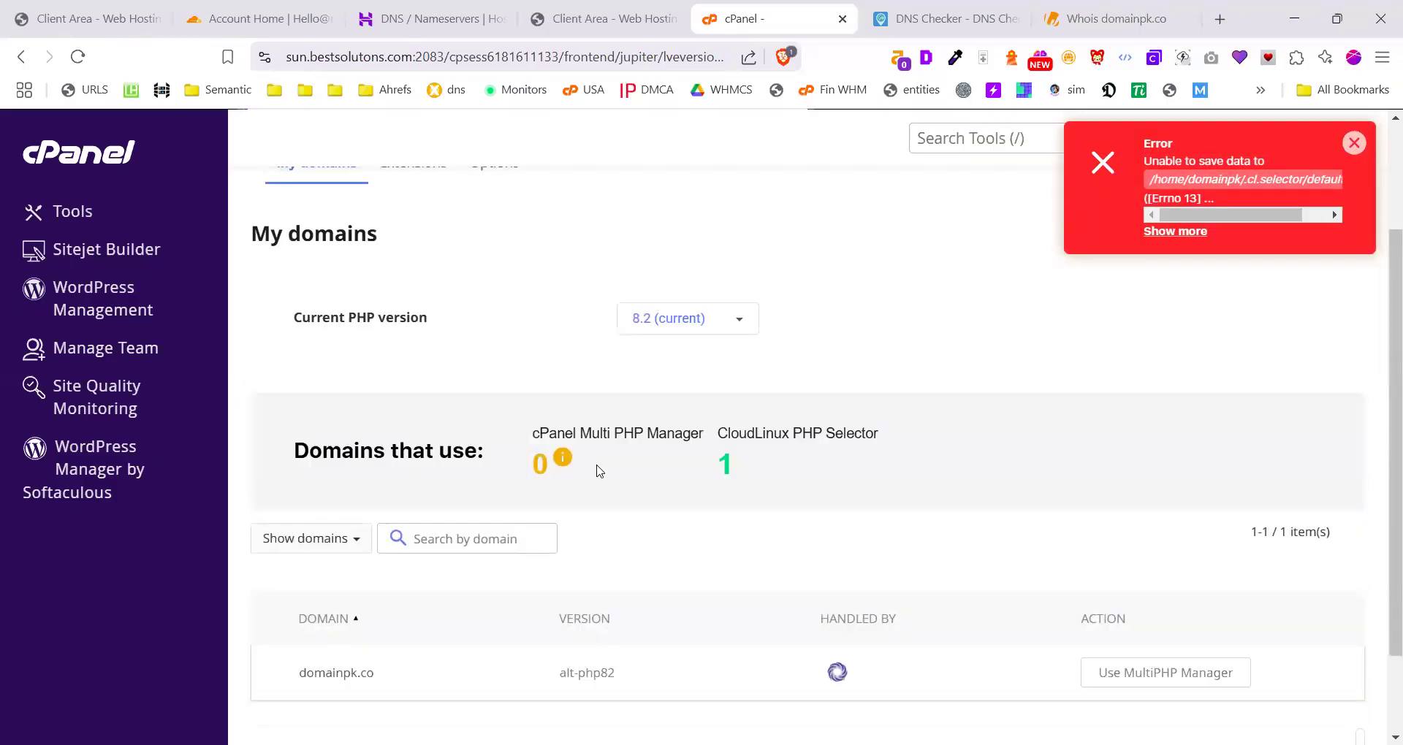
{"action": "triple_click", "coordinate": [572, 567]}
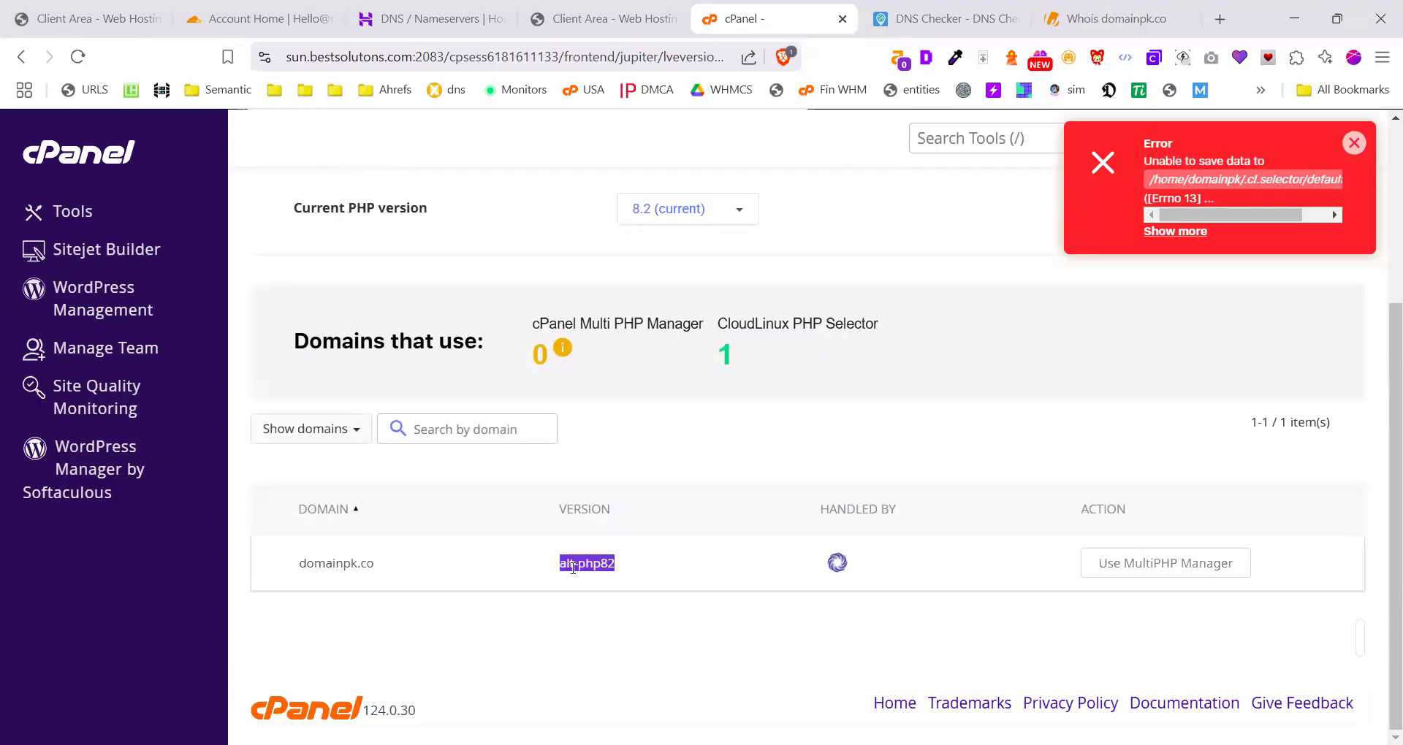
{"action": "left_click_drag", "start_coordinate": [544, 565], "coordinate": [653, 559]}
{"action": "left_click", "coordinate": [633, 561]}
{"action": "scroll", "coordinate": [780, 490], "scroll_direction": "up", "scroll_amount": 3}
{"action": "scroll", "coordinate": [780, 490], "scroll_direction": "down", "scroll_amount": 3}
{"action": "scroll", "coordinate": [671, 471], "scroll_direction": "up", "scroll_amount": 3}
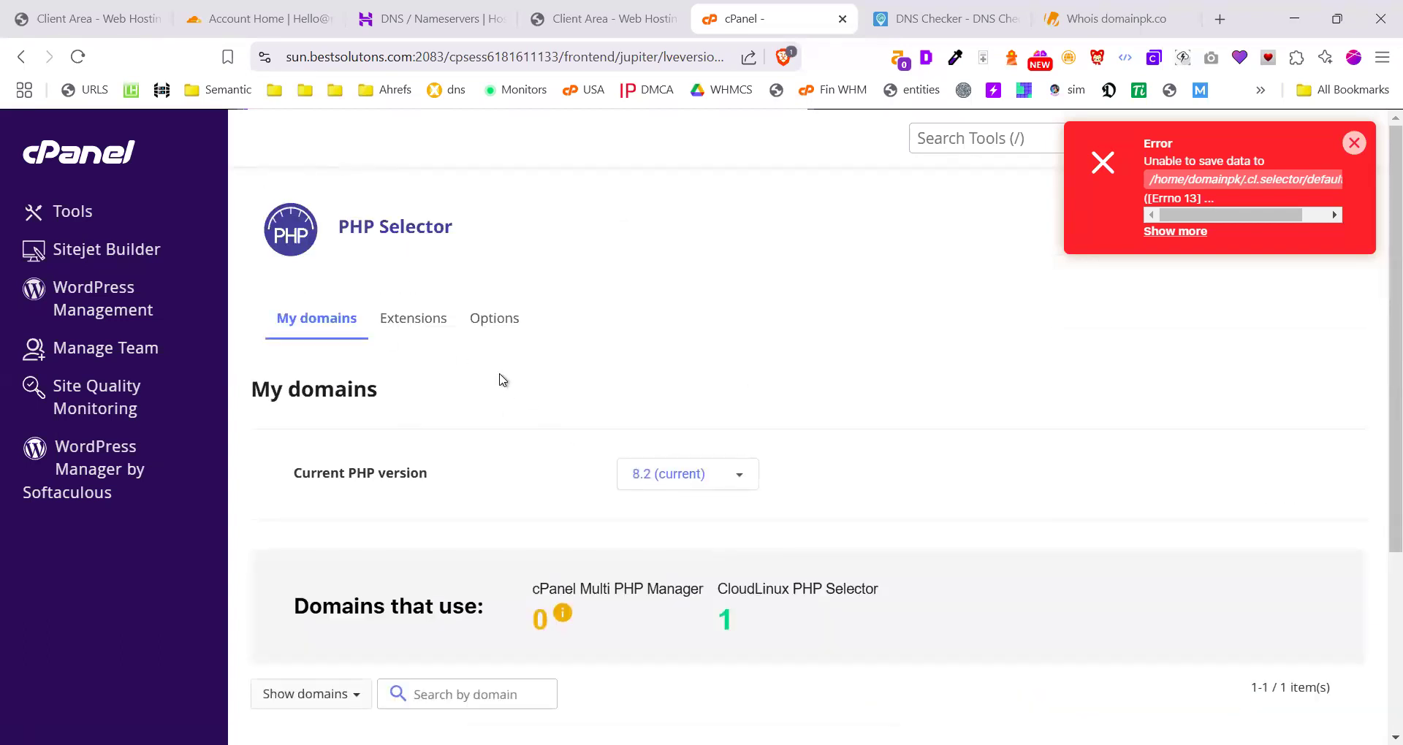
{"action": "left_click", "coordinate": [412, 319]}
Step: Scroll through the PHP 8.2 extensions list to review which are enabled
{"action": "scroll", "coordinate": [426, 461], "scroll_direction": "down", "scroll_amount": 3}
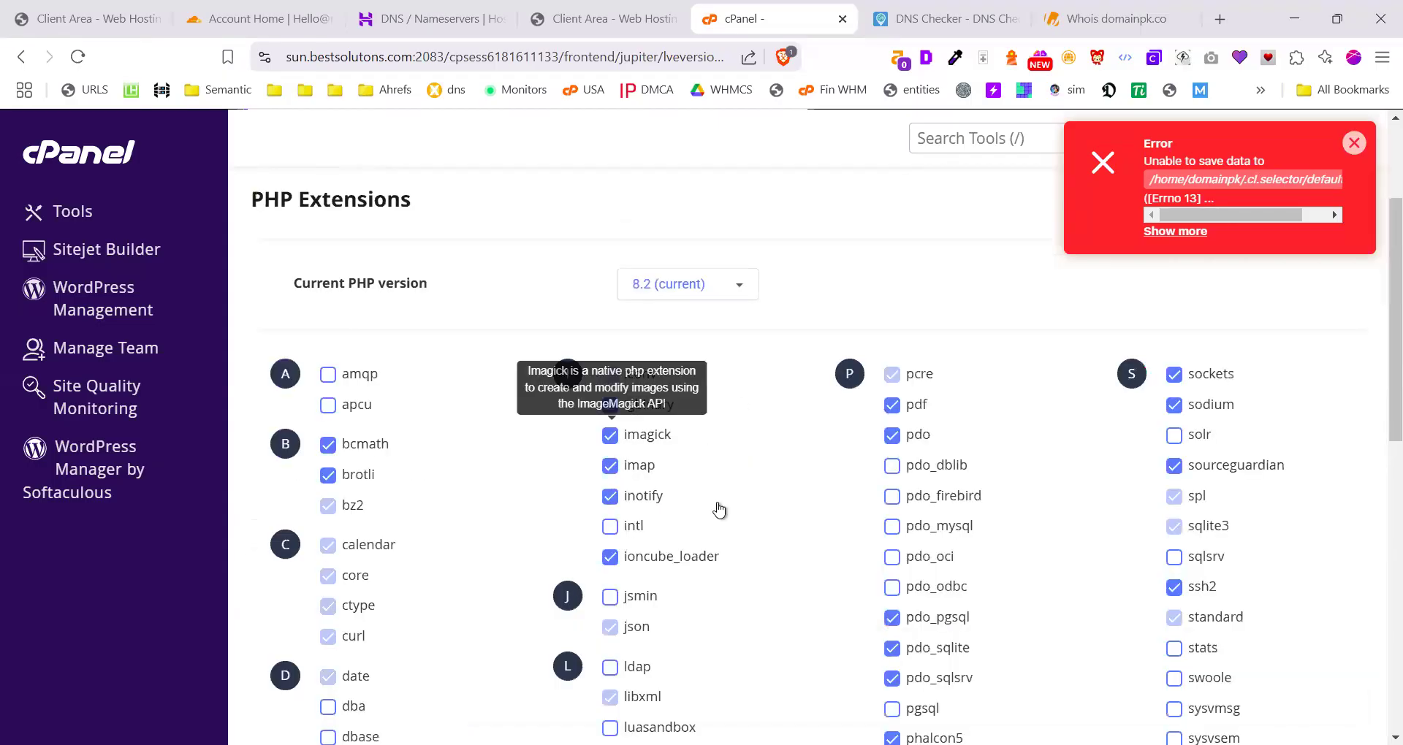
{"action": "scroll", "coordinate": [762, 472], "scroll_direction": "up", "scroll_amount": 3}
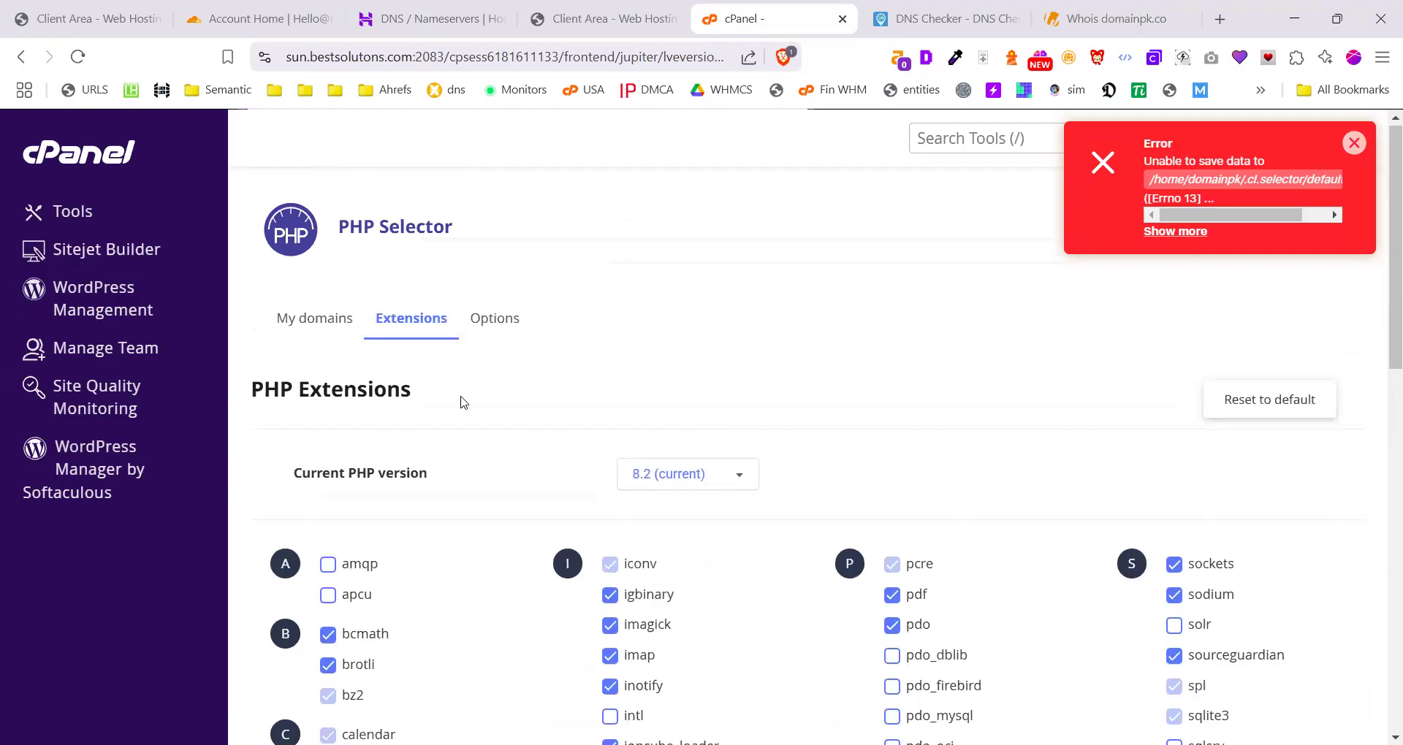
{"action": "scroll", "coordinate": [538, 387], "scroll_direction": "down", "scroll_amount": 4}
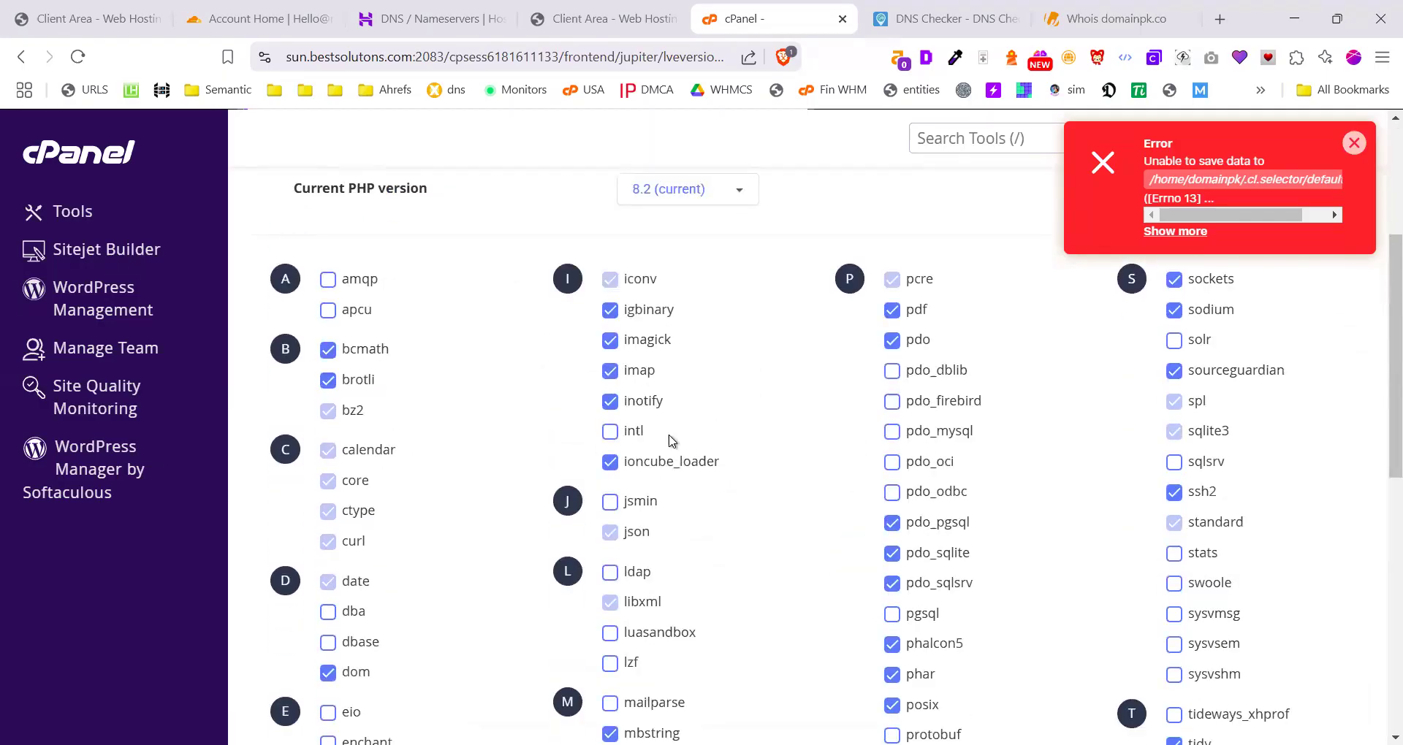
{"action": "scroll", "coordinate": [809, 336], "scroll_direction": "up", "scroll_amount": 3}
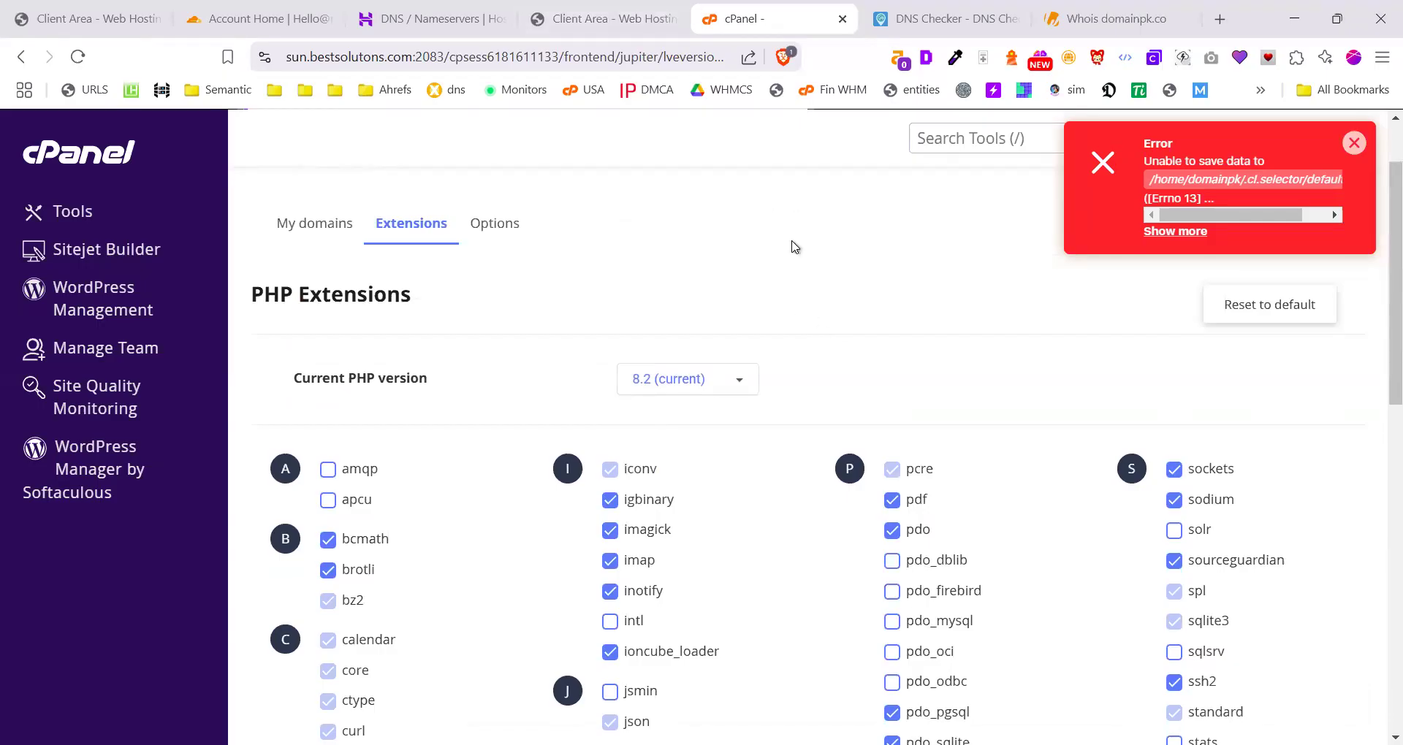
{"action": "scroll", "coordinate": [580, 466], "scroll_direction": "down", "scroll_amount": 1}
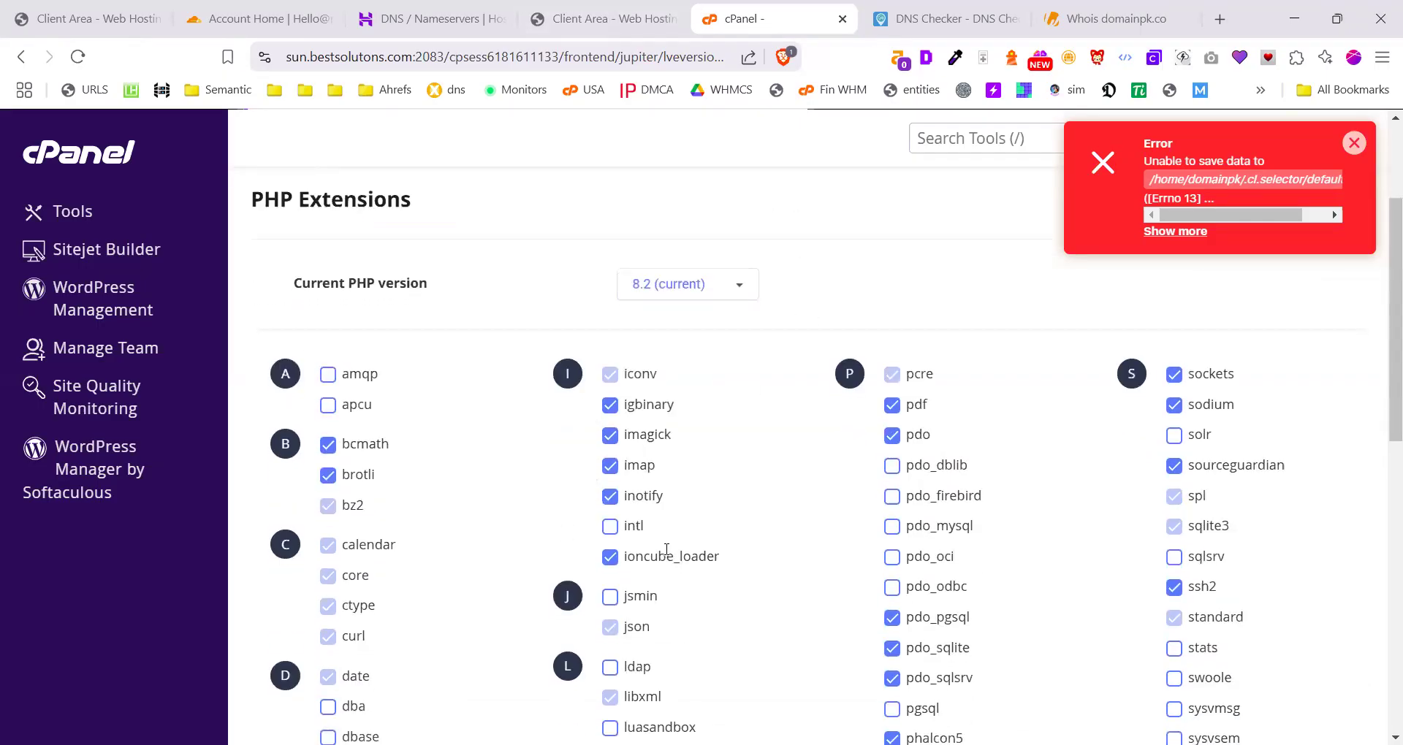
{"action": "scroll", "coordinate": [629, 407], "scroll_direction": "down", "scroll_amount": 1}
{"action": "scroll", "coordinate": [585, 388], "scroll_direction": "up", "scroll_amount": 3}
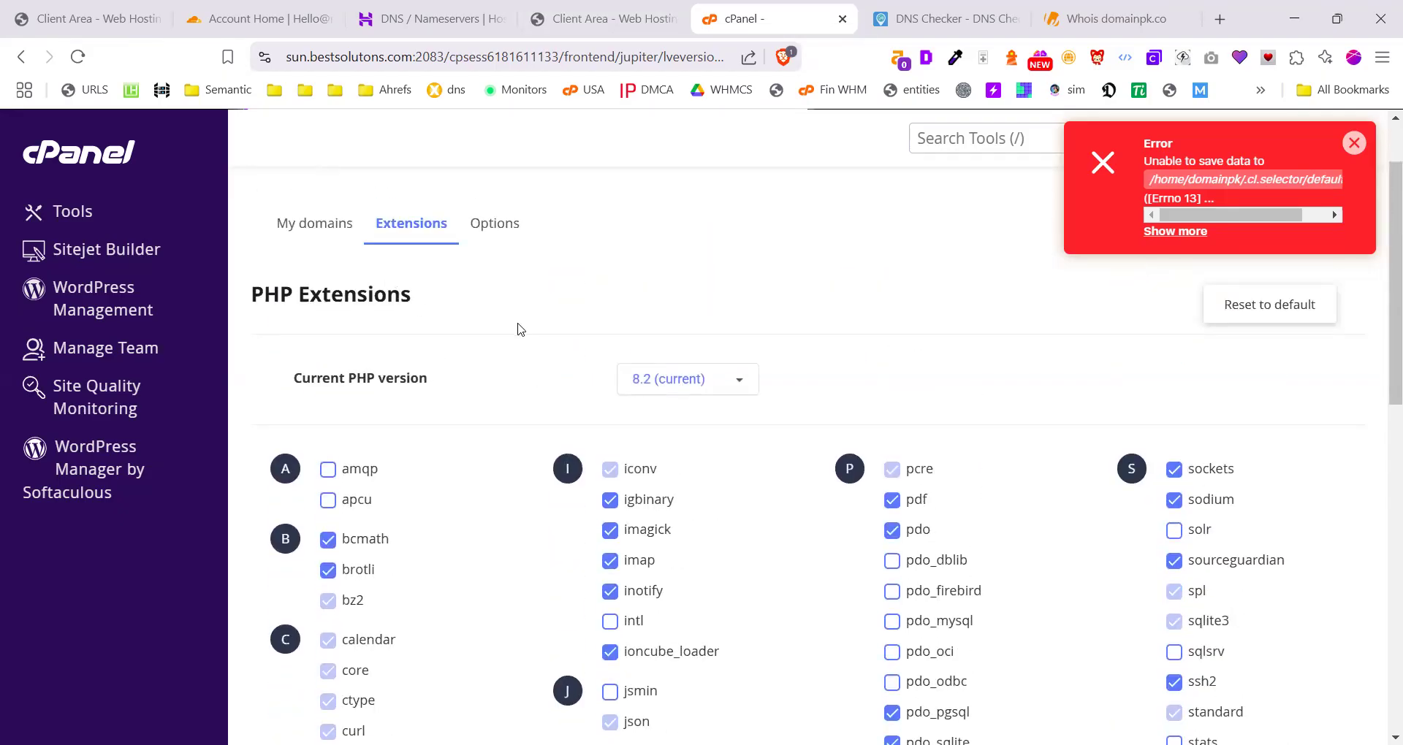
{"action": "scroll", "coordinate": [673, 441], "scroll_direction": "down", "scroll_amount": 2}
{"action": "scroll", "coordinate": [527, 370], "scroll_direction": "up", "scroll_amount": 4}
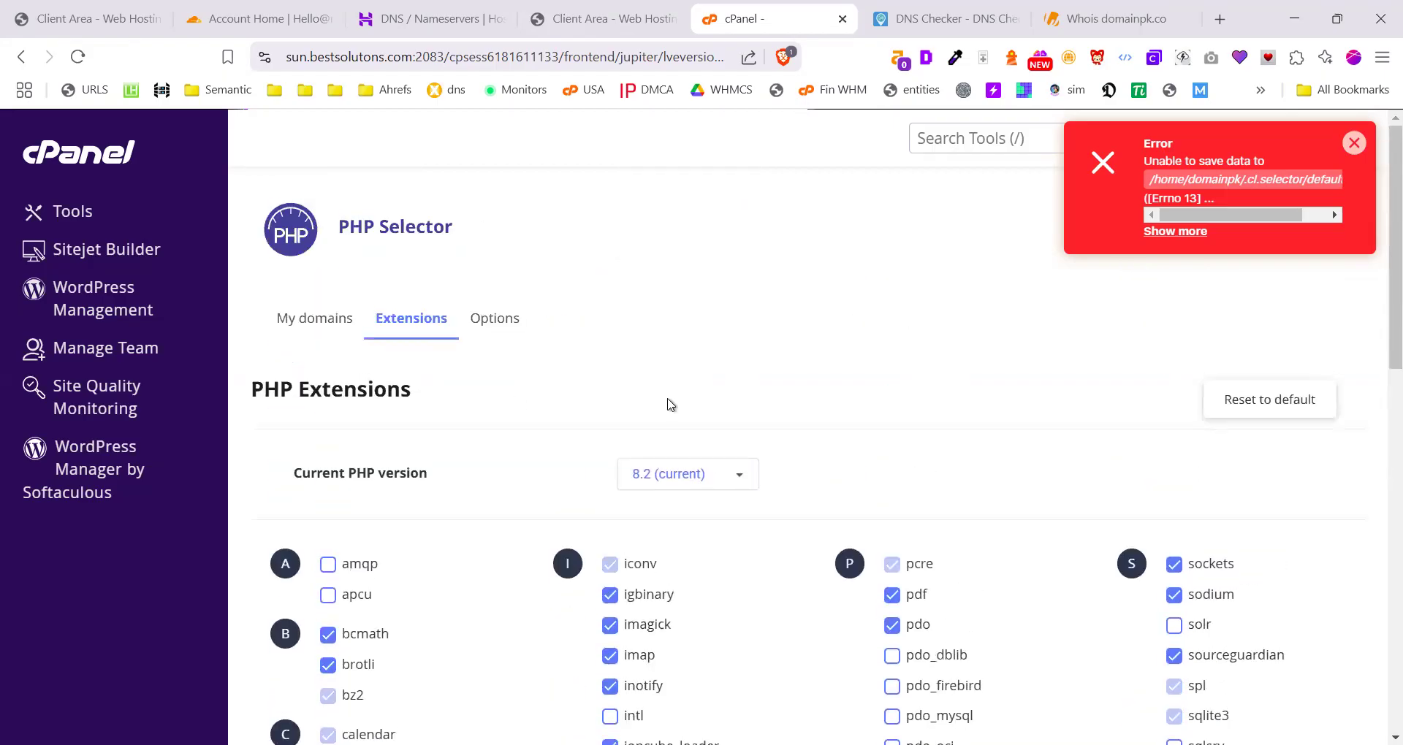
{"action": "scroll", "coordinate": [667, 401], "scroll_direction": "down", "scroll_amount": 3}
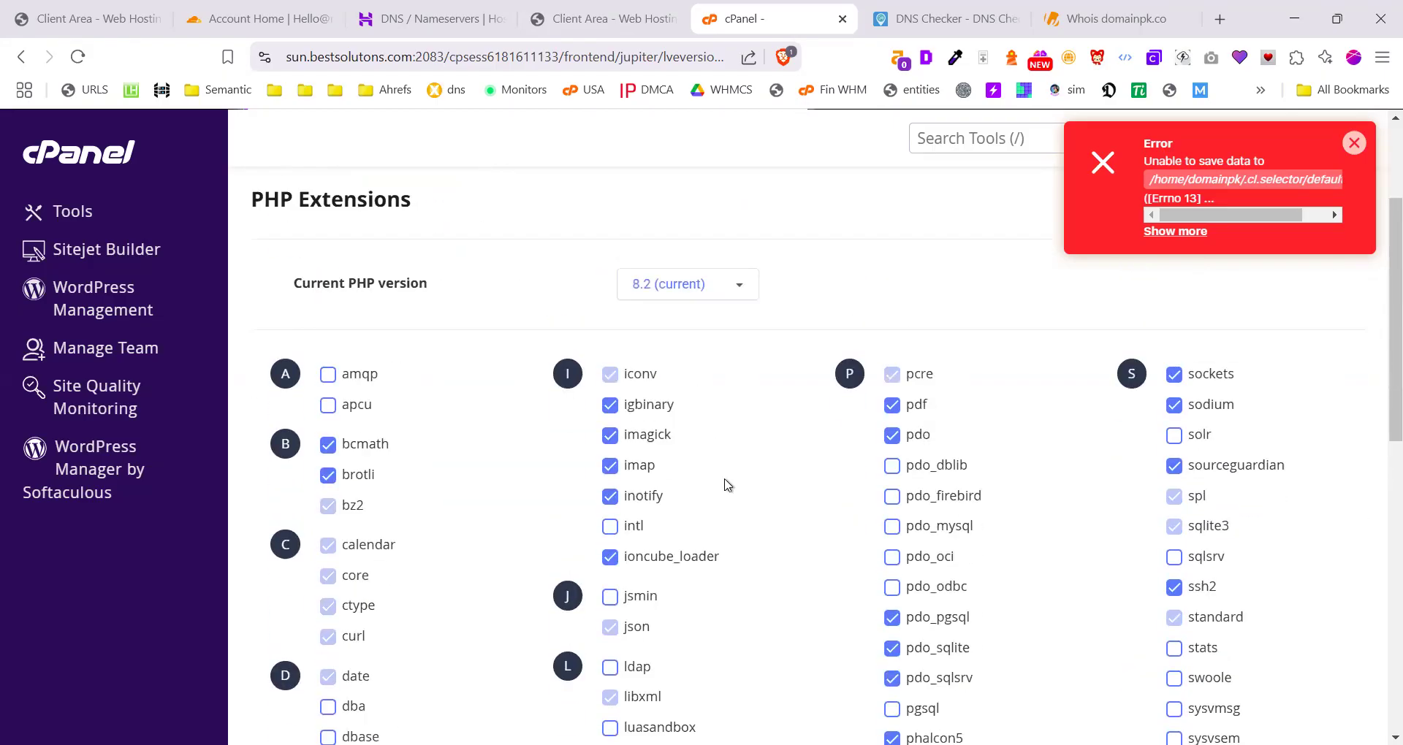
{"action": "scroll", "coordinate": [727, 483], "scroll_direction": "down", "scroll_amount": 2}
{"action": "scroll", "coordinate": [723, 507], "scroll_direction": "down", "scroll_amount": 2}
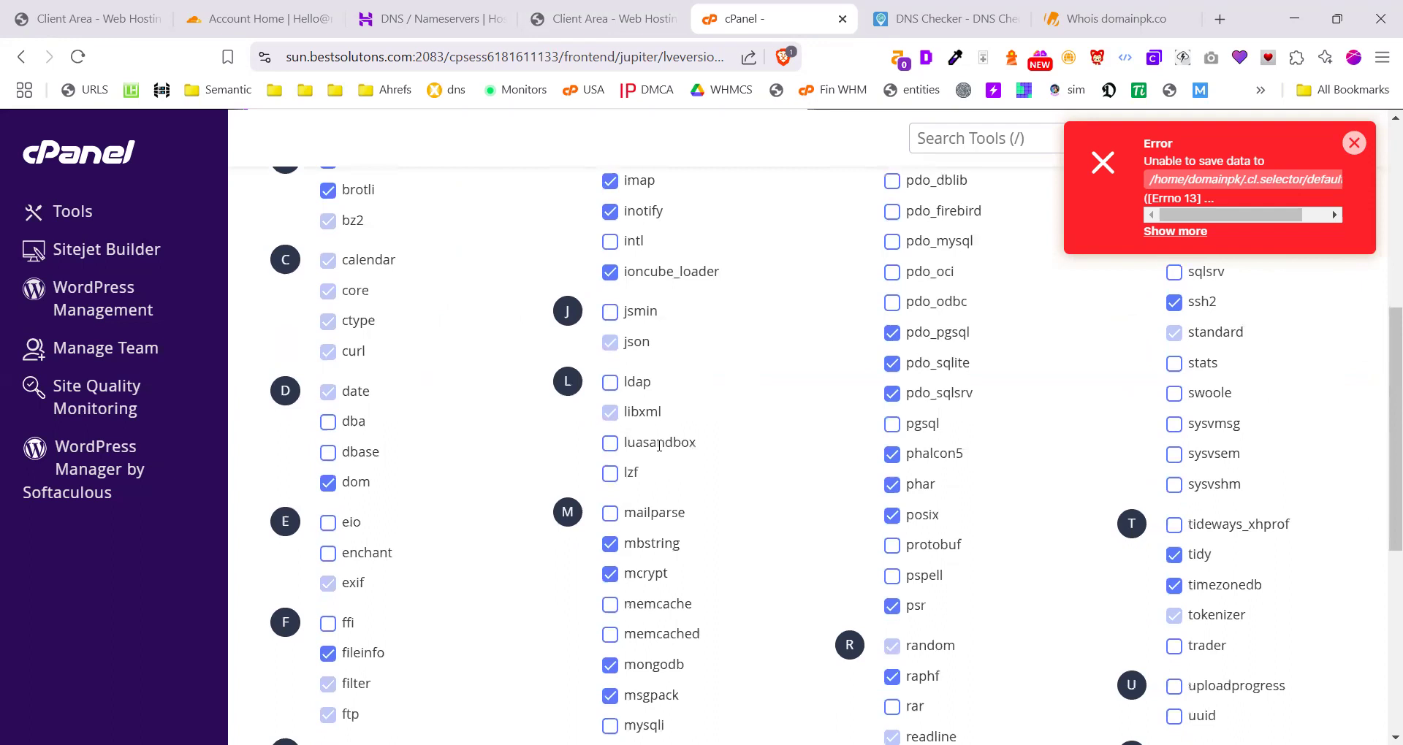
{"action": "scroll", "coordinate": [691, 491], "scroll_direction": "up", "scroll_amount": 3}
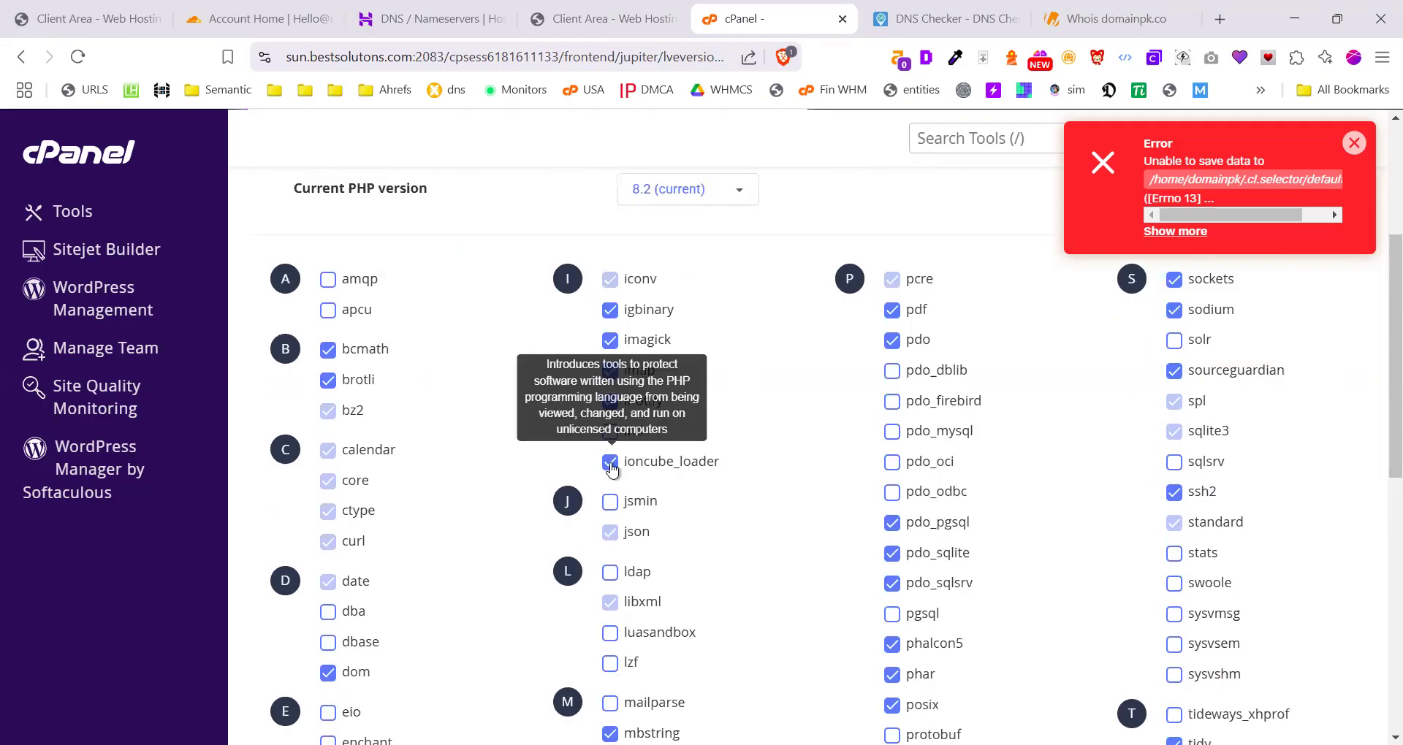
Step: Note the ioncube_loader extension and switch to the PHP Options view
{"action": "left_click_drag", "start_coordinate": [729, 463], "coordinate": [628, 462]}
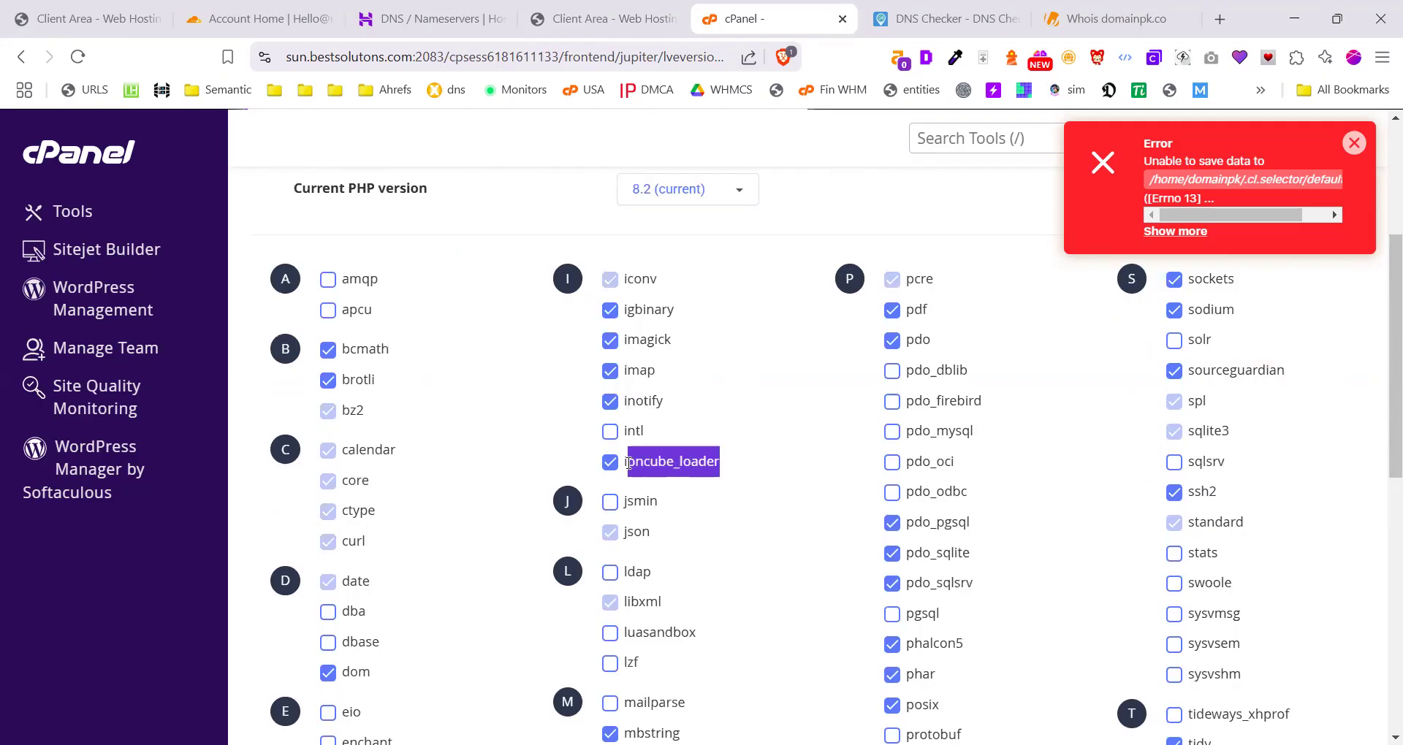
{"action": "scroll", "coordinate": [648, 501], "scroll_direction": "up", "scroll_amount": 4}
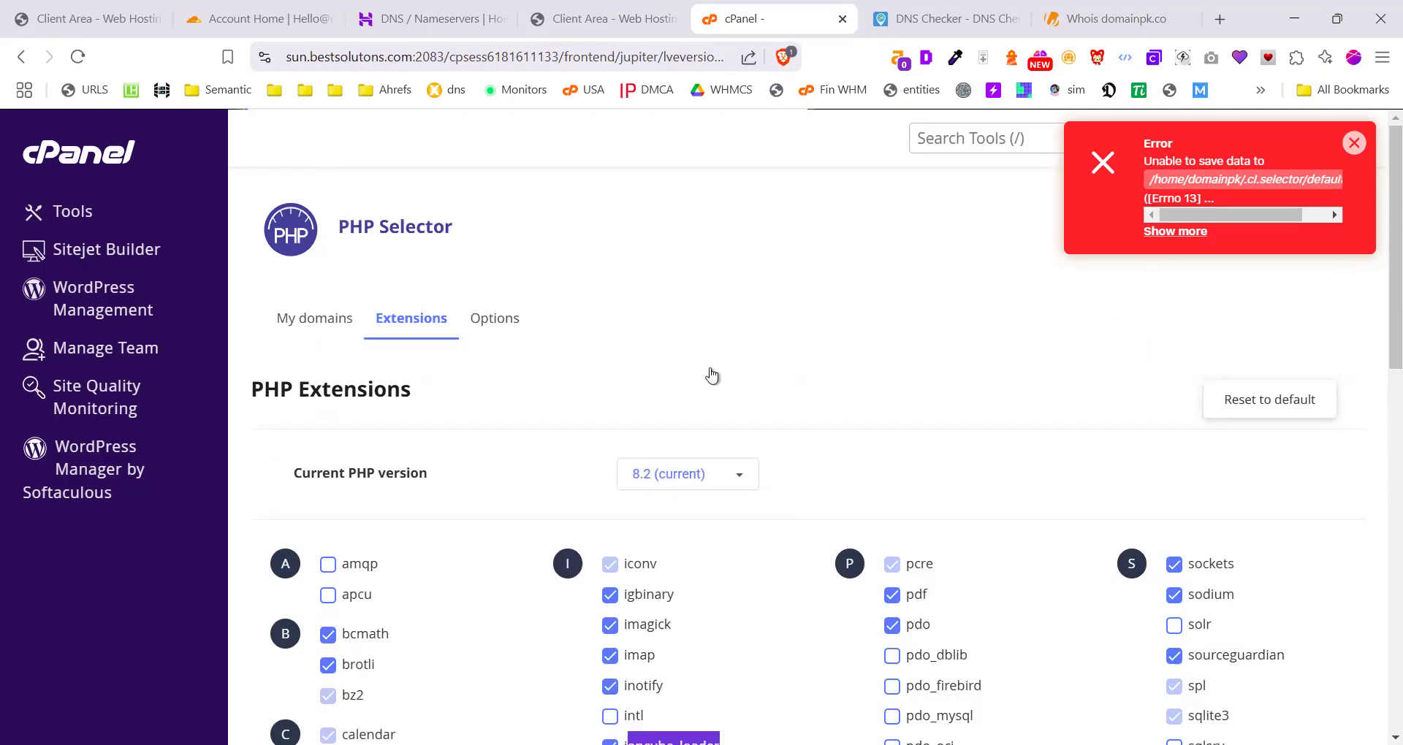
{"action": "left_click", "coordinate": [496, 323]}
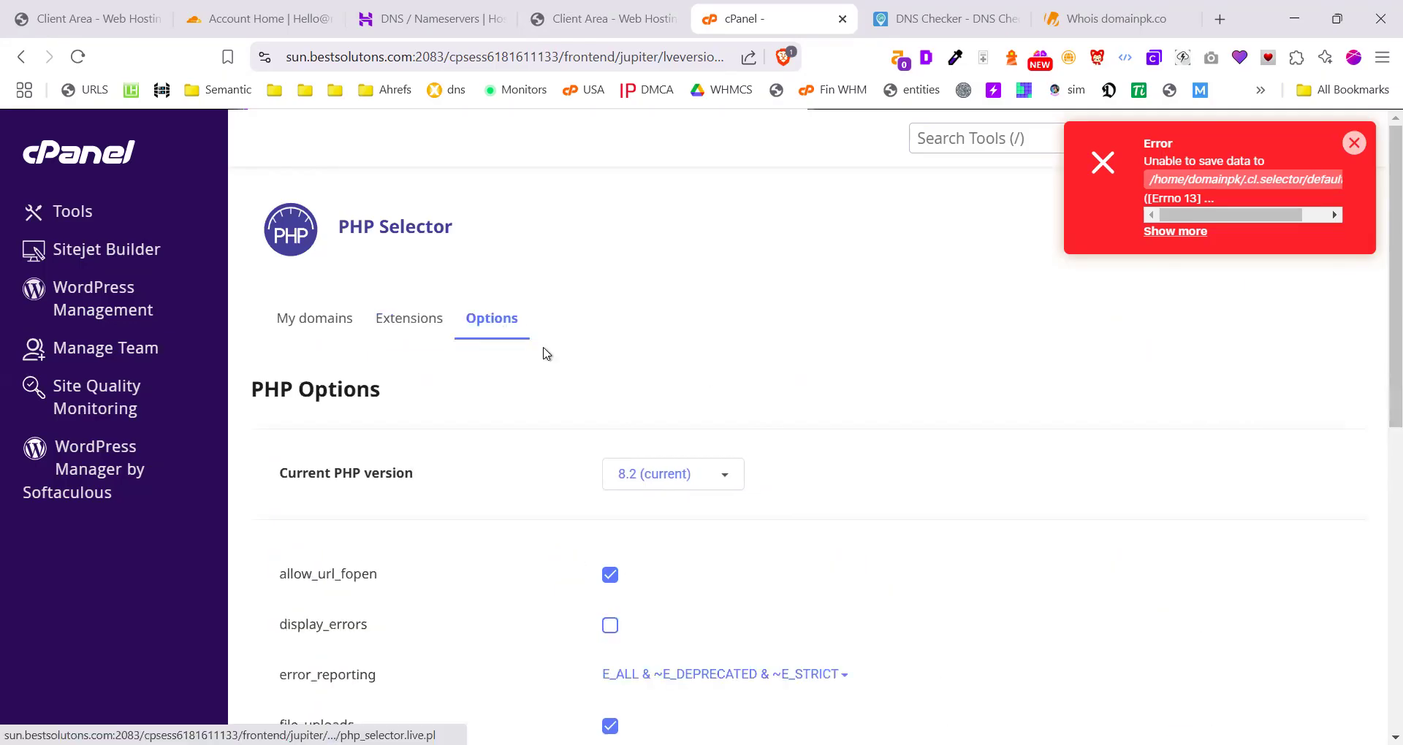
Step: Check which domains use PHP 8.2 and review max_execution_time 15000 in PHP Options
{"action": "left_click", "coordinate": [317, 334]}
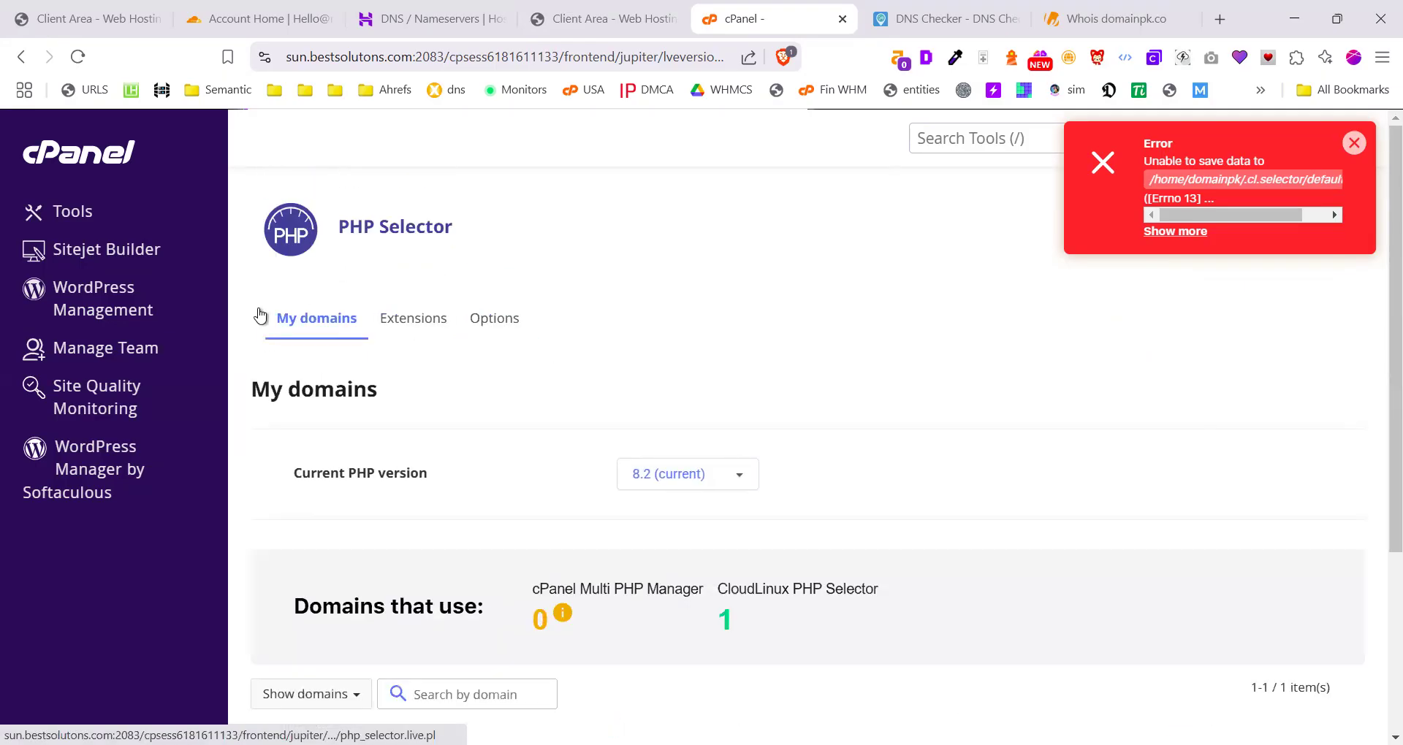
{"action": "left_click", "coordinate": [494, 324]}
{"action": "scroll", "coordinate": [614, 314], "scroll_direction": "down", "scroll_amount": 3}
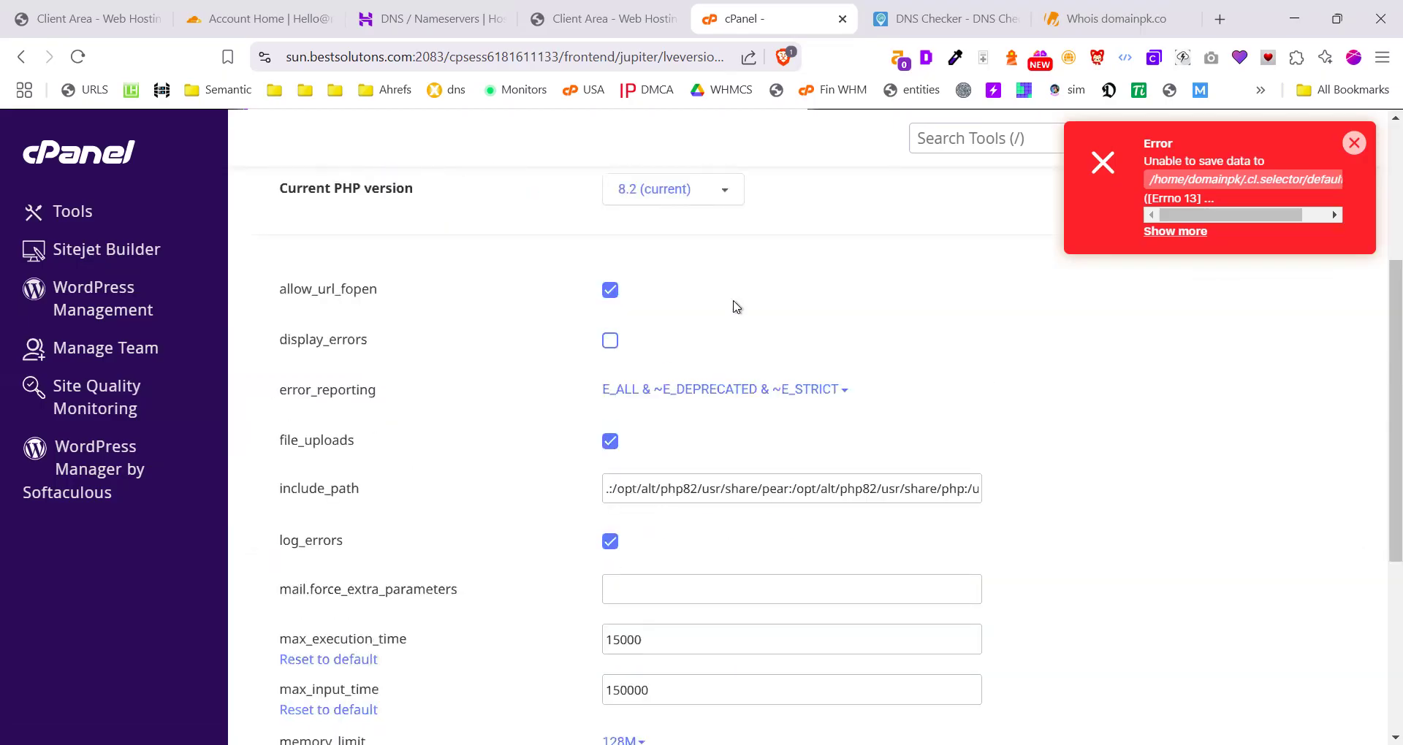
{"action": "scroll", "coordinate": [716, 322], "scroll_direction": "down", "scroll_amount": 5}
{"action": "left_click_drag", "start_coordinate": [643, 350], "coordinate": [544, 330]}
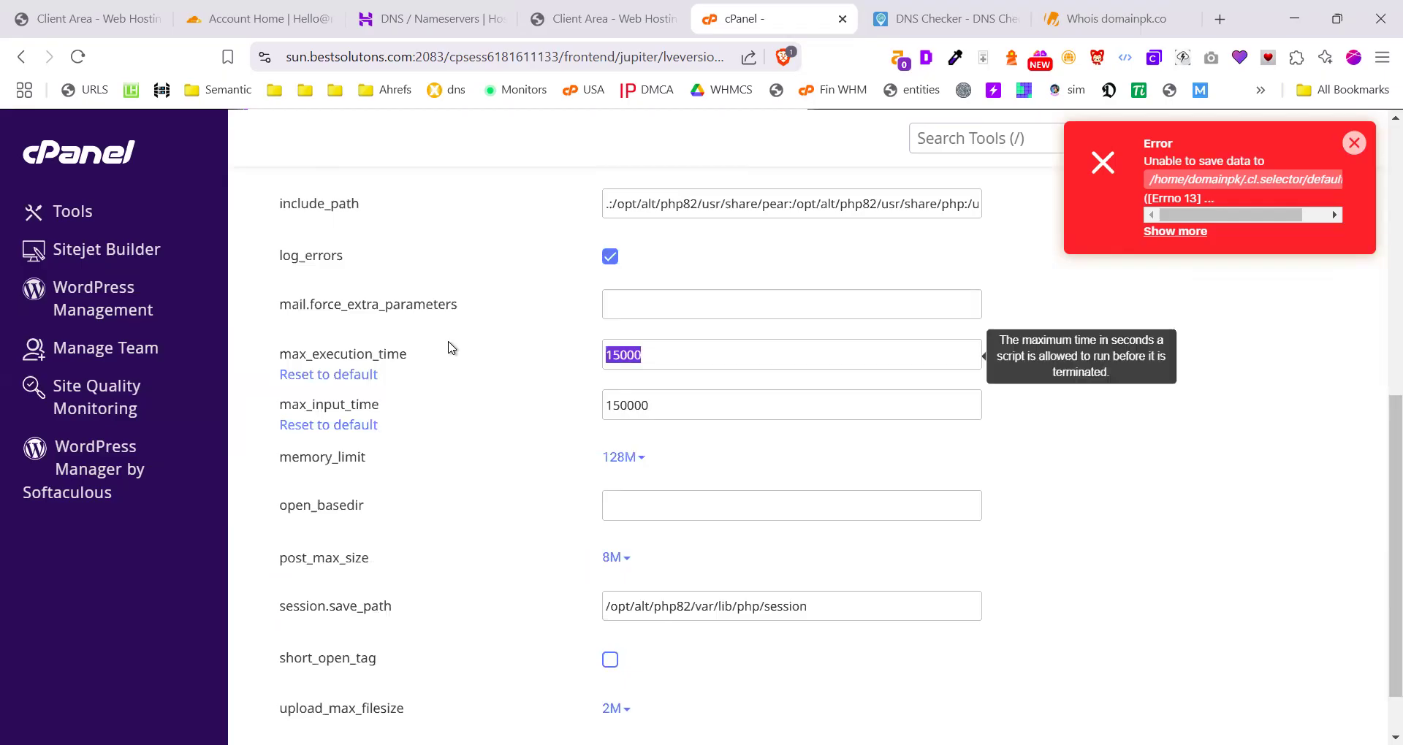
{"action": "left_click", "coordinate": [556, 361]}
{"action": "scroll", "coordinate": [652, 368], "scroll_direction": "down", "scroll_amount": 1}
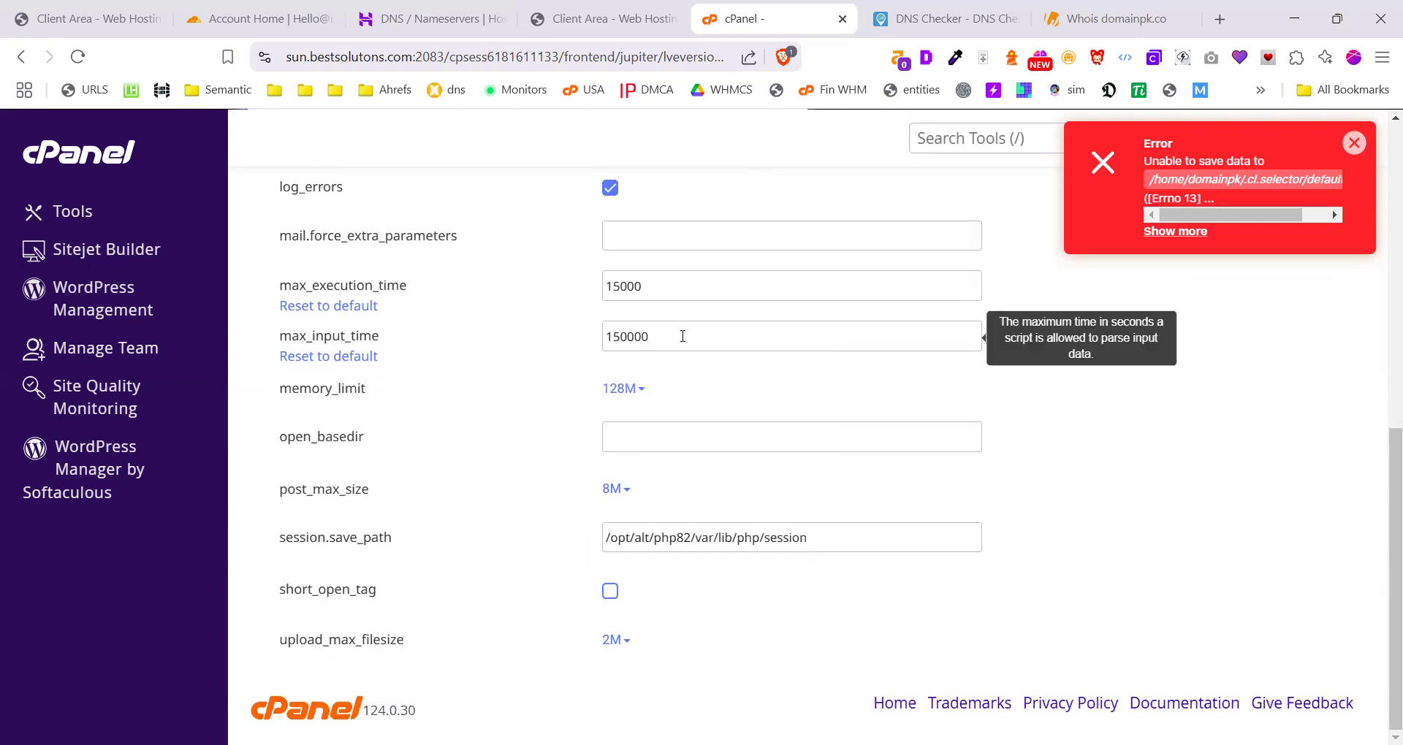
Step: Set memory_limit 512M, post_max_size 64M, upload_max_filesize 512M, then return to cPanel Tools
{"action": "left_click", "coordinate": [636, 387]}
{"action": "left_click", "coordinate": [707, 634]}
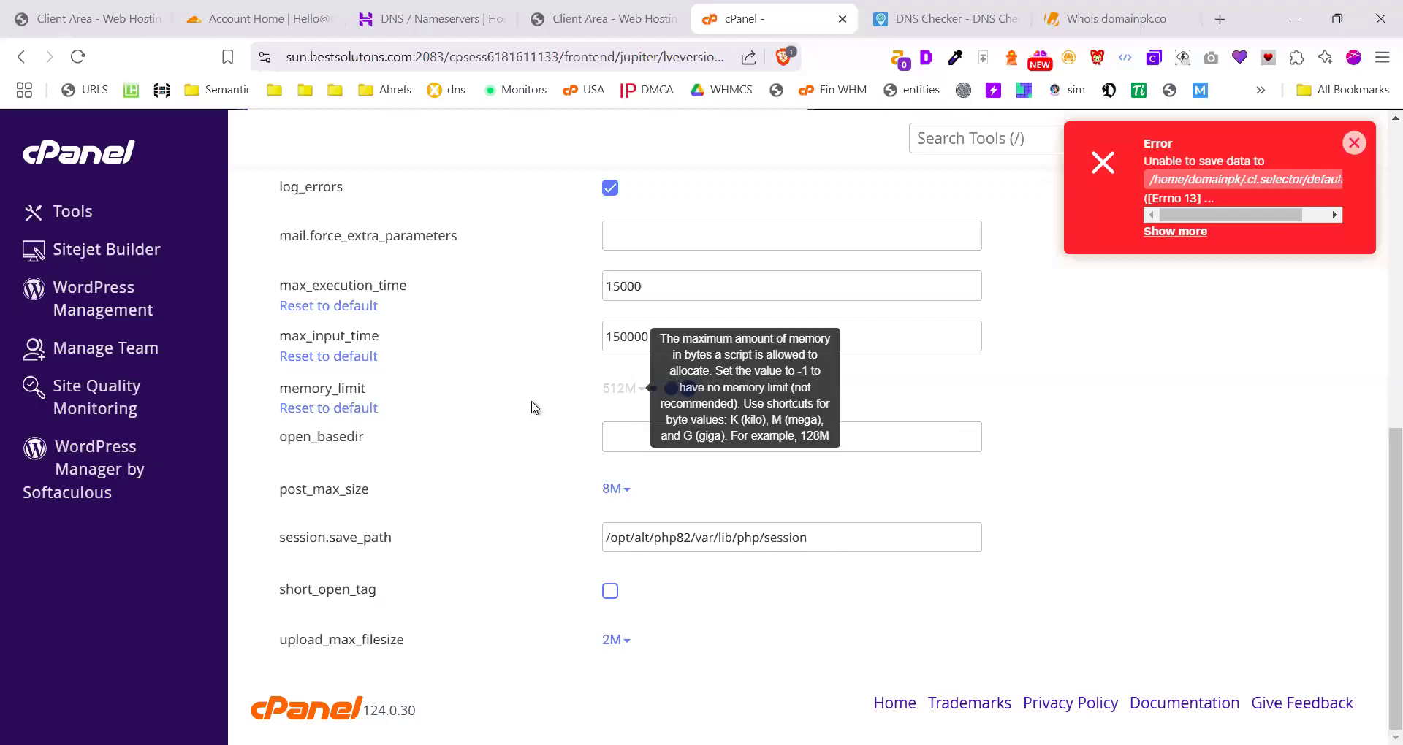
{"action": "left_click", "coordinate": [617, 489]}
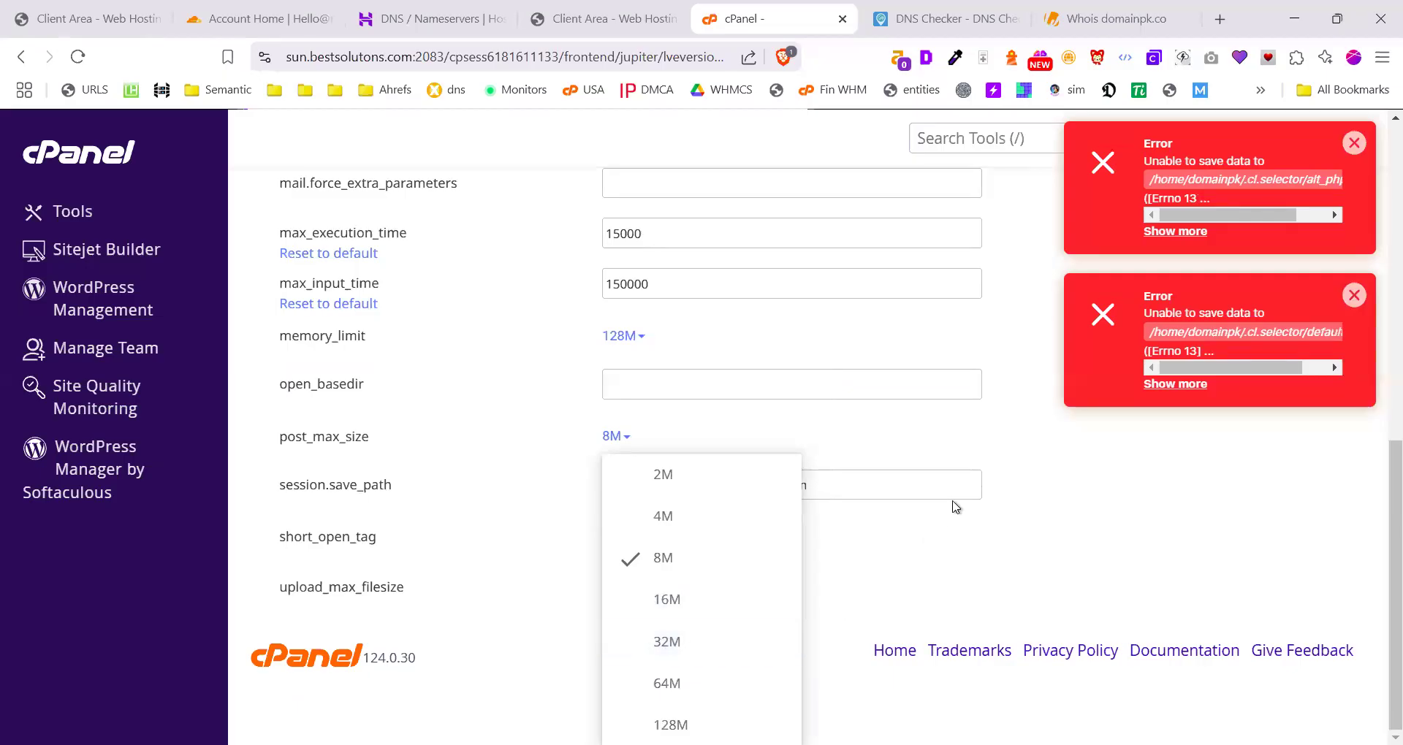
{"action": "left_click", "coordinate": [716, 680]}
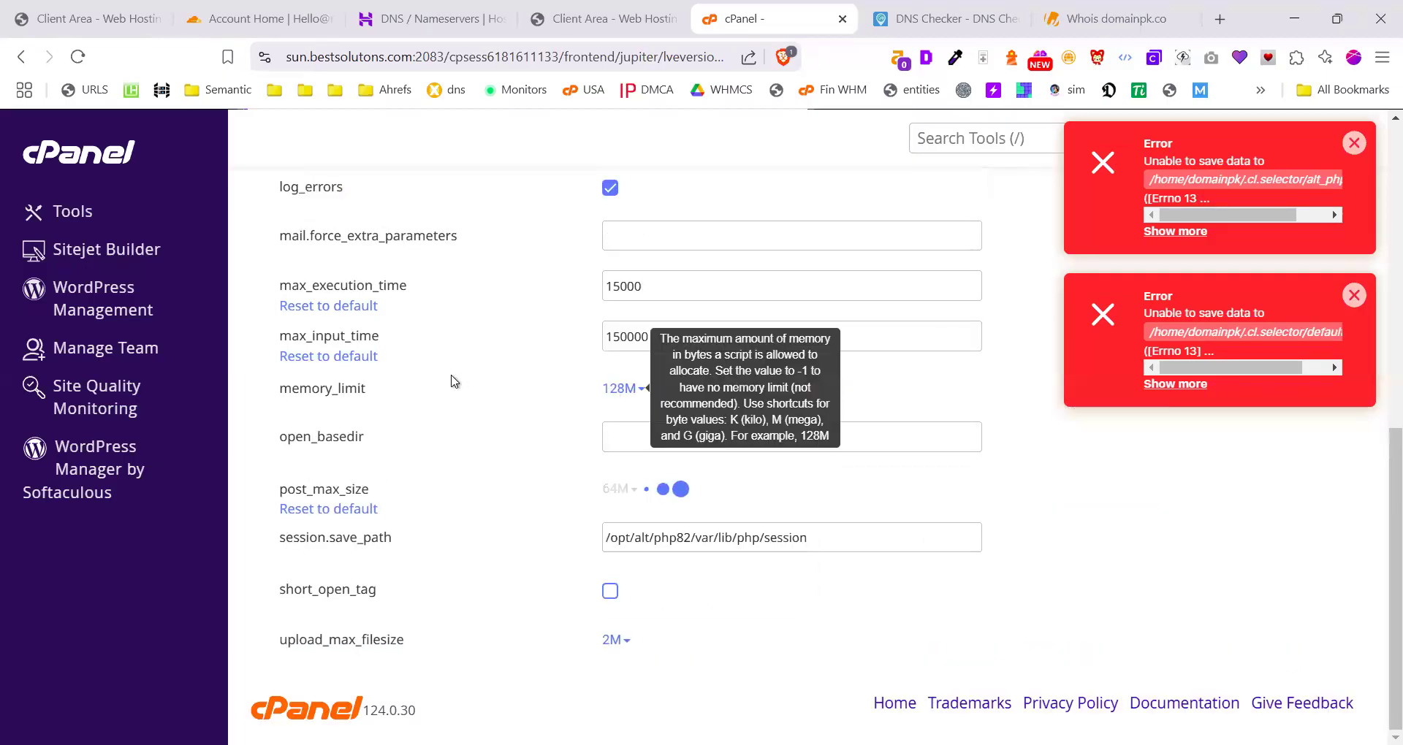
{"action": "left_click", "coordinate": [613, 640]}
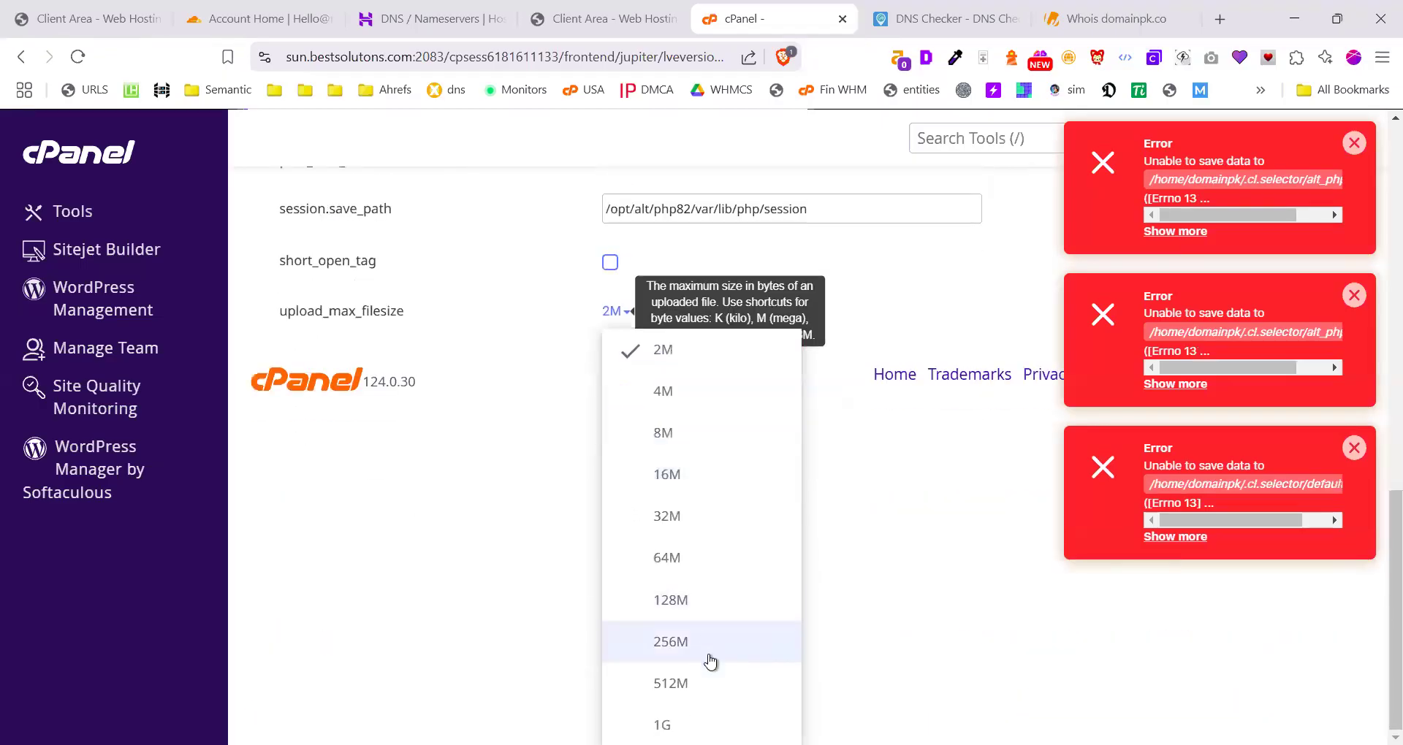
{"action": "left_click", "coordinate": [712, 680]}
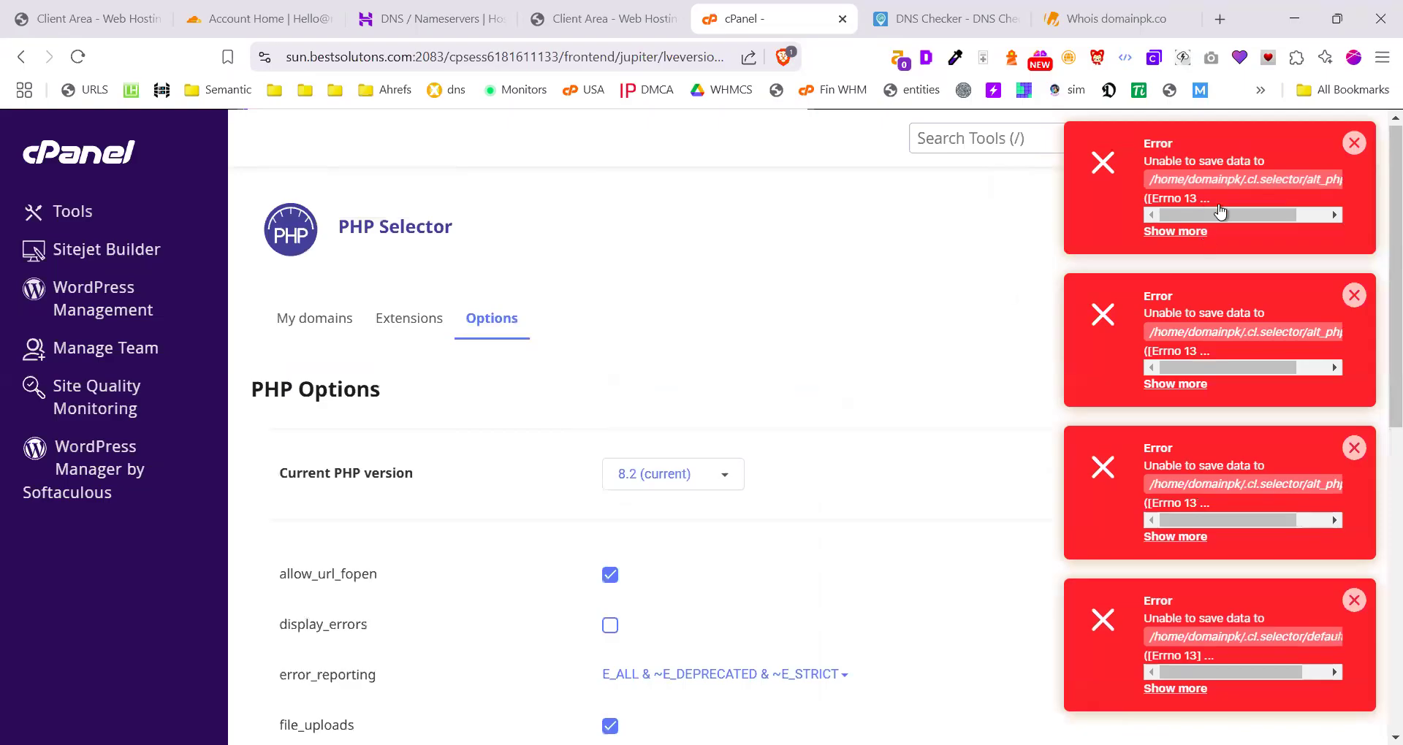
{"action": "left_click", "coordinate": [310, 331]}
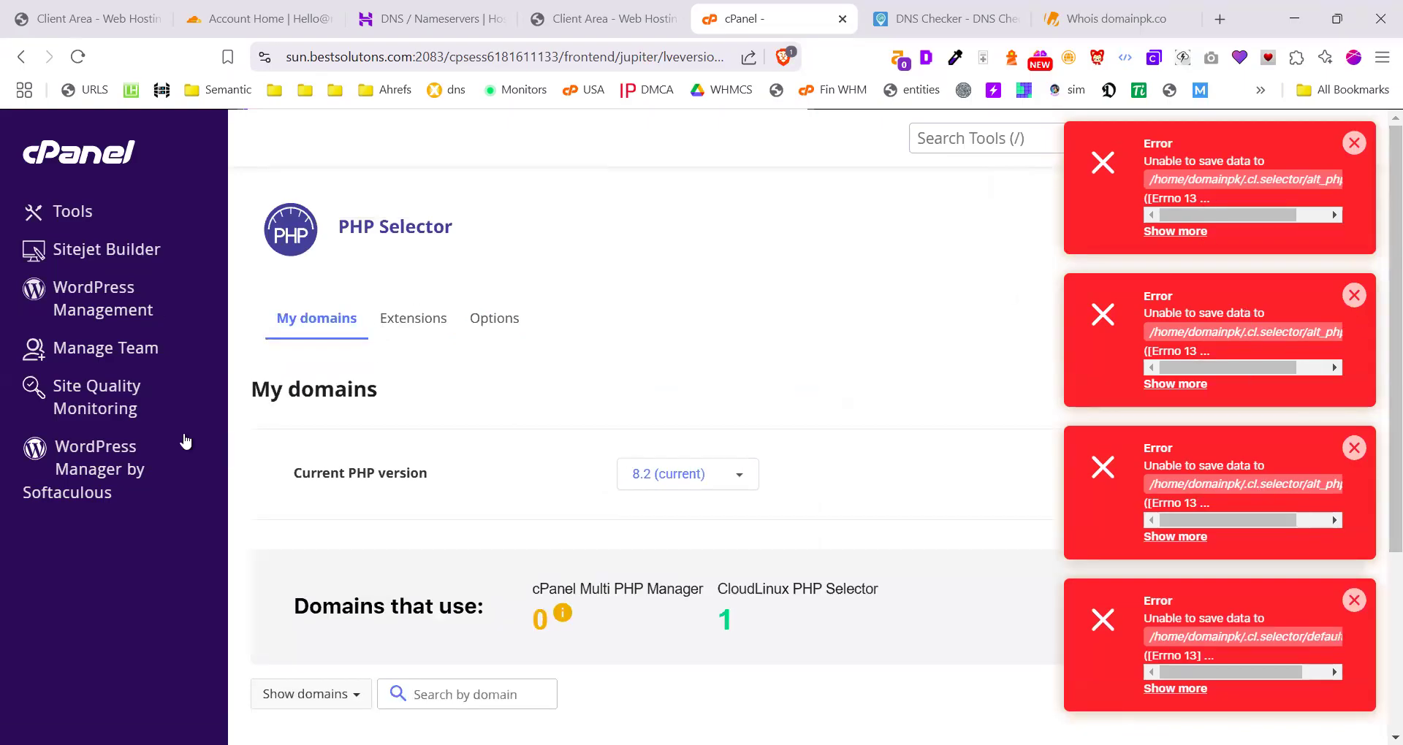
{"action": "left_click", "coordinate": [75, 211]}
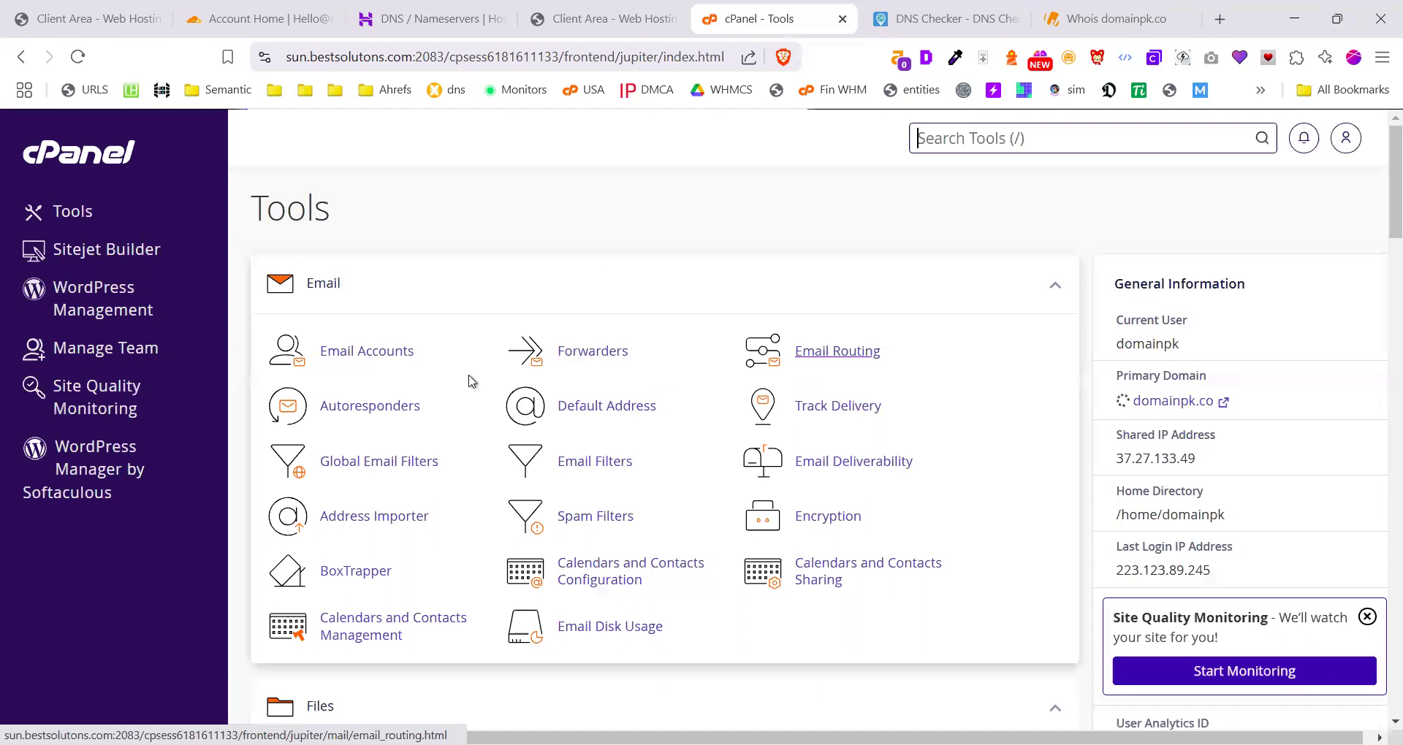
Step: Scroll to the Domains section and open the Domains page listing domainpk.co
{"action": "scroll", "coordinate": [468, 381], "scroll_direction": "down", "scroll_amount": 9}
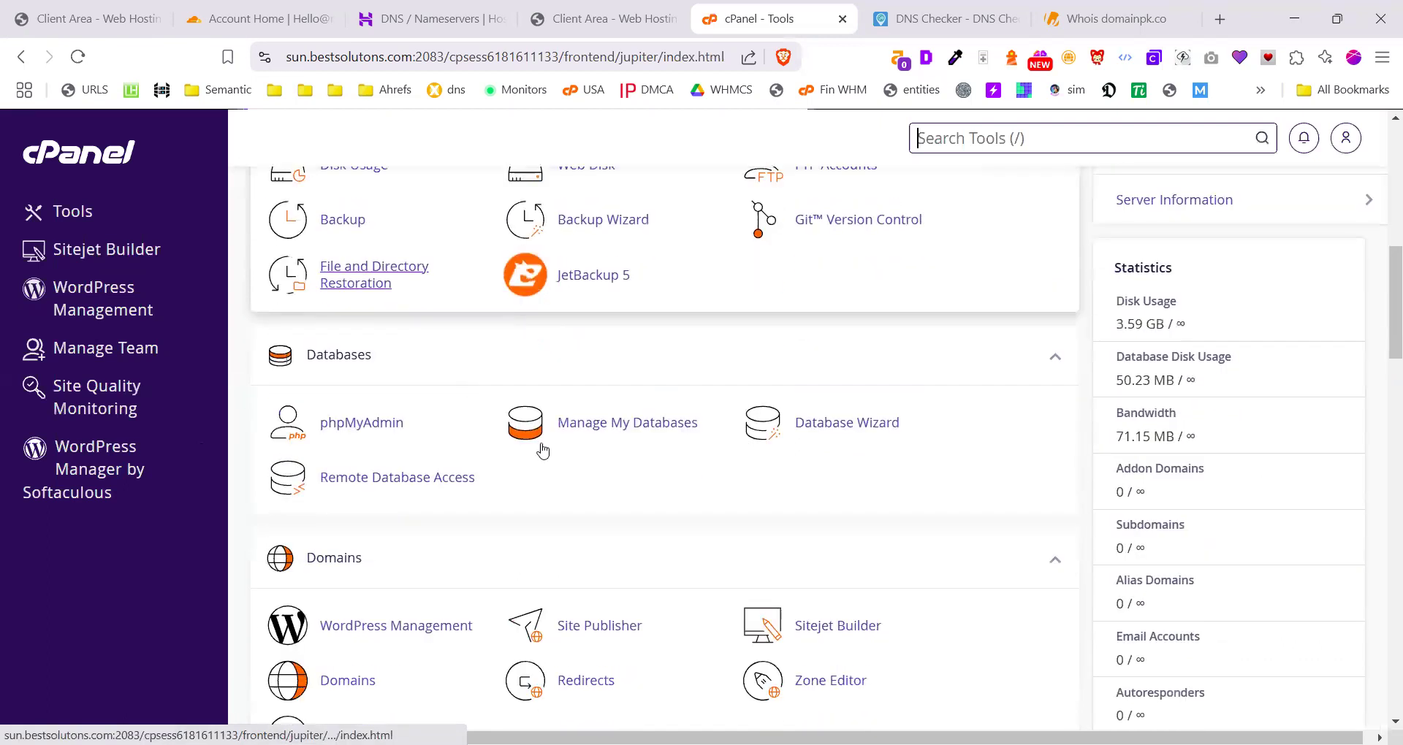
{"action": "scroll", "coordinate": [477, 483], "scroll_direction": "down", "scroll_amount": 3}
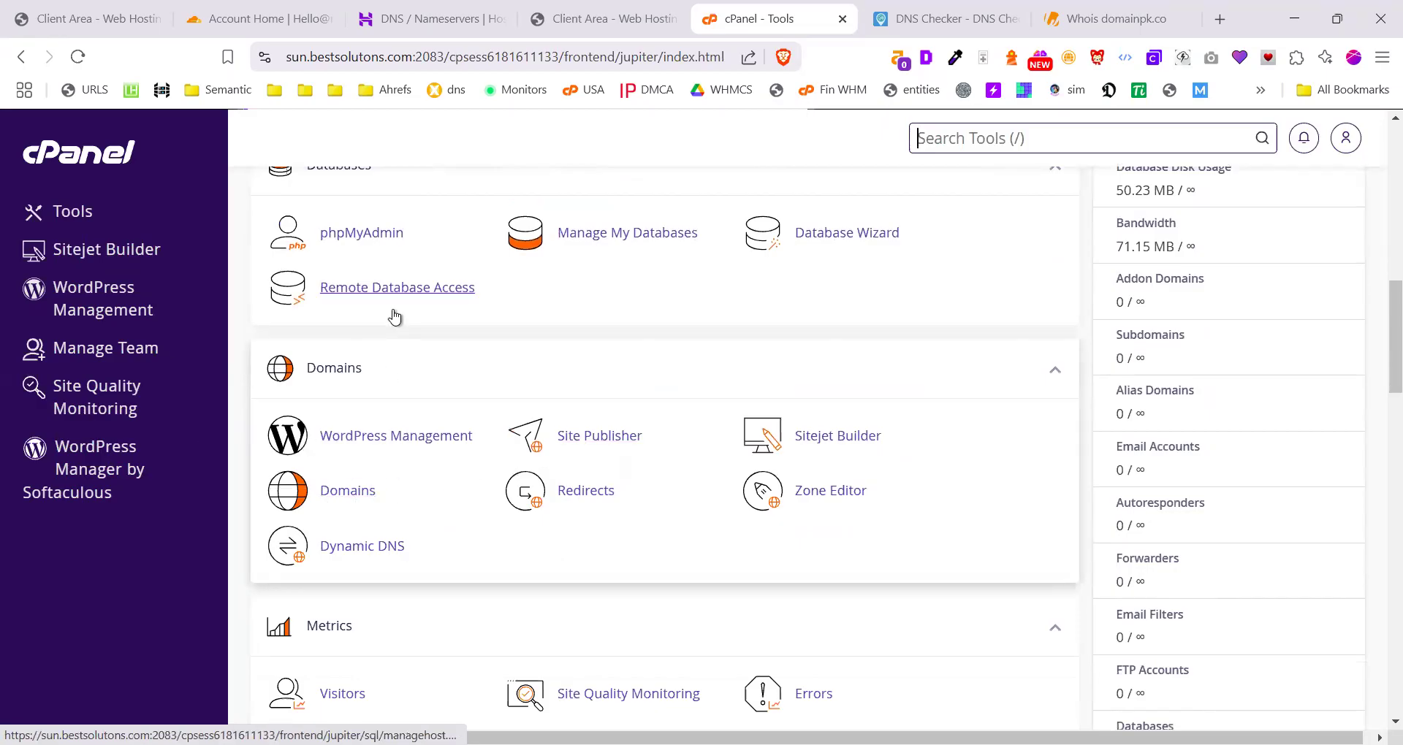
{"action": "left_click", "coordinate": [350, 493]}
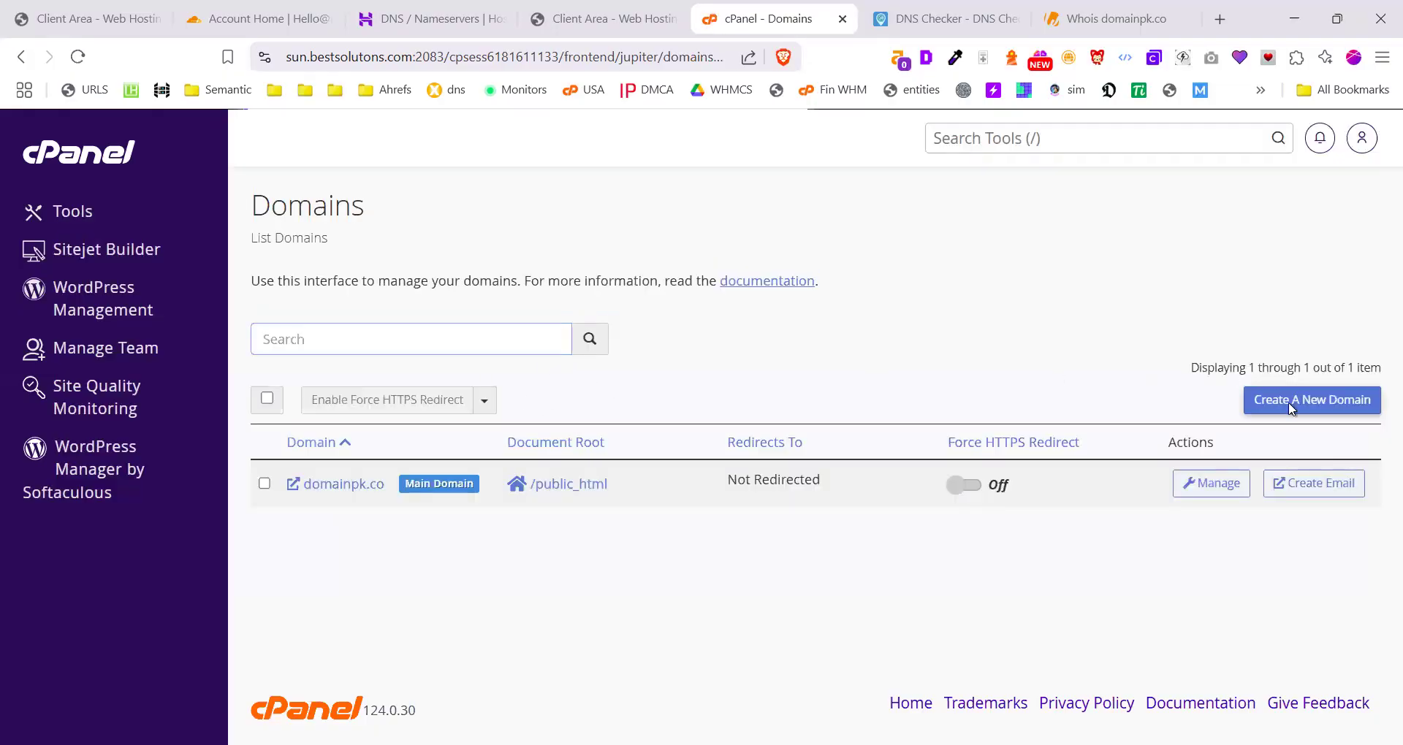
Step: Create the domain 'mubas' with its own document root instead of sharing public_html
{"action": "left_click", "coordinate": [1310, 413]}
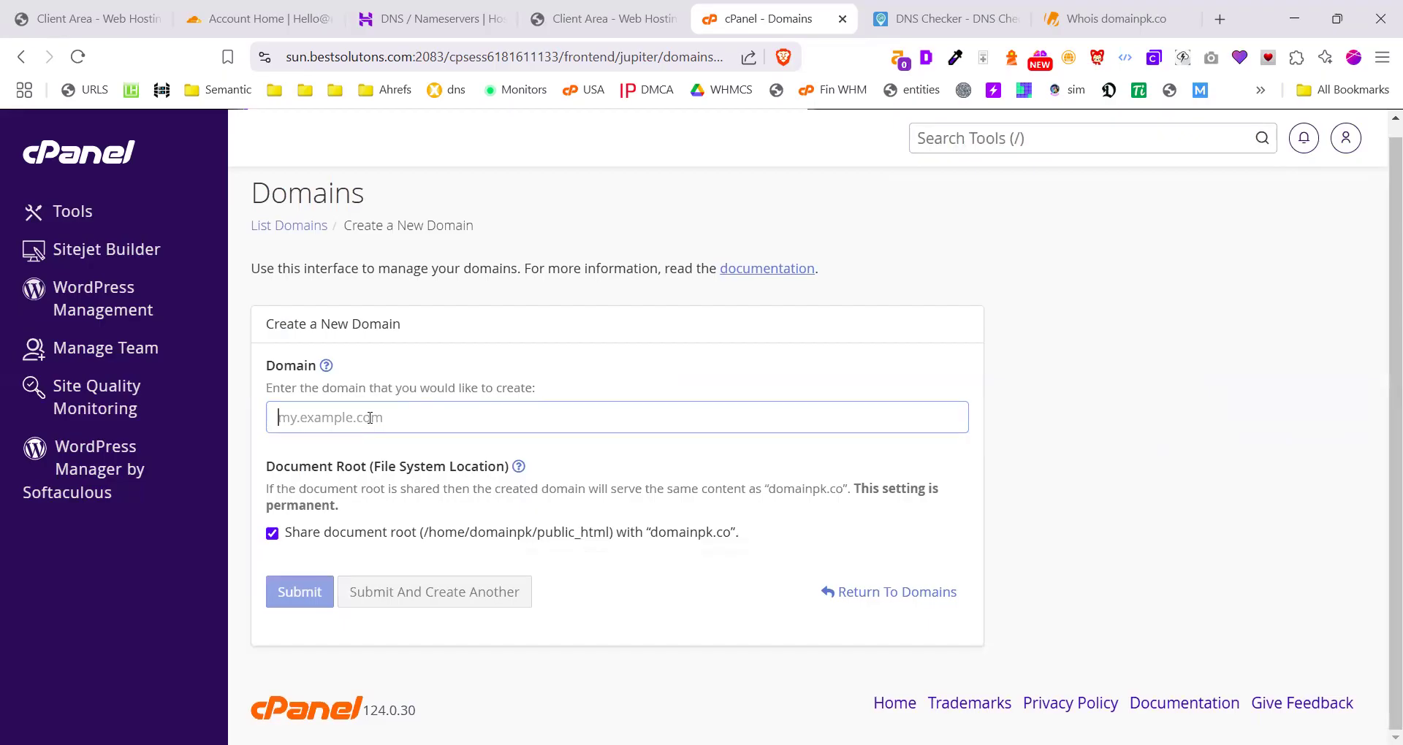
{"action": "type", "text": "mubashirhassan.com"}
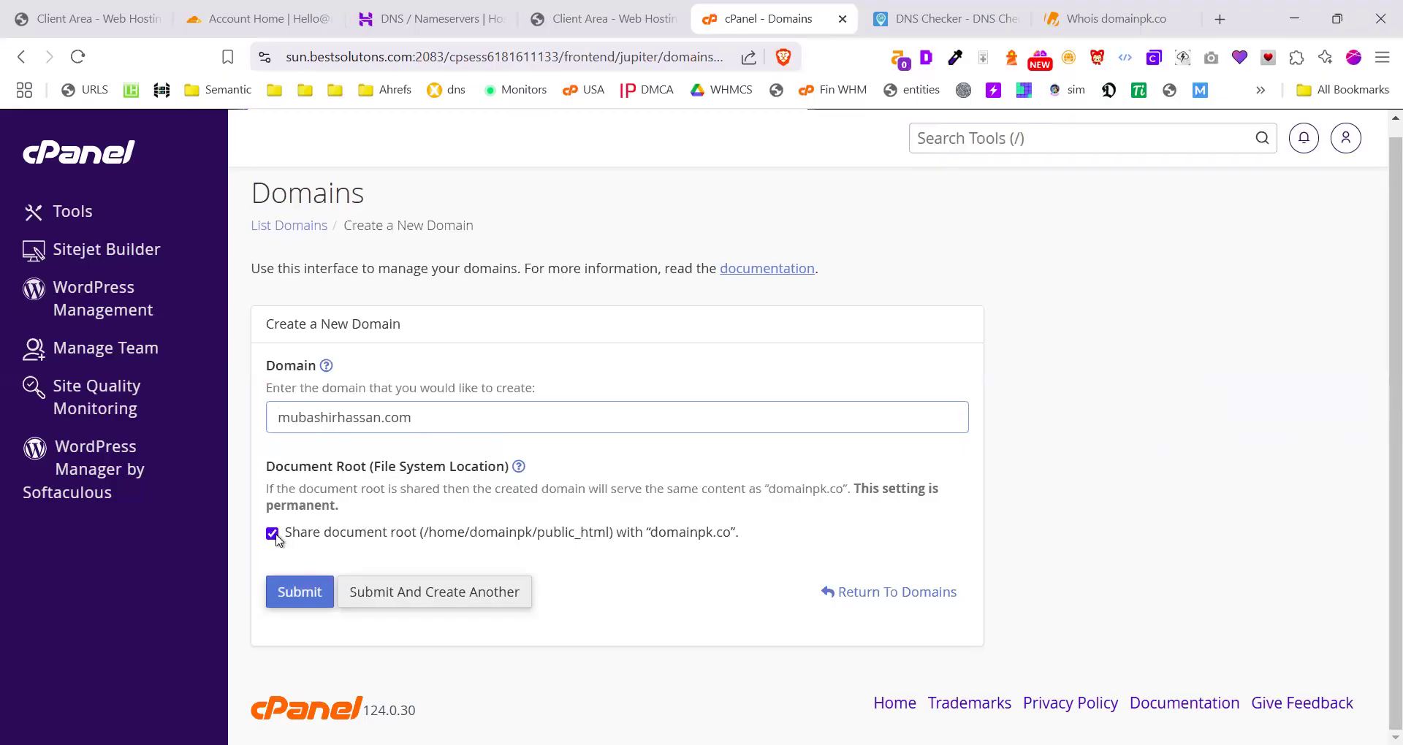
{"action": "left_click", "coordinate": [329, 542]}
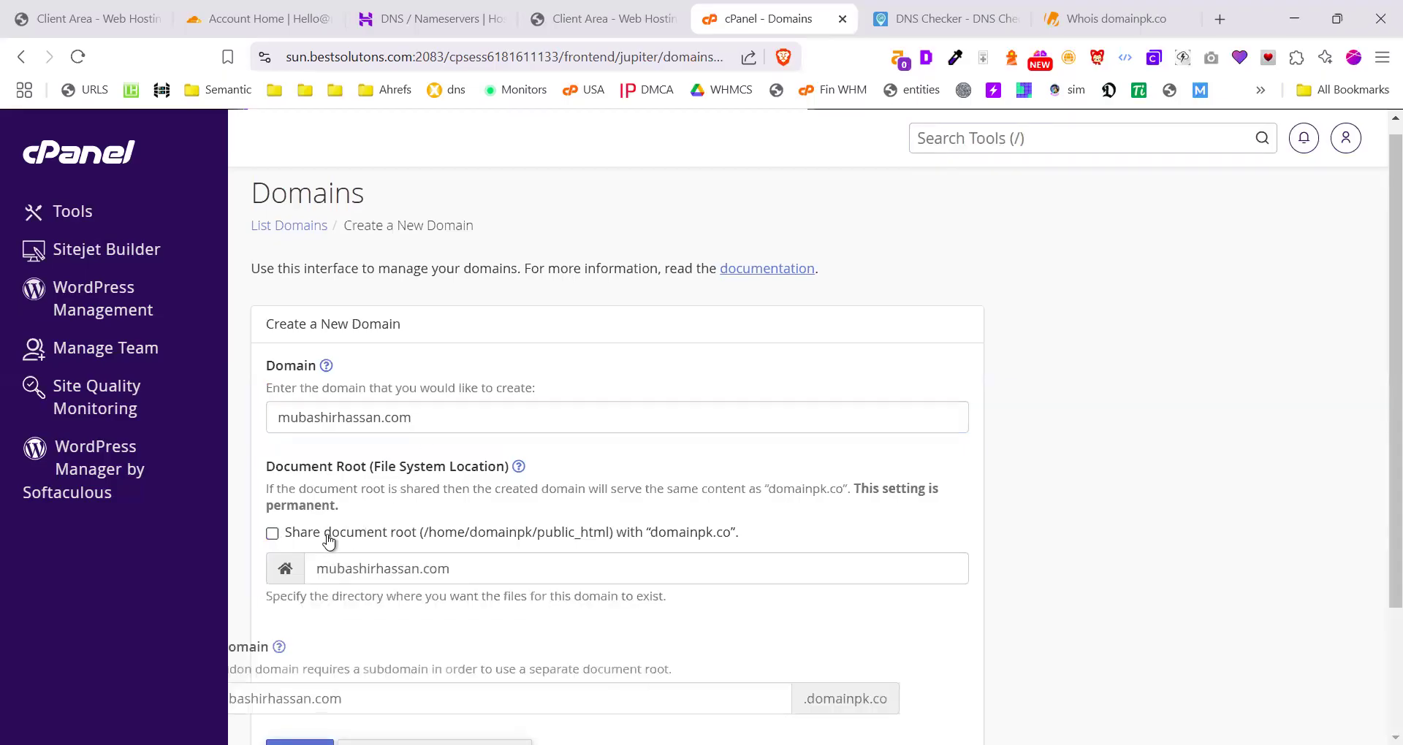
{"action": "scroll", "coordinate": [314, 578], "scroll_direction": "down", "scroll_amount": 2}
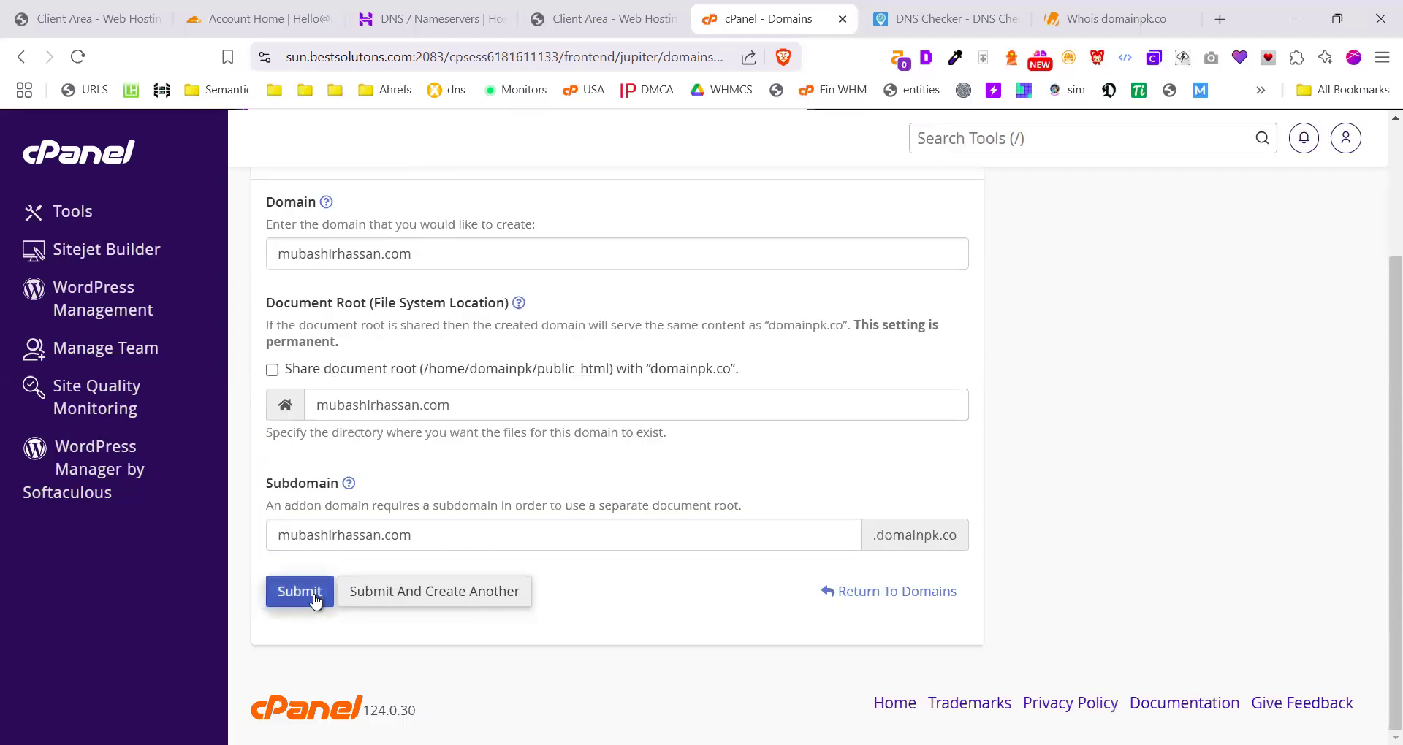
{"action": "left_click", "coordinate": [314, 598]}
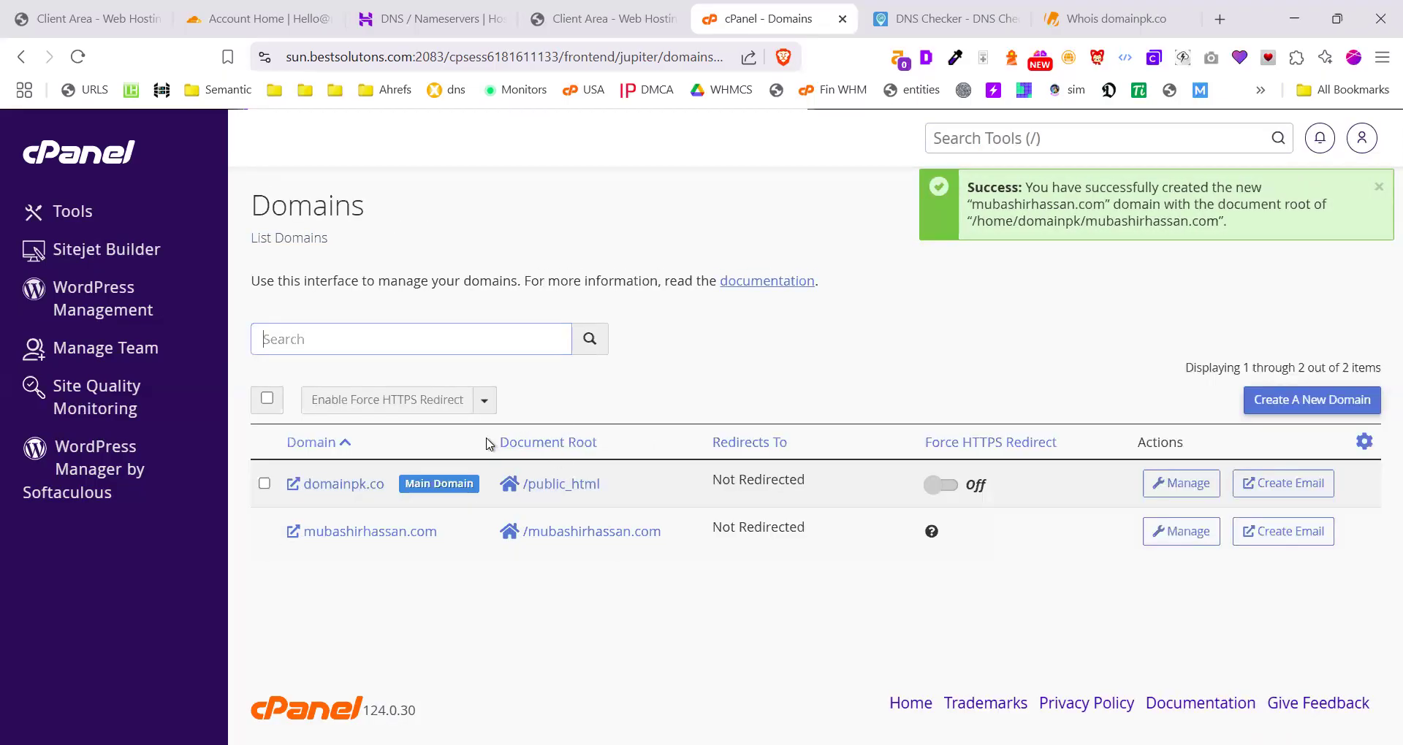
Step: Inspect the new domain's document root path in the Domains list
{"action": "left_click_drag", "start_coordinate": [490, 443], "coordinate": [616, 444]}
{"action": "left_click_drag", "start_coordinate": [662, 531], "coordinate": [486, 535]}
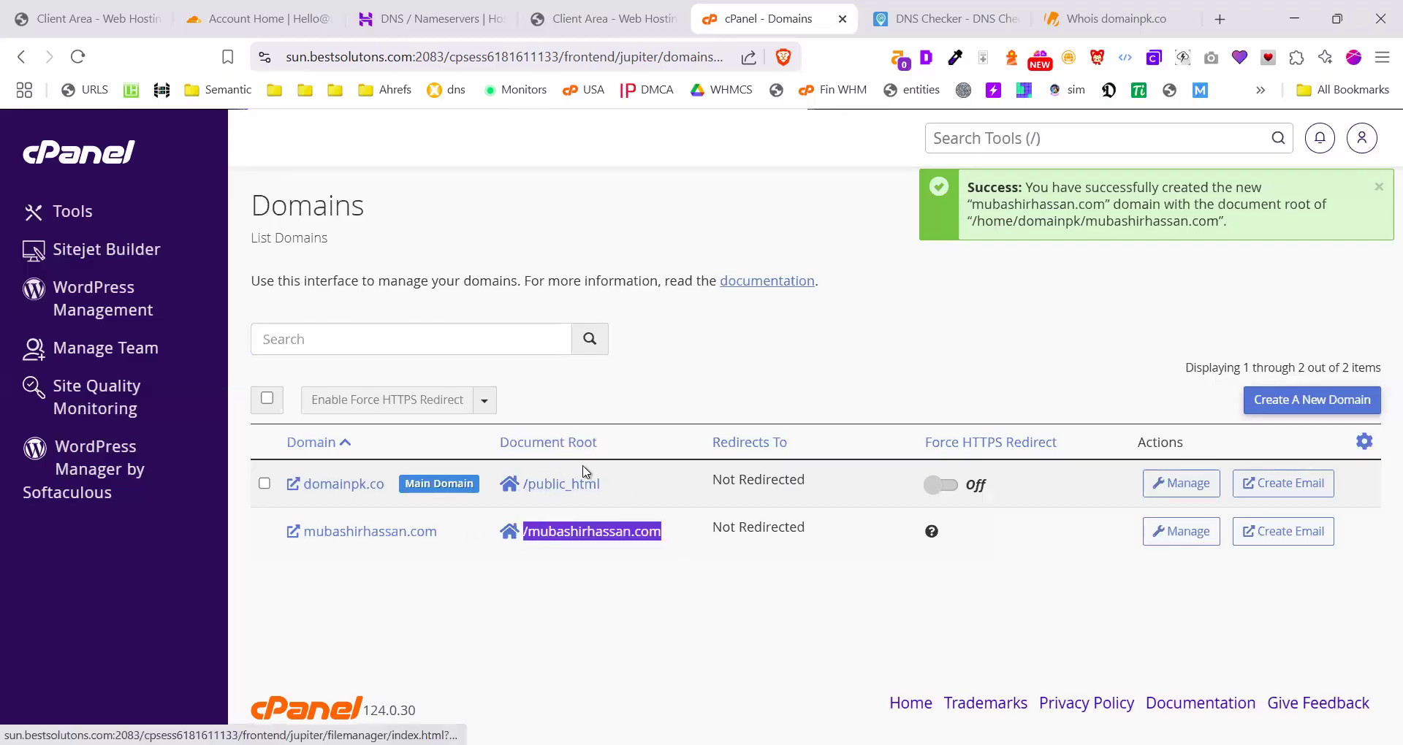
{"action": "left_click", "coordinate": [642, 597]}
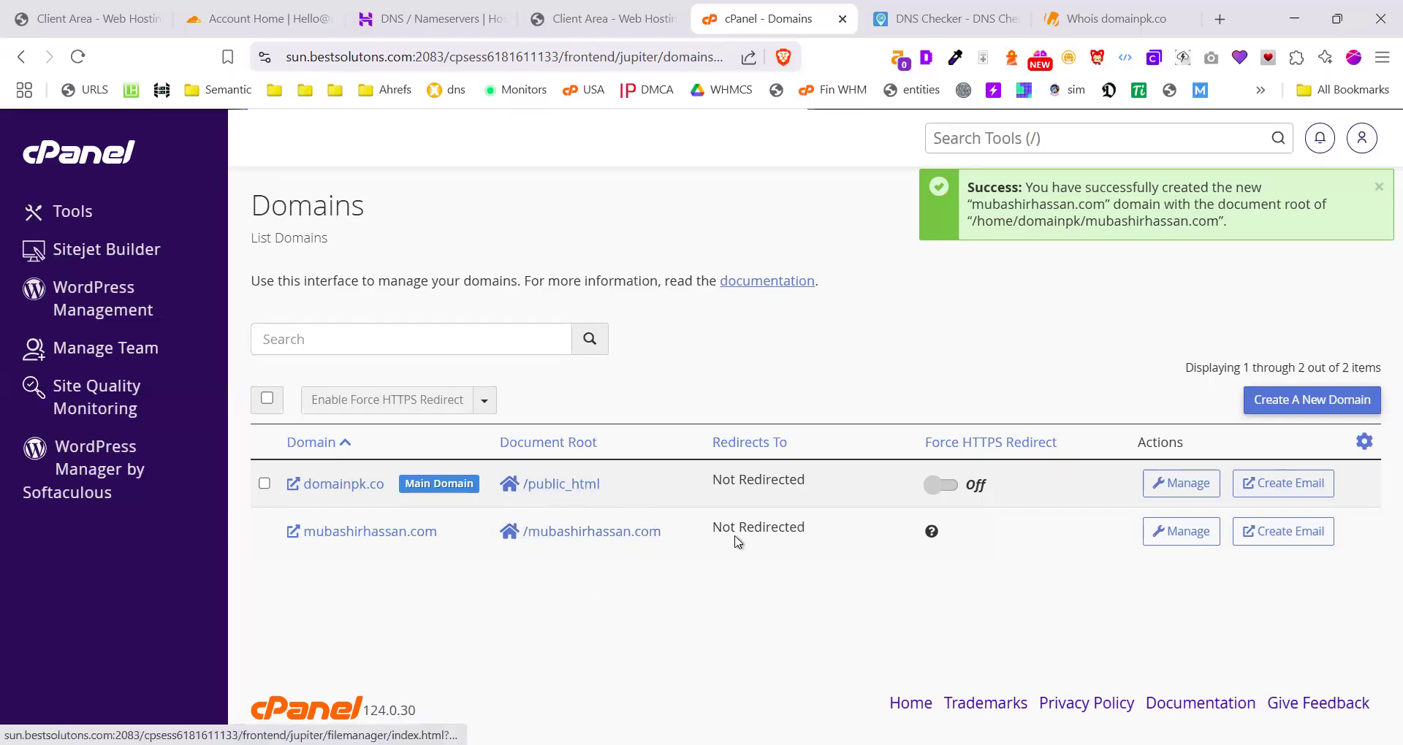
{"action": "left_click_drag", "start_coordinate": [668, 535], "coordinate": [451, 535]}
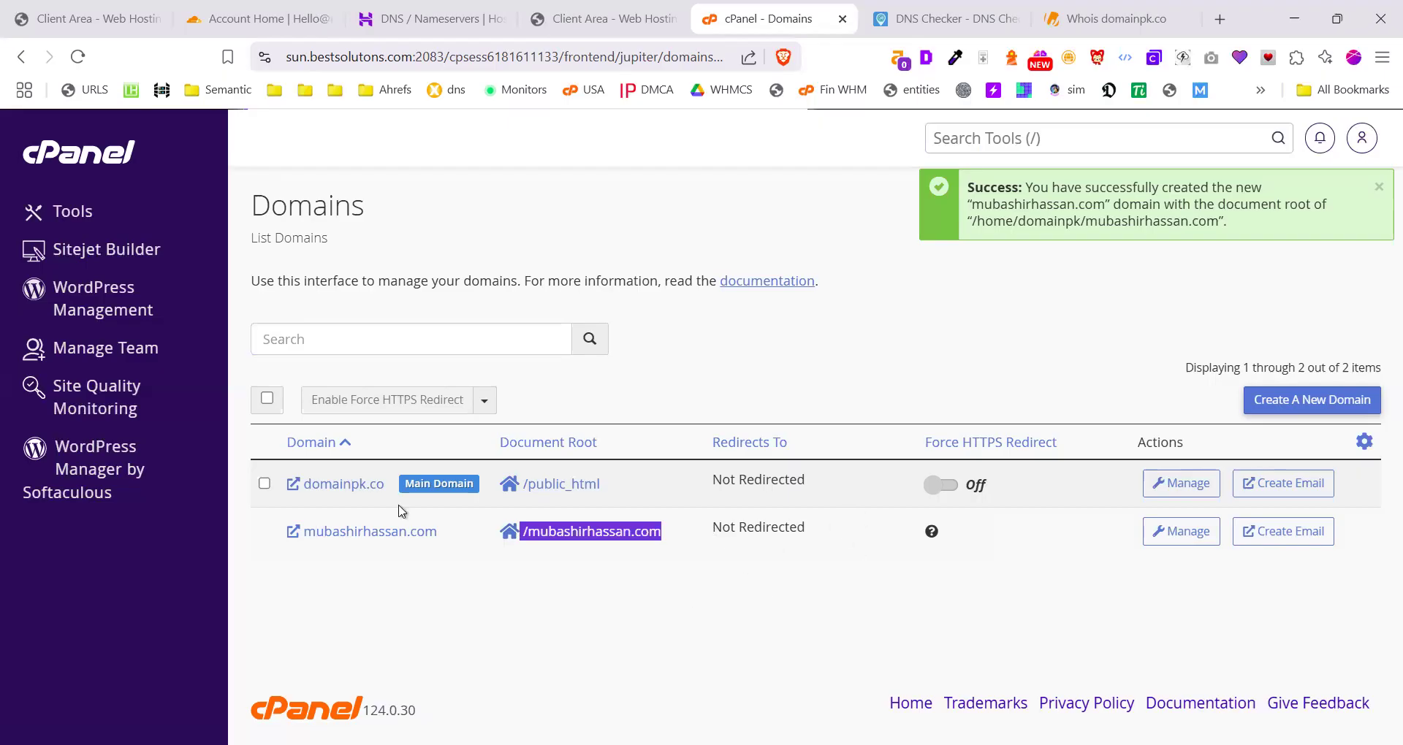
Step: Remove the new domain from its management page and confirm the deletion
{"action": "left_click", "coordinate": [1184, 536]}
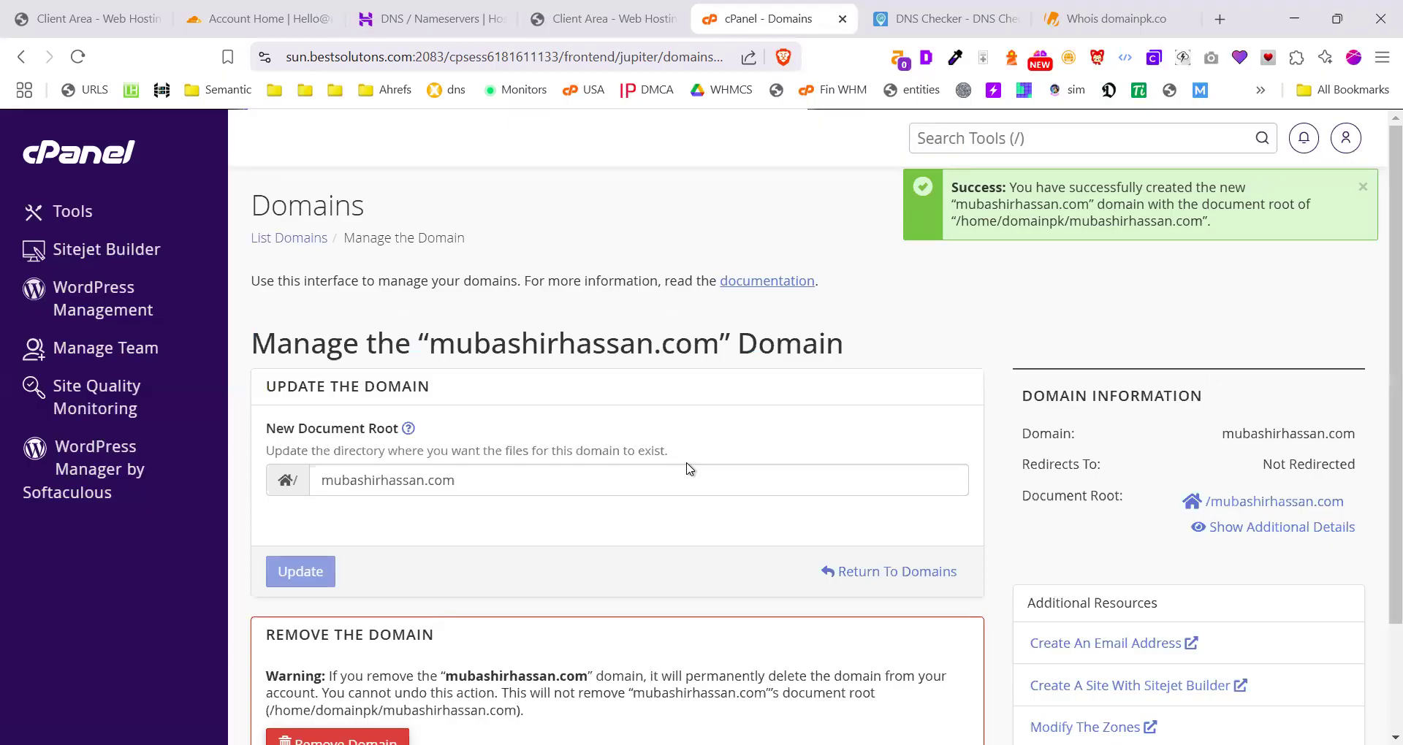
{"action": "scroll", "coordinate": [452, 429], "scroll_direction": "down", "scroll_amount": 1}
{"action": "left_click_drag", "start_coordinate": [456, 386], "coordinate": [320, 394]}
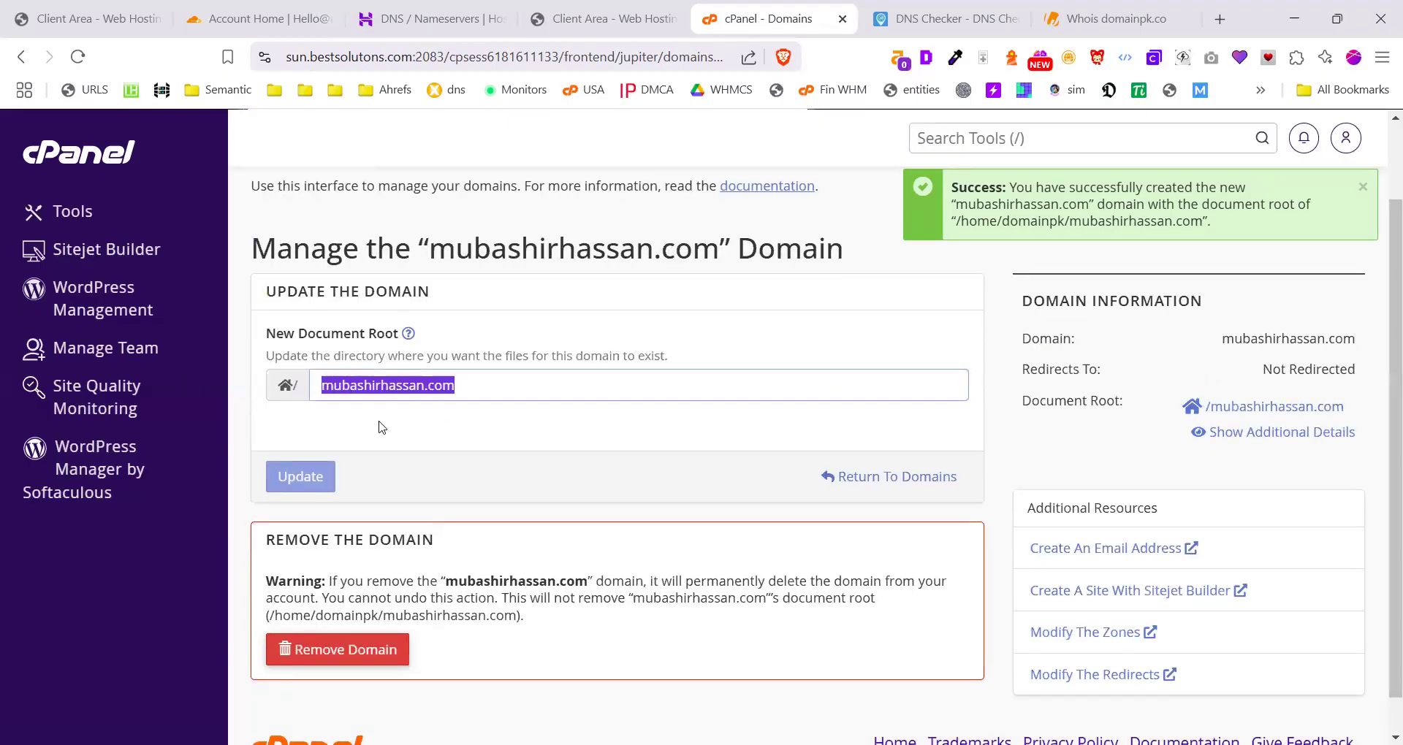
{"action": "left_click_drag", "start_coordinate": [449, 400], "coordinate": [290, 387]}
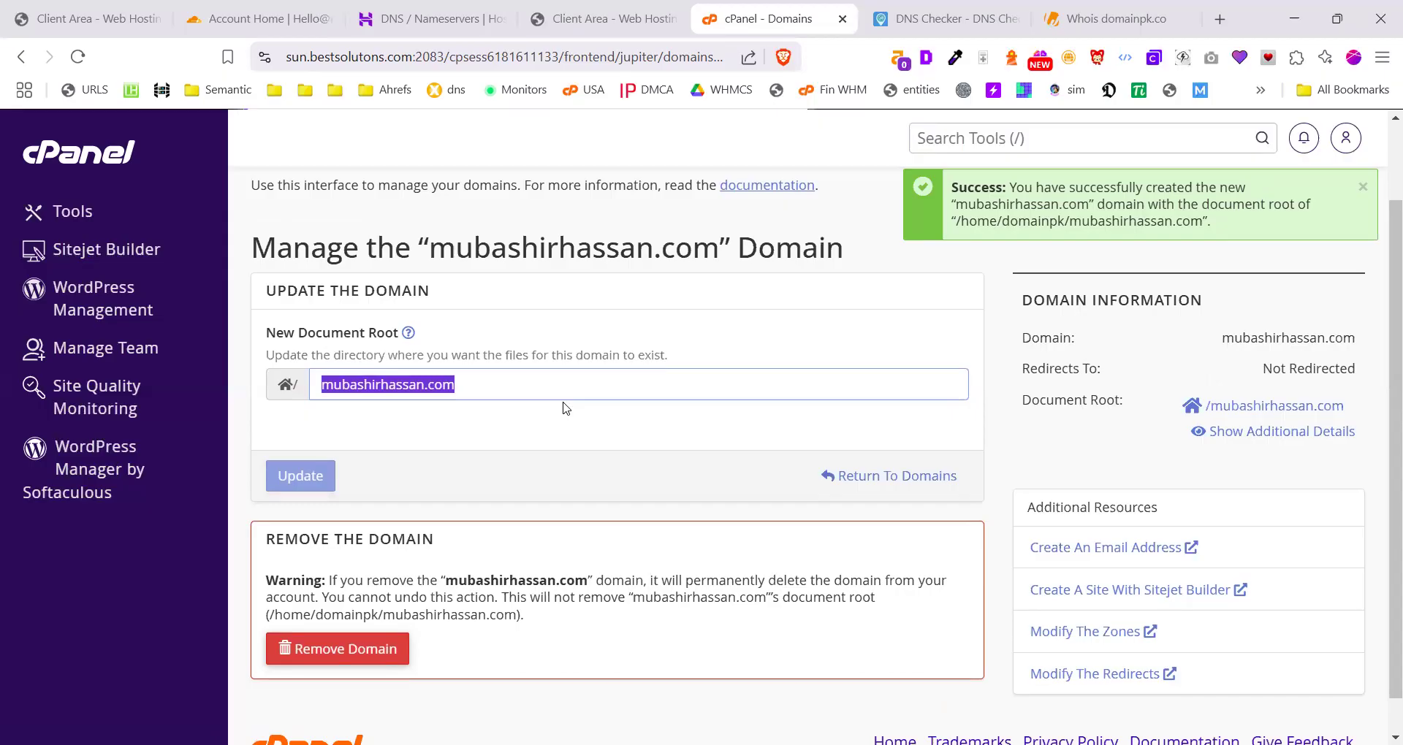
{"action": "scroll", "coordinate": [563, 404], "scroll_direction": "down", "scroll_amount": 1}
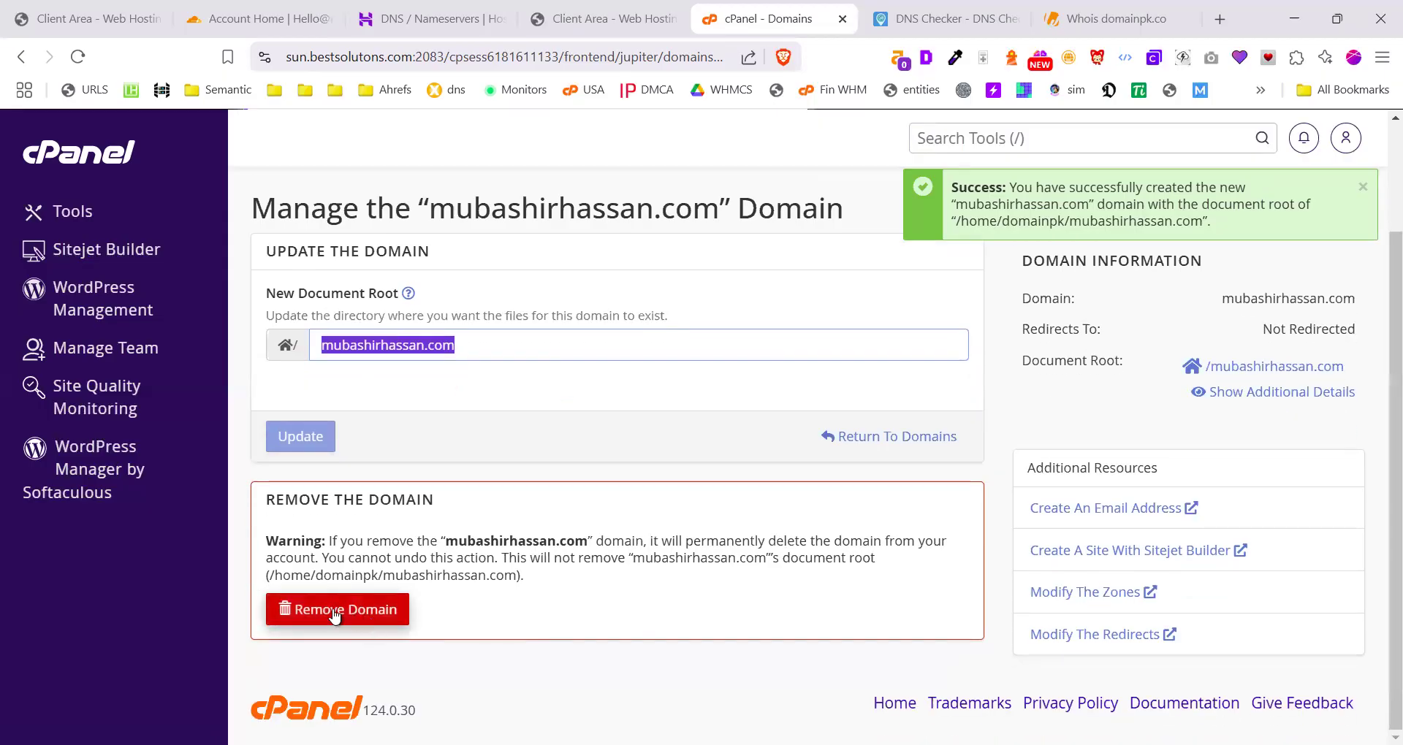
{"action": "left_click", "coordinate": [371, 611]}
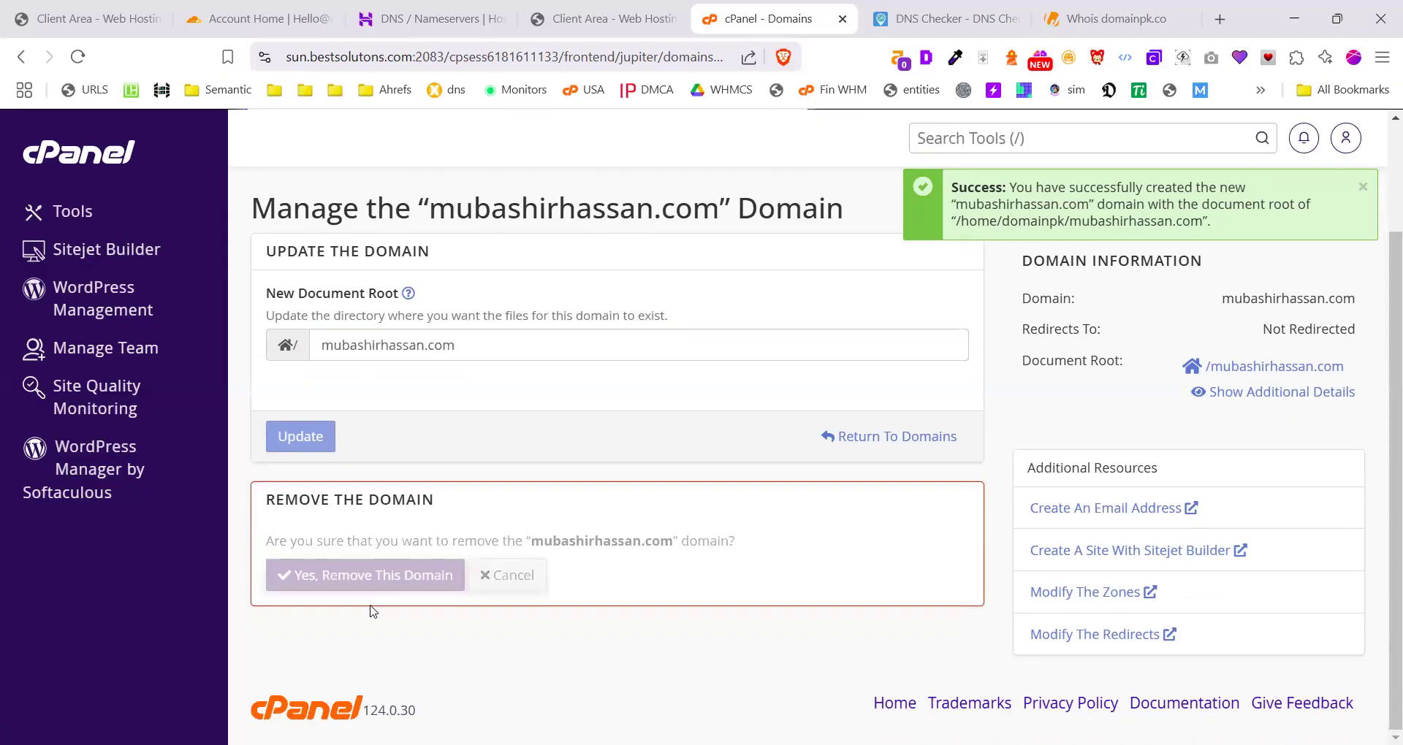
{"action": "left_click", "coordinate": [413, 575]}
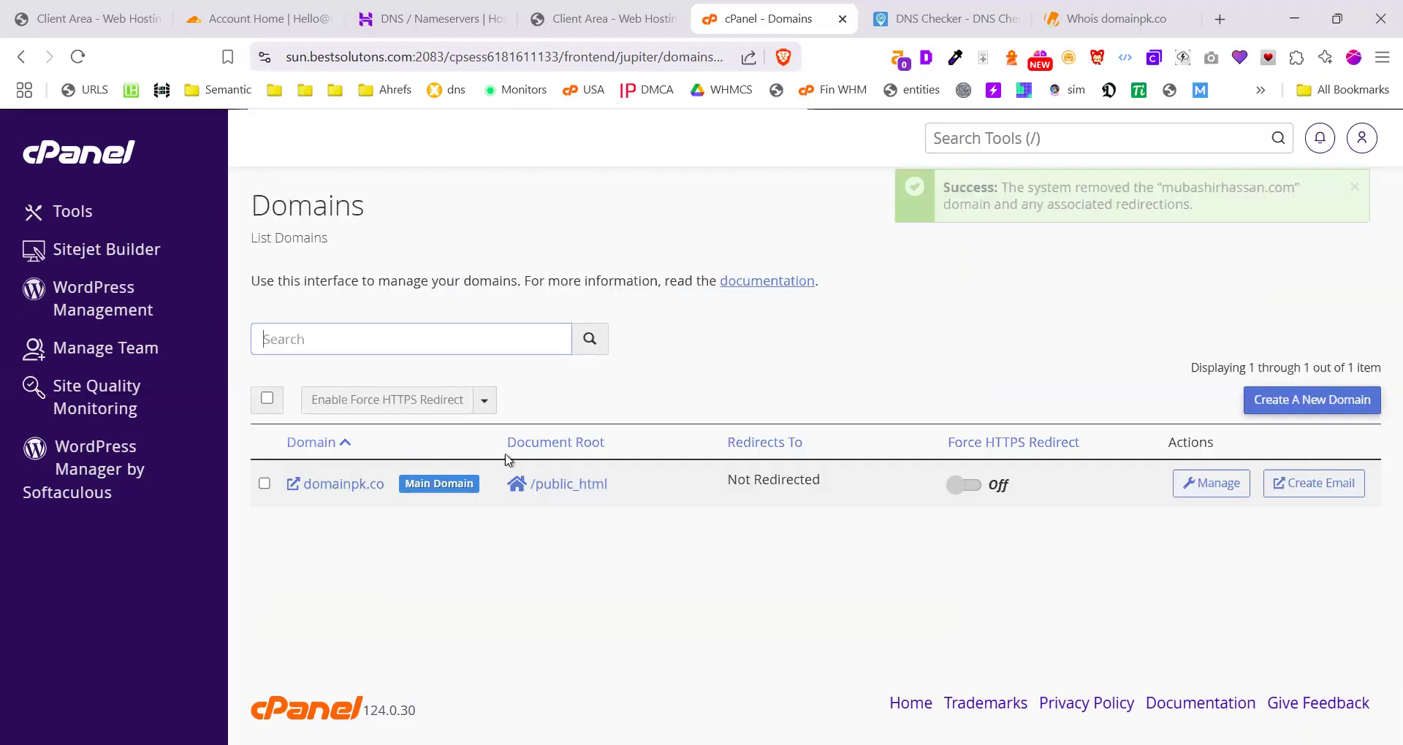
Step: Create my.domainpk.co with separate document root /my.domainpk.co and dismiss the success notice
{"action": "left_click", "coordinate": [1313, 402]}
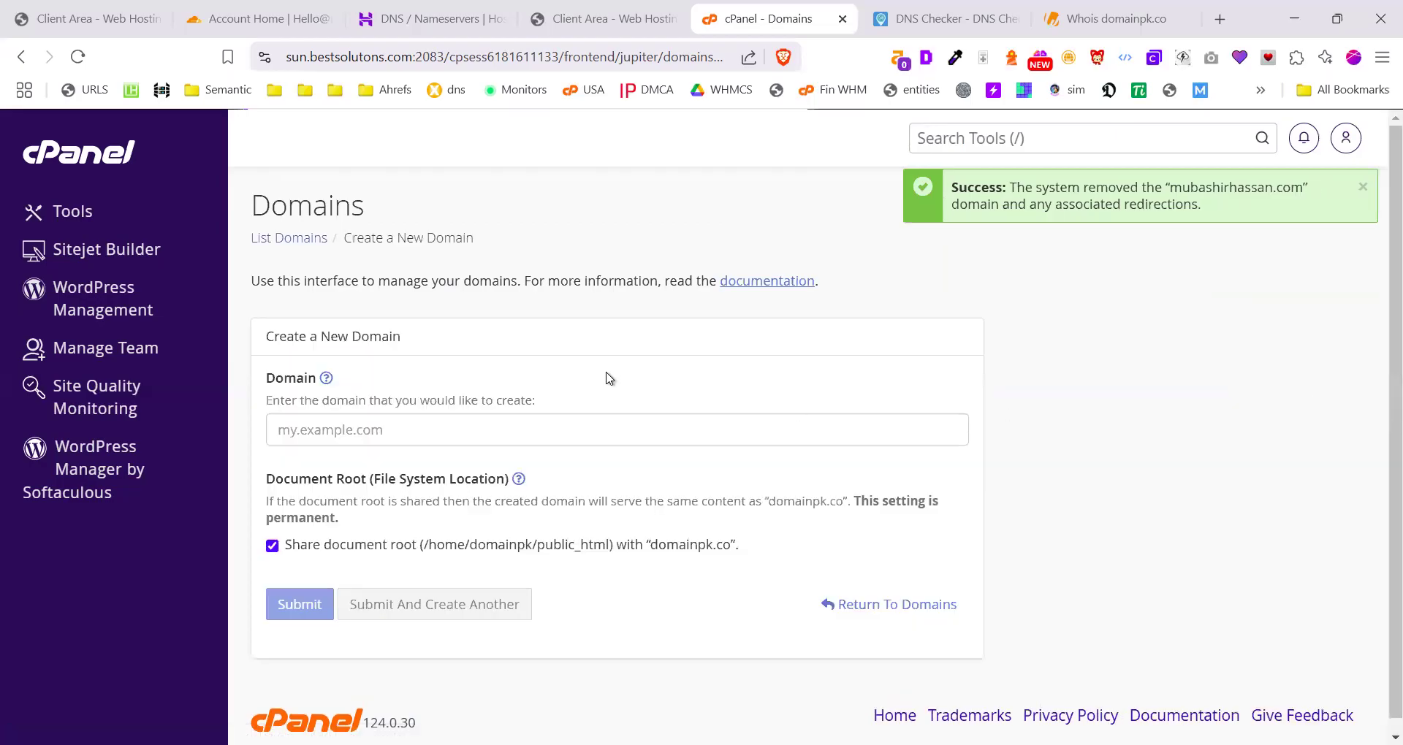
{"action": "left_click", "coordinate": [399, 430]}
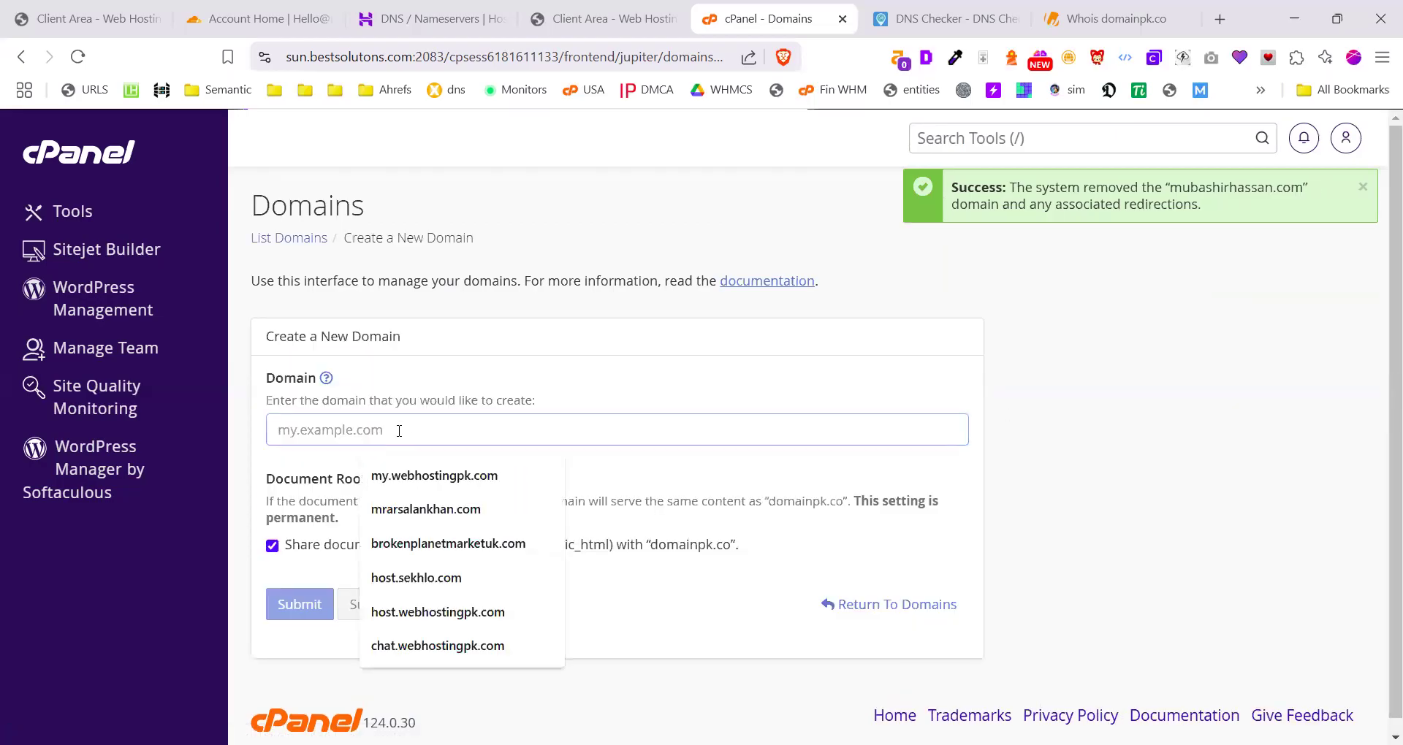
{"action": "type", "text": "sub."}
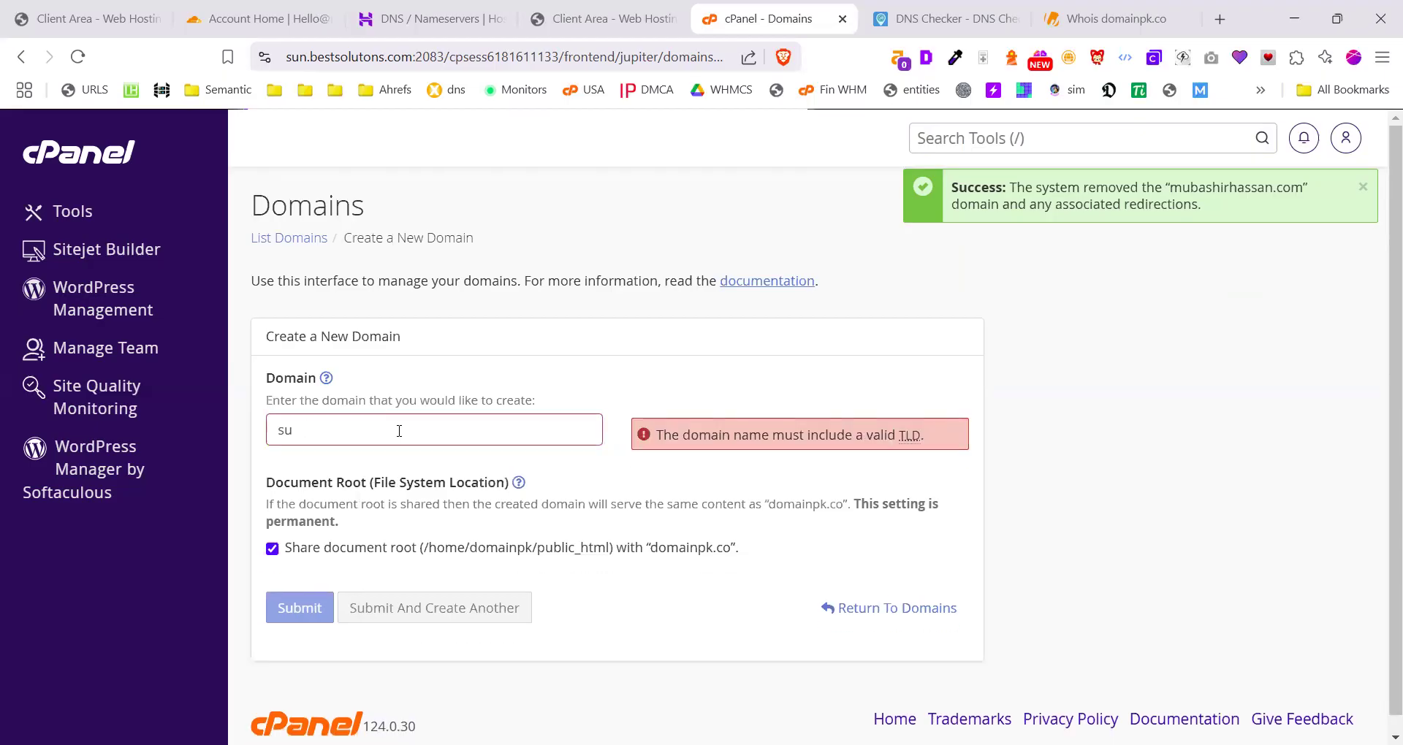
{"action": "key", "text": "BackSpace"}
{"action": "key", "text": "BackSpace"}
{"action": "type", "text": "my."}
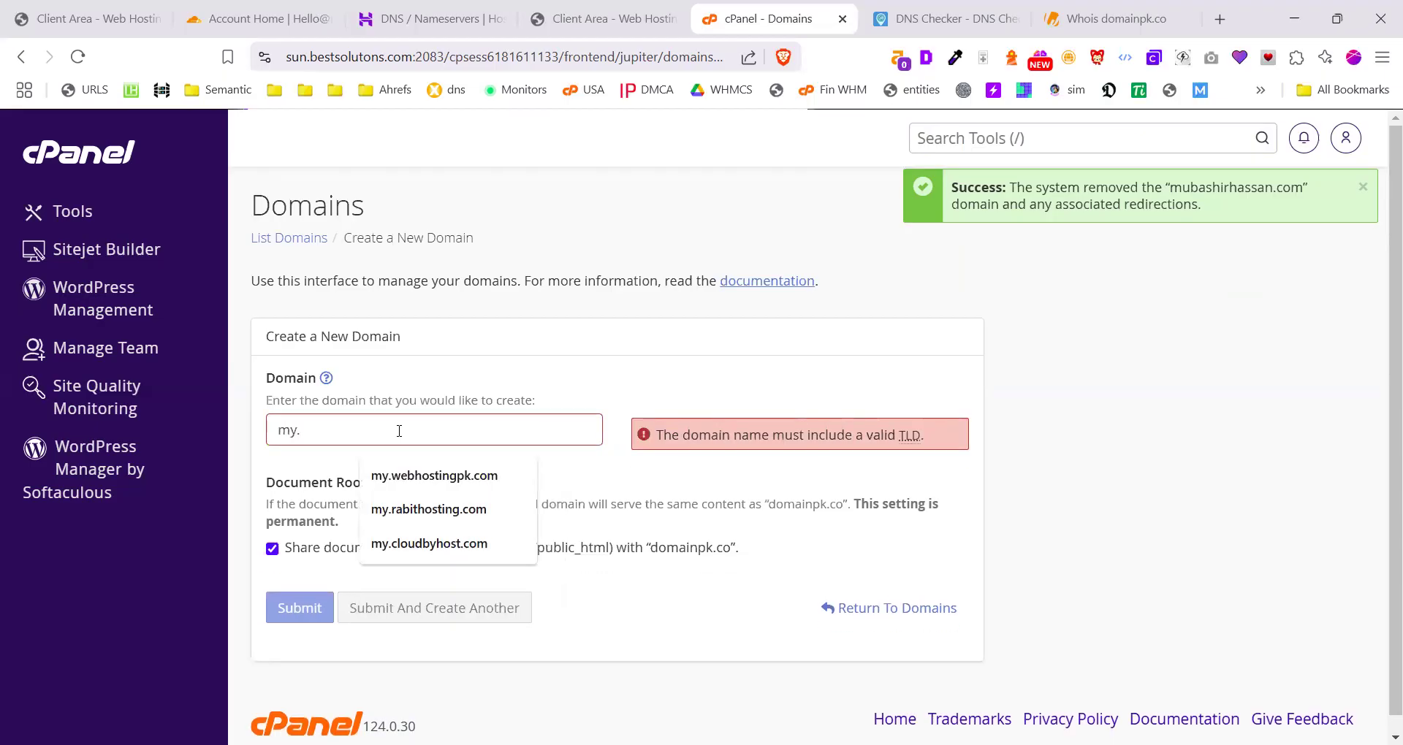
{"action": "type", "text": "domainpk.co"}
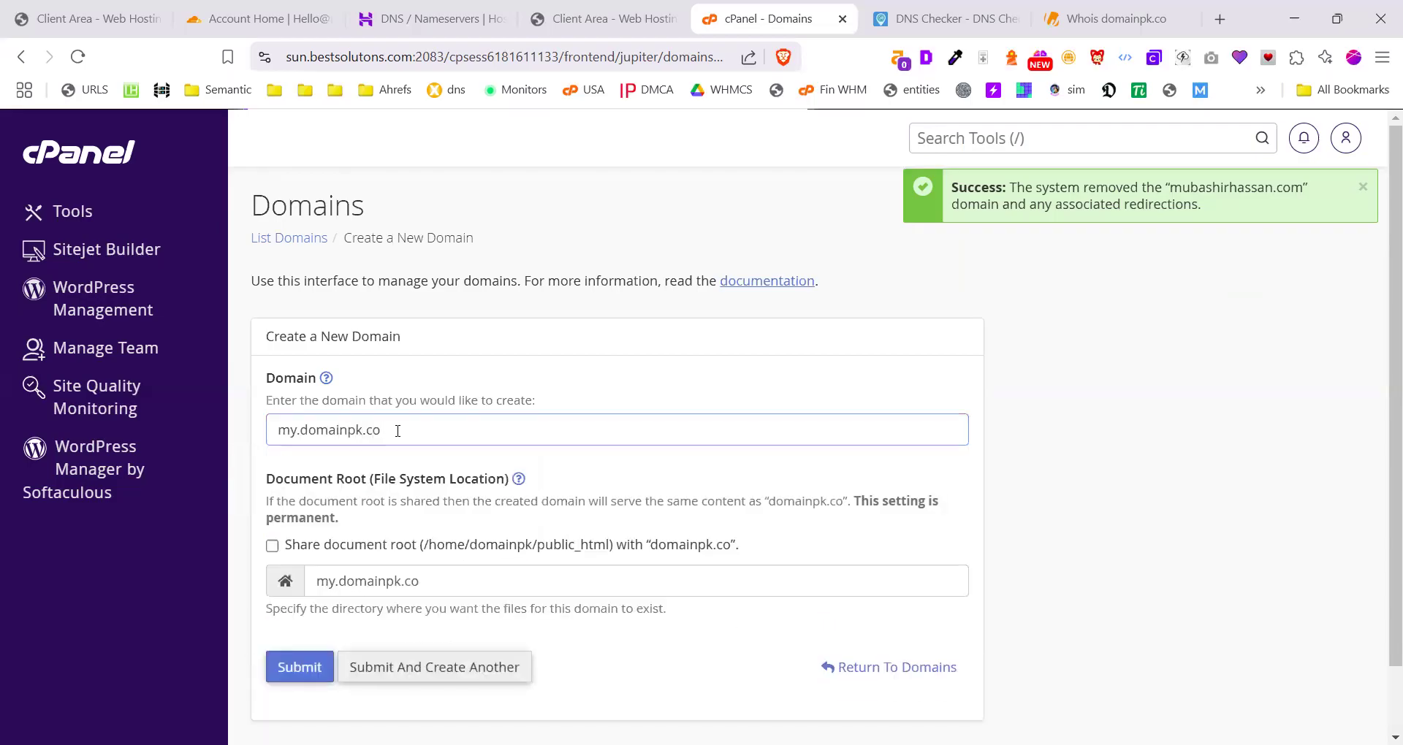
{"action": "double_click", "coordinate": [283, 430]}
{"action": "scroll", "coordinate": [348, 474], "scroll_direction": "down", "scroll_amount": 1}
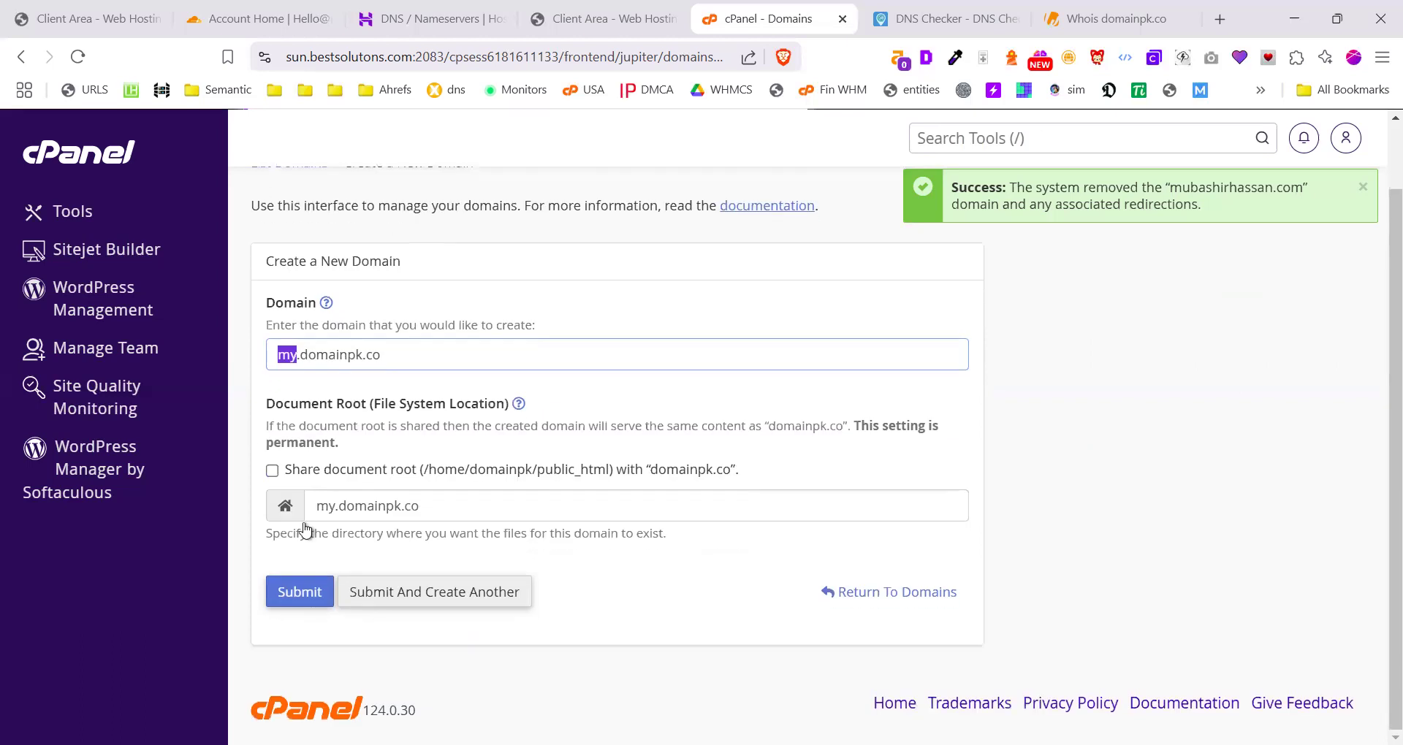
{"action": "left_click", "coordinate": [292, 595]}
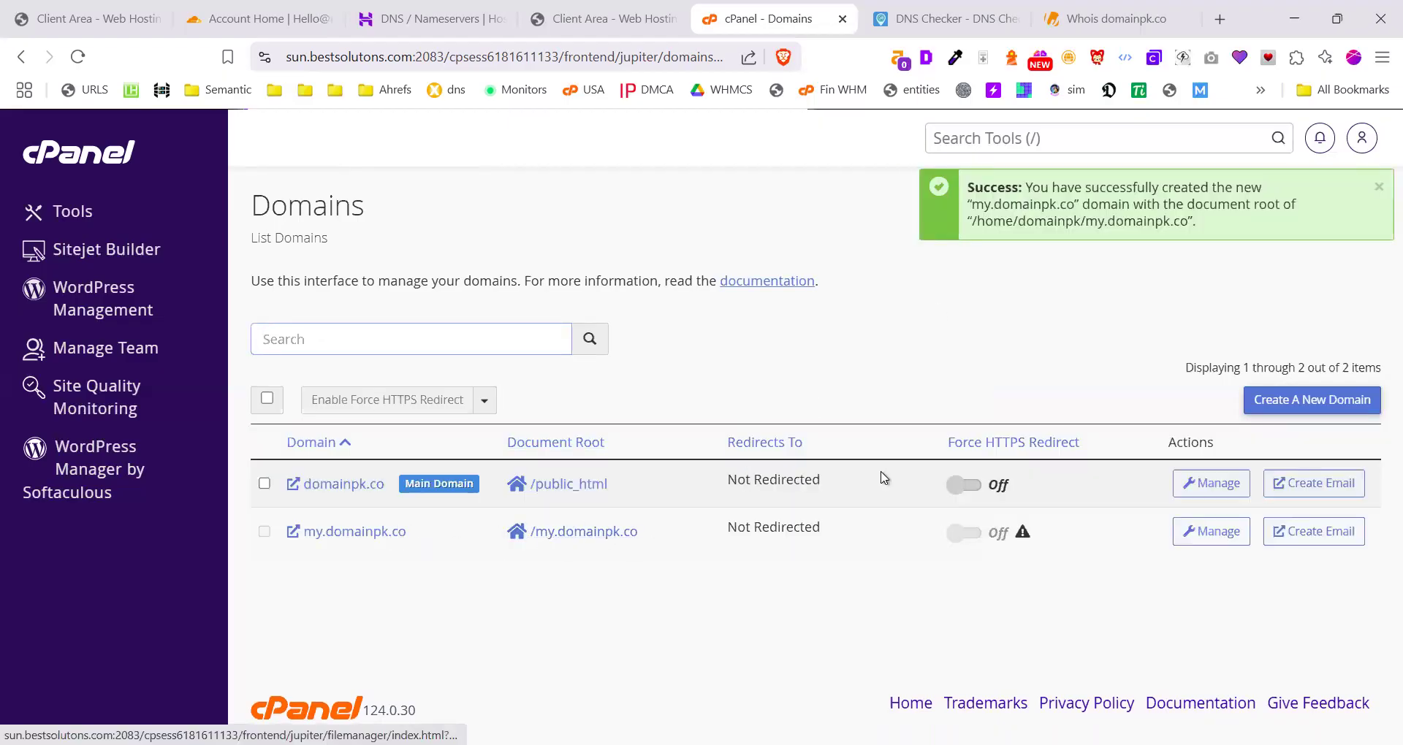
{"action": "left_click", "coordinate": [1380, 190]}
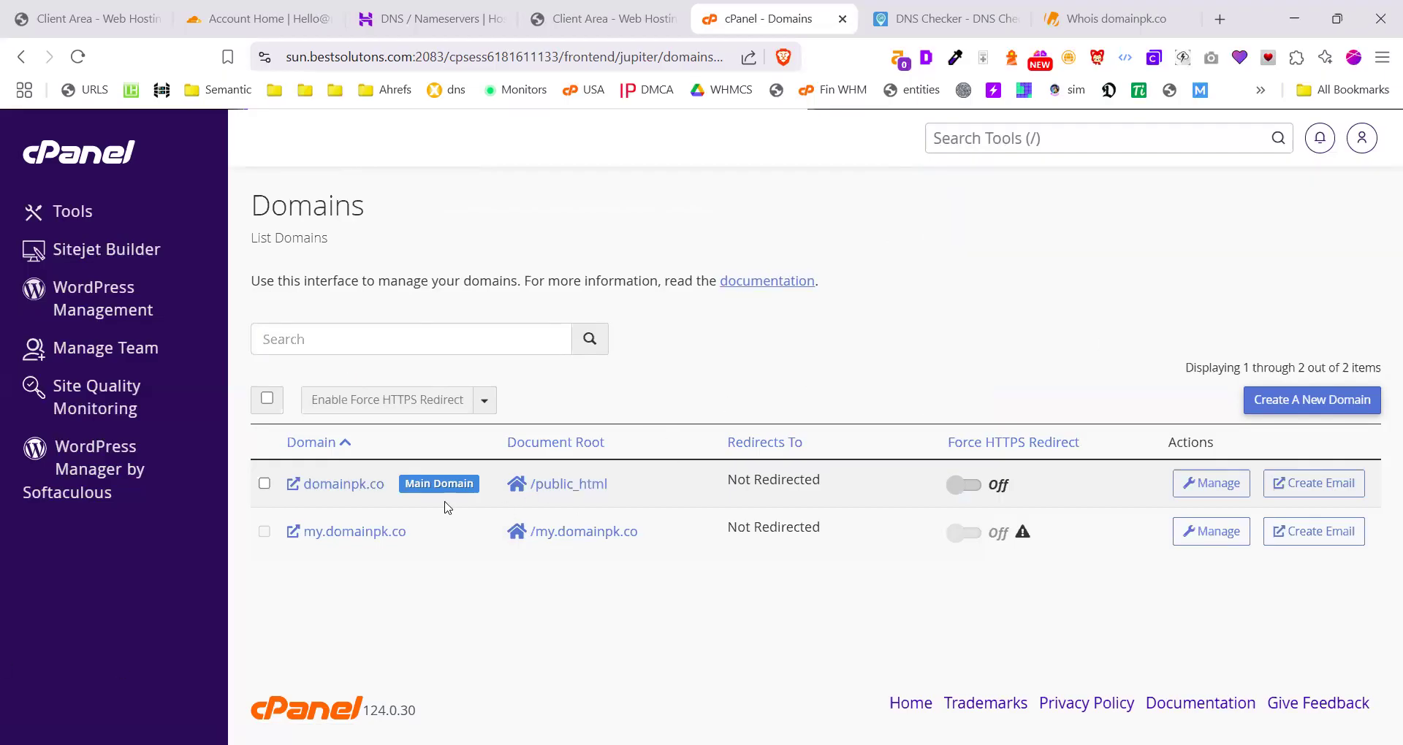
{"action": "left_click", "coordinate": [330, 533]}
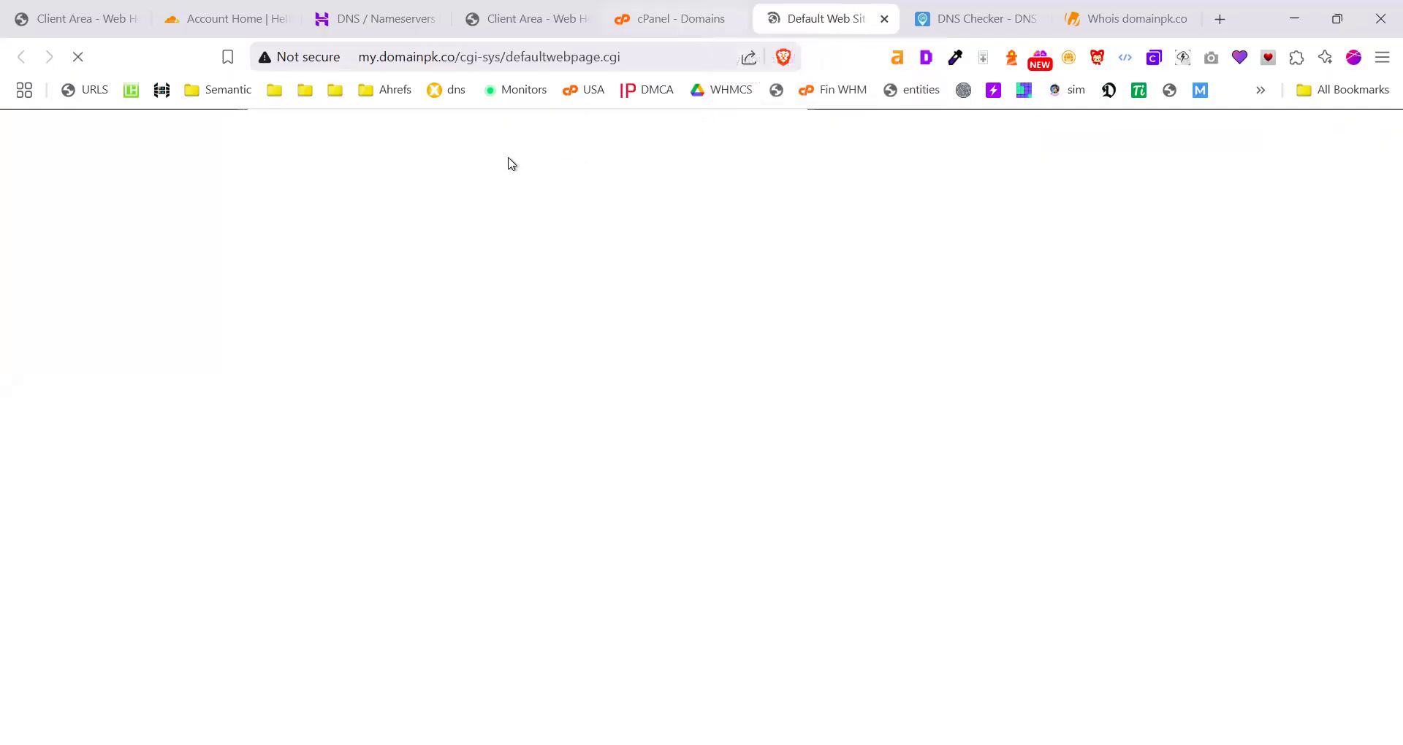
{"action": "scroll", "coordinate": [507, 293], "scroll_direction": "down", "scroll_amount": 2}
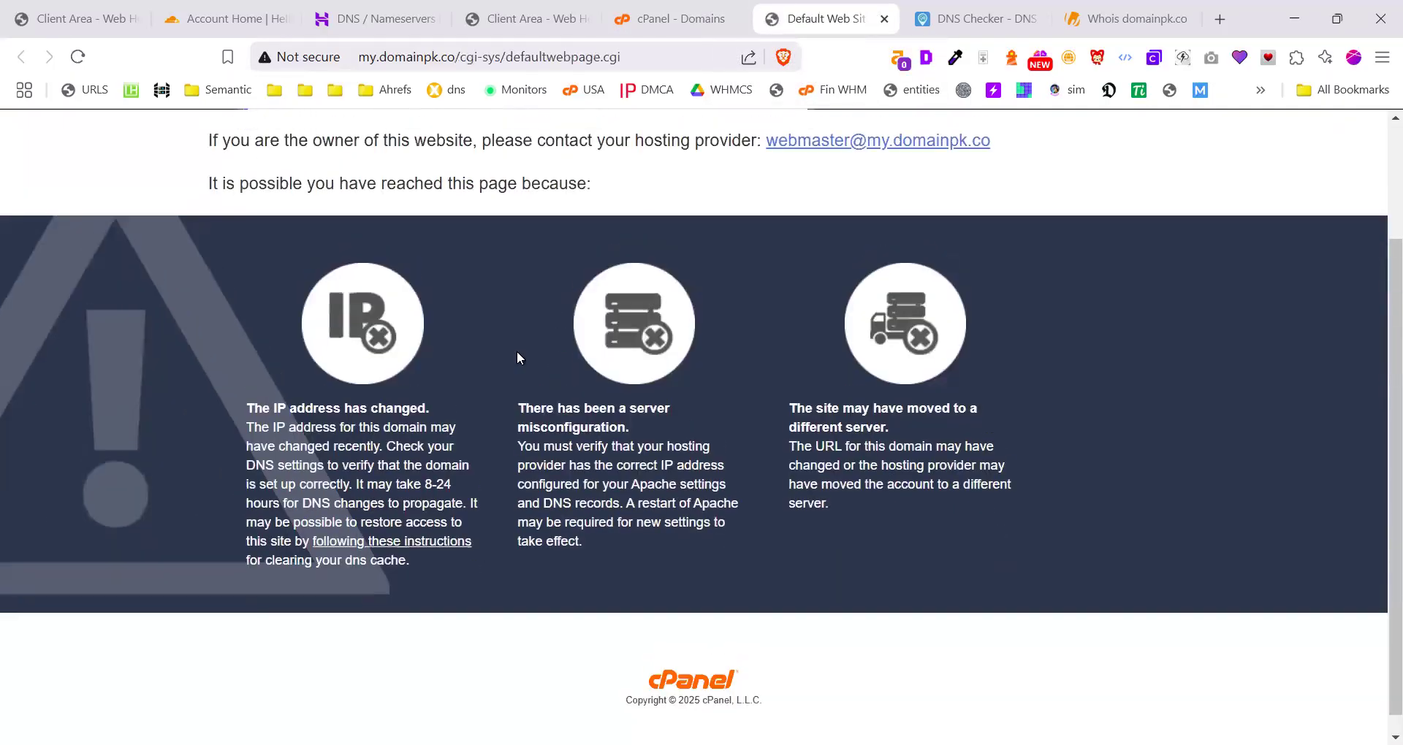
{"action": "scroll", "coordinate": [662, 157], "scroll_direction": "up", "scroll_amount": 2}
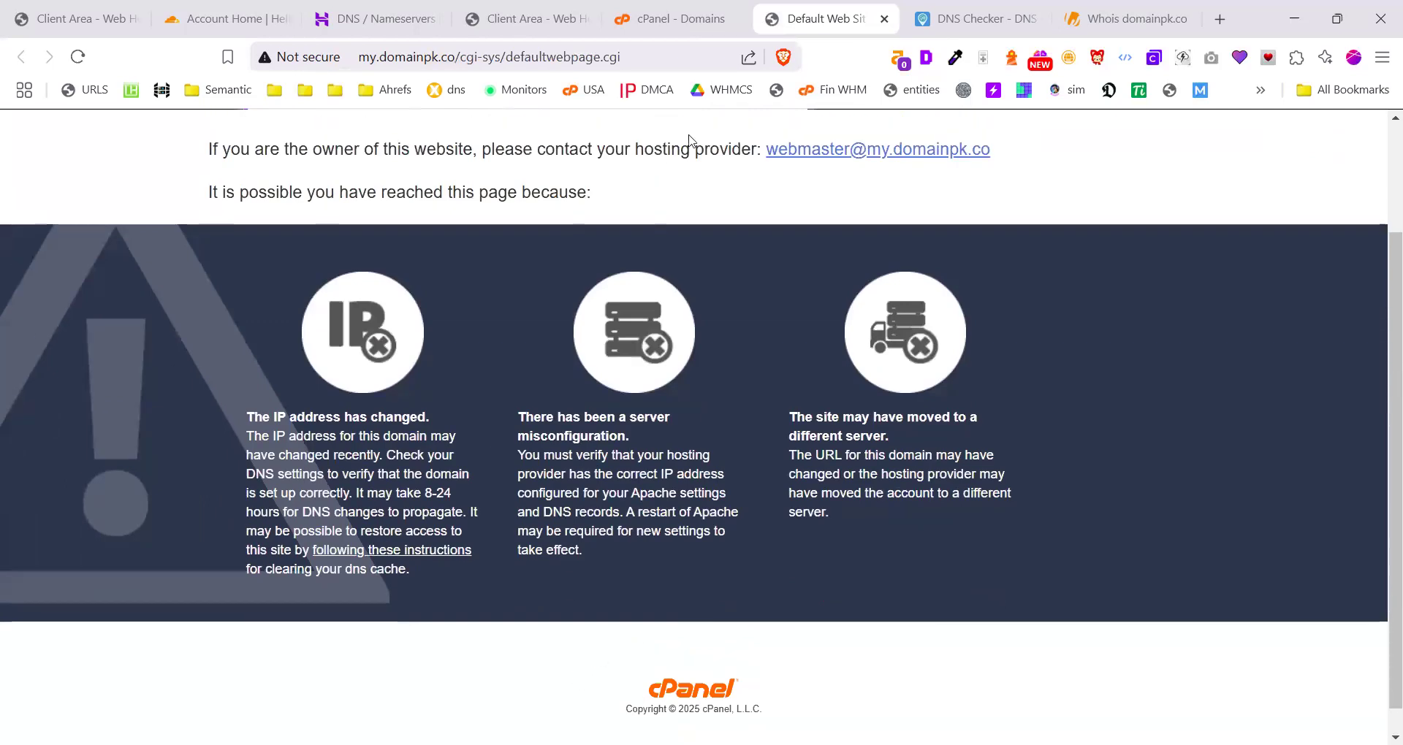
{"action": "left_click", "coordinate": [885, 20]}
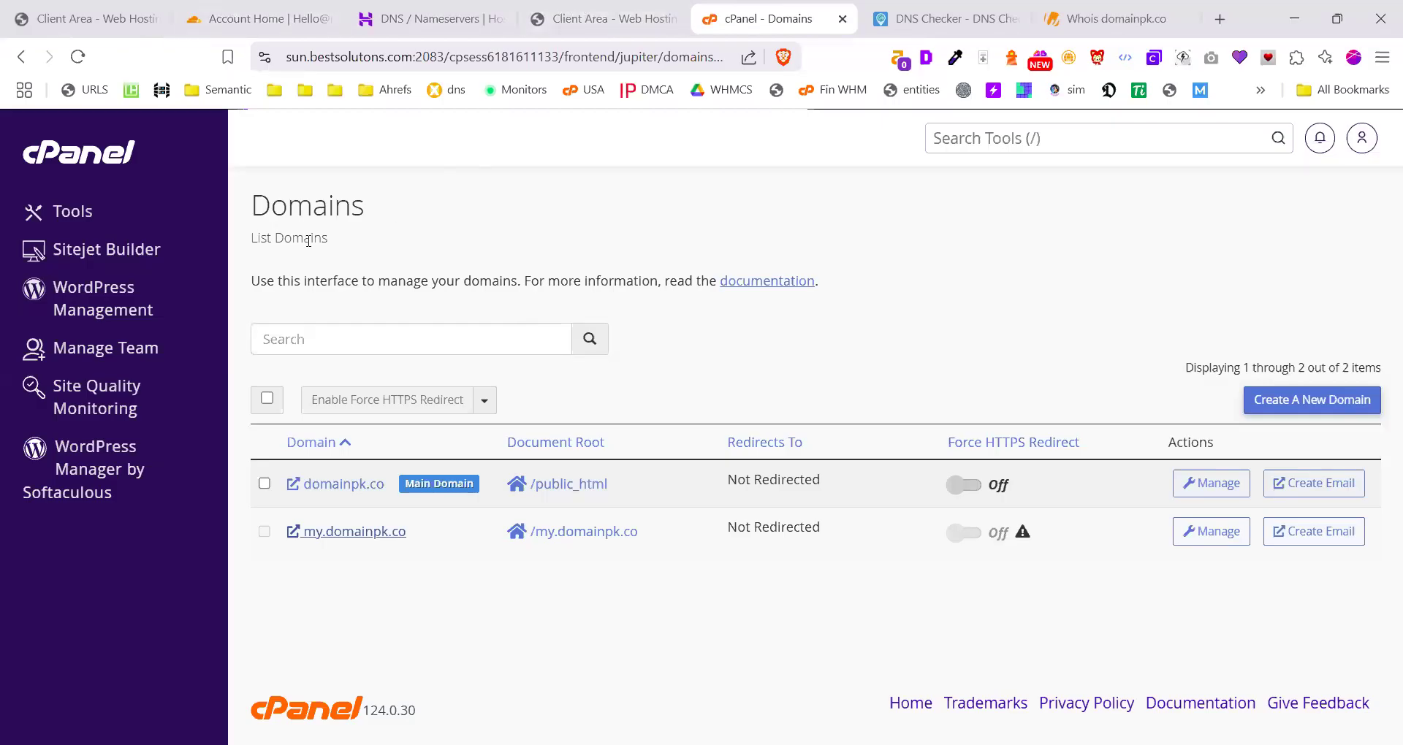
Step: Return to cPanel Tools and launch File Manager
{"action": "left_click", "coordinate": [73, 211]}
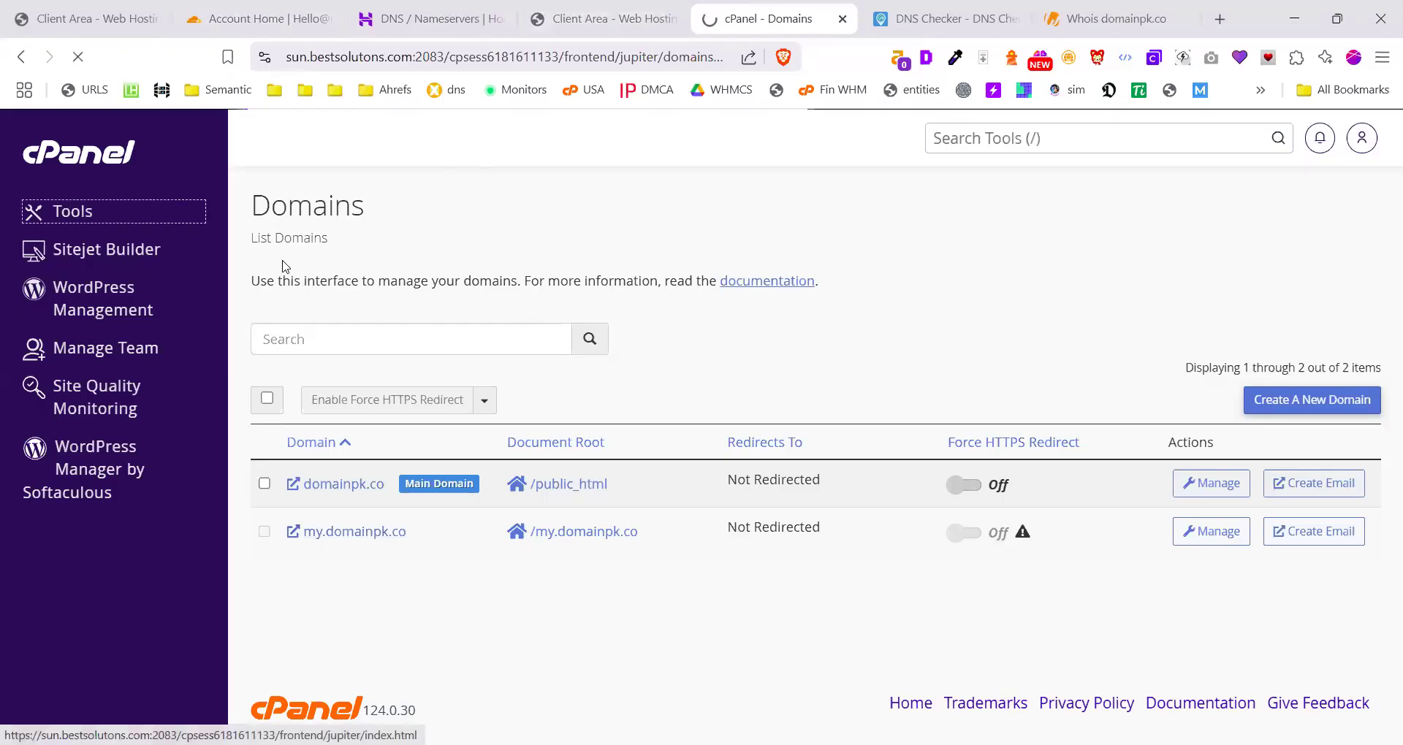
{"action": "scroll", "coordinate": [1005, 369], "scroll_direction": "down", "scroll_amount": 8}
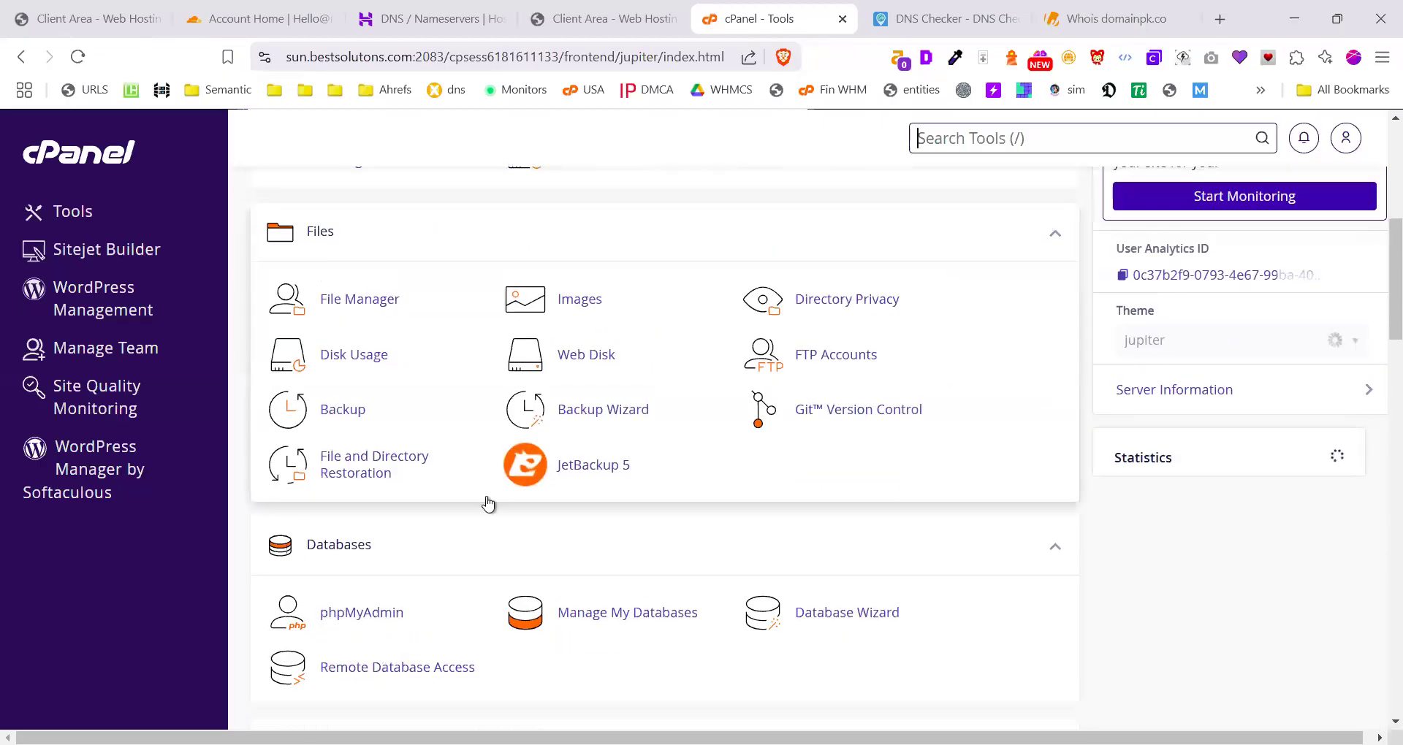
{"action": "left_click", "coordinate": [358, 301]}
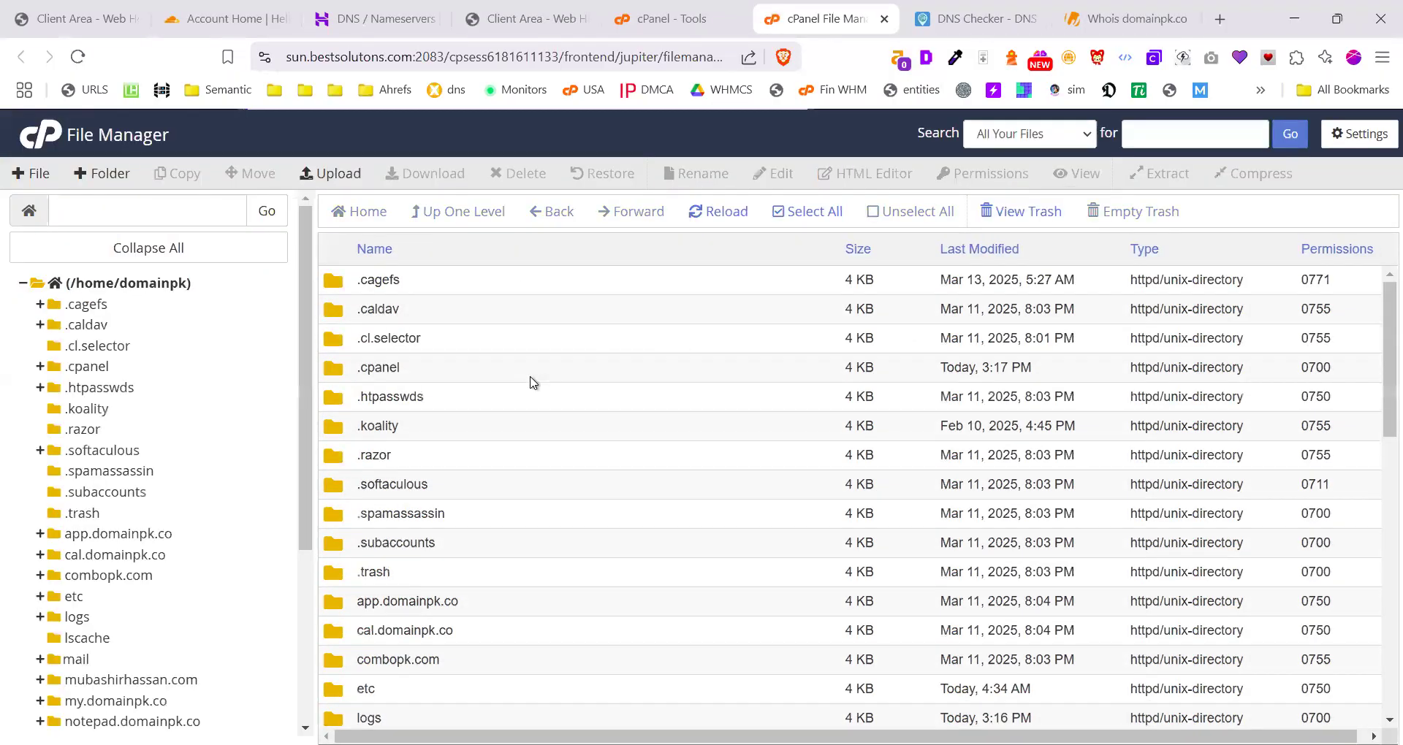
Step: Open public_html, holding only a 152-byte .htaccess, and start a fresh browser tab
{"action": "scroll", "coordinate": [532, 383], "scroll_direction": "down", "scroll_amount": 6}
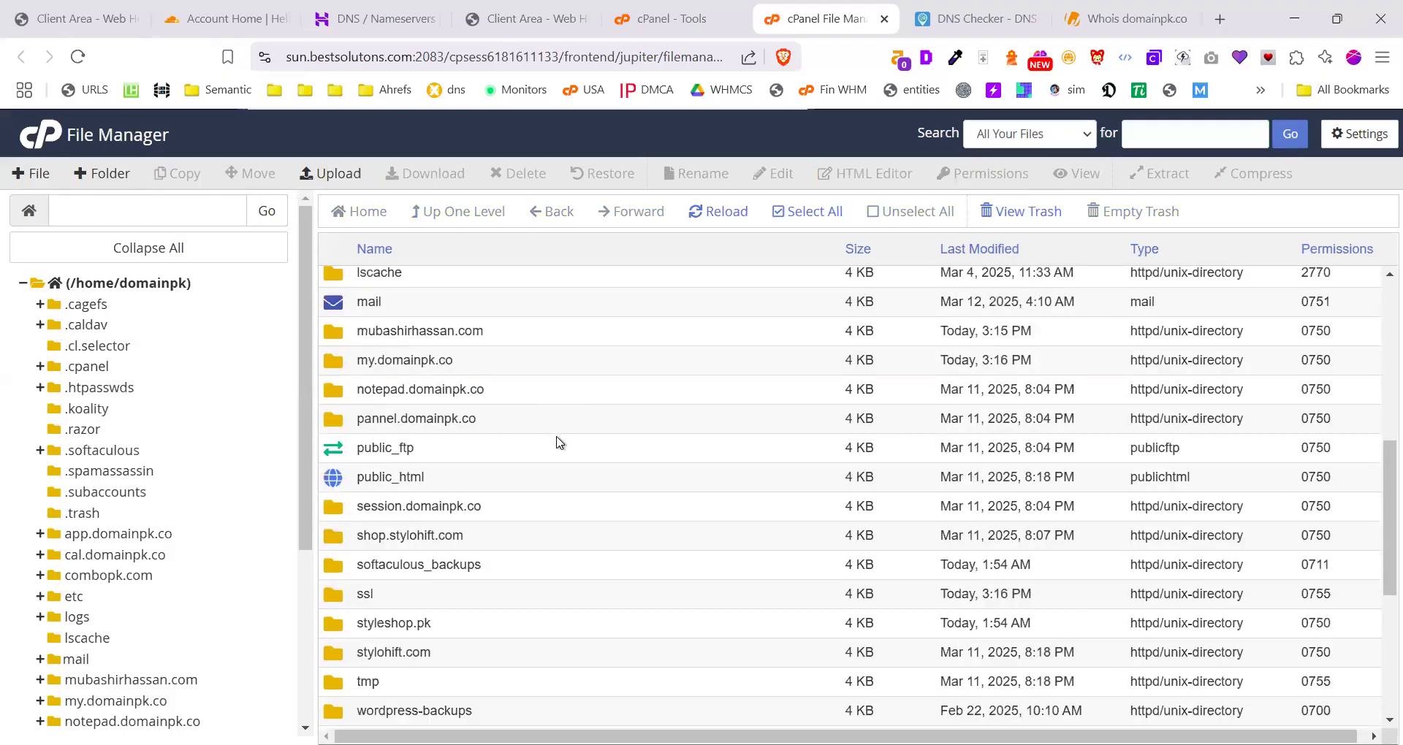
{"action": "scroll", "coordinate": [482, 405], "scroll_direction": "up", "scroll_amount": 3}
{"action": "scroll", "coordinate": [486, 421], "scroll_direction": "down", "scroll_amount": 3}
{"action": "scroll", "coordinate": [438, 406], "scroll_direction": "down", "scroll_amount": 2}
{"action": "double_click", "coordinate": [481, 484]}
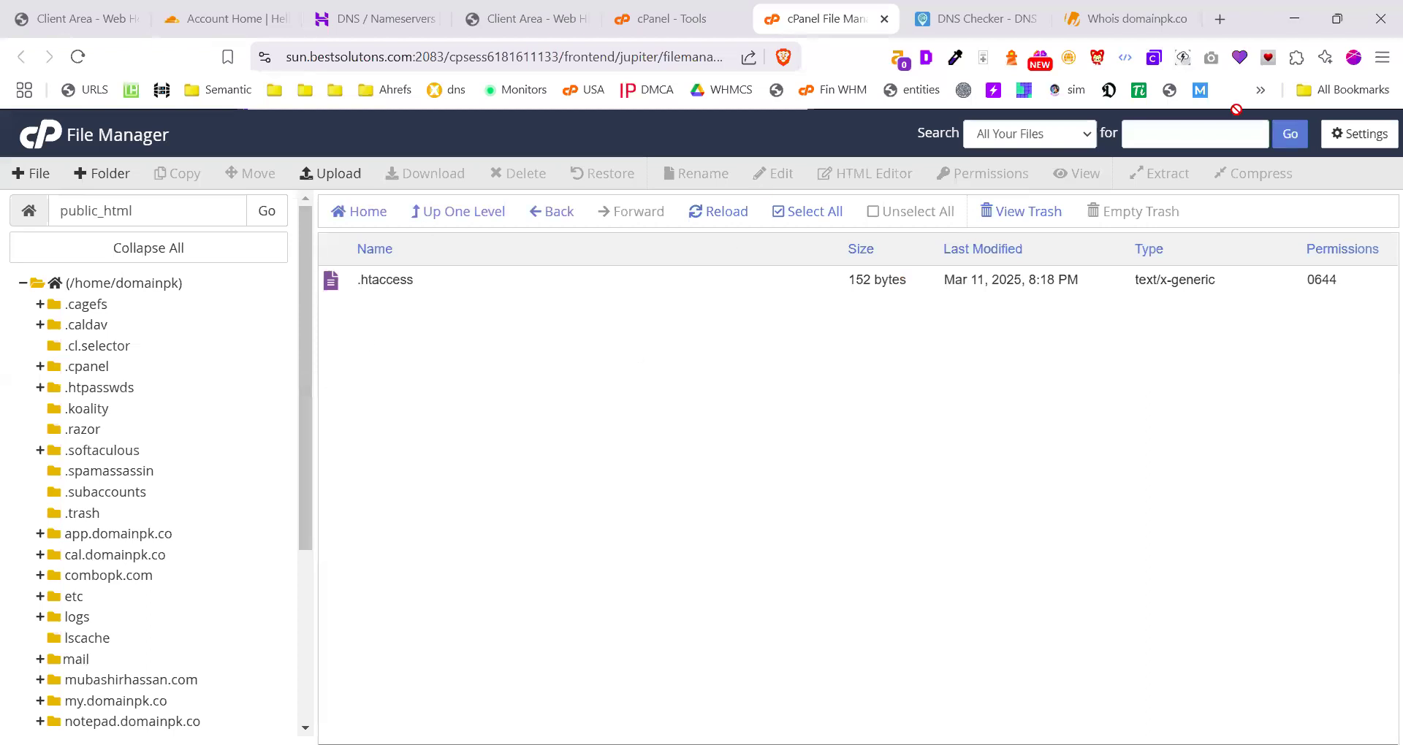
{"action": "left_click", "coordinate": [1222, 21]}
Step: Load domainpk.co, see its empty 'Index of /' page, and return to File Manager
{"action": "type", "text": "domainpk.co"}
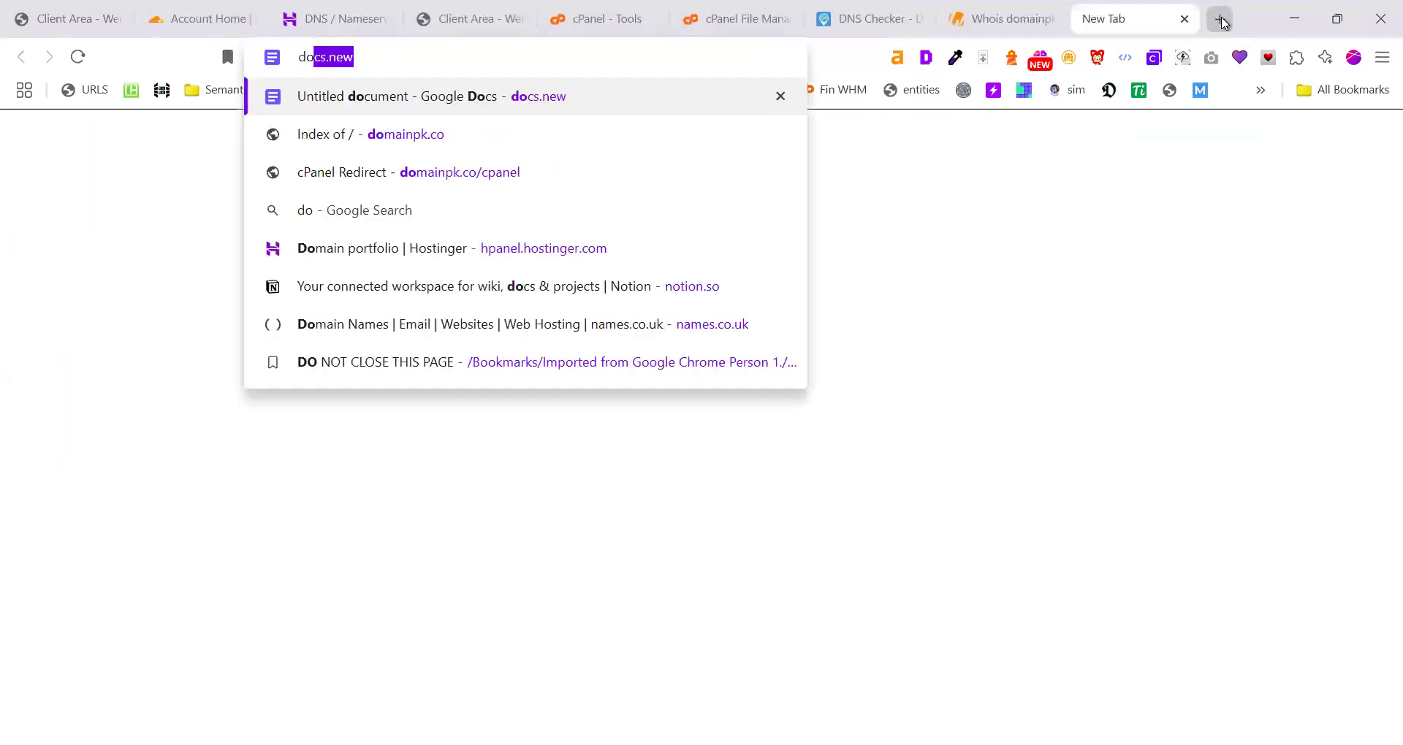
{"action": "key", "text": "Return"}
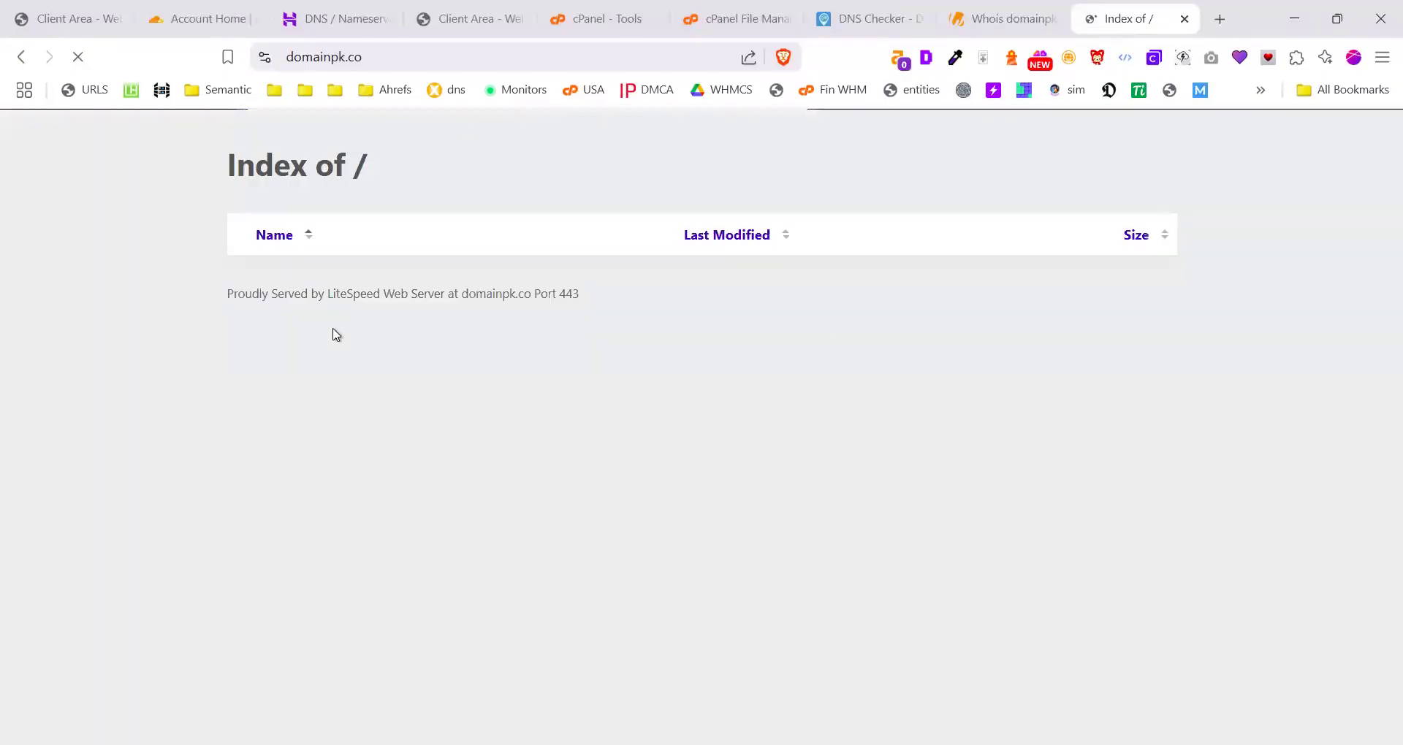
{"action": "left_click_drag", "start_coordinate": [207, 159], "coordinate": [459, 286]}
{"action": "left_click", "coordinate": [537, 439]}
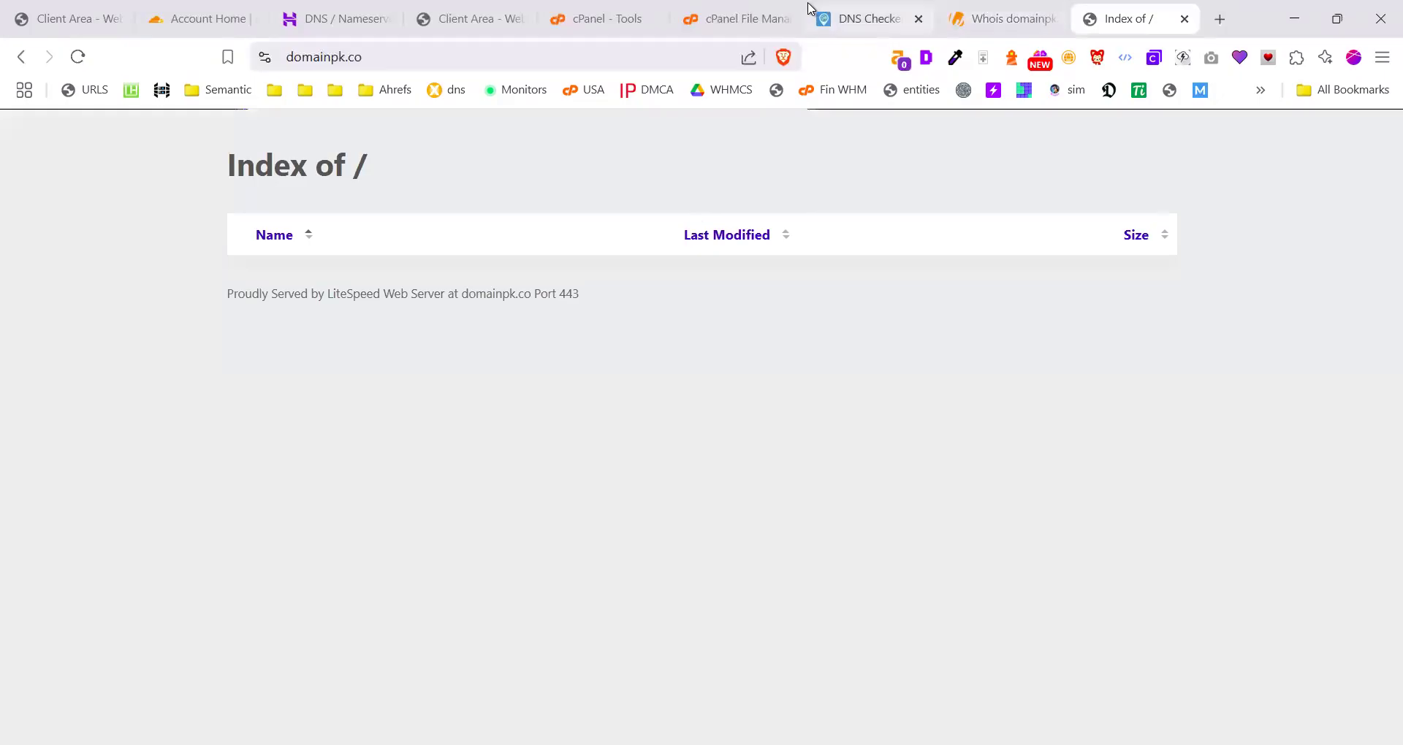
{"action": "left_click", "coordinate": [731, 13]}
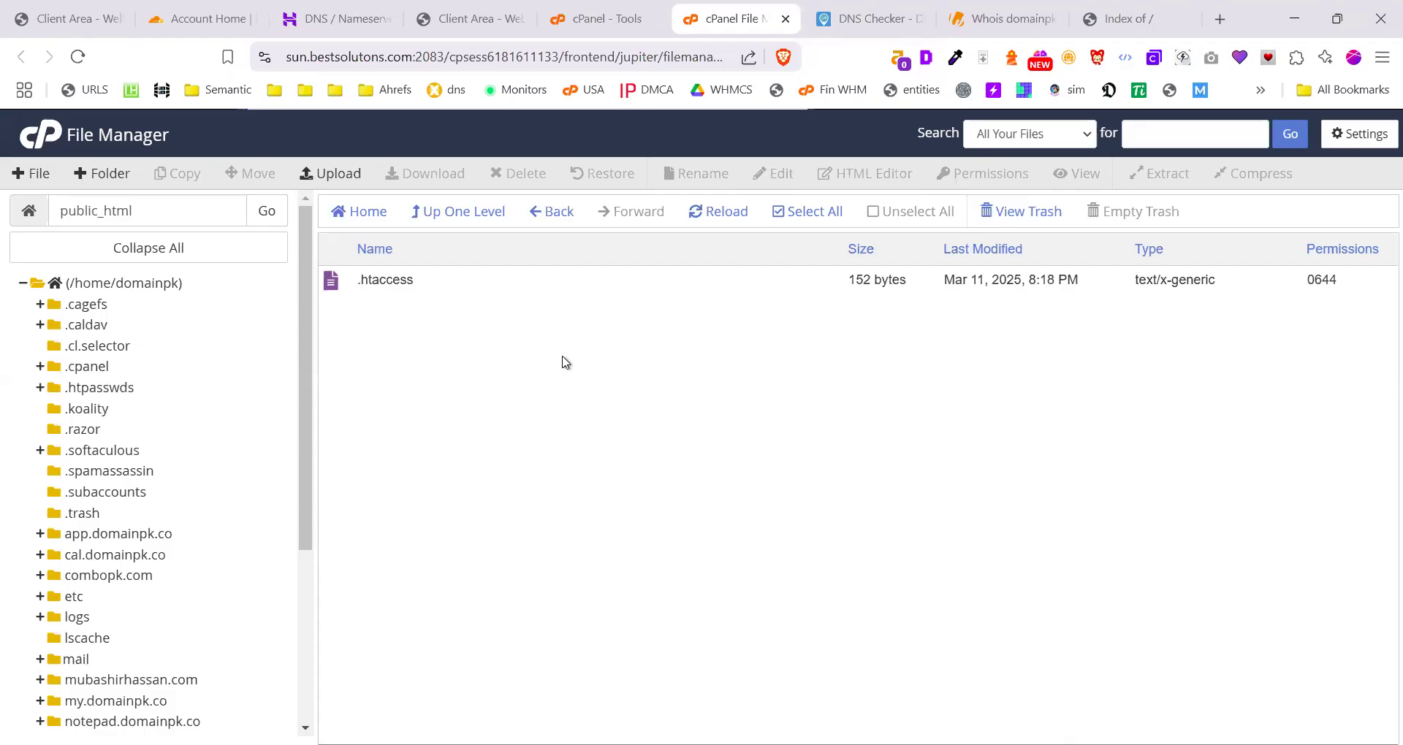
Step: Open the File Upload page for public_html and its Select File chooser
{"action": "left_click", "coordinate": [333, 176]}
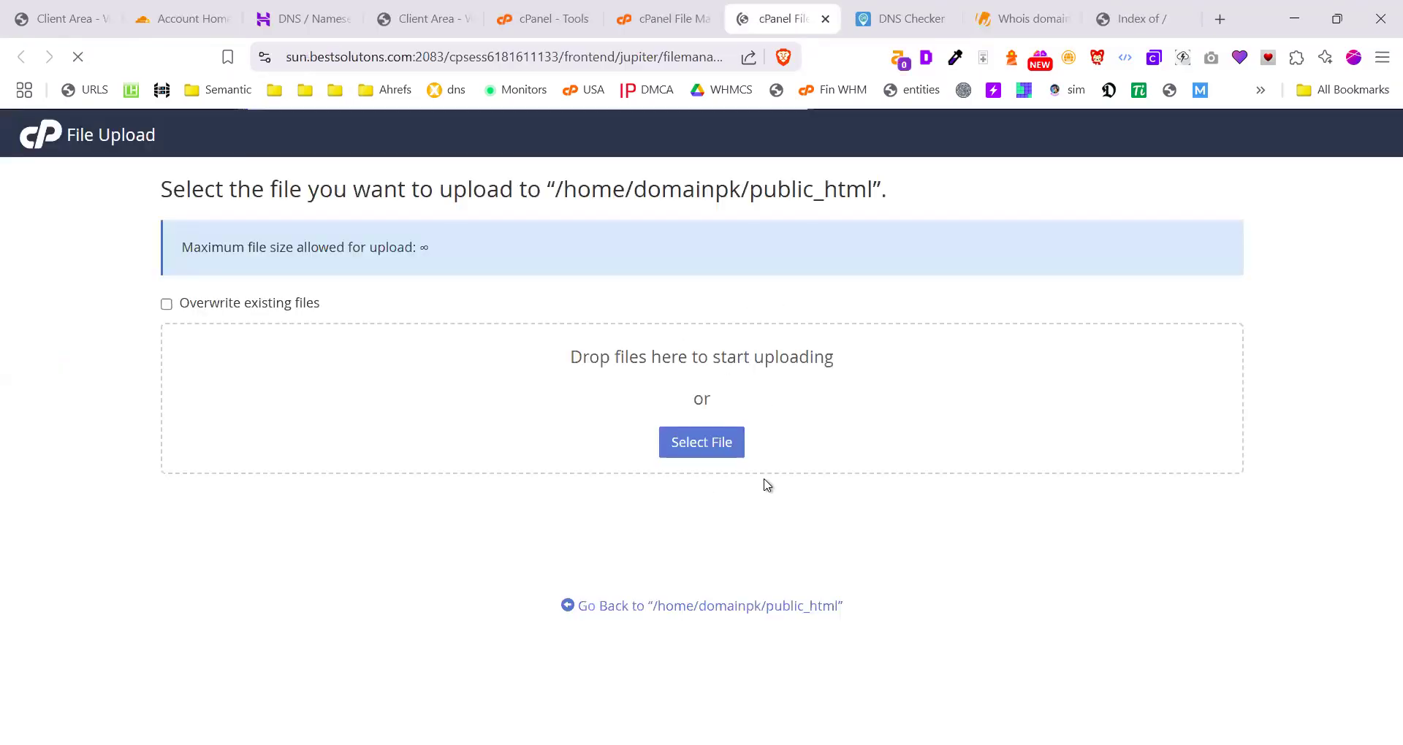
{"action": "left_click", "coordinate": [682, 608]}
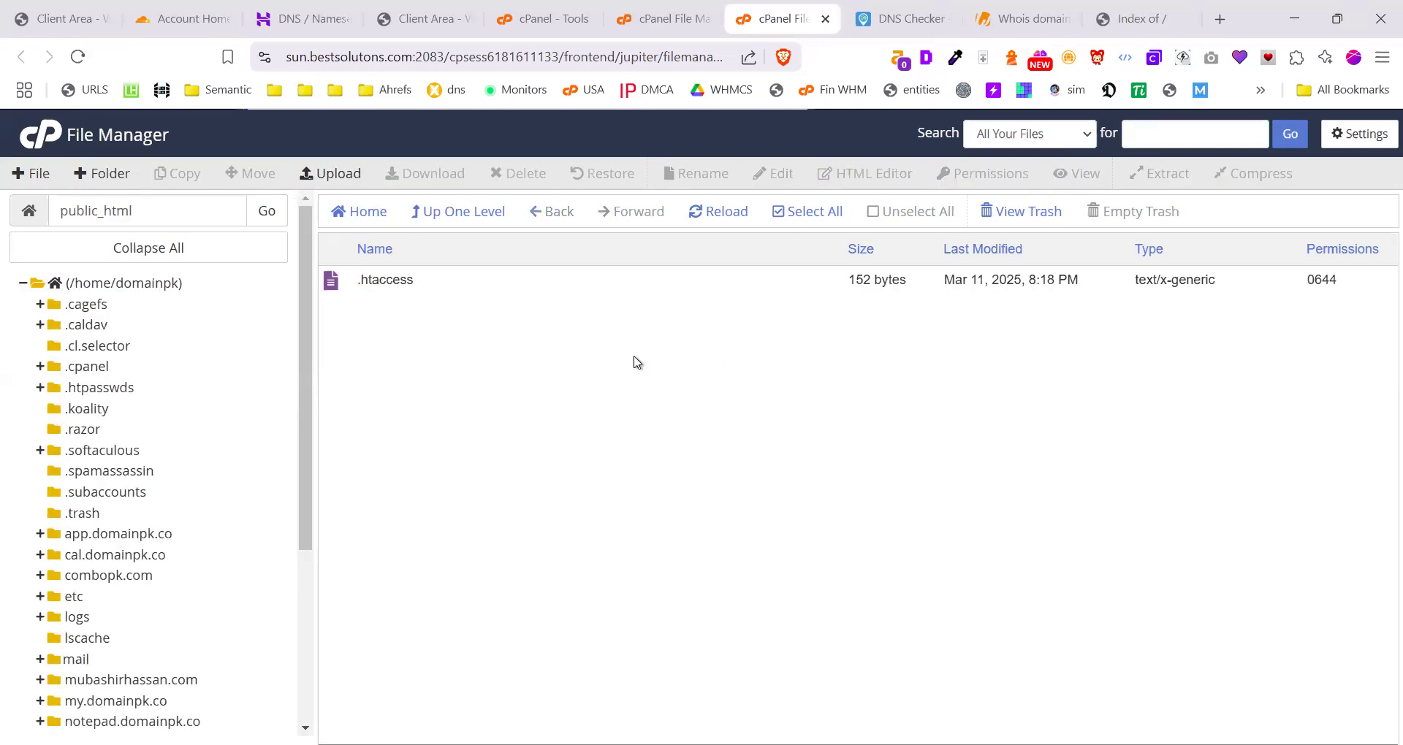
{"action": "left_click", "coordinate": [338, 175]}
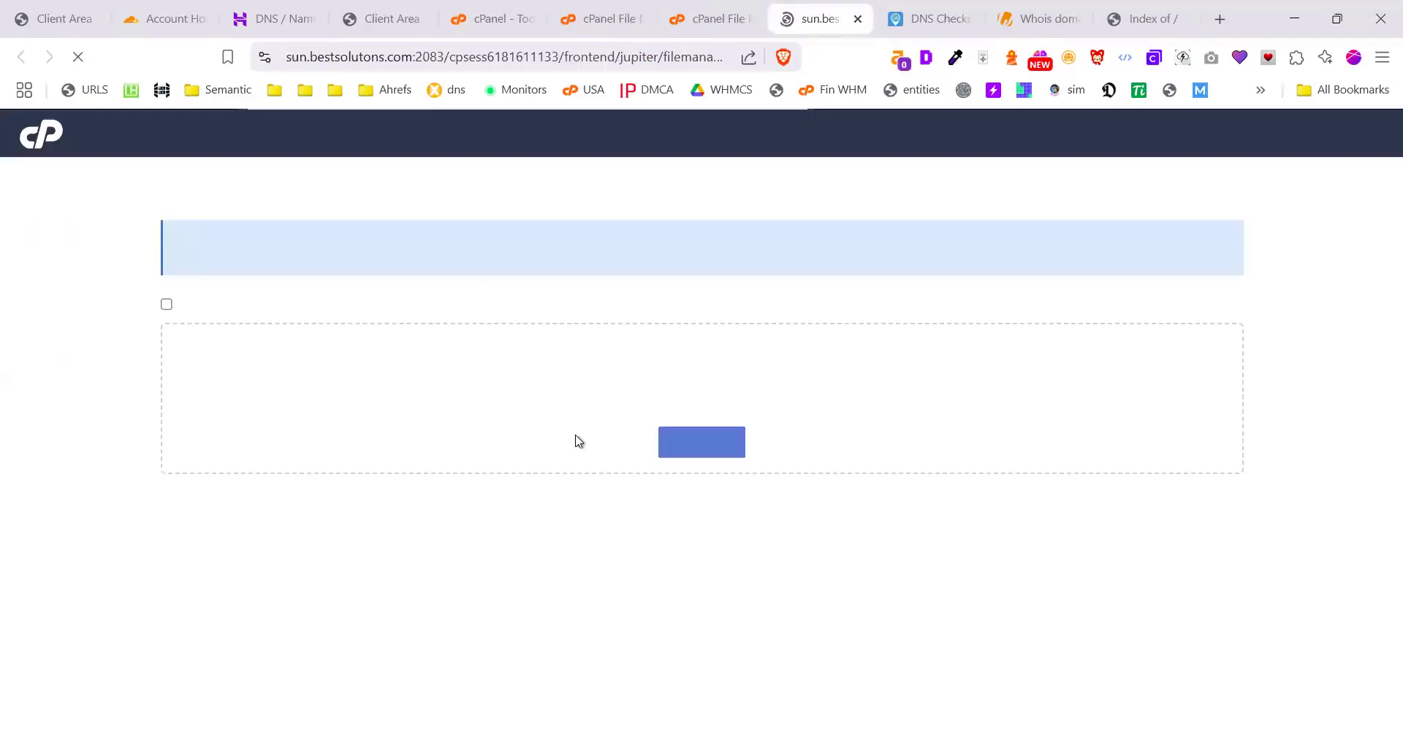
{"action": "left_click", "coordinate": [681, 443]}
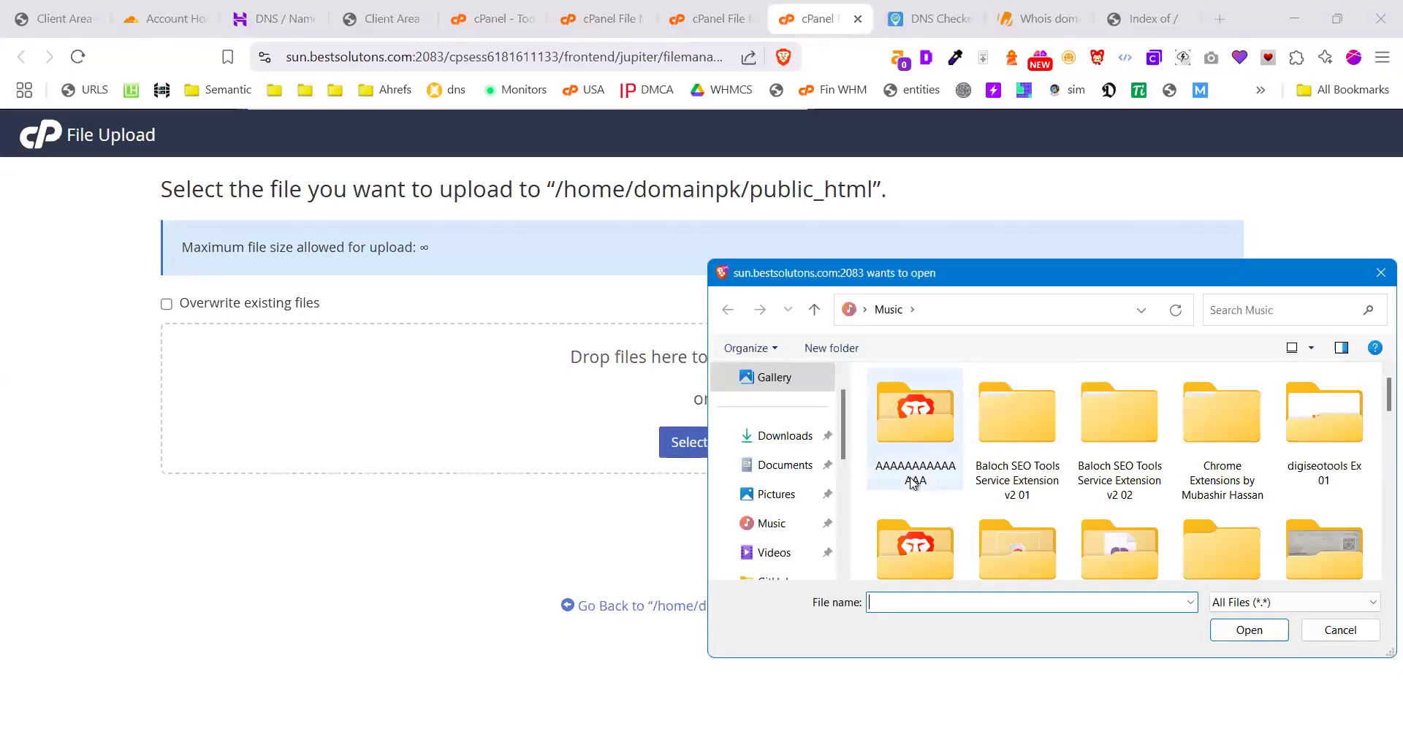
Step: Browse Downloads > GitHub in the file chooser, briefly looking inside inote-main
{"action": "left_click", "coordinate": [779, 464]}
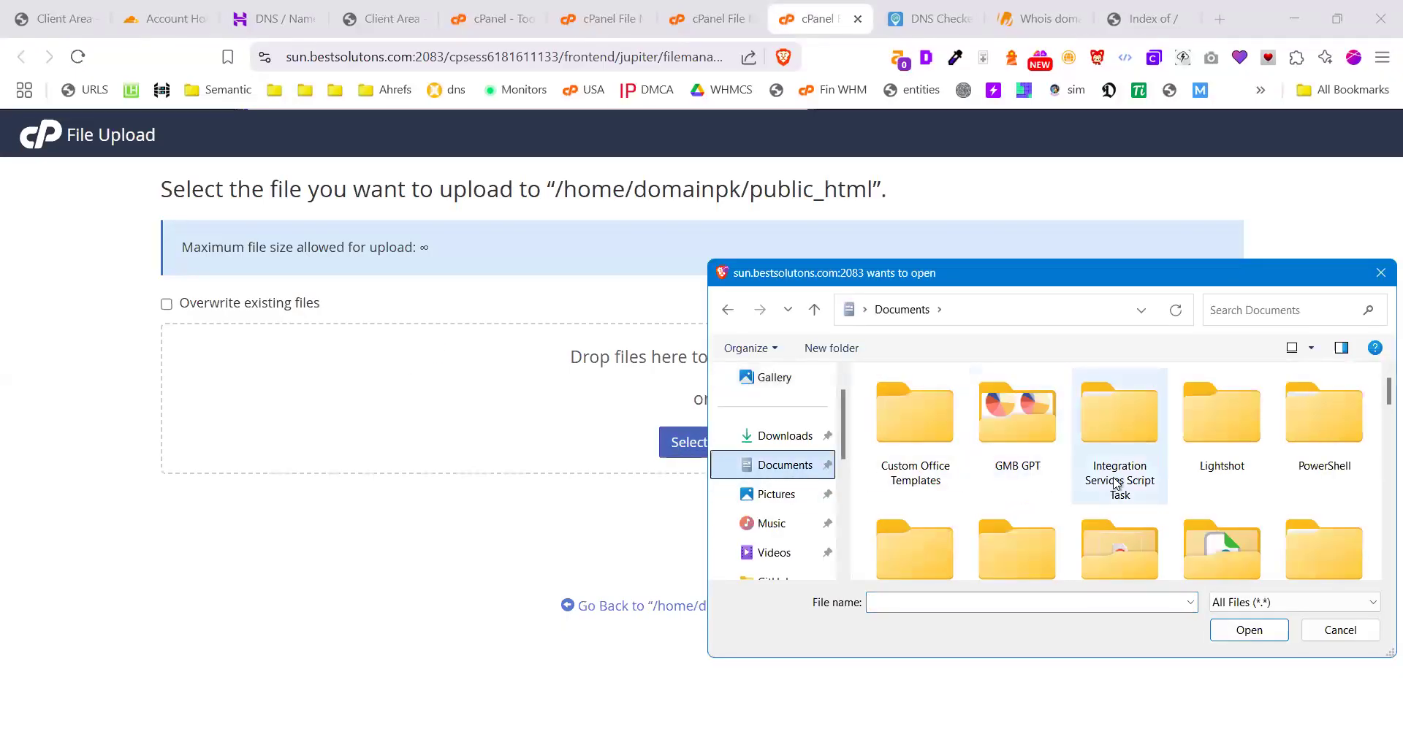
{"action": "left_click", "coordinate": [786, 435]}
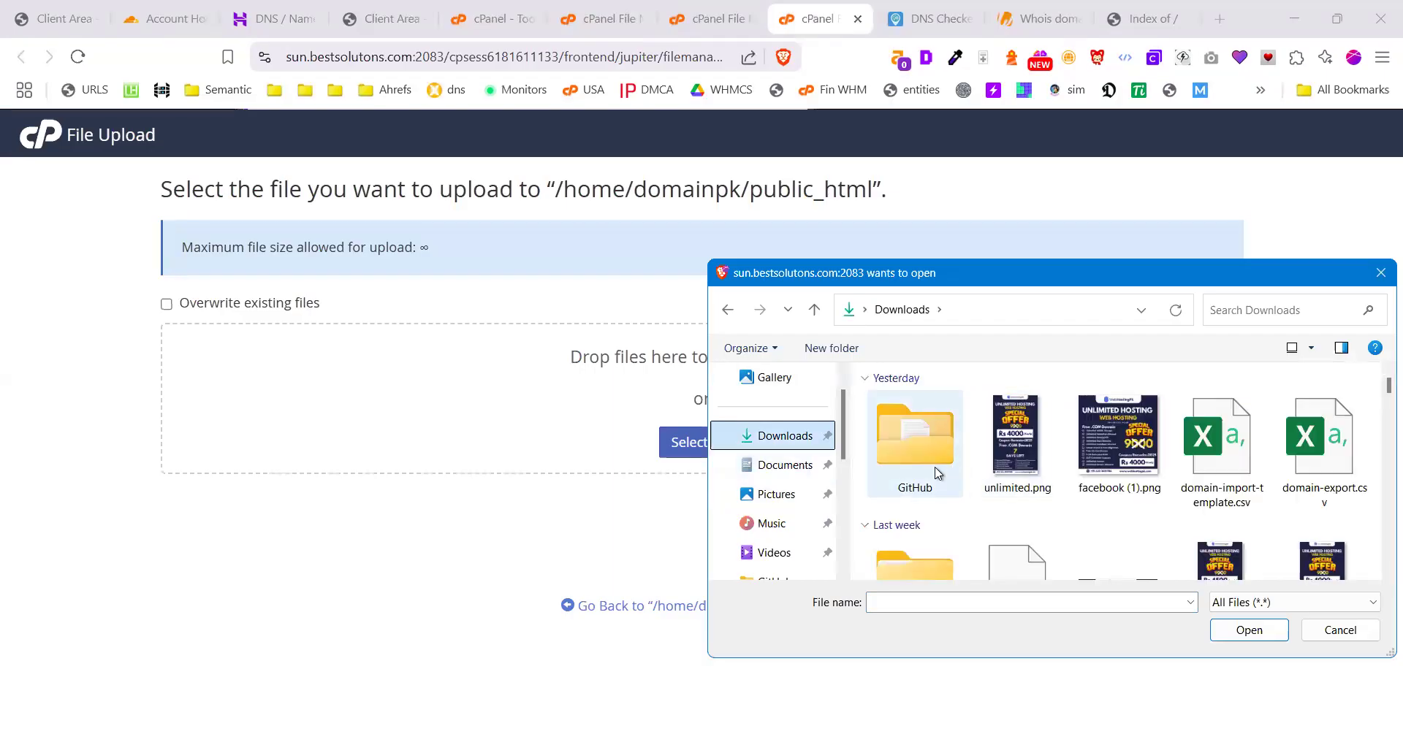
{"action": "double_click", "coordinate": [939, 473]}
{"action": "scroll", "coordinate": [950, 482], "scroll_direction": "down", "scroll_amount": 1}
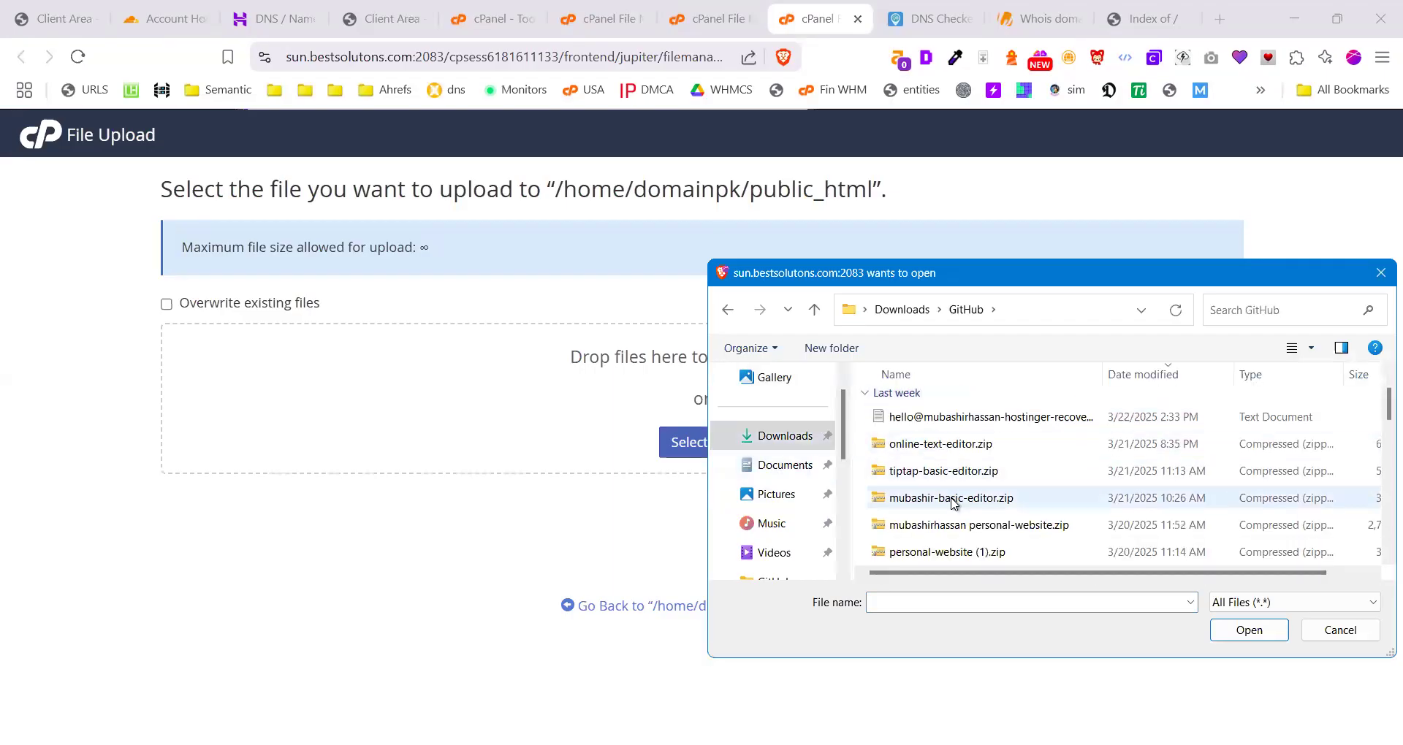
{"action": "scroll", "coordinate": [957, 501], "scroll_direction": "down", "scroll_amount": 1}
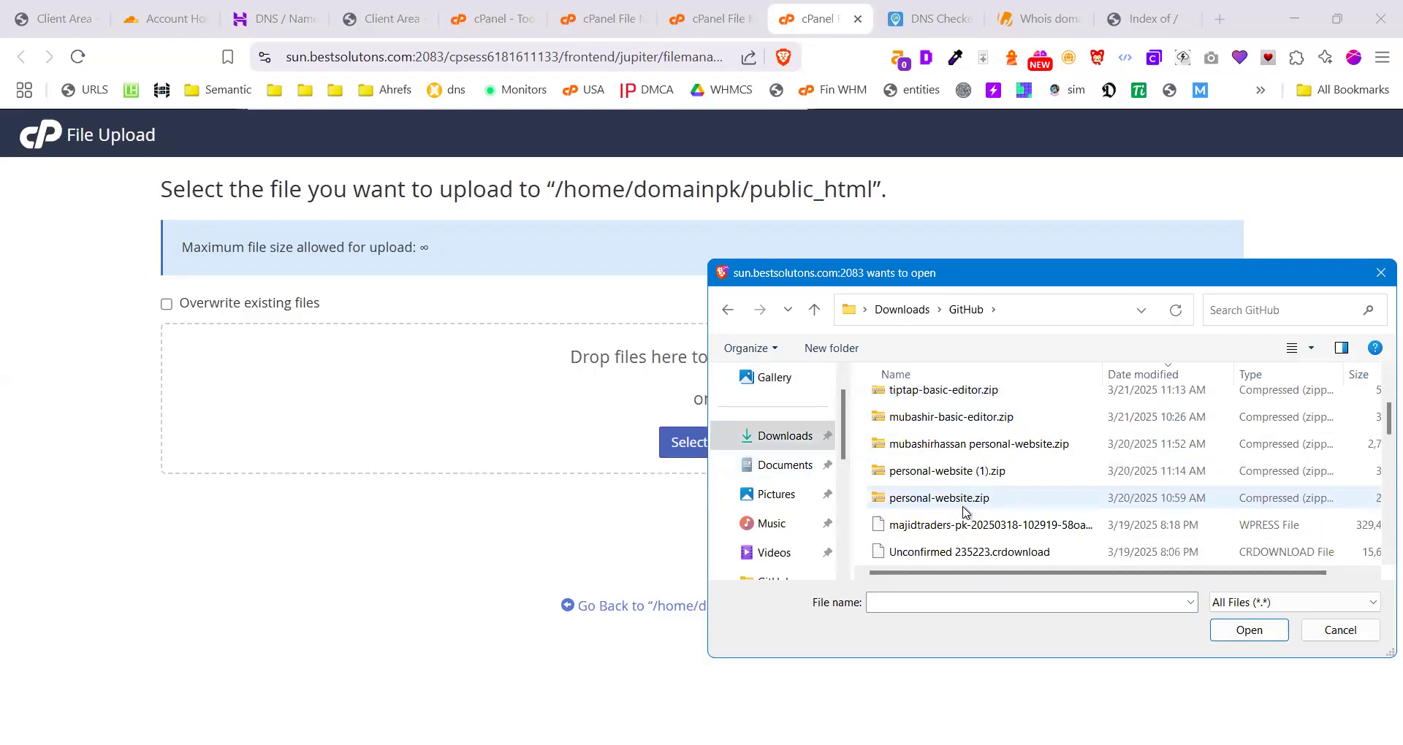
{"action": "scroll", "coordinate": [983, 494], "scroll_direction": "up", "scroll_amount": 1}
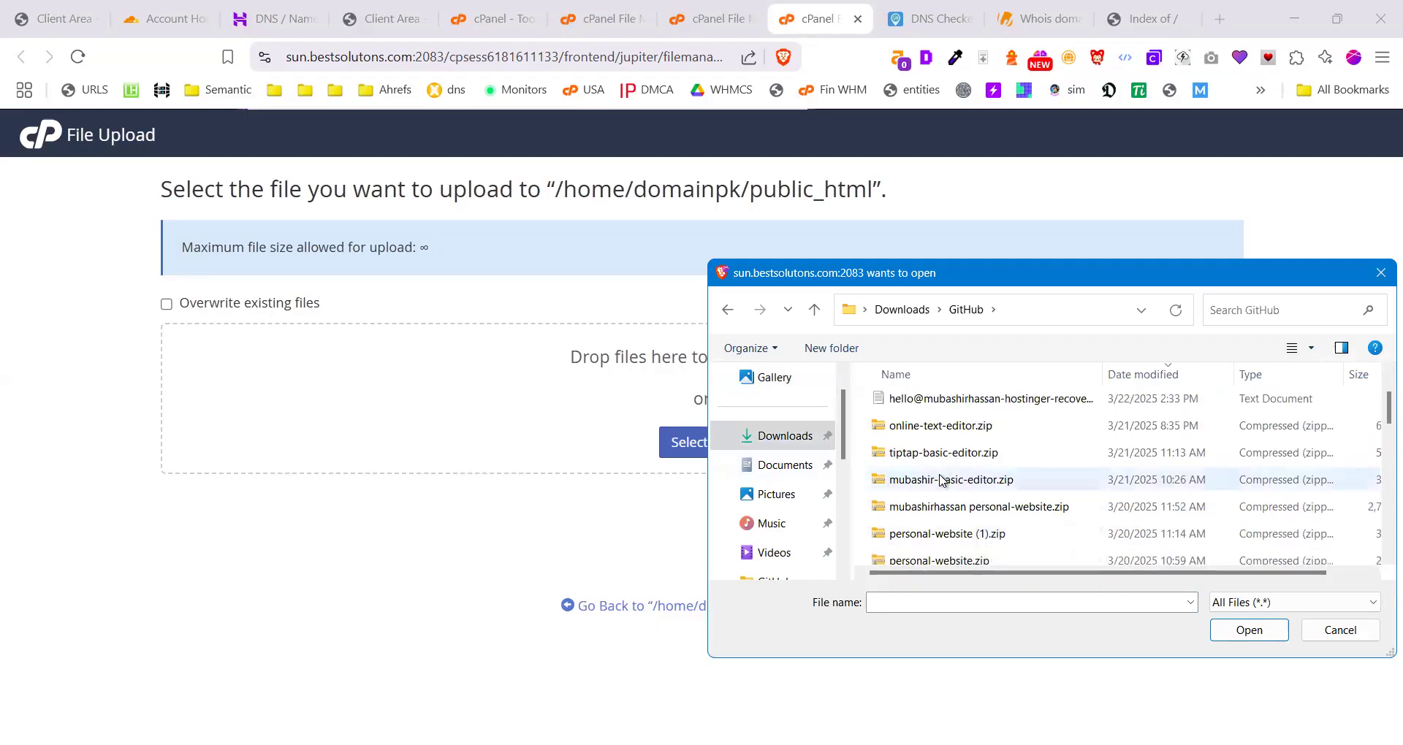
{"action": "scroll", "coordinate": [965, 534], "scroll_direction": "down", "scroll_amount": 5}
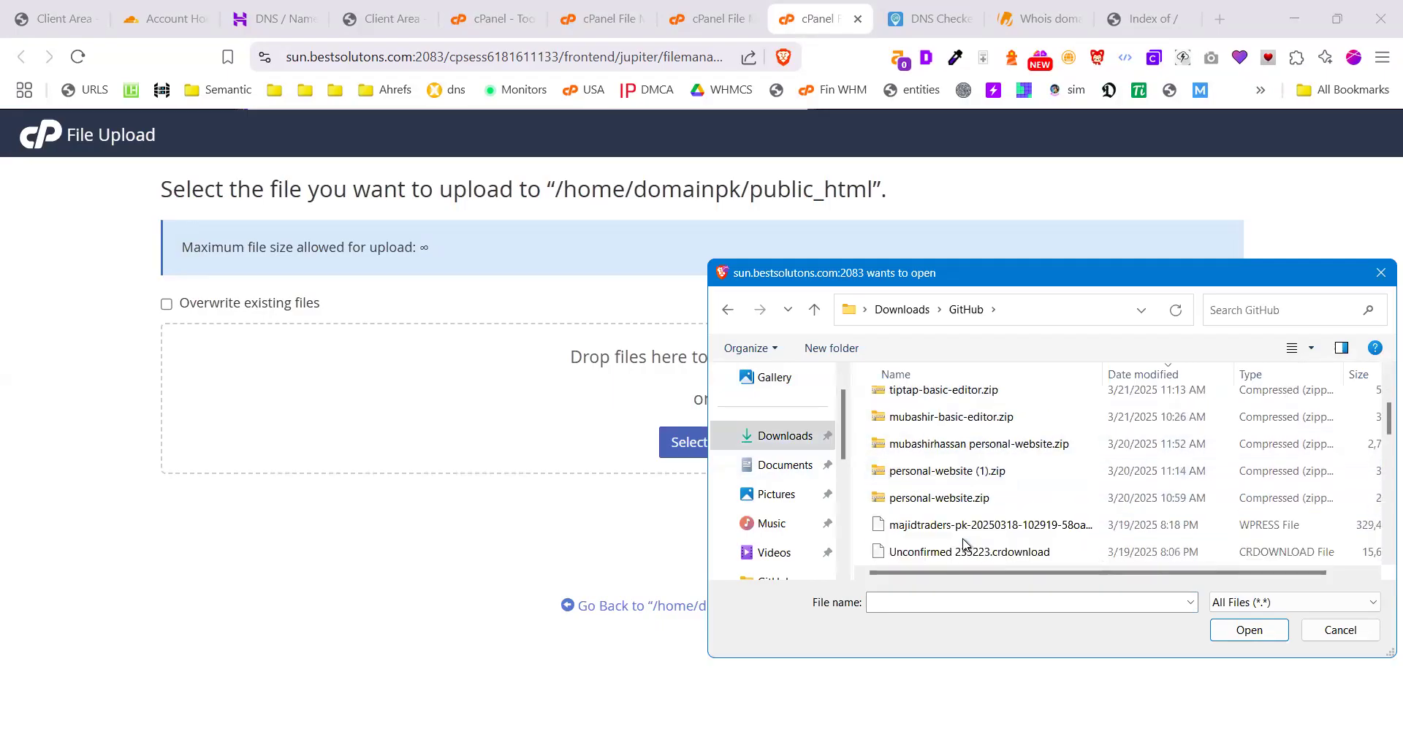
{"action": "scroll", "coordinate": [963, 545], "scroll_direction": "down", "scroll_amount": 2}
{"action": "scroll", "coordinate": [959, 526], "scroll_direction": "up", "scroll_amount": 2}
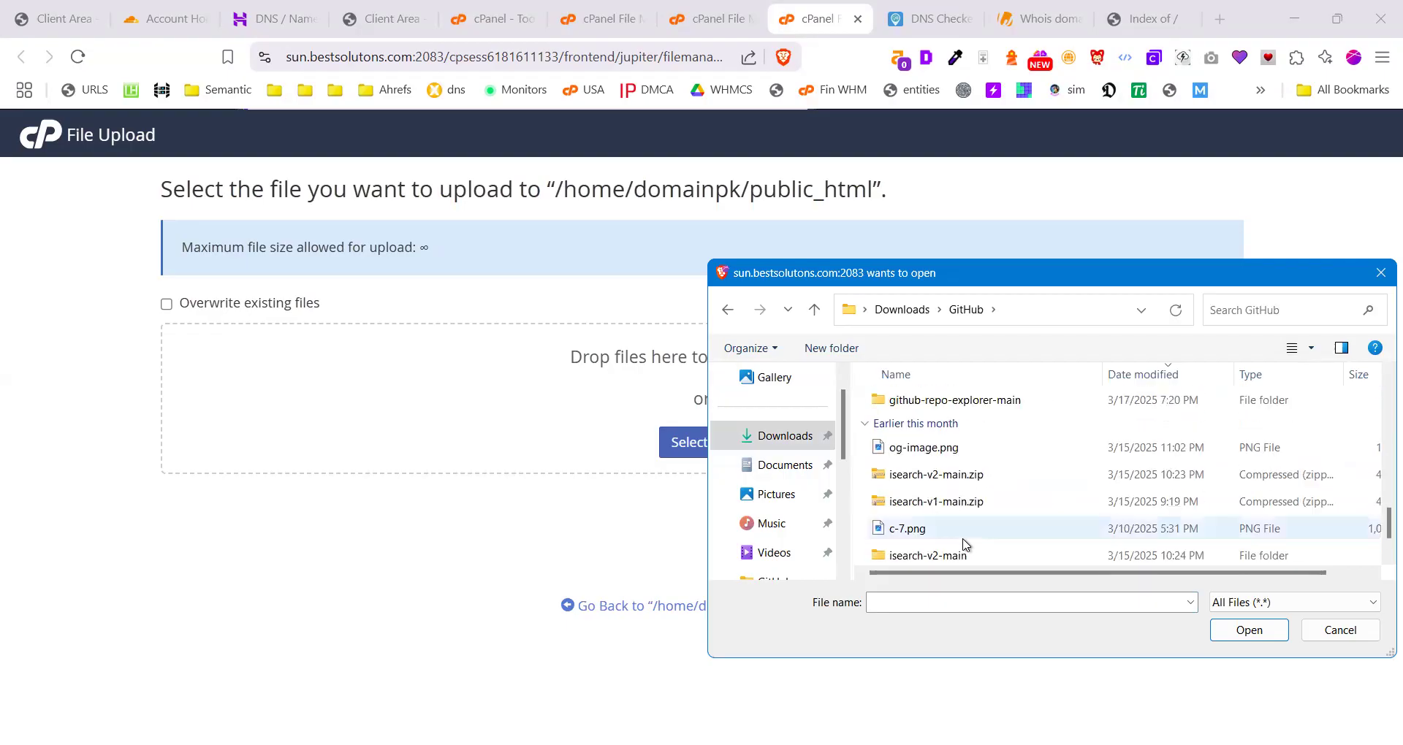
{"action": "scroll", "coordinate": [958, 486], "scroll_direction": "up", "scroll_amount": 1}
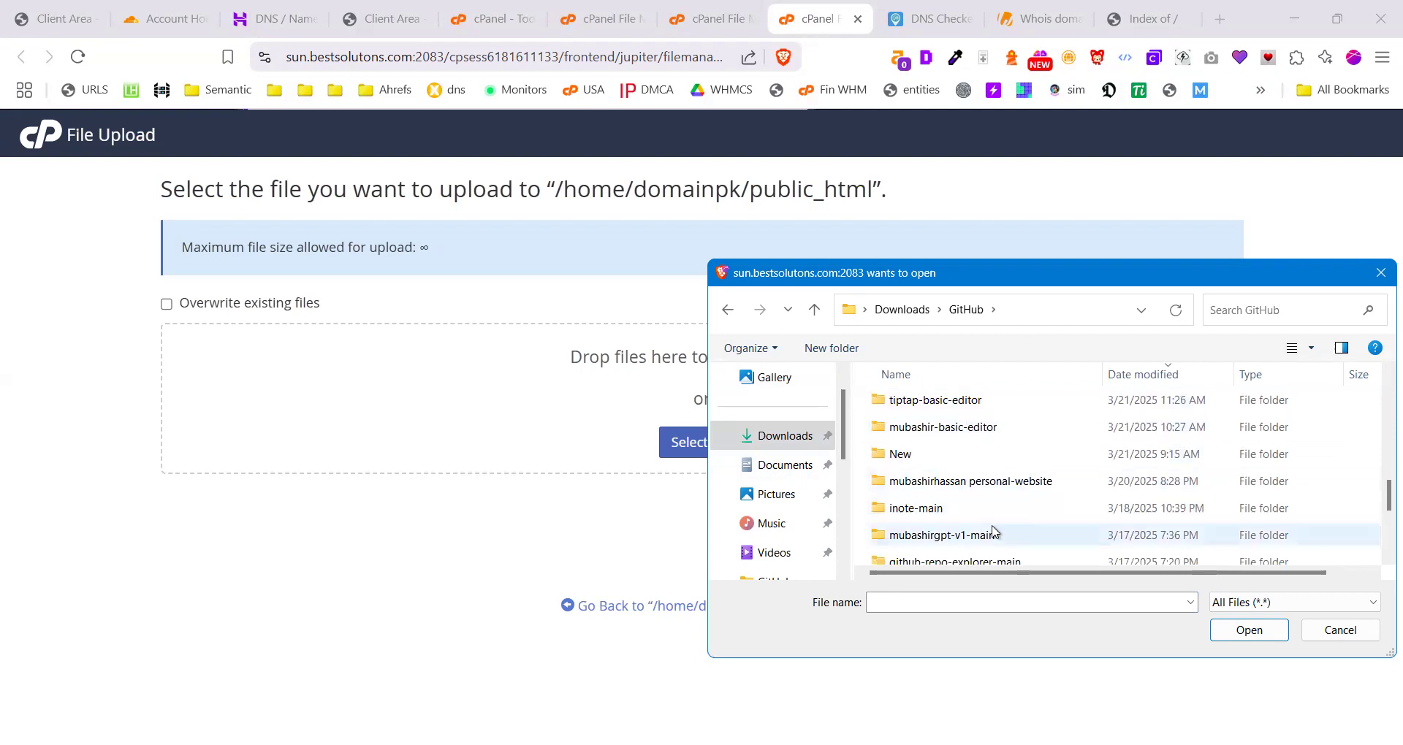
{"action": "scroll", "coordinate": [997, 526], "scroll_direction": "down", "scroll_amount": 1}
{"action": "scroll", "coordinate": [1015, 489], "scroll_direction": "up", "scroll_amount": 1}
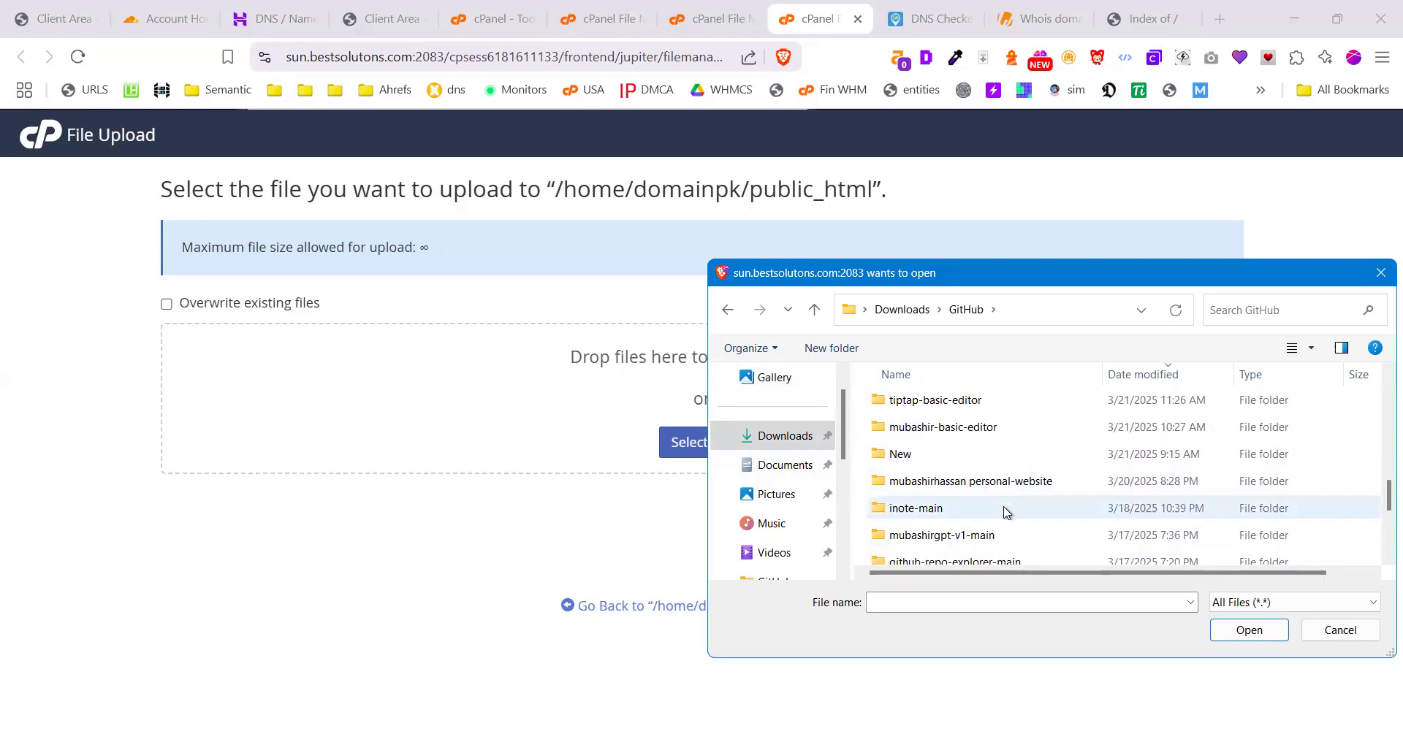
{"action": "double_click", "coordinate": [1002, 508]}
{"action": "double_click", "coordinate": [991, 434]}
{"action": "scroll", "coordinate": [968, 489], "scroll_direction": "down", "scroll_amount": 3}
{"action": "scroll", "coordinate": [967, 488], "scroll_direction": "up", "scroll_amount": 3}
{"action": "left_click", "coordinate": [953, 309]}
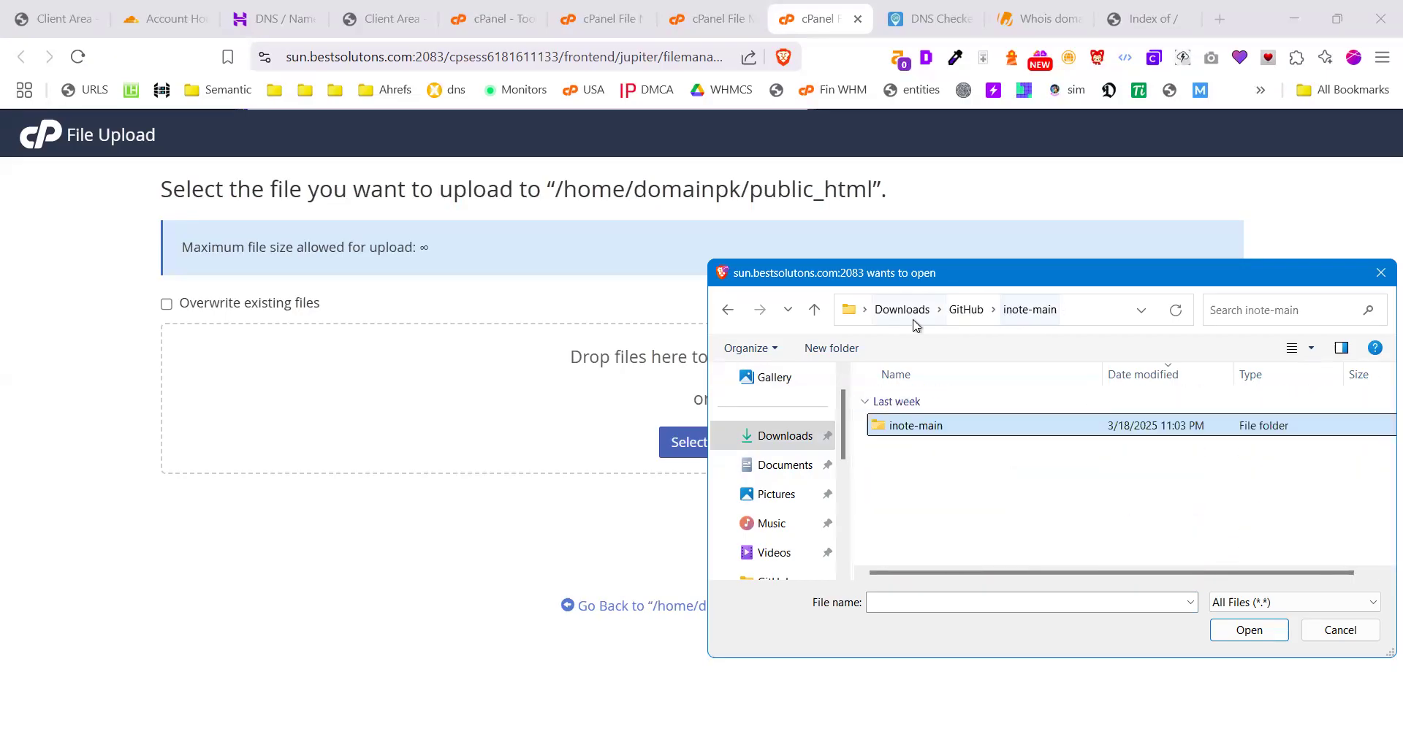
{"action": "left_click", "coordinate": [961, 312]}
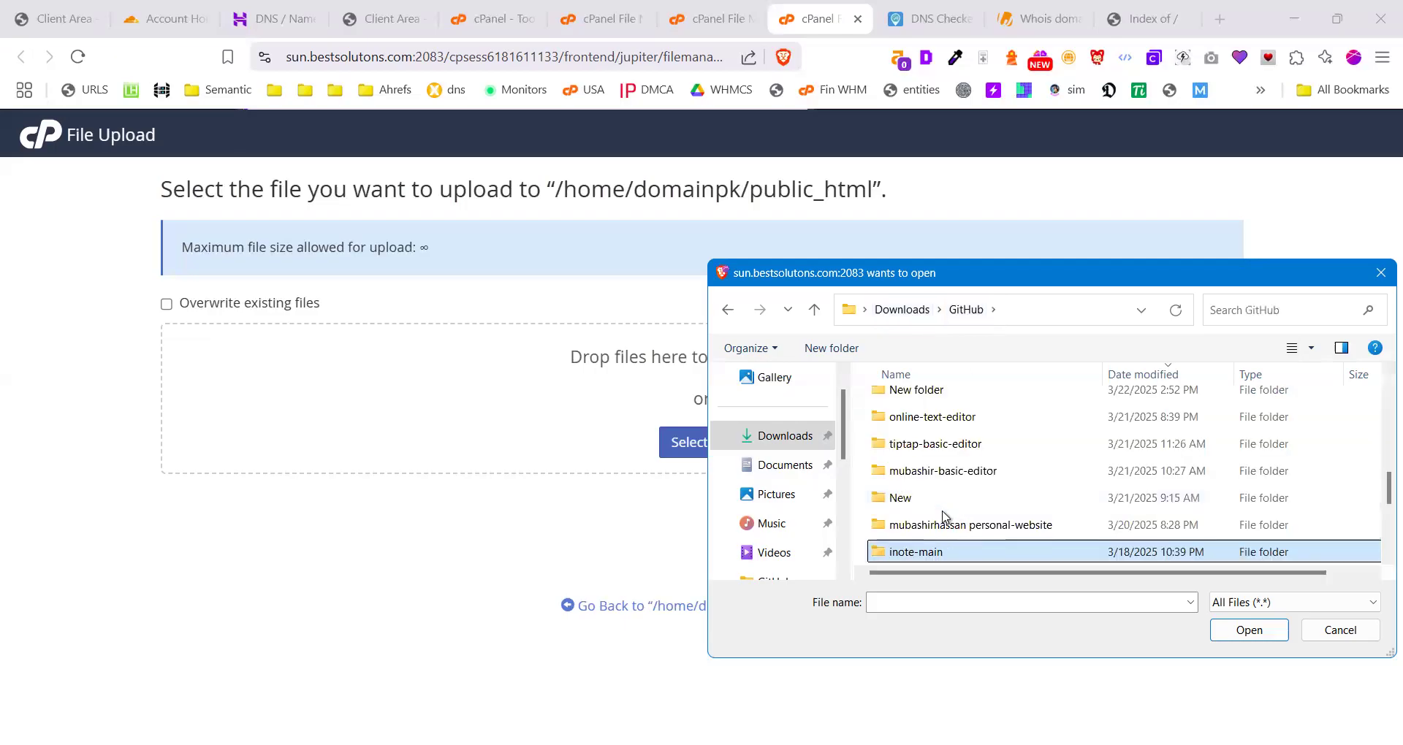
Step: Pick dist.zip from online-notepad > notepad and start uploading it
{"action": "scroll", "coordinate": [950, 516], "scroll_direction": "down", "scroll_amount": 1}
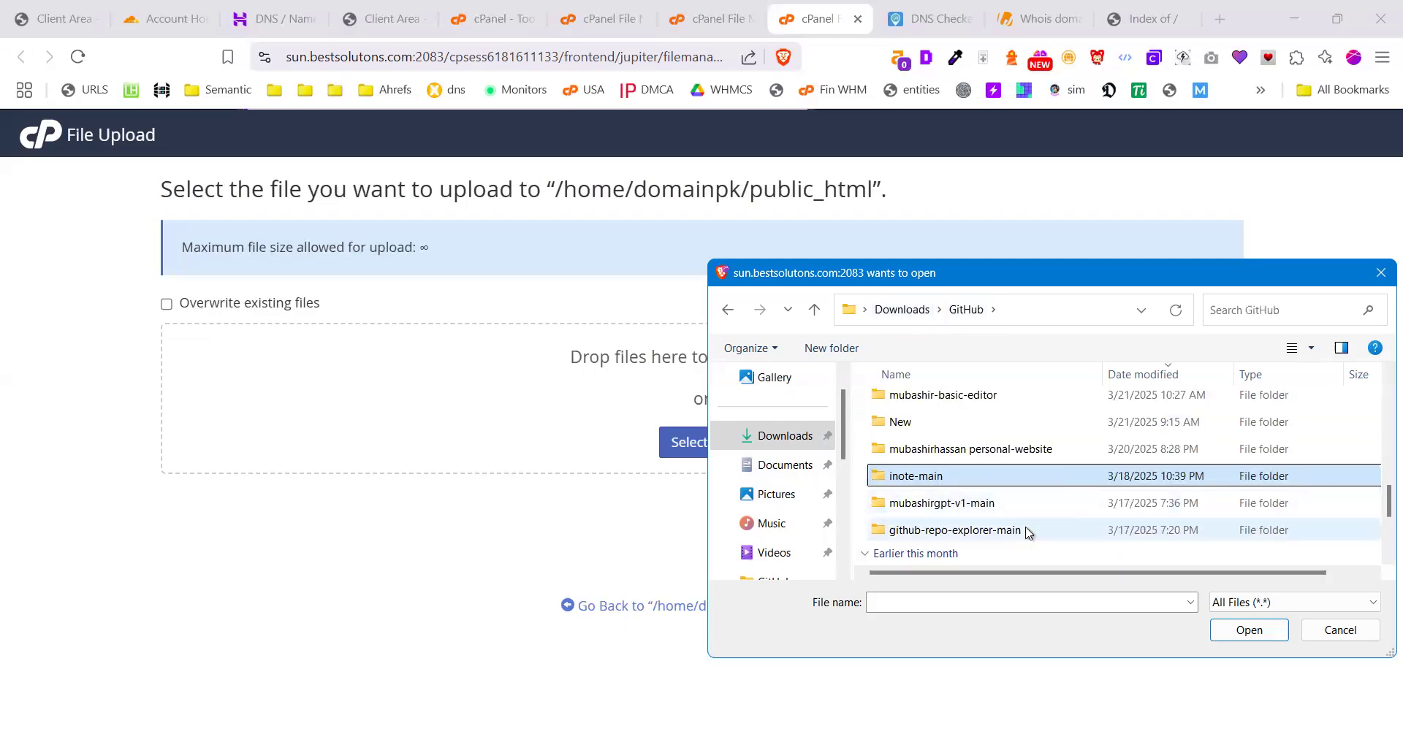
{"action": "scroll", "coordinate": [1026, 531], "scroll_direction": "down", "scroll_amount": 3}
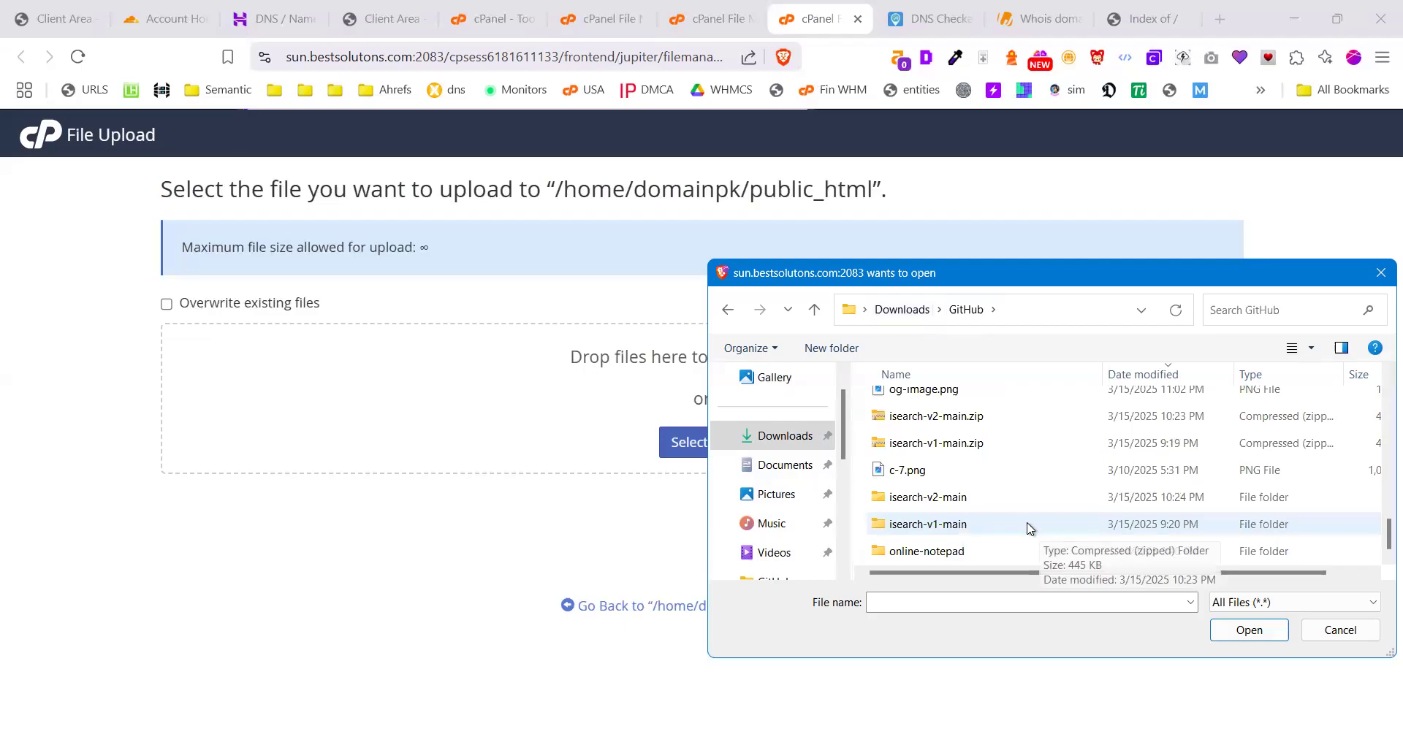
{"action": "double_click", "coordinate": [950, 551]}
{"action": "left_click", "coordinate": [965, 430]}
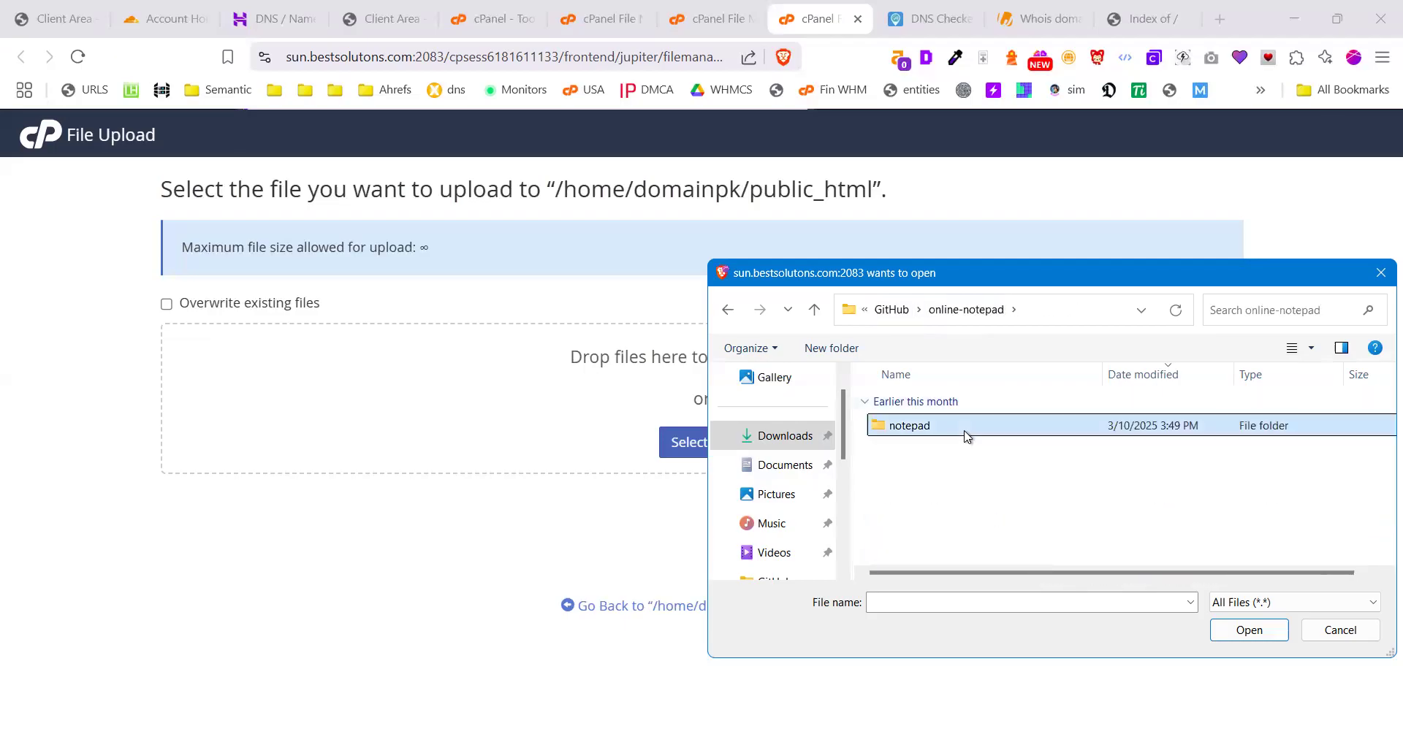
{"action": "double_click", "coordinate": [964, 435]}
{"action": "left_click", "coordinate": [908, 427]}
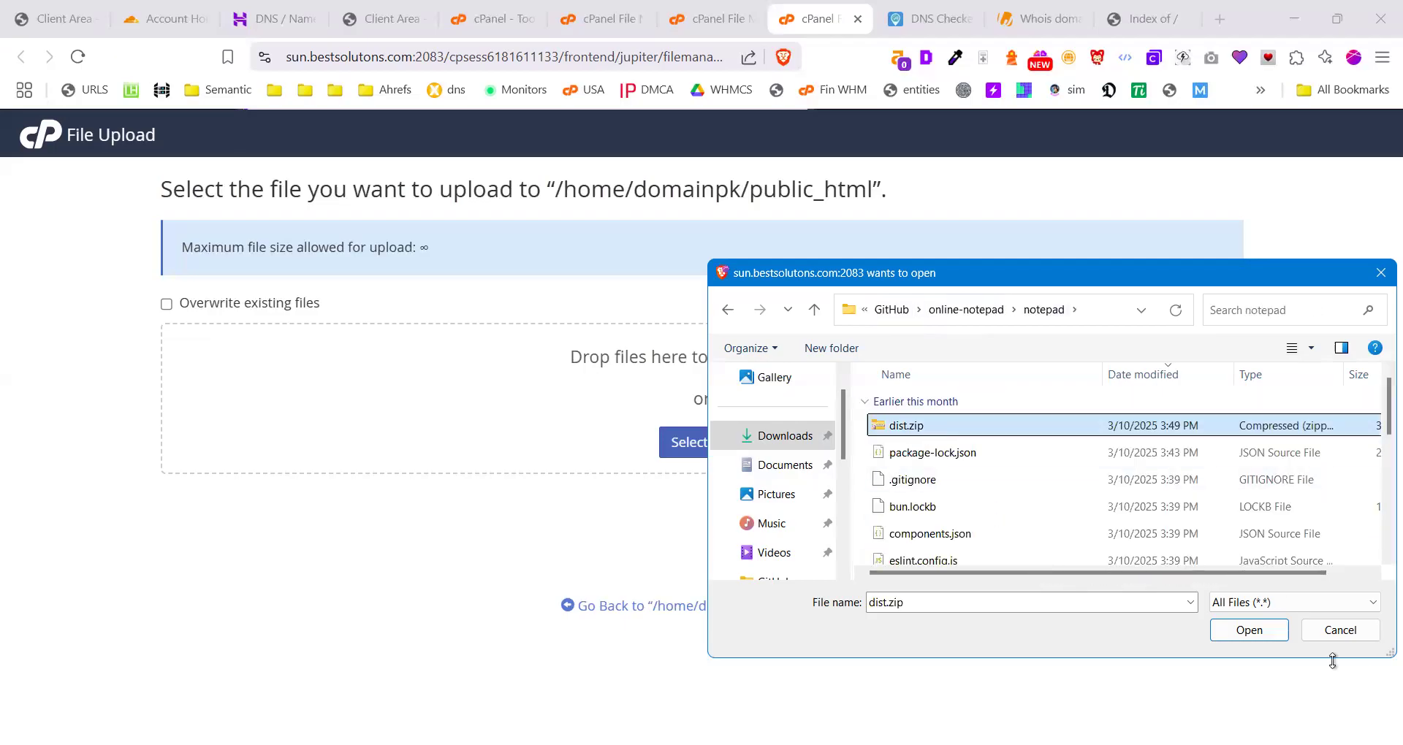
{"action": "left_click", "coordinate": [1246, 631]}
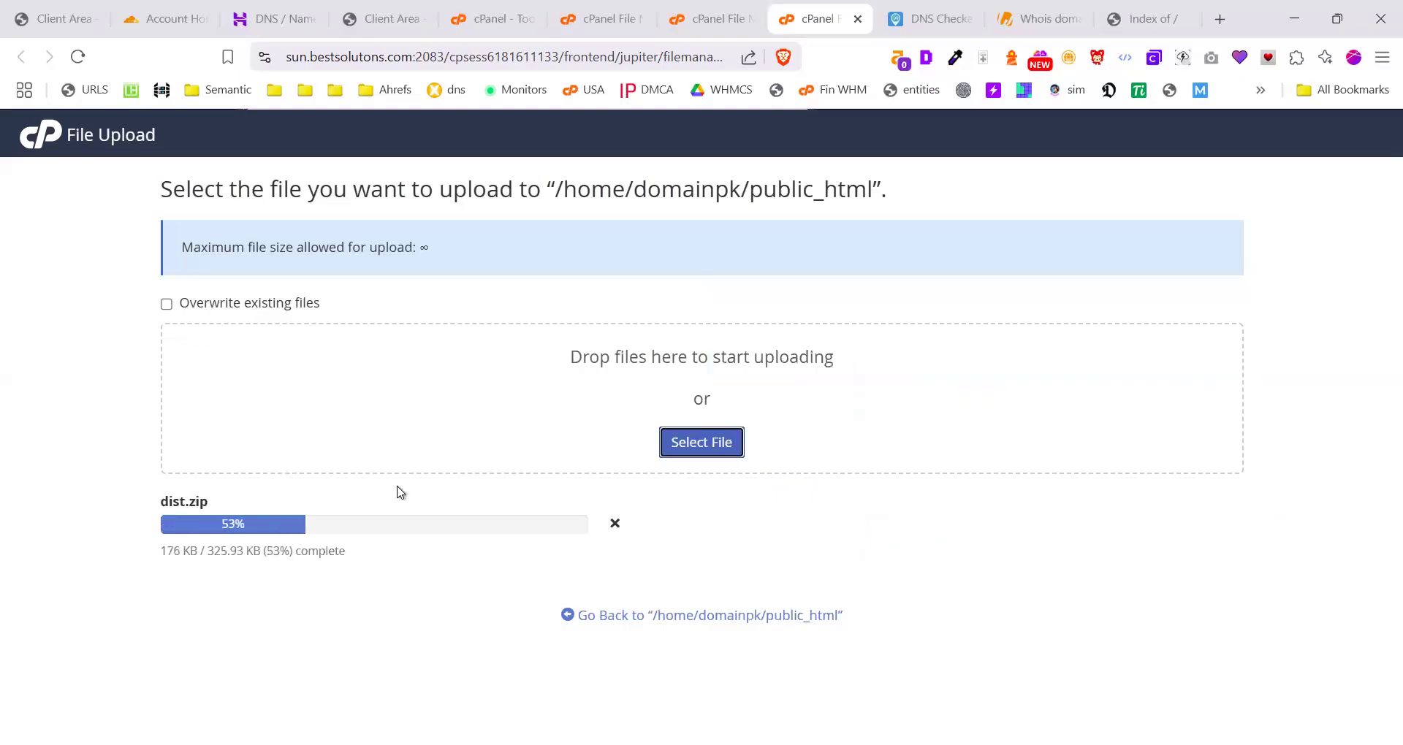
Step: Extract the uploaded dist.zip into public_html
{"action": "left_click", "coordinate": [1144, 18]}
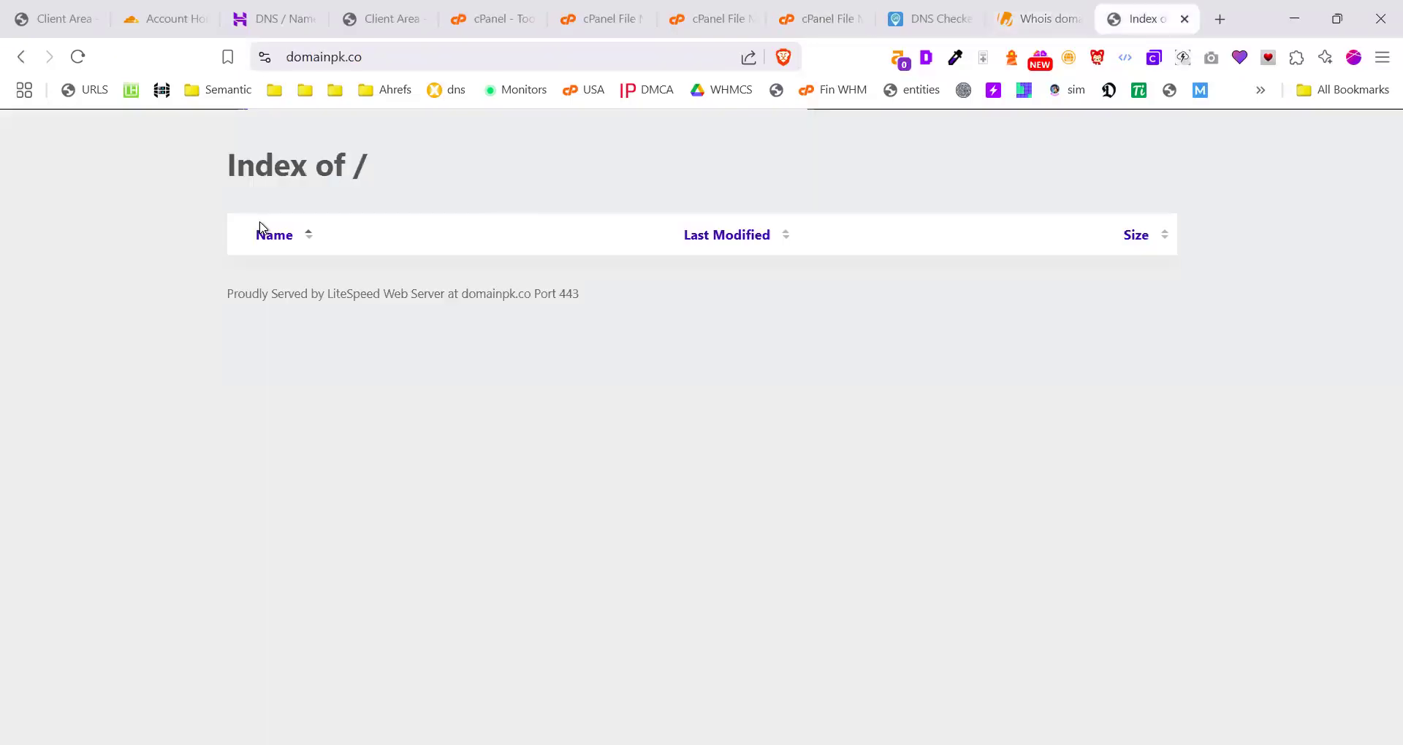
{"action": "left_click", "coordinate": [795, 11]}
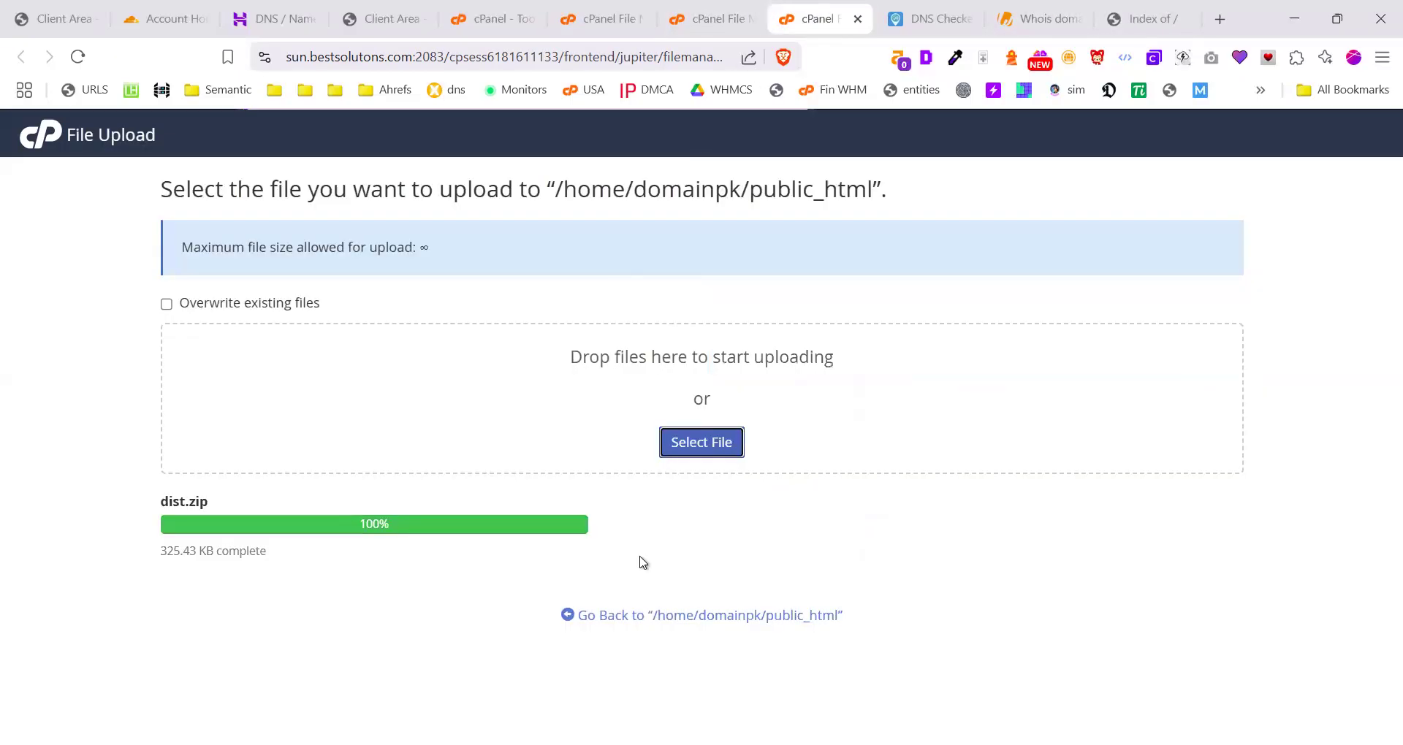
{"action": "left_click", "coordinate": [719, 616]}
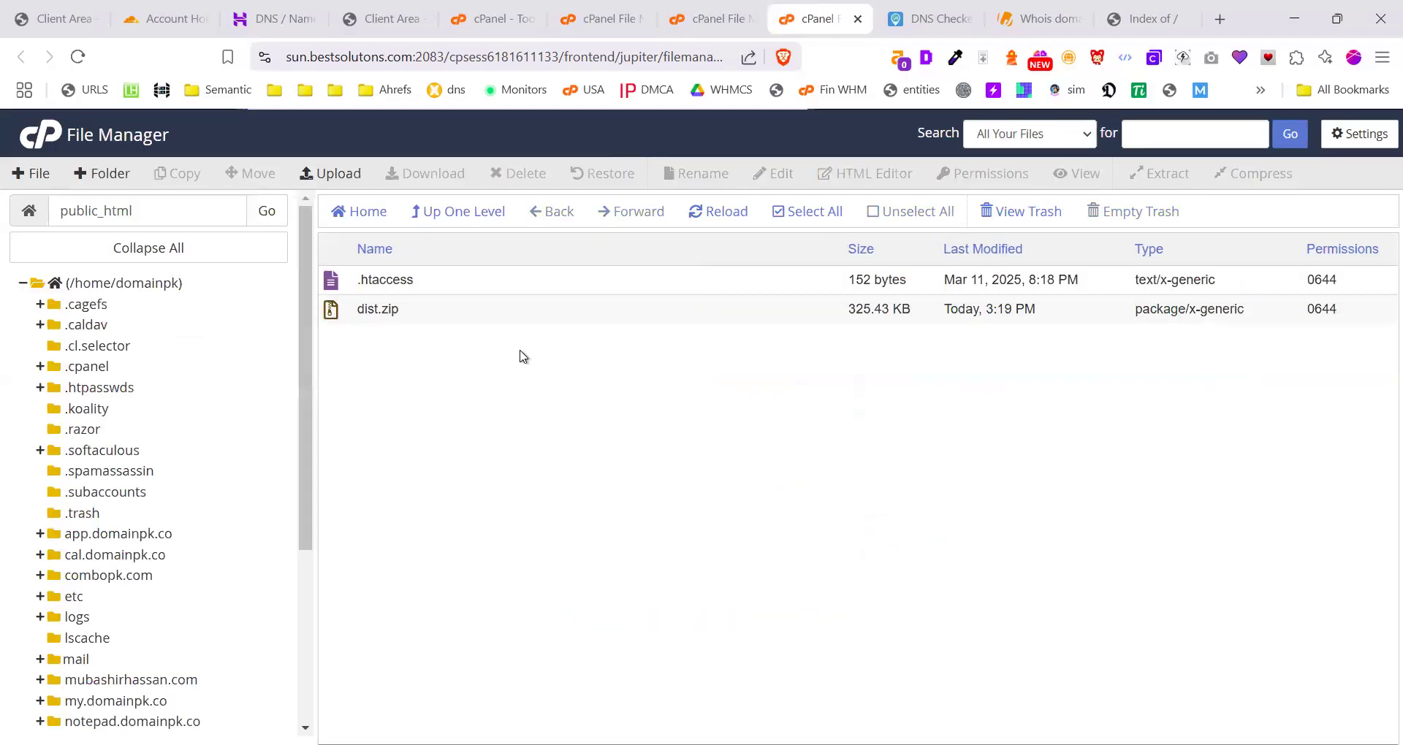
{"action": "left_click", "coordinate": [484, 311]}
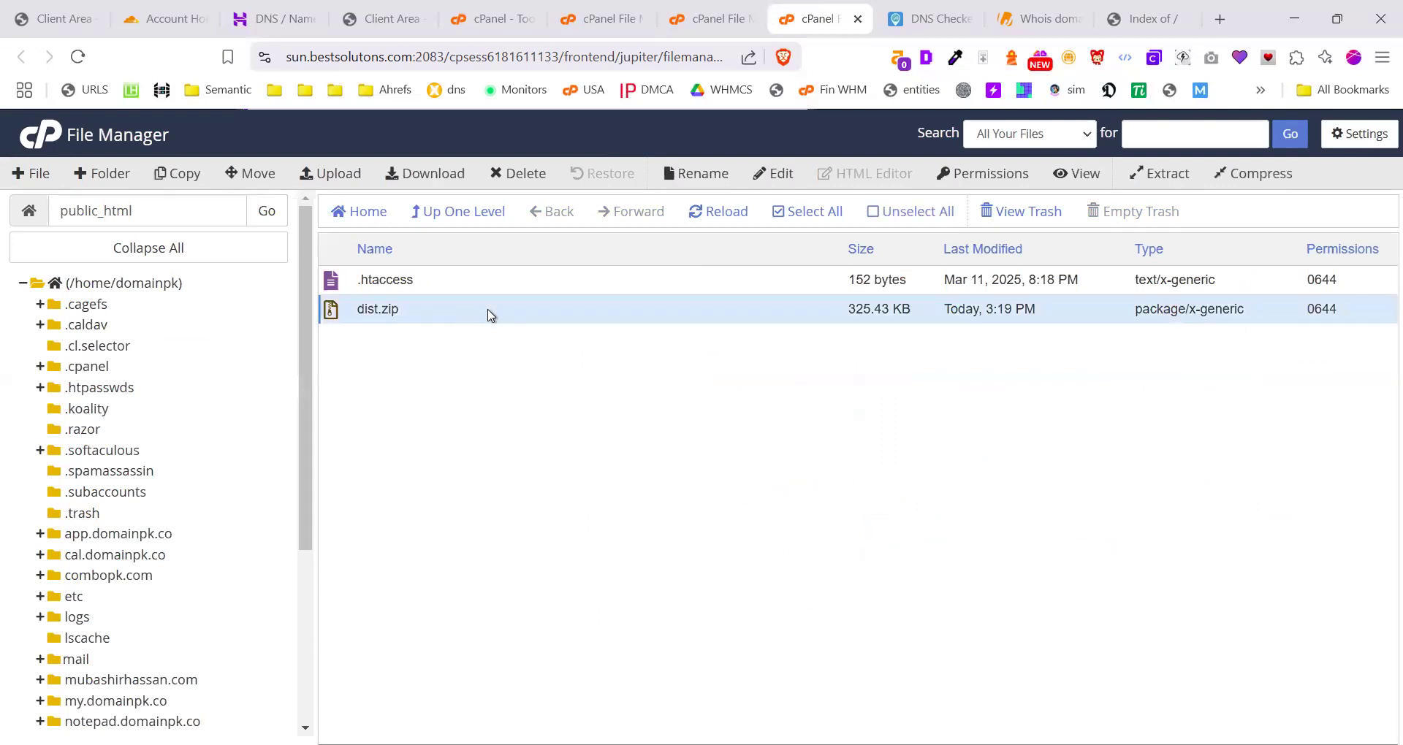
{"action": "right_click", "coordinate": [520, 314]}
{"action": "left_click", "coordinate": [613, 552]}
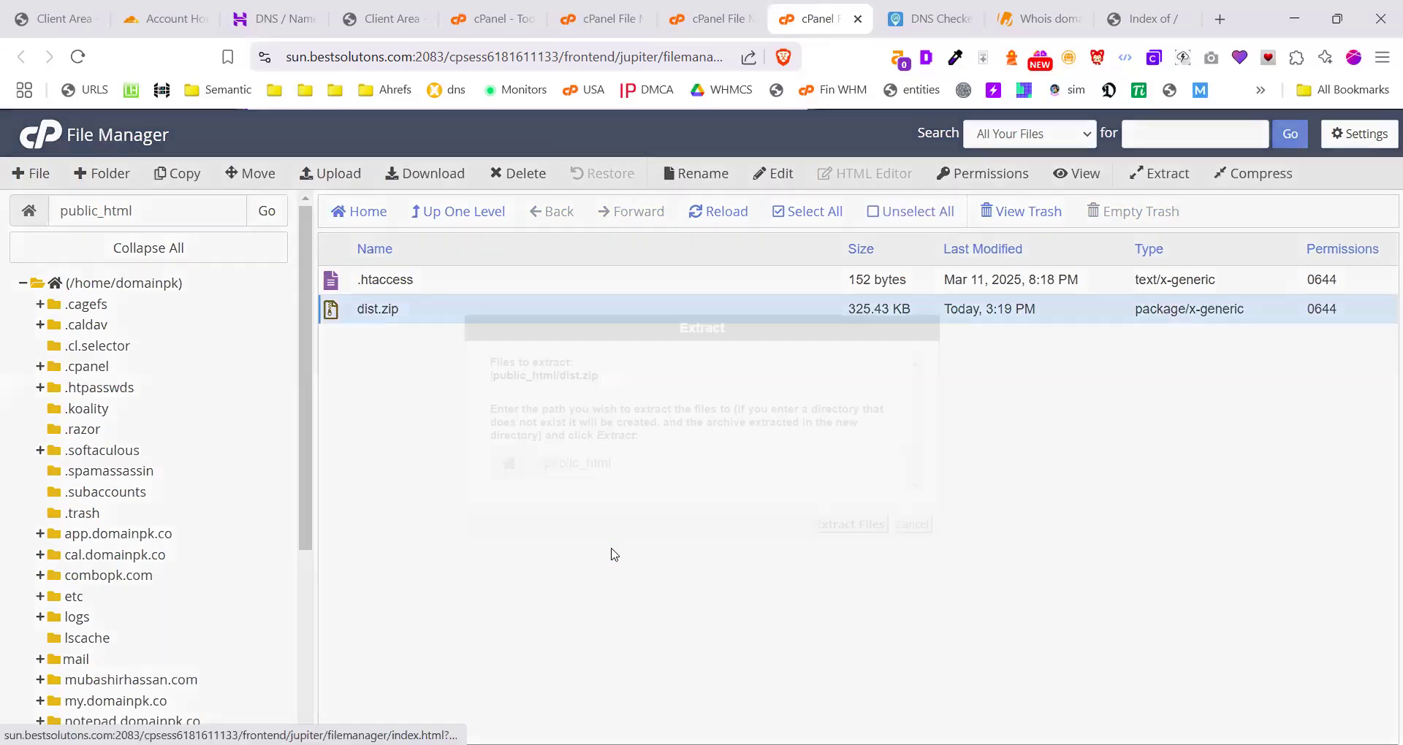
{"action": "left_click", "coordinate": [850, 524]}
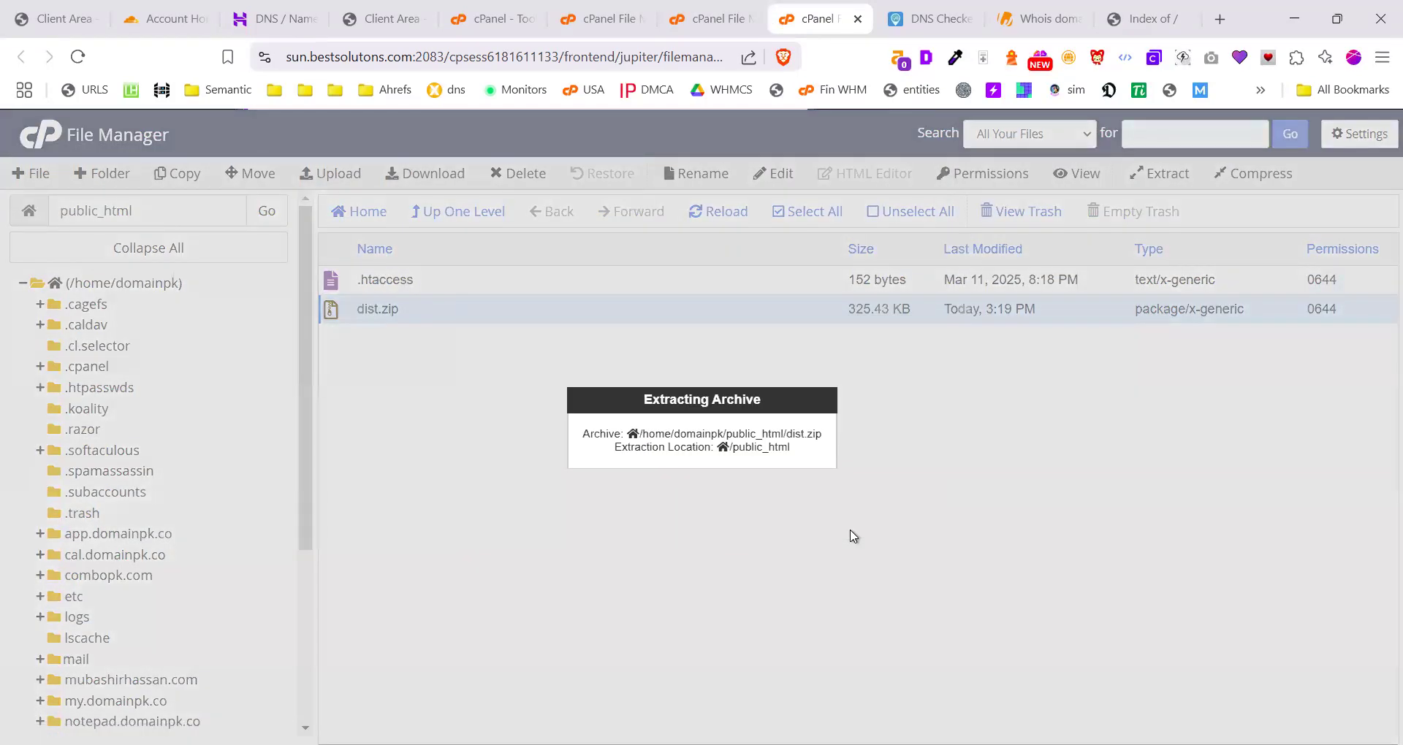
{"action": "left_click", "coordinate": [1011, 620]}
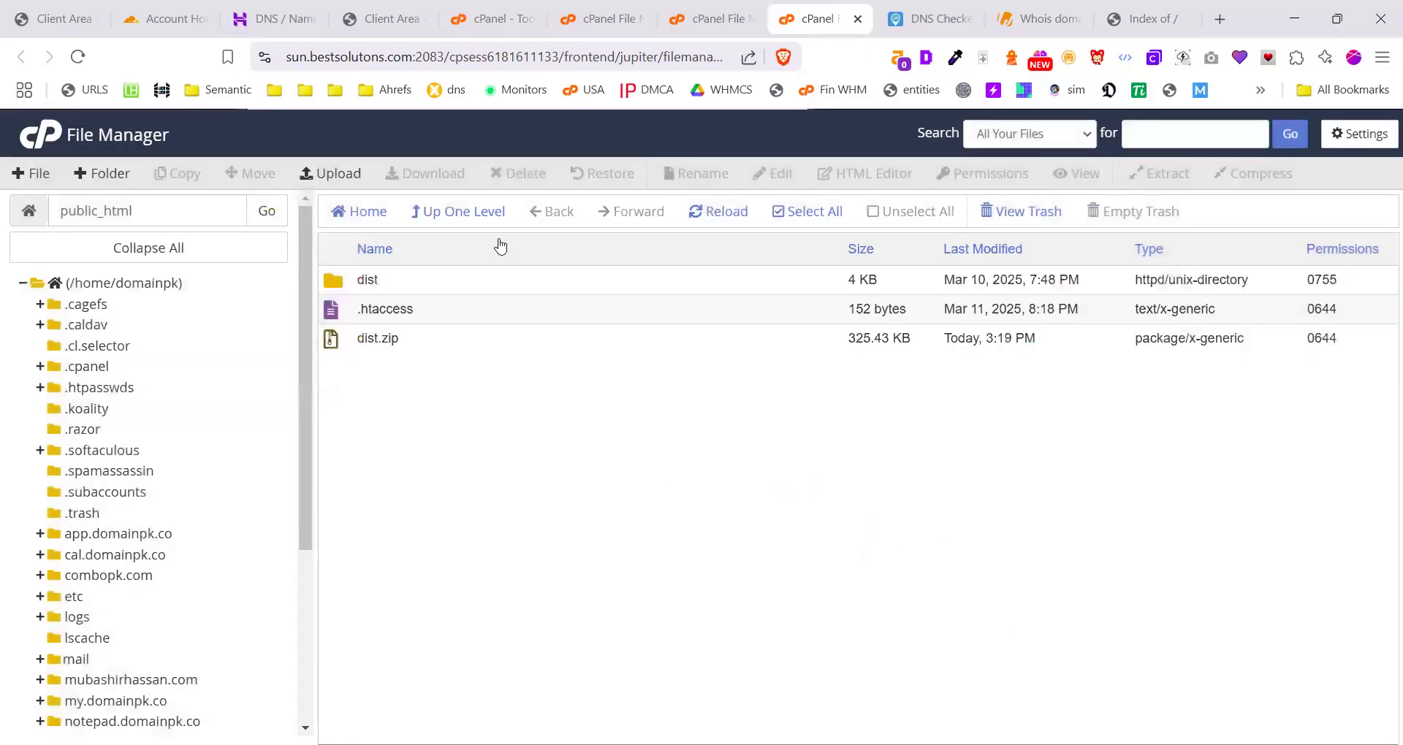
Step: Open the new dist folder and reload the live domainpk.co listing to check it
{"action": "left_click", "coordinate": [482, 288]}
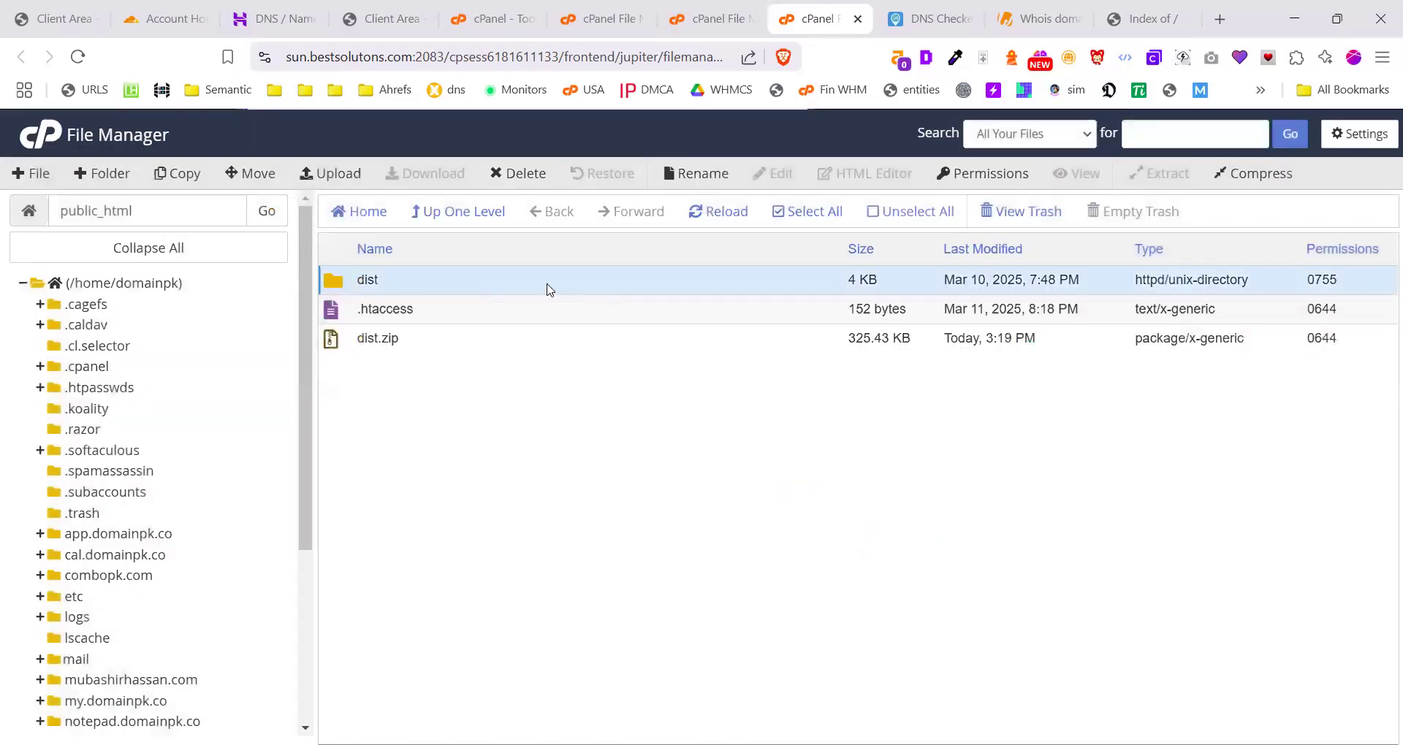
{"action": "double_click", "coordinate": [549, 289]}
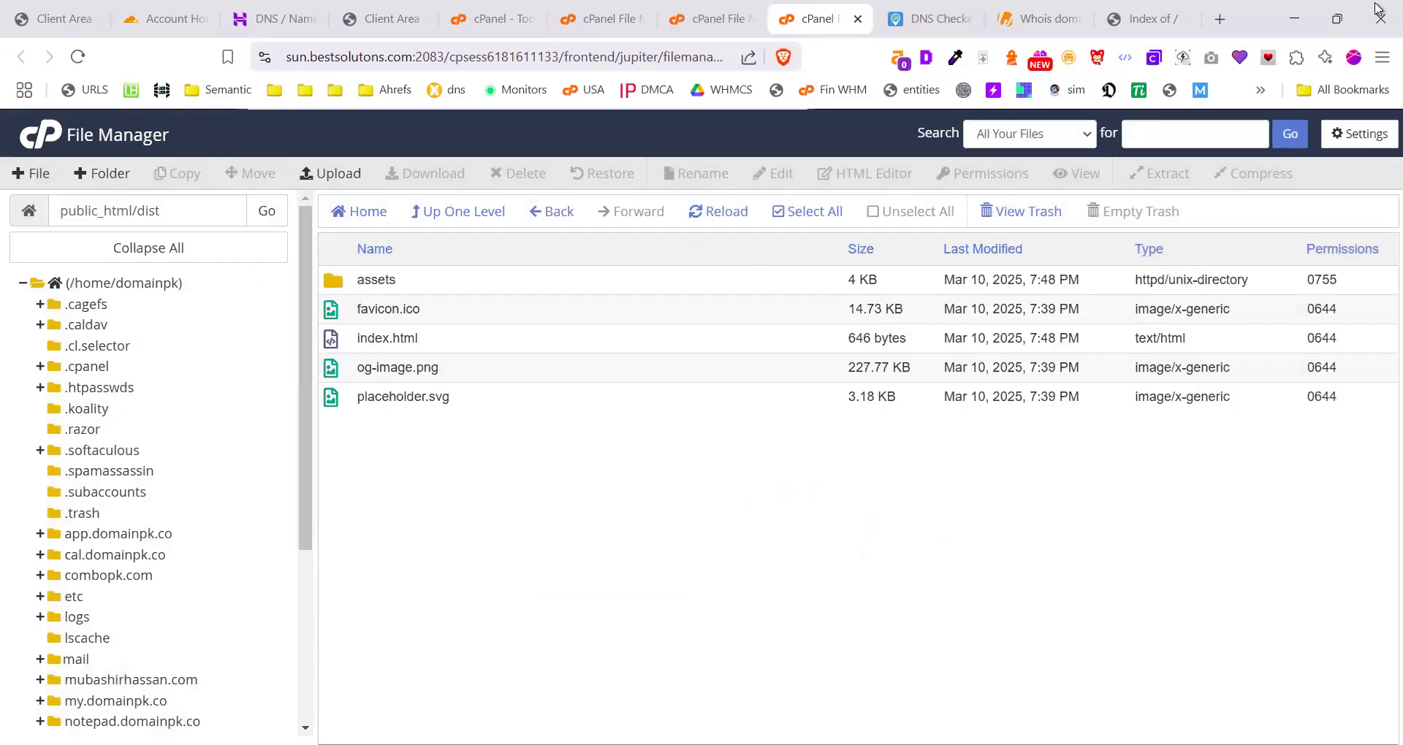
{"action": "left_click", "coordinate": [1137, 15]}
{"action": "left_click", "coordinate": [78, 57]}
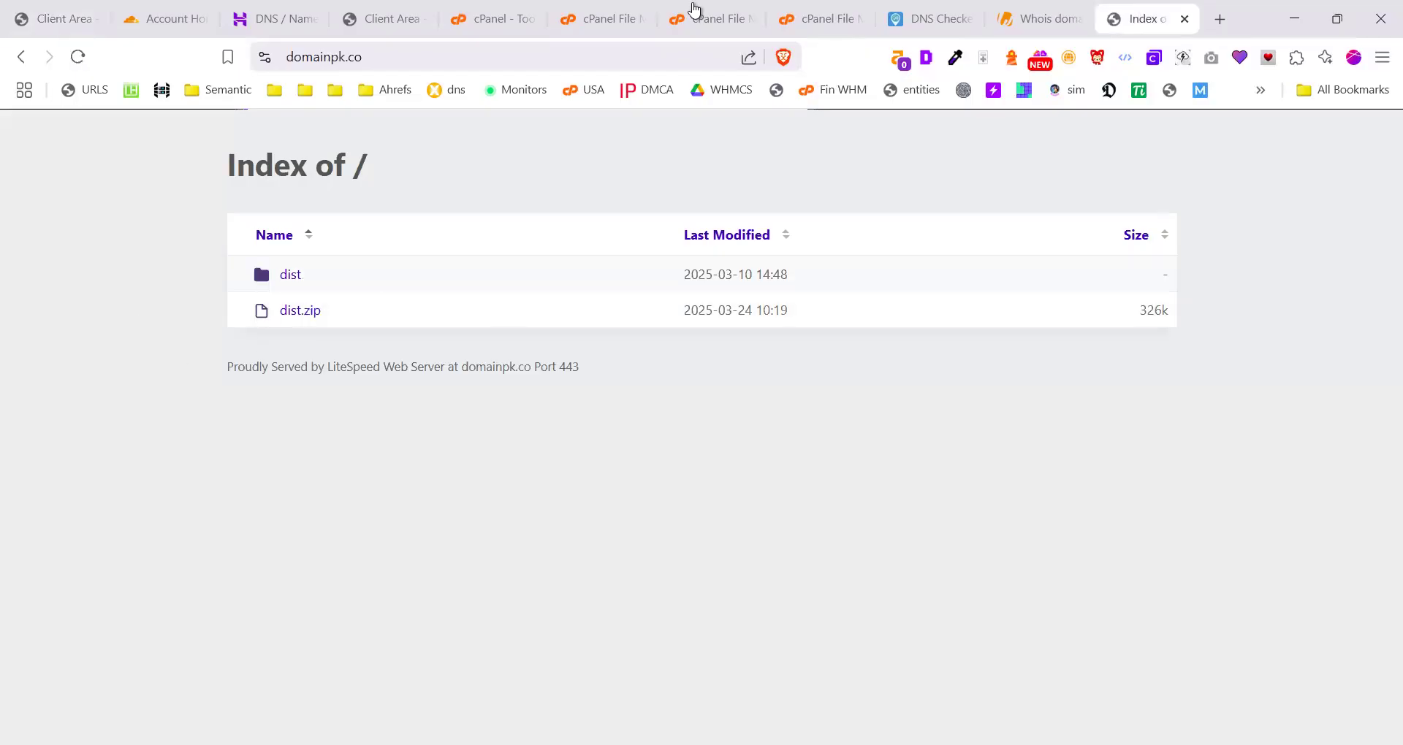
{"action": "left_click", "coordinate": [797, 10]}
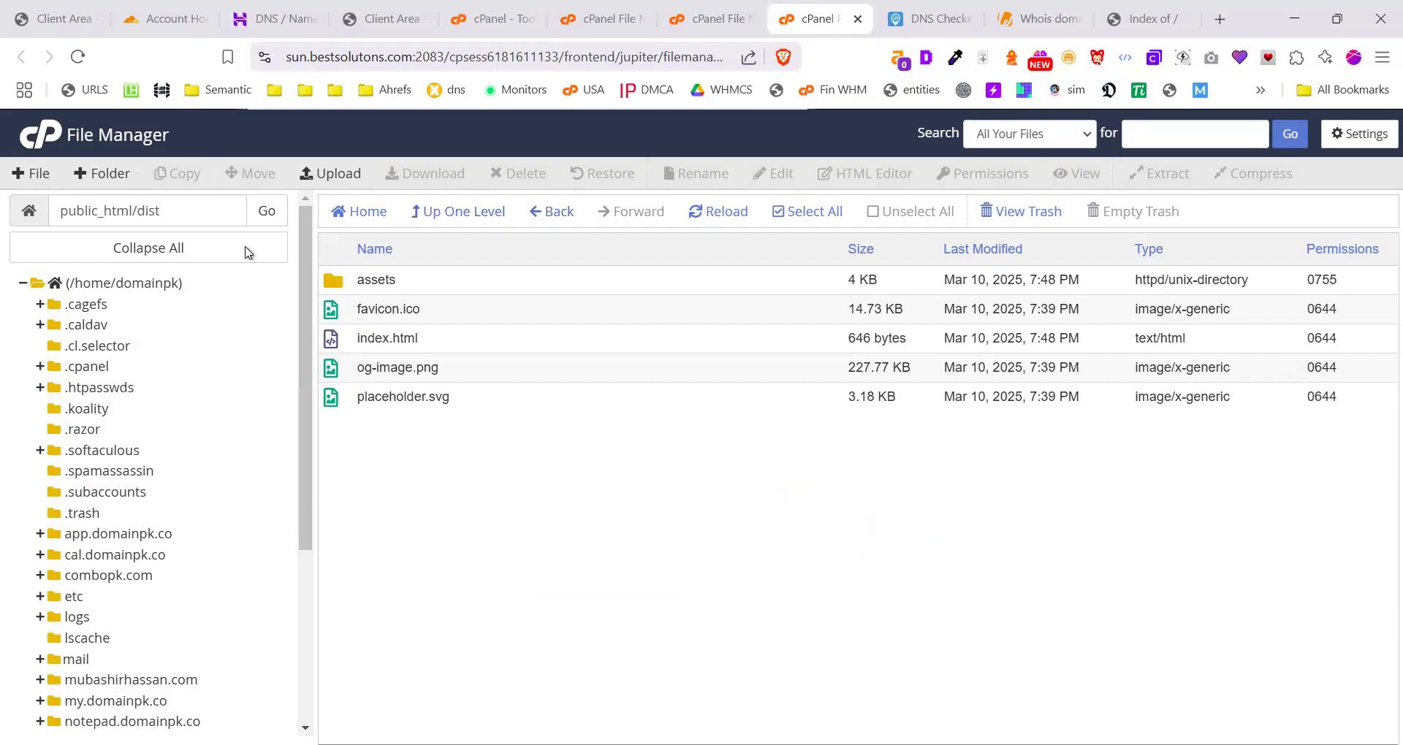
Step: Move assets, favicon.ico, index.html, og-image.png and placeholder.svg from dist into /public_html
{"action": "left_click_drag", "start_coordinate": [134, 210], "coordinate": [199, 210]}
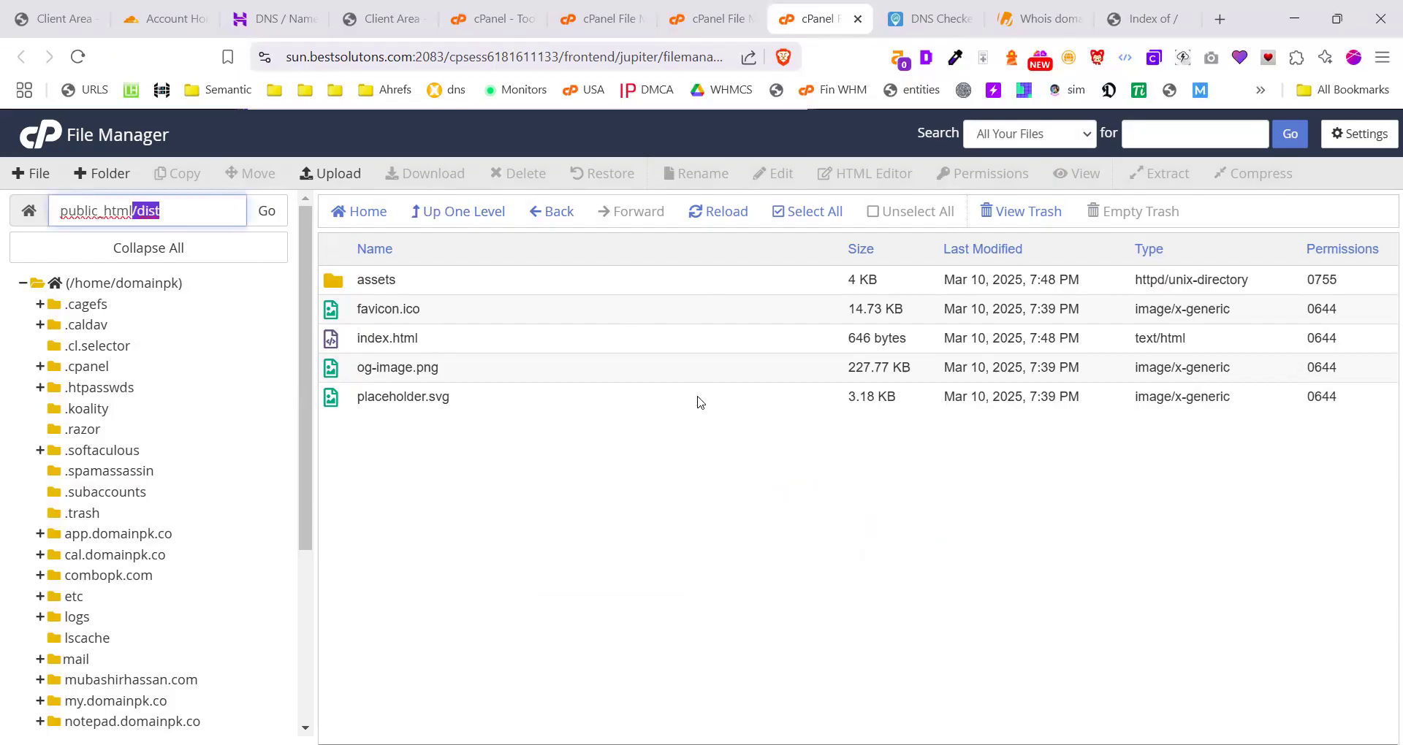
{"action": "left_click", "coordinate": [788, 217]}
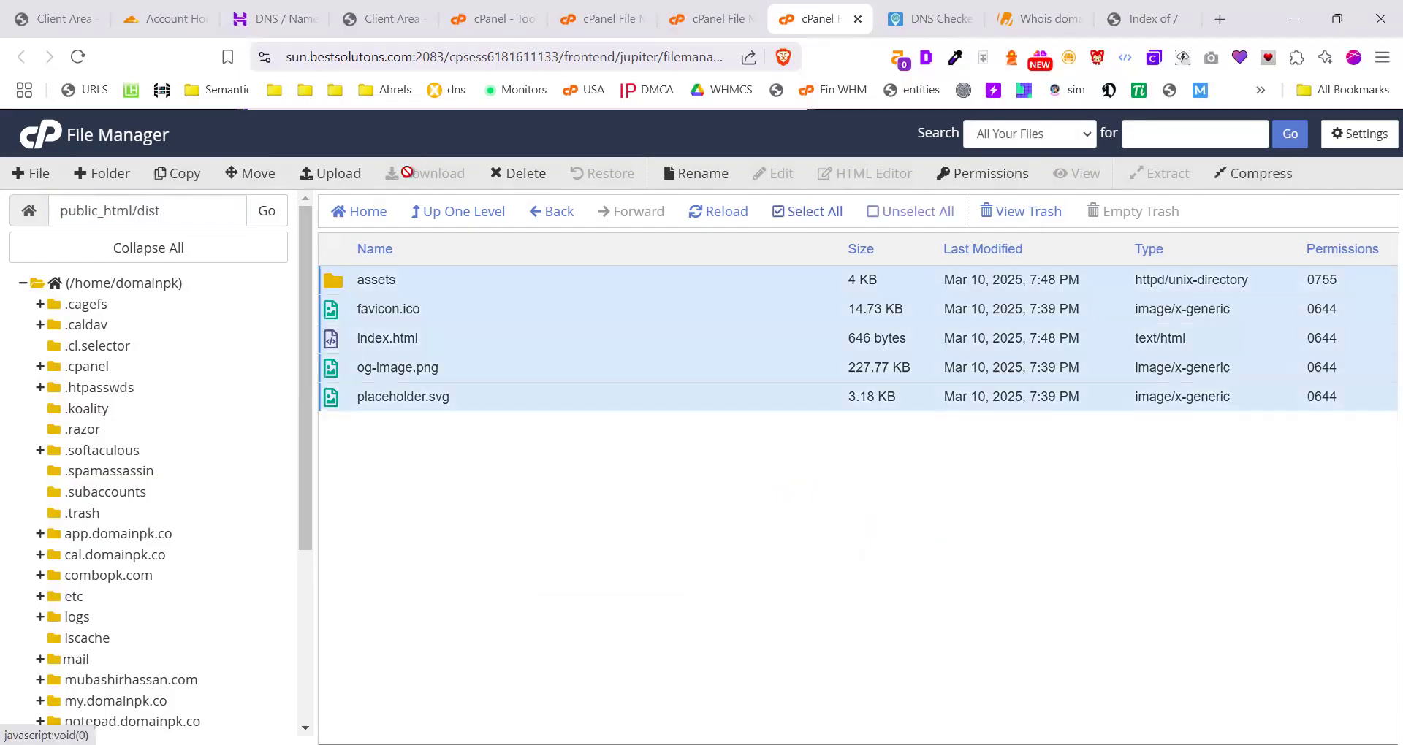
{"action": "left_click", "coordinate": [250, 171]}
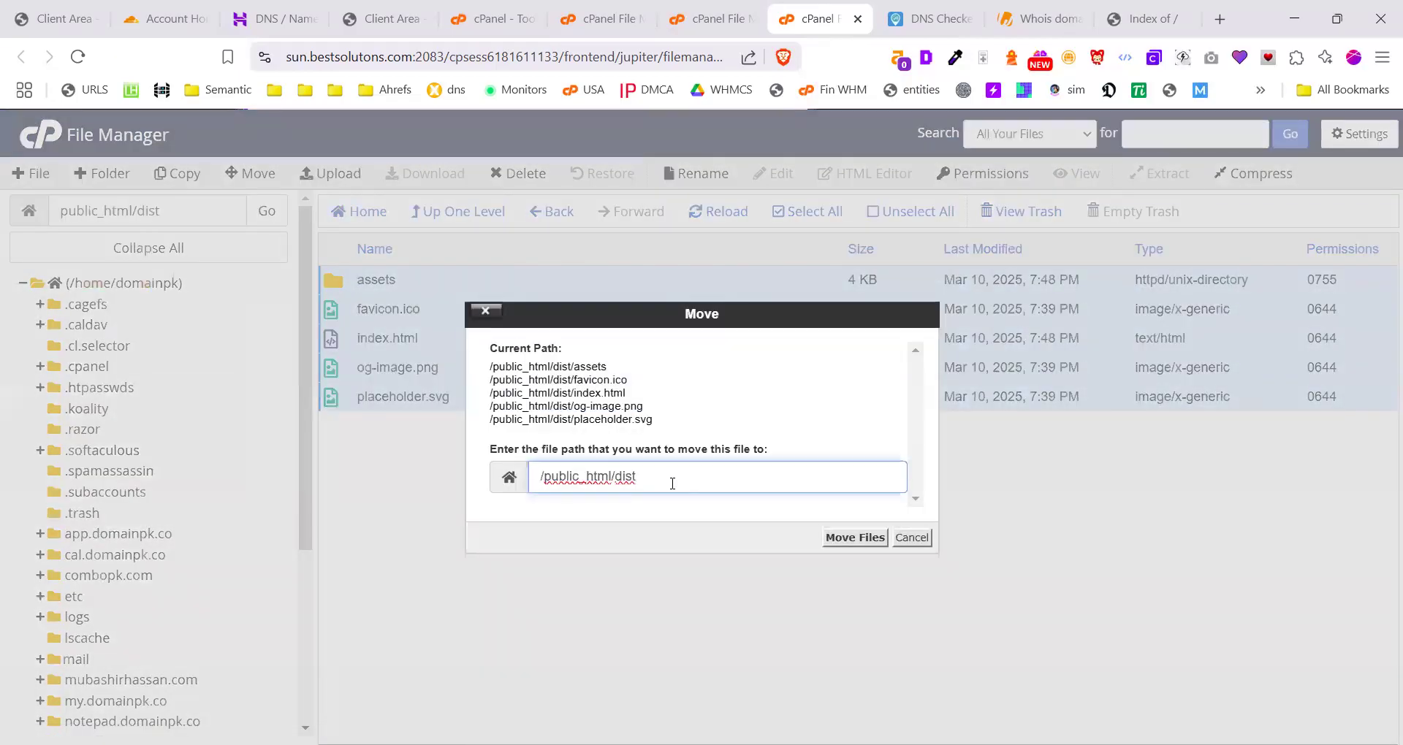
{"action": "key", "text": "BackSpace"}
{"action": "key", "text": "BackSpace"}
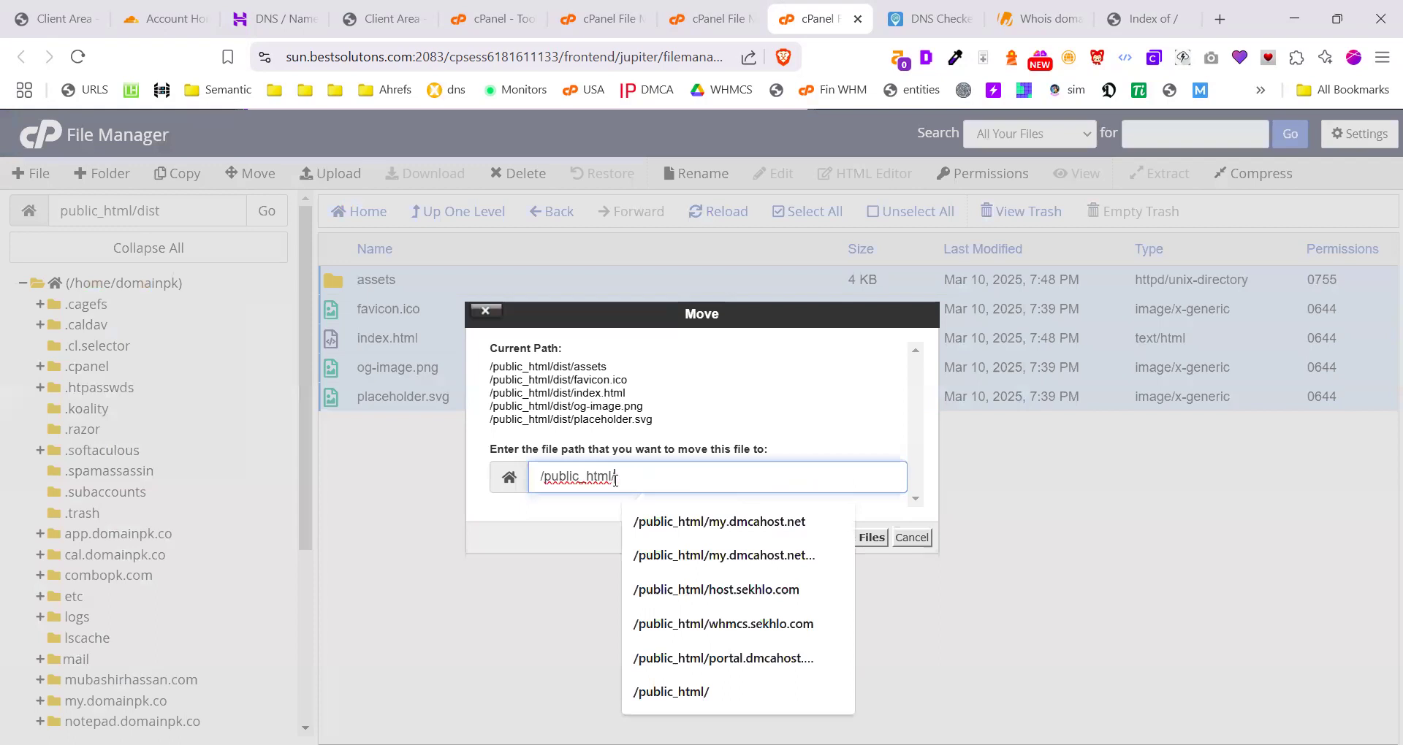
{"action": "left_click", "coordinate": [777, 536]}
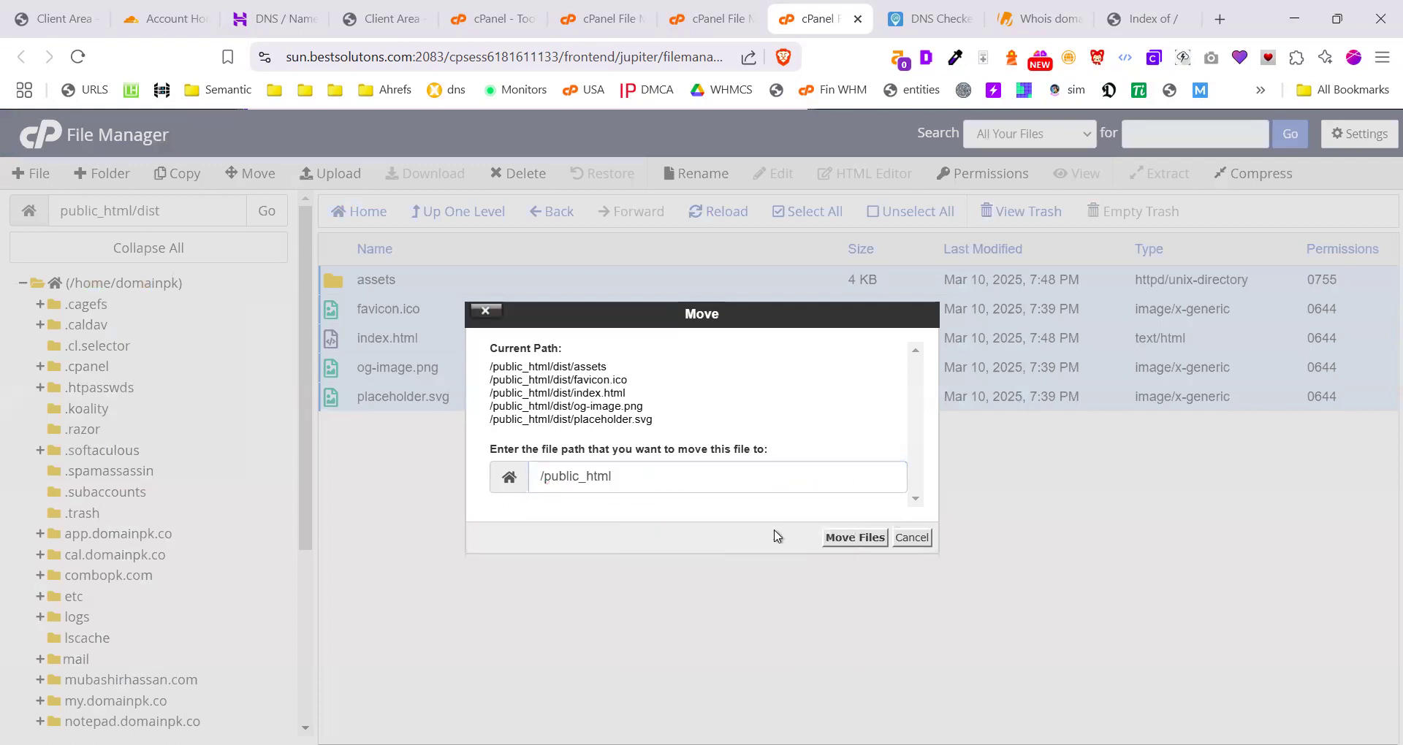
{"action": "left_click", "coordinate": [849, 536]}
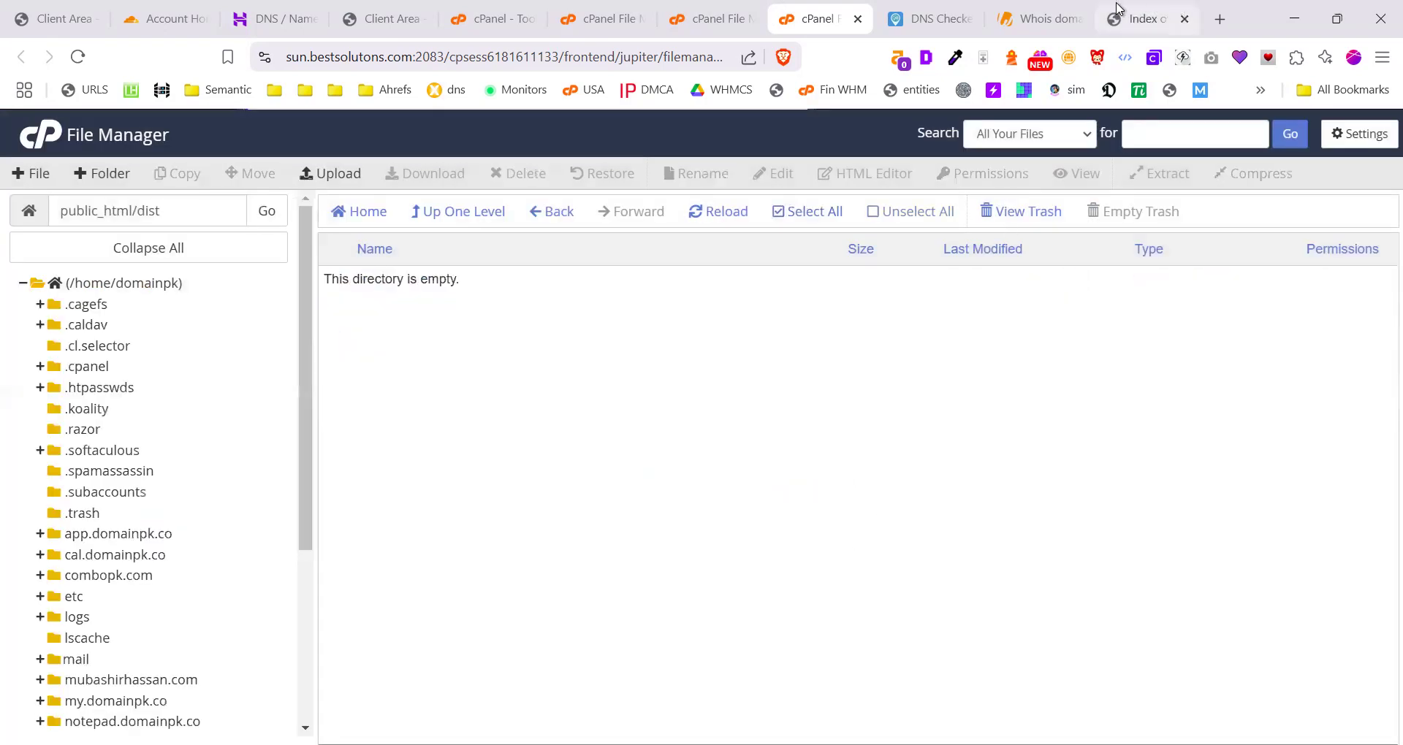
{"action": "left_click", "coordinate": [1115, 10]}
Step: Reload domainpk.co to show the Notepad app and save a test note of digits
{"action": "left_click", "coordinate": [78, 58]}
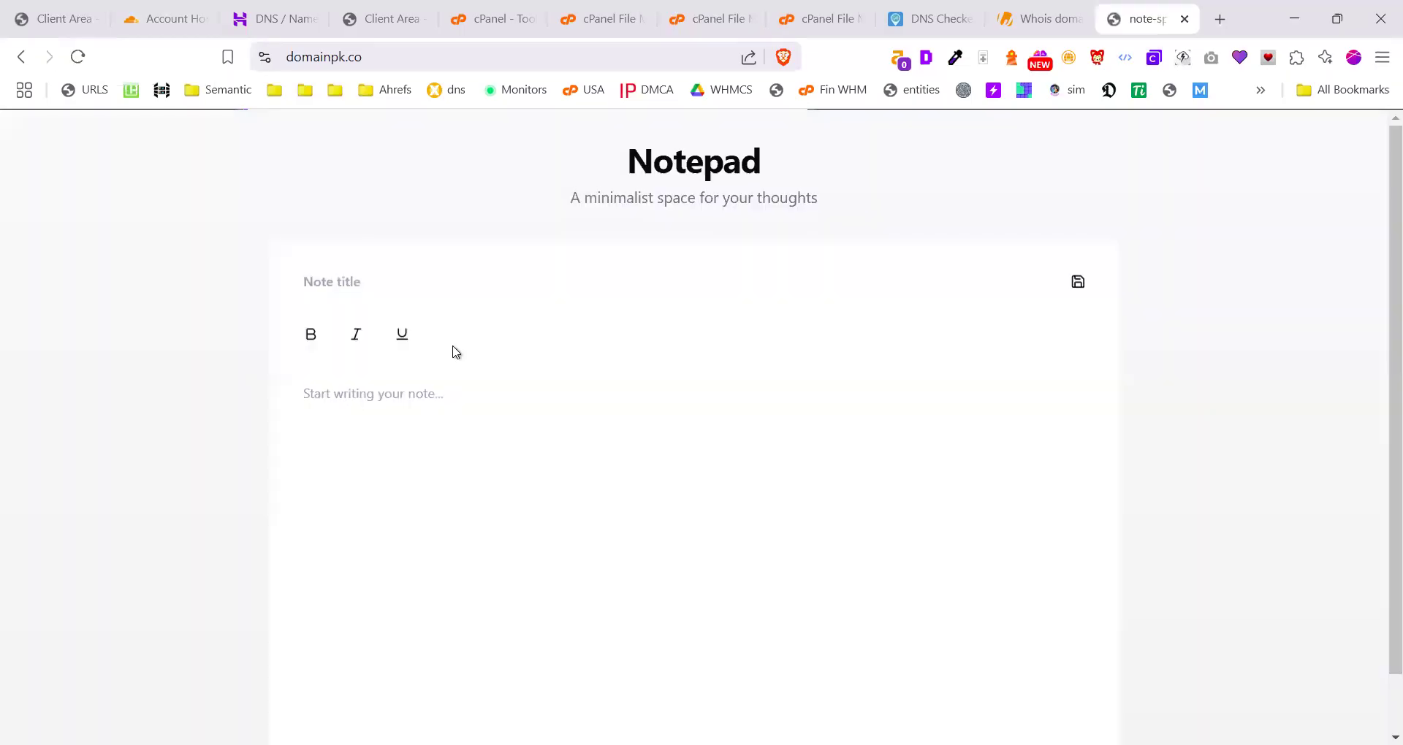
{"action": "left_click", "coordinate": [362, 277]}
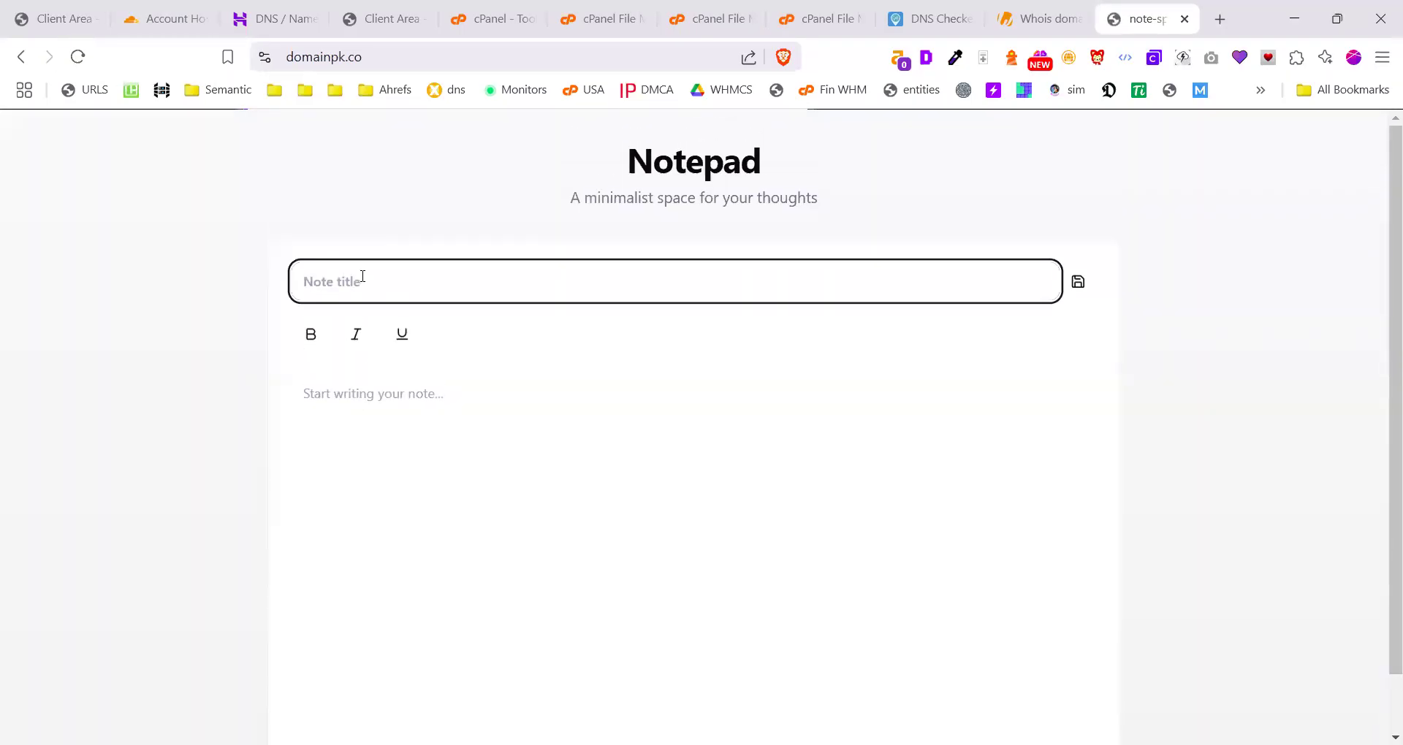
{"action": "type", "text": "342342"}
{"action": "left_click", "coordinate": [405, 429]}
{"action": "type", "text": "2"}
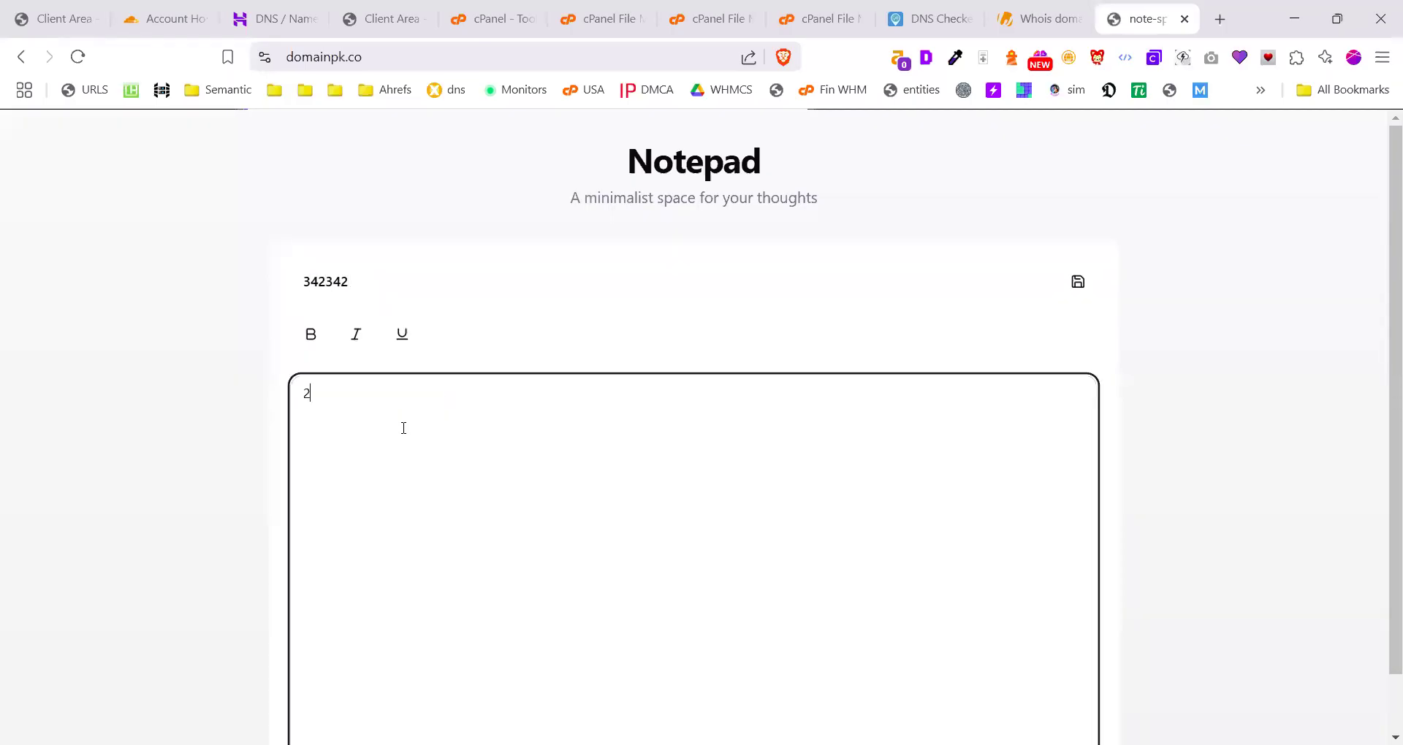
{"action": "type", "text": "3423423432443234234"}
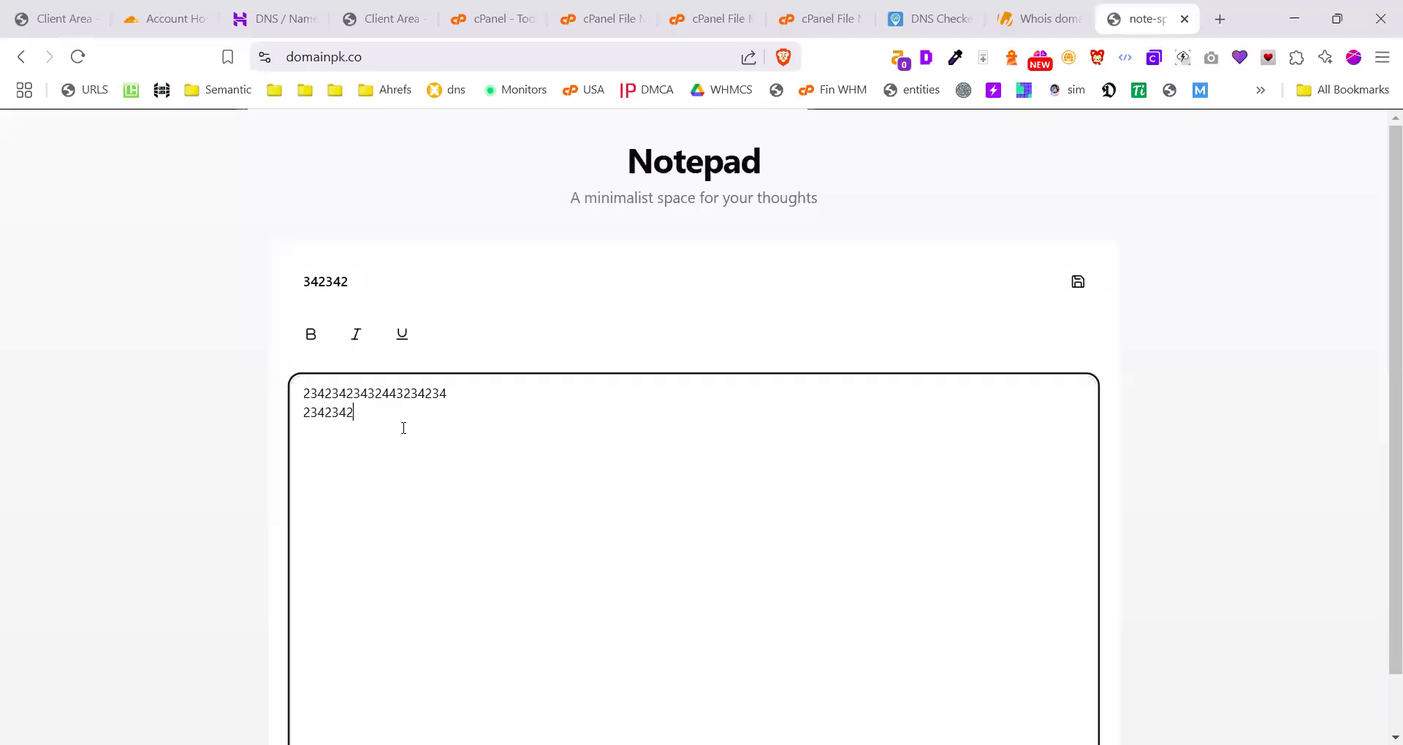
{"action": "left_click", "coordinate": [1078, 281]}
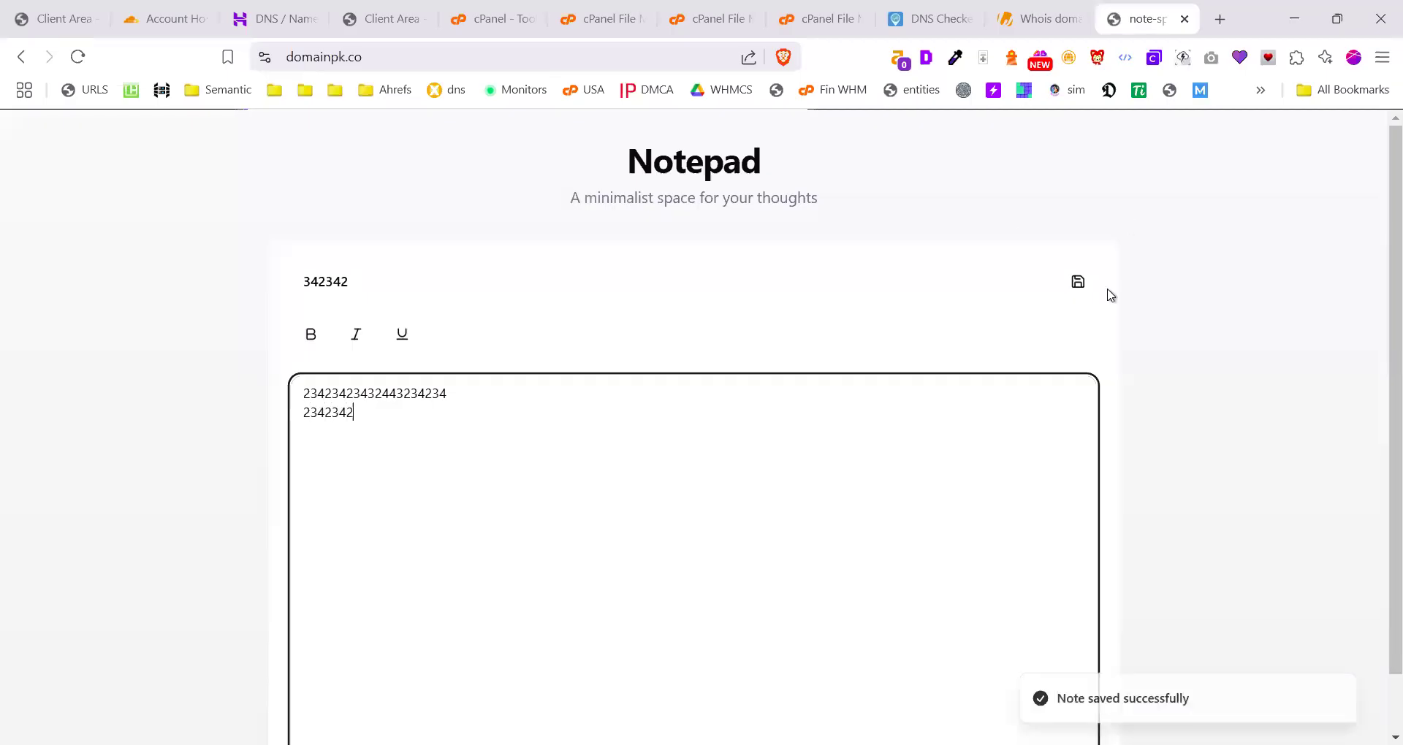
Step: Make the note's second line, 2342342, bold
{"action": "left_click_drag", "start_coordinate": [423, 427], "coordinate": [246, 417]}
{"action": "left_click", "coordinate": [310, 334]}
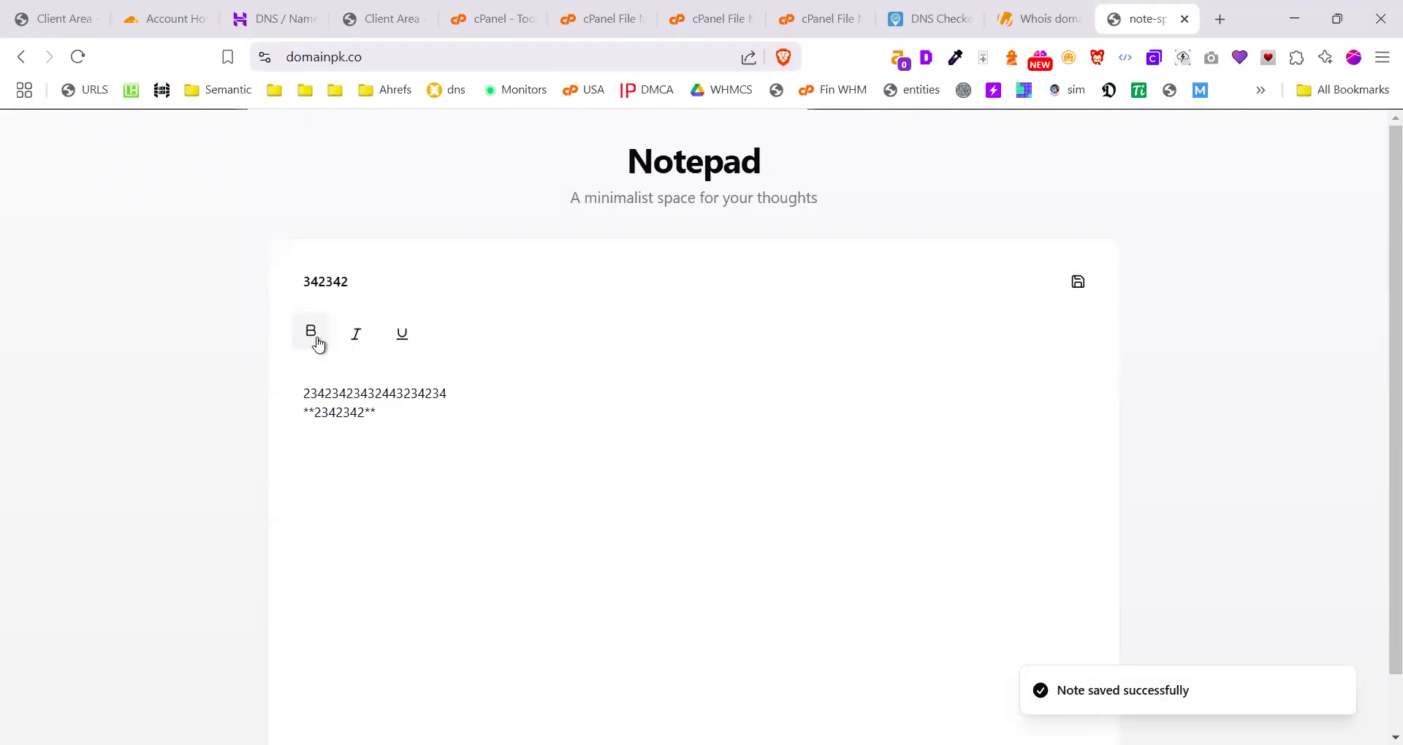
{"action": "left_click", "coordinate": [408, 414]}
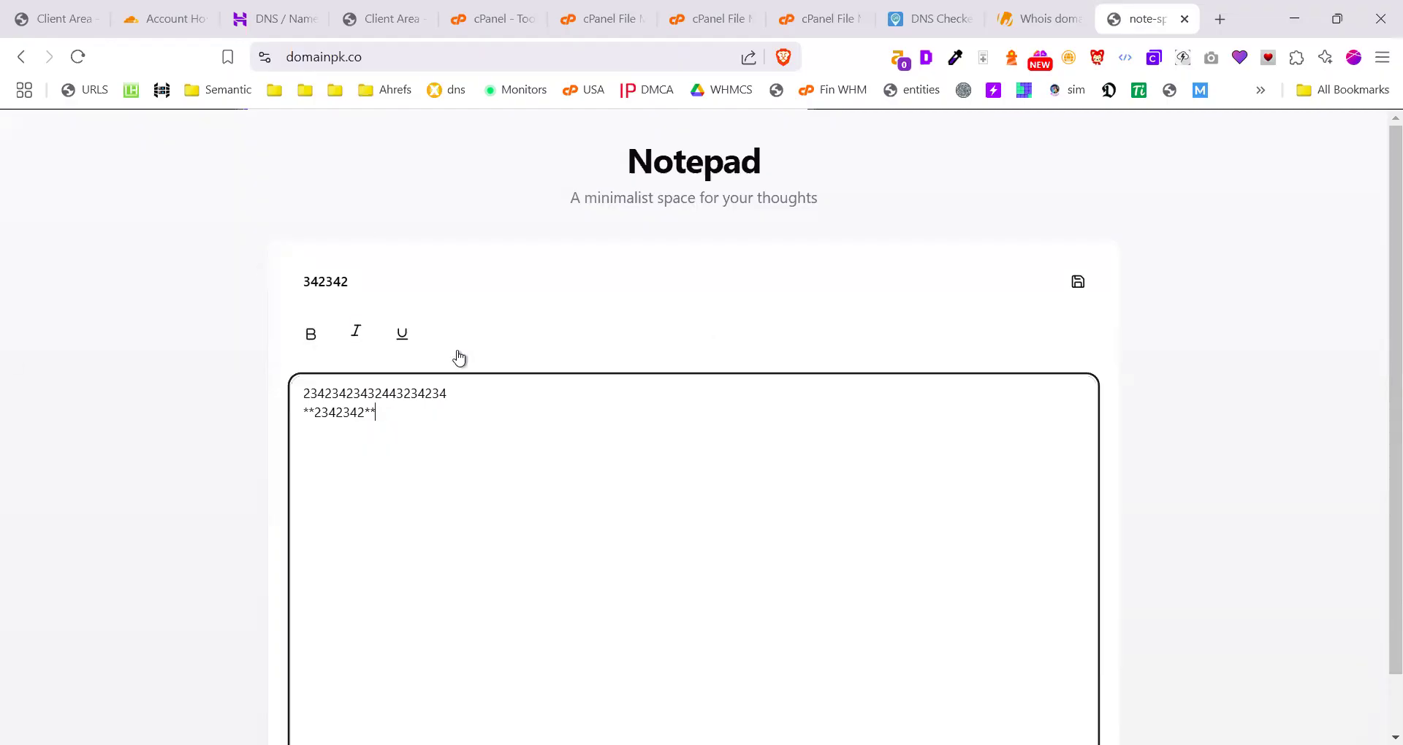
Step: Close the empty public_html/dist File Manager tab and shift the public_html tab left
{"action": "scroll", "coordinate": [804, 357], "scroll_direction": "down", "scroll_amount": 1}
{"action": "scroll", "coordinate": [805, 354], "scroll_direction": "up", "scroll_amount": 1}
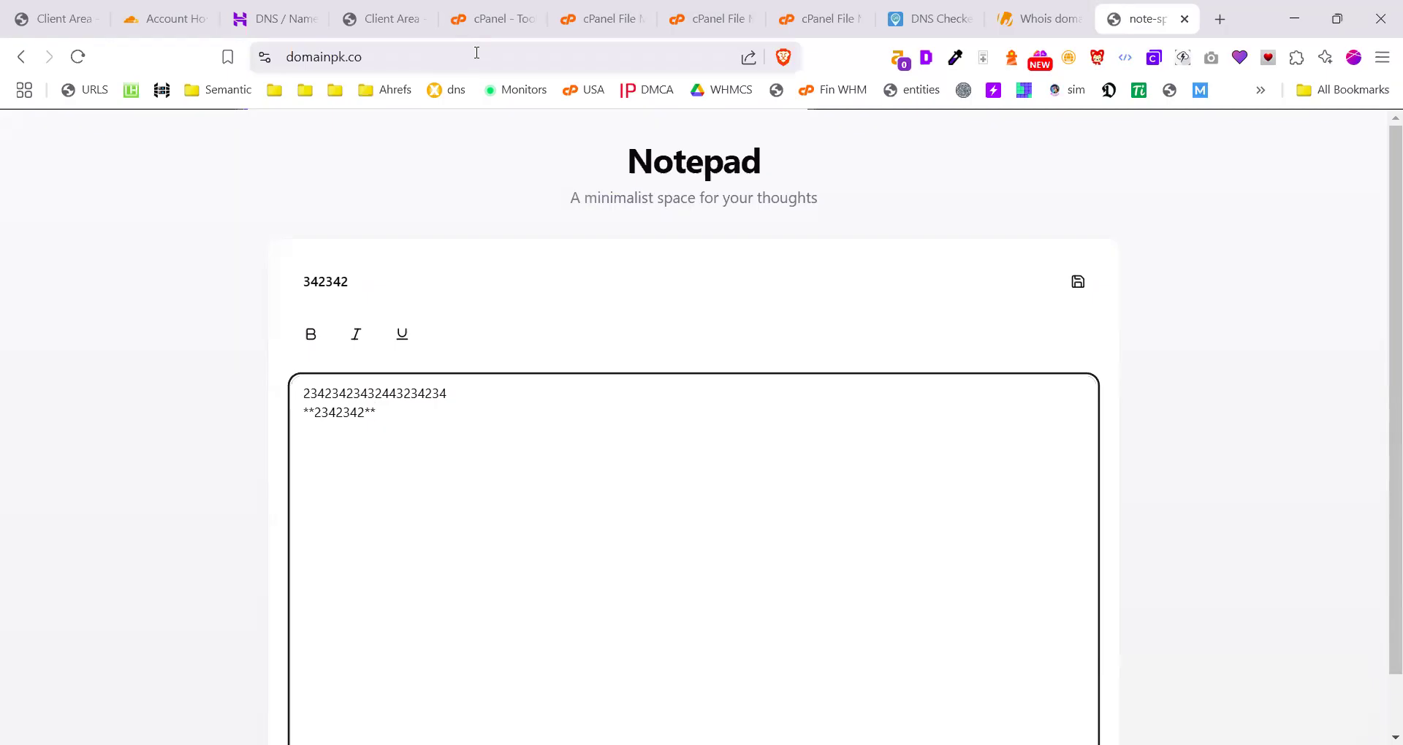
{"action": "left_click", "coordinate": [819, 19]}
{"action": "left_click", "coordinate": [735, 9]}
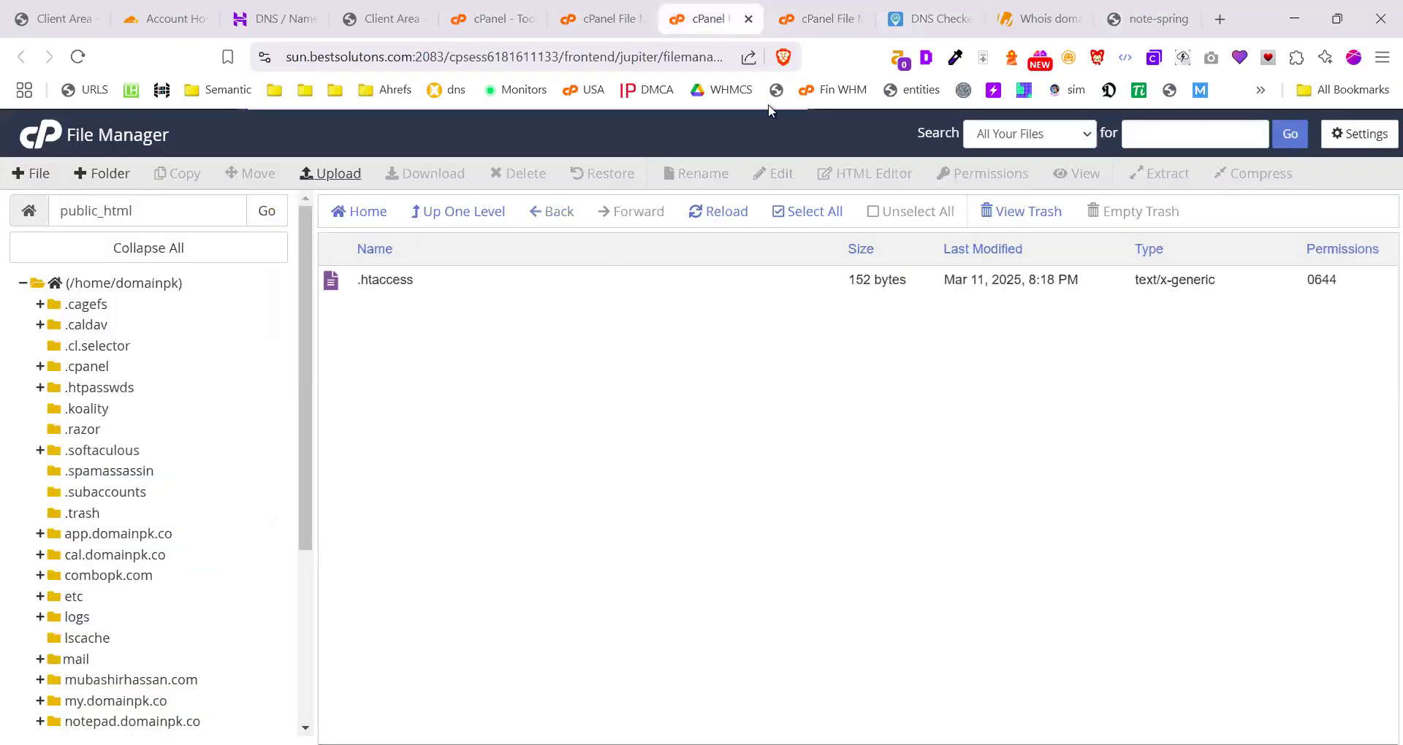
{"action": "left_click", "coordinate": [807, 11]}
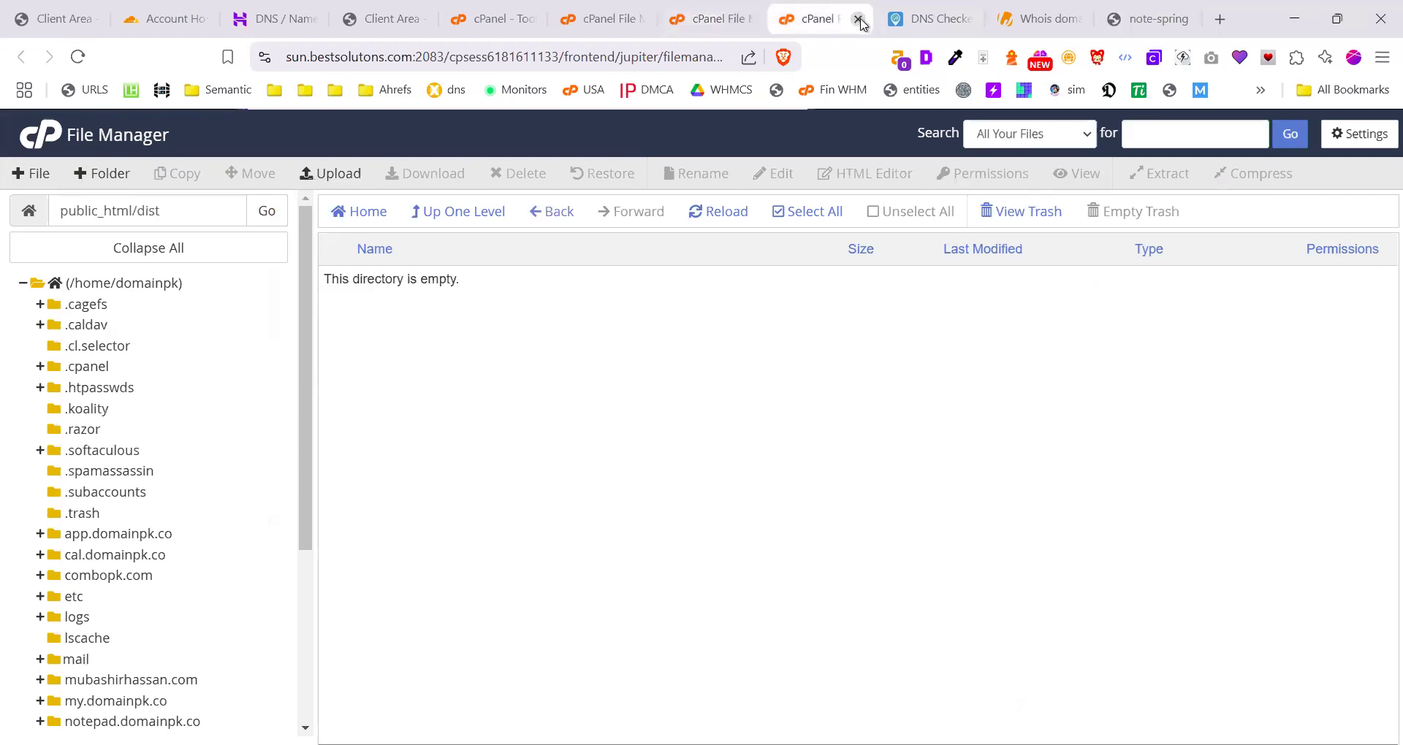
{"action": "left_click", "coordinate": [858, 19]}
{"action": "left_click", "coordinate": [713, 18]}
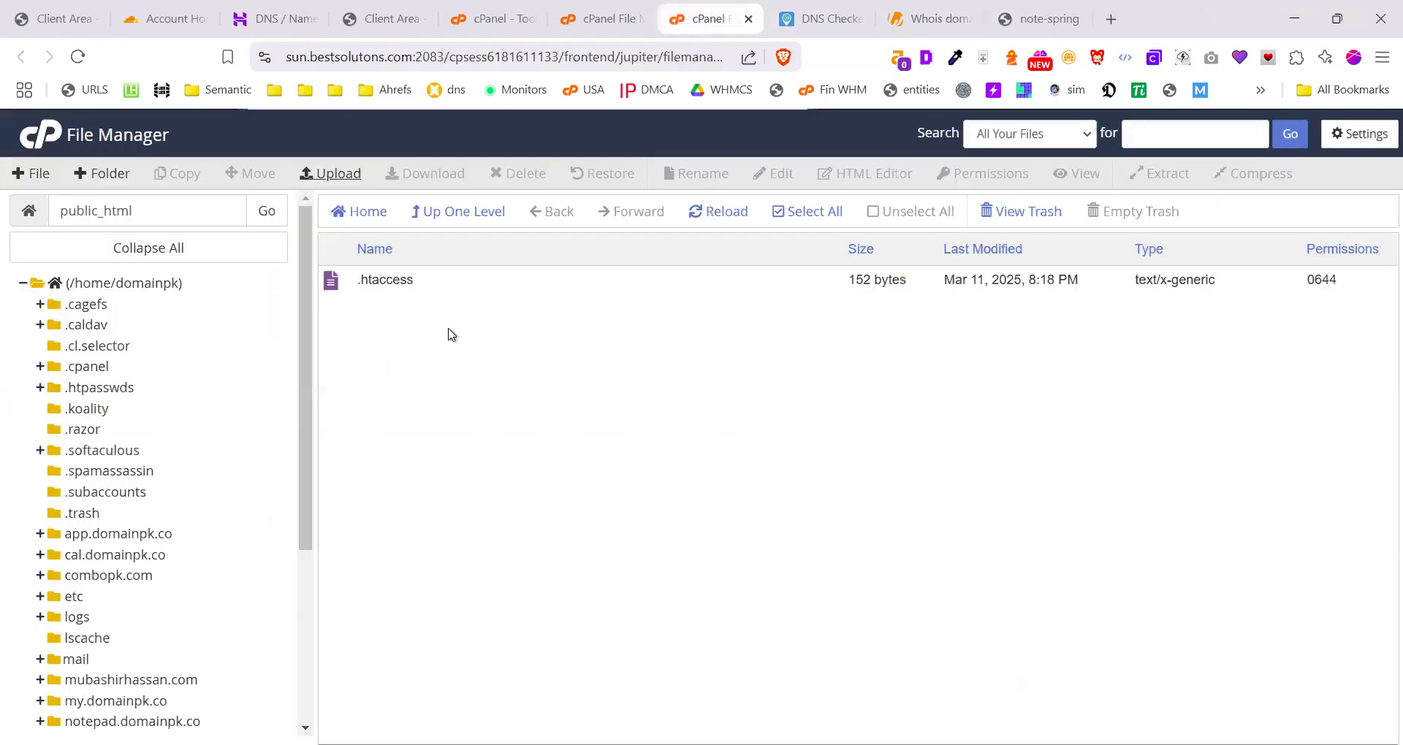
{"action": "left_click_drag", "start_coordinate": [734, 16], "coordinate": [685, 8]}
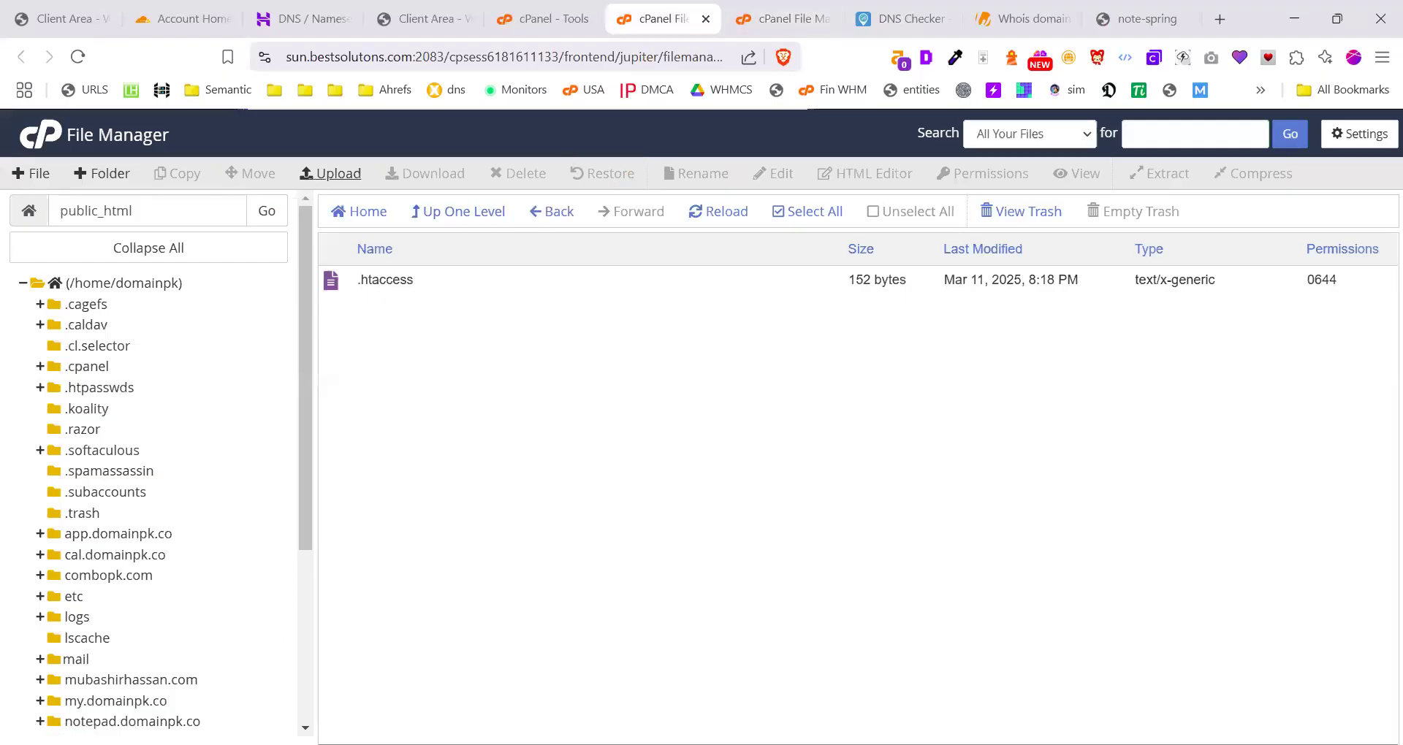
Step: Close the remaining old File Manager tab and launch a fresh File Manager from Tools
{"action": "left_click", "coordinate": [522, 13]}
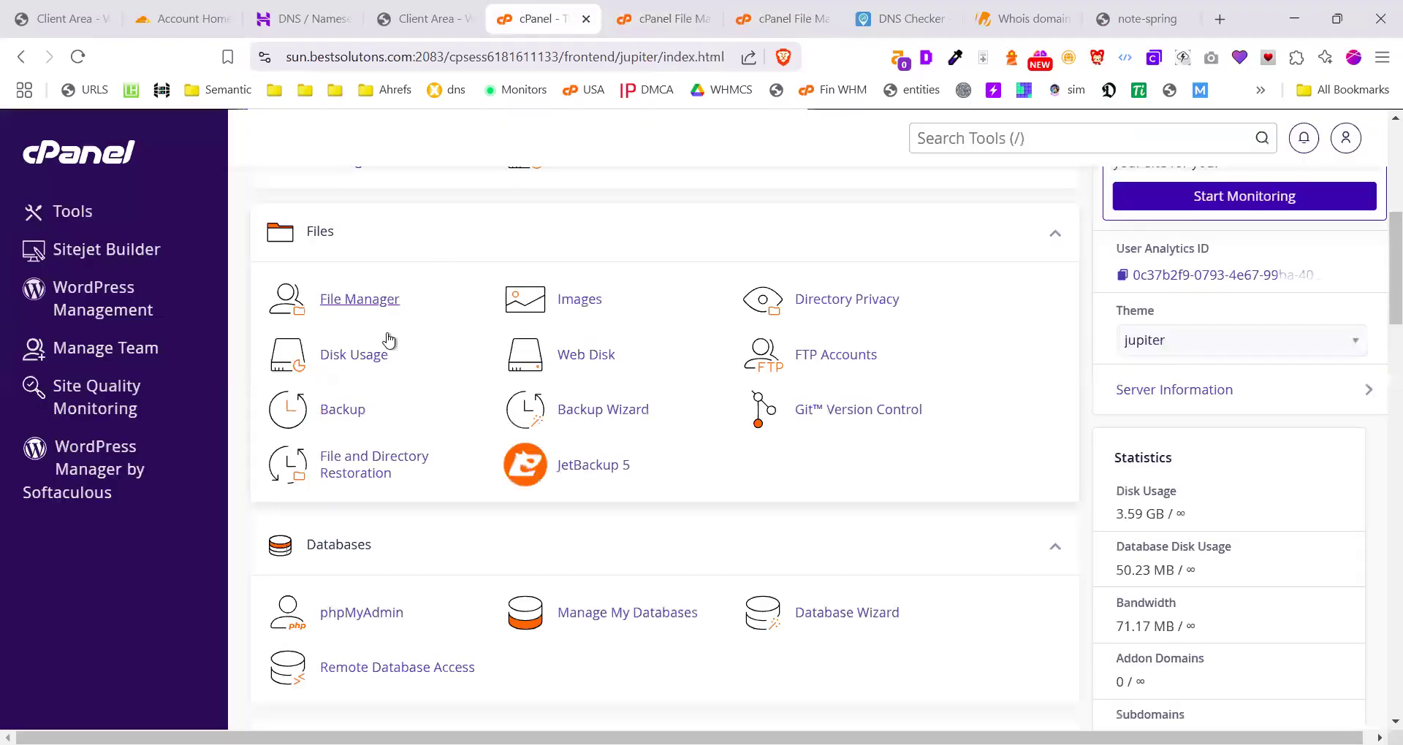
{"action": "scroll", "coordinate": [395, 345], "scroll_direction": "up", "scroll_amount": 6}
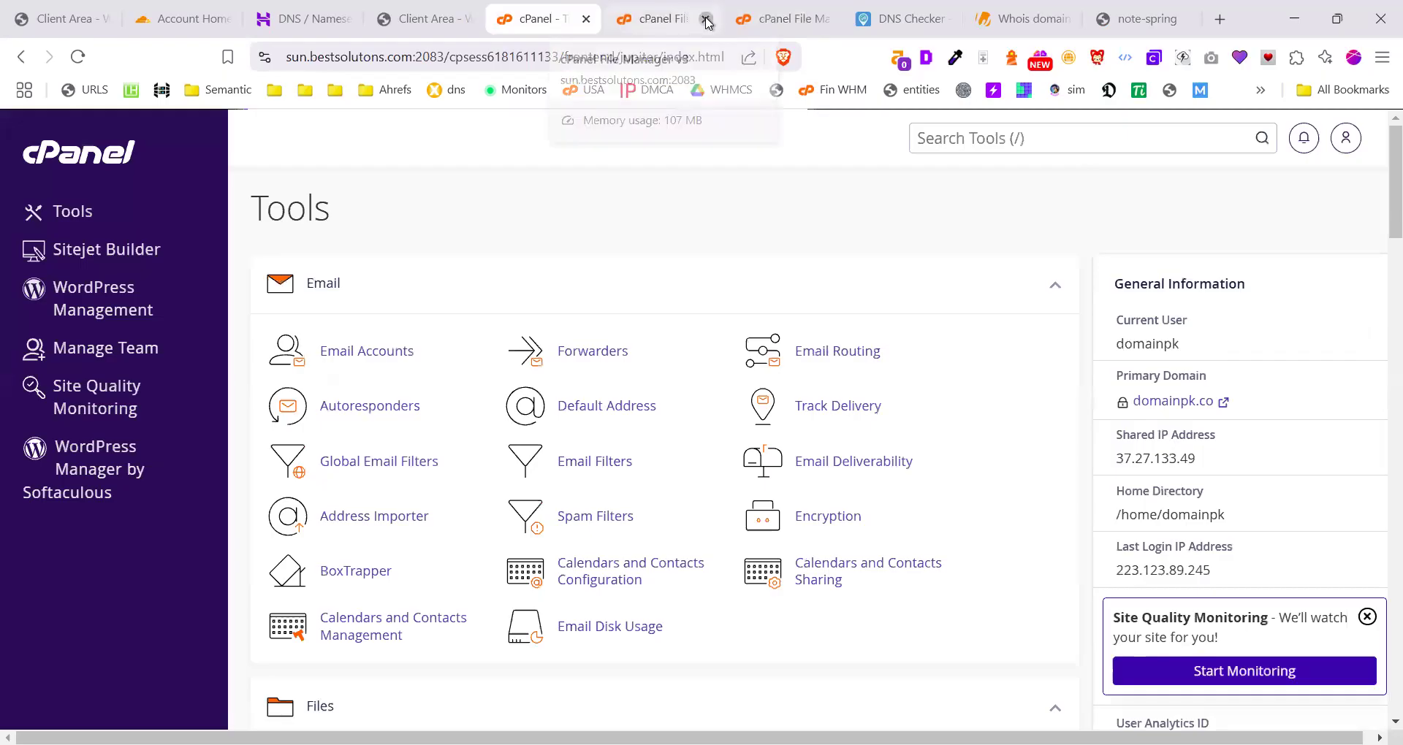
{"action": "left_click", "coordinate": [706, 20]}
{"action": "left_click", "coordinate": [706, 20]}
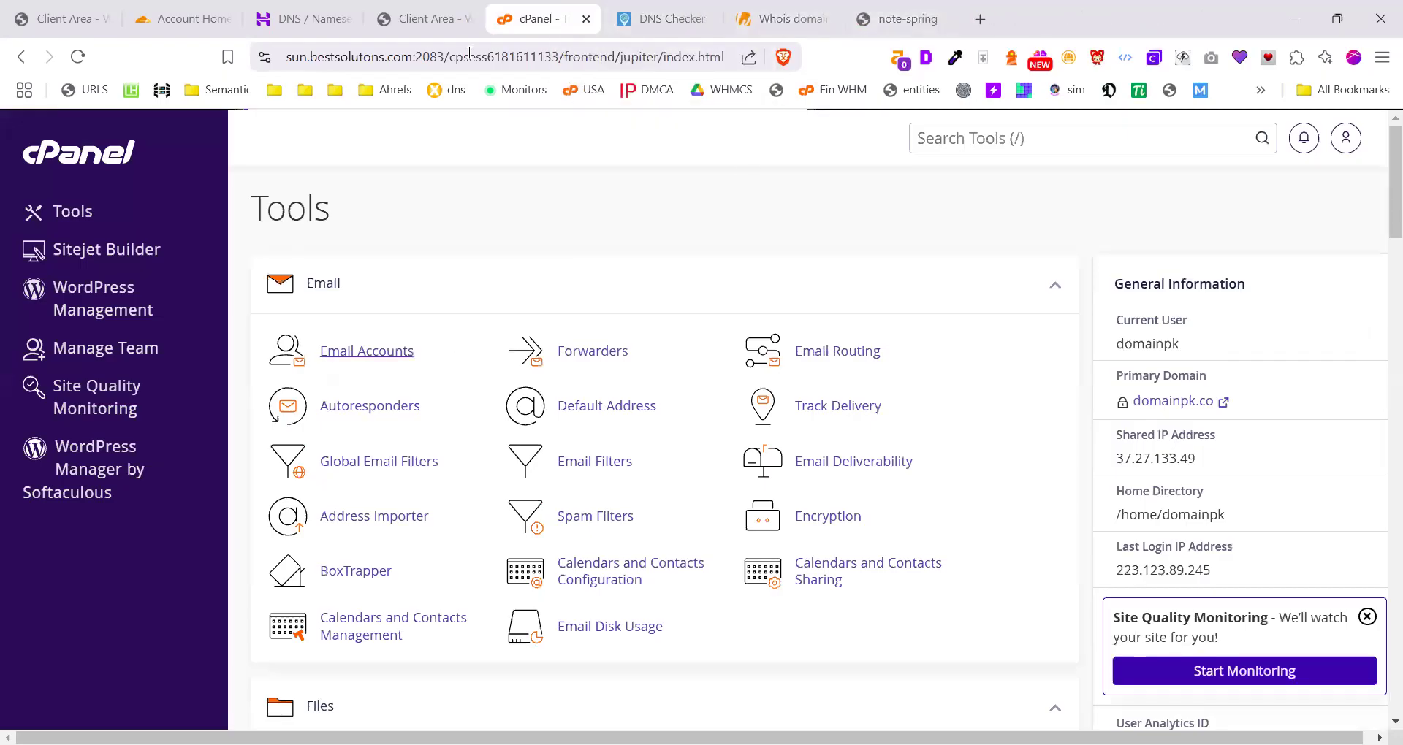
{"action": "scroll", "coordinate": [461, 504], "scroll_direction": "down", "scroll_amount": 6}
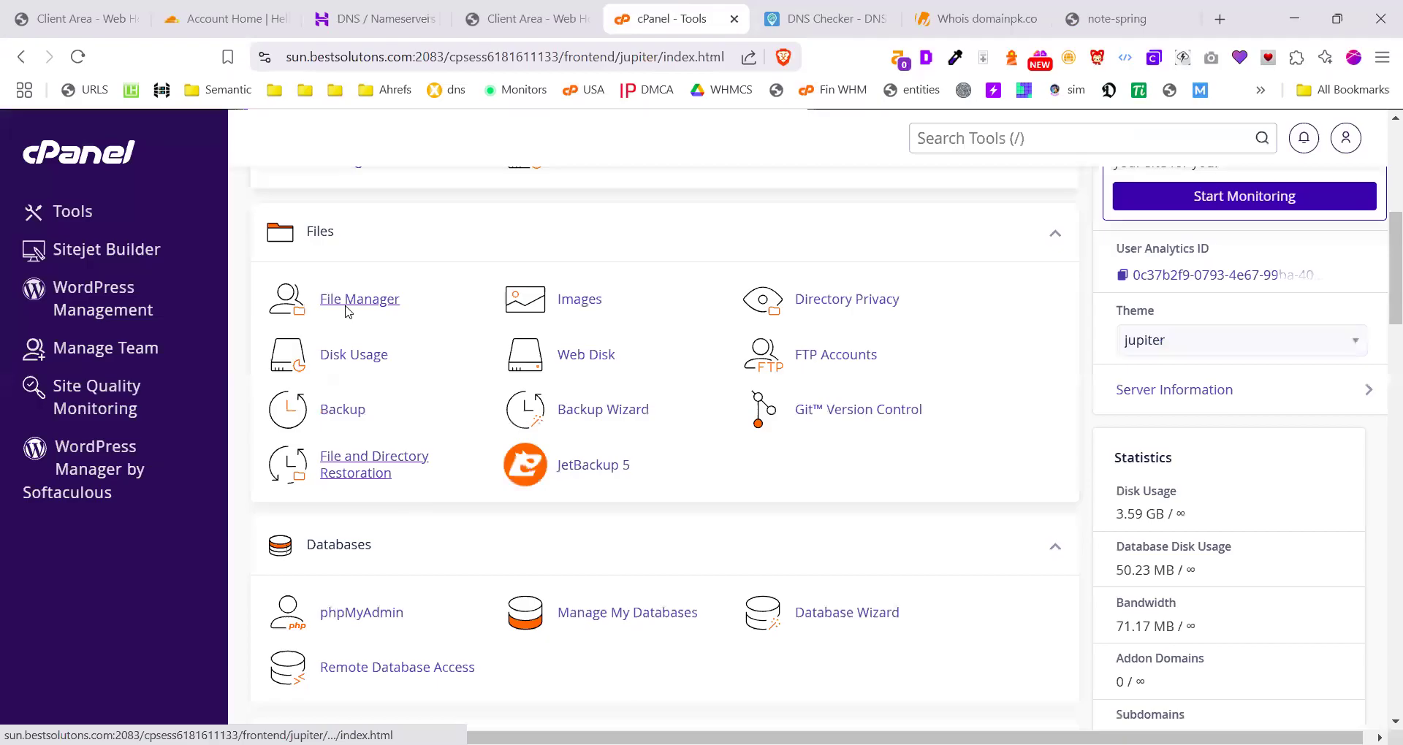
{"action": "left_click", "coordinate": [1129, 10]}
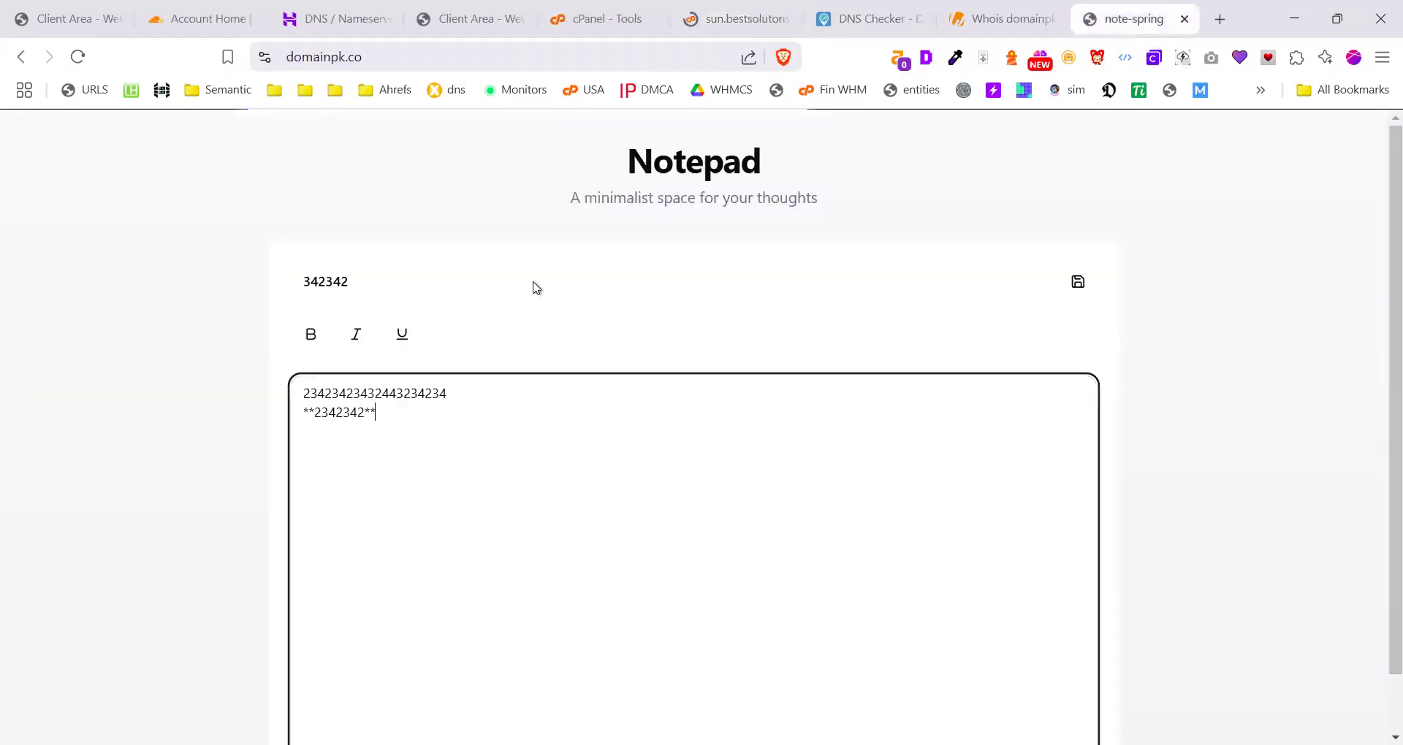
{"action": "left_click", "coordinate": [739, 16]}
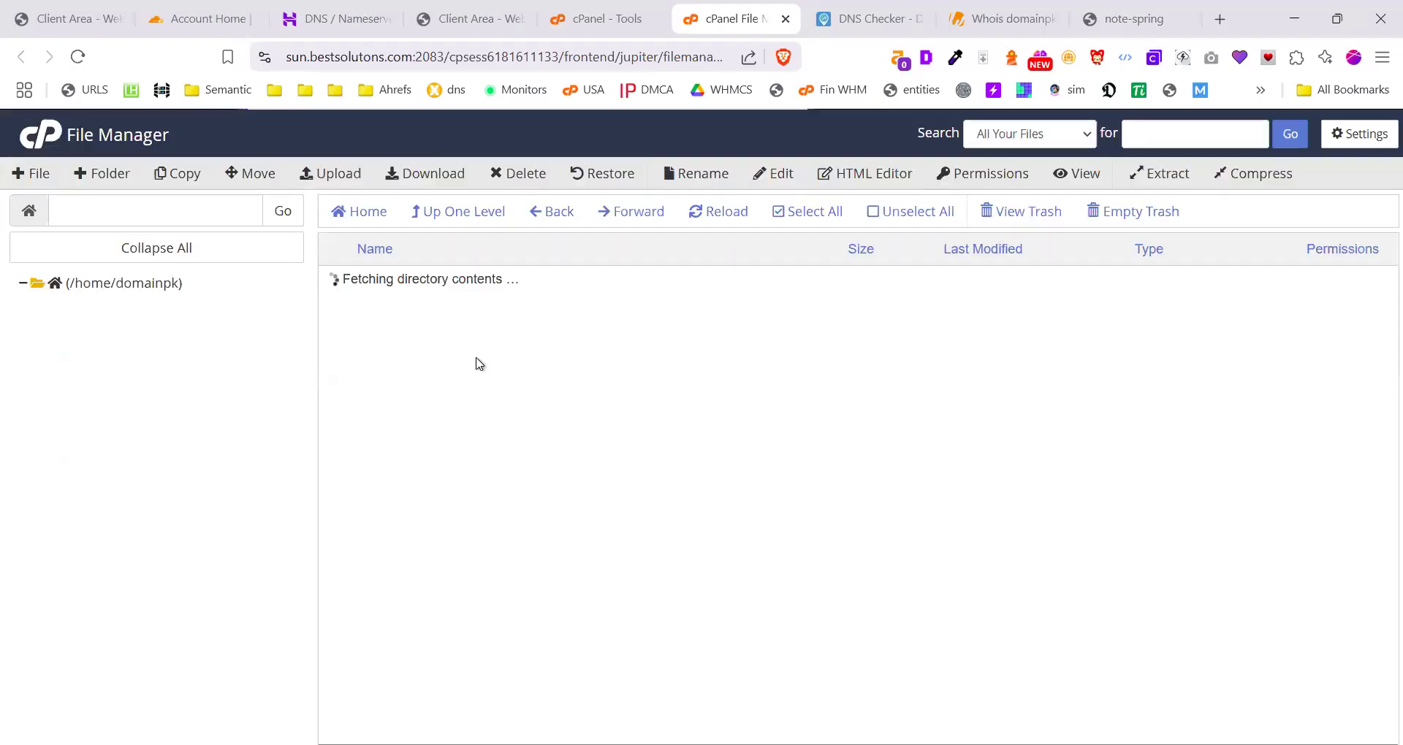
Step: Permanently delete all eight items in public_html, skipping the trash
{"action": "scroll", "coordinate": [512, 402], "scroll_direction": "down", "scroll_amount": 3}
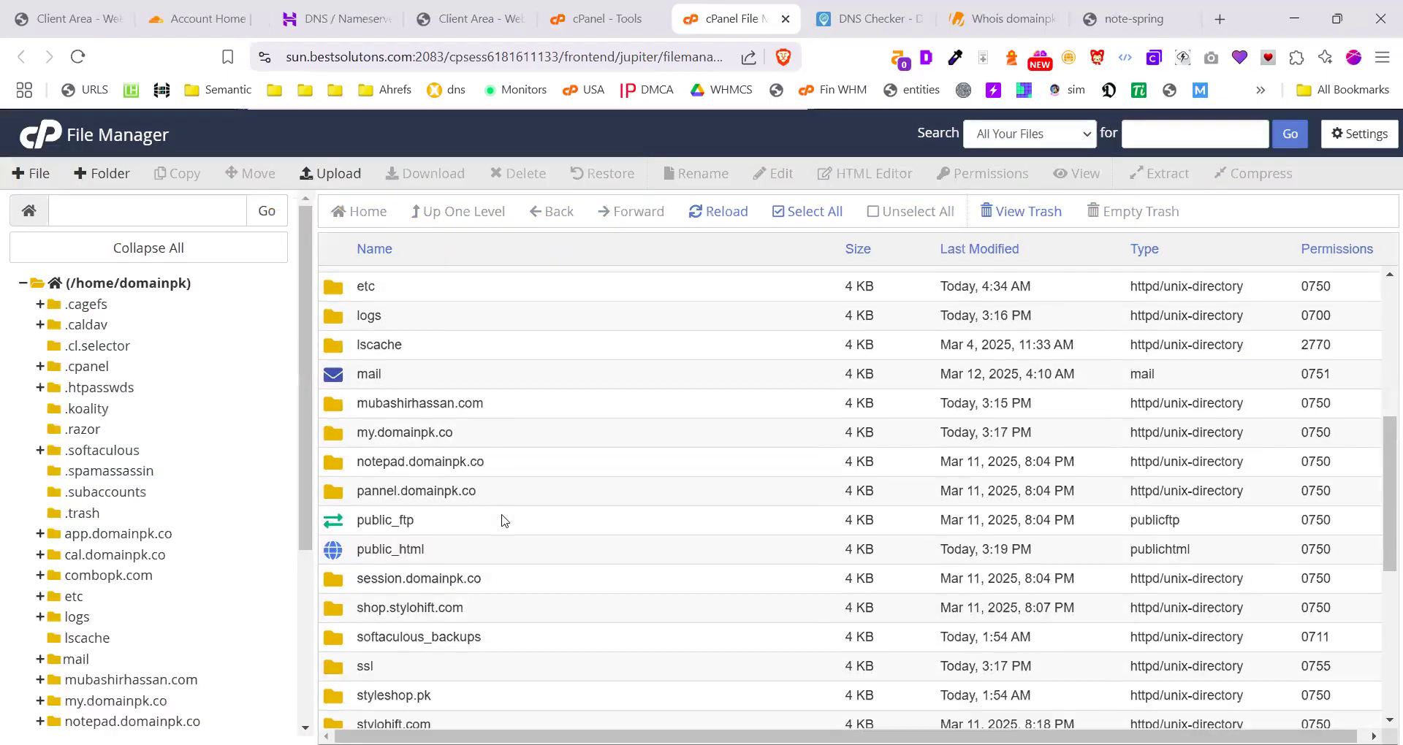
{"action": "scroll", "coordinate": [502, 520], "scroll_direction": "down", "scroll_amount": 1}
{"action": "double_click", "coordinate": [461, 486]}
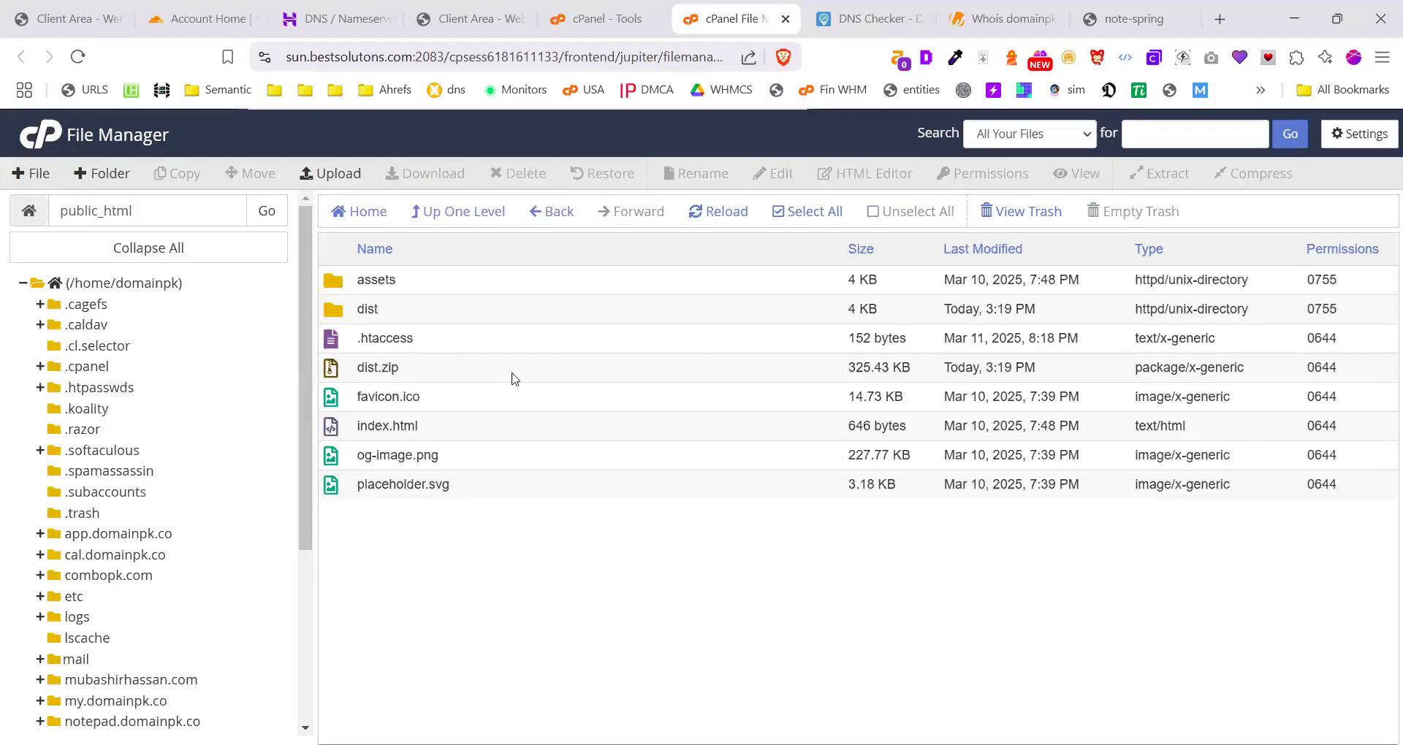
{"action": "left_click", "coordinate": [795, 213]}
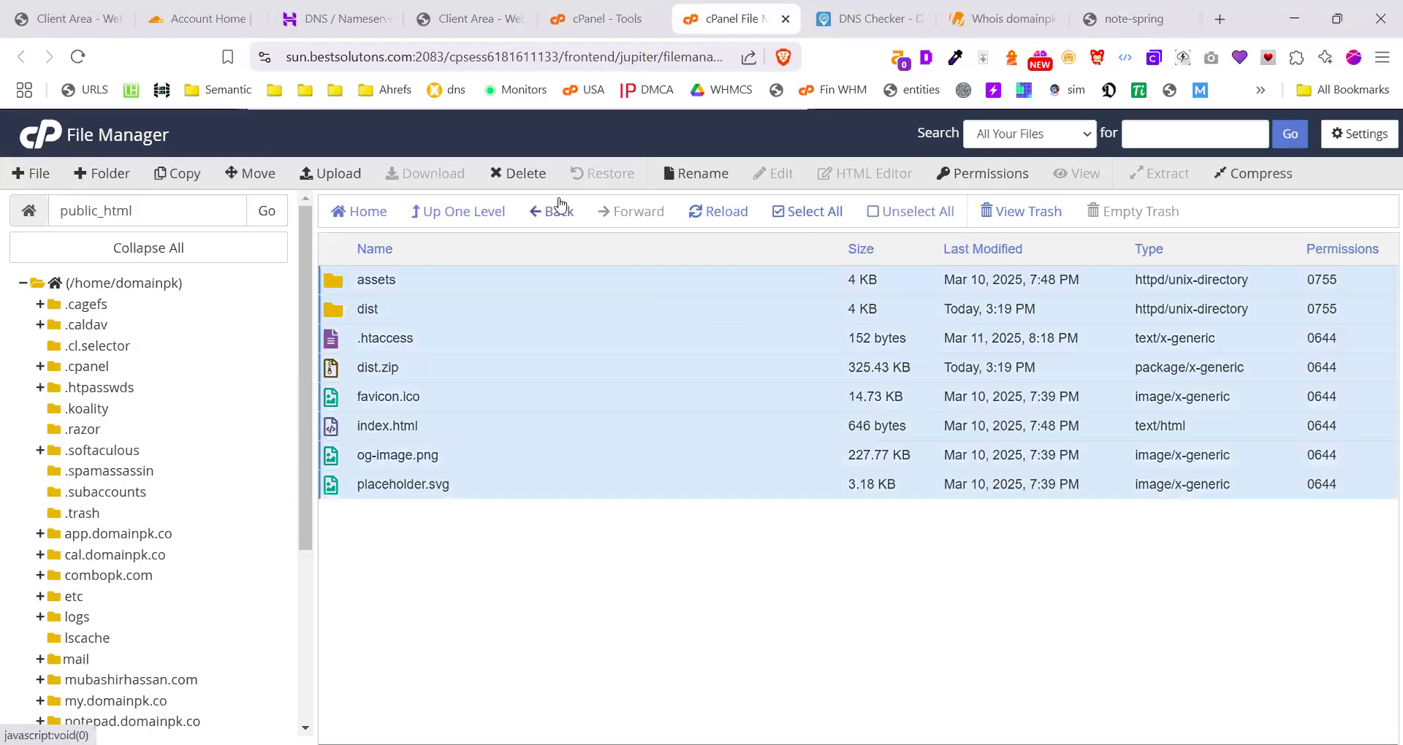
{"action": "left_click", "coordinate": [520, 174]}
{"action": "left_click", "coordinate": [653, 484]}
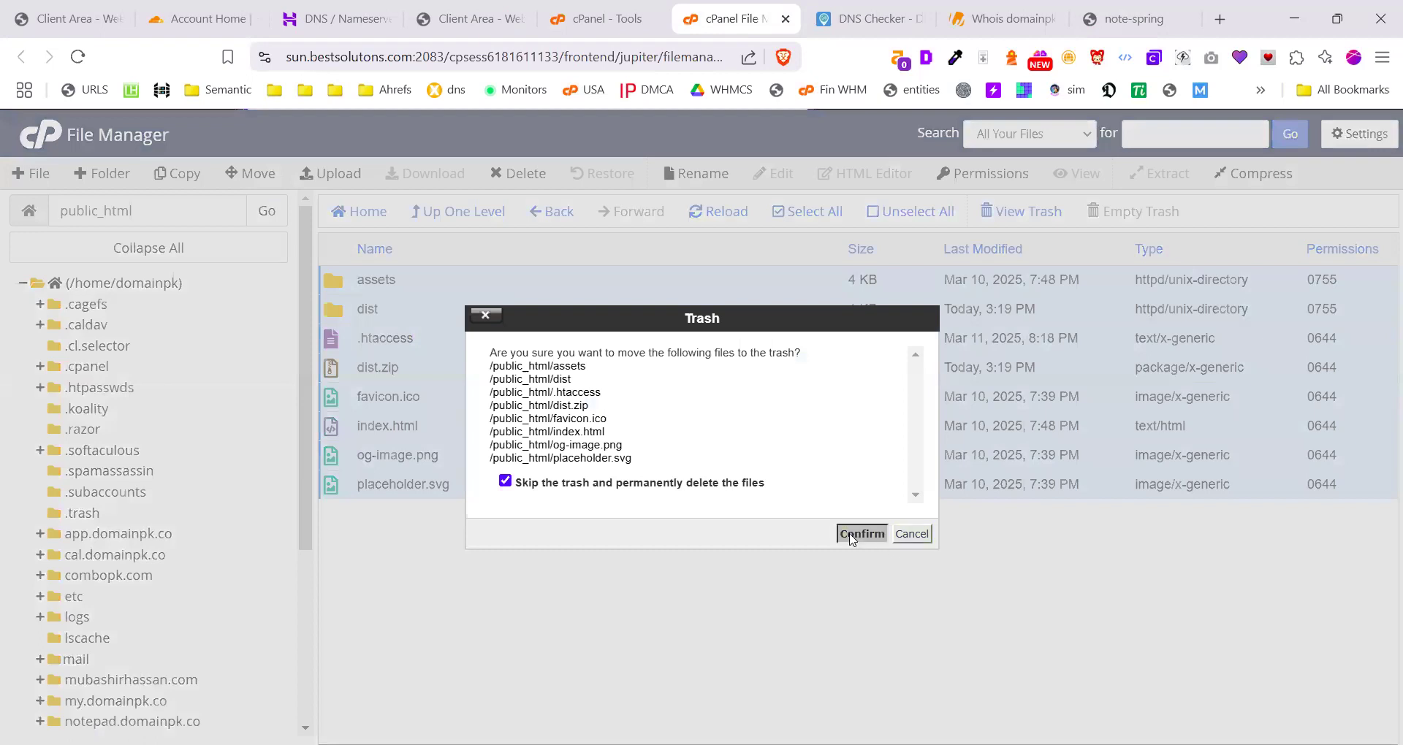
{"action": "left_click", "coordinate": [863, 534]}
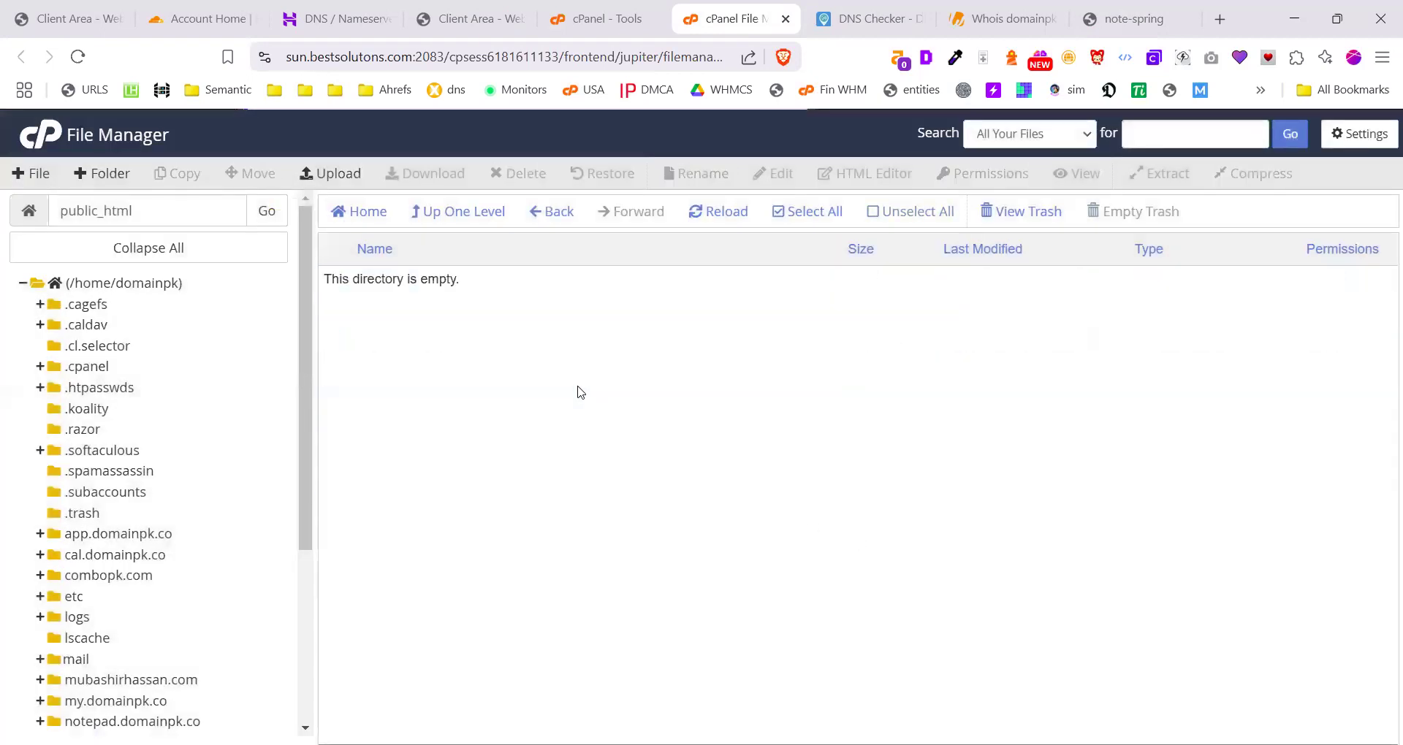
{"action": "left_click", "coordinate": [585, 19]}
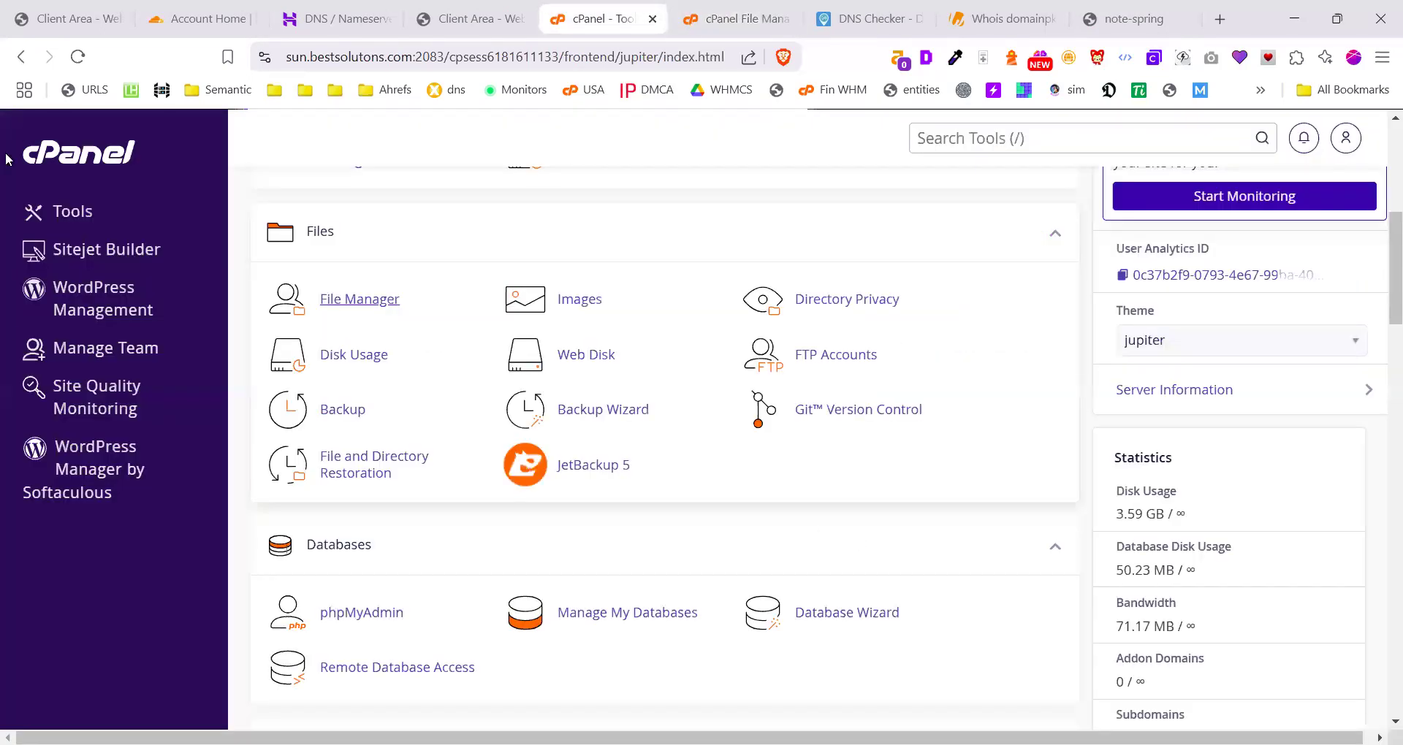
{"action": "left_click", "coordinate": [93, 474]}
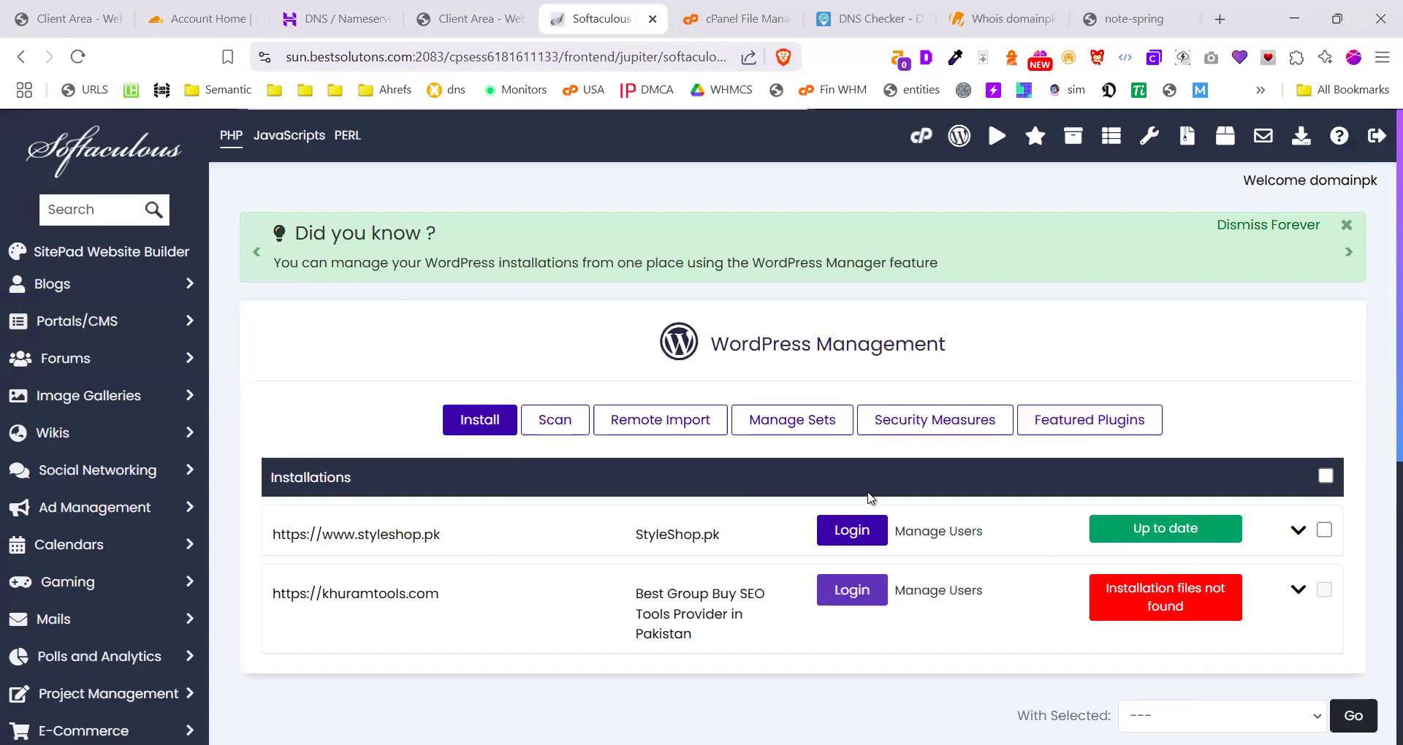
{"action": "left_click", "coordinate": [484, 424]}
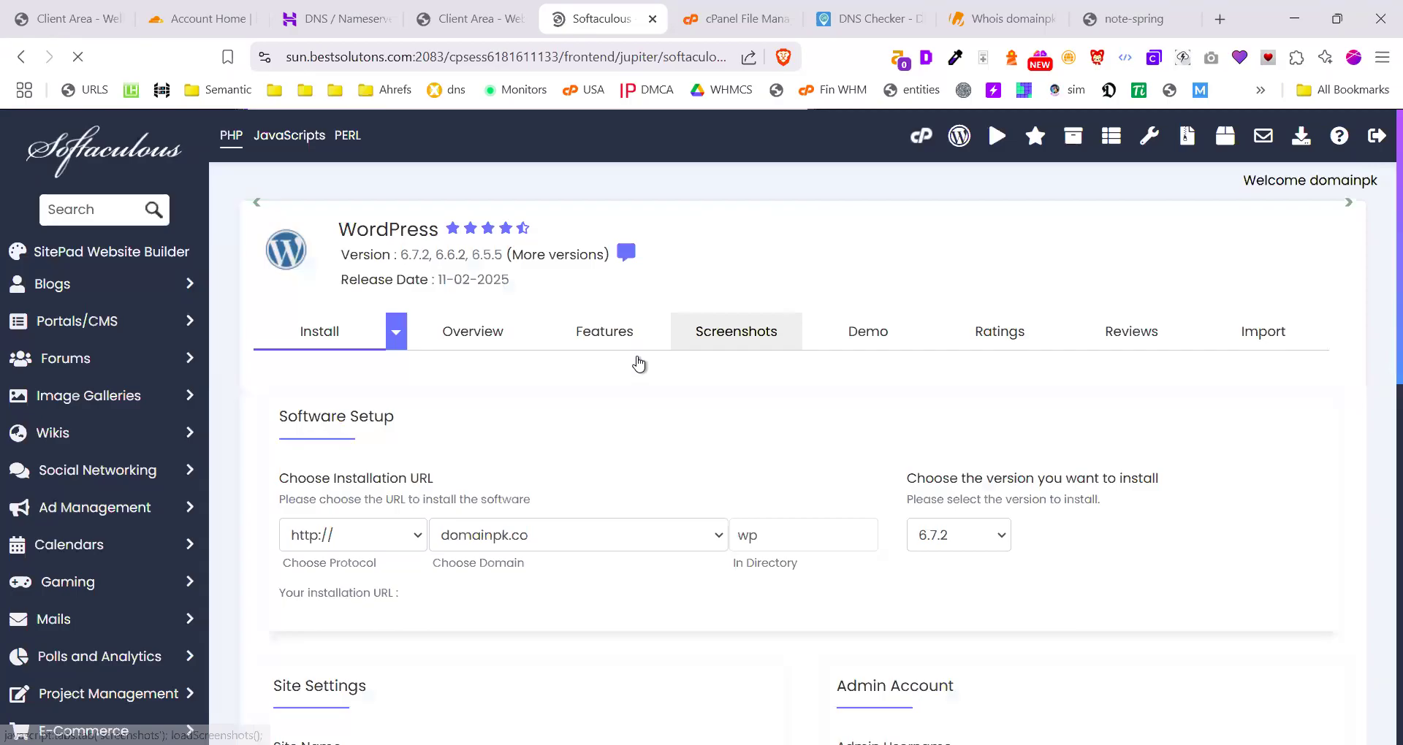
{"action": "scroll", "coordinate": [383, 455], "scroll_direction": "down", "scroll_amount": 1}
{"action": "left_click", "coordinate": [371, 449]}
{"action": "left_click", "coordinate": [366, 452]}
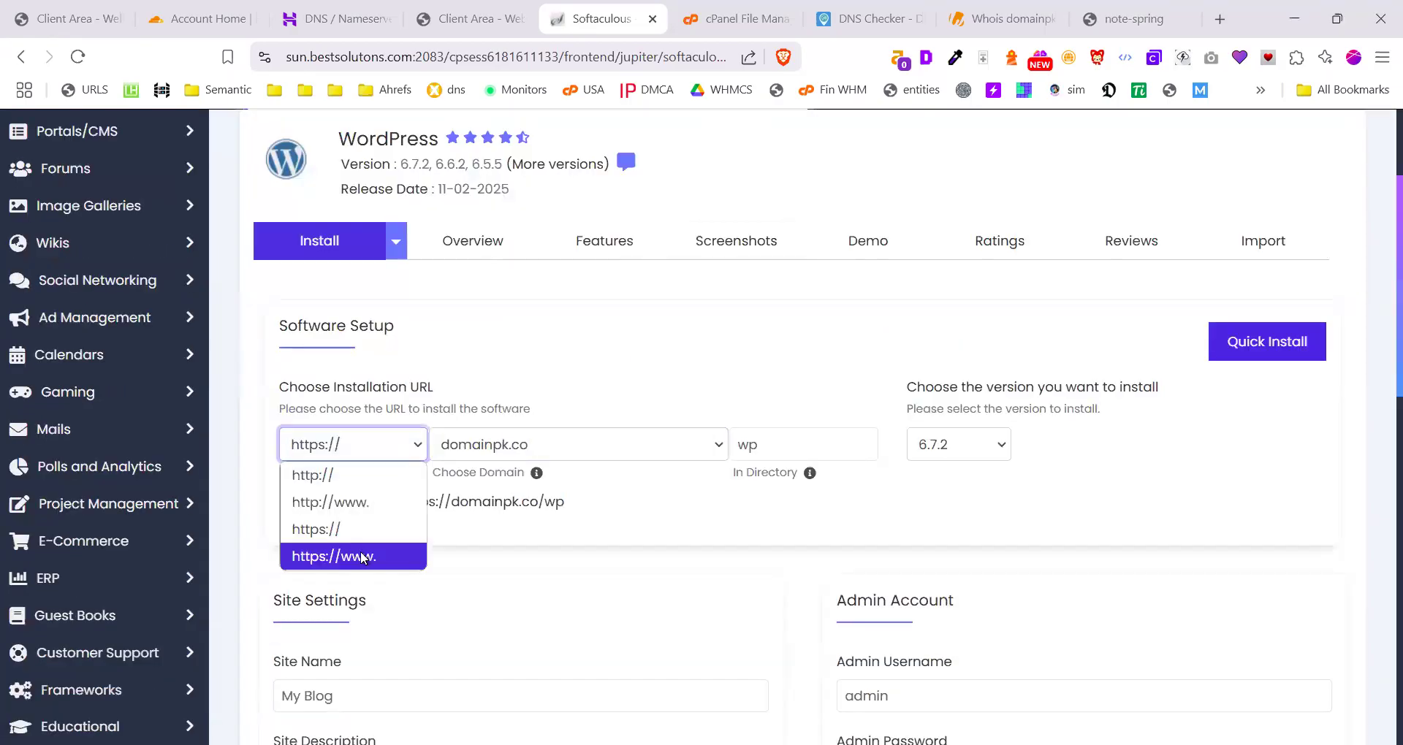
{"action": "left_click", "coordinate": [356, 556]}
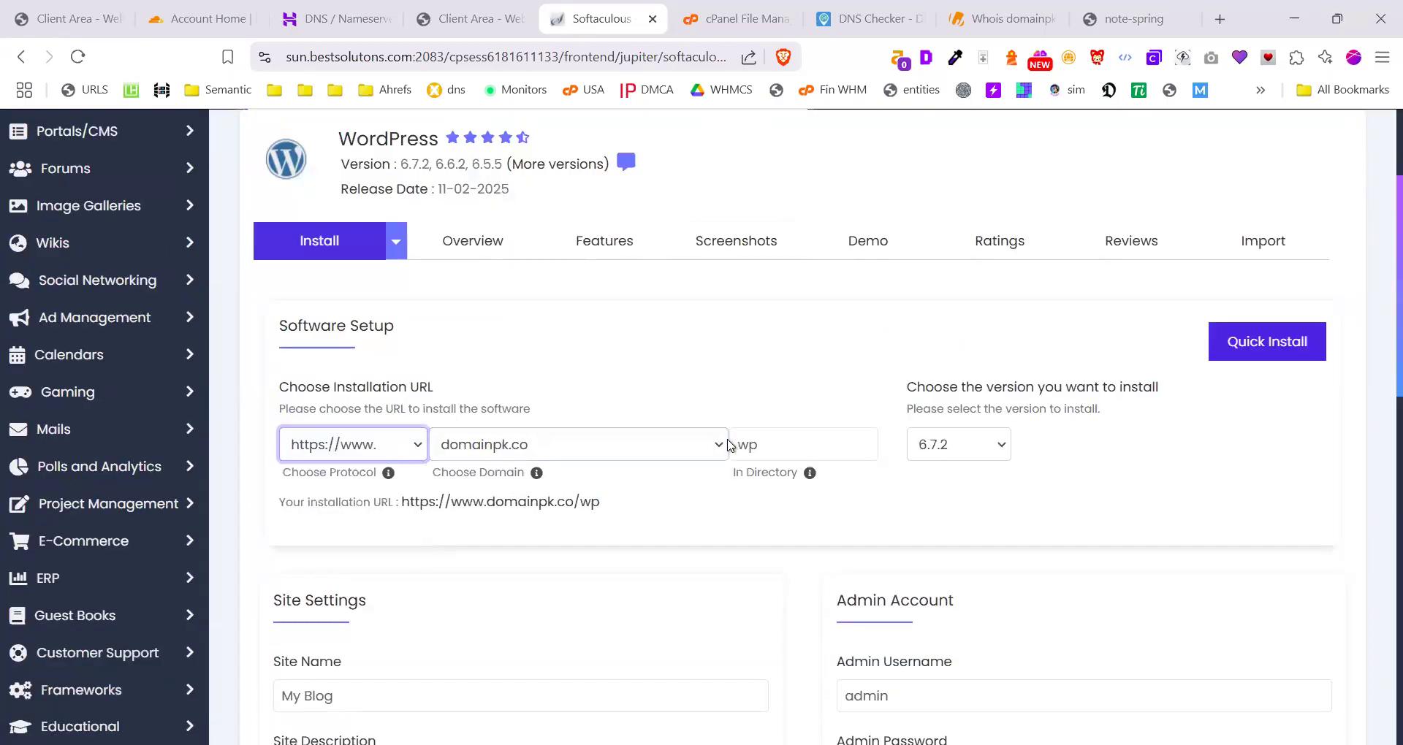
{"action": "left_click_drag", "start_coordinate": [785, 447], "coordinate": [646, 461]}
{"action": "key", "text": "BackSpace"}
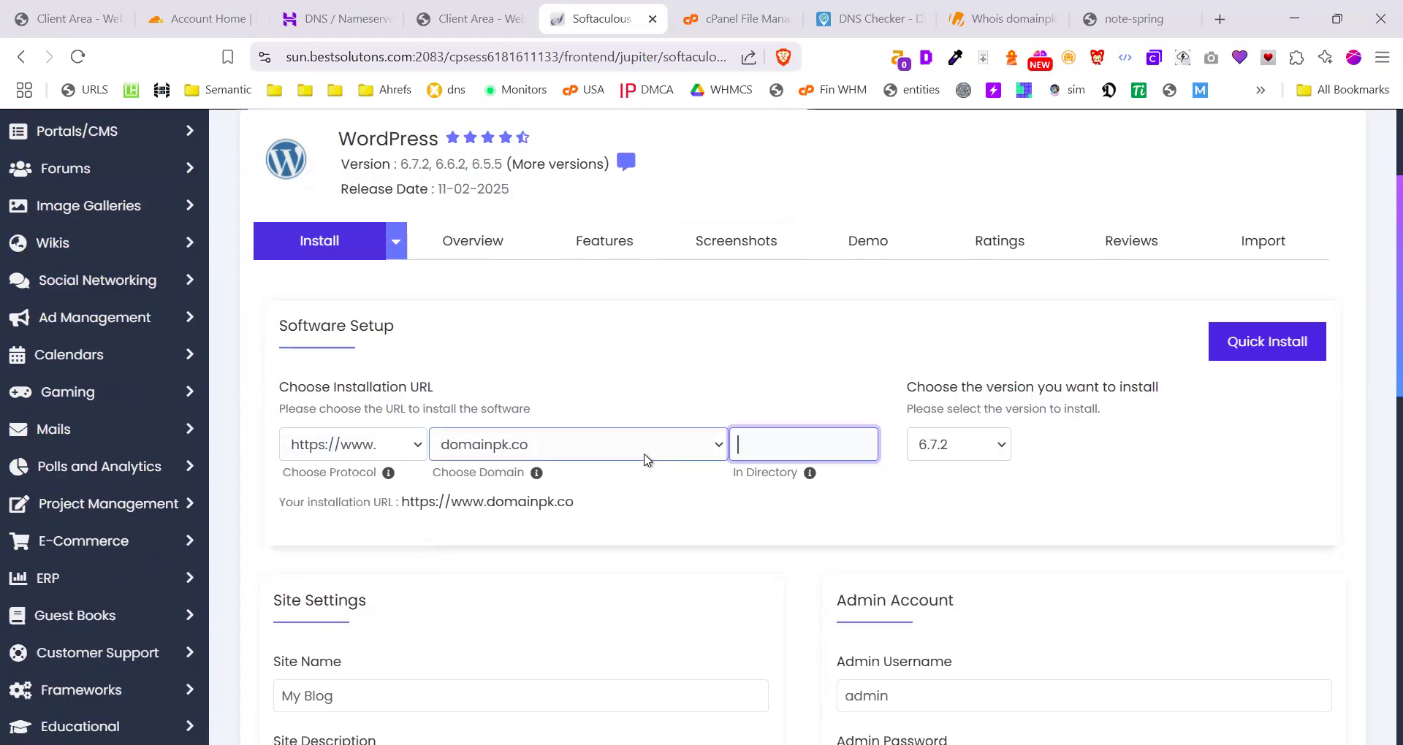
Step: Clear the default site name and description and enter a strong admin password
{"action": "scroll", "coordinate": [723, 369], "scroll_direction": "down", "scroll_amount": 5}
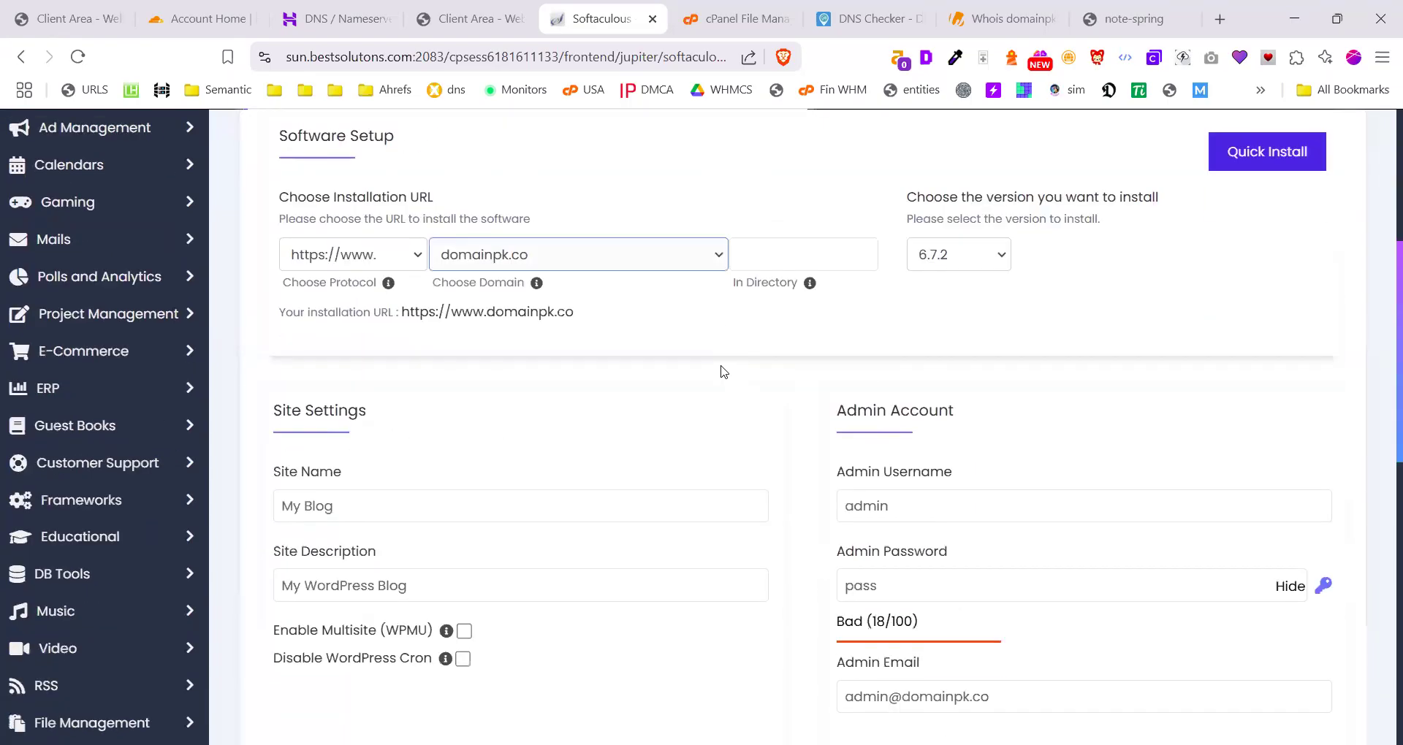
{"action": "triple_click", "coordinate": [440, 322]}
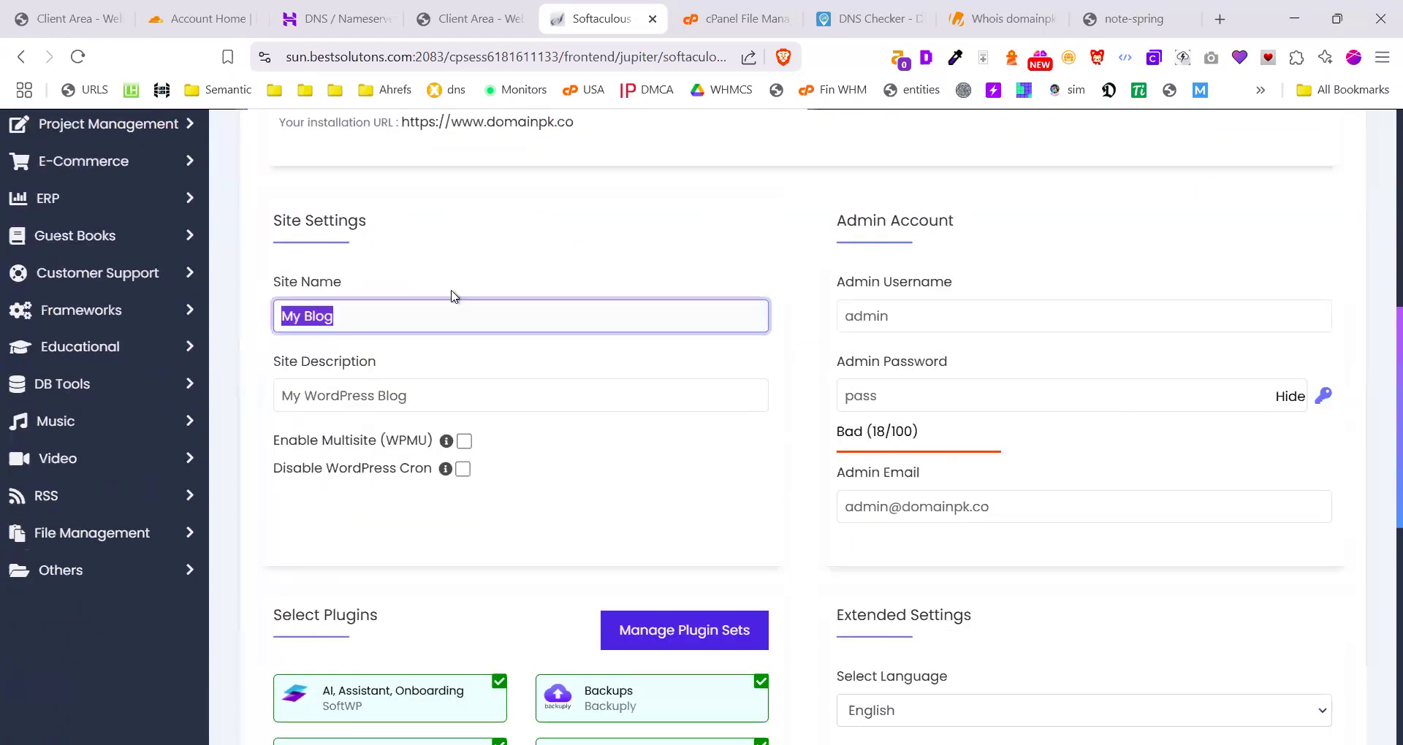
{"action": "key", "text": "BackSpace"}
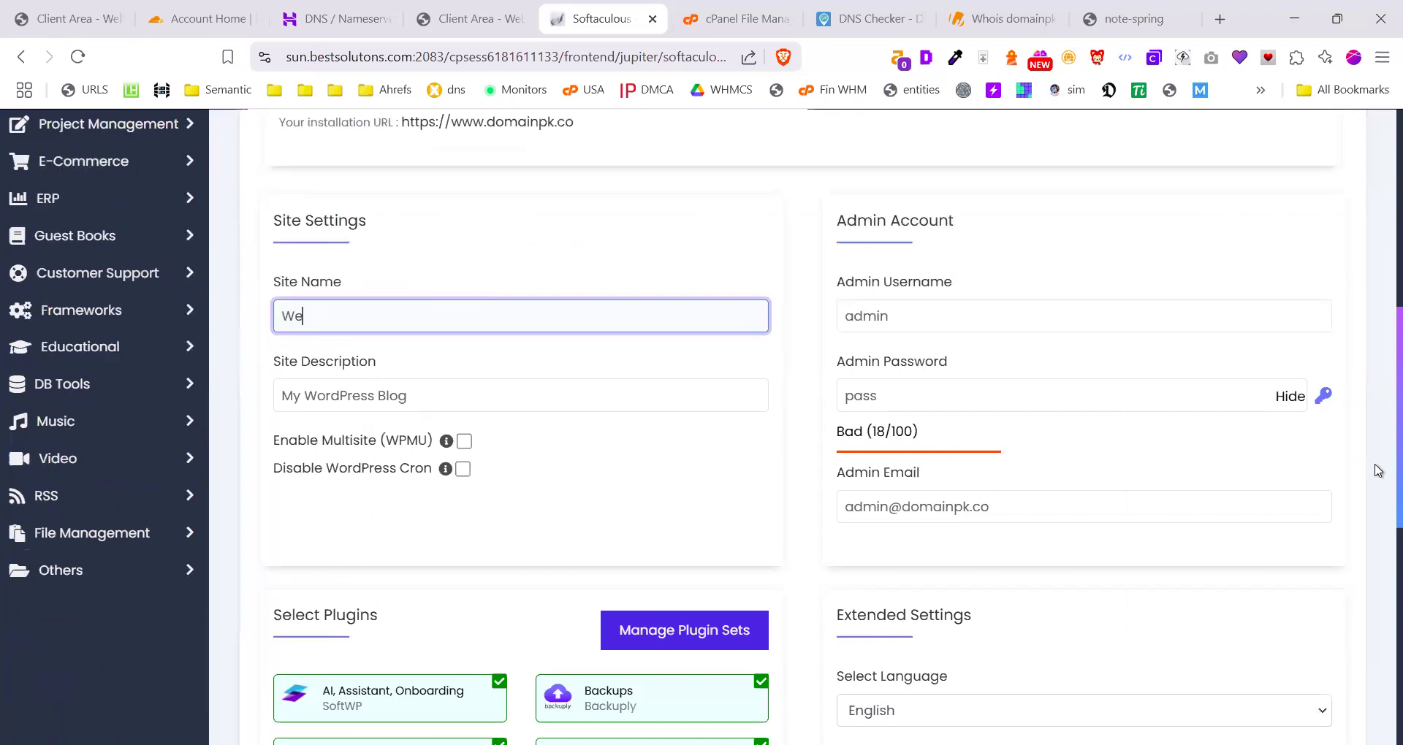
{"action": "triple_click", "coordinate": [501, 395]}
{"action": "key", "text": "BackSpace"}
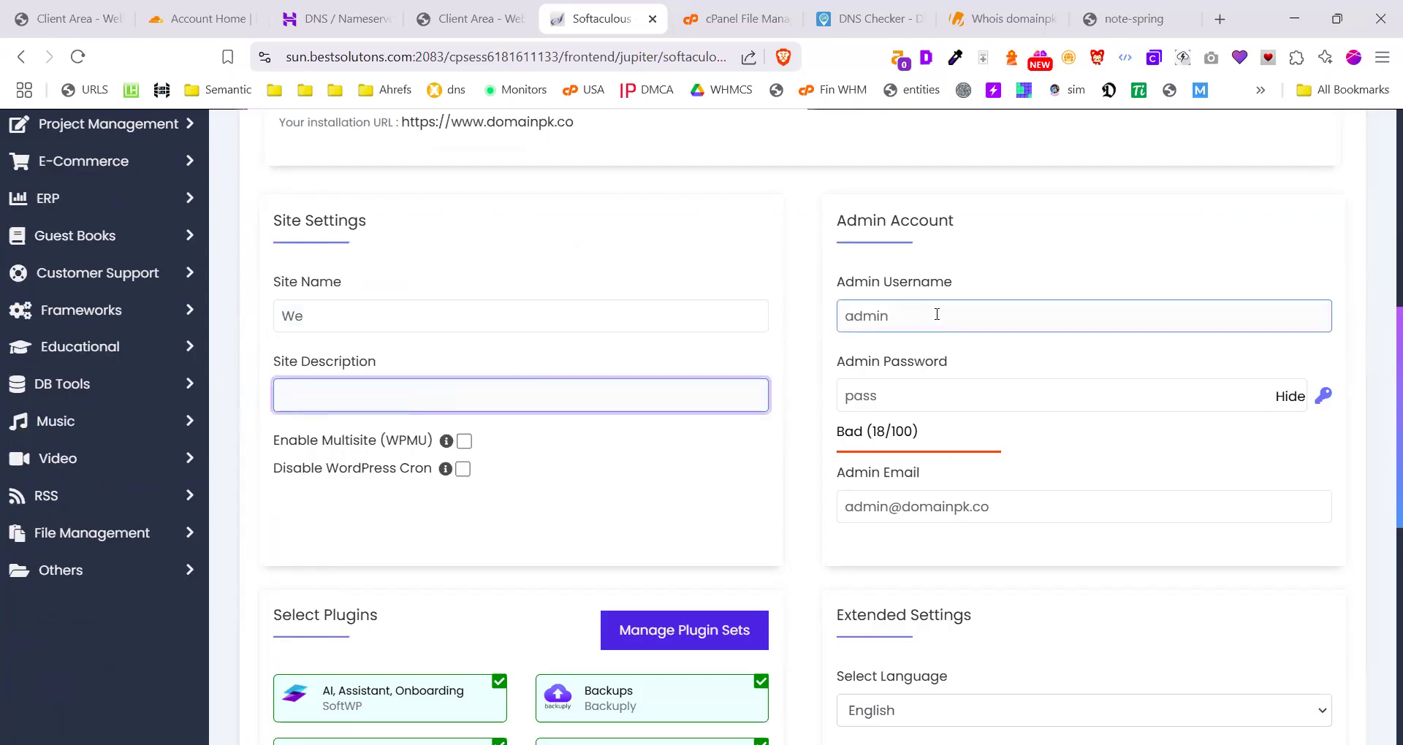
{"action": "key", "text": "Tab"}
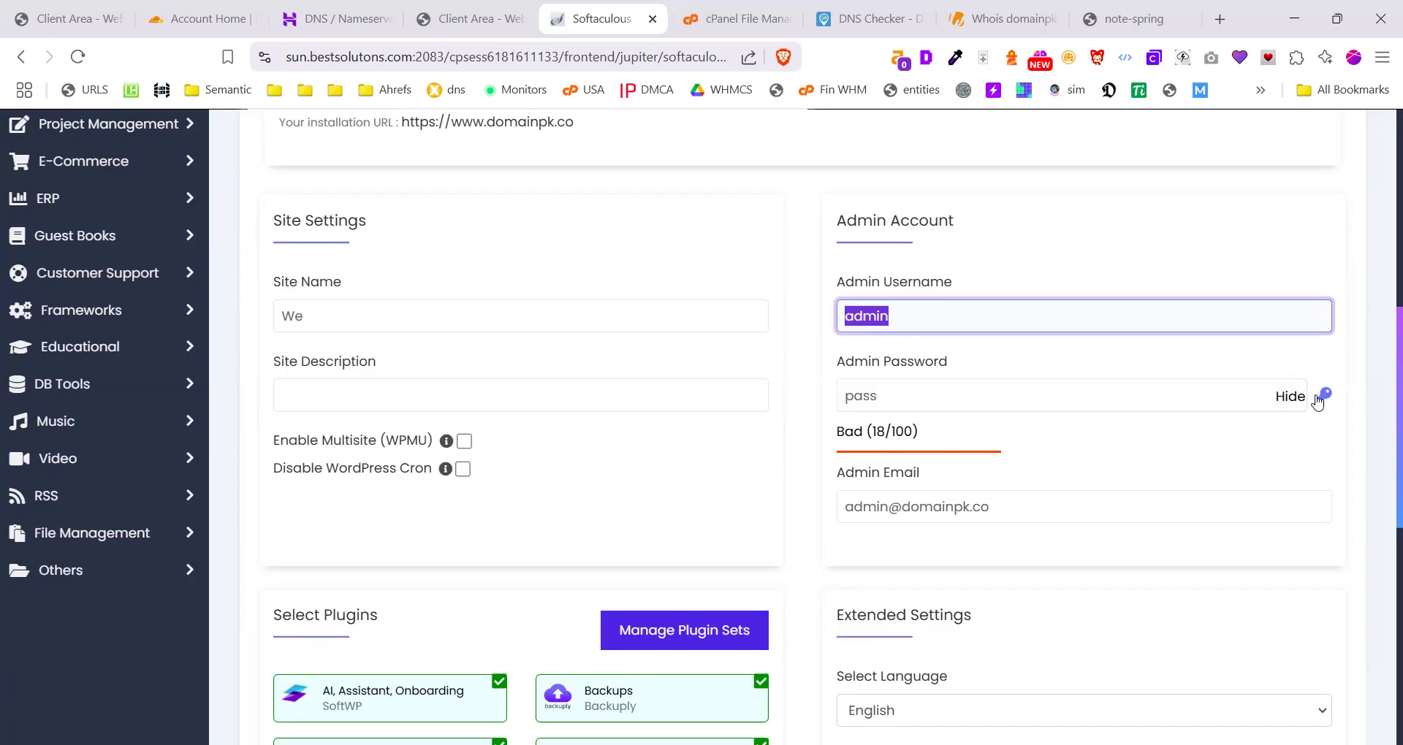
{"action": "key", "text": "Tab"}
{"action": "key", "text": "BackSpace"}
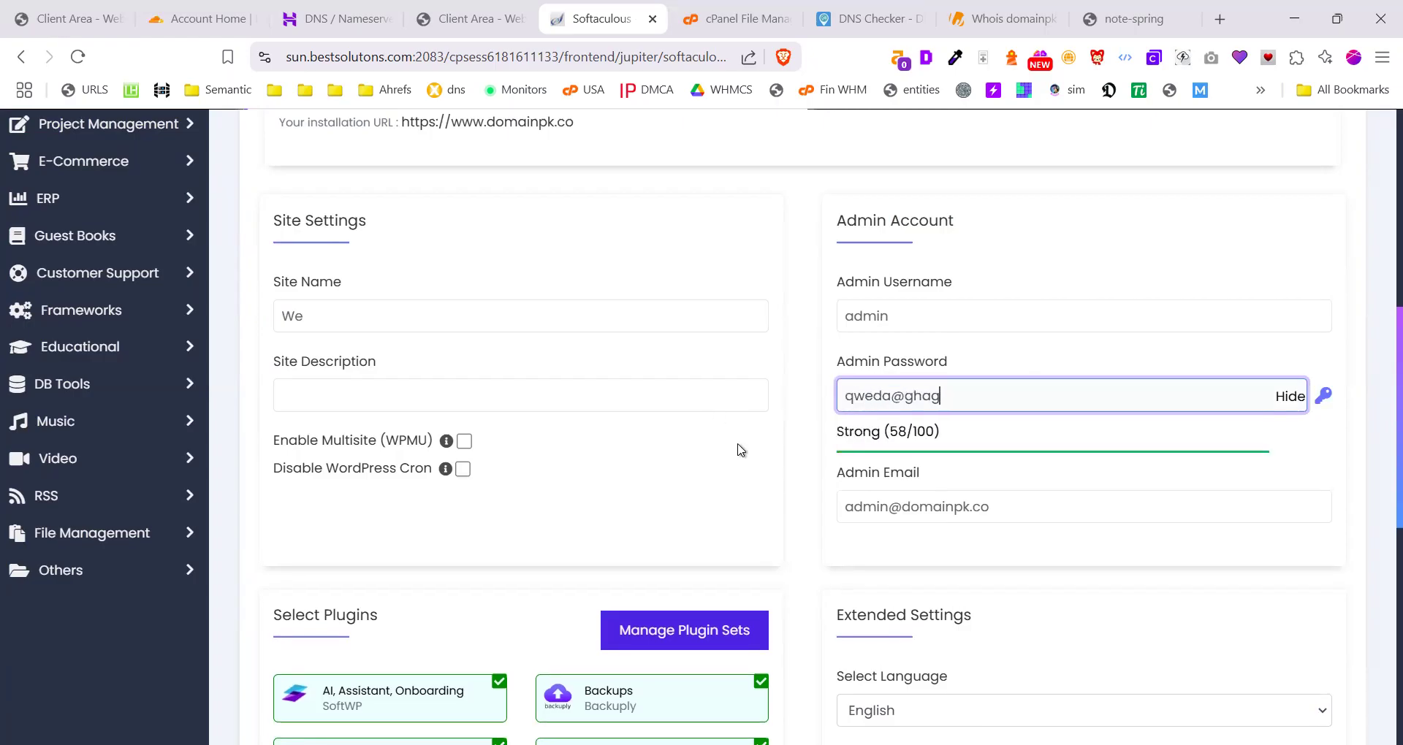
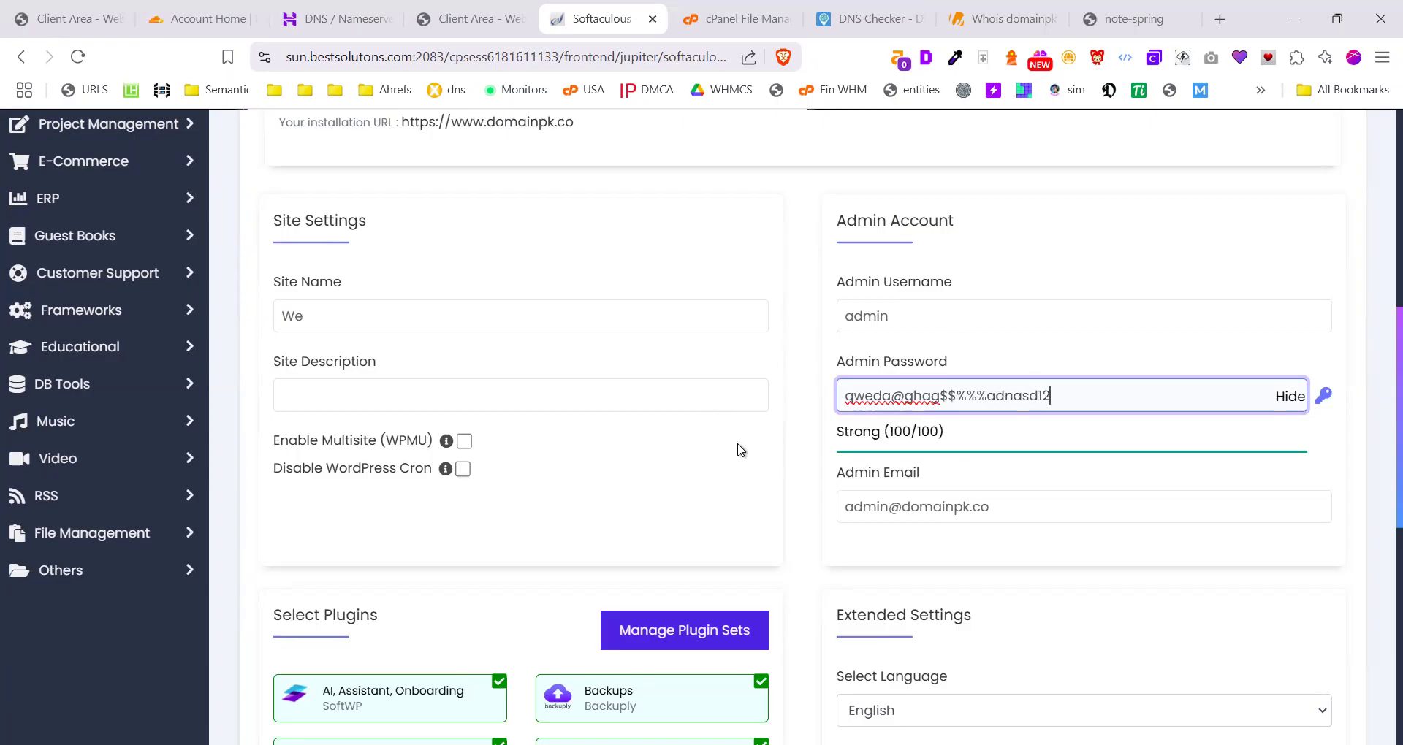
{"action": "triple_click", "coordinate": [947, 505]}
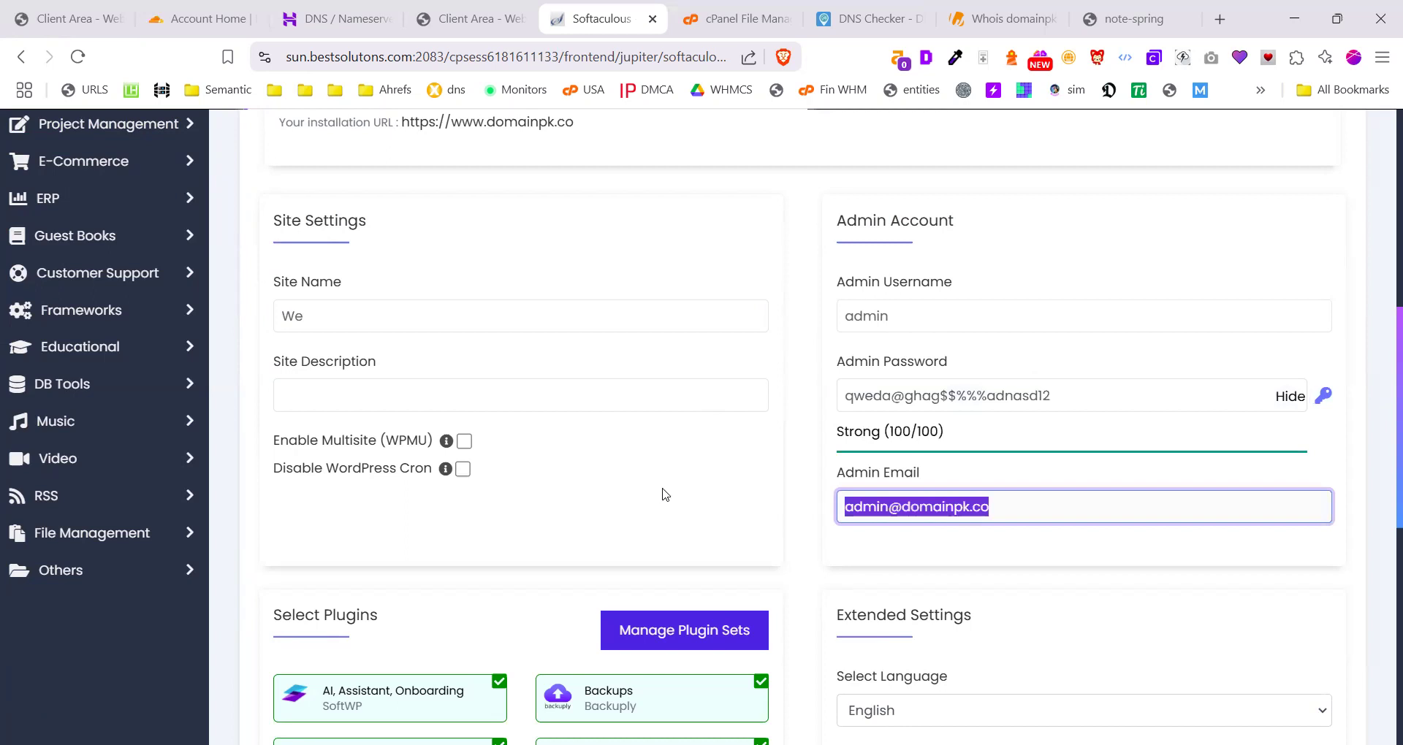
Step: Untick the seven bundled plugins, from Backups and SMTP email to Page Speed and AI Assistant
{"action": "scroll", "coordinate": [822, 429], "scroll_direction": "down", "scroll_amount": 1}
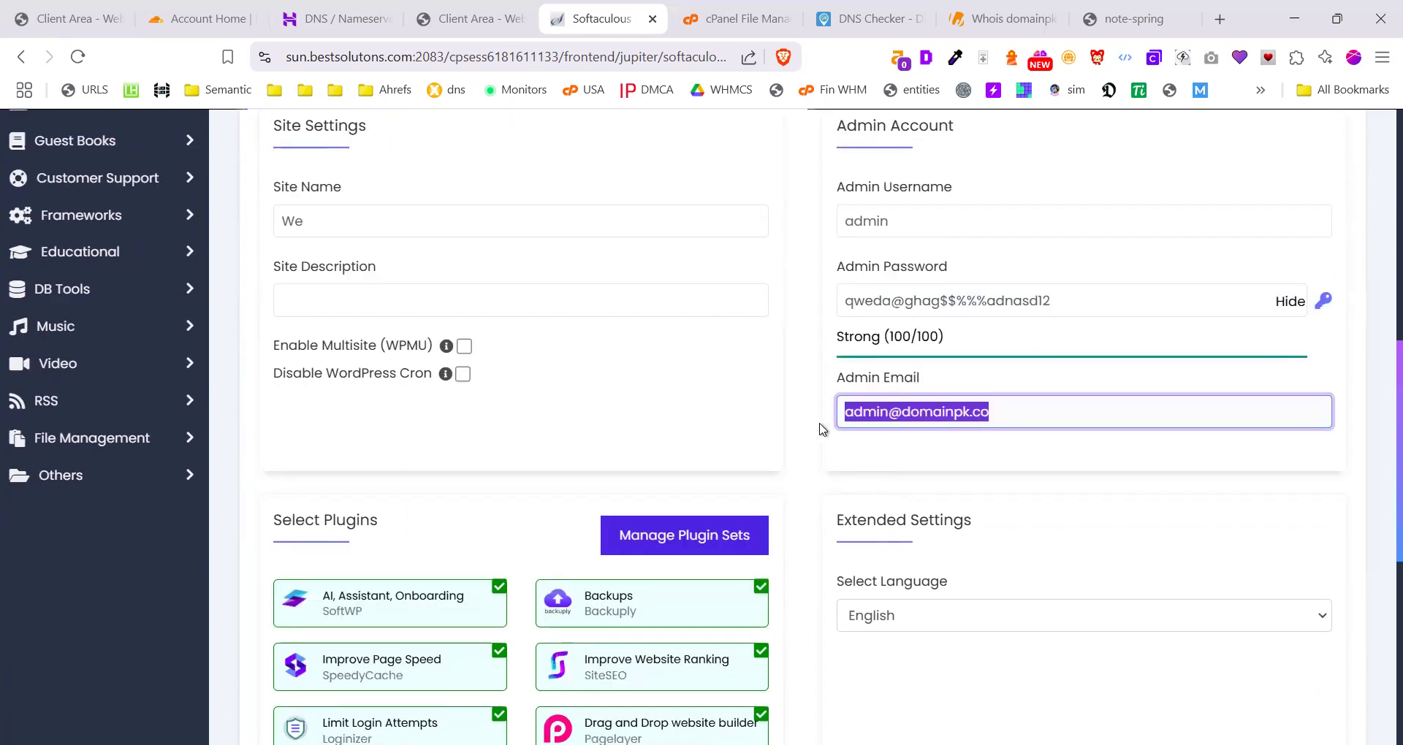
{"action": "scroll", "coordinate": [833, 444], "scroll_direction": "down", "scroll_amount": 1}
{"action": "scroll", "coordinate": [803, 409], "scroll_direction": "down", "scroll_amount": 2}
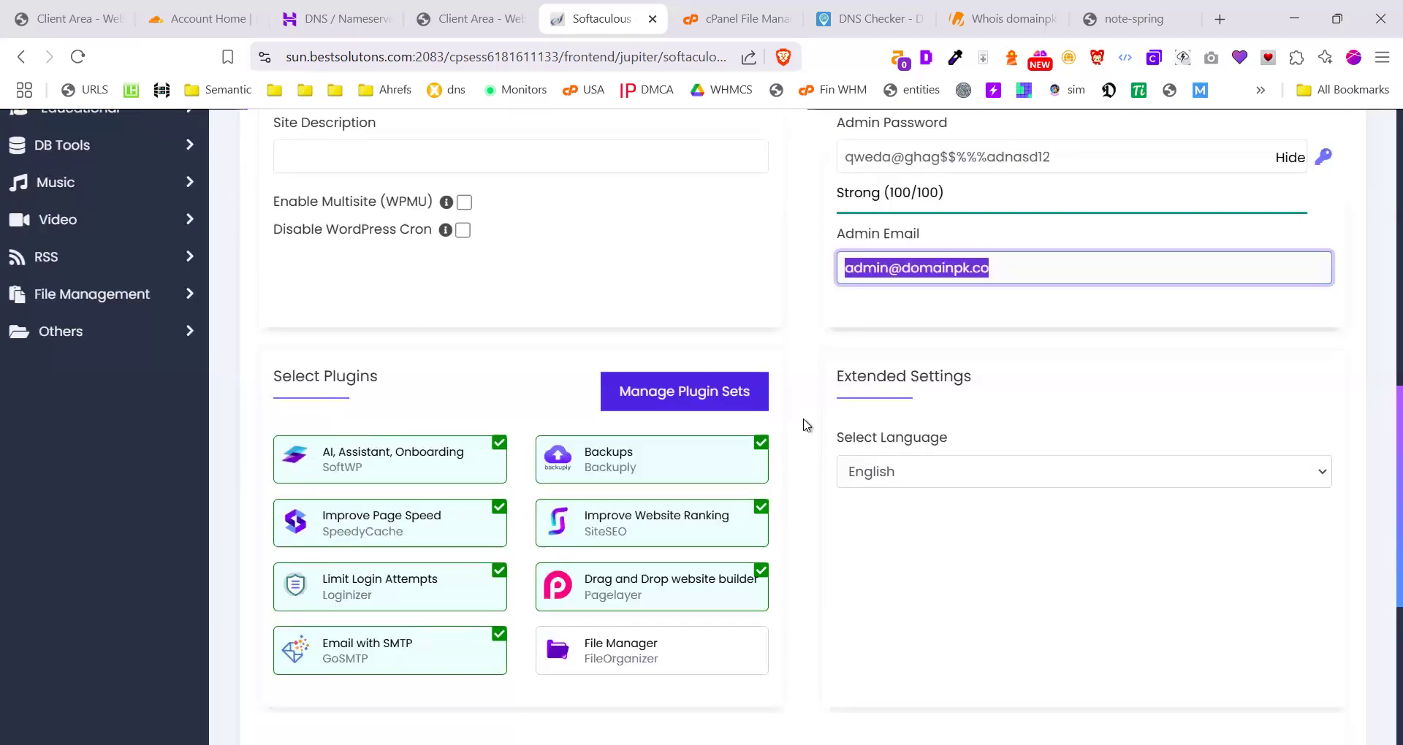
{"action": "left_click", "coordinate": [626, 325]}
{"action": "left_click", "coordinate": [683, 399]}
{"action": "left_click", "coordinate": [679, 448]}
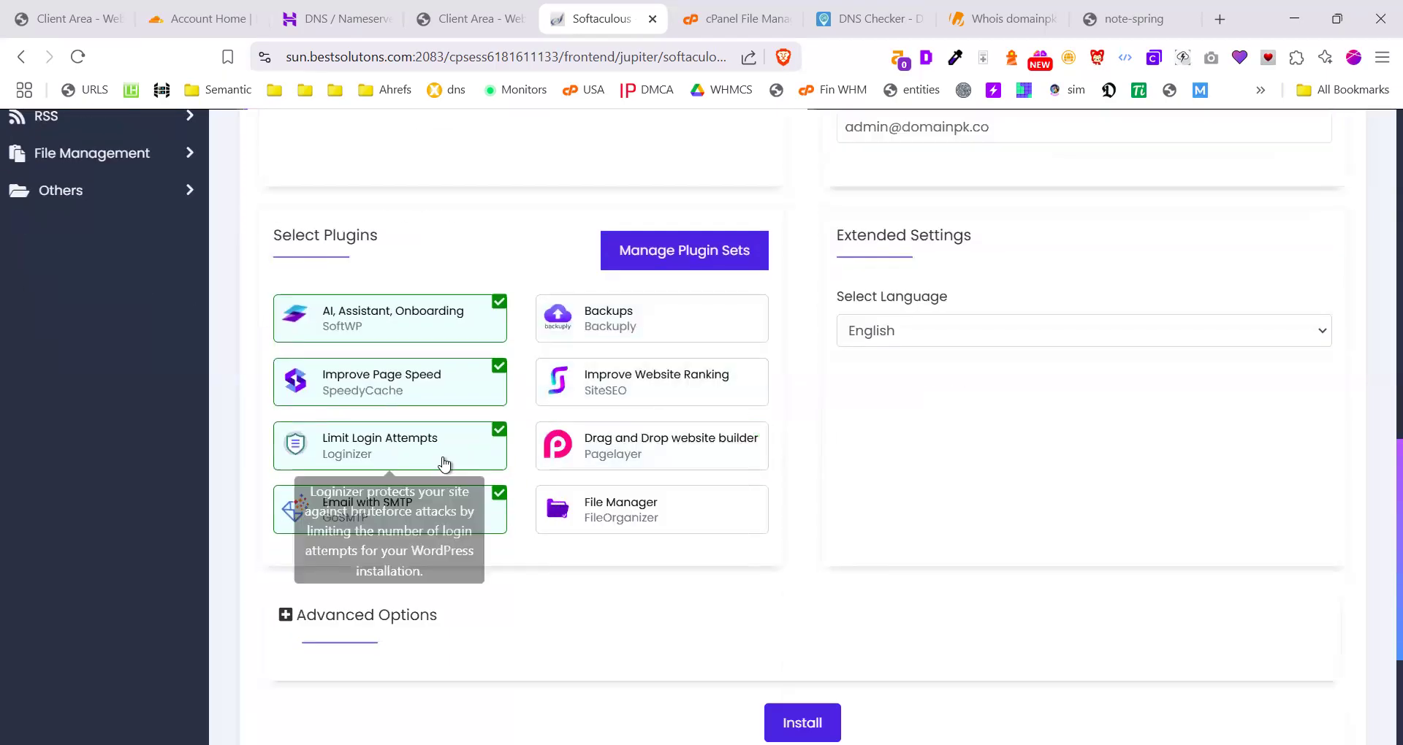
{"action": "left_click", "coordinate": [463, 524]}
{"action": "left_click", "coordinate": [437, 437]}
{"action": "left_click", "coordinate": [447, 366]}
{"action": "left_click", "coordinate": [464, 323]}
{"action": "scroll", "coordinate": [863, 379], "scroll_direction": "down", "scroll_amount": 3}
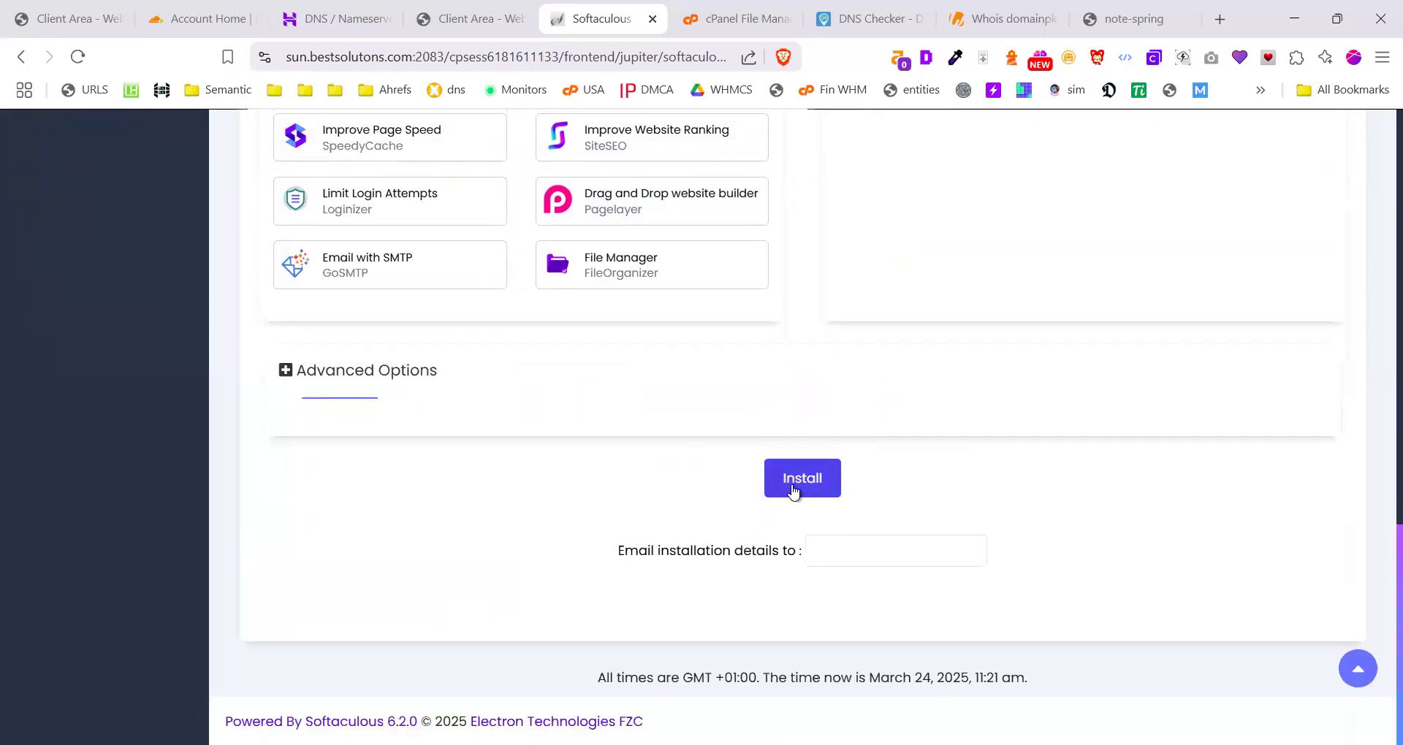
{"action": "left_click", "coordinate": [816, 478]}
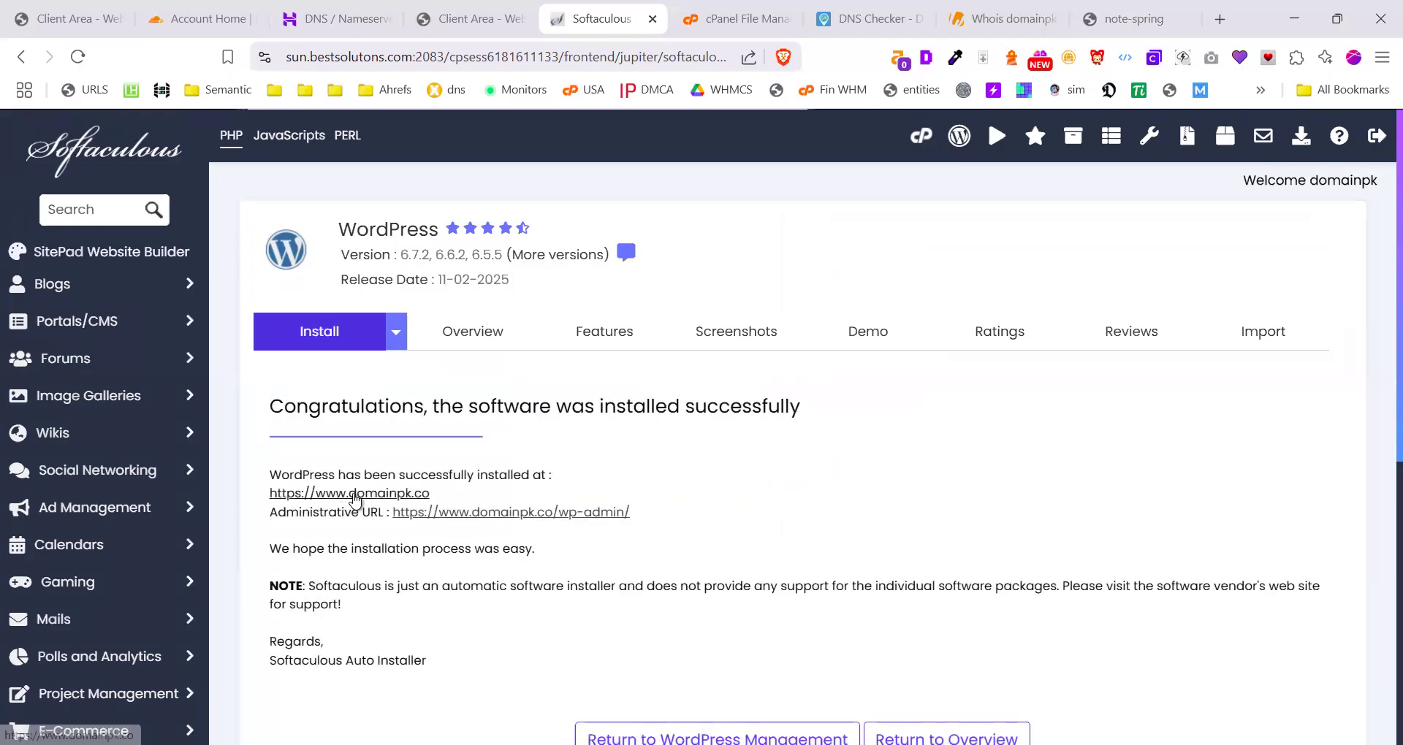
{"action": "right_click", "coordinate": [358, 497]}
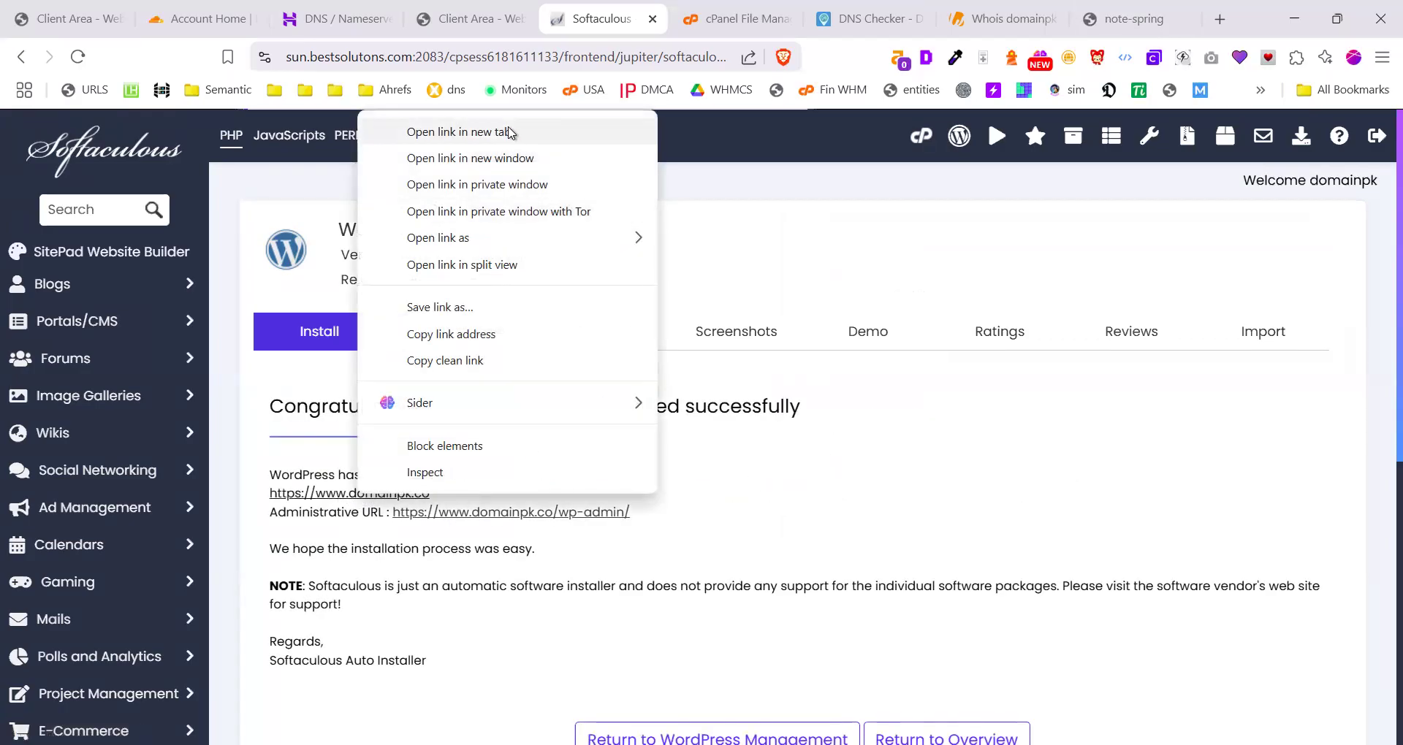
{"action": "left_click", "coordinate": [616, 130]}
{"action": "left_click", "coordinate": [669, 9]}
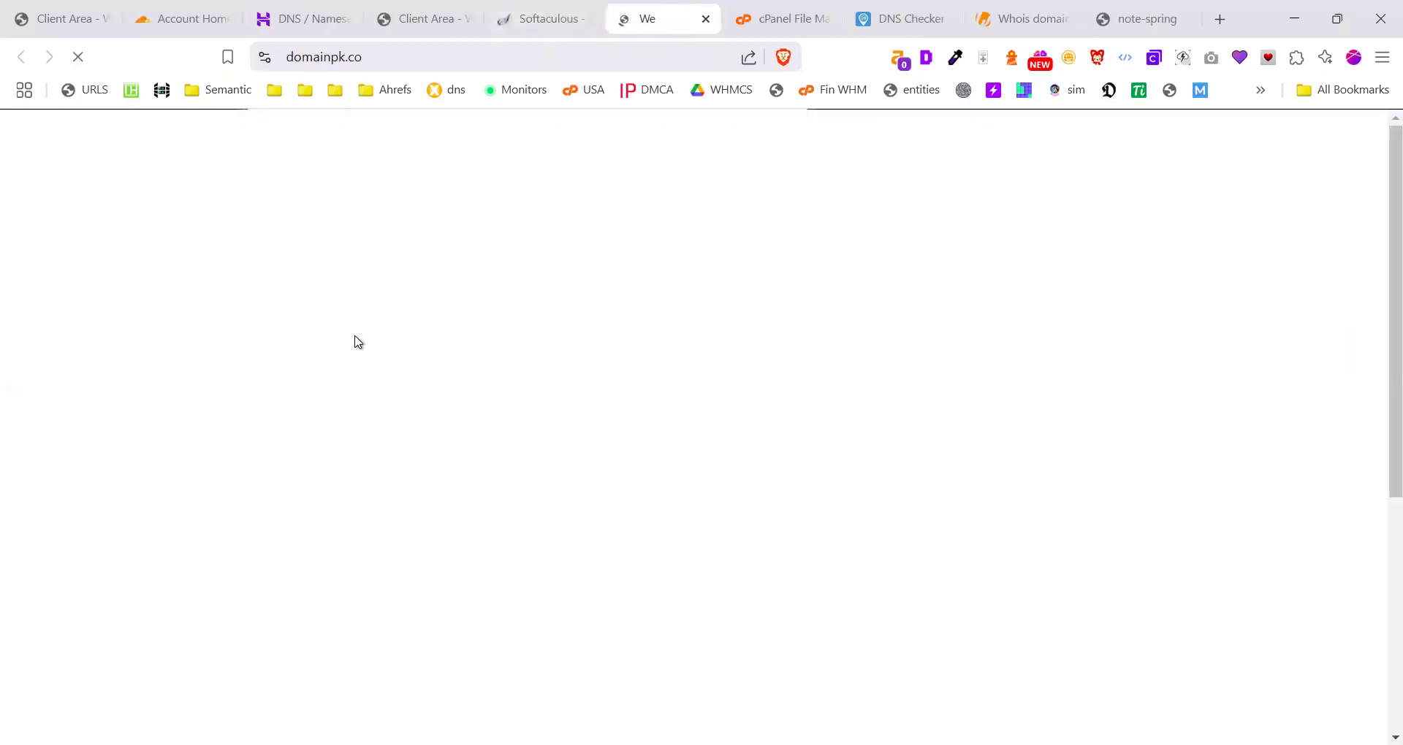
Step: Scroll through the new We blog with its Hello world! post
{"action": "scroll", "coordinate": [485, 307], "scroll_direction": "down", "scroll_amount": 2}
{"action": "scroll", "coordinate": [482, 344], "scroll_direction": "up", "scroll_amount": 2}
{"action": "scroll", "coordinate": [484, 350], "scroll_direction": "down", "scroll_amount": 3}
{"action": "scroll", "coordinate": [483, 350], "scroll_direction": "down", "scroll_amount": 2}
{"action": "scroll", "coordinate": [483, 351], "scroll_direction": "up", "scroll_amount": 4}
{"action": "scroll", "coordinate": [482, 350], "scroll_direction": "down", "scroll_amount": 4}
{"action": "left_click", "coordinate": [537, 17]}
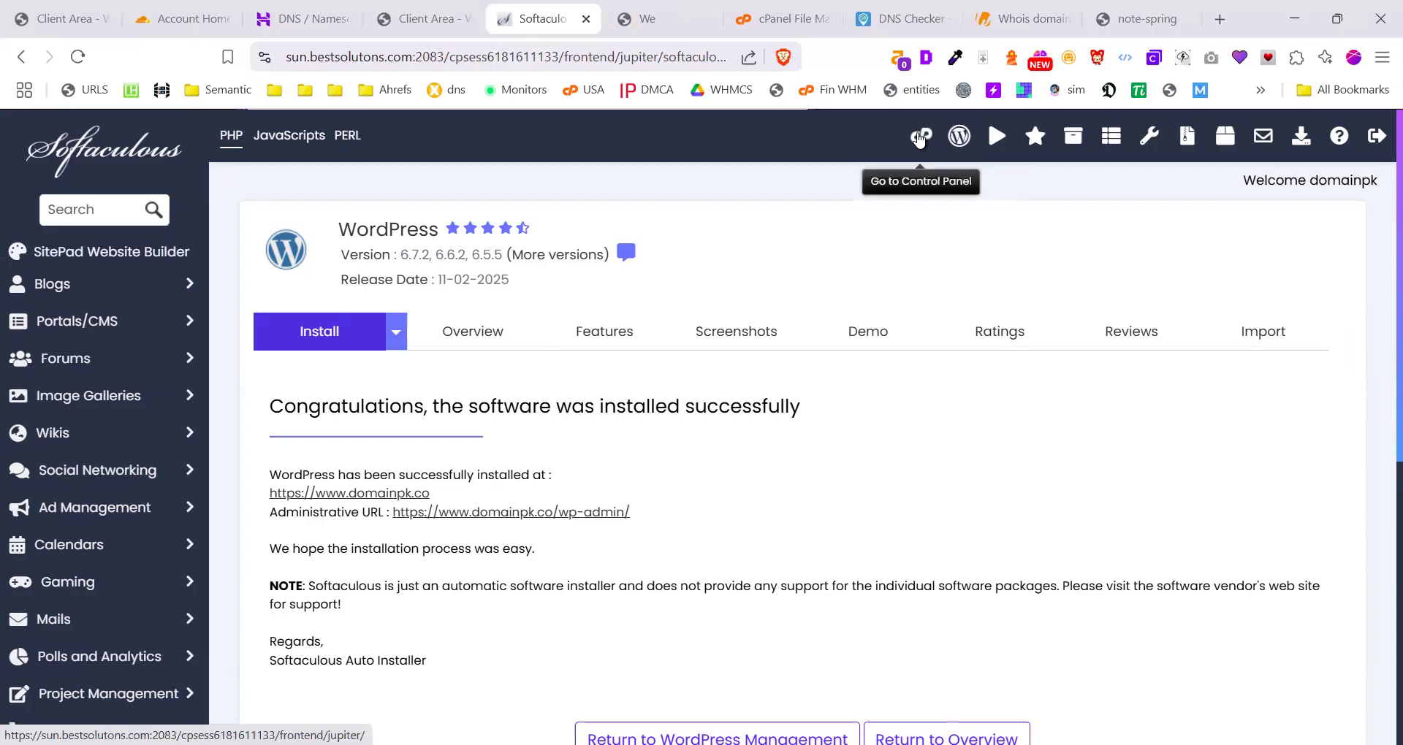
Step: From Softaculous's WordPress management page, log in to the domainpk.co installation's admin
{"action": "left_click", "coordinate": [958, 145]}
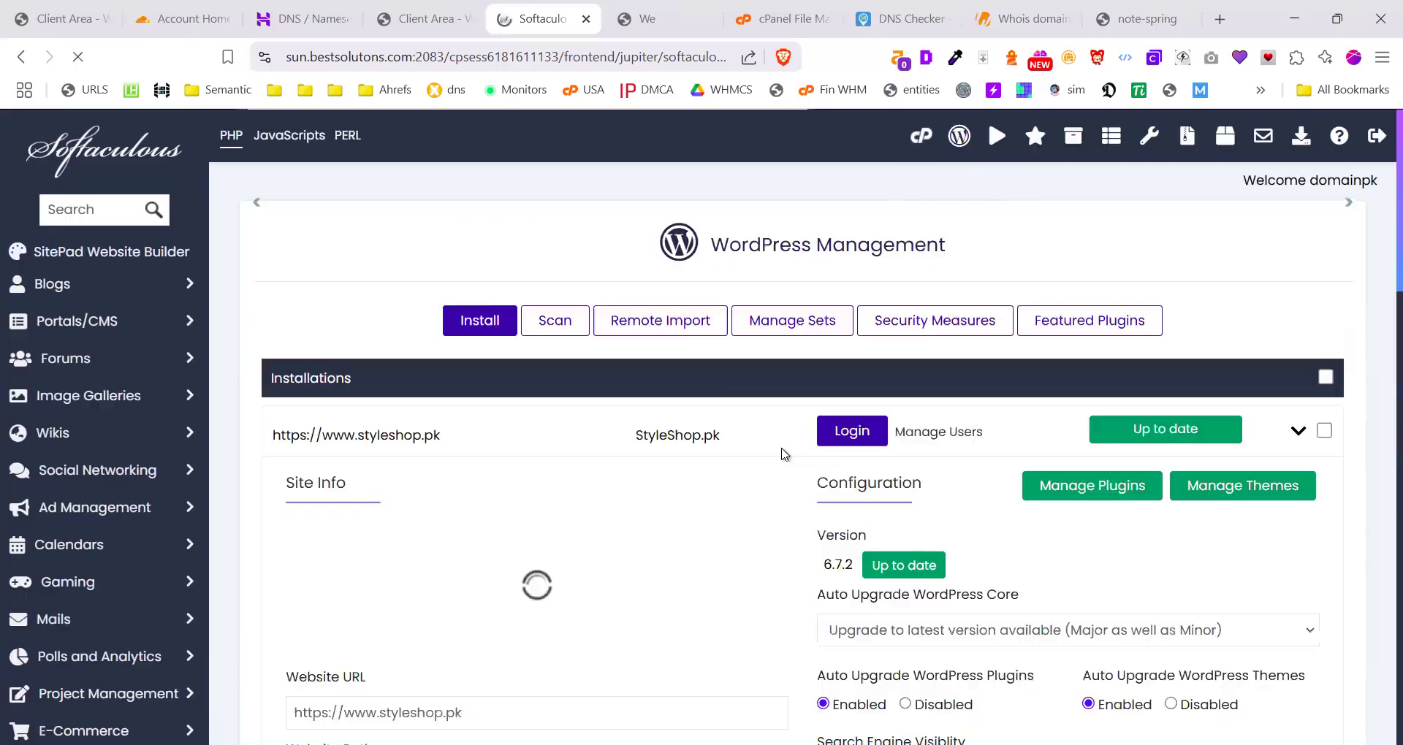
{"action": "scroll", "coordinate": [789, 540], "scroll_direction": "down", "scroll_amount": 6}
{"action": "scroll", "coordinate": [852, 370], "scroll_direction": "up", "scroll_amount": 1}
{"action": "scroll", "coordinate": [914, 263], "scroll_direction": "down", "scroll_amount": 1}
{"action": "left_click", "coordinate": [866, 222]}
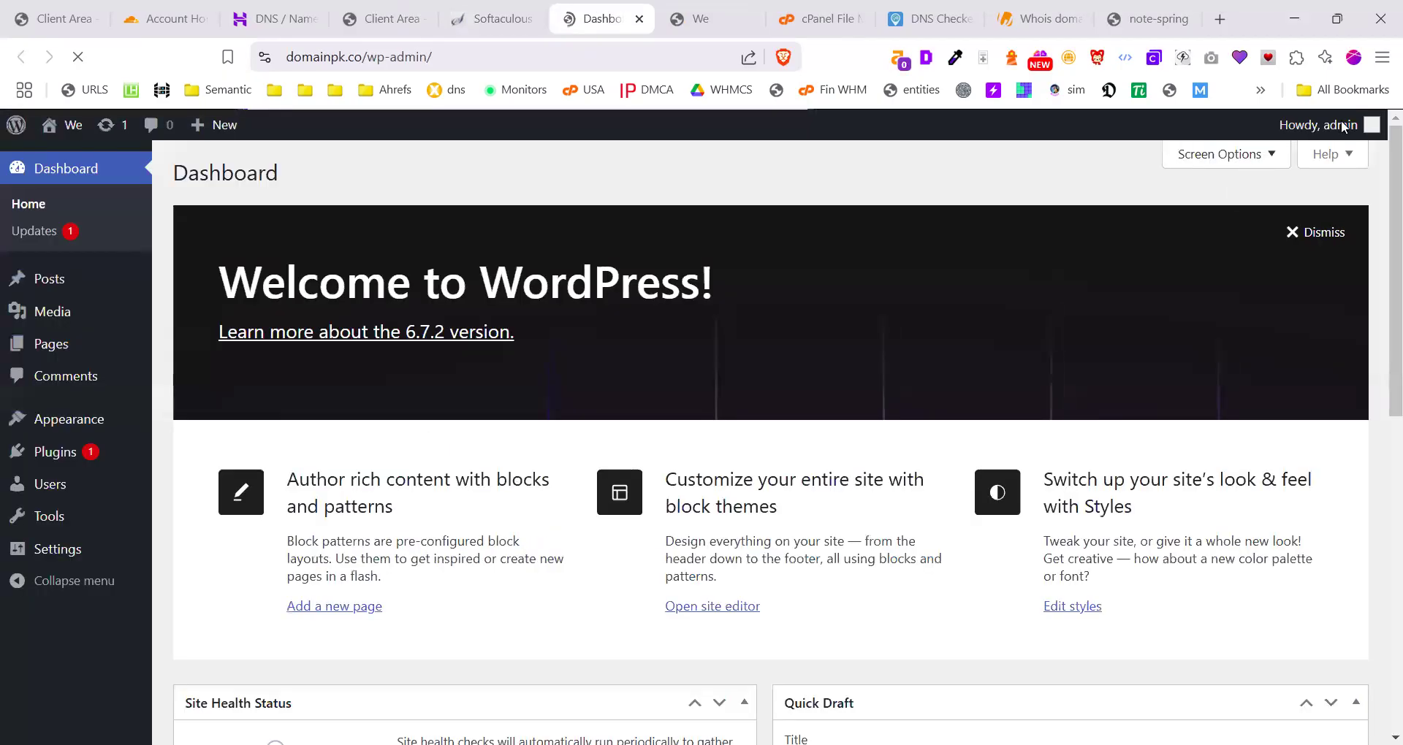
Step: Open the admin user's Profile and generate a new password
{"action": "mouse_move", "coordinate": [1337, 126]}
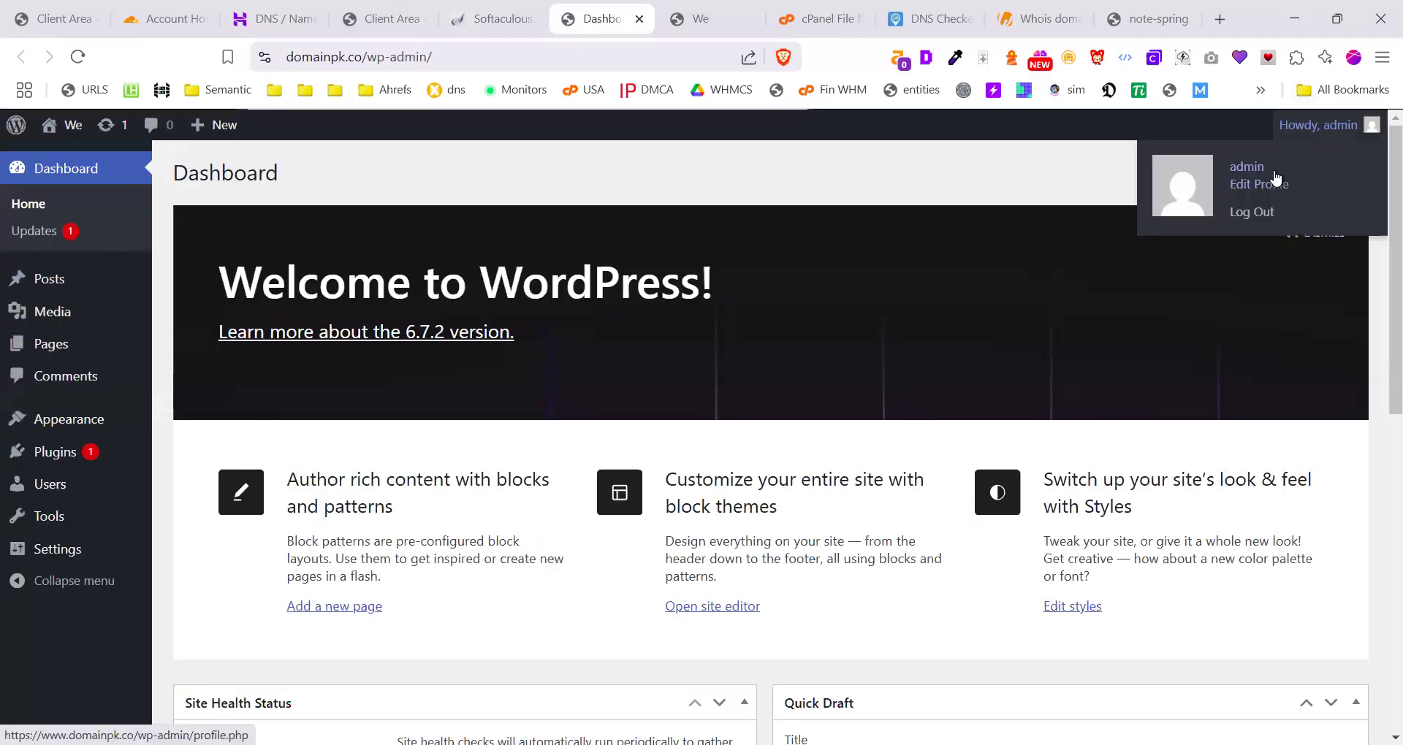
{"action": "left_click", "coordinate": [1251, 177]}
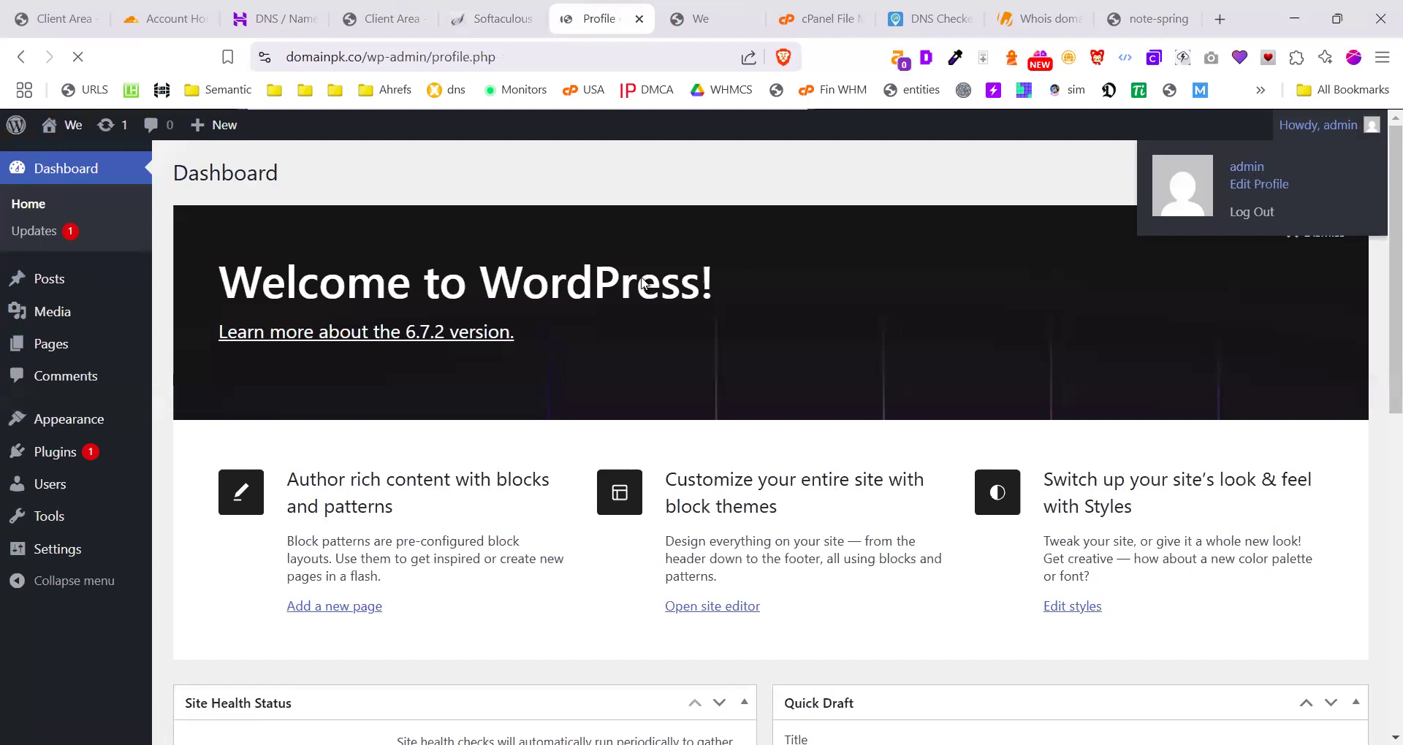
{"action": "scroll", "coordinate": [645, 286], "scroll_direction": "down", "scroll_amount": 8}
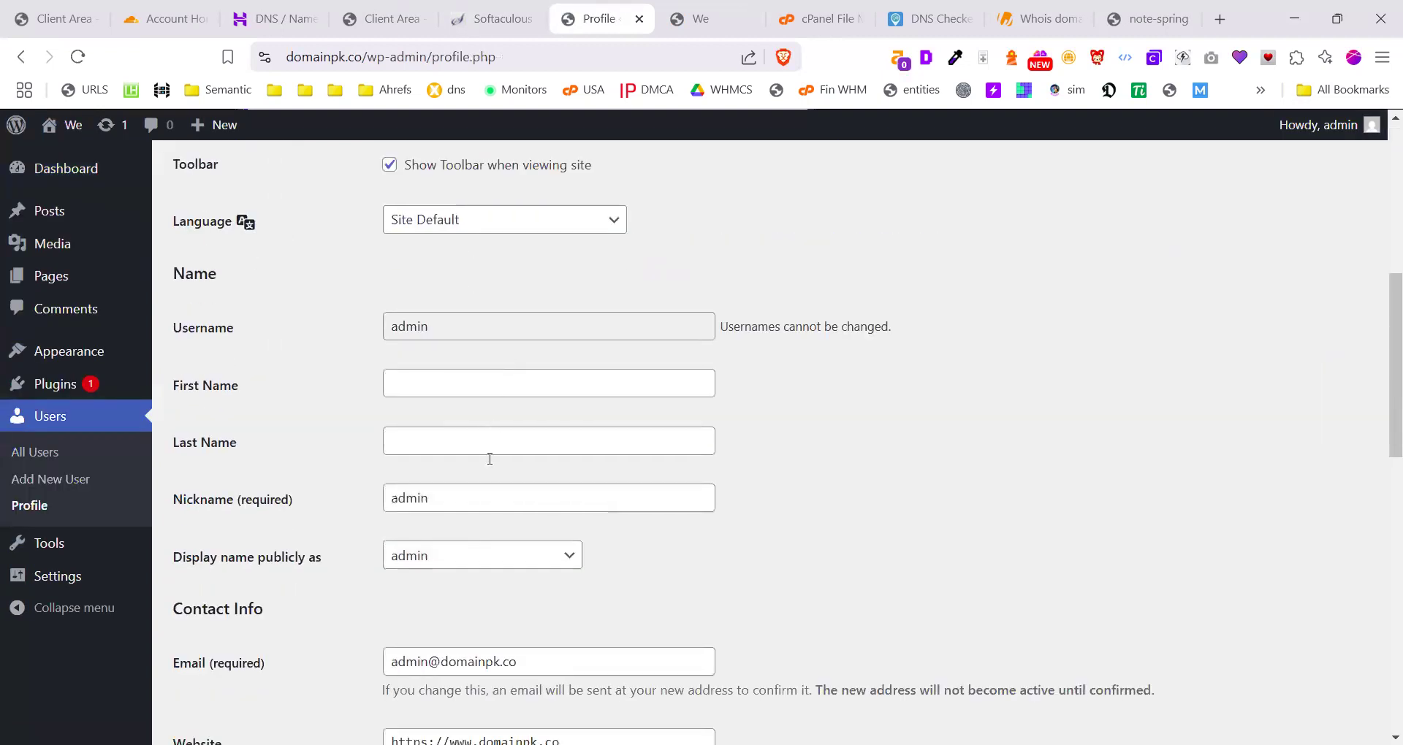
{"action": "scroll", "coordinate": [445, 509], "scroll_direction": "down", "scroll_amount": 8}
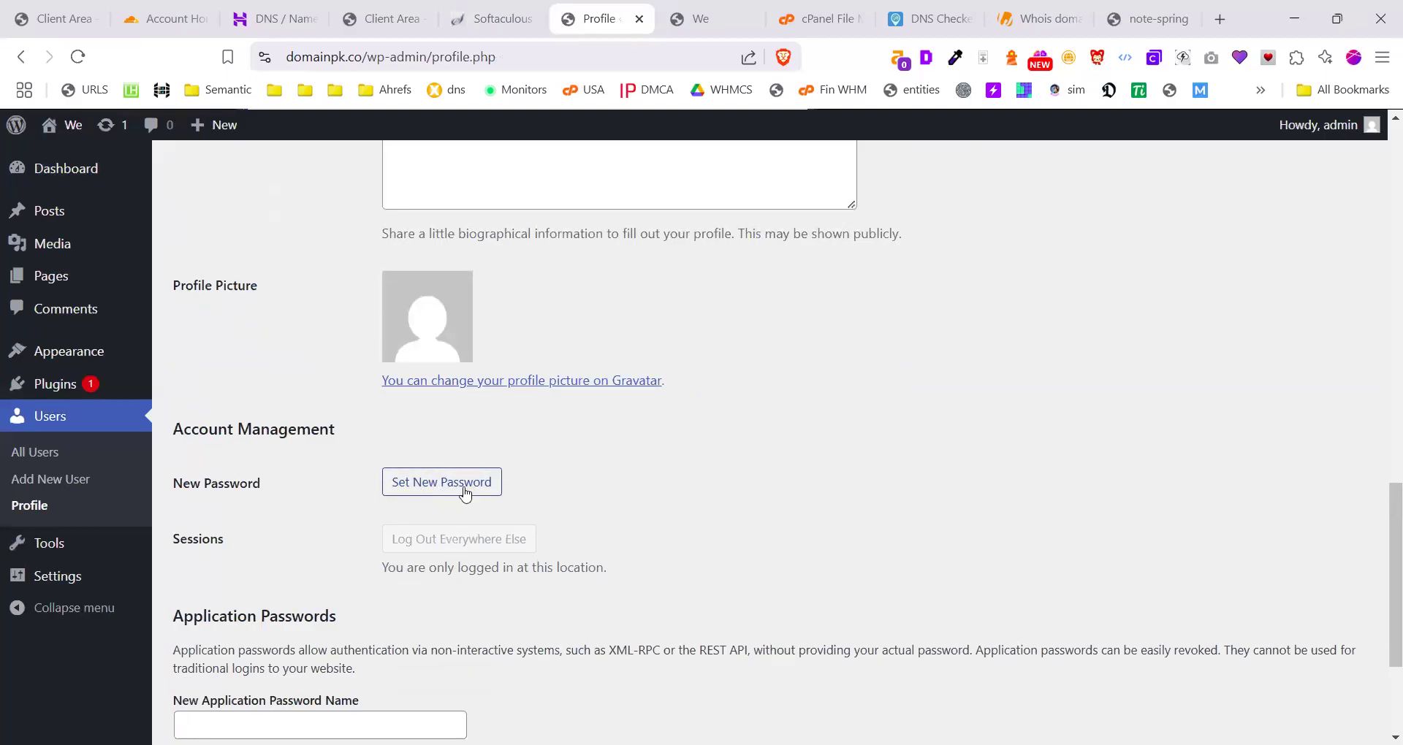
{"action": "left_click", "coordinate": [464, 495]}
{"action": "scroll", "coordinate": [594, 530], "scroll_direction": "down", "scroll_amount": 4}
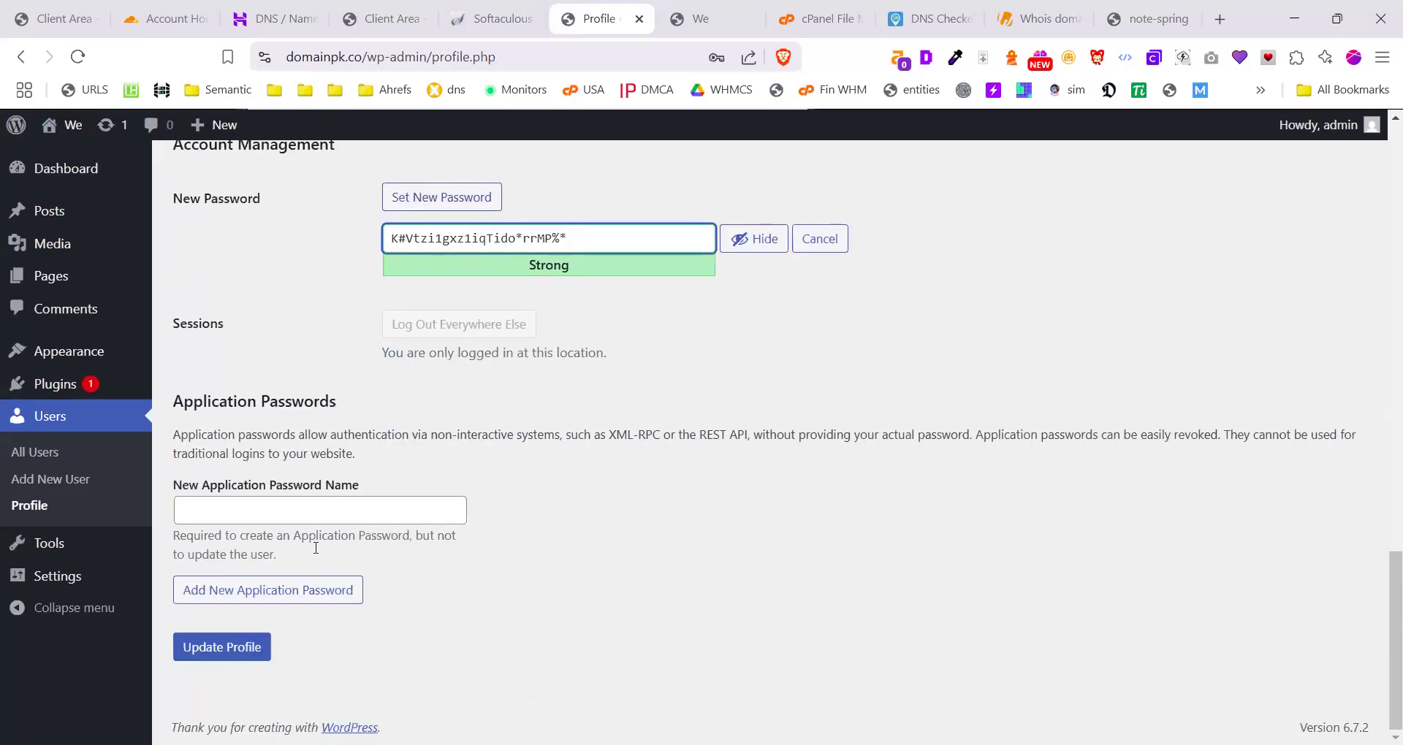
{"action": "scroll", "coordinate": [783, 431], "scroll_direction": "up", "scroll_amount": 15}
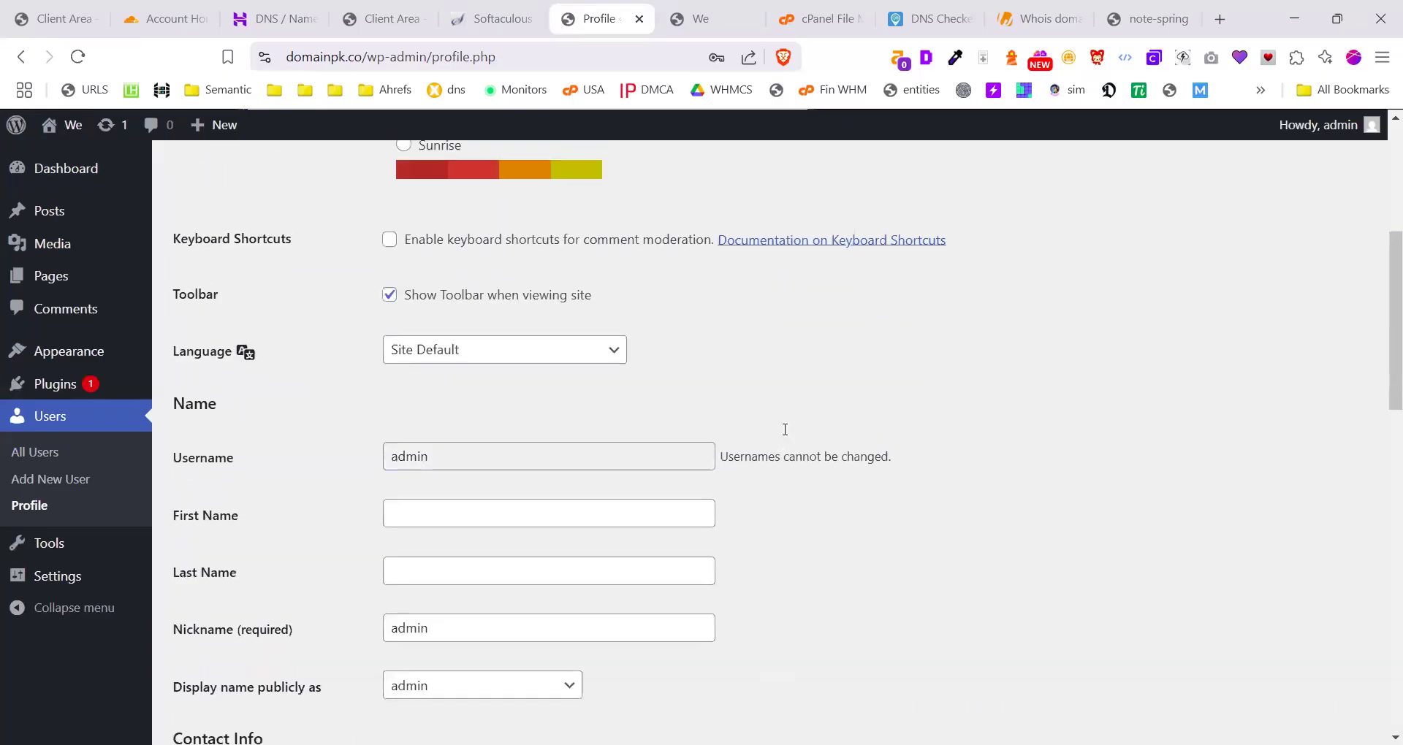
{"action": "scroll", "coordinate": [501, 439], "scroll_direction": "up", "scroll_amount": 4}
{"action": "scroll", "coordinate": [458, 448], "scroll_direction": "down", "scroll_amount": 4}
{"action": "left_click_drag", "start_coordinate": [438, 457], "coordinate": [375, 458]}
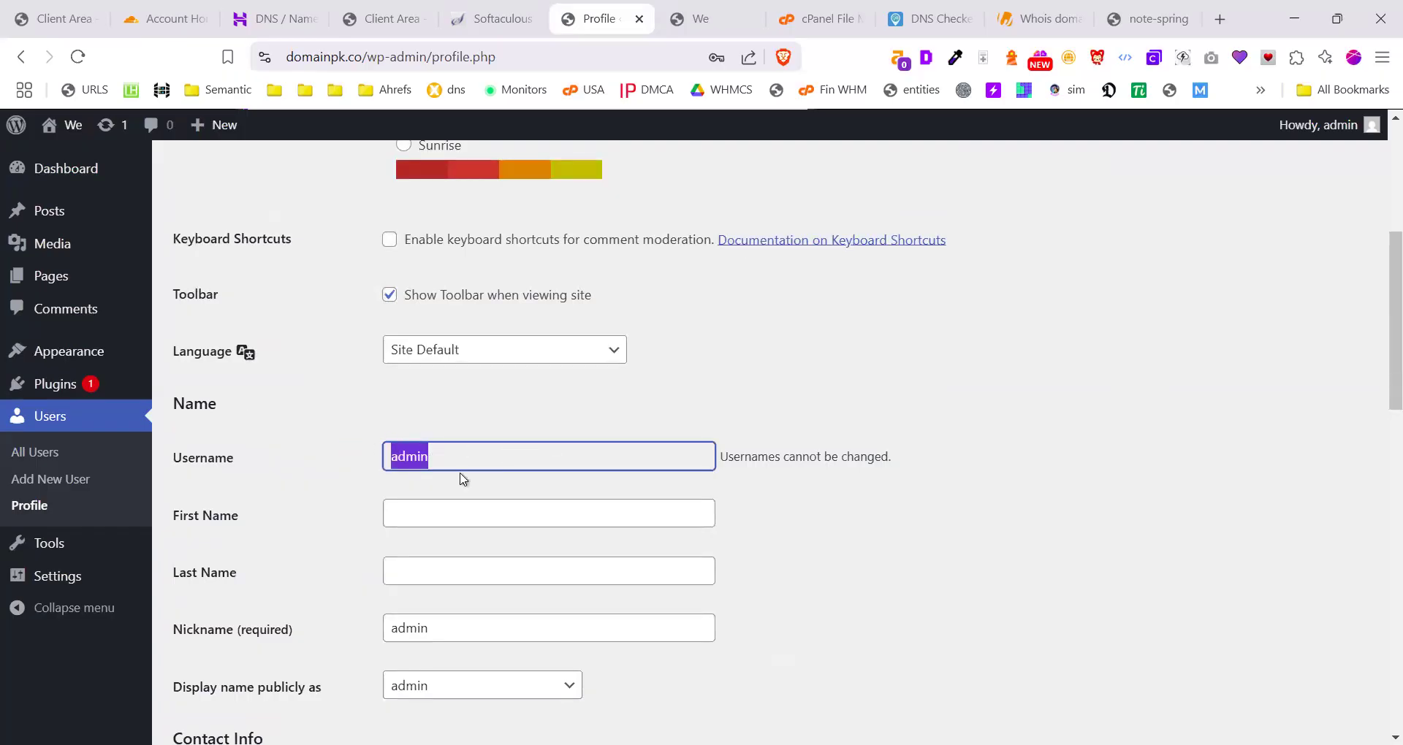
{"action": "scroll", "coordinate": [548, 442], "scroll_direction": "down", "scroll_amount": 12}
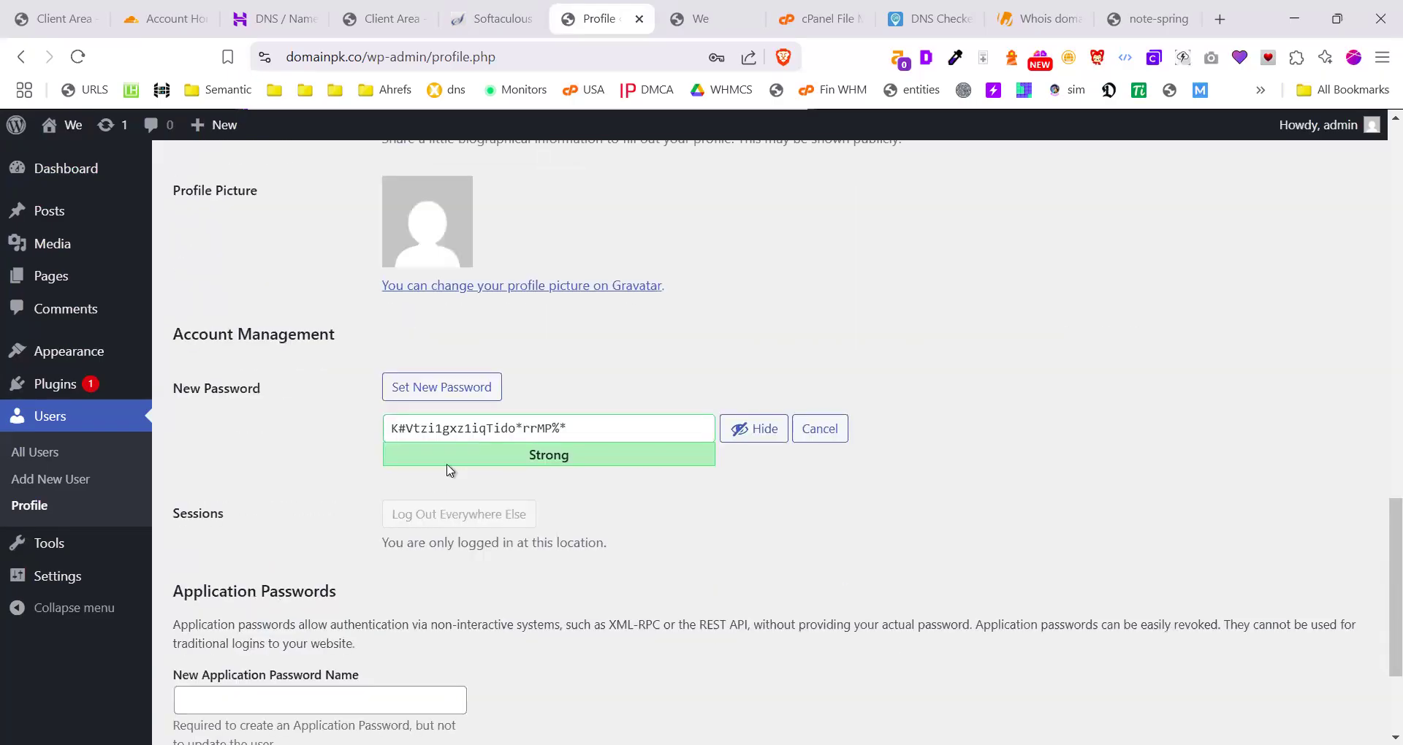
{"action": "scroll", "coordinate": [449, 470], "scroll_direction": "up", "scroll_amount": 9}
{"action": "scroll", "coordinate": [453, 470], "scroll_direction": "up", "scroll_amount": 9}
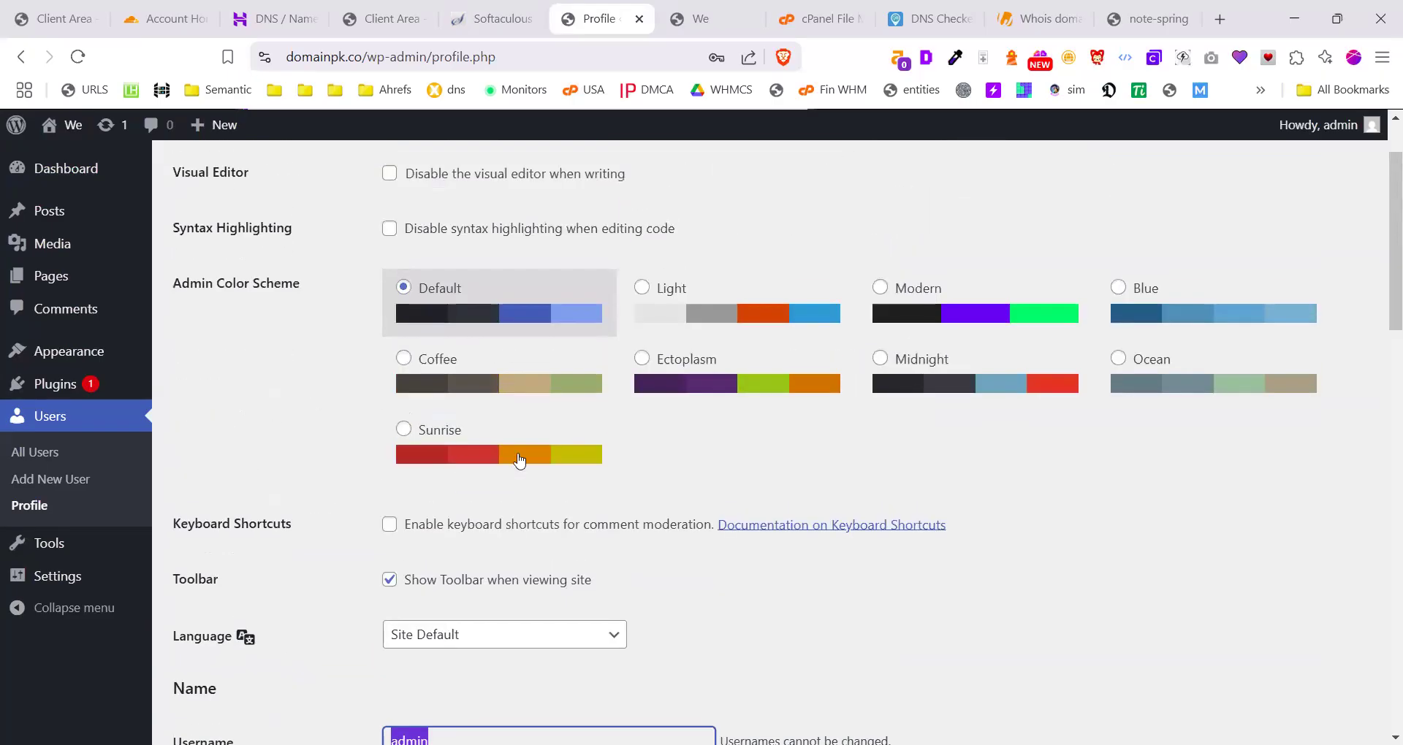
Step: Go from the Softaculous installations tab to the cPanel Tools home
{"action": "left_click", "coordinate": [489, 18]}
{"action": "scroll", "coordinate": [887, 146], "scroll_direction": "up", "scroll_amount": 10}
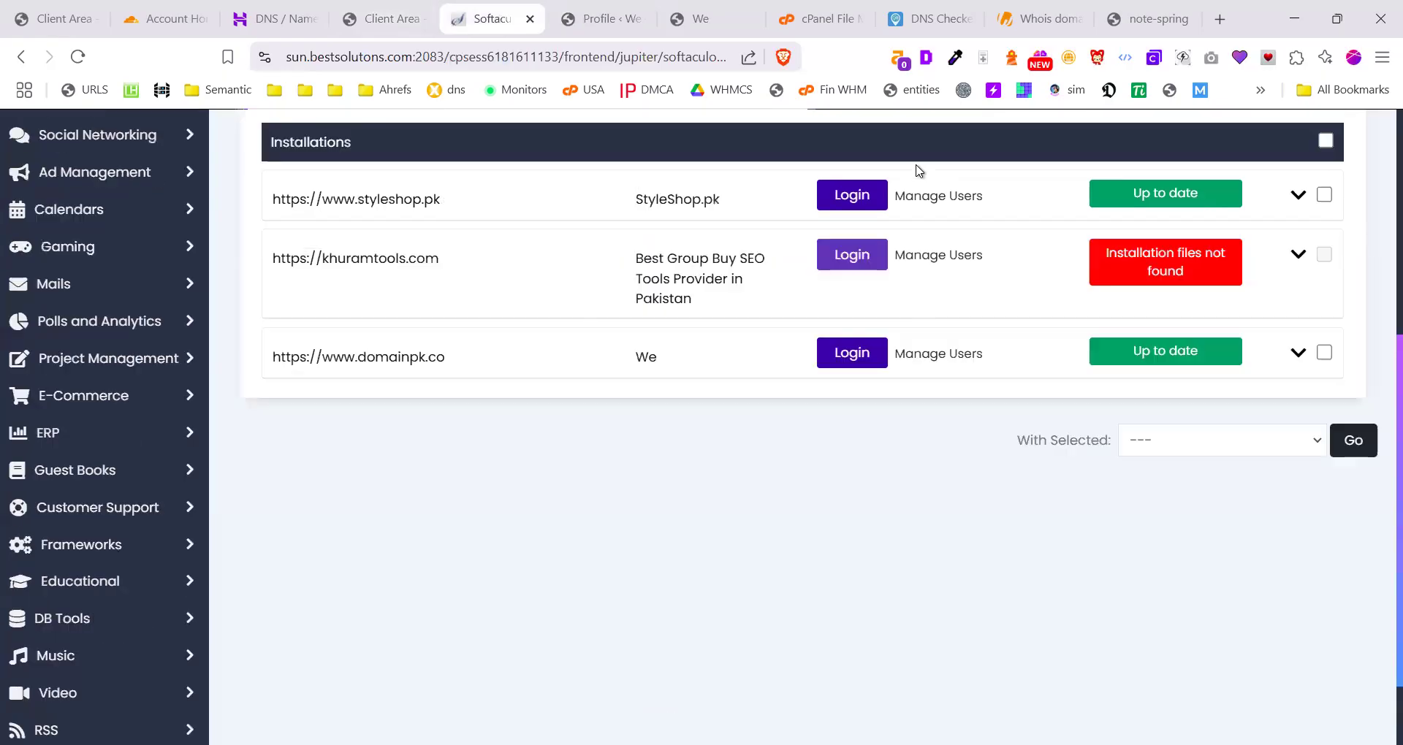
{"action": "left_click", "coordinate": [919, 137]}
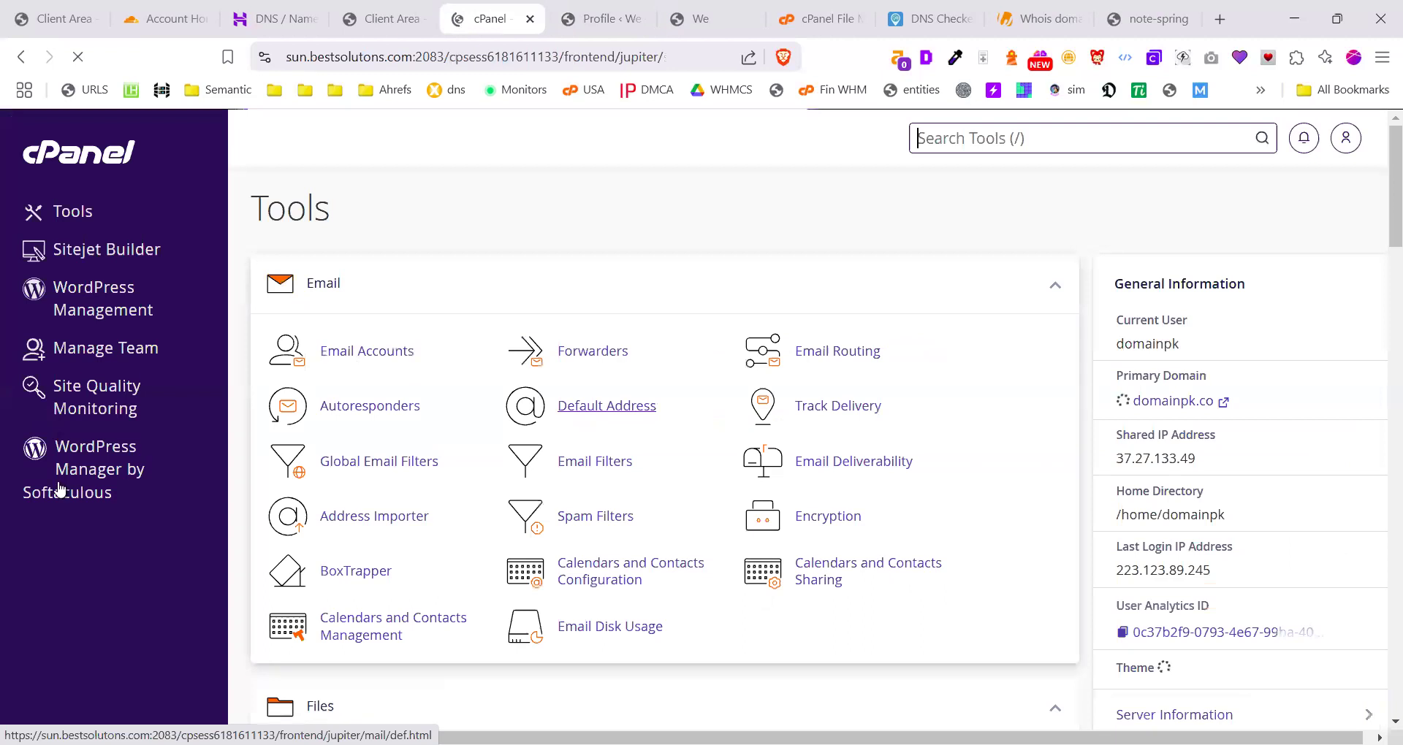
{"action": "scroll", "coordinate": [504, 409], "scroll_direction": "down", "scroll_amount": 5}
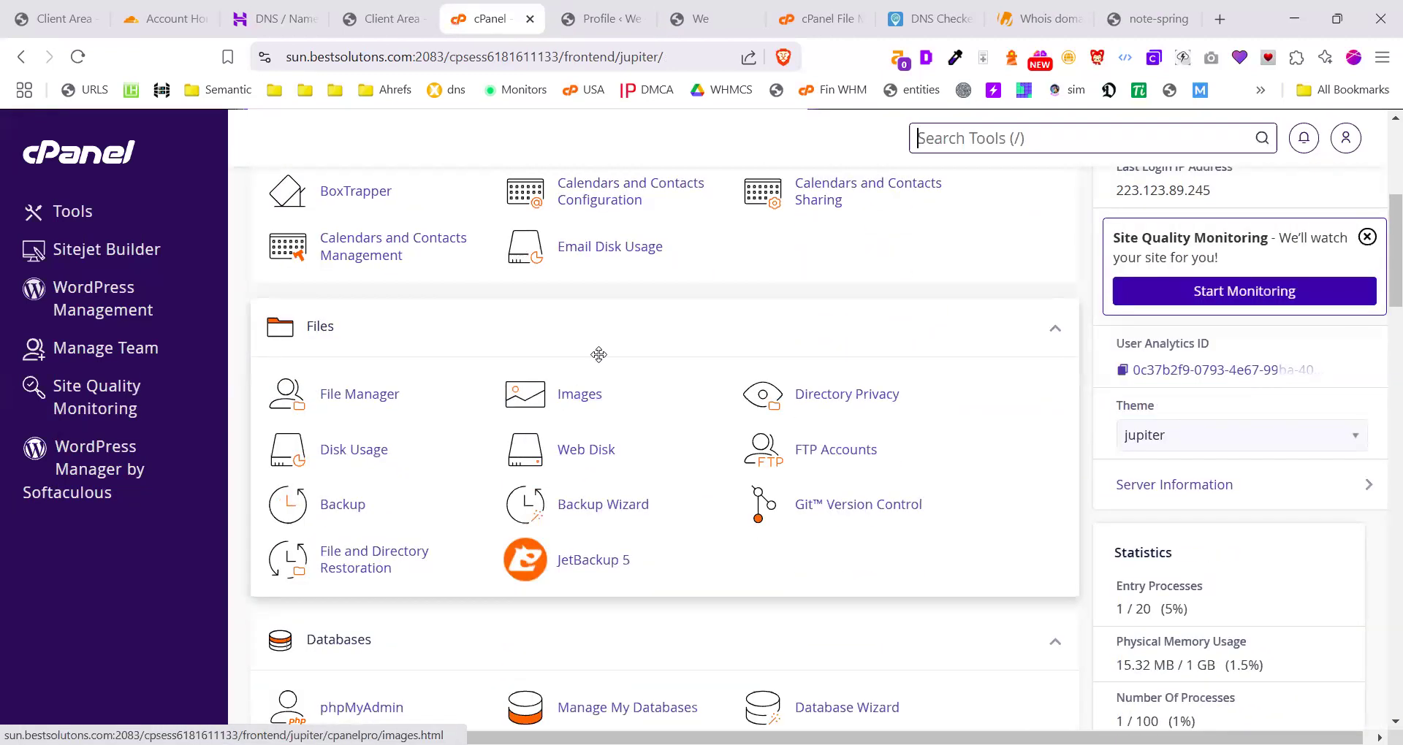
{"action": "scroll", "coordinate": [601, 263], "scroll_direction": "down", "scroll_amount": 1}
Step: Search Add New Plugin for 'updraftpl' and install UpdraftPlus: WP Backup & Migration Plugin
{"action": "left_click", "coordinate": [613, 9]}
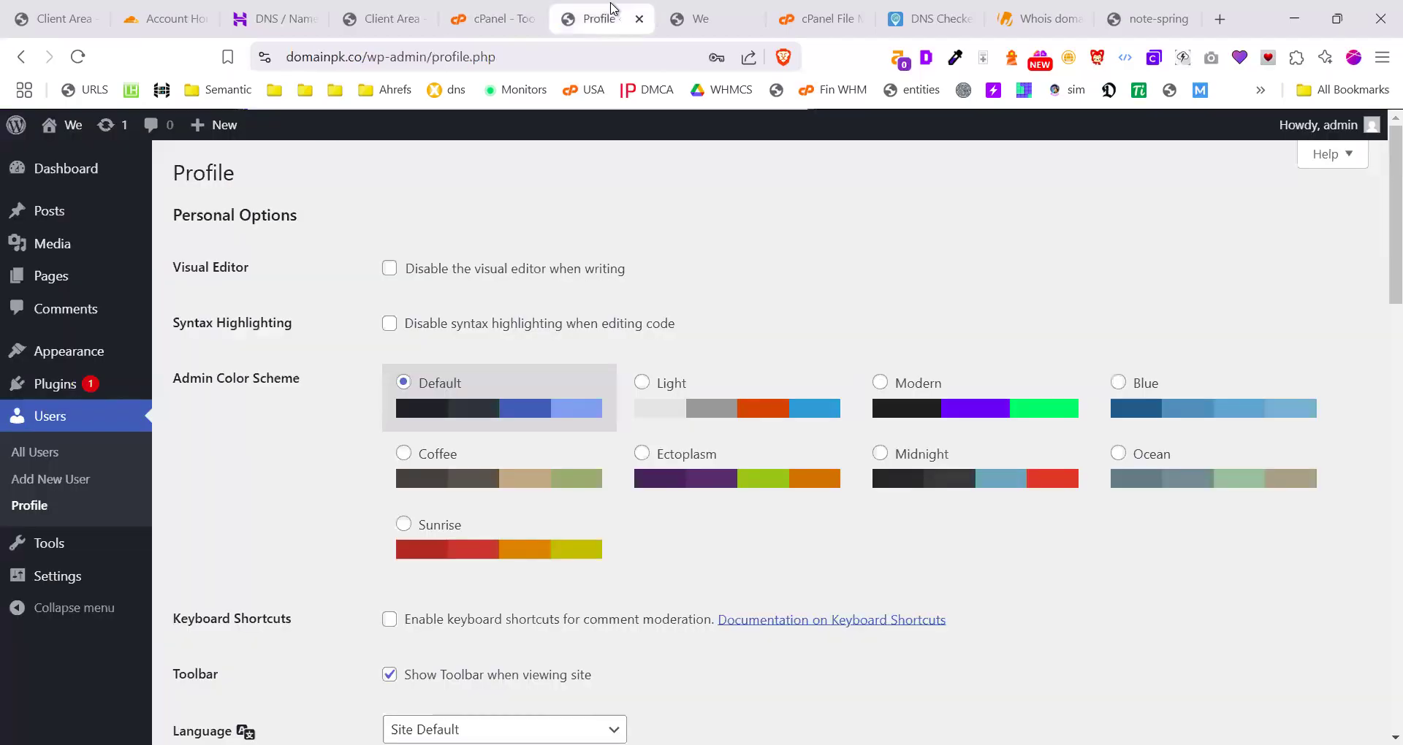
{"action": "mouse_move", "coordinate": [100, 383]}
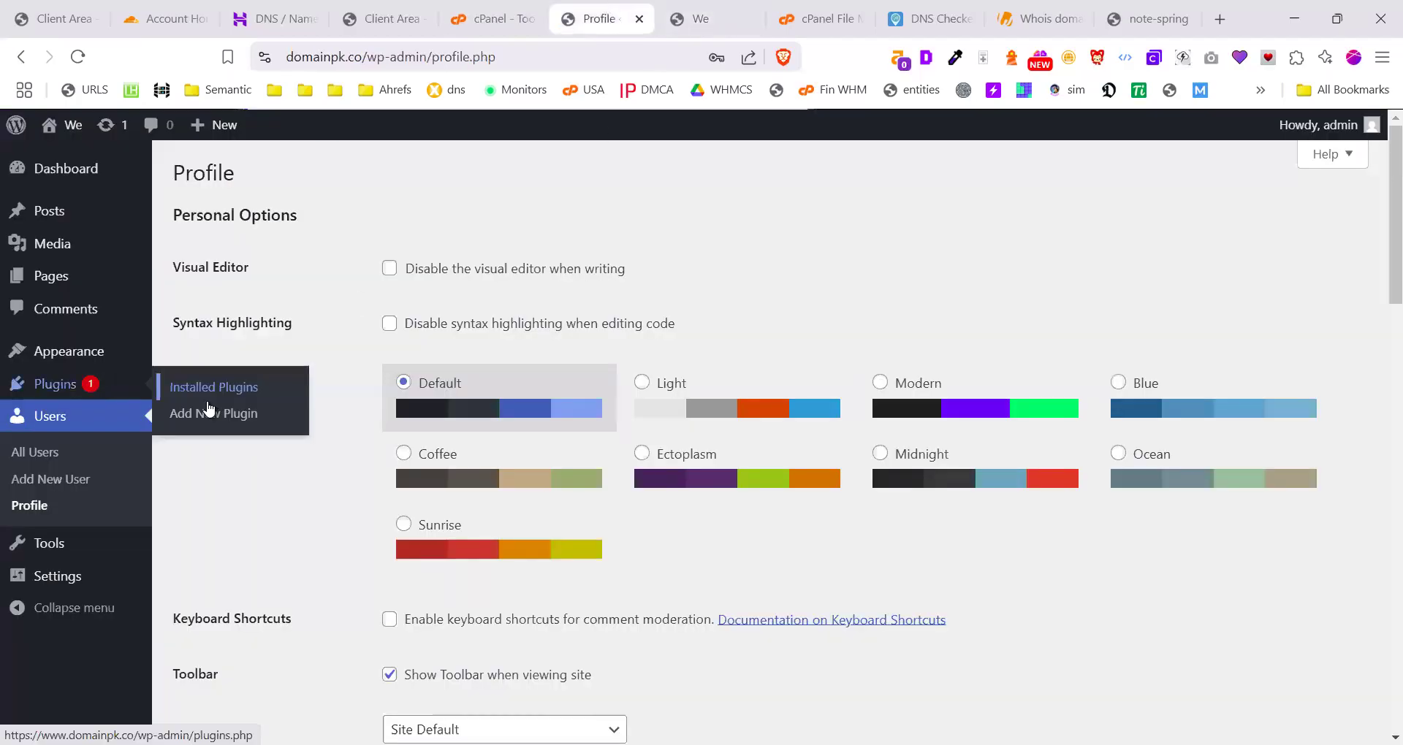
{"action": "left_click", "coordinate": [212, 413]}
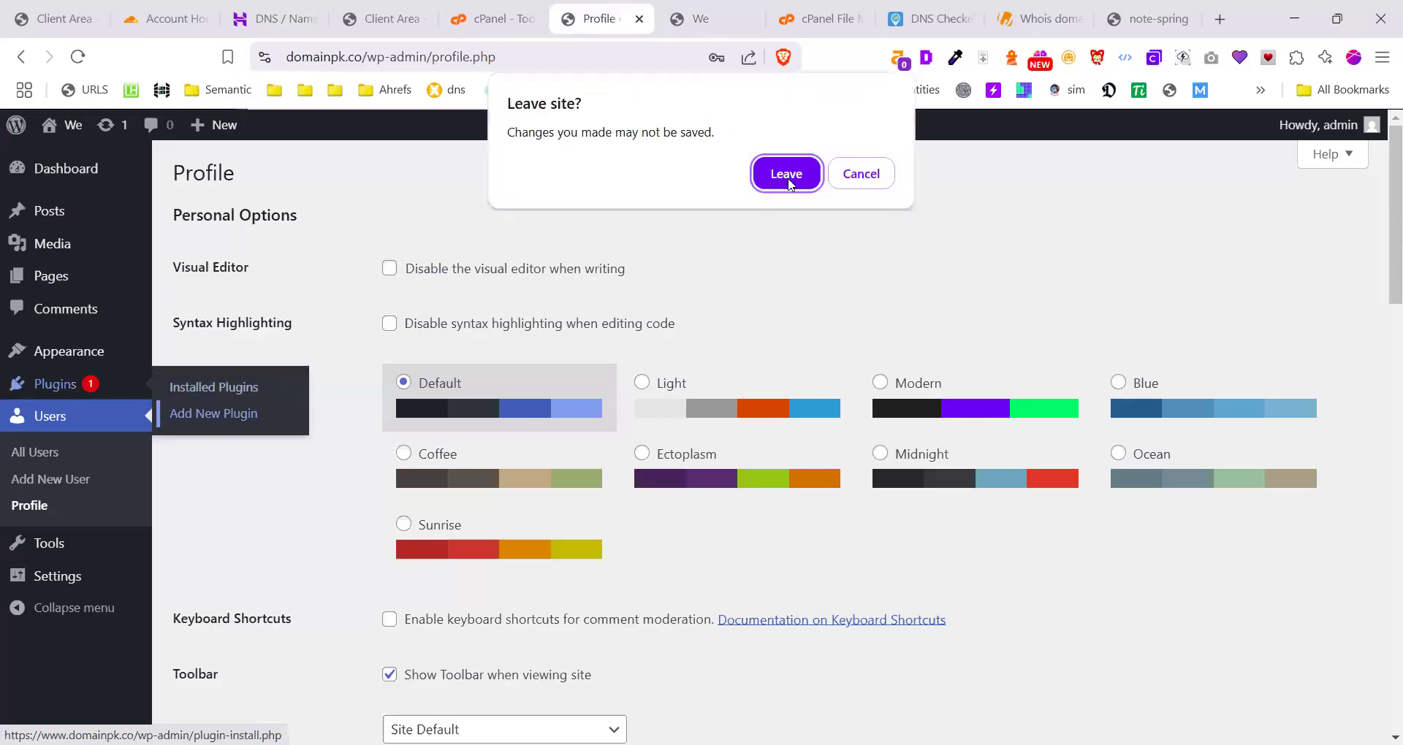
{"action": "left_click", "coordinate": [788, 176]}
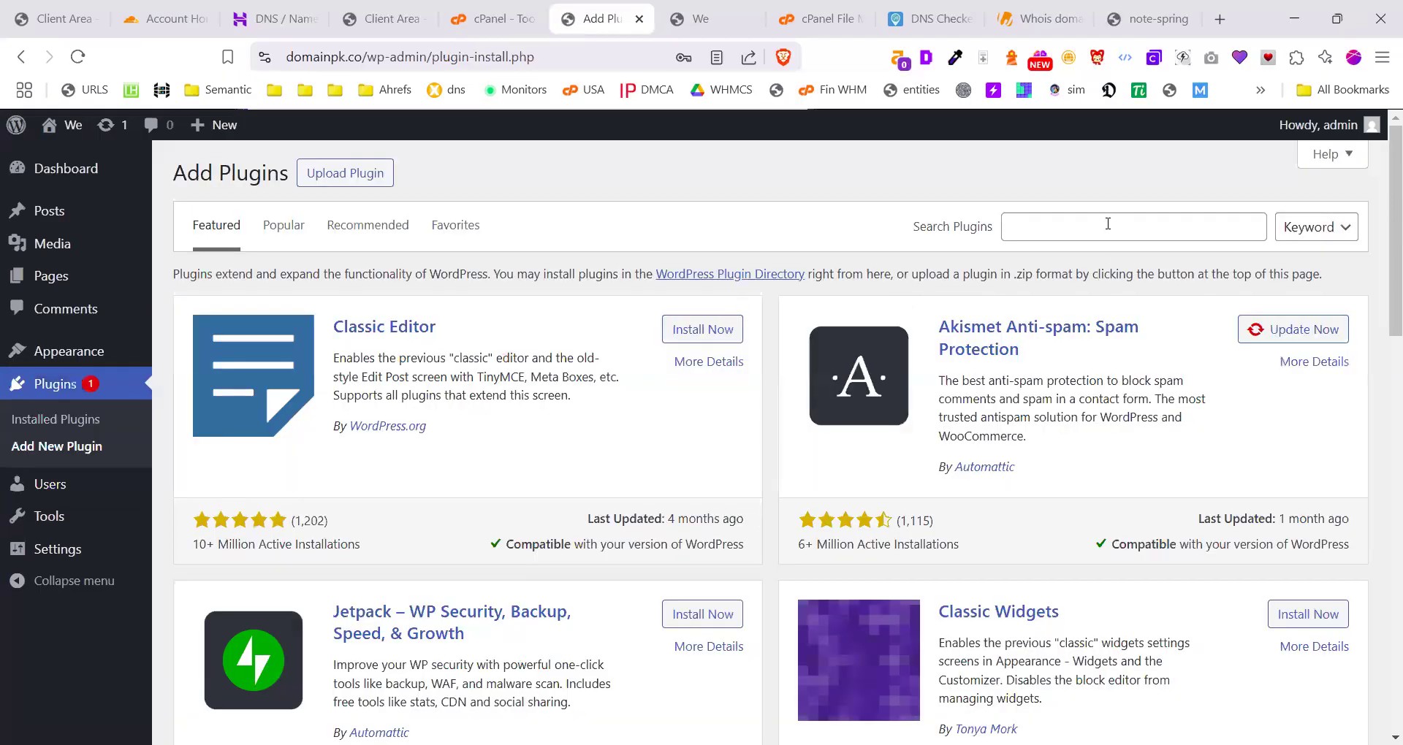
{"action": "left_click", "coordinate": [1108, 224]}
{"action": "type", "text": "updraft"}
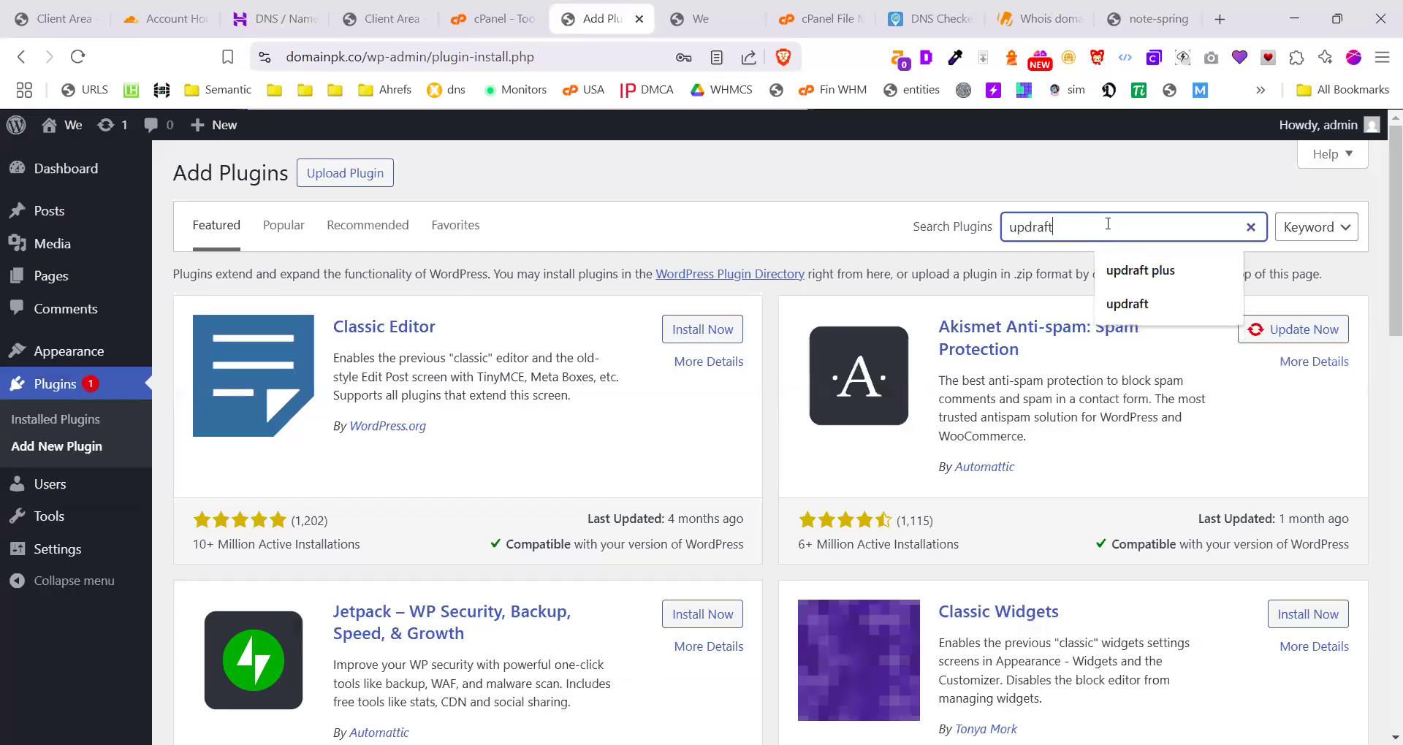
{"action": "type", "text": "plus"}
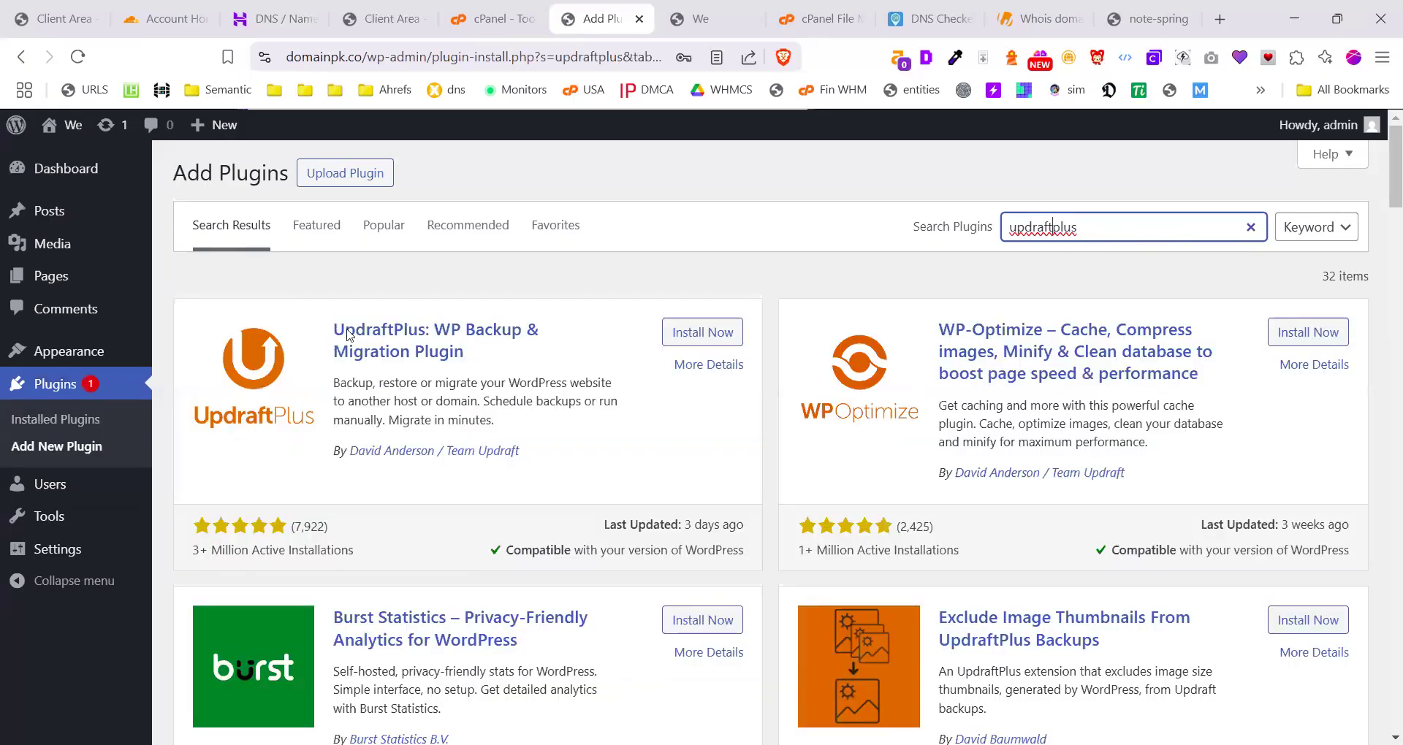
{"action": "left_click", "coordinate": [703, 333]}
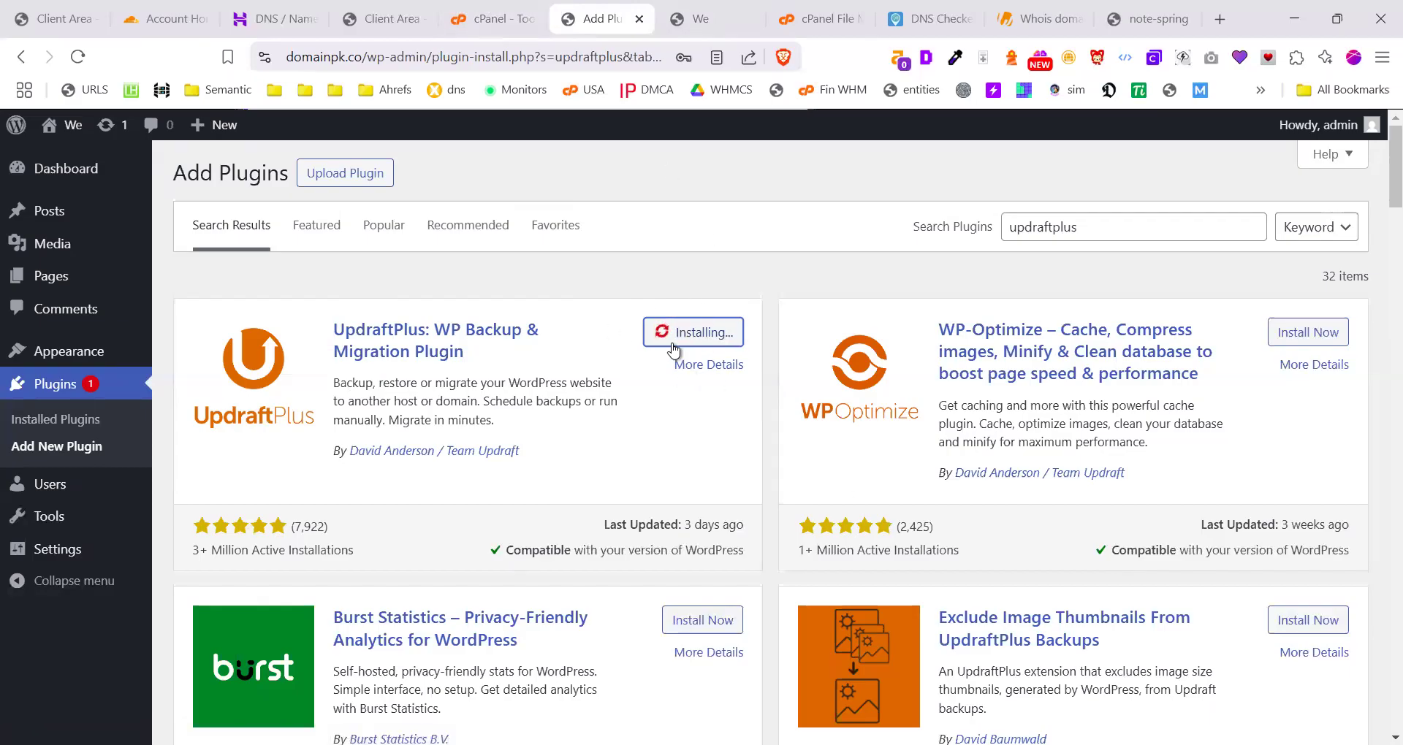
Step: Activate UpdraftPlus, dismiss its welcome popup, and go to the UpdraftPlus backup page
{"action": "left_click", "coordinate": [486, 19]}
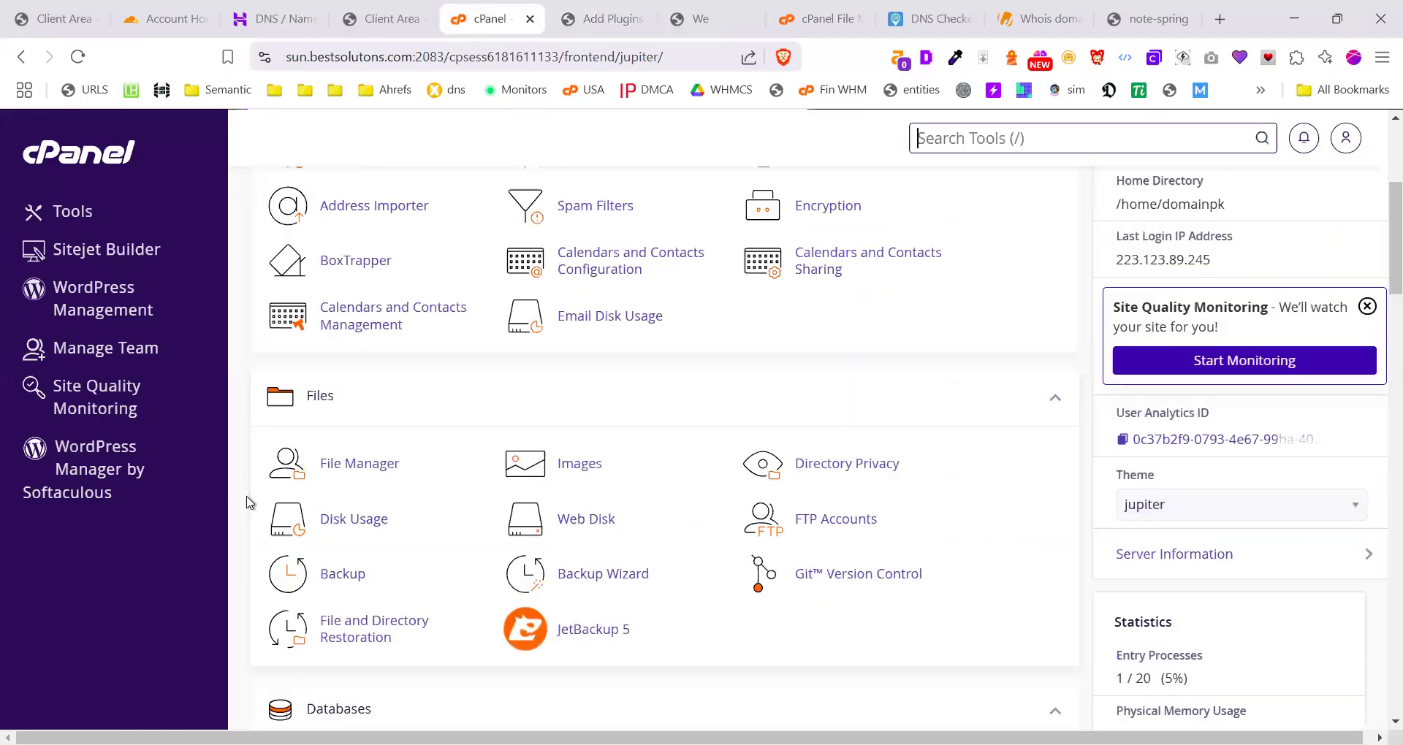
{"action": "scroll", "coordinate": [526, 411], "scroll_direction": "down", "scroll_amount": 4}
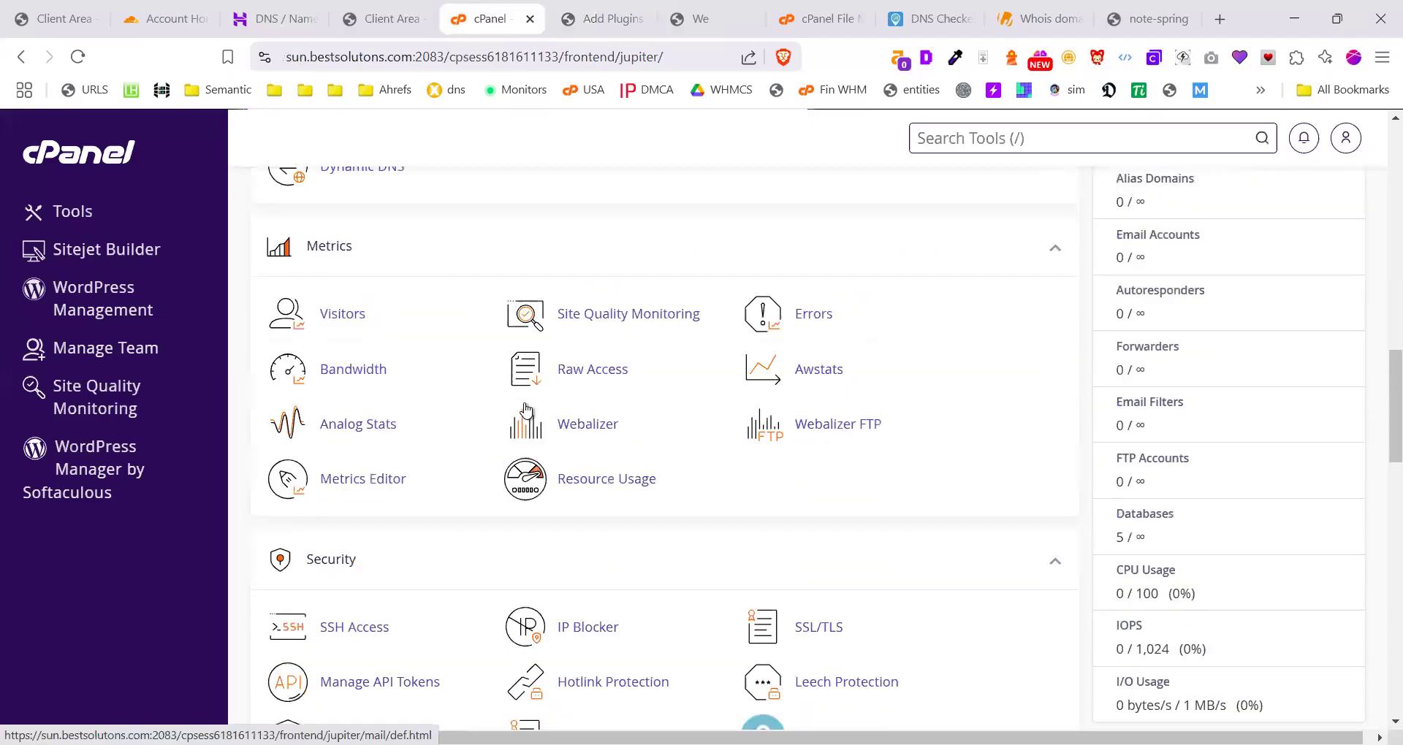
{"action": "scroll", "coordinate": [588, 466], "scroll_direction": "up", "scroll_amount": 14}
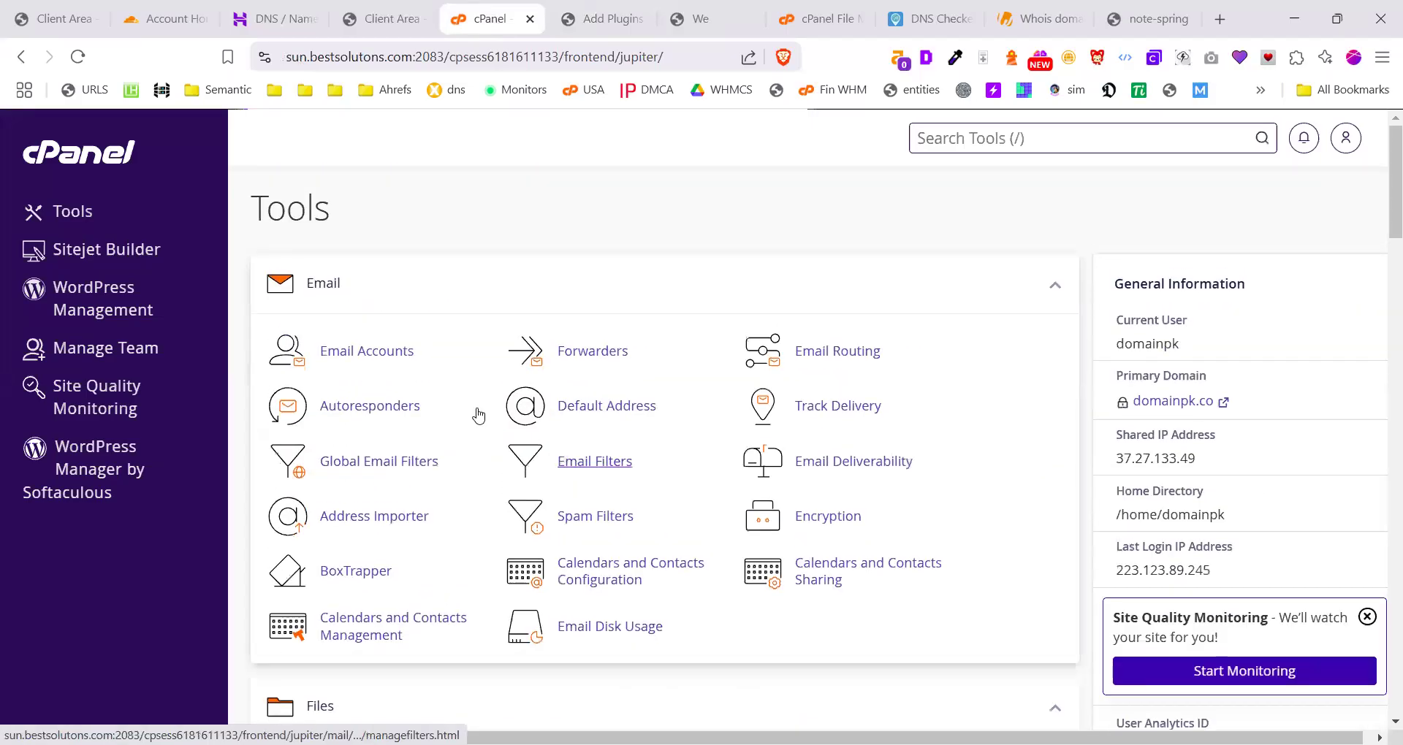
{"action": "left_click", "coordinate": [627, 8]}
{"action": "left_click", "coordinate": [712, 333]}
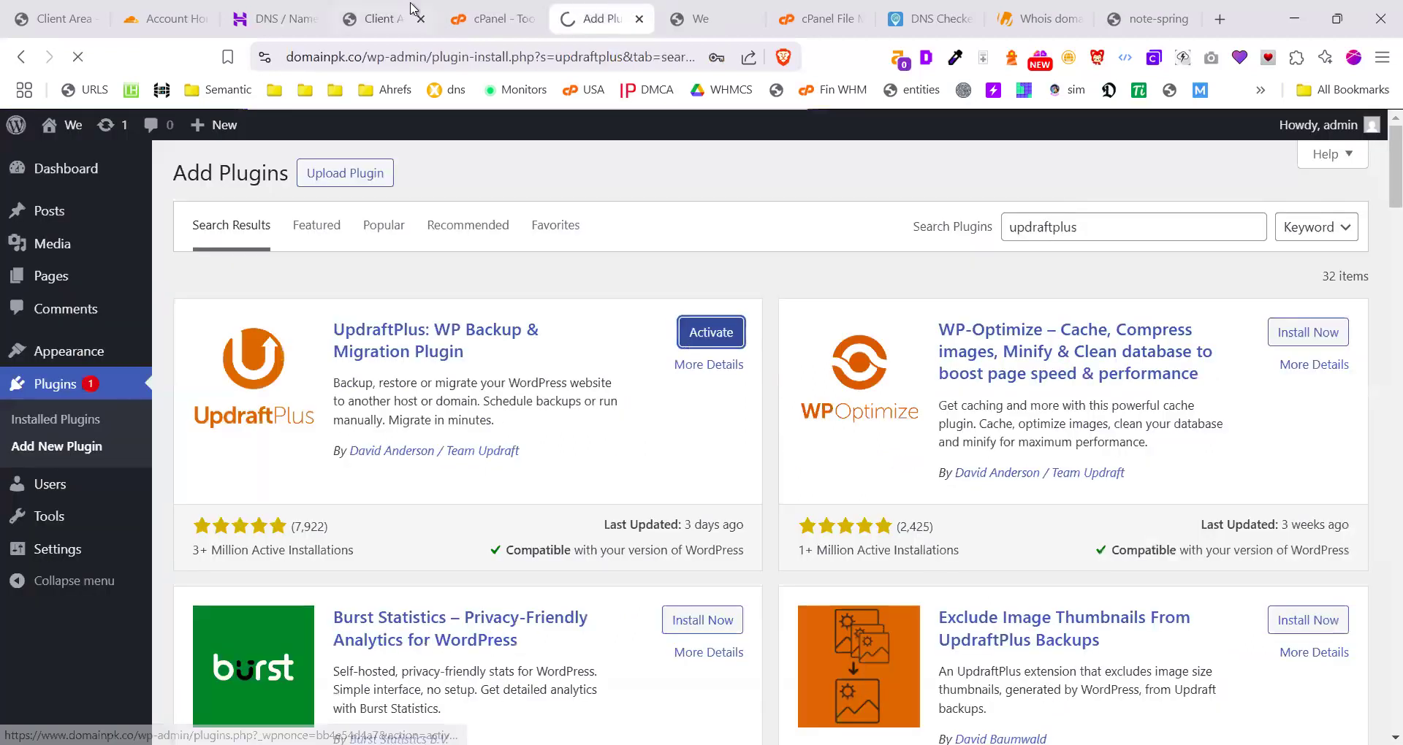
{"action": "left_click", "coordinate": [486, 18]}
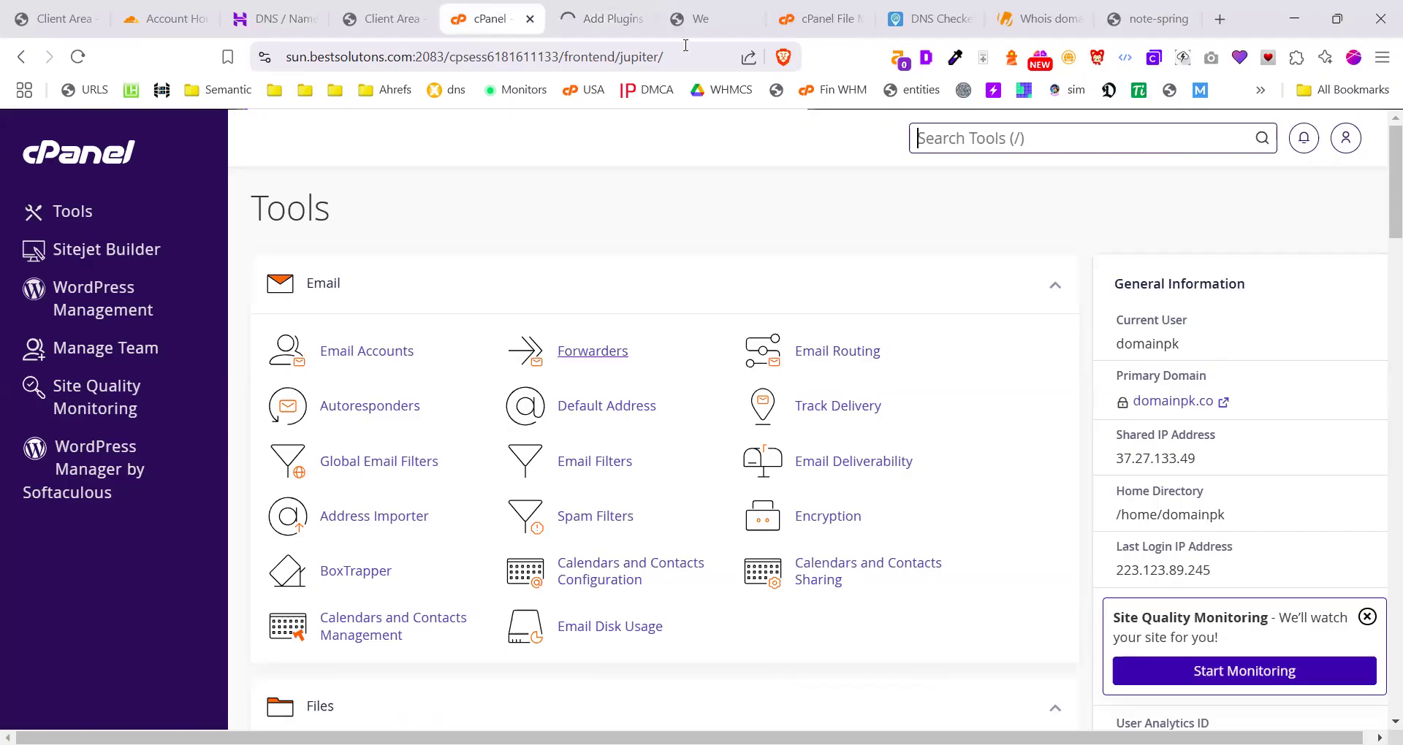
{"action": "left_click", "coordinate": [584, 10]}
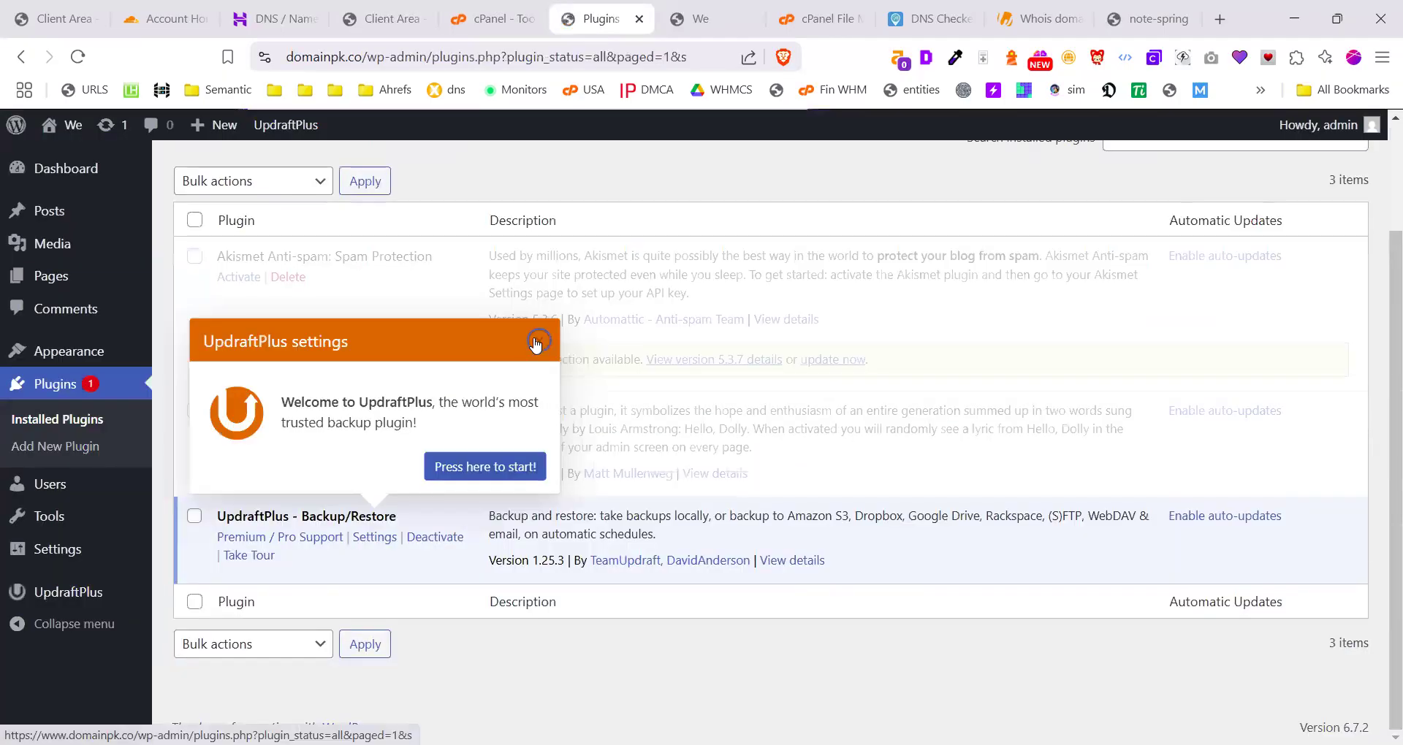
{"action": "left_click", "coordinate": [528, 337]}
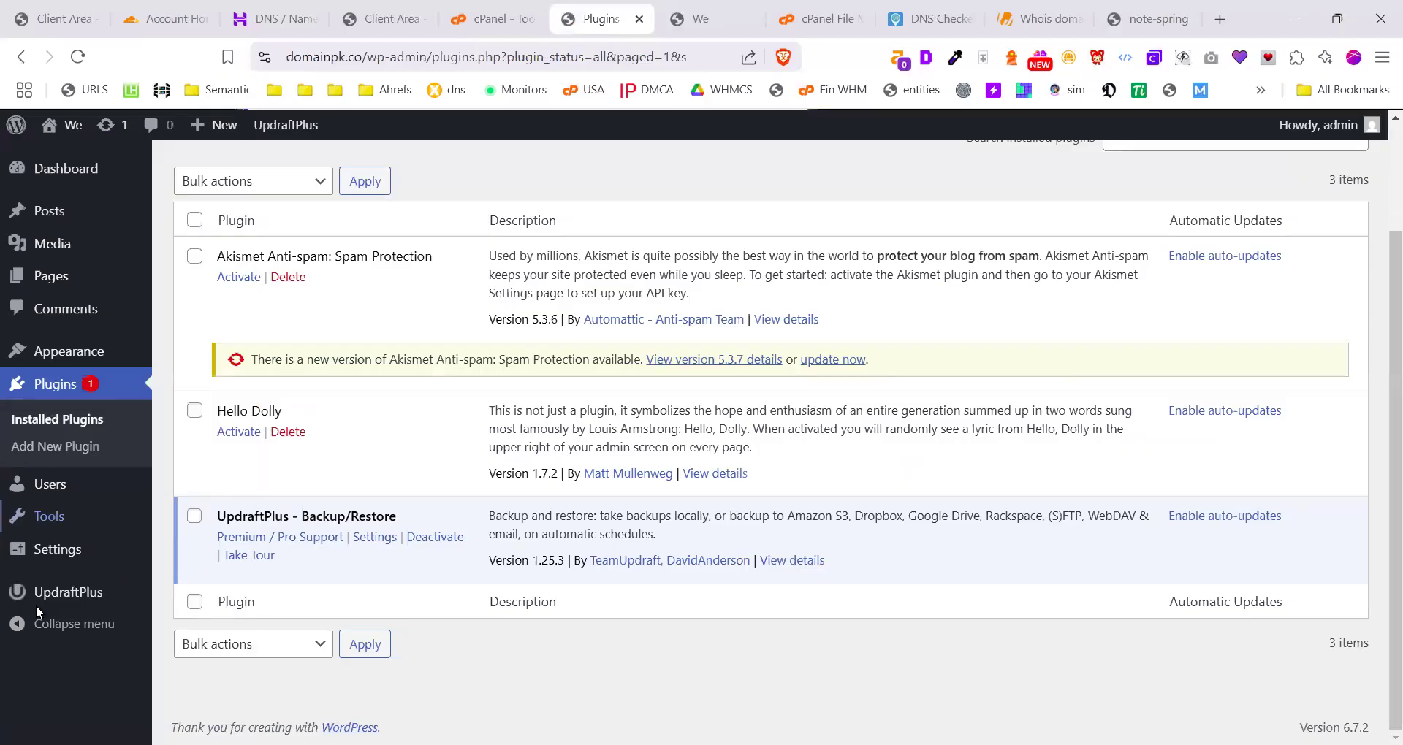
{"action": "left_click", "coordinate": [89, 592]}
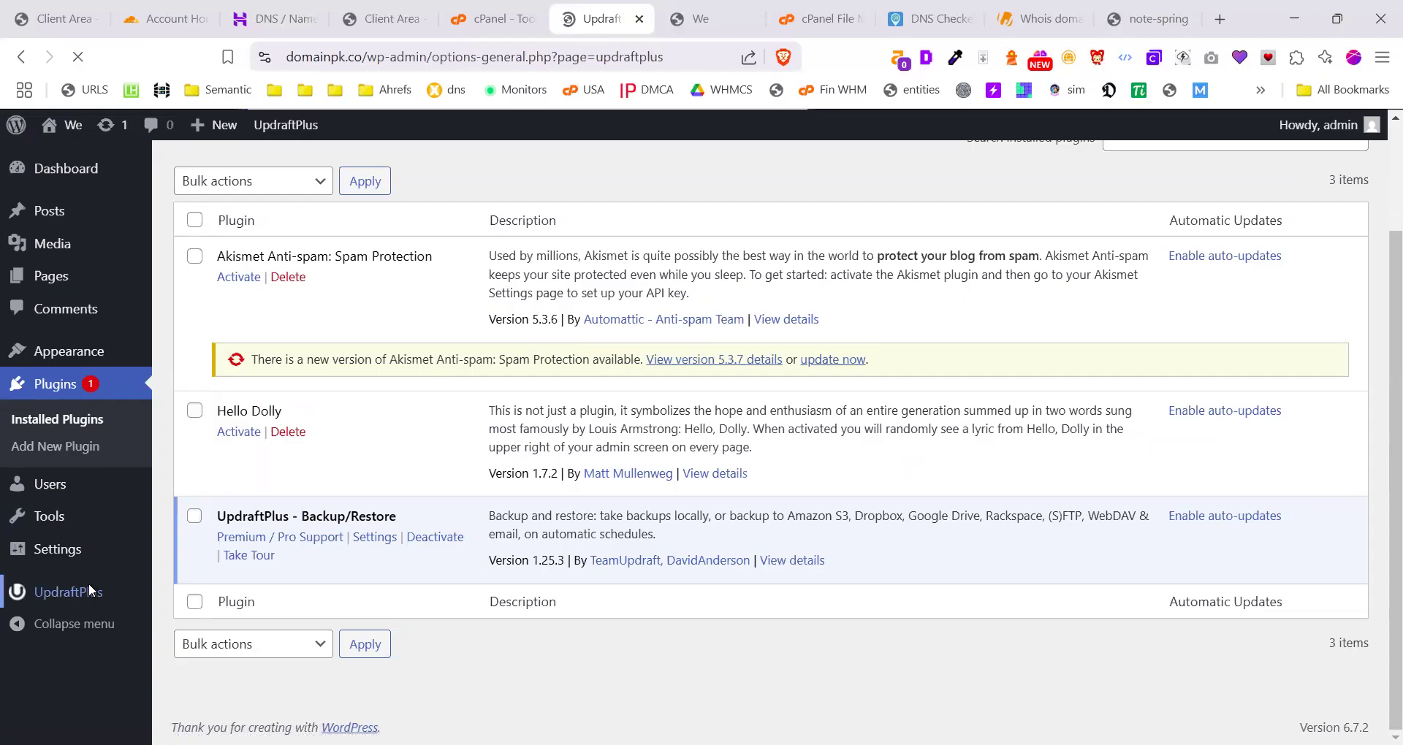
Step: Start an UpdraftPlus Backup Now that includes the database and files
{"action": "scroll", "coordinate": [940, 442], "scroll_direction": "down", "scroll_amount": 4}
{"action": "scroll", "coordinate": [1062, 401], "scroll_direction": "up", "scroll_amount": 3}
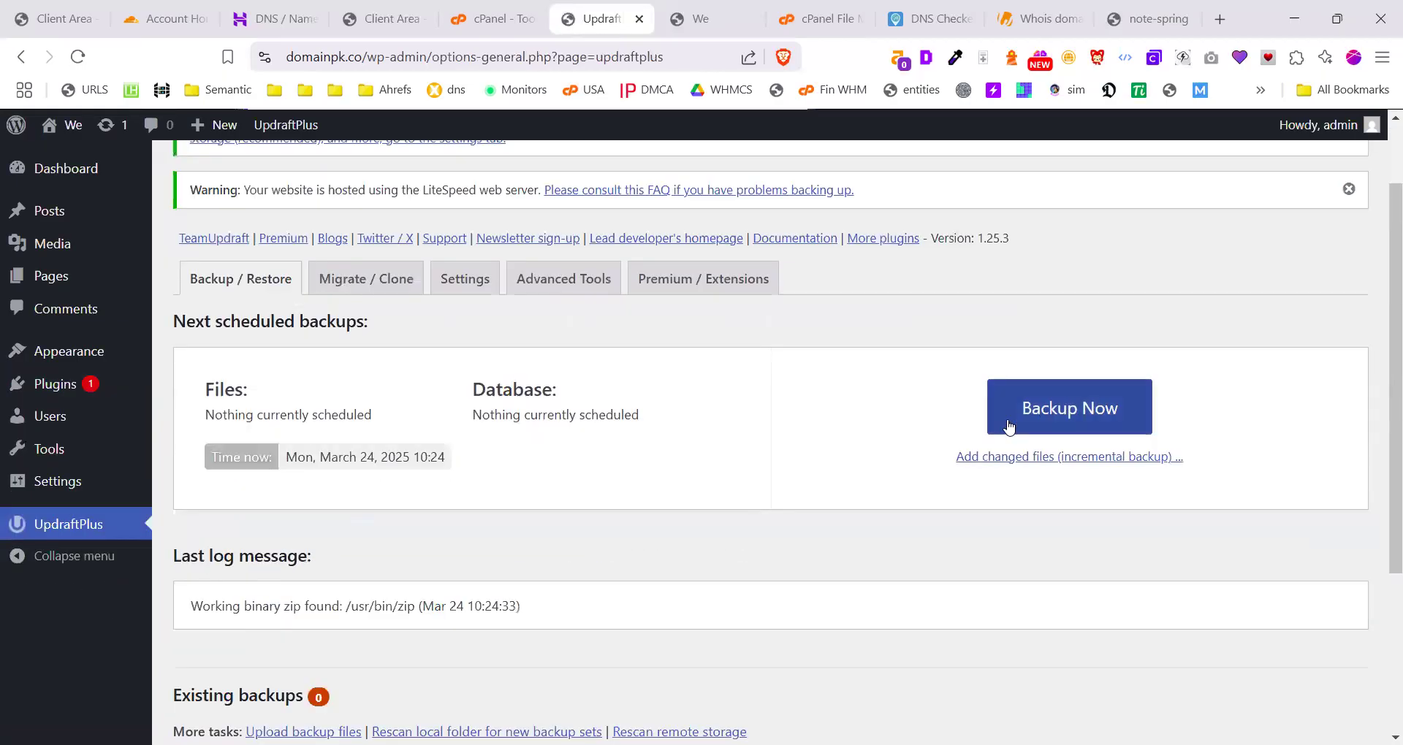
{"action": "left_click", "coordinate": [1082, 410]}
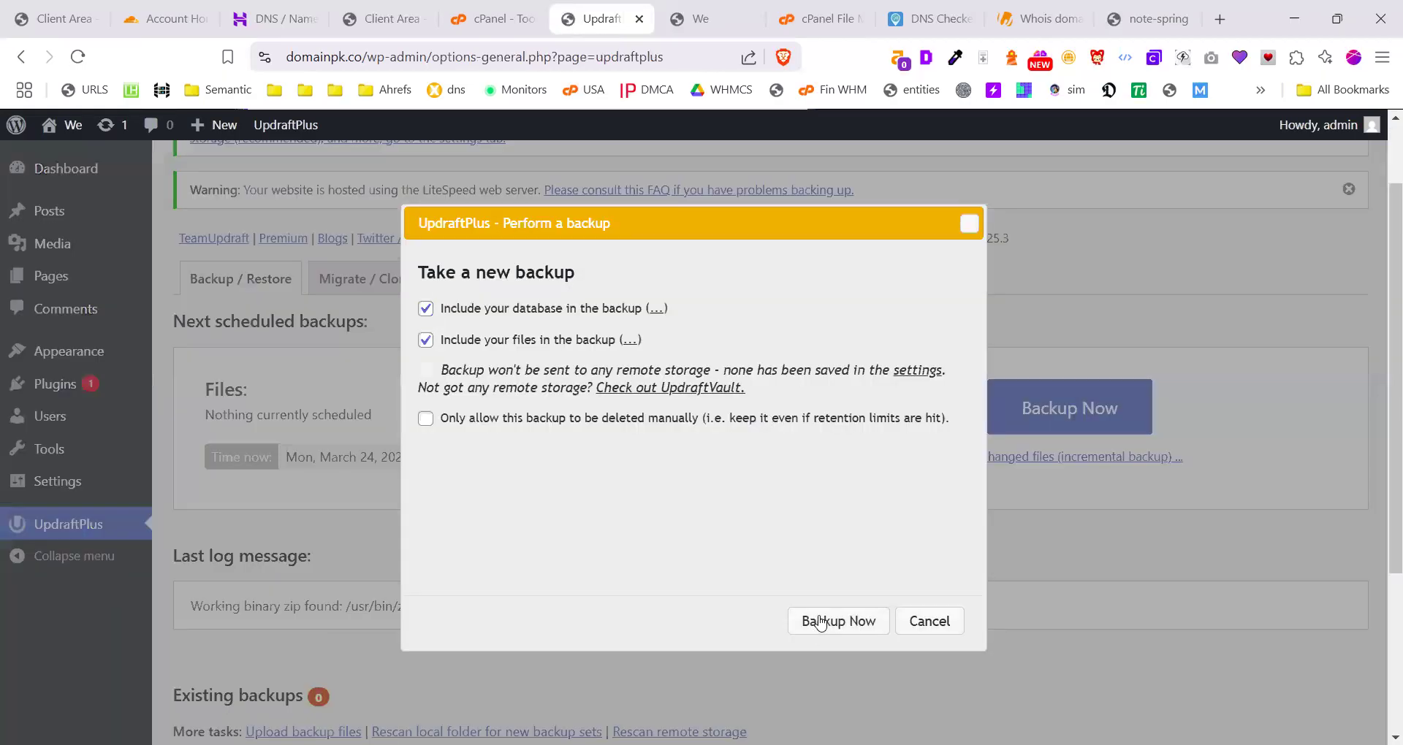
{"action": "left_click", "coordinate": [818, 620]}
Step: Wait for the backup to finish, then close the completion notice
{"action": "scroll", "coordinate": [439, 477], "scroll_direction": "down", "scroll_amount": 1}
{"action": "scroll", "coordinate": [457, 518], "scroll_direction": "up", "scroll_amount": 2}
{"action": "scroll", "coordinate": [616, 469], "scroll_direction": "down", "scroll_amount": 2}
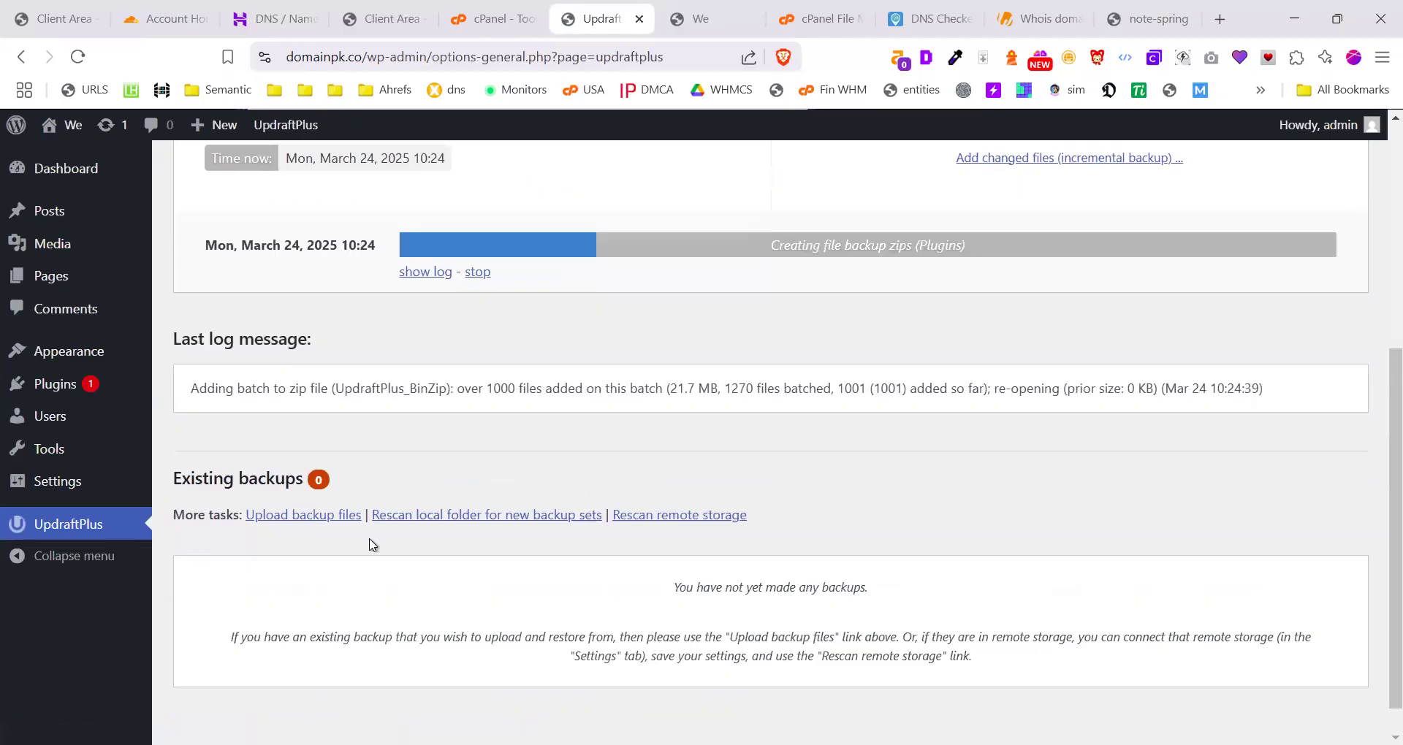
{"action": "scroll", "coordinate": [767, 587], "scroll_direction": "down", "scroll_amount": 1}
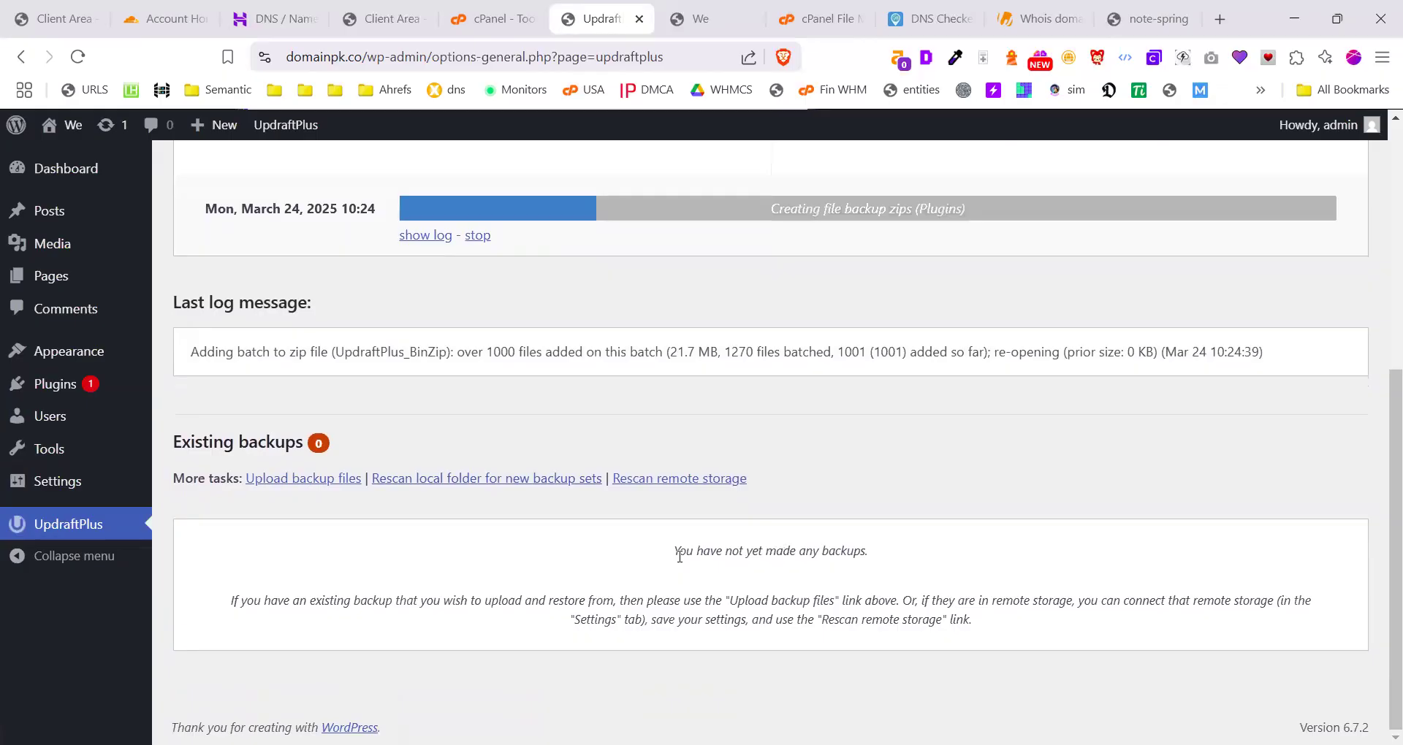
{"action": "scroll", "coordinate": [680, 557], "scroll_direction": "up", "scroll_amount": 2}
{"action": "scroll", "coordinate": [495, 511], "scroll_direction": "down", "scroll_amount": 1}
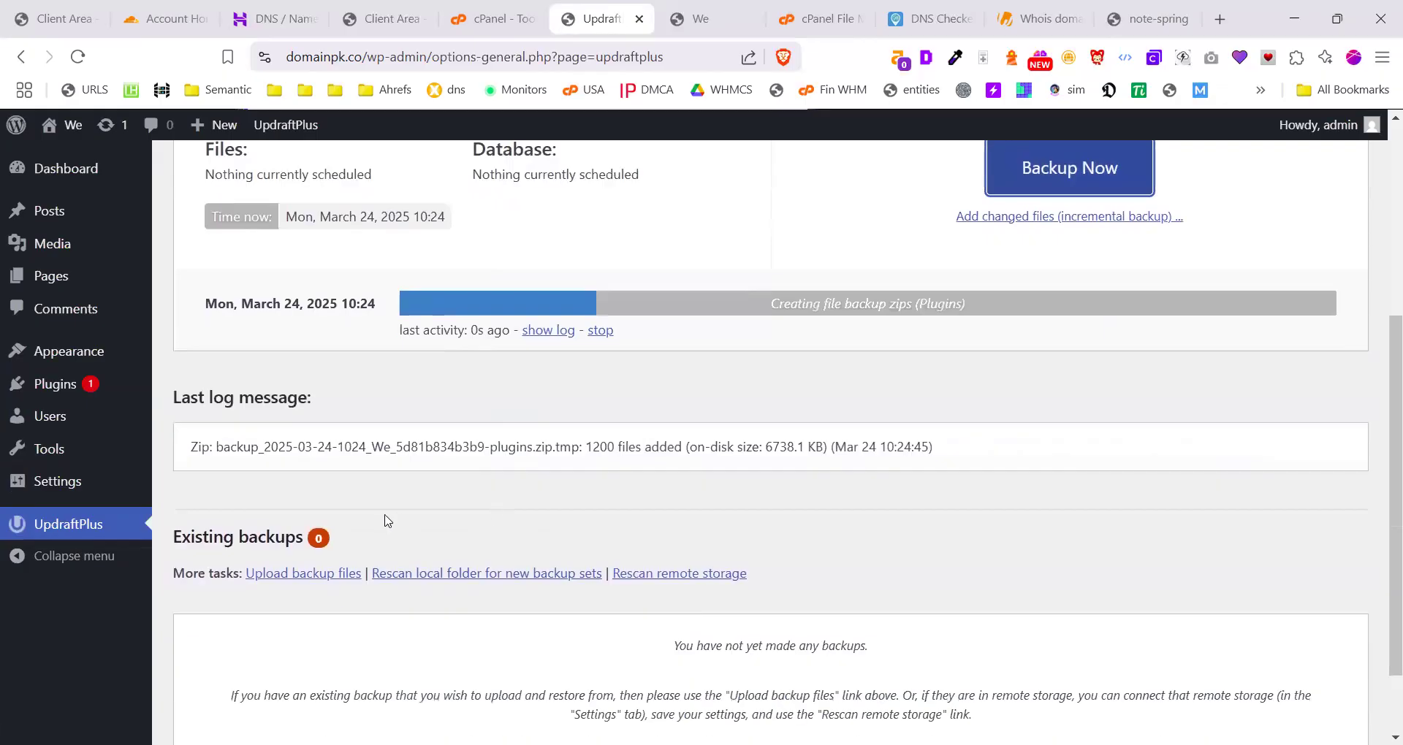
{"action": "scroll", "coordinate": [428, 369], "scroll_direction": "down", "scroll_amount": 1}
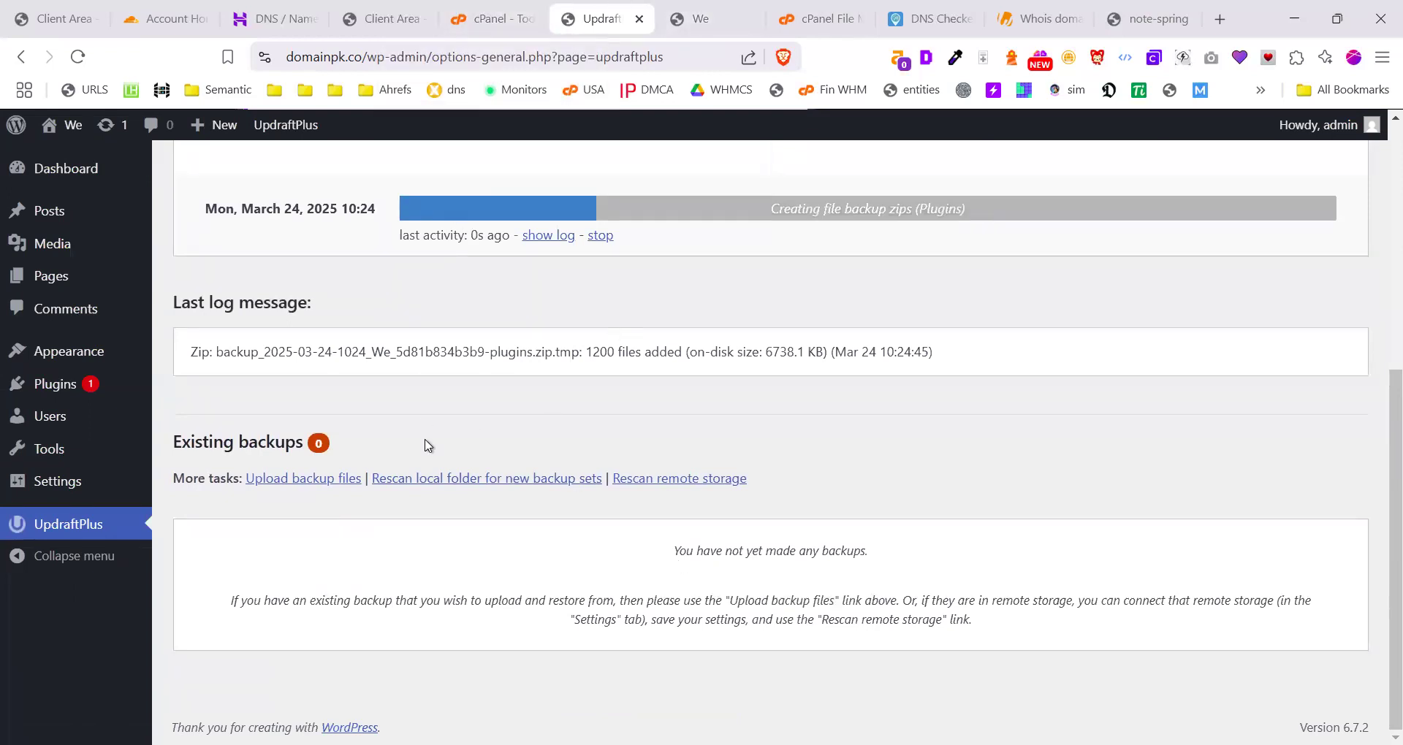
{"action": "scroll", "coordinate": [428, 446], "scroll_direction": "up", "scroll_amount": 5}
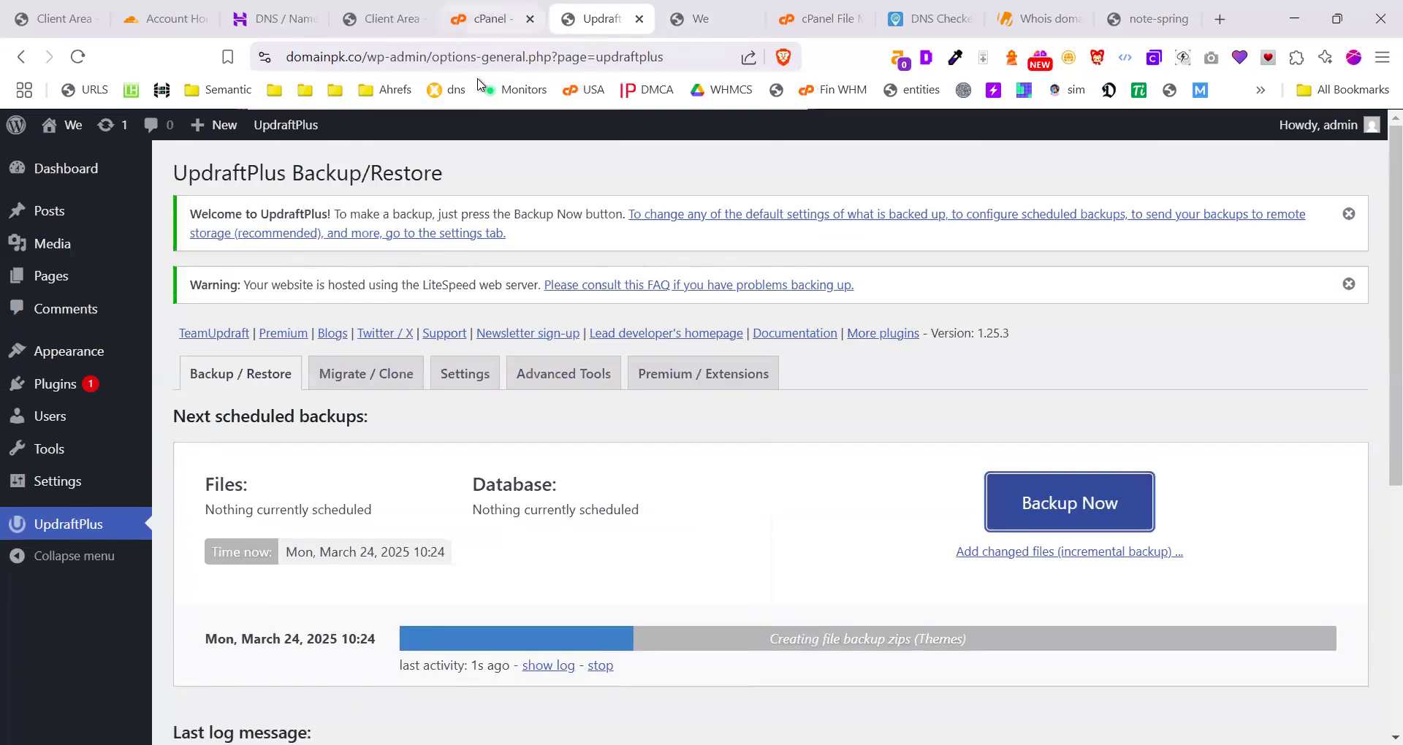
{"action": "scroll", "coordinate": [476, 162], "scroll_direction": "down", "scroll_amount": 5}
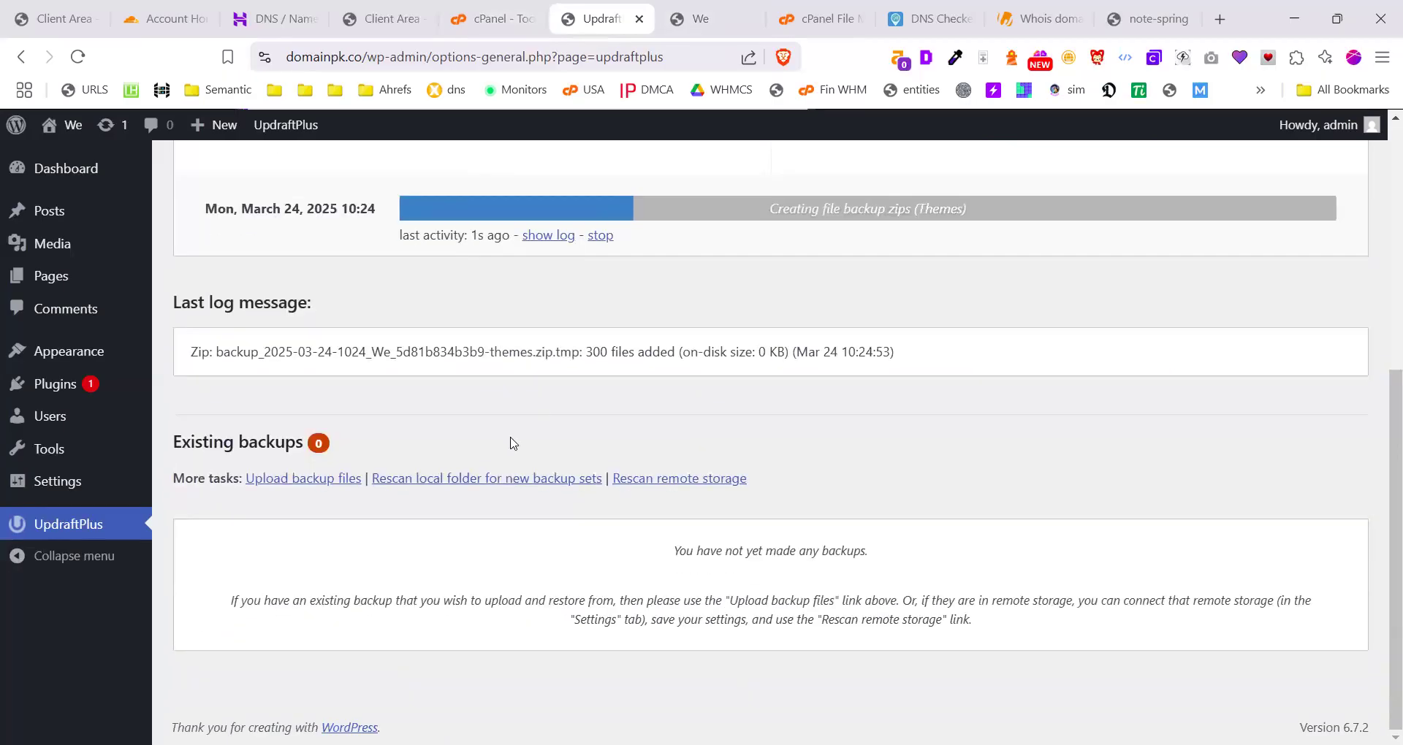
{"action": "left_click", "coordinate": [489, 9]}
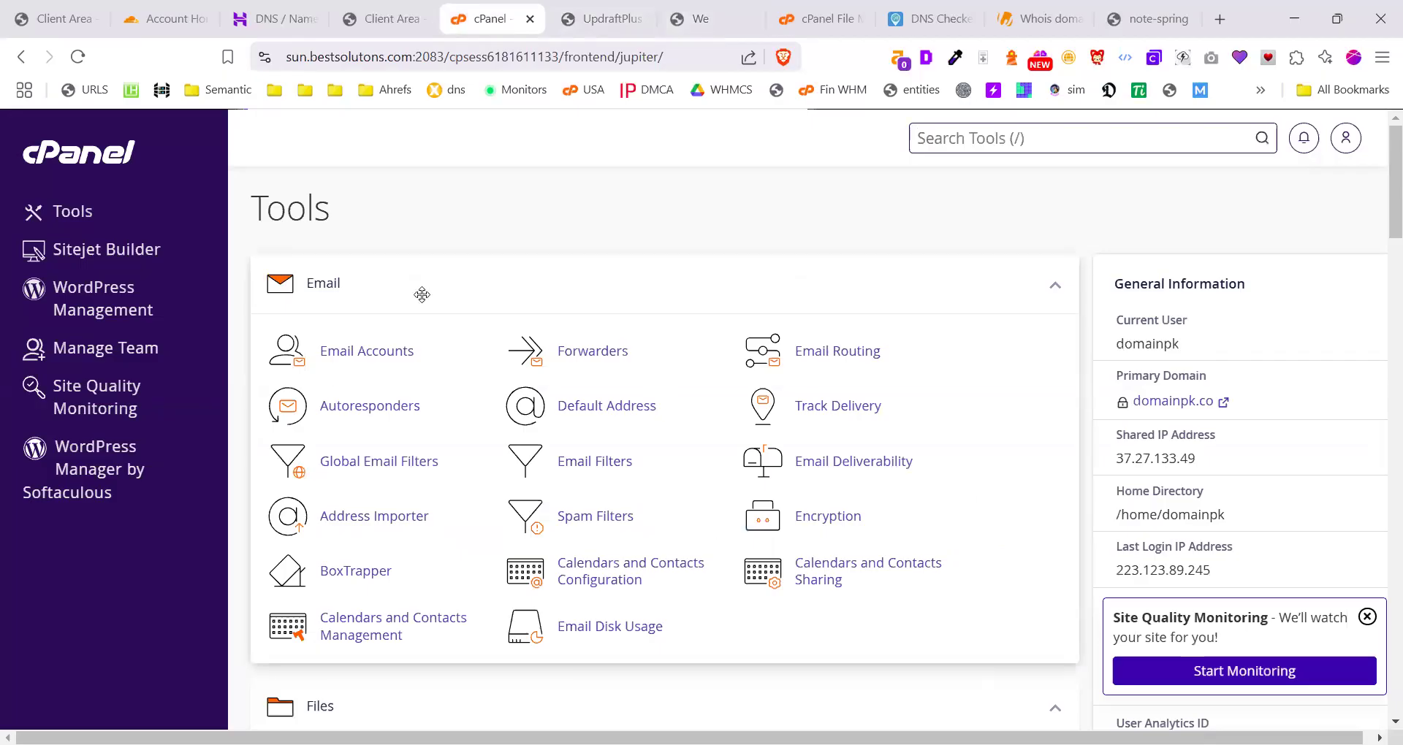
{"action": "key", "text": "ctrl+Tab"}
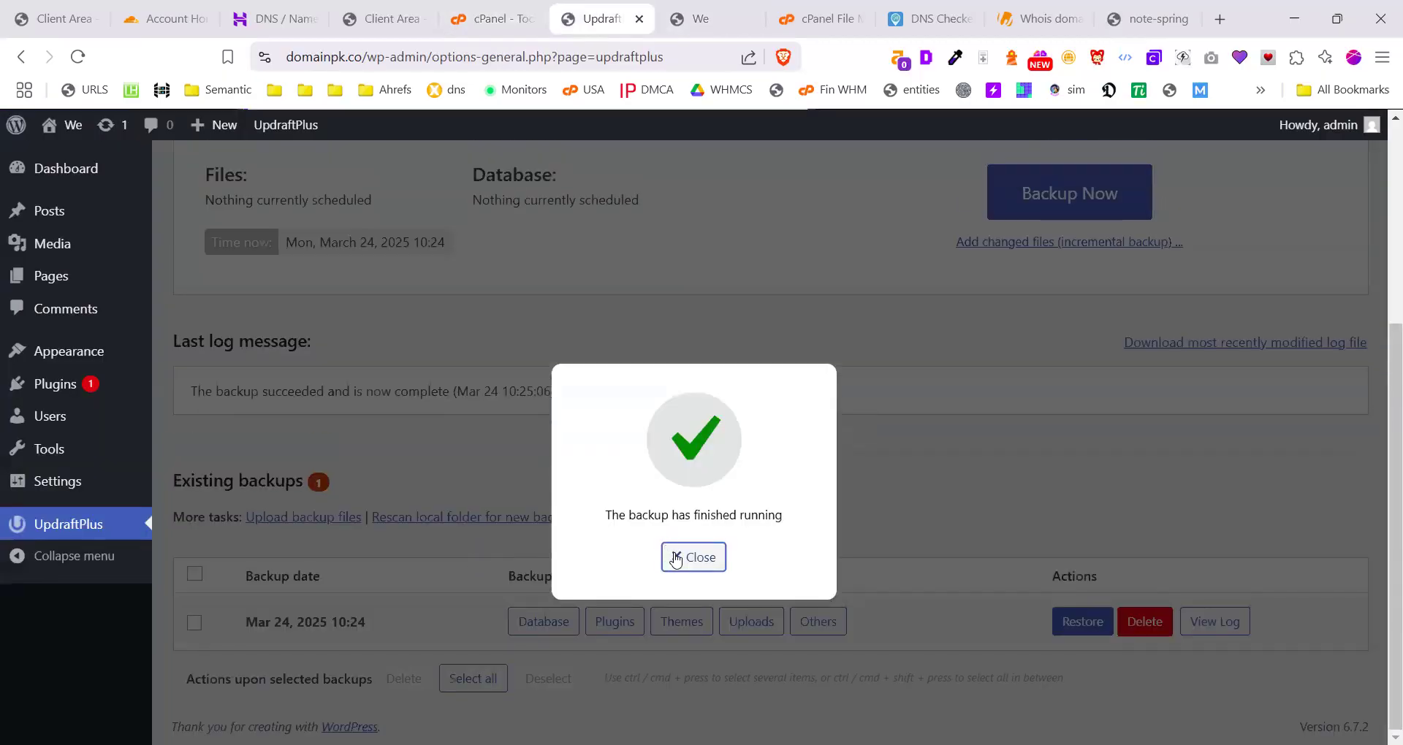
{"action": "left_click", "coordinate": [670, 558]}
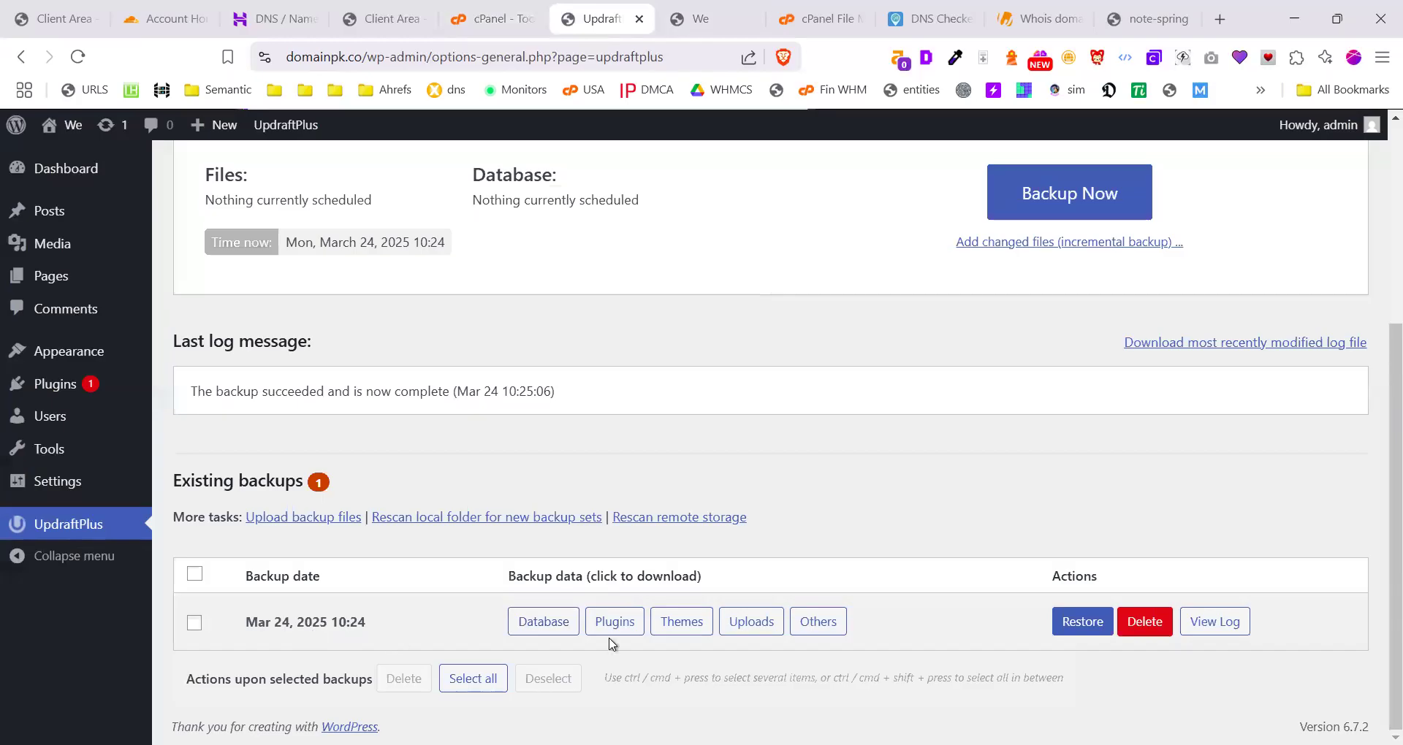
{"action": "left_click", "coordinate": [559, 621]}
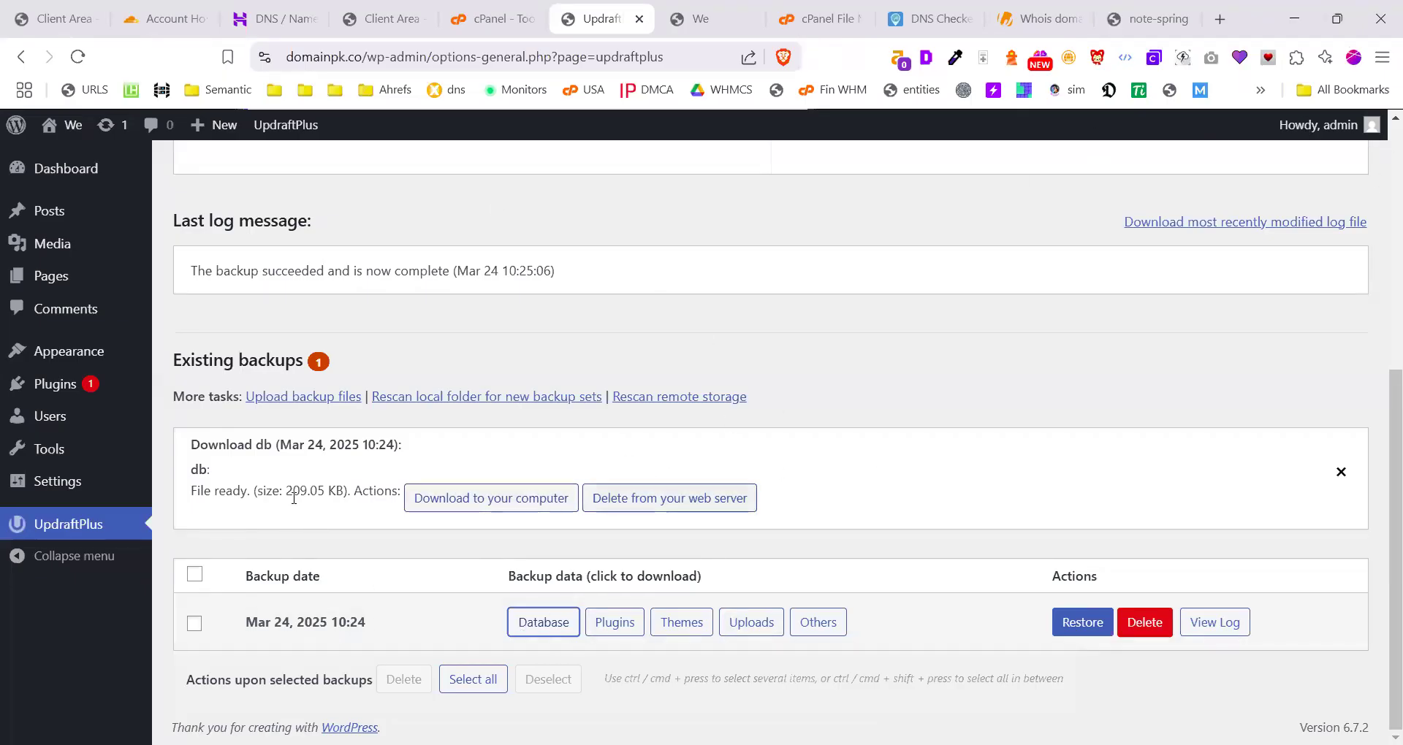
{"action": "left_click", "coordinate": [623, 633]}
{"action": "left_click", "coordinate": [682, 625]}
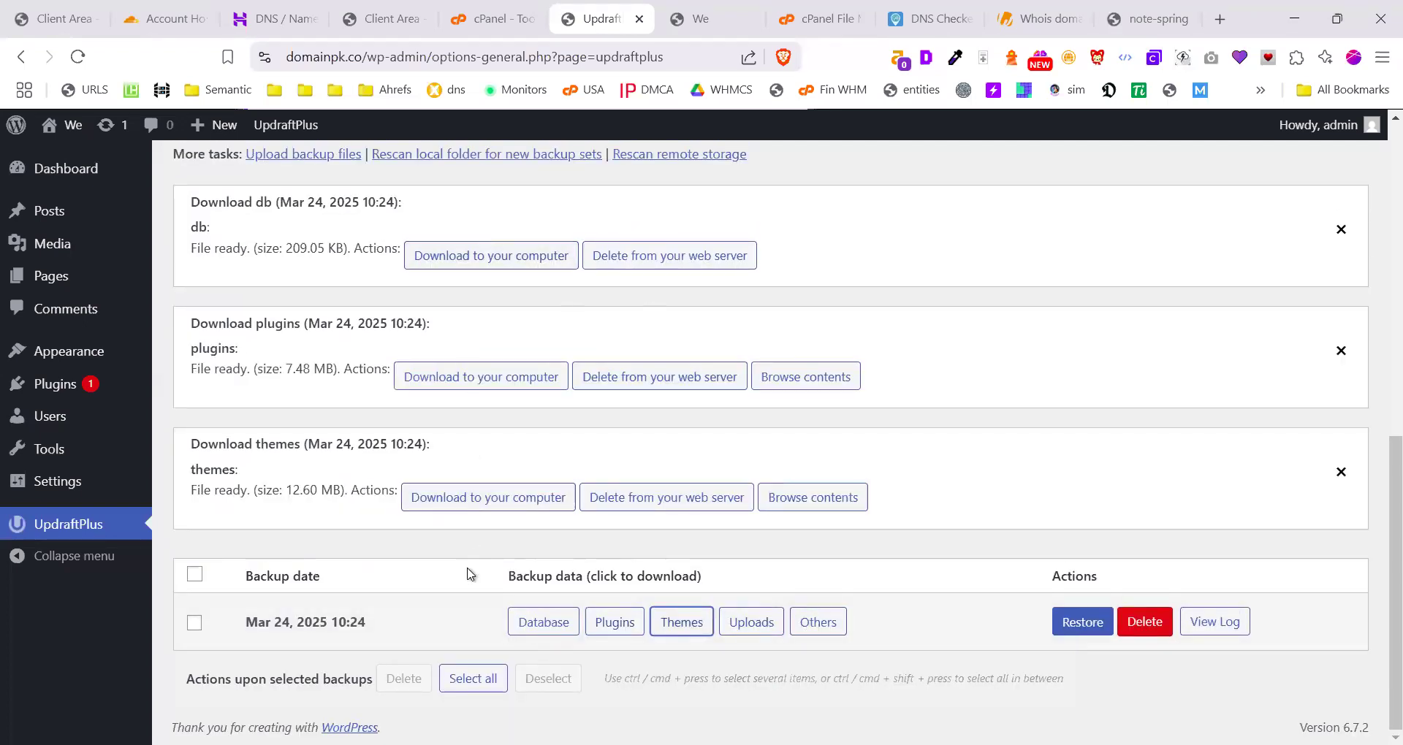
{"action": "scroll", "coordinate": [374, 404], "scroll_direction": "up", "scroll_amount": 5}
{"action": "scroll", "coordinate": [861, 235], "scroll_direction": "up", "scroll_amount": 3}
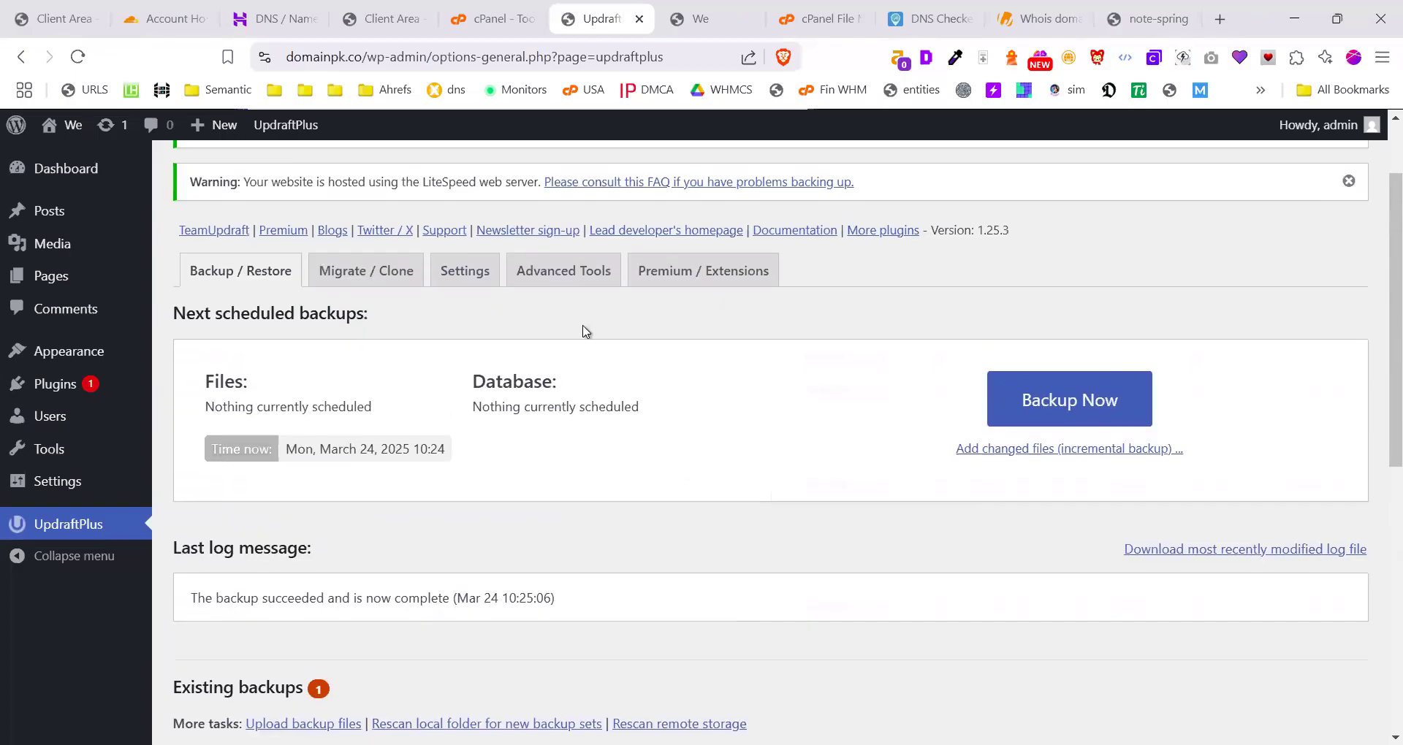
{"action": "scroll", "coordinate": [586, 169], "scroll_direction": "up", "scroll_amount": 2}
{"action": "left_click", "coordinate": [483, 10]}
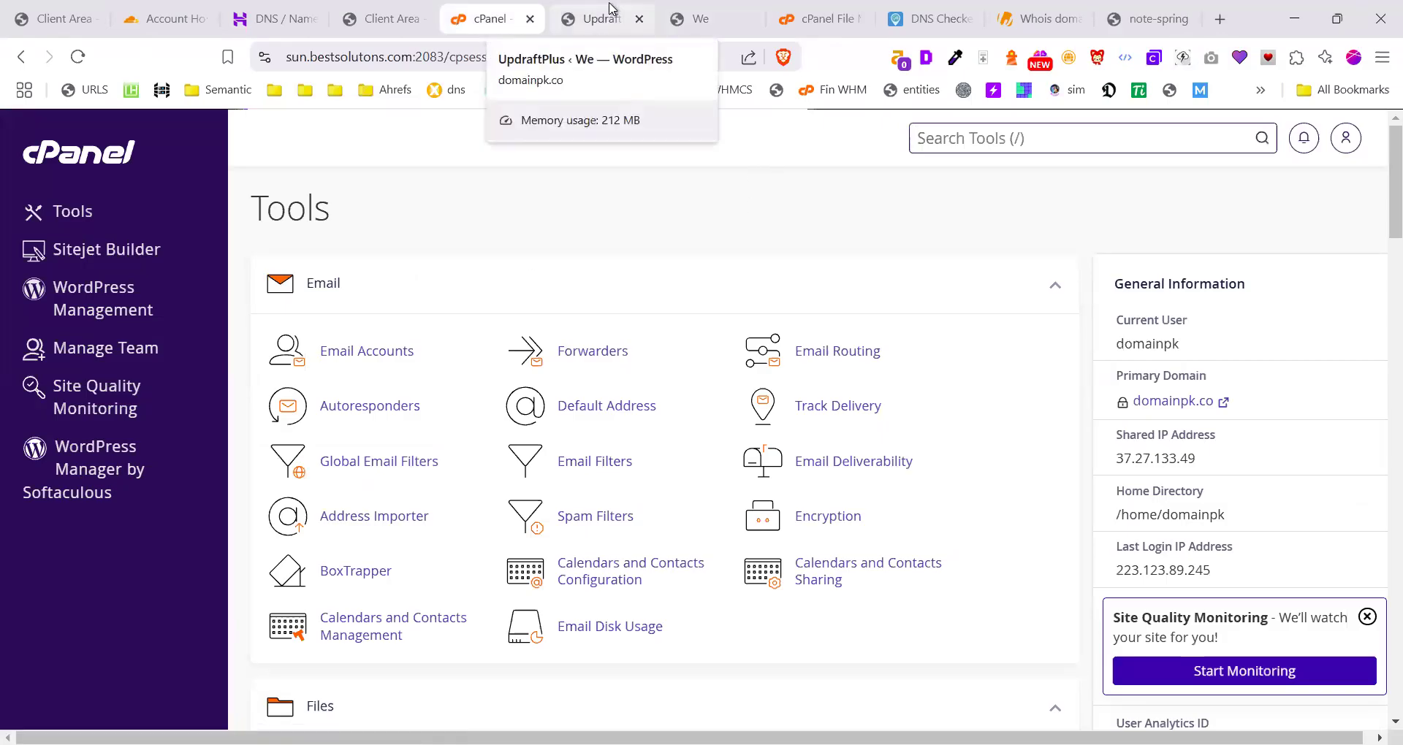
{"action": "left_click", "coordinate": [611, 9]}
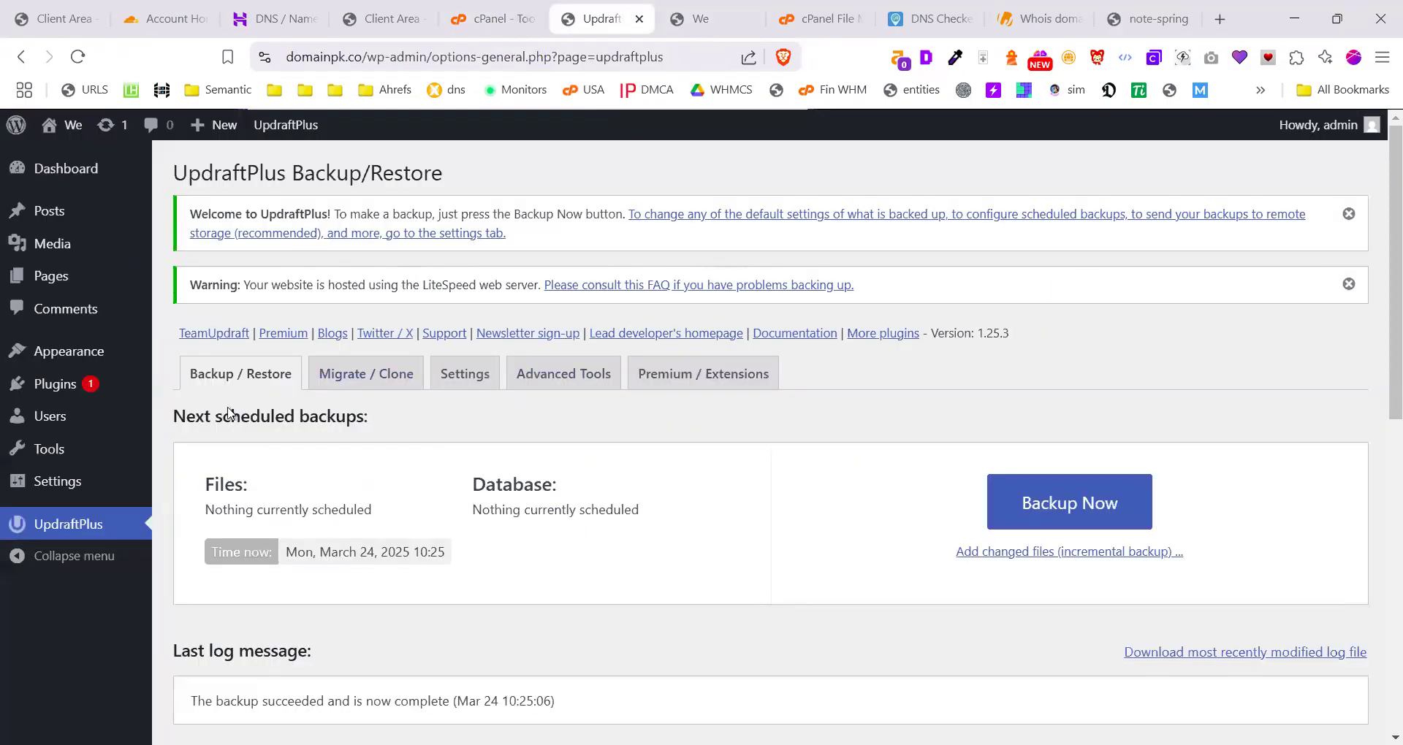
{"action": "scroll", "coordinate": [188, 416], "scroll_direction": "down", "scroll_amount": 3}
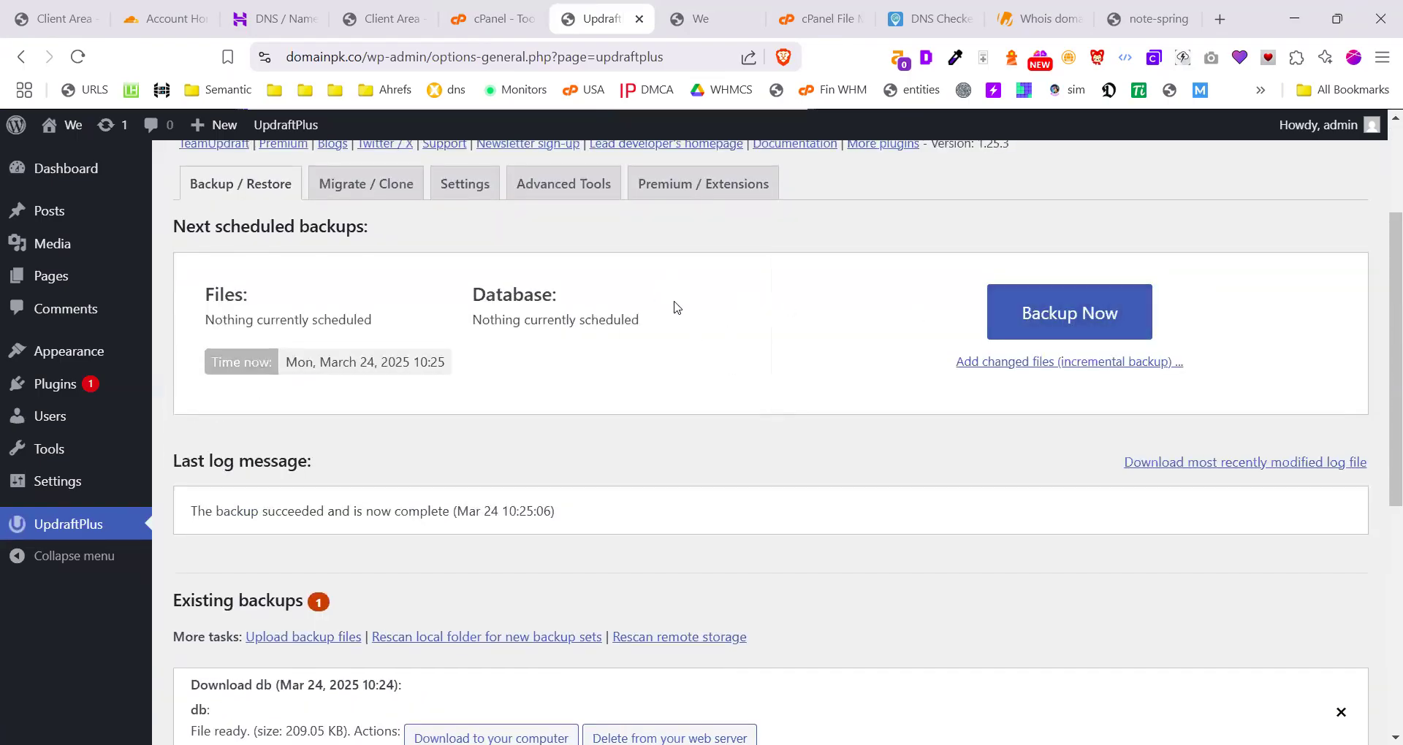
{"action": "scroll", "coordinate": [876, 329], "scroll_direction": "down", "scroll_amount": 1}
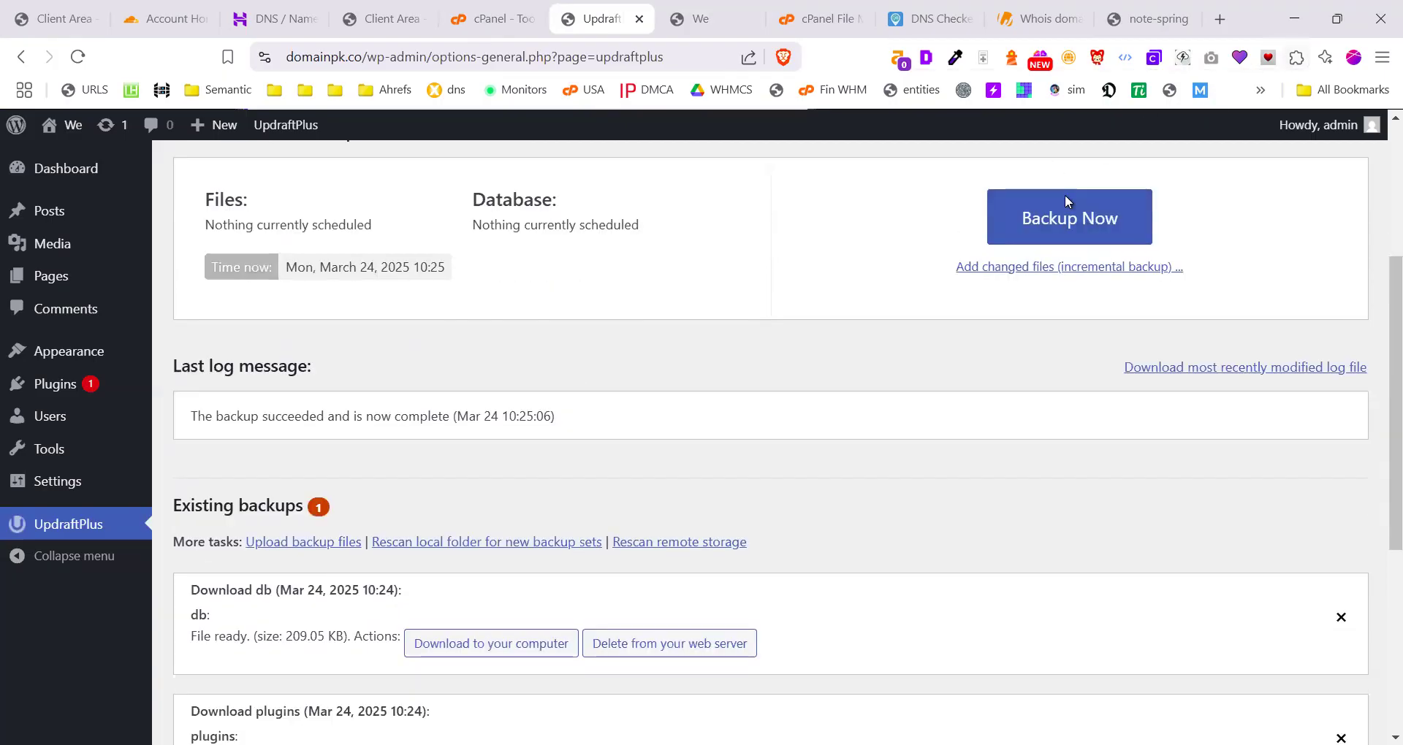
{"action": "scroll", "coordinate": [480, 350], "scroll_direction": "down", "scroll_amount": 2}
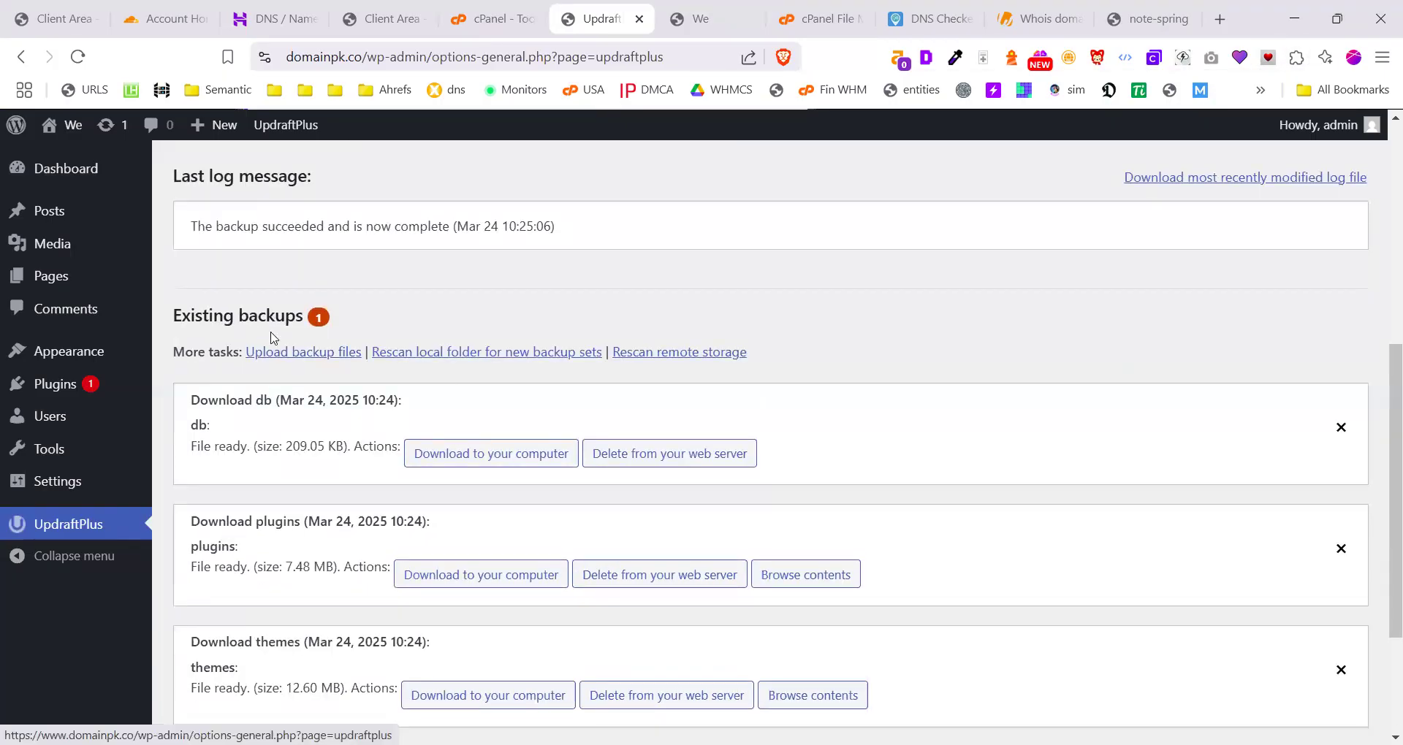
Step: Open 'Upload backup files' under More tasks and scroll to the Mar 24, 2025 backup
{"action": "mouse_move", "coordinate": [209, 351]}
{"action": "left_mouse_down"}
{"action": "mouse_move", "coordinate": [256, 351]}
{"action": "mouse_move", "coordinate": [232, 352]}
{"action": "left_mouse_up"}
{"action": "left_click", "coordinate": [328, 352]}
{"action": "scroll", "coordinate": [705, 475], "scroll_direction": "down", "scroll_amount": 1}
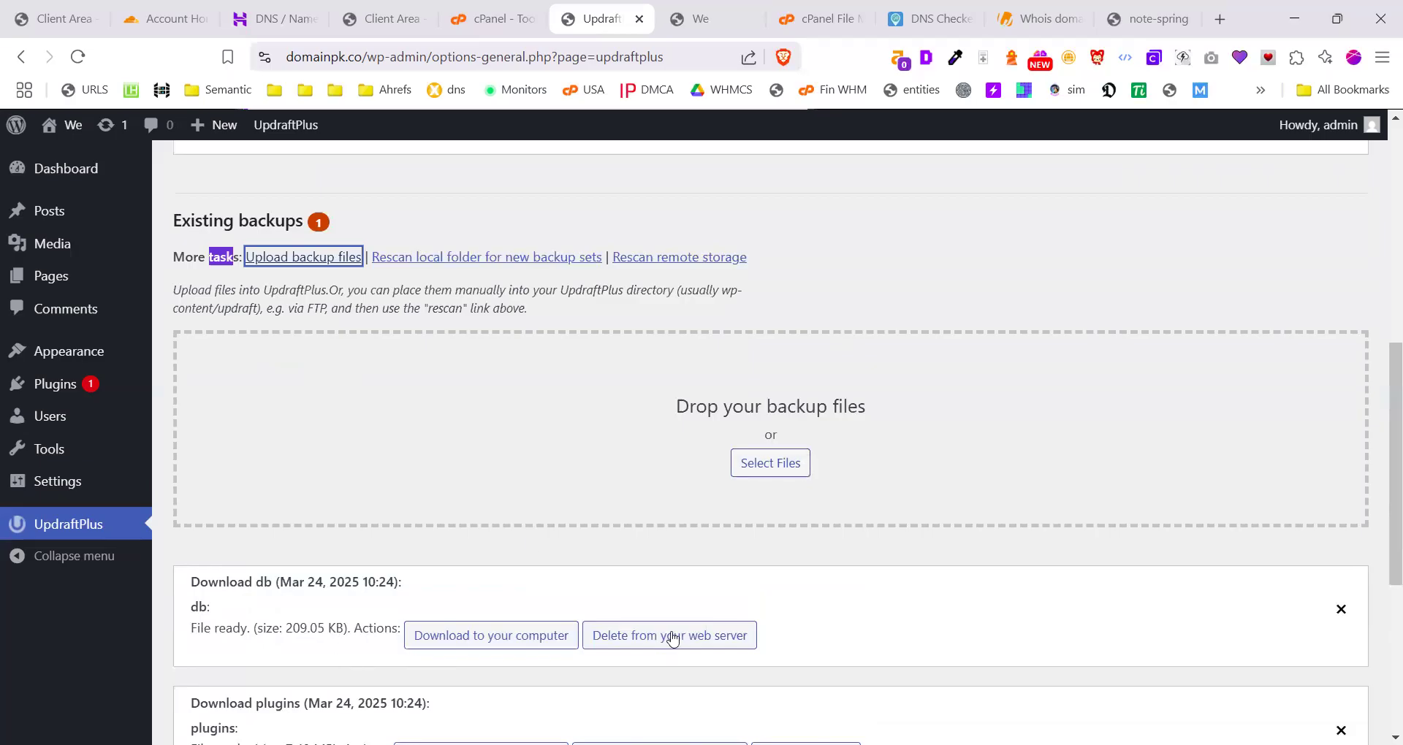
{"action": "scroll", "coordinate": [667, 639], "scroll_direction": "down", "scroll_amount": 4}
{"action": "scroll", "coordinate": [509, 475], "scroll_direction": "up", "scroll_amount": 4}
{"action": "scroll", "coordinate": [448, 470], "scroll_direction": "down", "scroll_amount": 4}
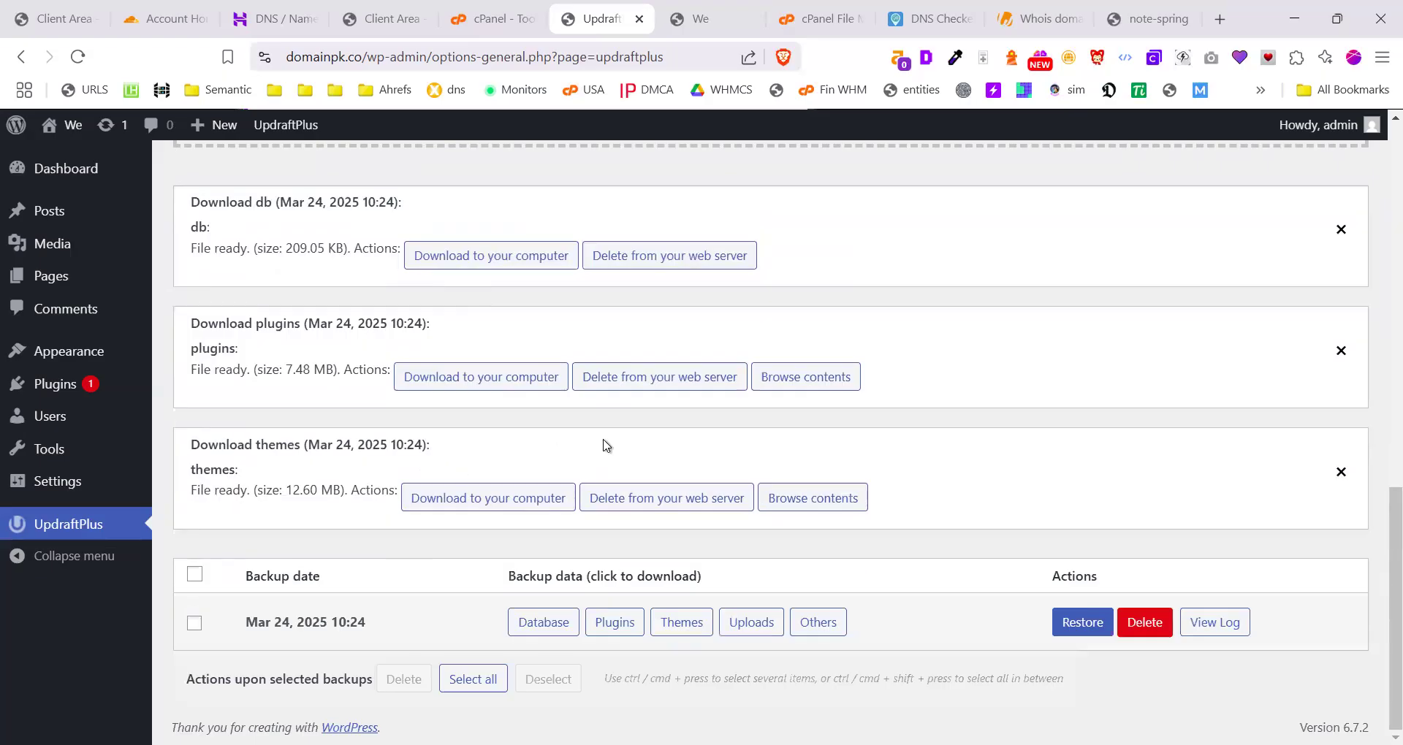
Step: Begin restoring the Mar 24 backup with plugins, themes, uploads, others and database, then cancel
{"action": "left_click", "coordinate": [1083, 626]}
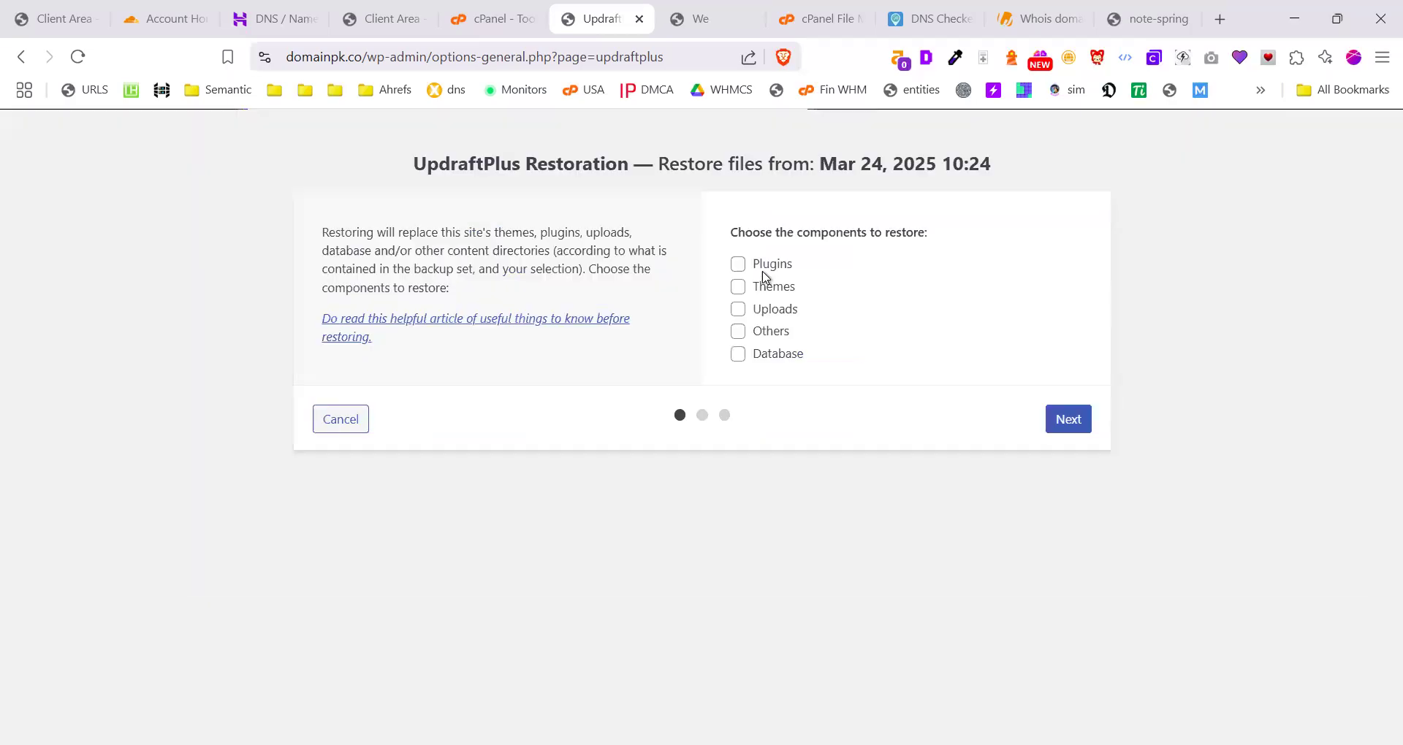
{"action": "left_click", "coordinate": [738, 264]}
{"action": "left_click", "coordinate": [738, 309]}
{"action": "left_click", "coordinate": [738, 287]}
{"action": "left_click", "coordinate": [738, 331]}
{"action": "left_click", "coordinate": [737, 355]}
{"action": "left_click", "coordinate": [1065, 429]}
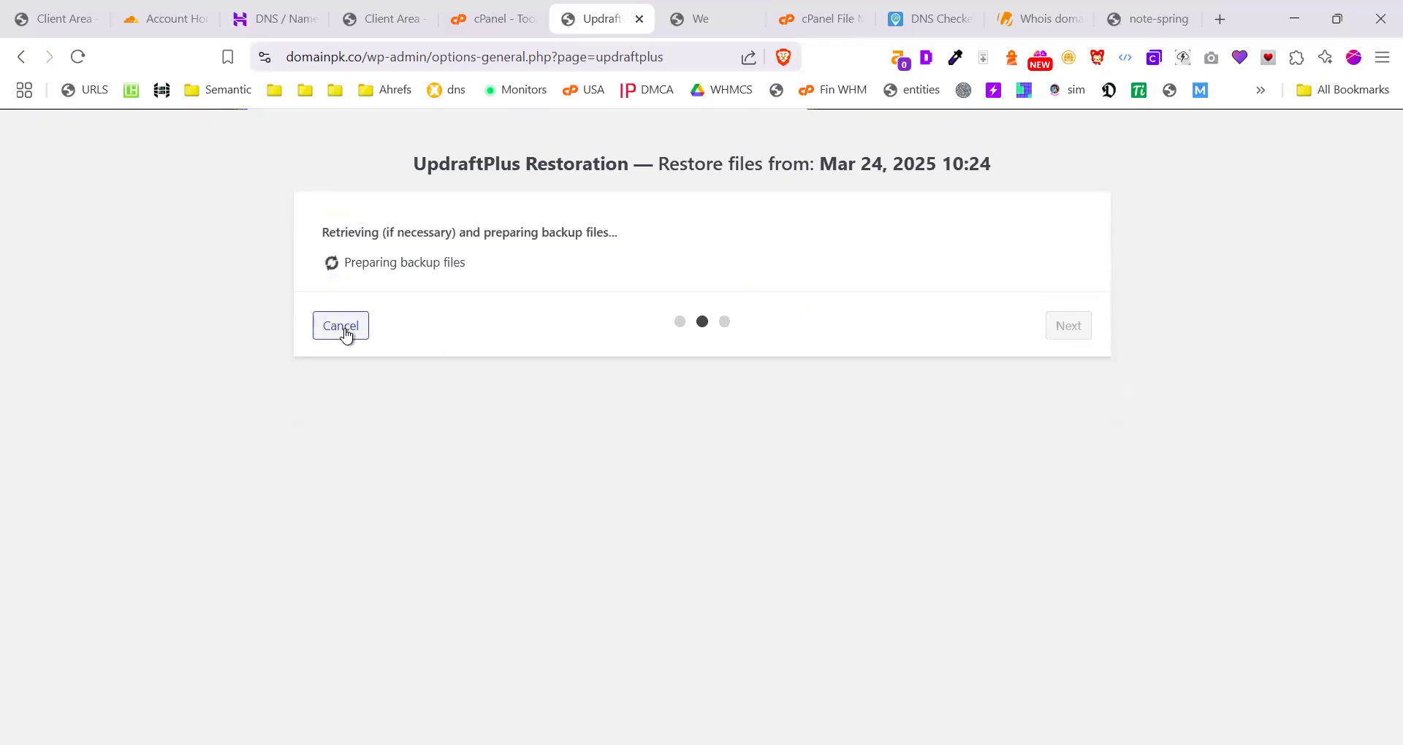
{"action": "left_click", "coordinate": [326, 421]}
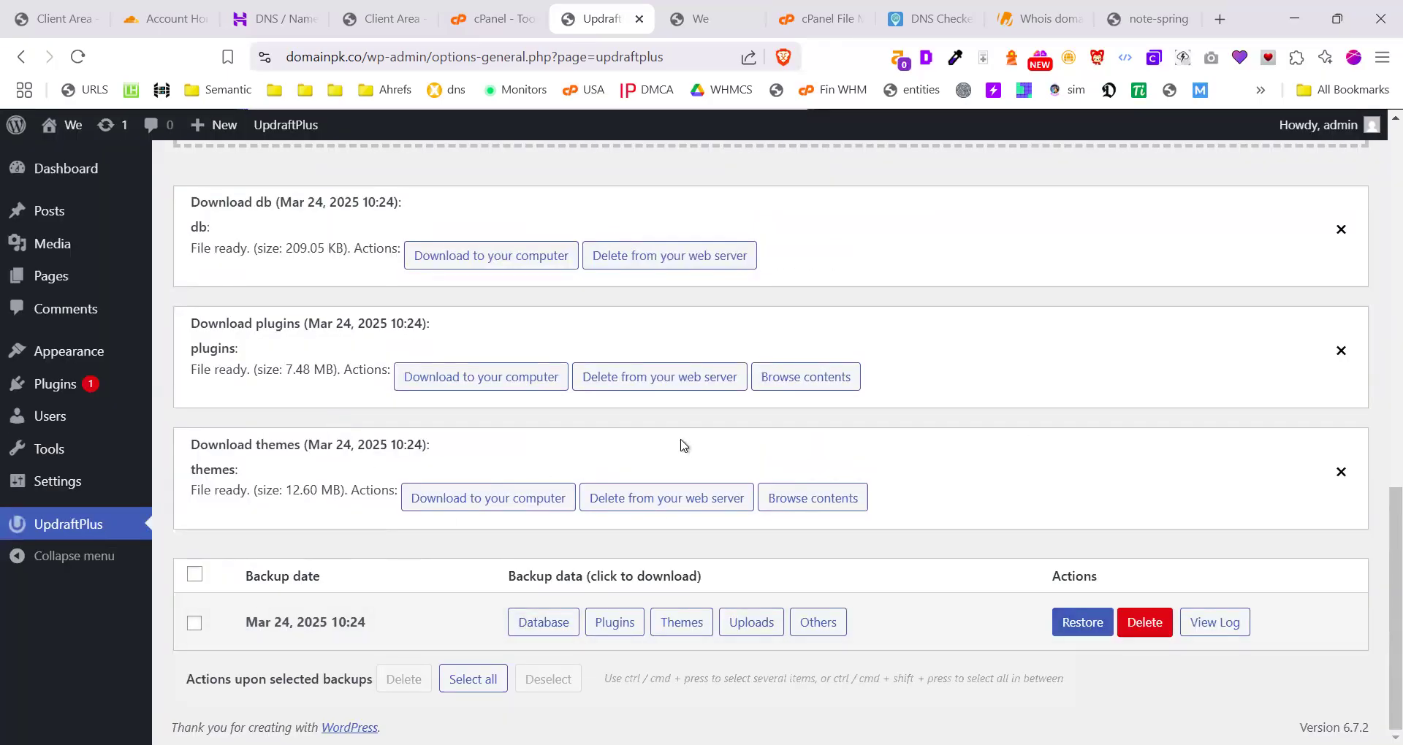
Step: Switch to the cPanel Tools tab with Ctrl+Shift+Tab
{"action": "scroll", "coordinate": [684, 445], "scroll_direction": "up", "scroll_amount": 15}
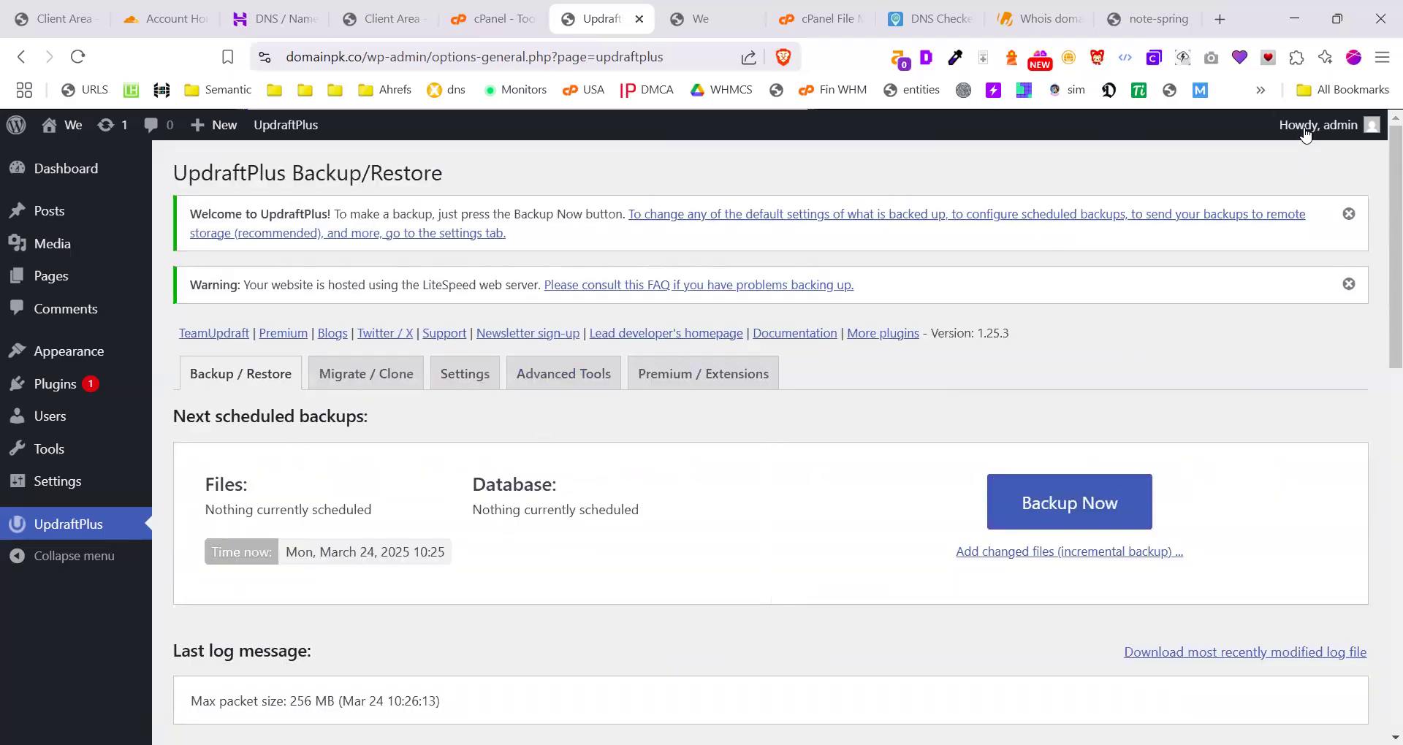
{"action": "mouse_move", "coordinate": [1312, 130]}
{"action": "key", "text": "ctrl+shift+Tab"}
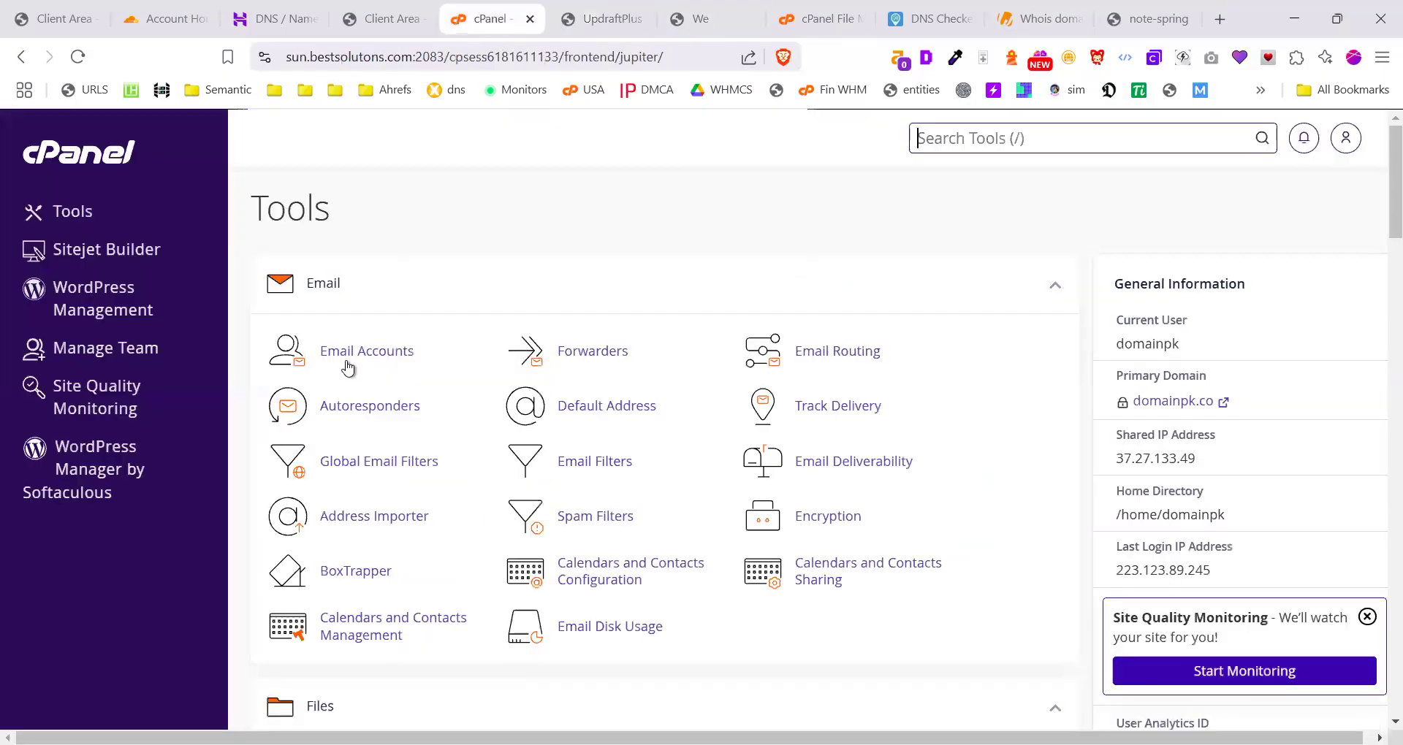
Step: Open File Manager from the Files section of cPanel Tools
{"action": "scroll", "coordinate": [501, 395], "scroll_direction": "down", "scroll_amount": 8}
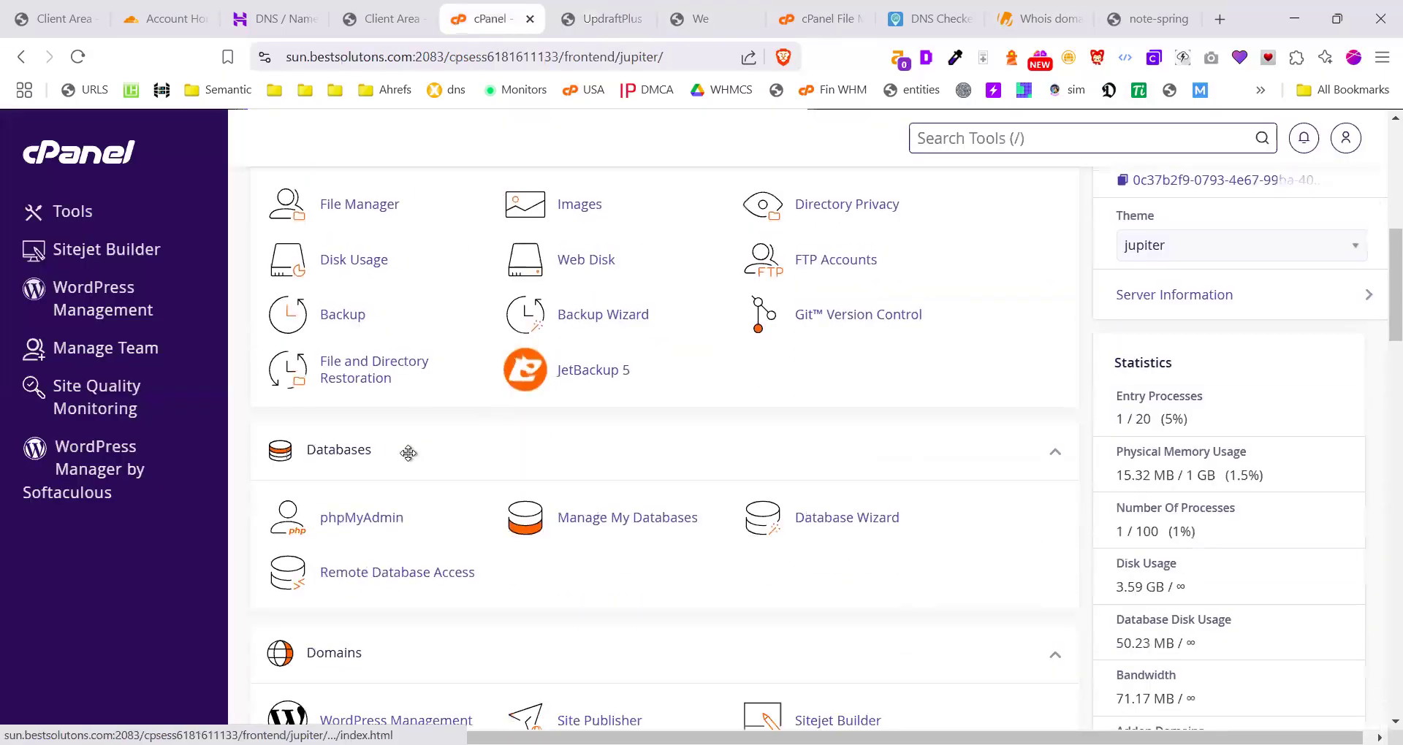
{"action": "scroll", "coordinate": [504, 439], "scroll_direction": "down", "scroll_amount": 1}
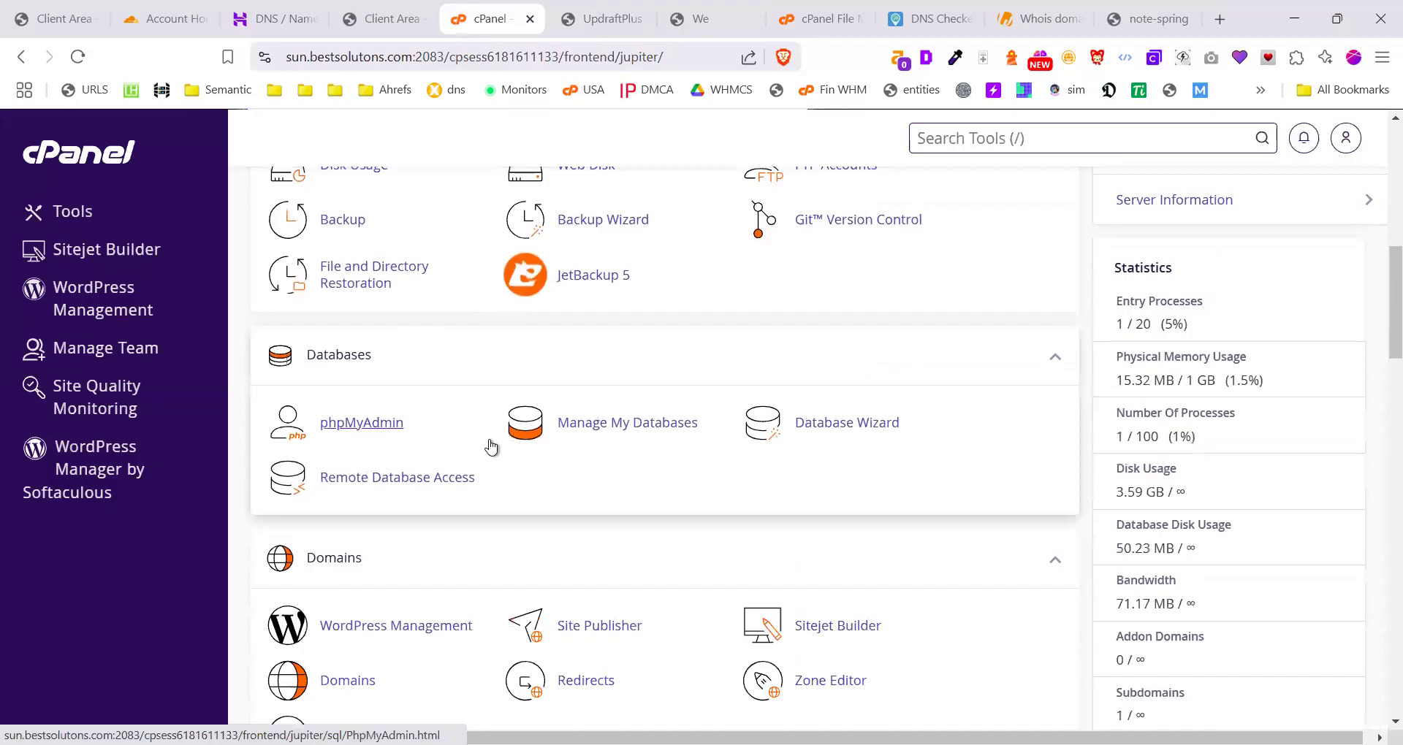
{"action": "scroll", "coordinate": [439, 410], "scroll_direction": "up", "scroll_amount": 3}
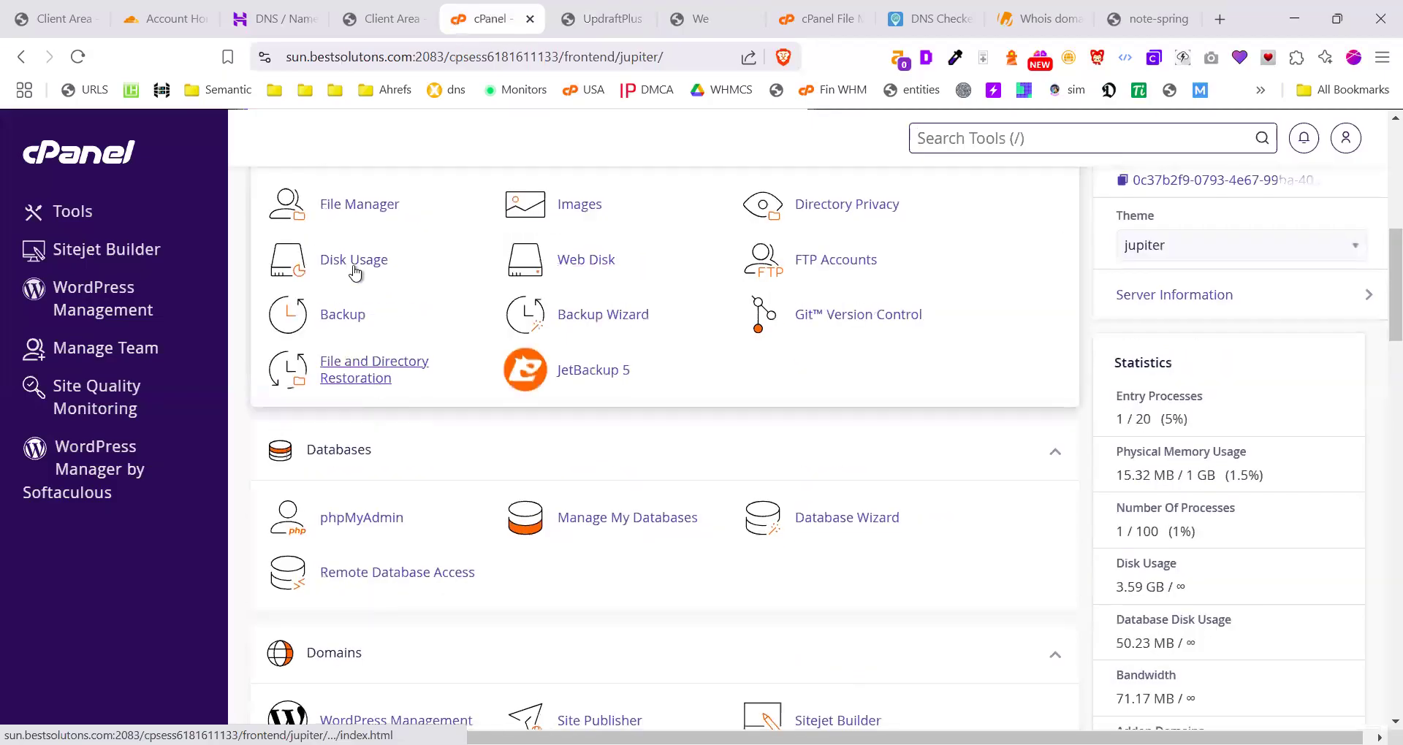
{"action": "left_click", "coordinate": [353, 209]}
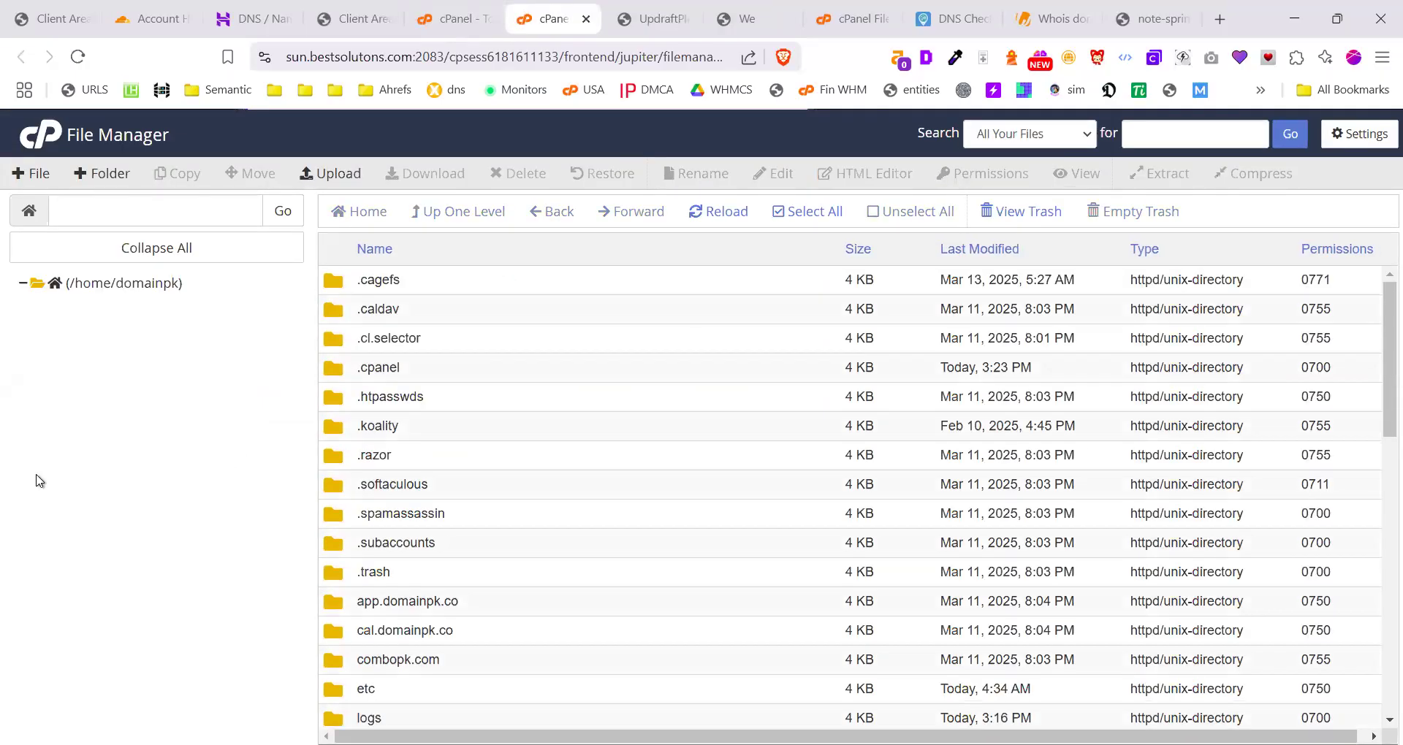
Step: Open the public_html folder in File Manager
{"action": "scroll", "coordinate": [148, 525], "scroll_direction": "down", "scroll_amount": 2}
{"action": "scroll", "coordinate": [463, 539], "scroll_direction": "down", "scroll_amount": 8}
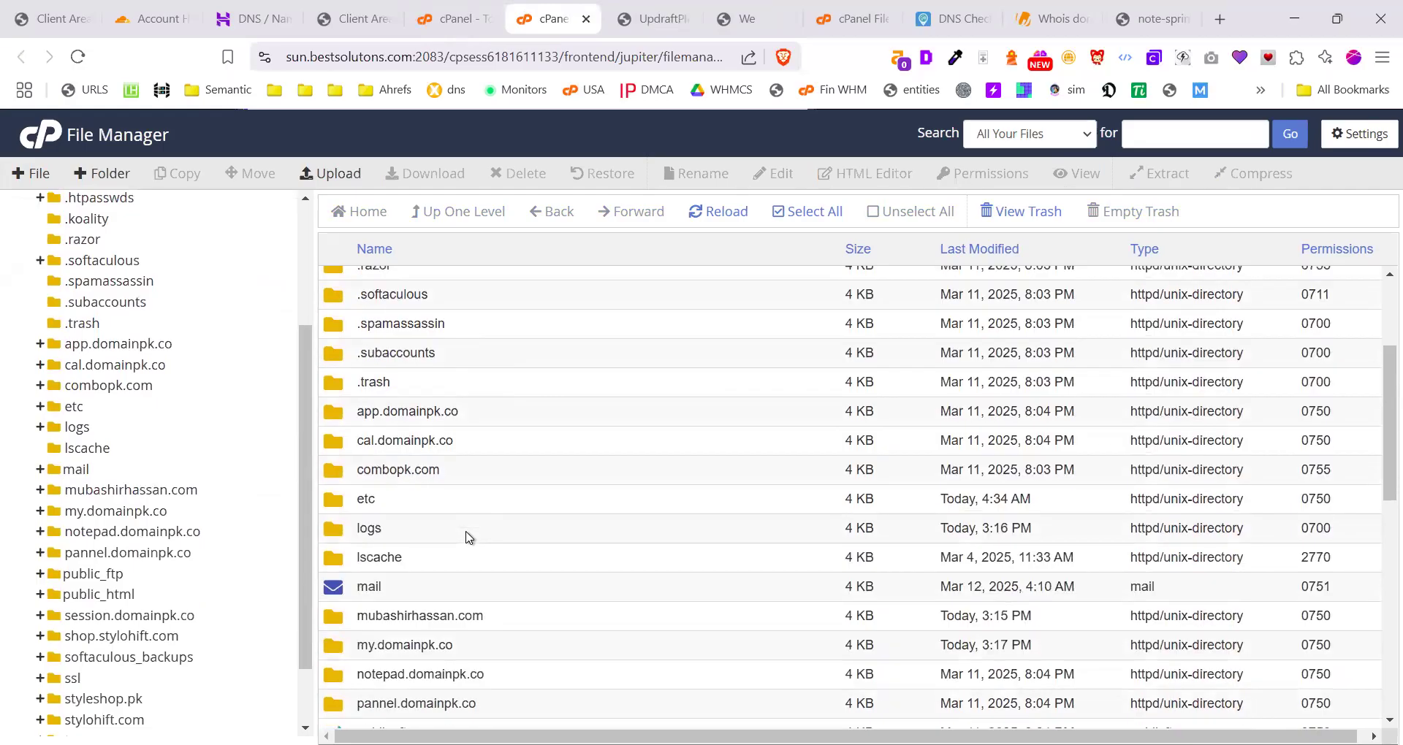
{"action": "left_click", "coordinate": [336, 387]}
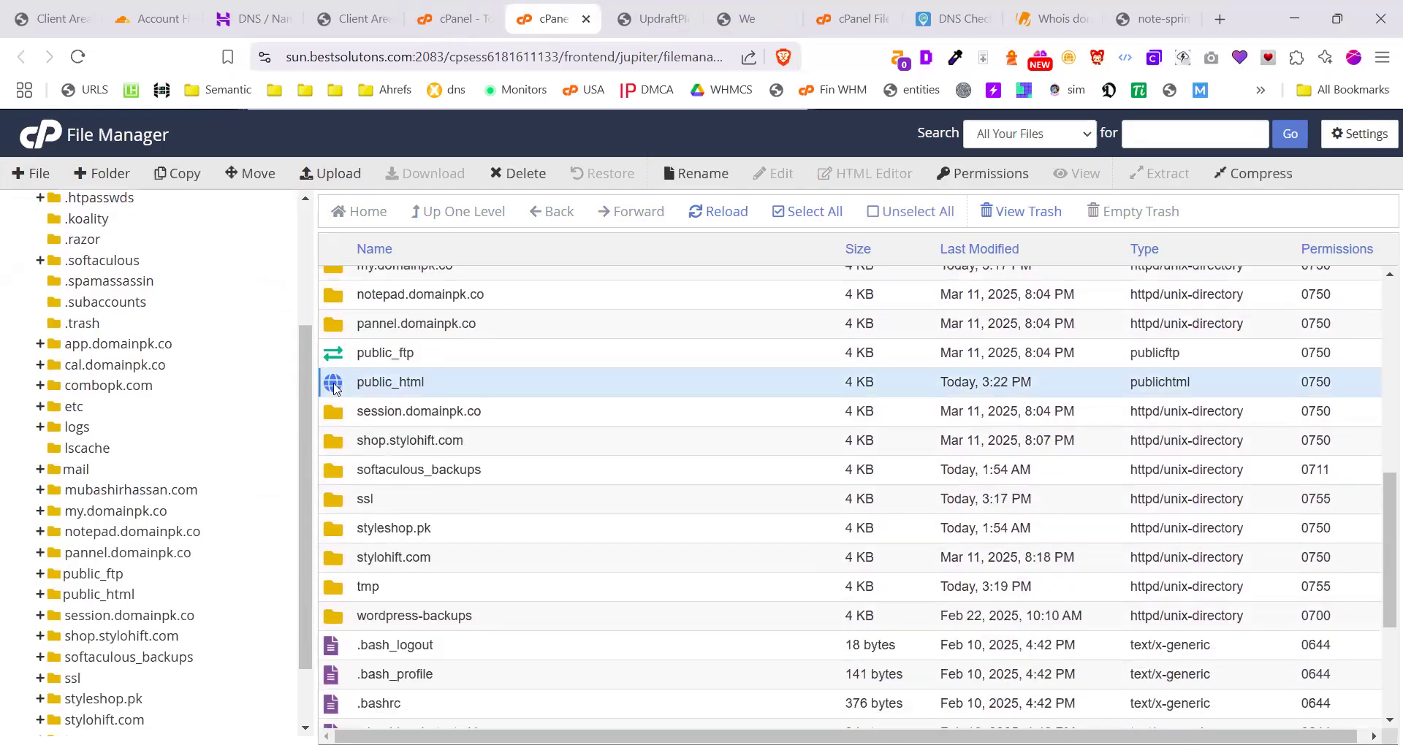
{"action": "double_click", "coordinate": [598, 390]}
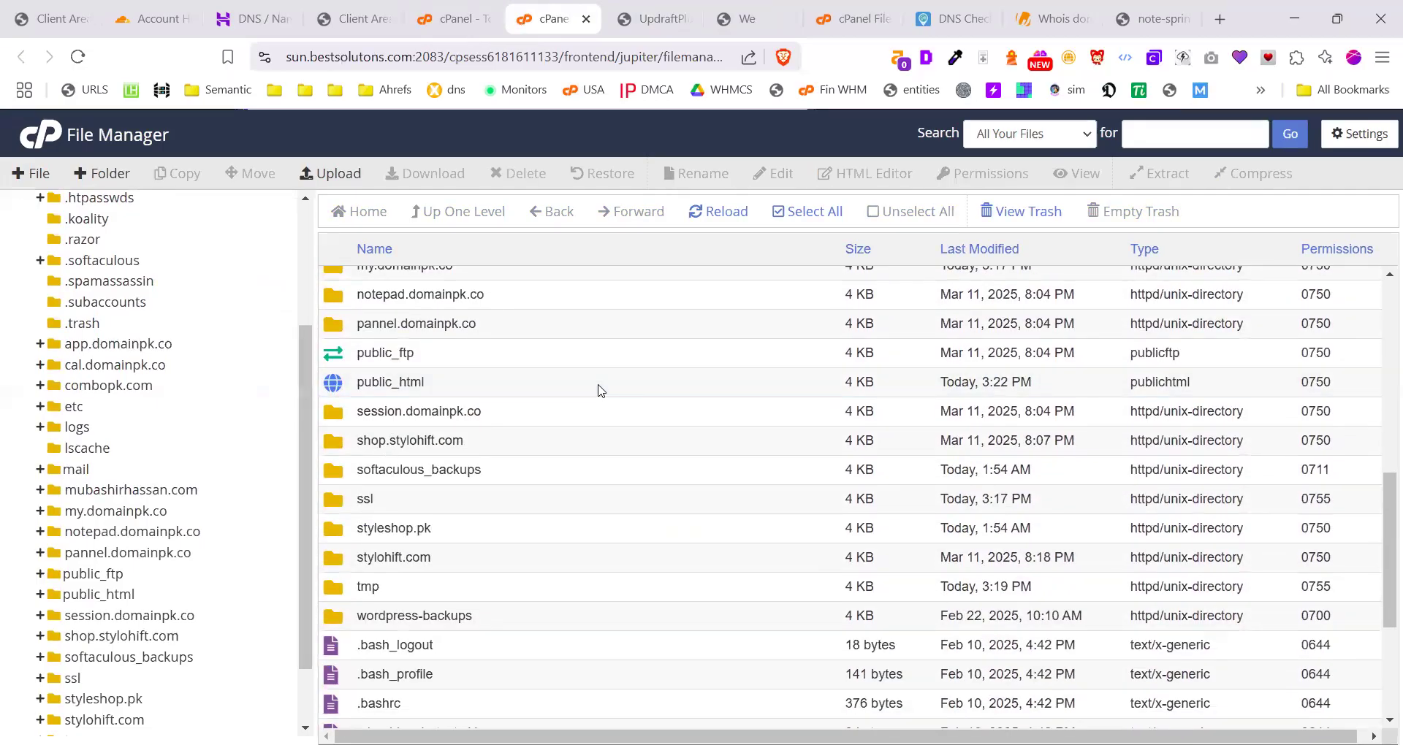
{"action": "scroll", "coordinate": [441, 554], "scroll_direction": "down", "scroll_amount": 2}
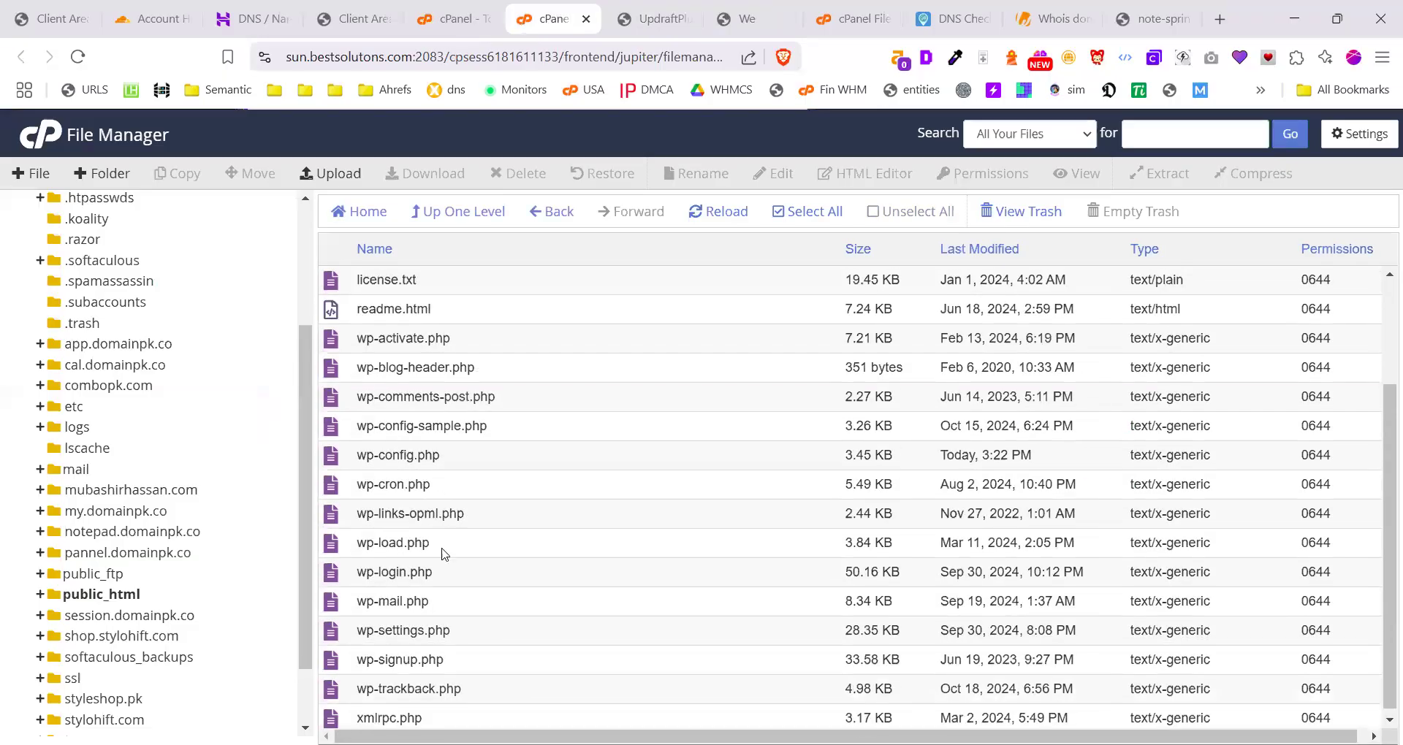
{"action": "scroll", "coordinate": [446, 559], "scroll_direction": "up", "scroll_amount": 2}
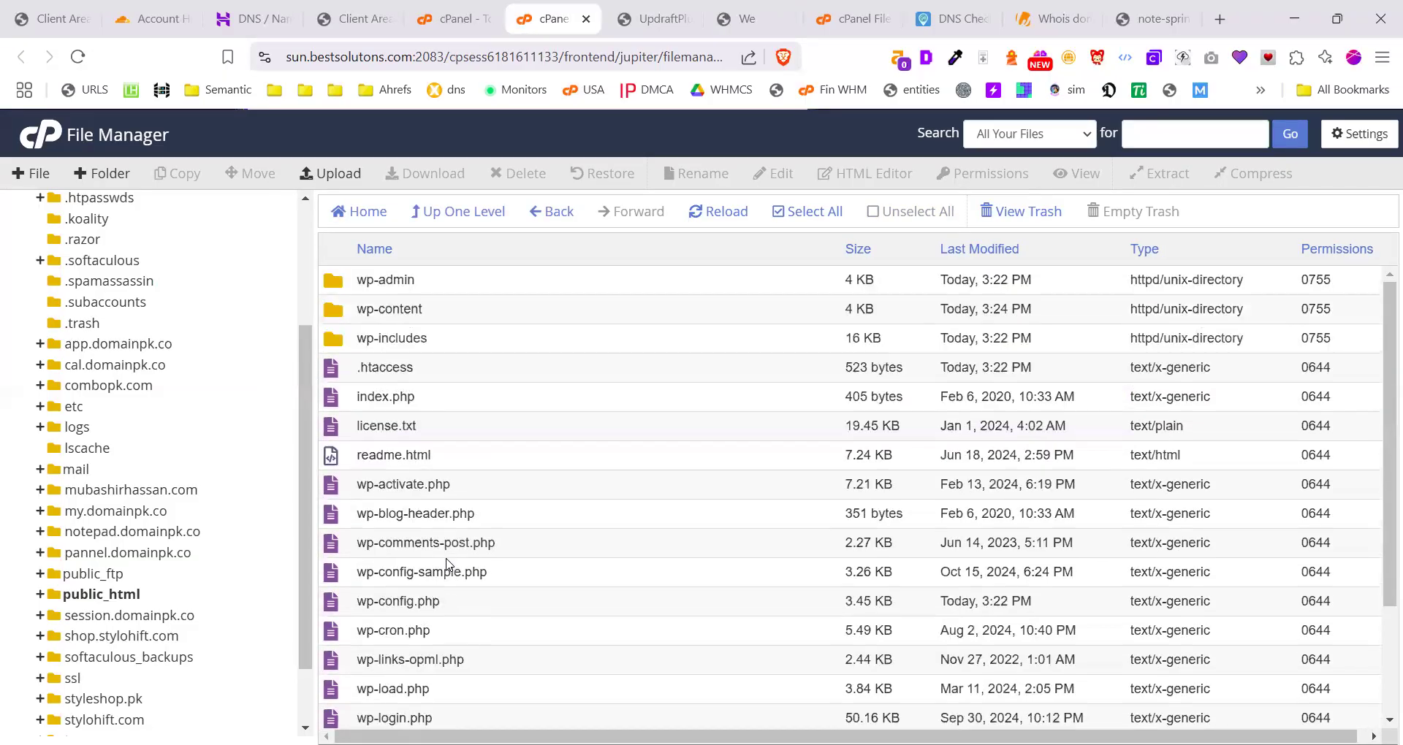
Step: Select all public_html contents, choose Zip compression, then cancel and clear the selection
{"action": "left_click", "coordinate": [789, 215]}
{"action": "right_click", "coordinate": [568, 418]}
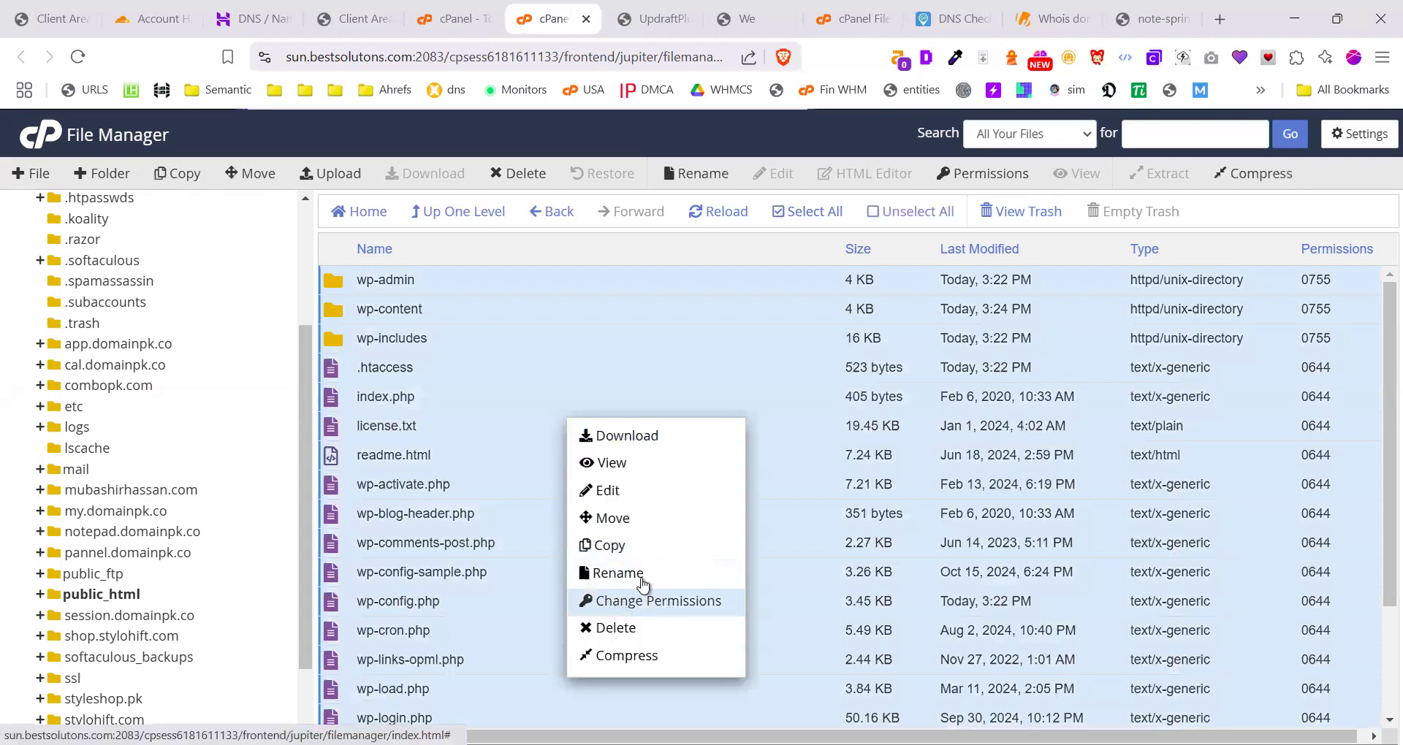
{"action": "left_click", "coordinate": [627, 657]}
{"action": "left_click", "coordinate": [526, 348]}
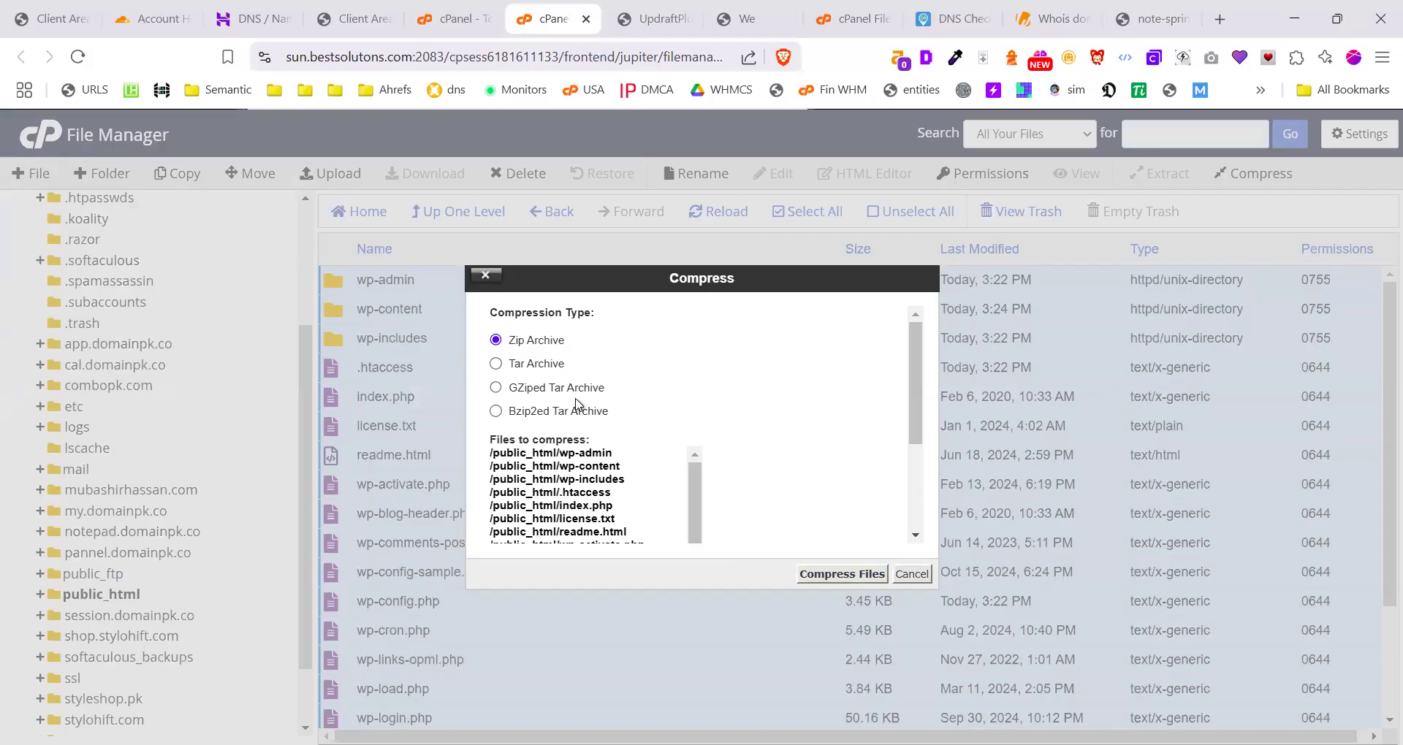
{"action": "left_click", "coordinate": [912, 573]}
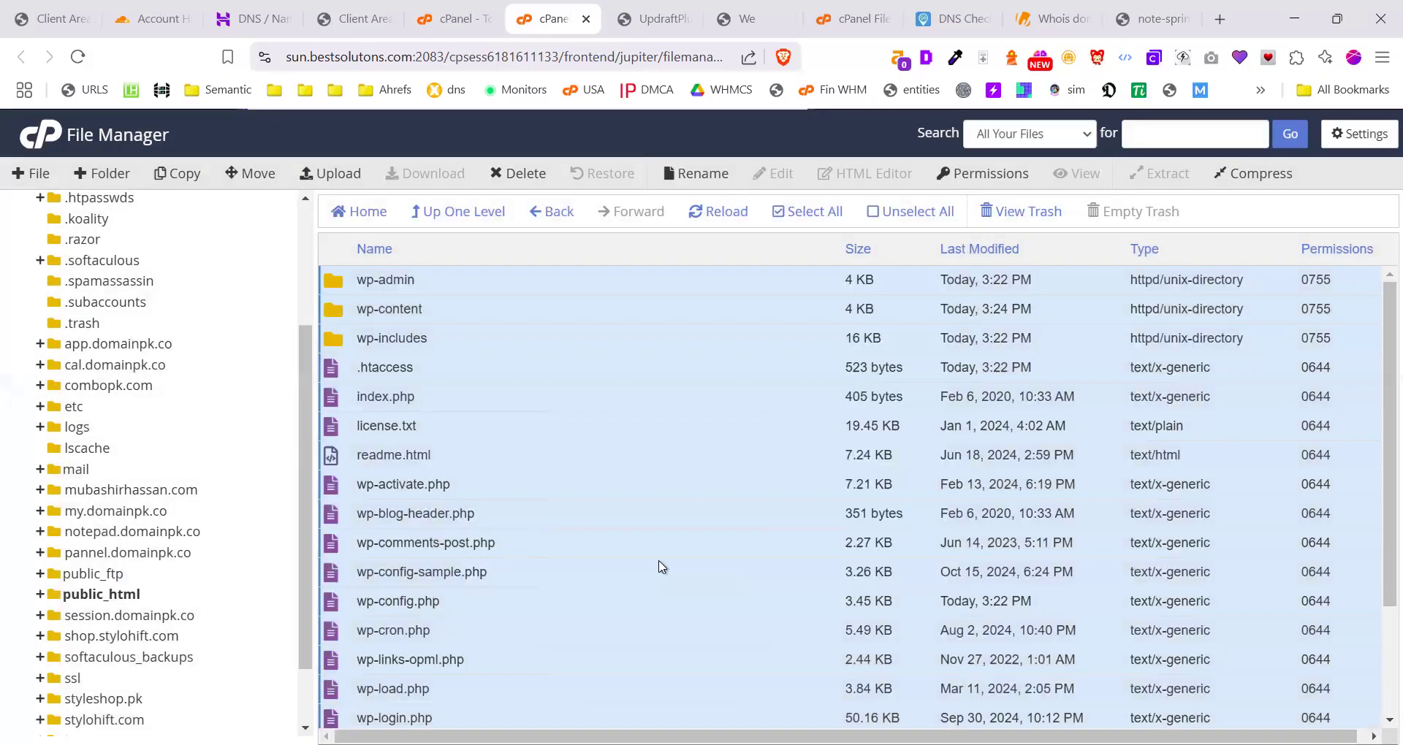
{"action": "left_click", "coordinate": [565, 428]}
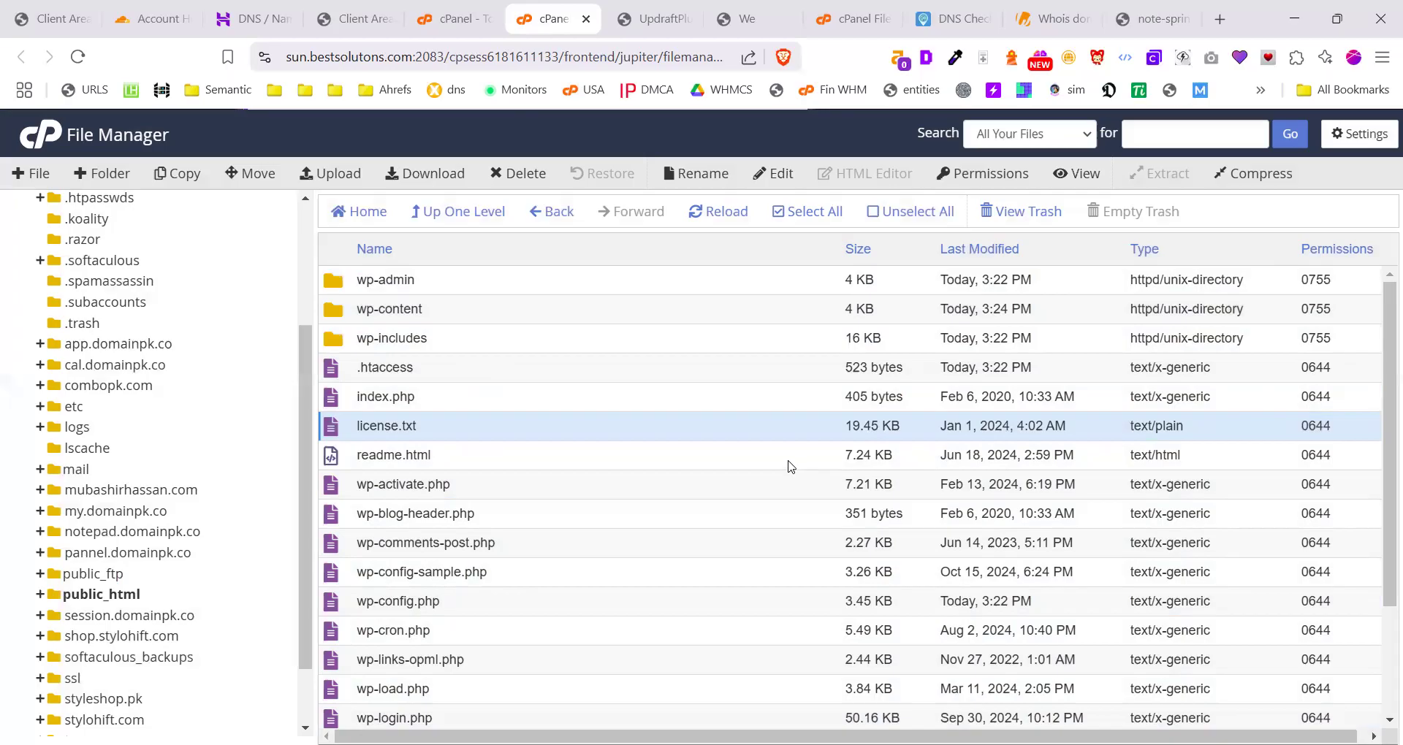
Step: Select wp-config.php (3.45 KB) in public_html and view, then dismiss, its actions menu
{"action": "scroll", "coordinate": [599, 512], "scroll_direction": "down", "scroll_amount": 1}
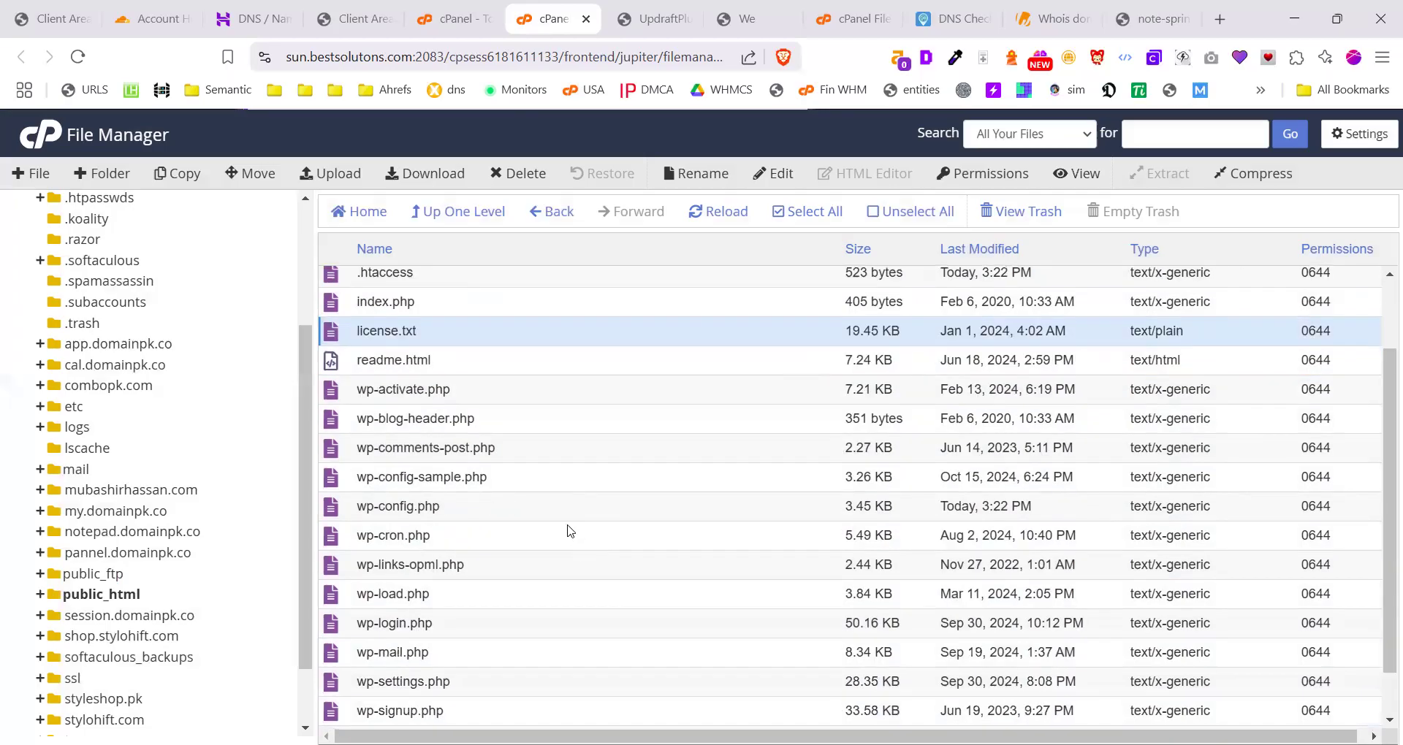
{"action": "scroll", "coordinate": [563, 521], "scroll_direction": "up", "scroll_amount": 1}
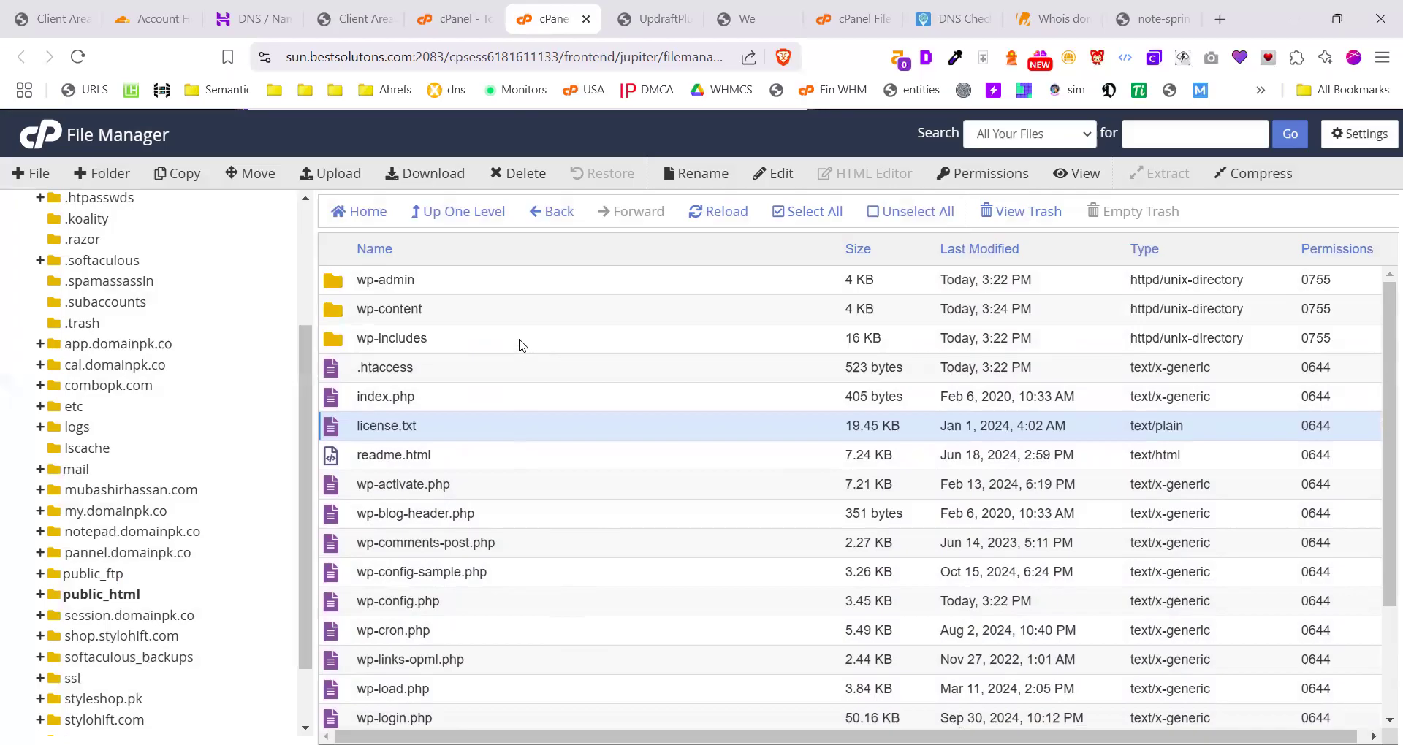
{"action": "scroll", "coordinate": [523, 328], "scroll_direction": "down", "scroll_amount": 1}
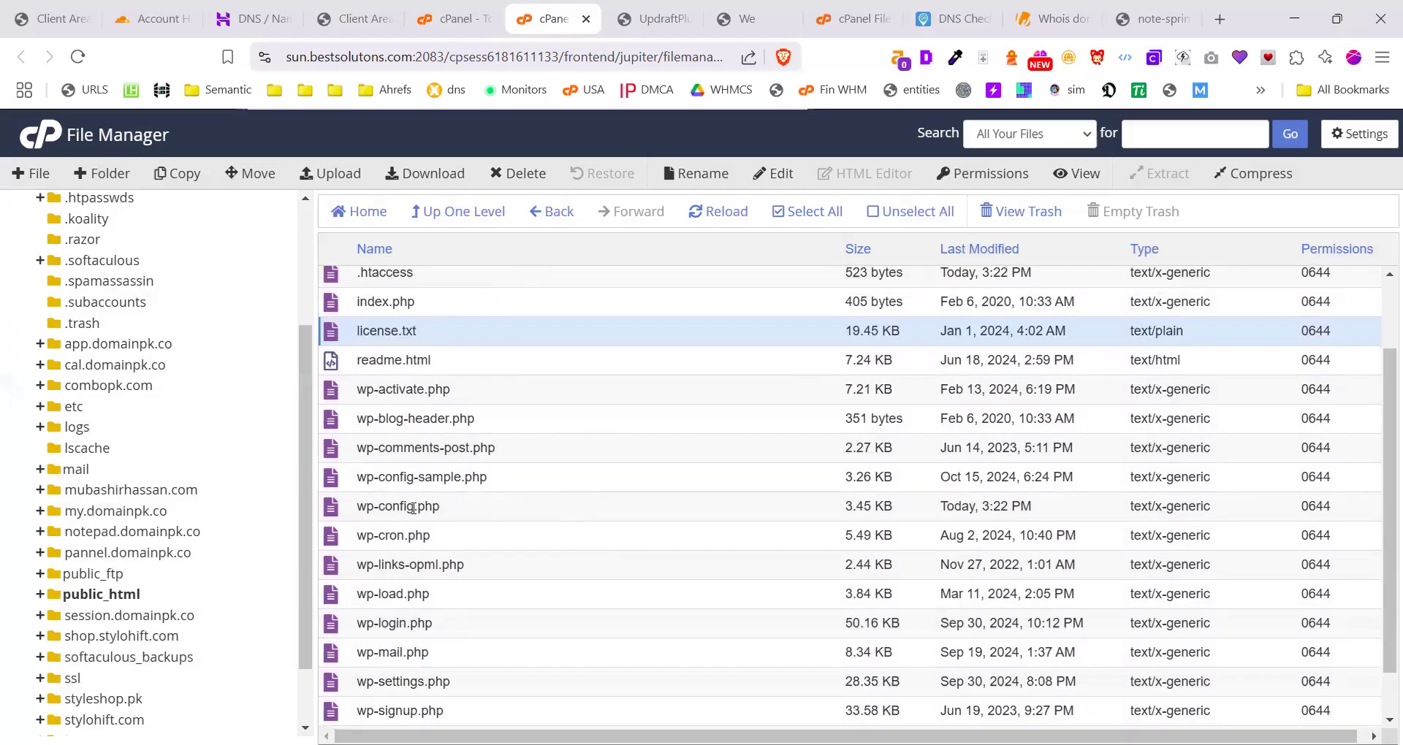
{"action": "left_click", "coordinate": [384, 516]}
{"action": "left_click_drag", "start_coordinate": [356, 506], "coordinate": [402, 504]}
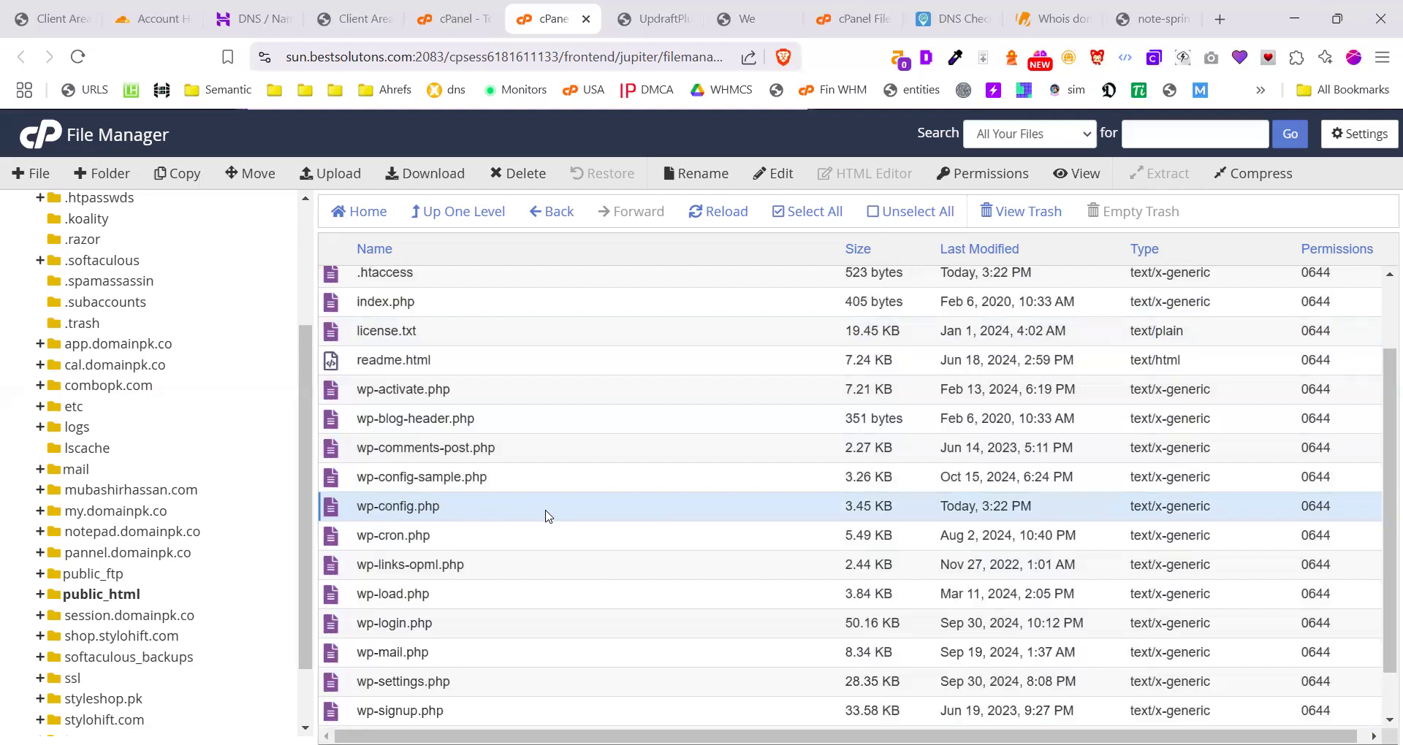
{"action": "right_click", "coordinate": [548, 516]}
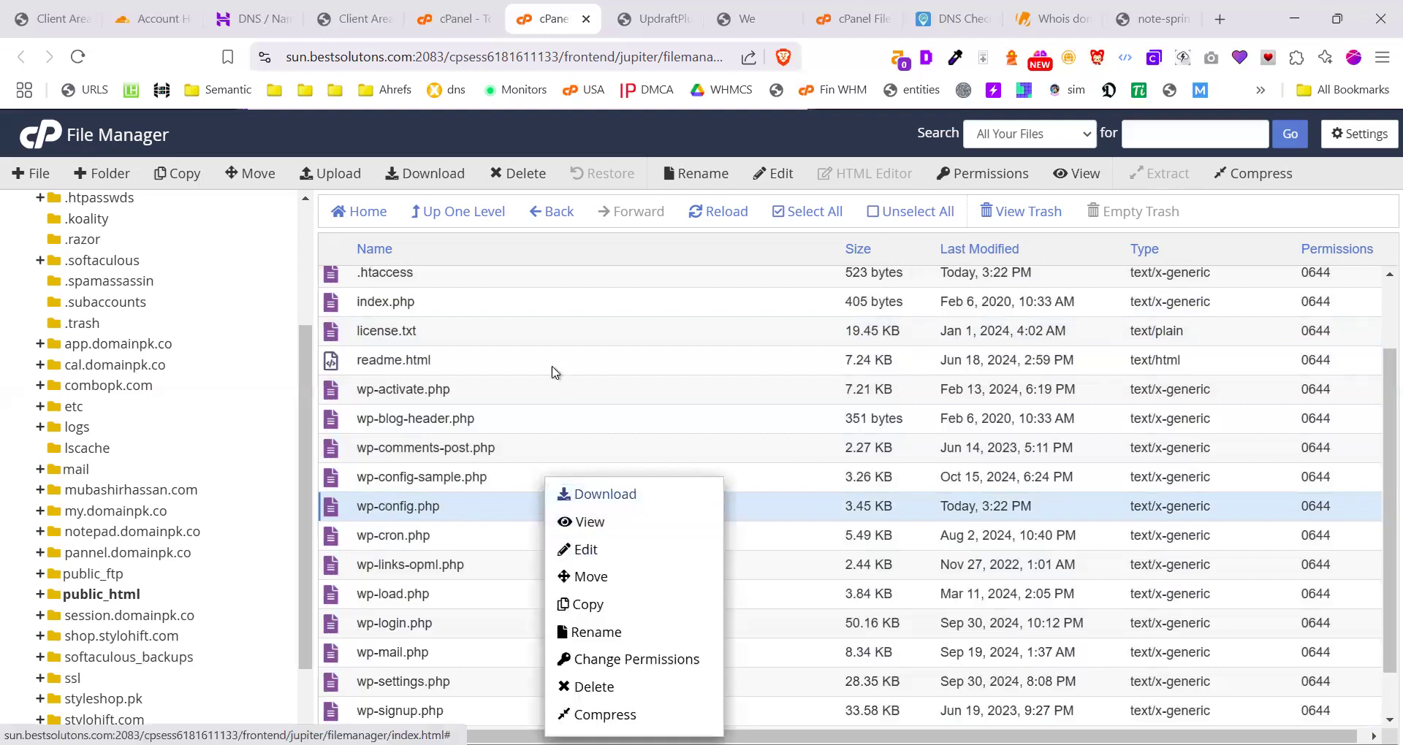
{"action": "left_click", "coordinate": [497, 514]}
{"action": "scroll", "coordinate": [487, 558], "scroll_direction": "up", "scroll_amount": 3}
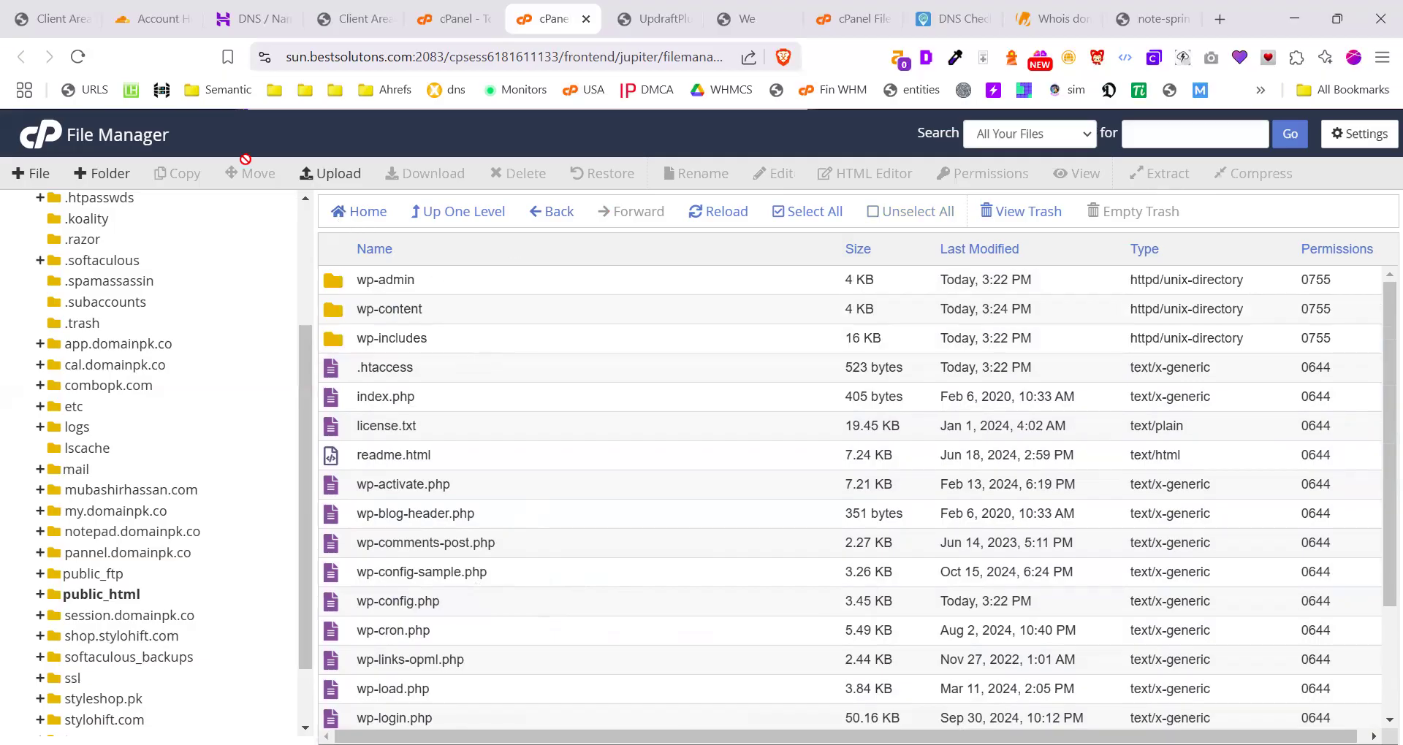
Step: Create a new folder named 'old' inside public_html
{"action": "left_click", "coordinate": [103, 172]}
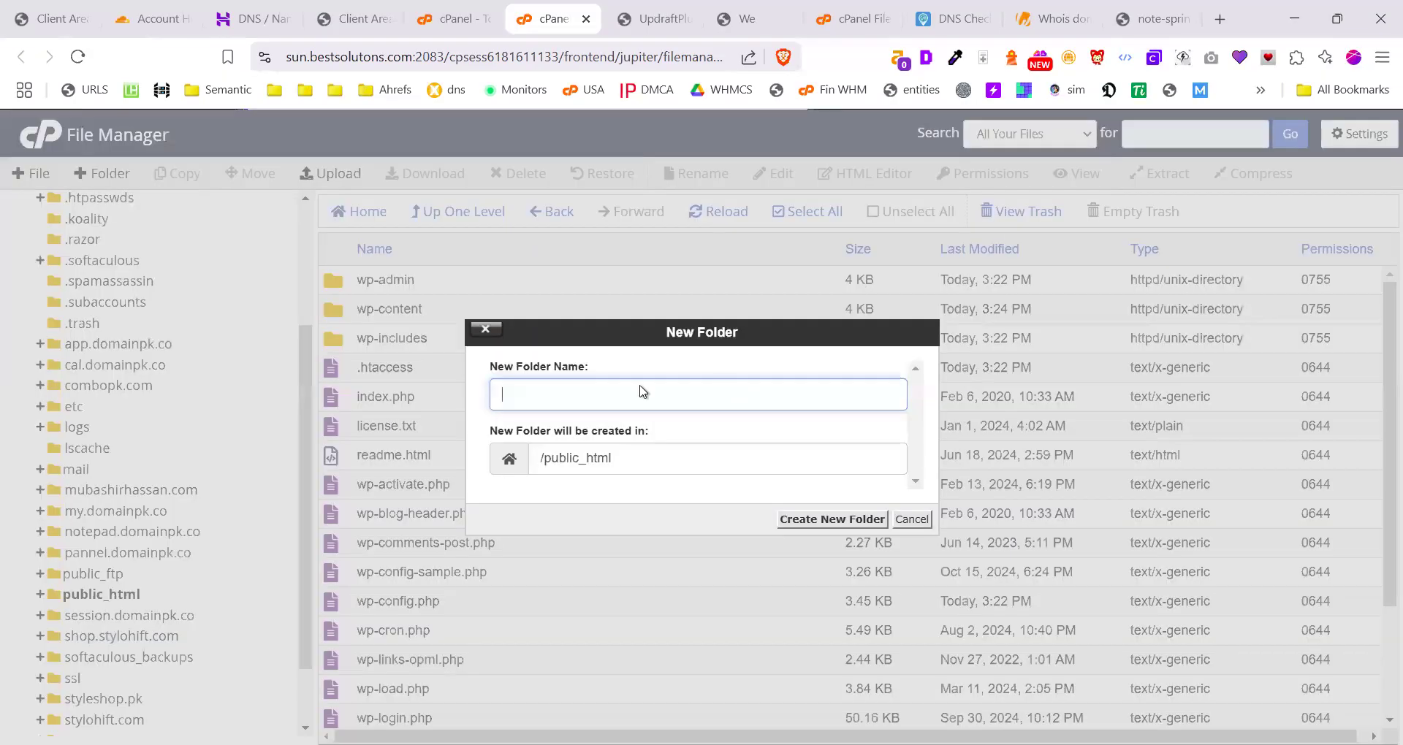
{"action": "type", "text": "new"}
{"action": "left_click_drag", "start_coordinate": [652, 398], "coordinate": [424, 380]}
{"action": "type", "text": "old"}
{"action": "left_click", "coordinate": [846, 520]}
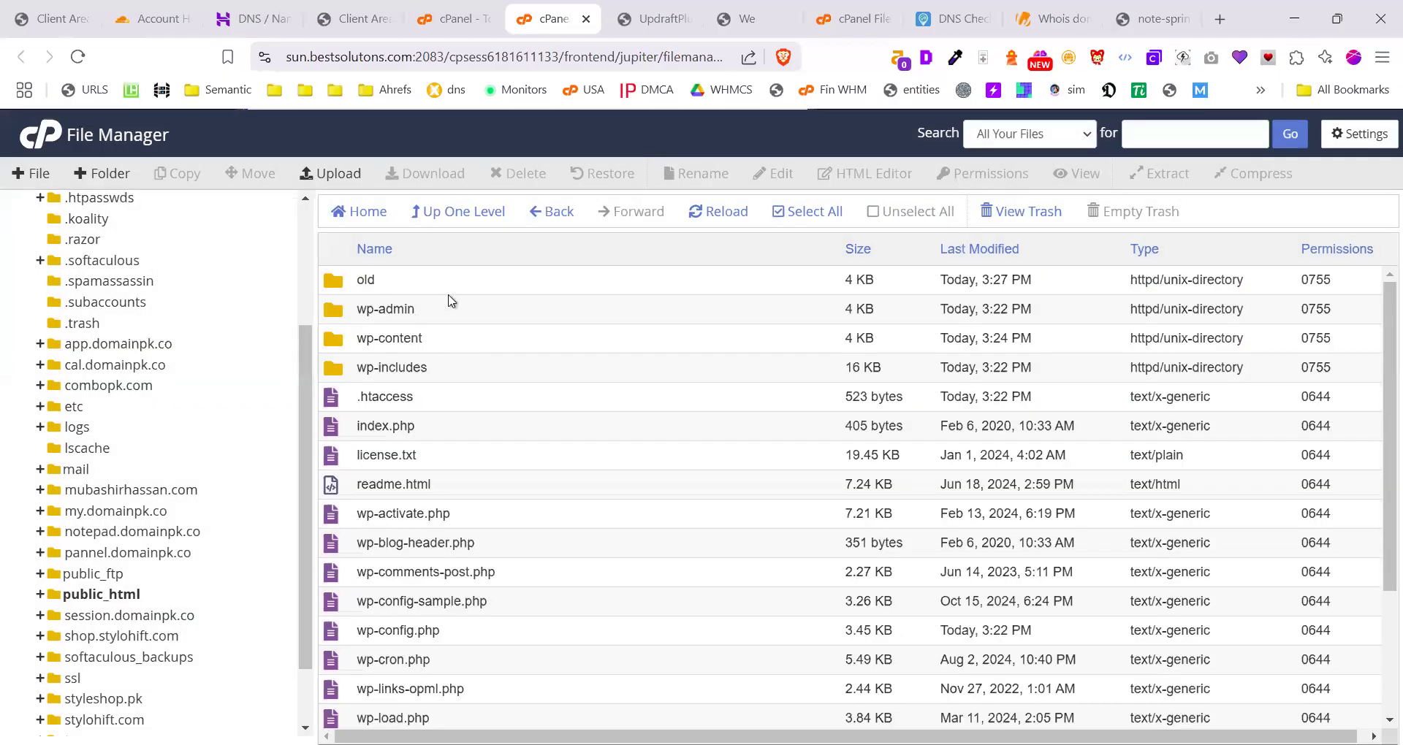
Step: Move wp-content and wp-config.php into the old folder
{"action": "left_click", "coordinate": [445, 284]}
{"action": "scroll", "coordinate": [406, 643], "scroll_direction": "down", "scroll_amount": 1}
{"action": "left_click", "coordinate": [481, 537]}
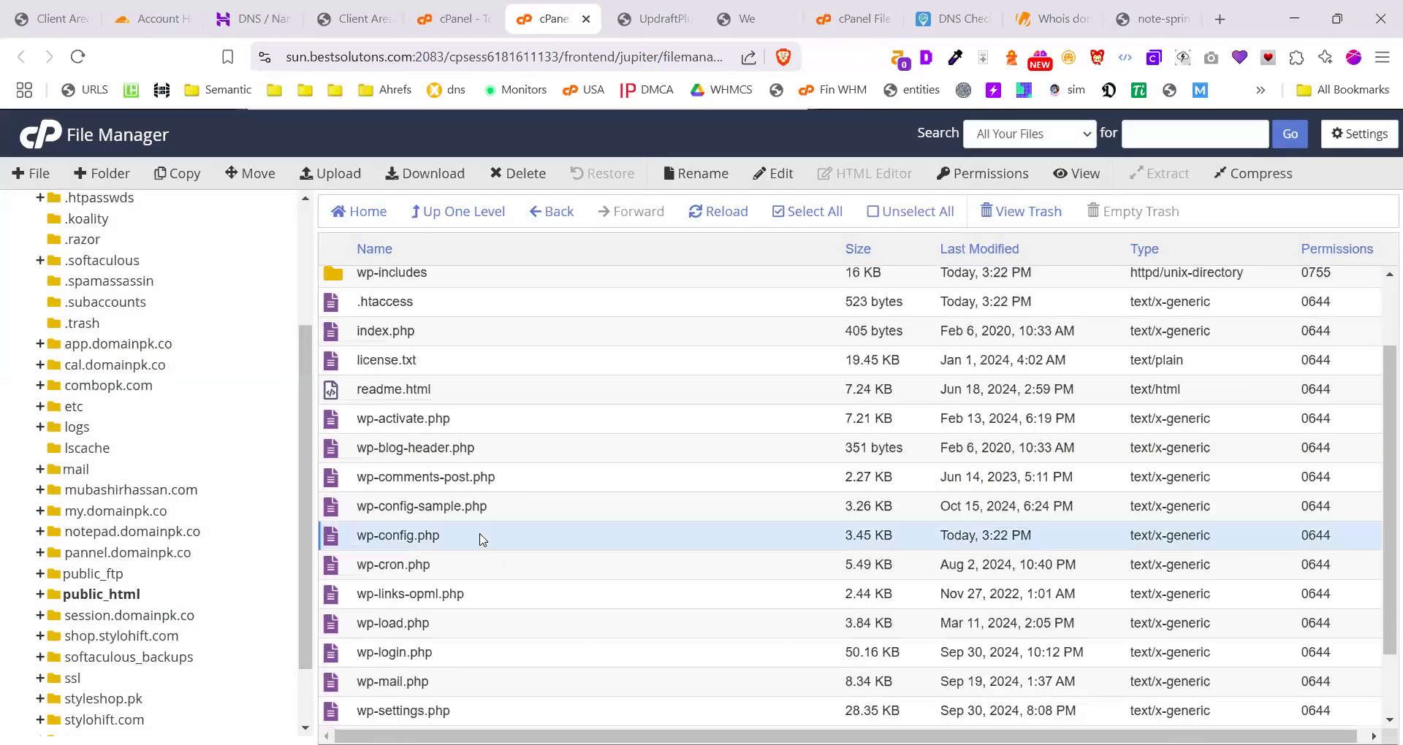
{"action": "scroll", "coordinate": [411, 406], "scroll_direction": "up", "scroll_amount": 1}
{"action": "left_click", "coordinate": [455, 346]}
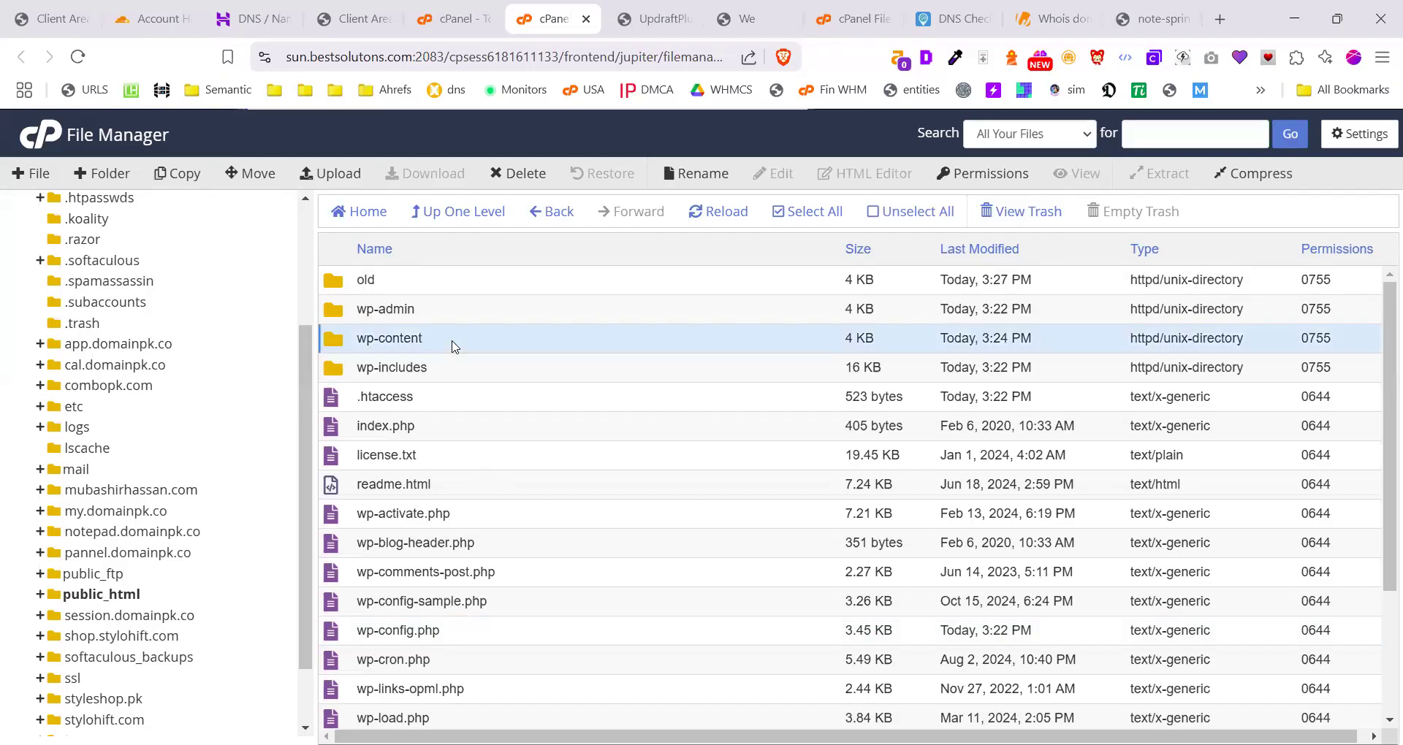
{"action": "left_click", "coordinate": [504, 638], "text": "ctrl"}
{"action": "left_click_drag", "start_coordinate": [505, 386], "coordinate": [460, 290]}
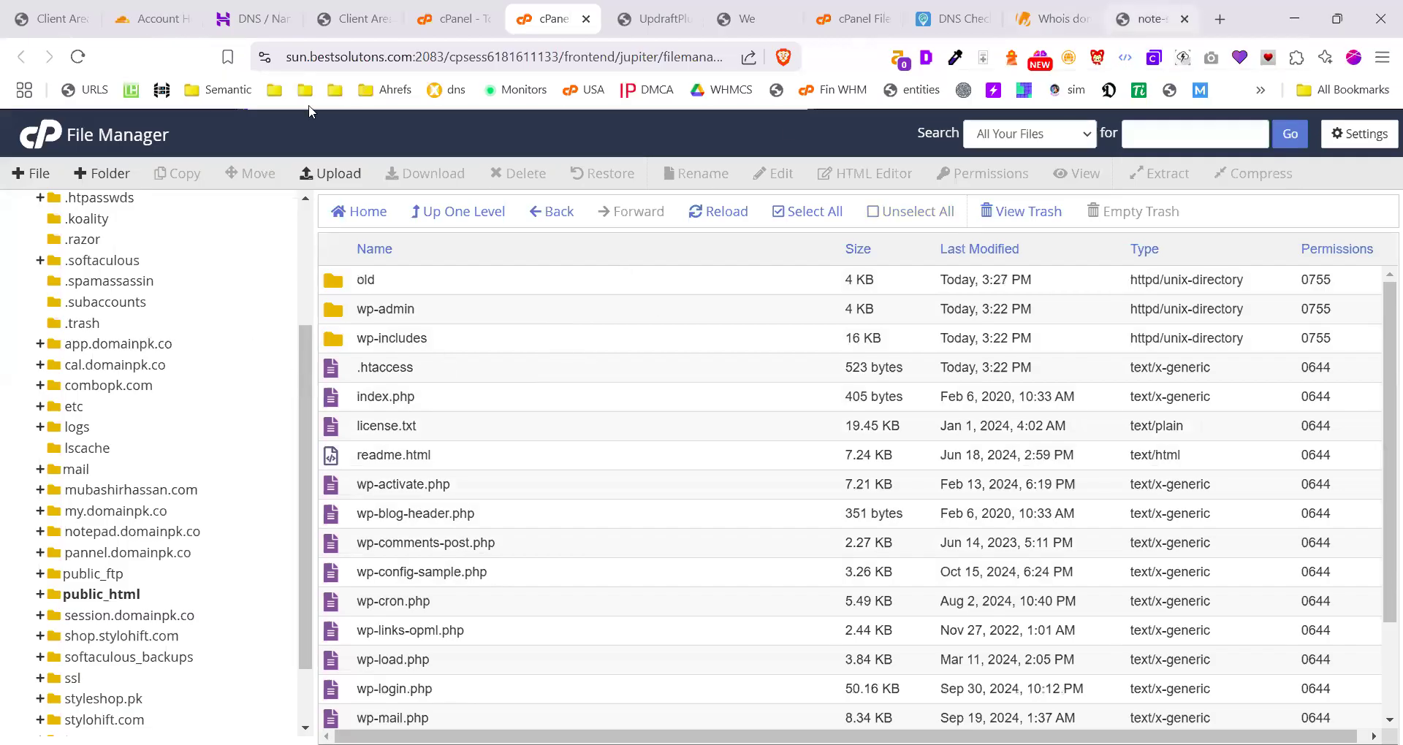
{"action": "left_click", "coordinate": [1153, 18]}
Step: Reload the site to confirm it now shows the wp-config setup page
{"action": "left_click", "coordinate": [78, 58]}
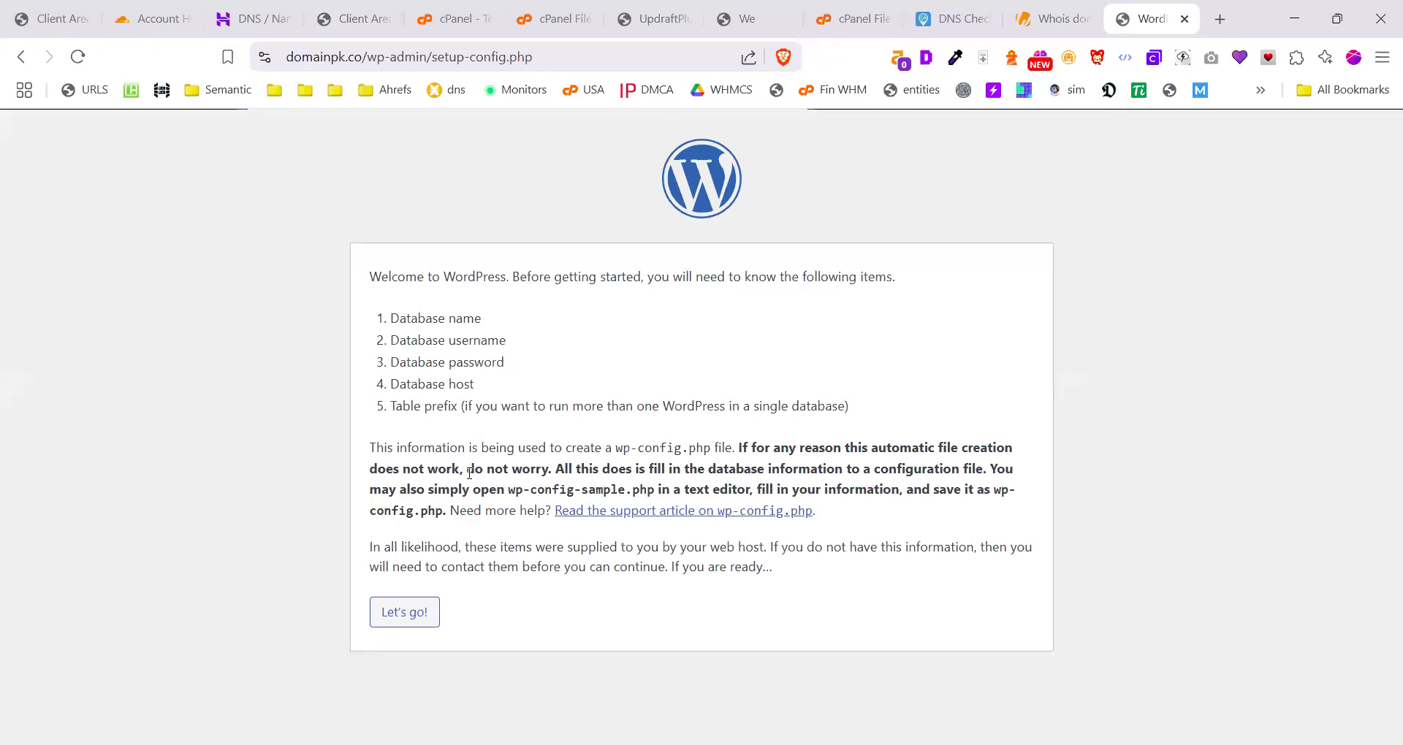
{"action": "left_click_drag", "start_coordinate": [439, 504], "coordinate": [469, 489]}
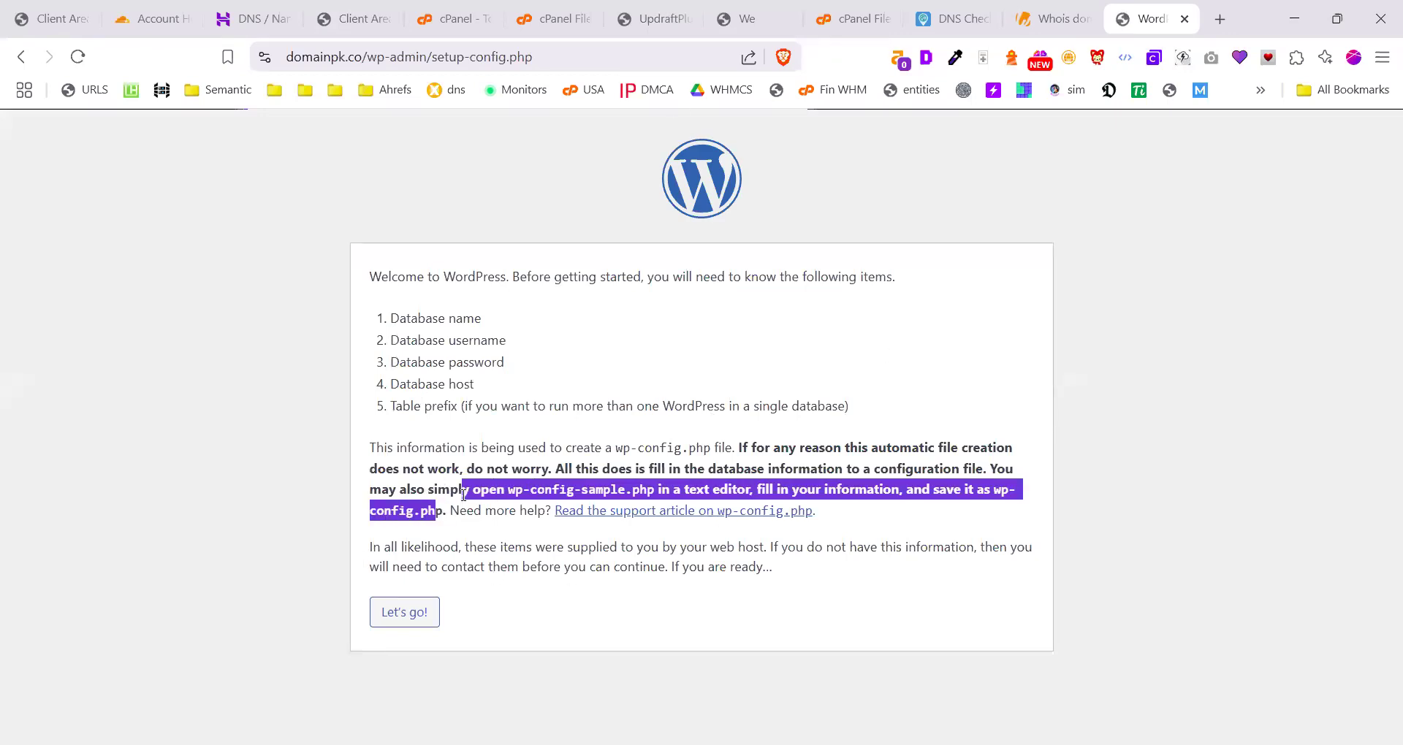
{"action": "left_click", "coordinate": [364, 571]}
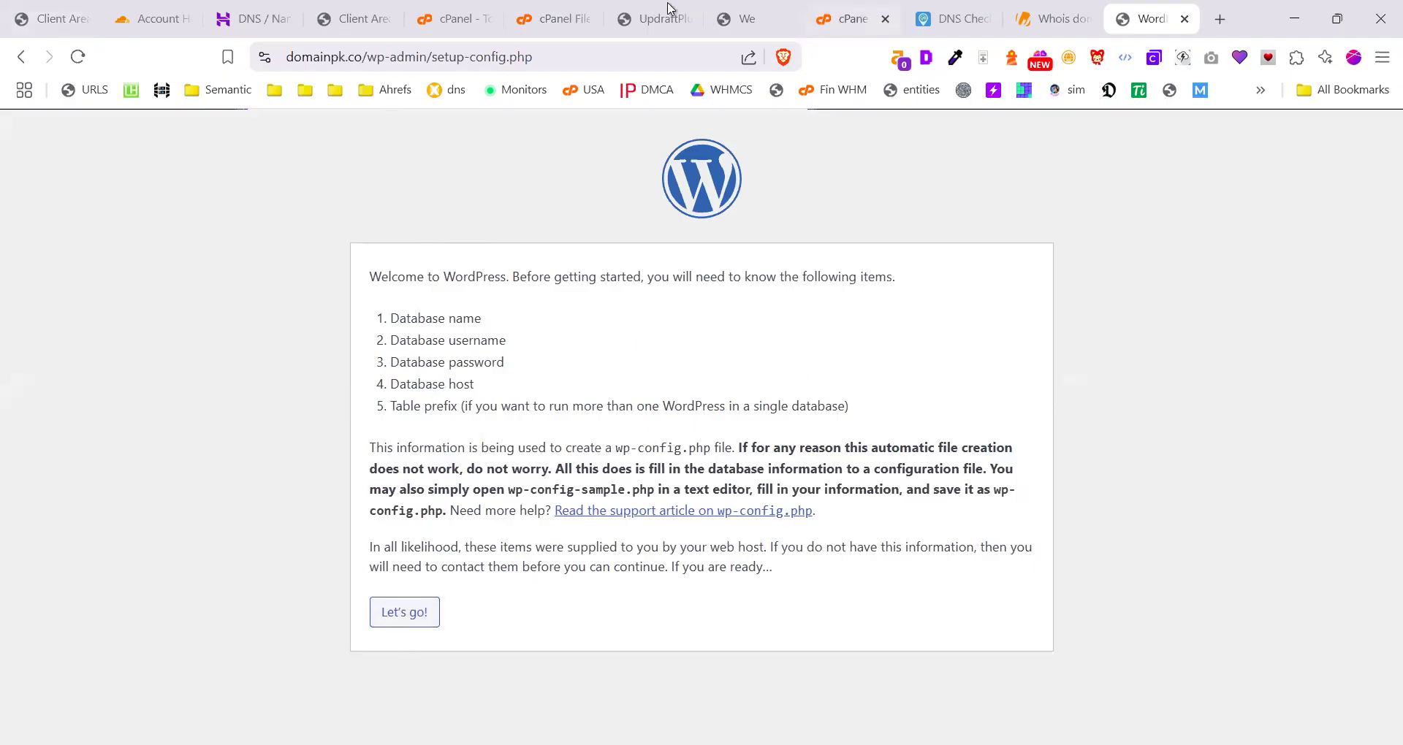
Step: Return to the File Manager's public_html listing, now holding only wp-config-sample.php
{"action": "left_click", "coordinate": [650, 19]}
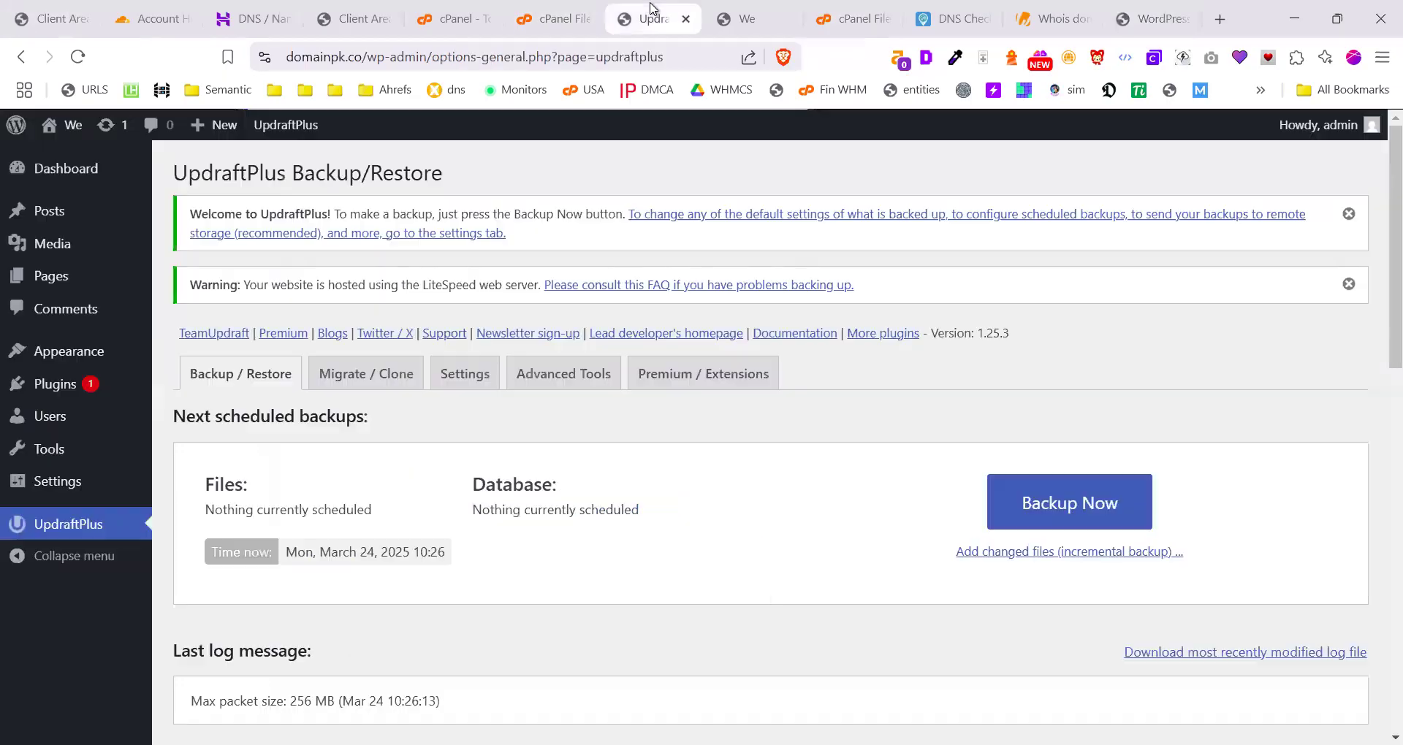
{"action": "left_click", "coordinate": [544, 16]}
{"action": "scroll", "coordinate": [513, 495], "scroll_direction": "down", "scroll_amount": 2}
{"action": "scroll", "coordinate": [516, 496], "scroll_direction": "up", "scroll_amount": 2}
{"action": "left_click", "coordinate": [517, 497]}
Step: Select the items in public_html, leaving the old folder out of the selection
{"action": "left_click", "coordinate": [545, 435]}
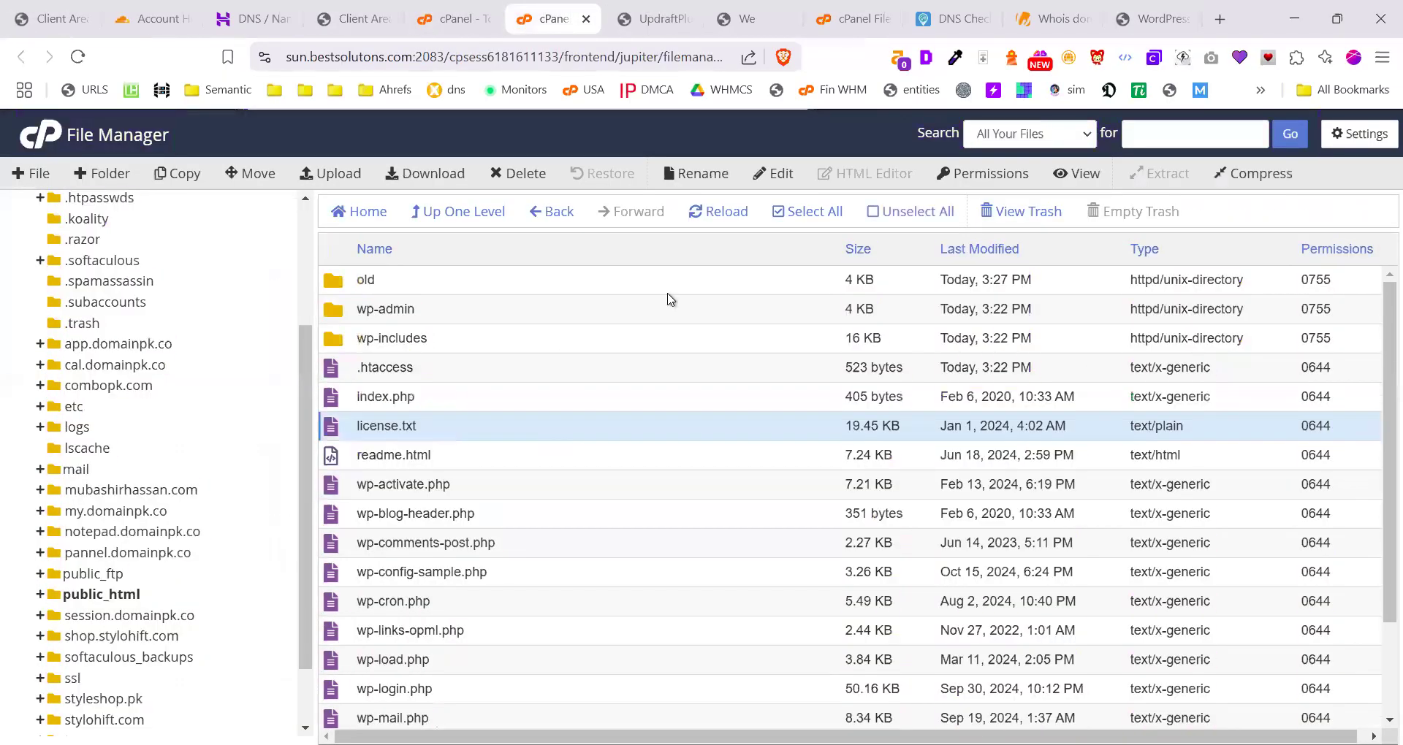
{"action": "left_click", "coordinate": [813, 211]}
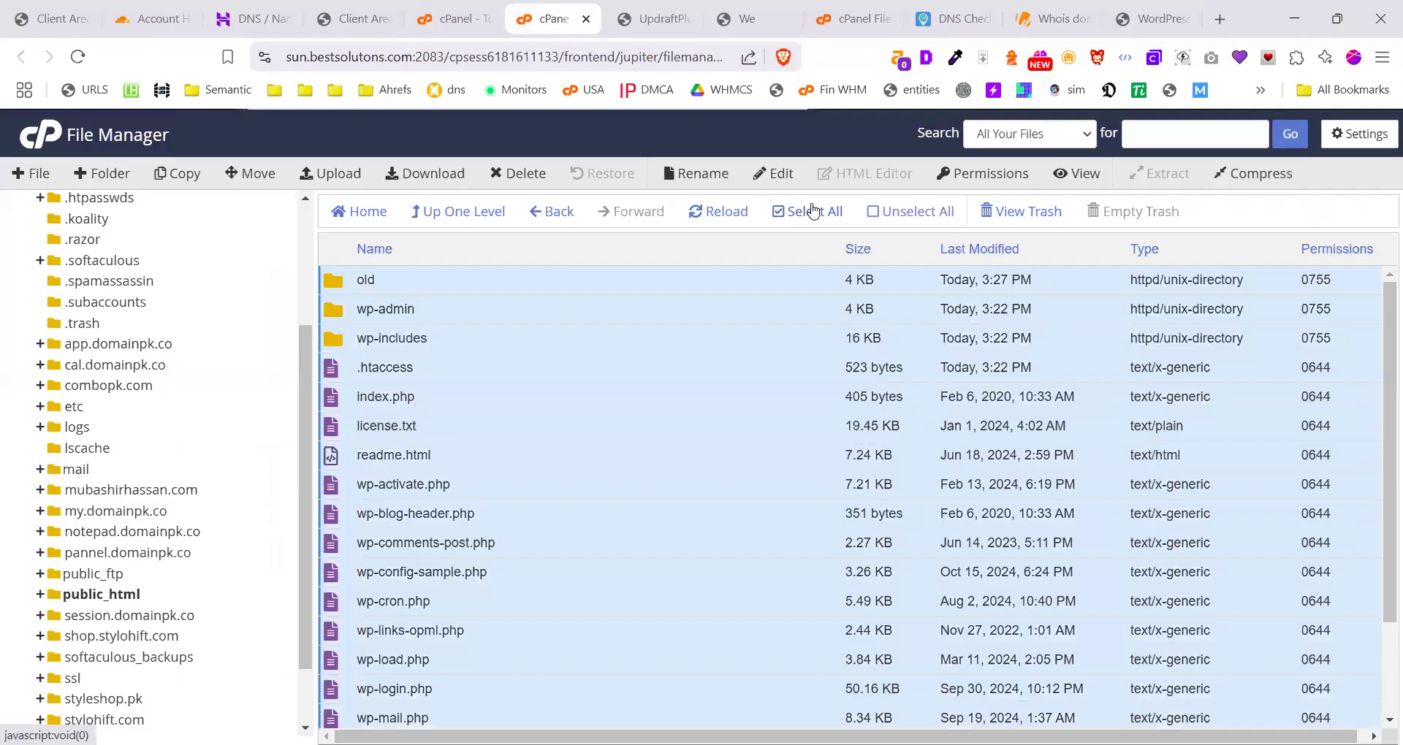
{"action": "left_click", "coordinate": [462, 288], "text": "ctrl"}
{"action": "scroll", "coordinate": [490, 424], "scroll_direction": "down", "scroll_amount": 2}
{"action": "scroll", "coordinate": [551, 538], "scroll_direction": "up", "scroll_amount": 2}
{"action": "scroll", "coordinate": [643, 402], "scroll_direction": "down", "scroll_amount": 2}
{"action": "scroll", "coordinate": [742, 275], "scroll_direction": "up", "scroll_amount": 2}
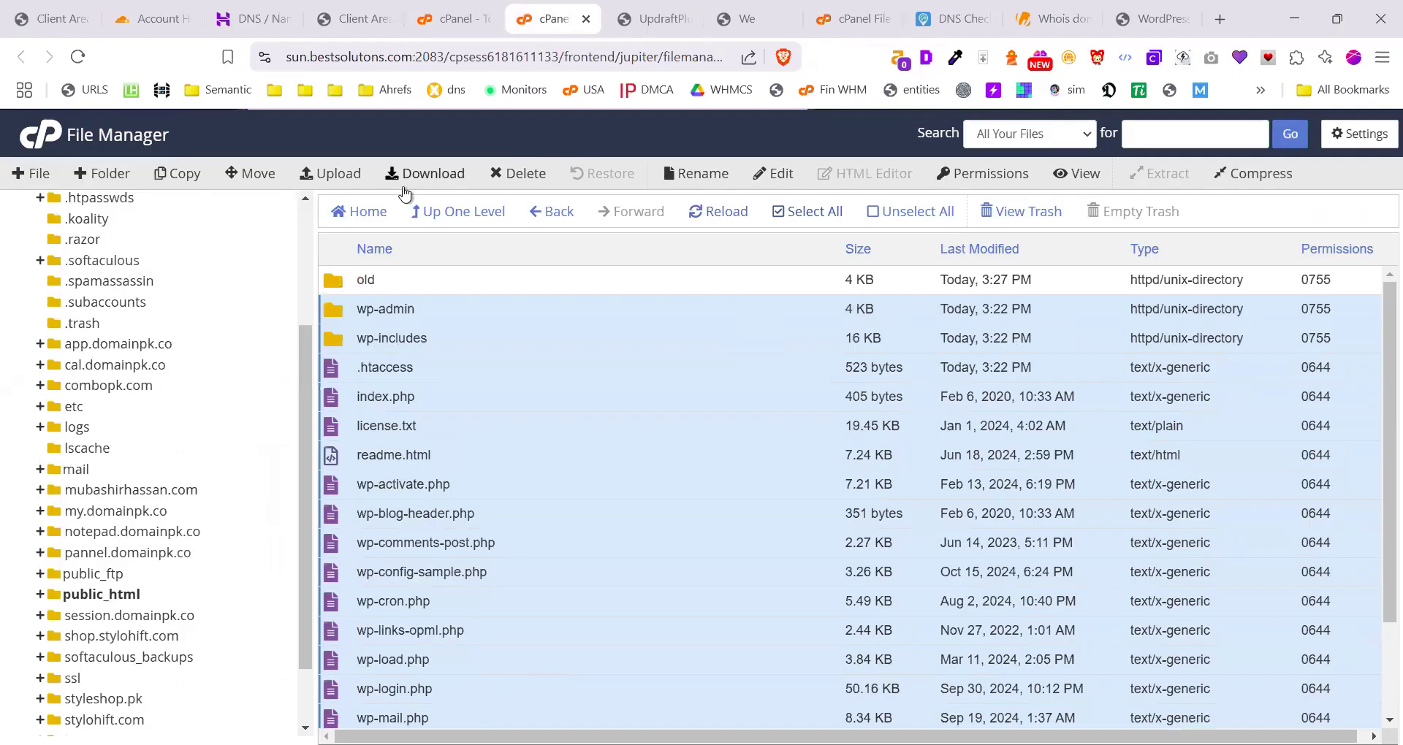
Step: Open the old folder to confirm it holds wp-content and wp-config.php, then return to public_html
{"action": "left_click", "coordinate": [451, 288]}
{"action": "right_click", "coordinate": [451, 287]}
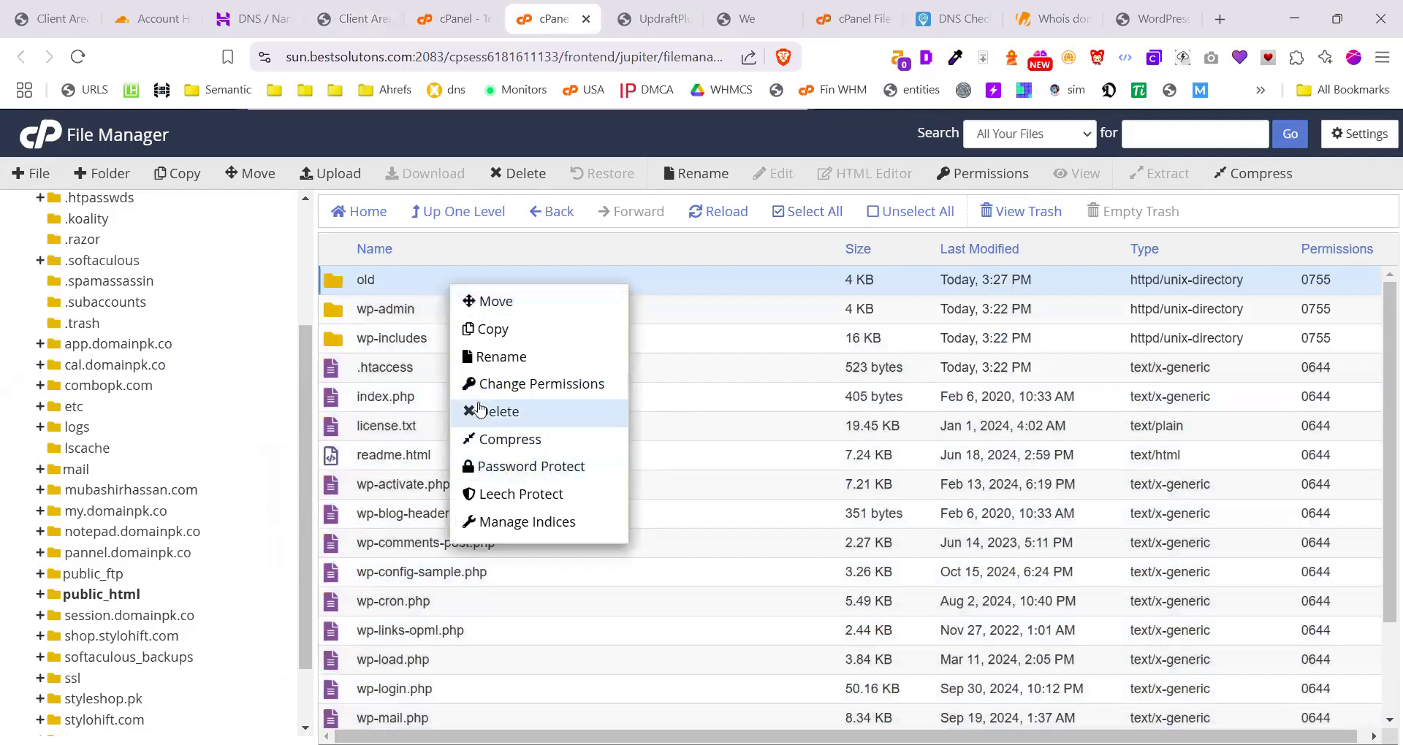
{"action": "left_click", "coordinate": [424, 286]}
{"action": "double_click", "coordinate": [486, 284]}
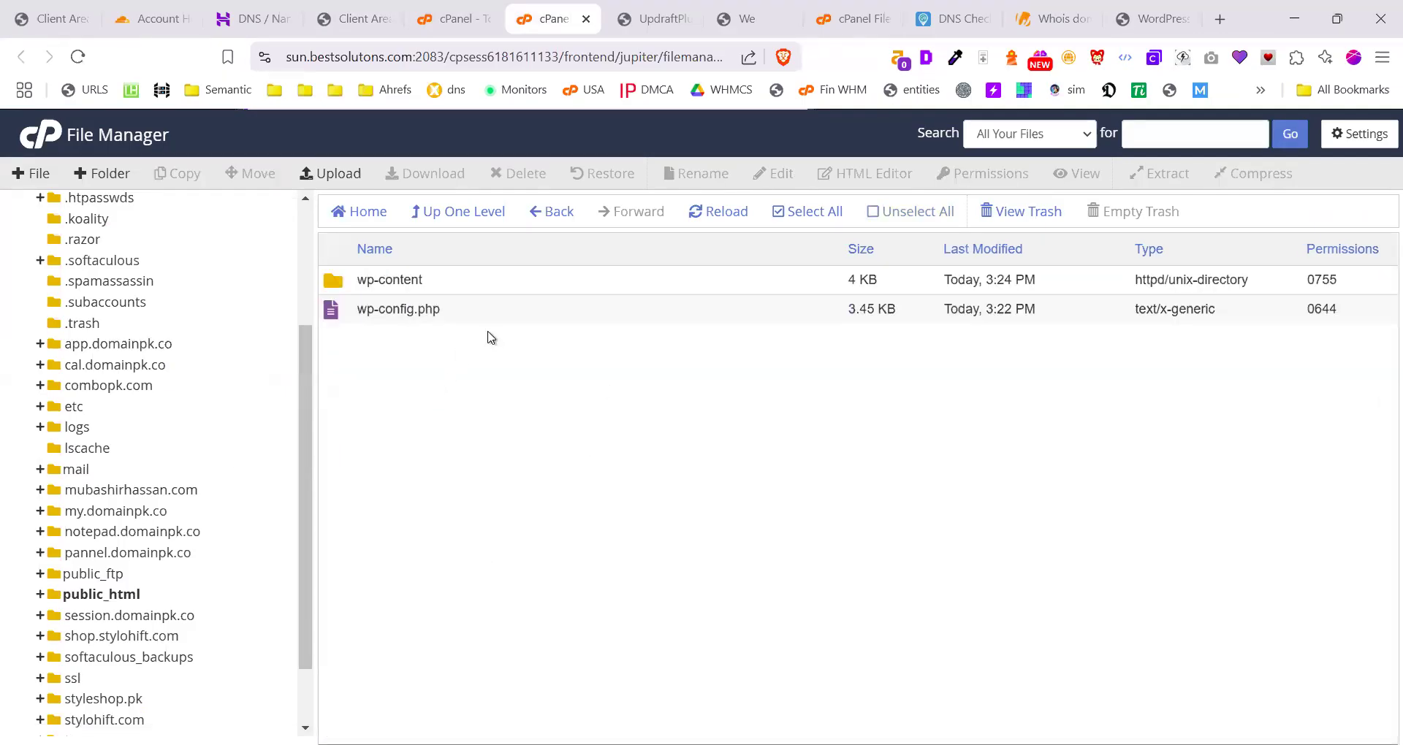
{"action": "left_click", "coordinate": [448, 213]}
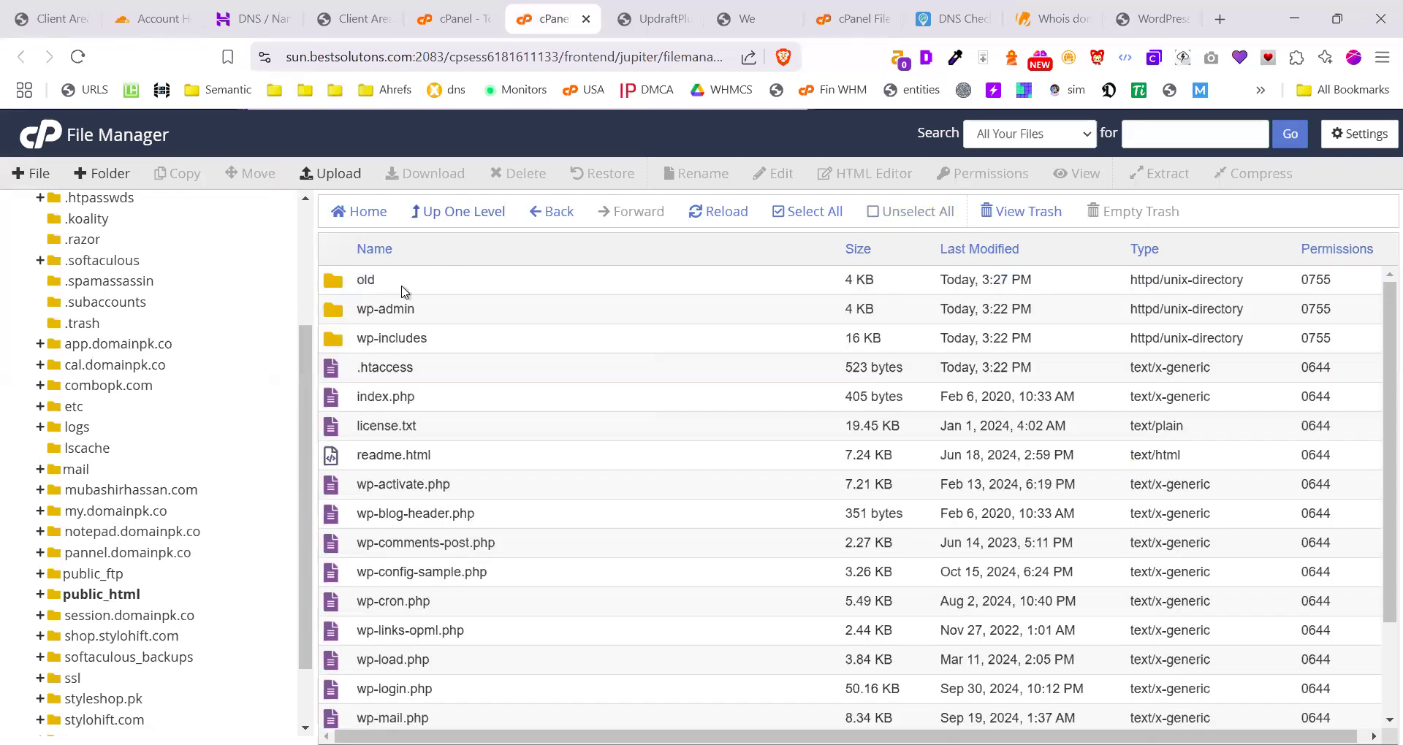
{"action": "left_click", "coordinate": [423, 288]}
{"action": "right_click", "coordinate": [422, 288]}
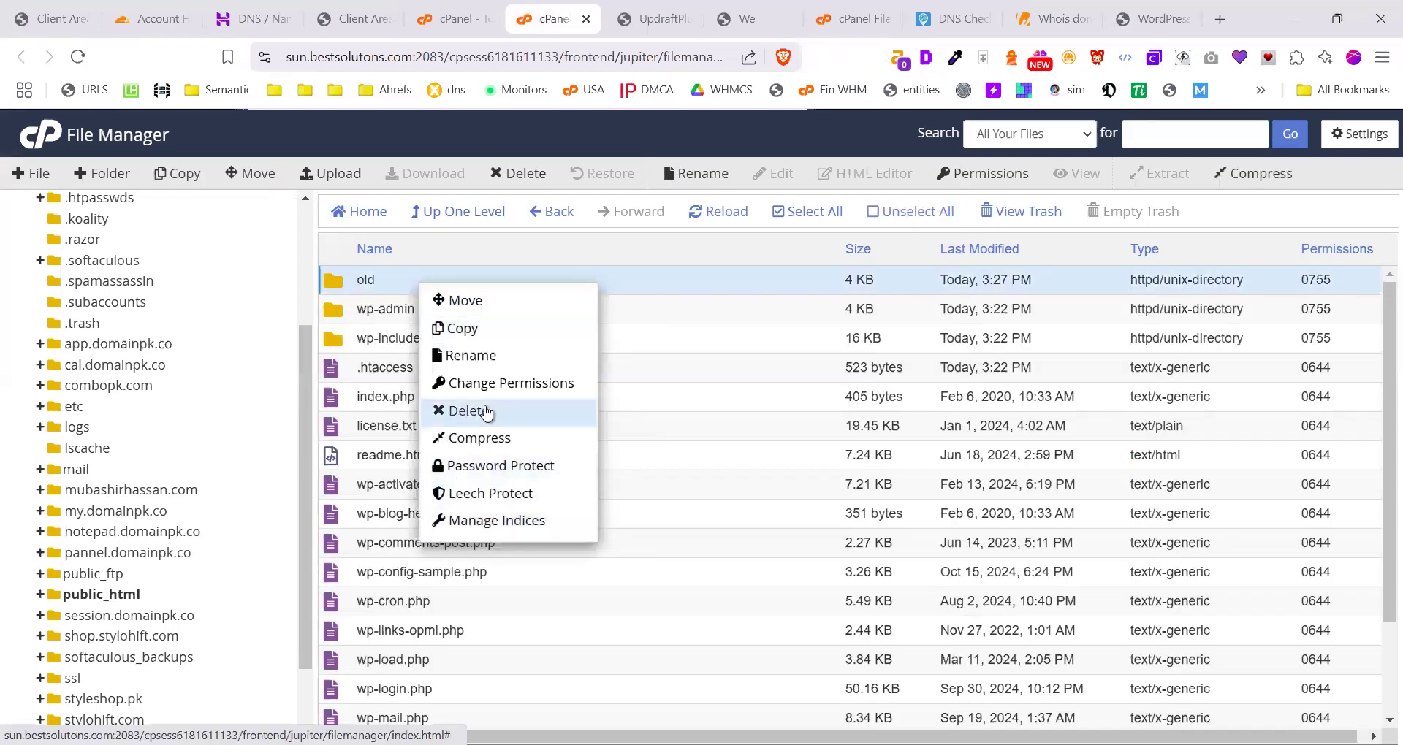
{"action": "left_click", "coordinate": [844, 418]}
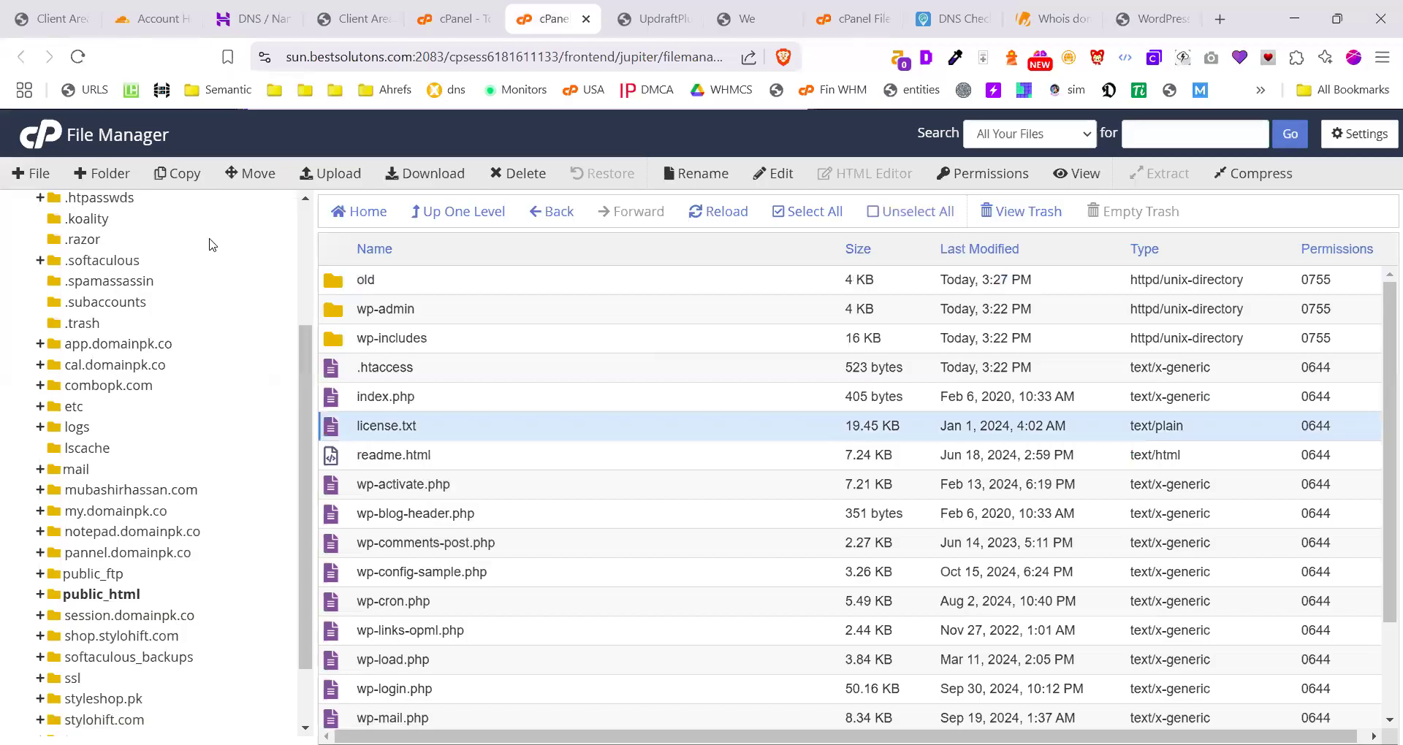
{"action": "left_click", "coordinate": [452, 11]}
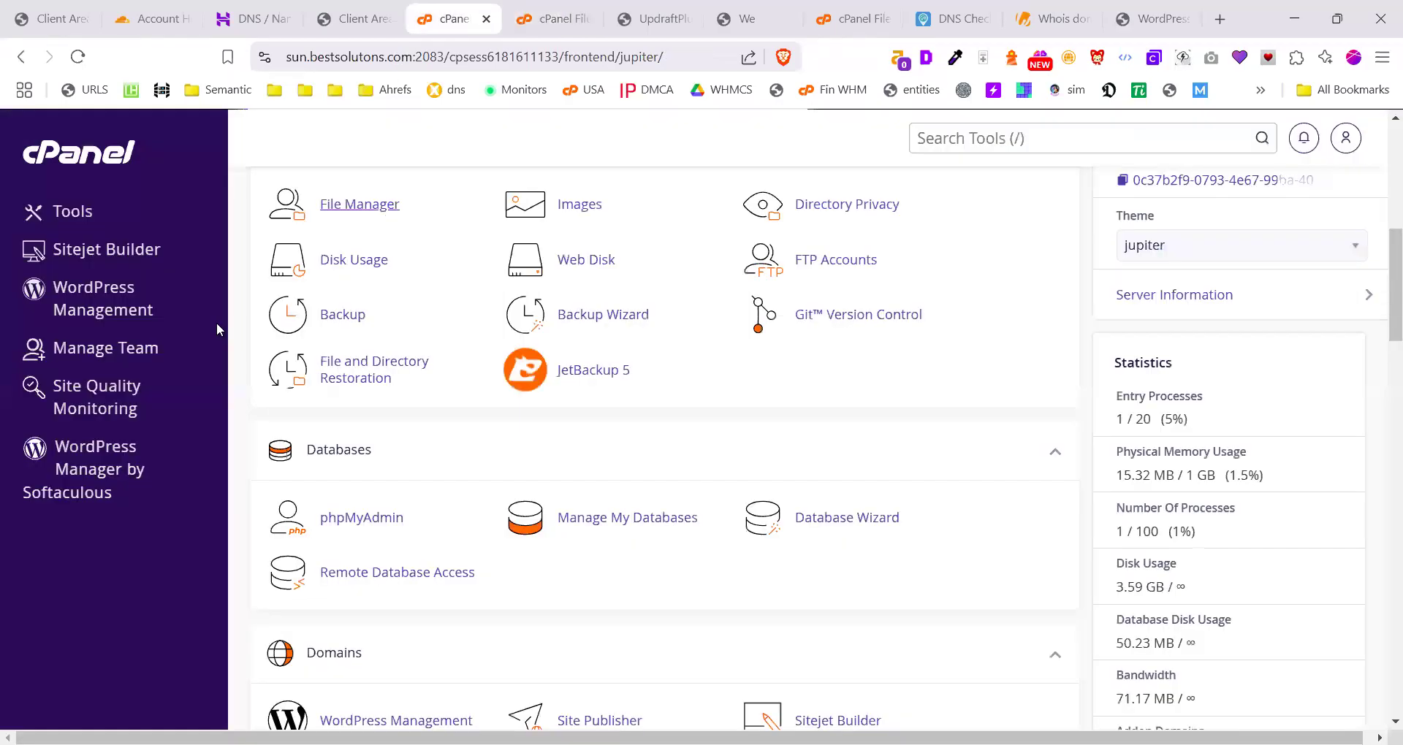
Step: Expand StyleShop.pk's details in Softaculous WordPress Management, showing version 6.7.2, up to date
{"action": "left_click", "coordinate": [79, 486]}
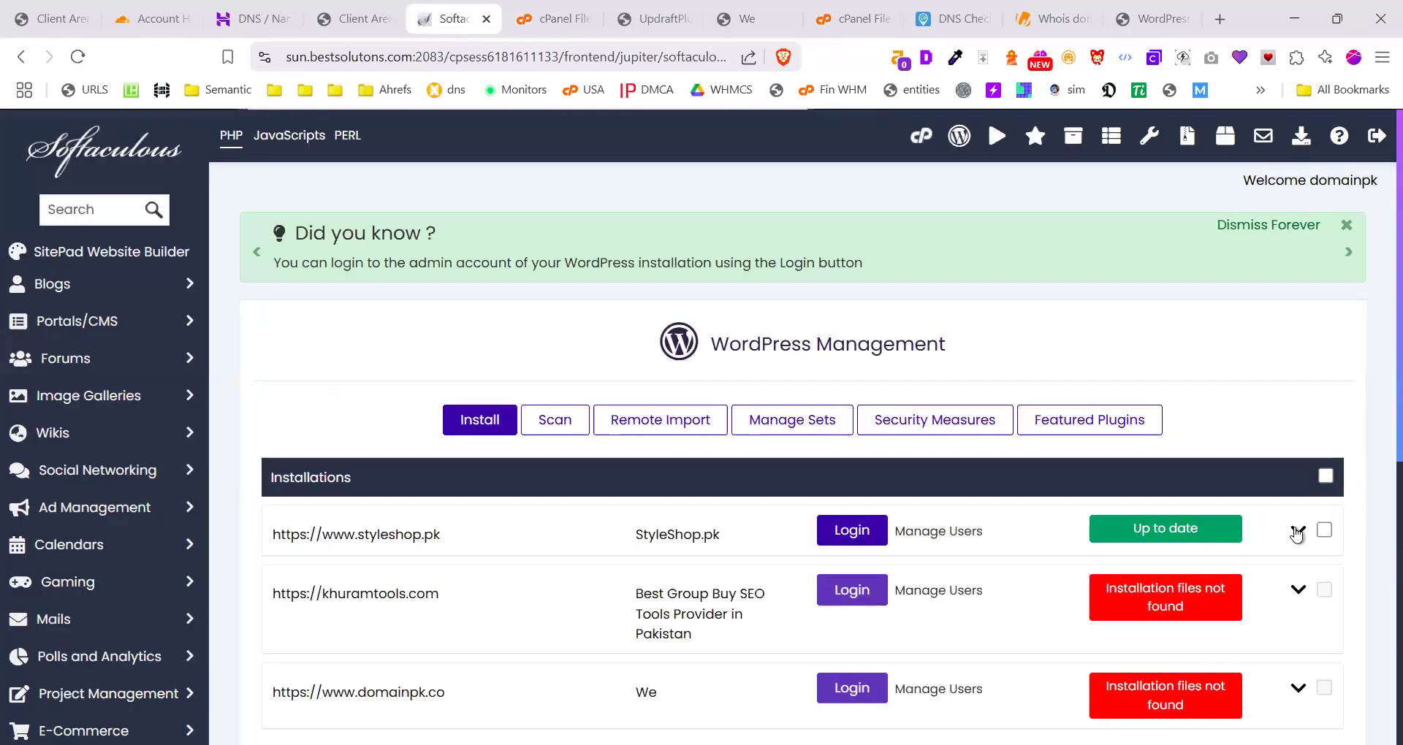
{"action": "left_click", "coordinate": [1298, 530]}
{"action": "scroll", "coordinate": [906, 549], "scroll_direction": "down", "scroll_amount": 5}
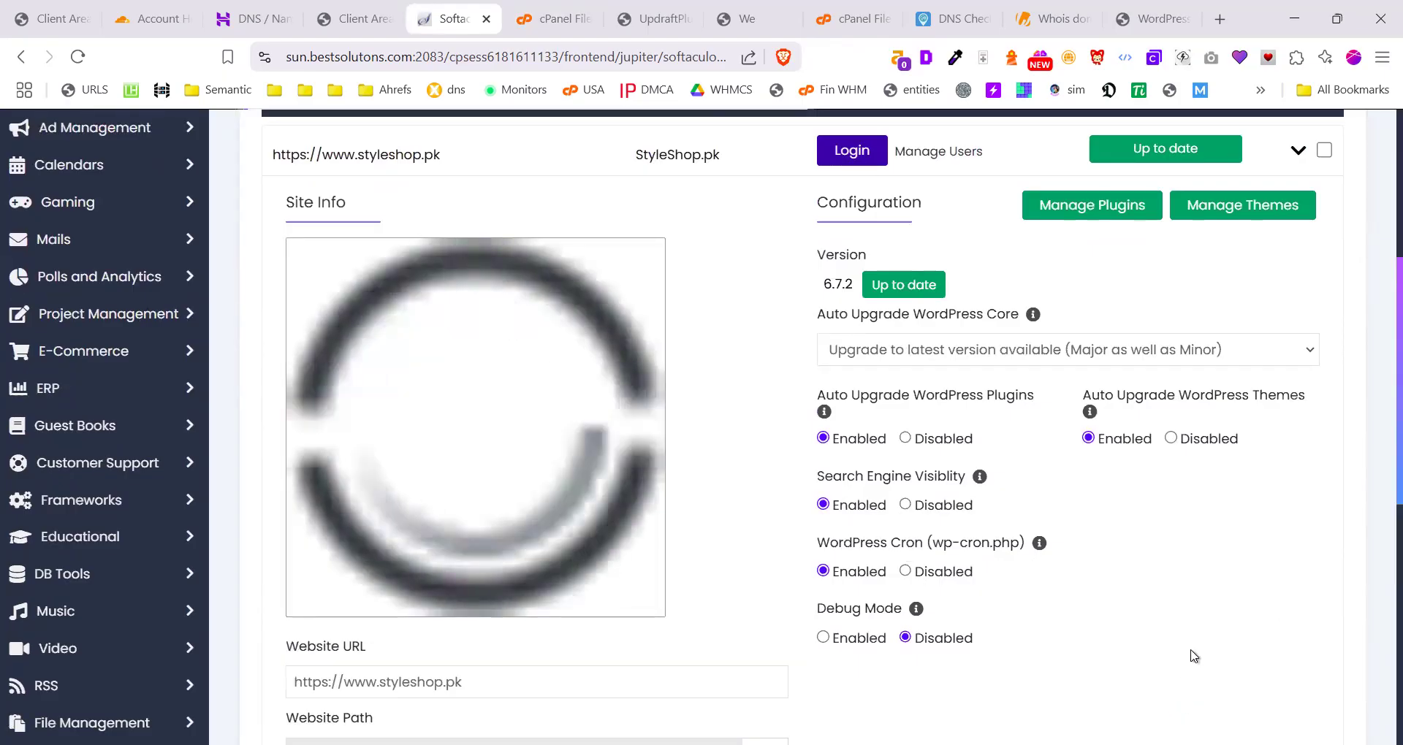
{"action": "scroll", "coordinate": [1191, 672], "scroll_direction": "down", "scroll_amount": 1}
{"action": "scroll", "coordinate": [1102, 407], "scroll_direction": "up", "scroll_amount": 3}
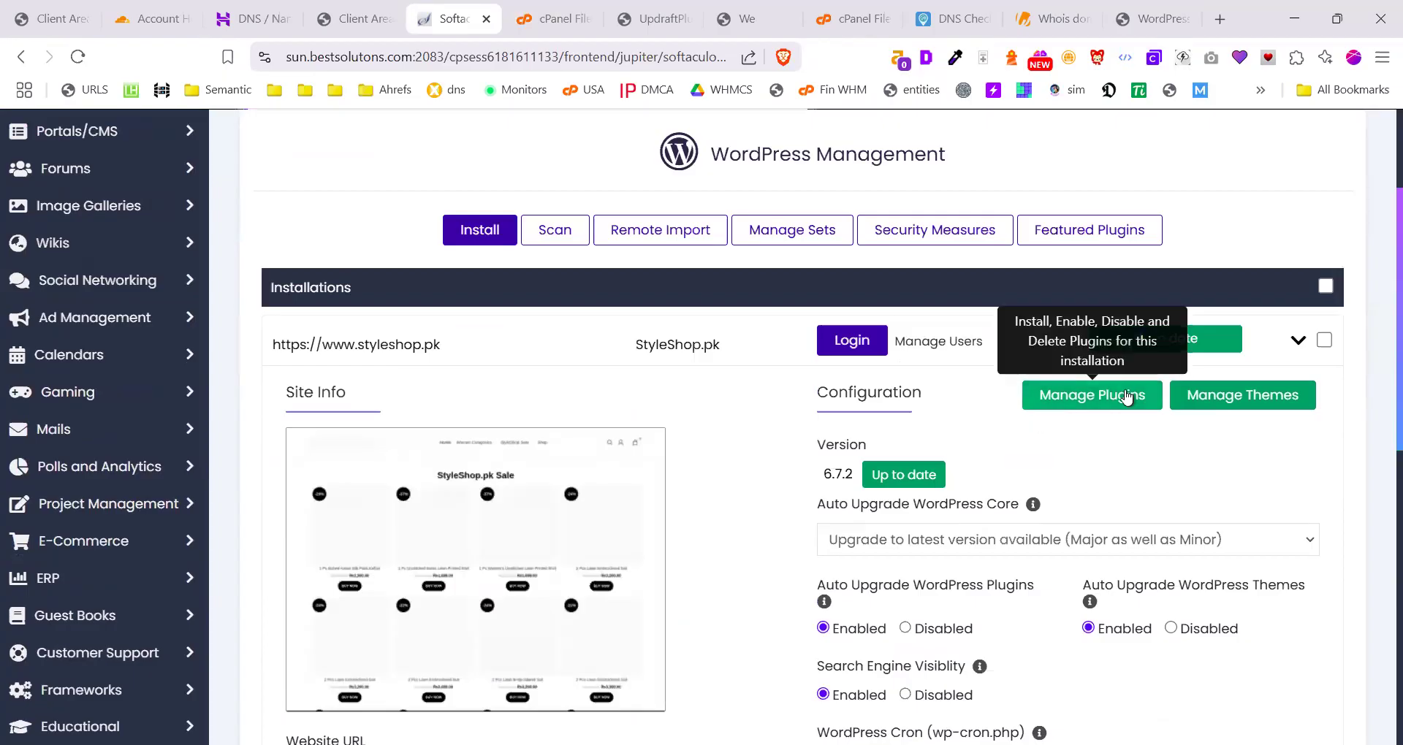
{"action": "left_click", "coordinate": [1096, 394]}
{"action": "scroll", "coordinate": [808, 435], "scroll_direction": "down", "scroll_amount": 3}
{"action": "scroll", "coordinate": [809, 436], "scroll_direction": "up", "scroll_amount": 3}
{"action": "left_click", "coordinate": [595, 232]}
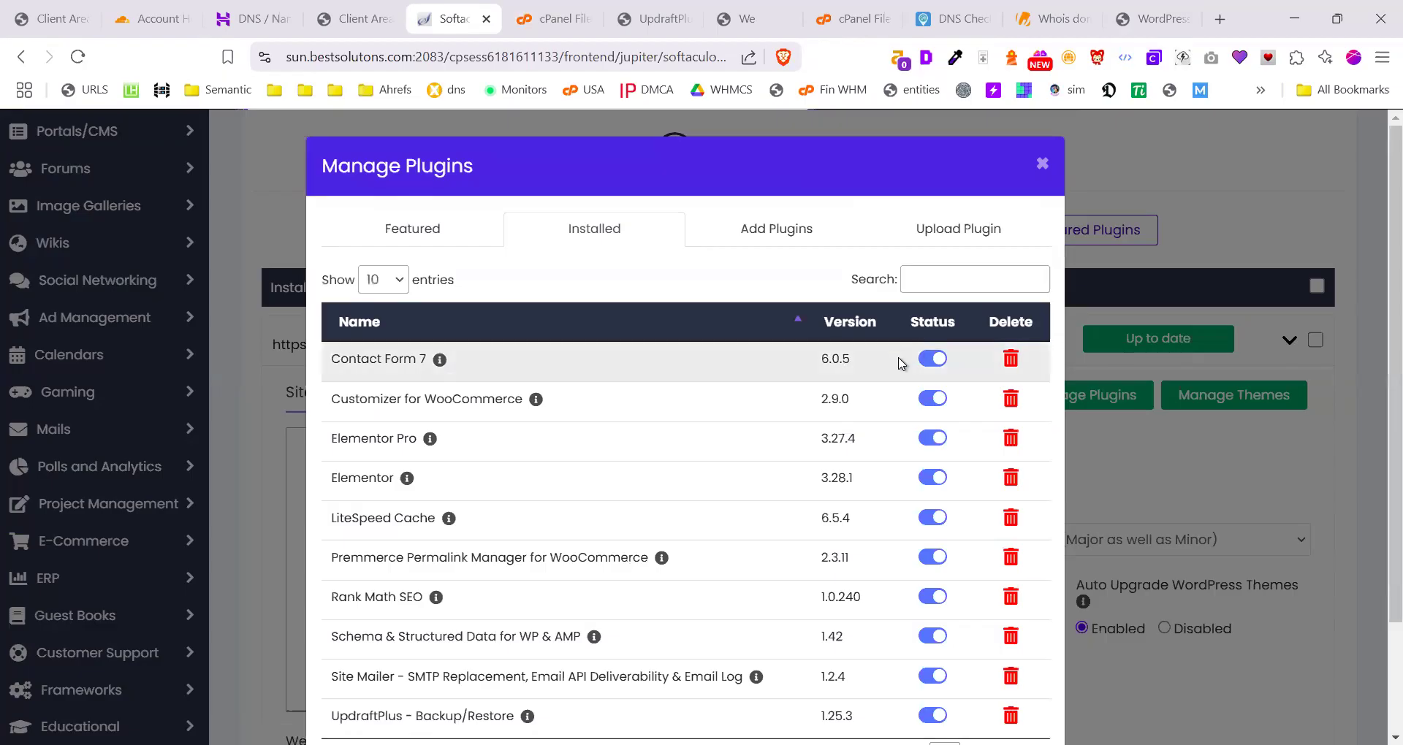
{"action": "scroll", "coordinate": [822, 288], "scroll_direction": "down", "scroll_amount": 2}
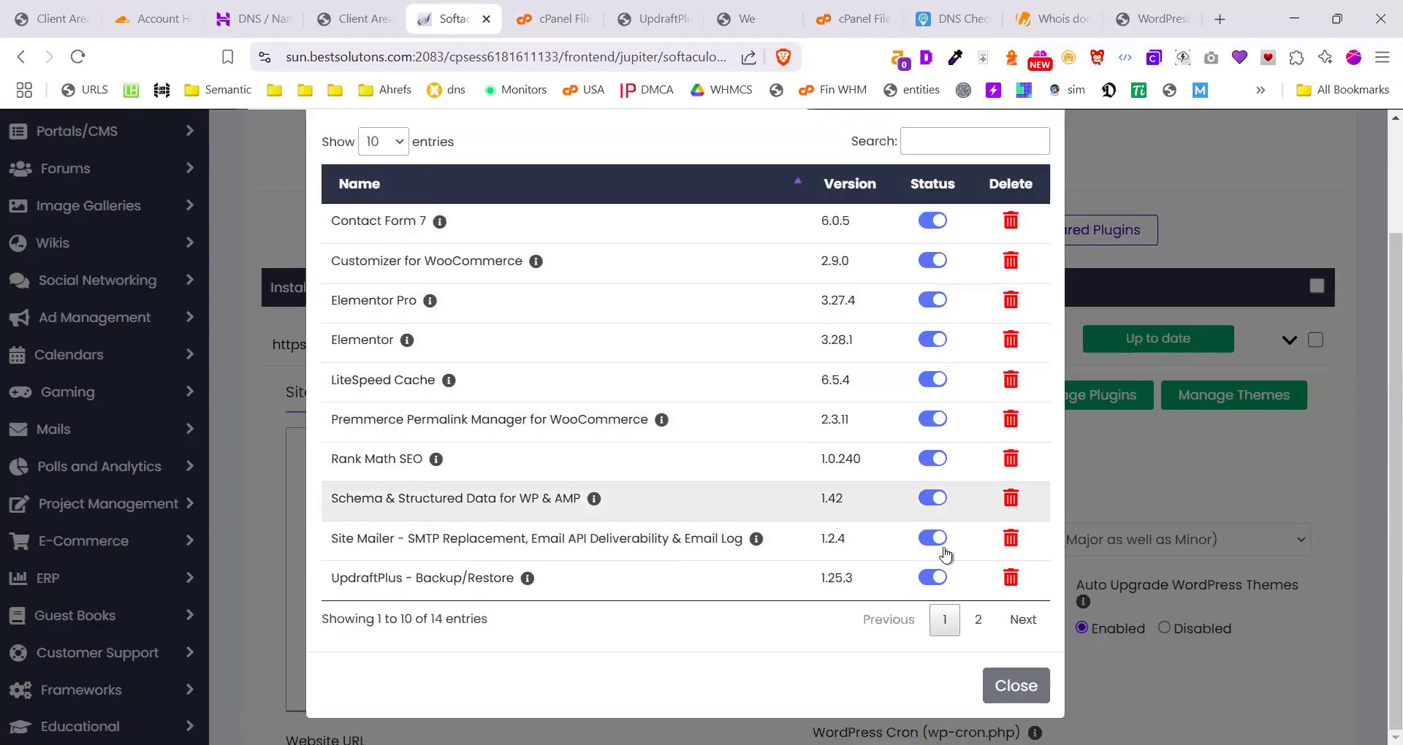
{"action": "scroll", "coordinate": [877, 307], "scroll_direction": "up", "scroll_amount": 2}
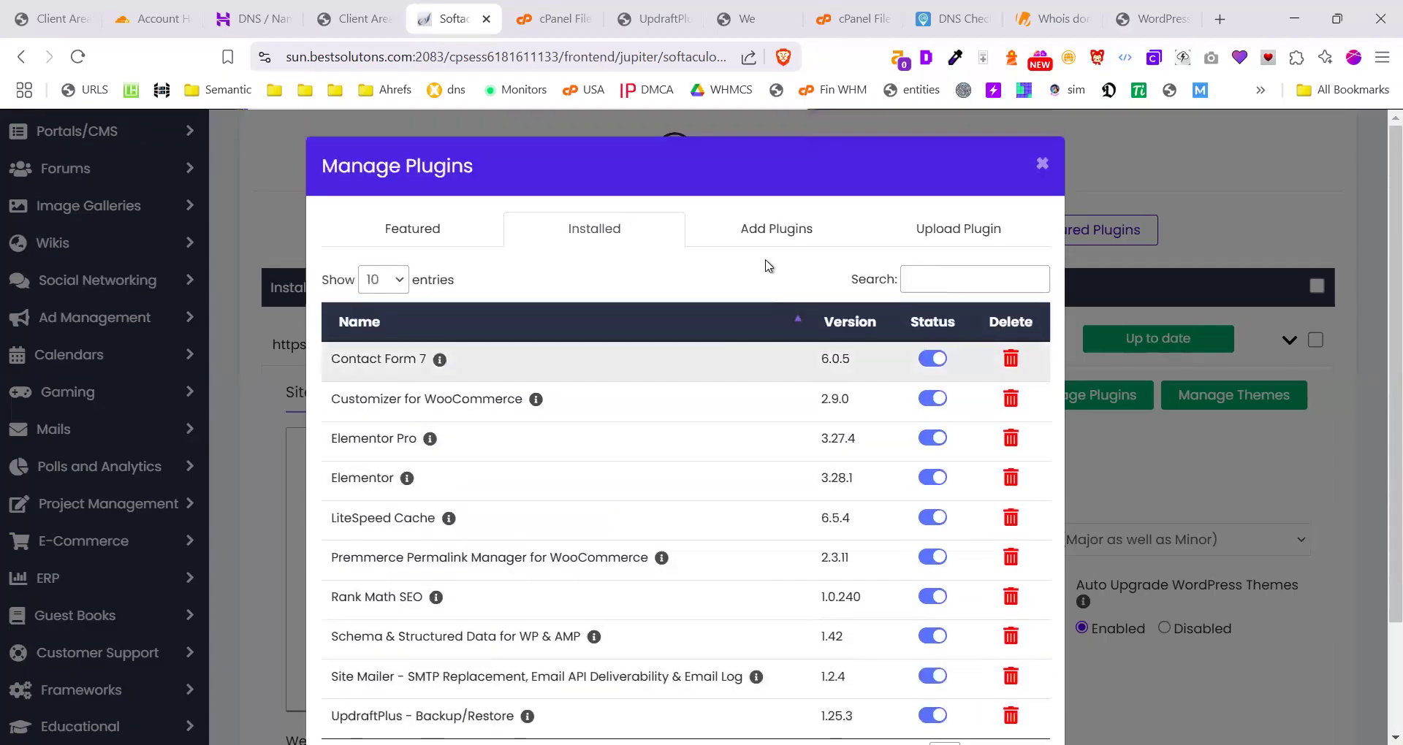
{"action": "left_click", "coordinate": [756, 228]}
{"action": "left_click", "coordinate": [950, 234]}
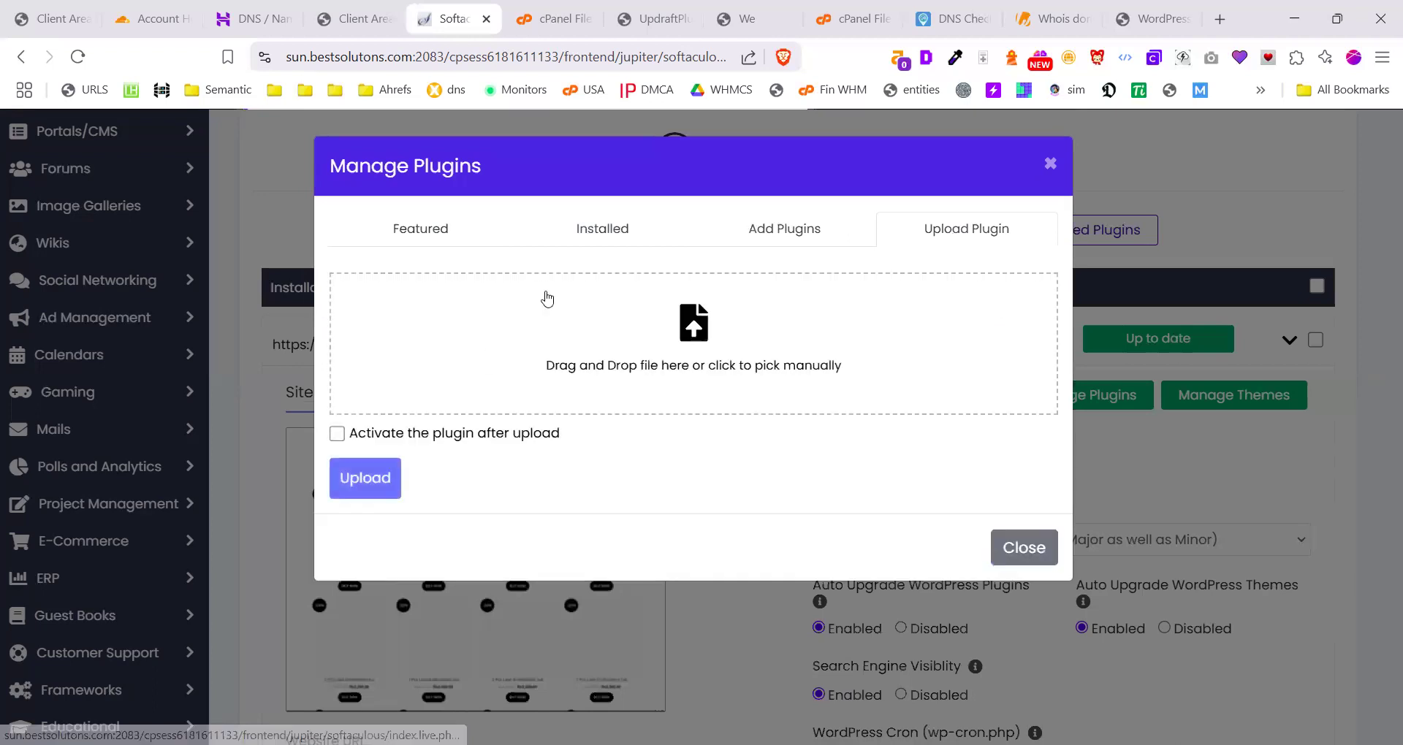
{"action": "left_click", "coordinate": [597, 229]}
{"action": "left_click", "coordinate": [1050, 163]}
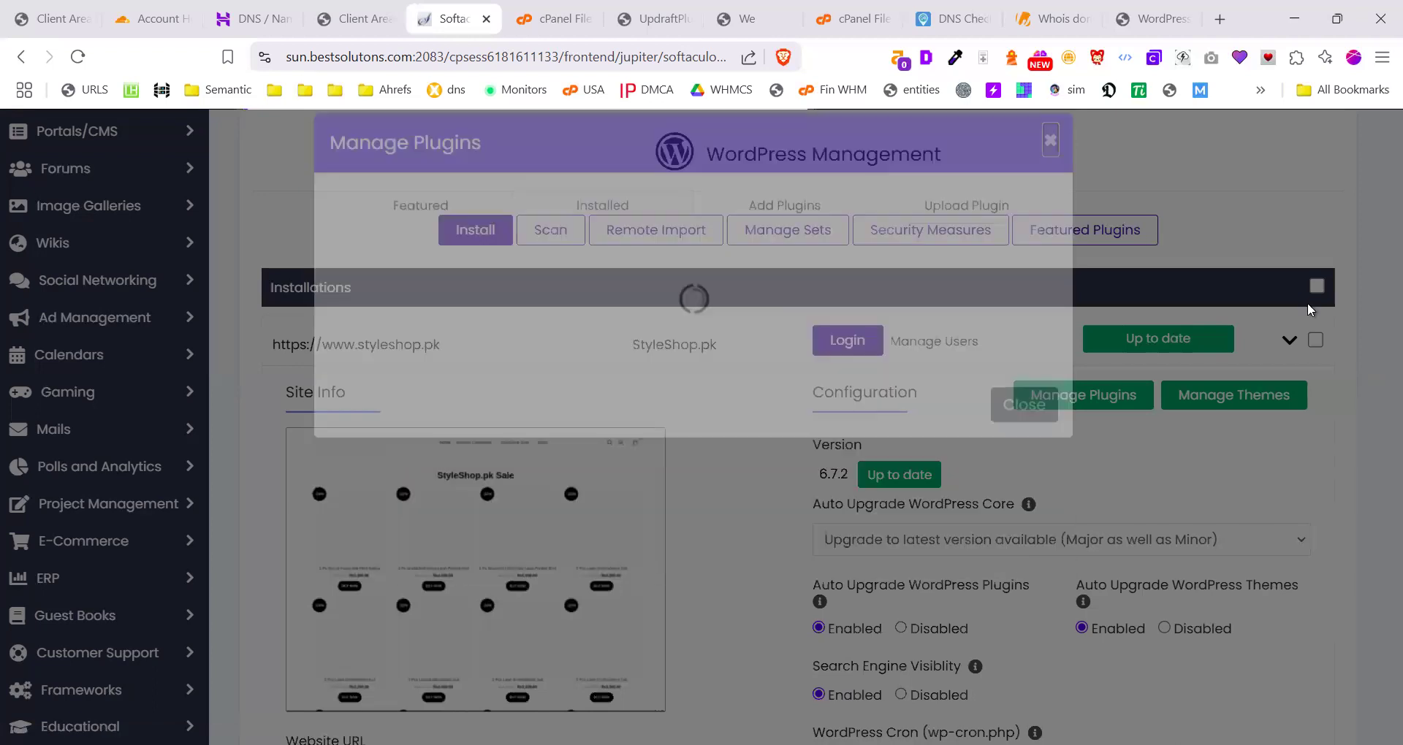
{"action": "left_click", "coordinate": [1247, 388]}
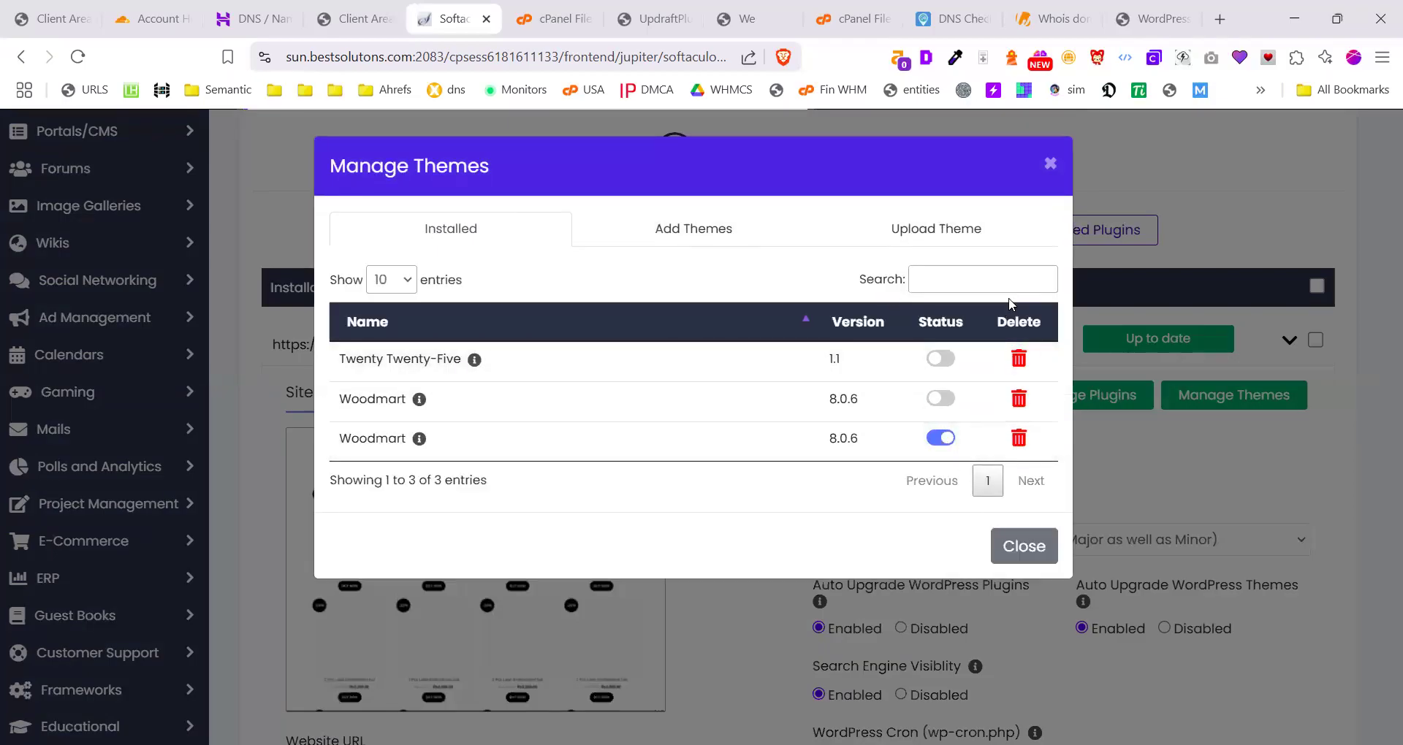
{"action": "left_click", "coordinate": [1050, 165]}
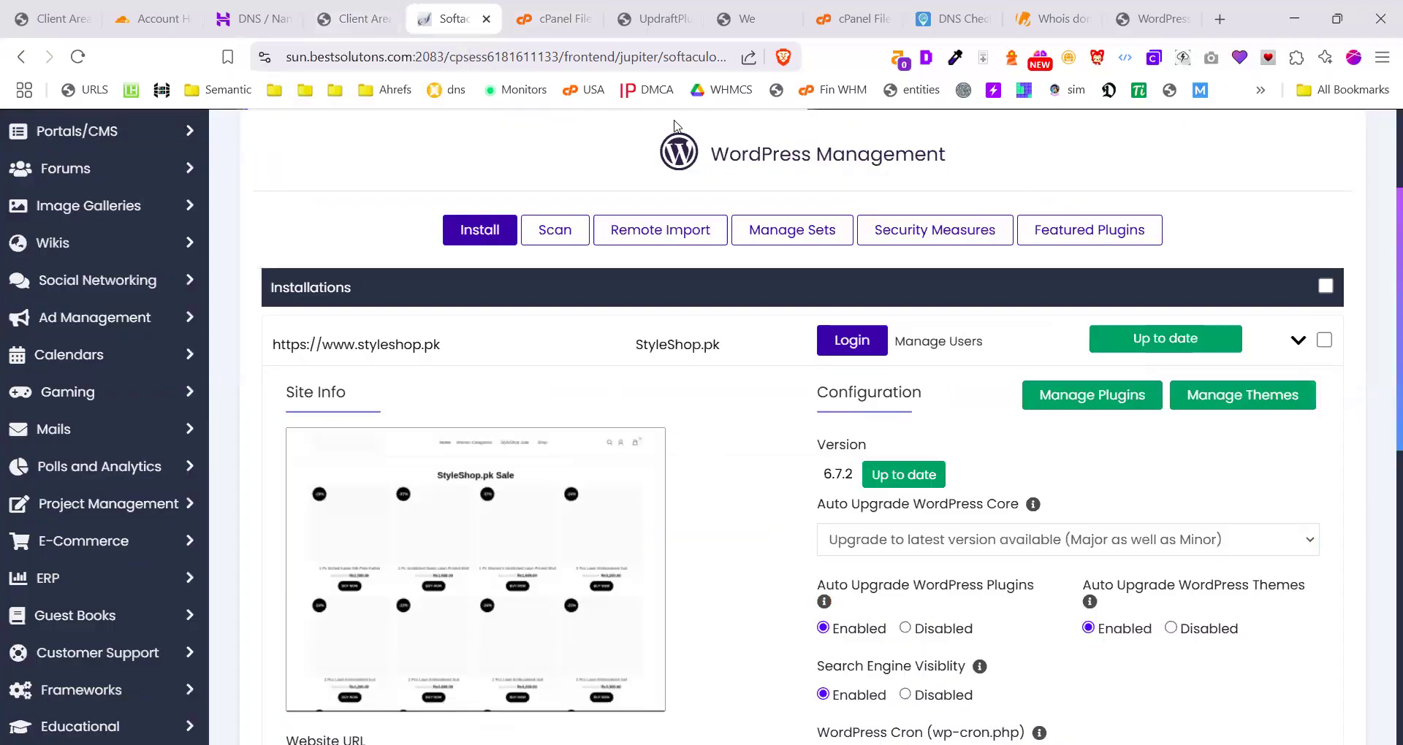
{"action": "left_click", "coordinate": [359, 18]}
{"action": "left_click", "coordinate": [453, 19]}
Step: Review the public_html listing in File Manager, selecting .htaccess and then the old folder
{"action": "scroll", "coordinate": [692, 144], "scroll_direction": "up", "scroll_amount": 3}
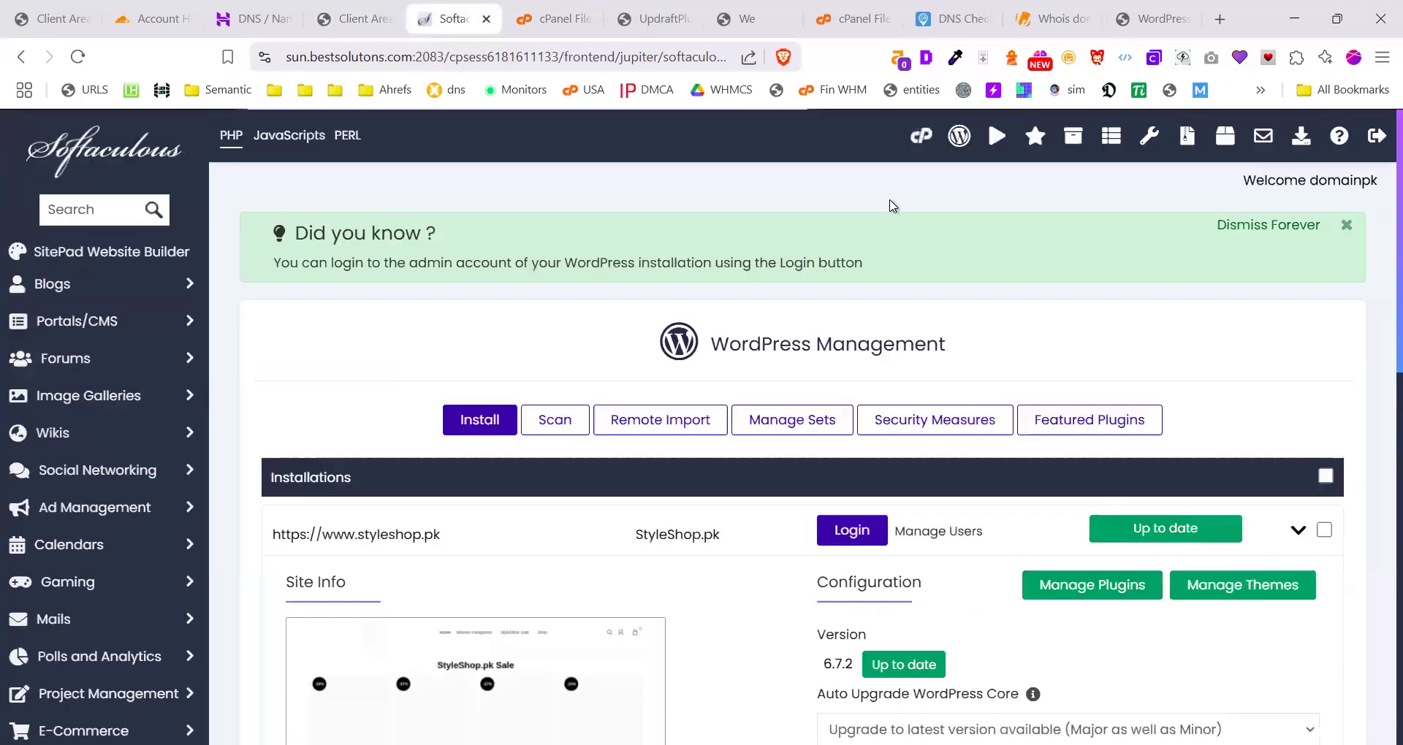
{"action": "left_click", "coordinate": [917, 137]}
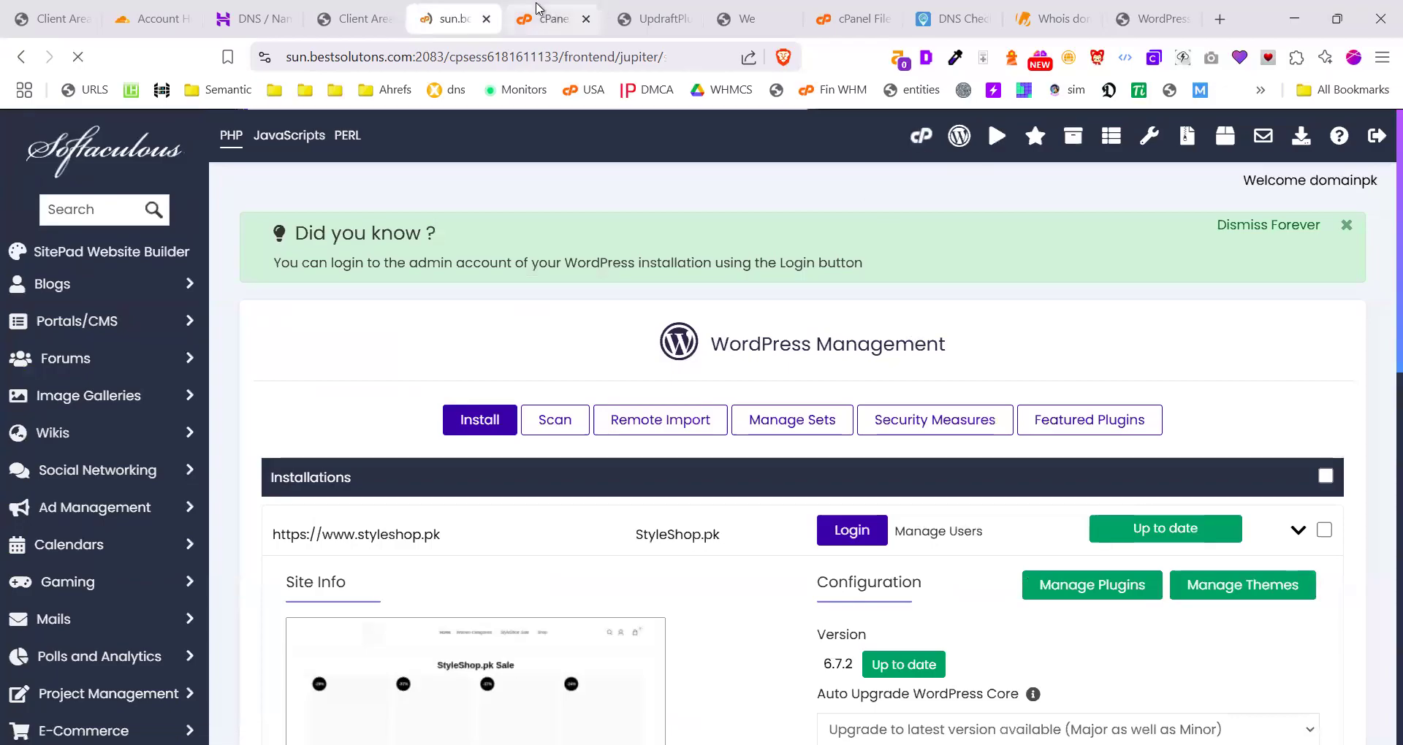
{"action": "key", "text": "ctrl+Tab"}
{"action": "scroll", "coordinate": [503, 384], "scroll_direction": "down", "scroll_amount": 2}
{"action": "scroll", "coordinate": [483, 365], "scroll_direction": "up", "scroll_amount": 2}
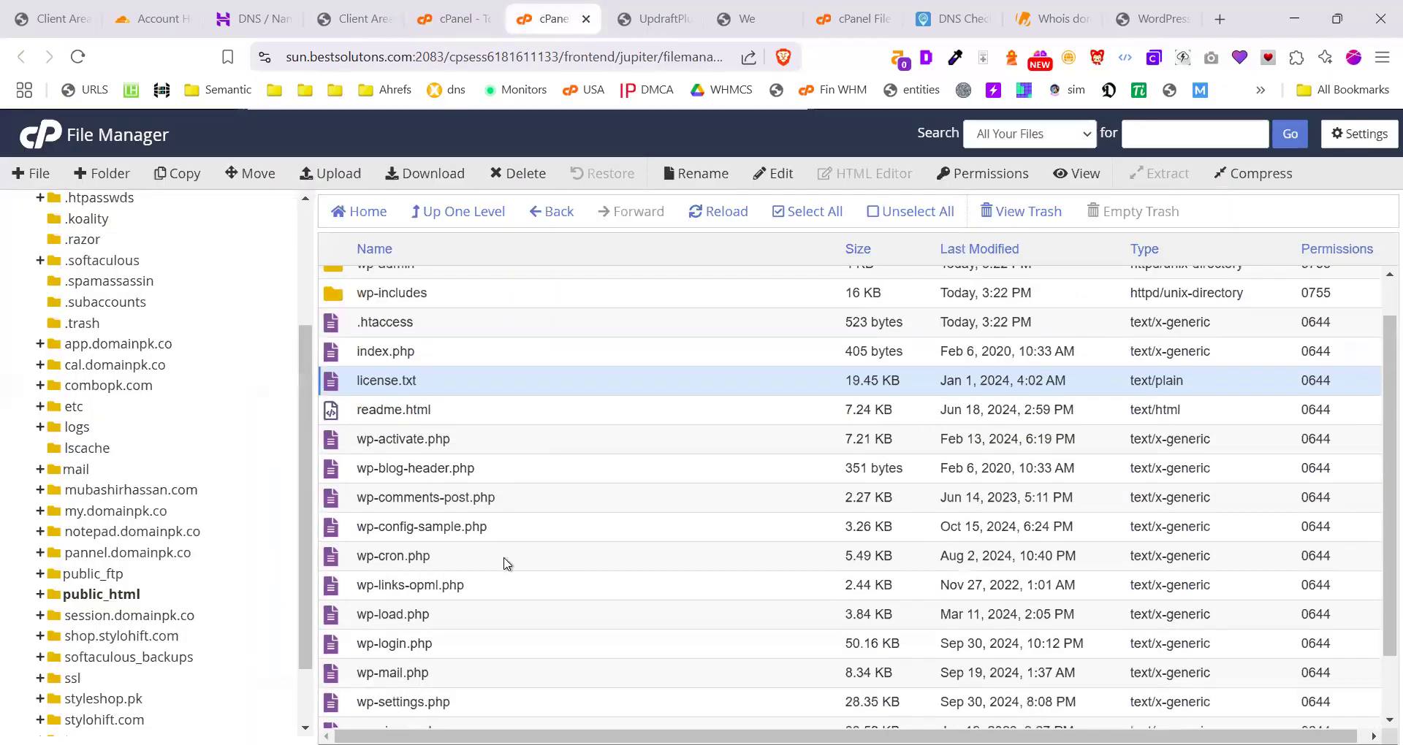
{"action": "left_click", "coordinate": [567, 369]}
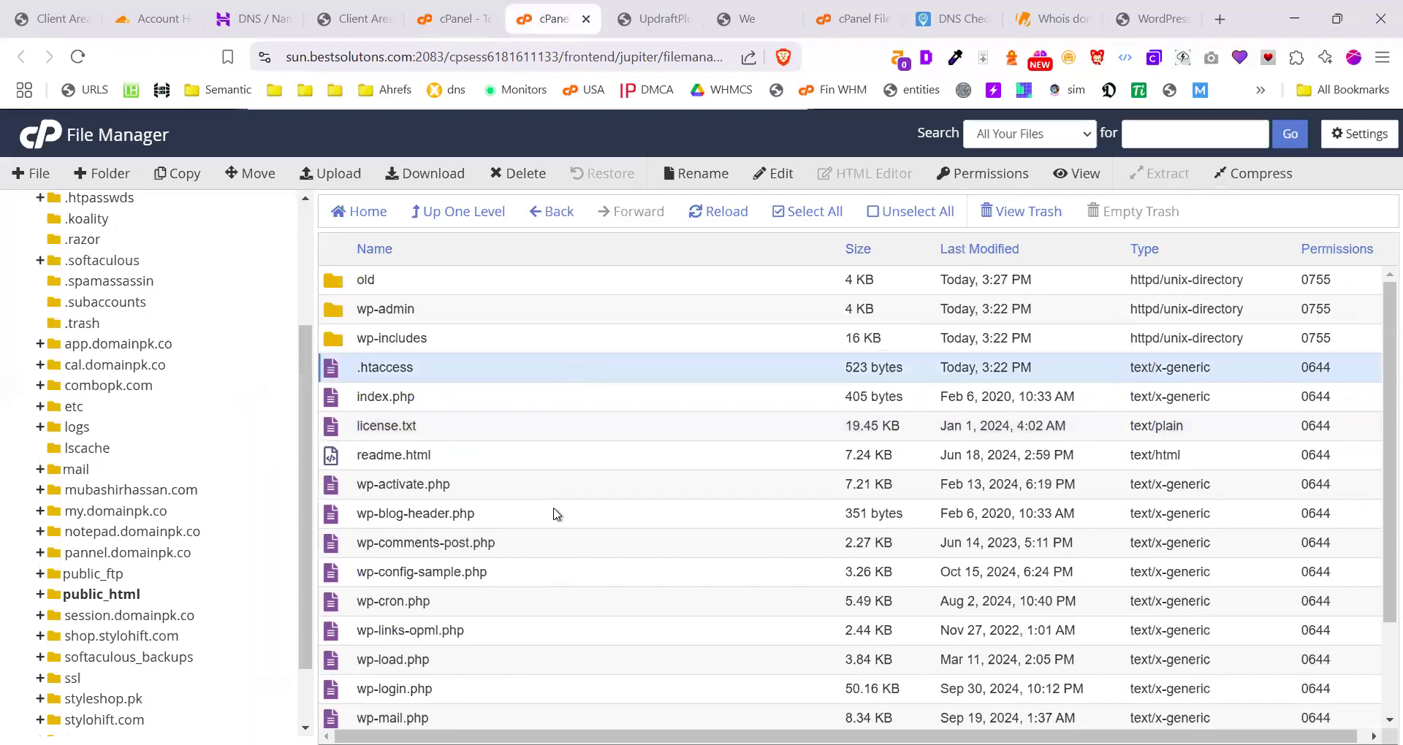
{"action": "left_click", "coordinate": [481, 281]}
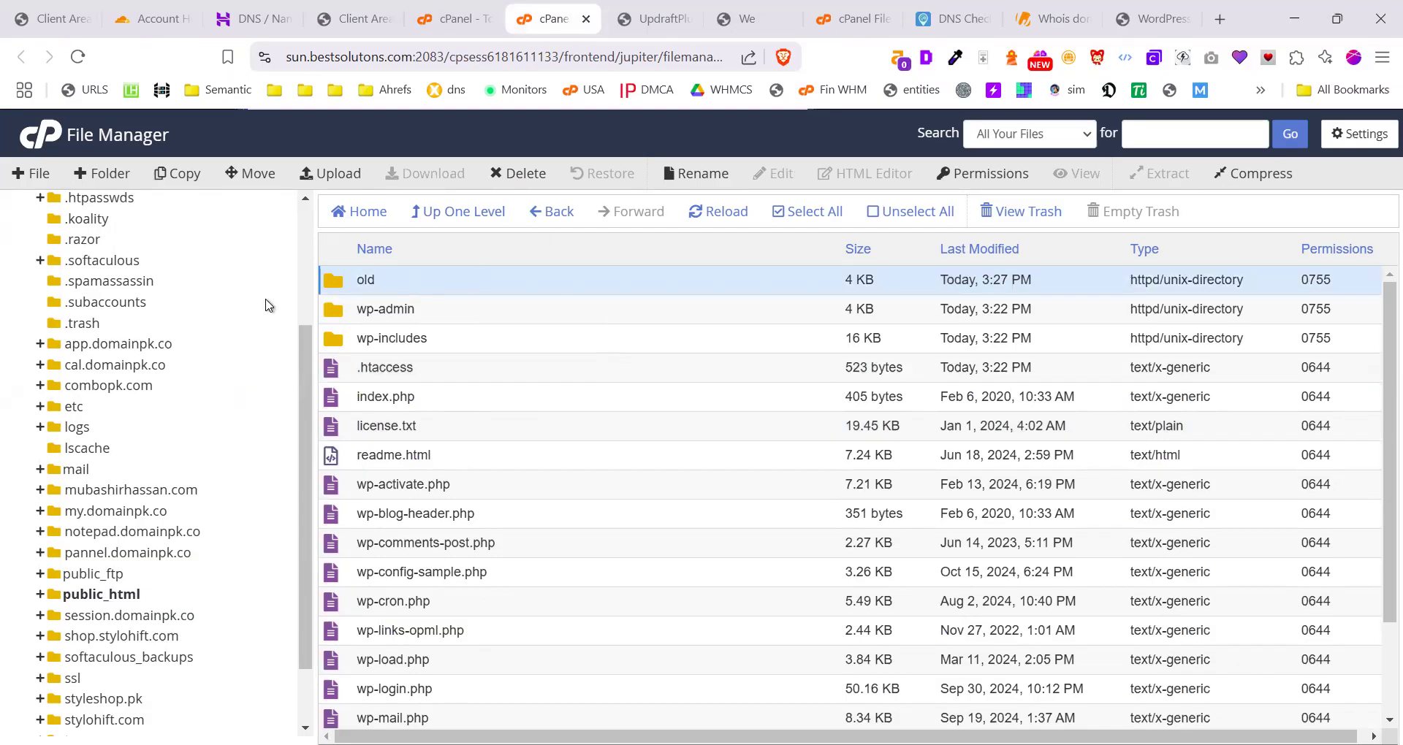
{"action": "scroll", "coordinate": [460, 410], "scroll_direction": "down", "scroll_amount": 2}
{"action": "scroll", "coordinate": [472, 424], "scroll_direction": "up", "scroll_amount": 1}
{"action": "scroll", "coordinate": [478, 434], "scroll_direction": "down", "scroll_amount": 1}
{"action": "scroll", "coordinate": [482, 444], "scroll_direction": "up", "scroll_amount": 2}
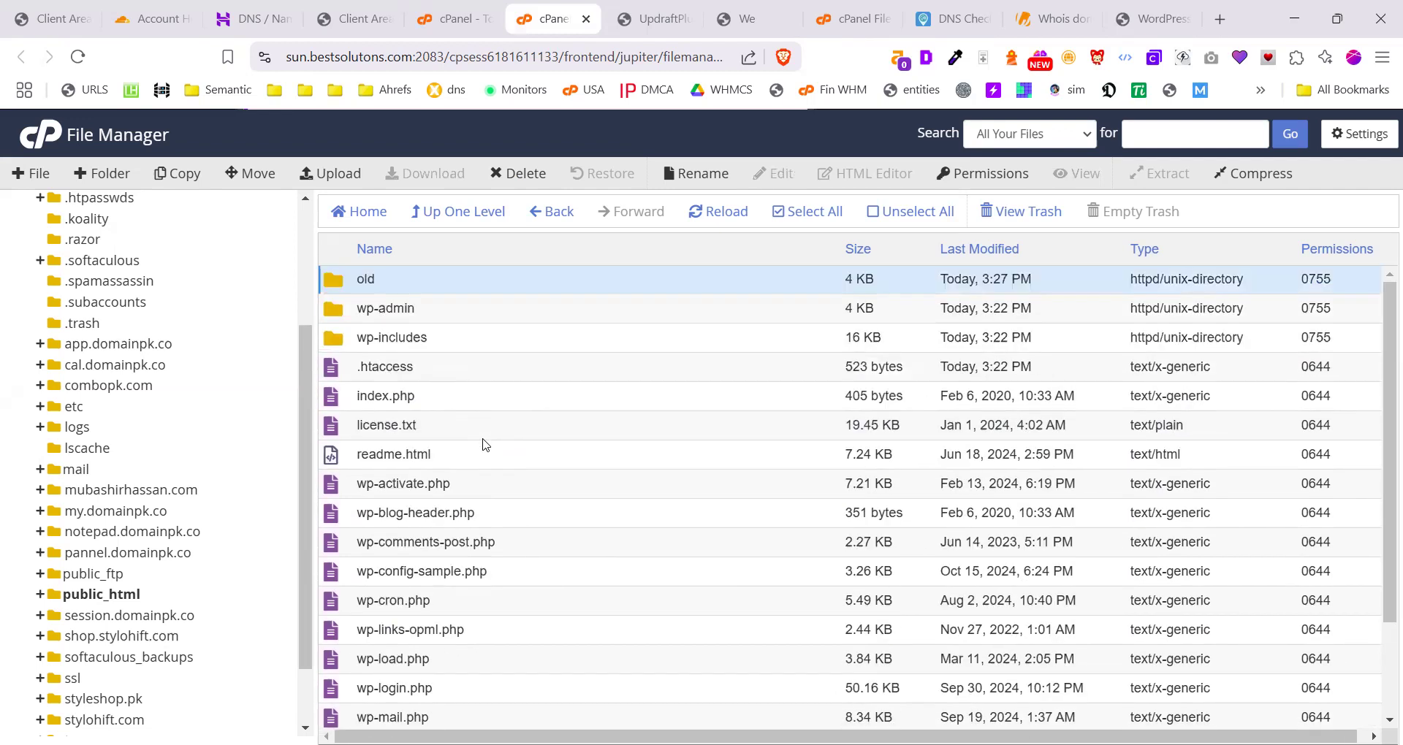
Step: Launch phpMyAdmin from cPanel's Databases section into its own tab
{"action": "left_click", "coordinate": [444, 9]}
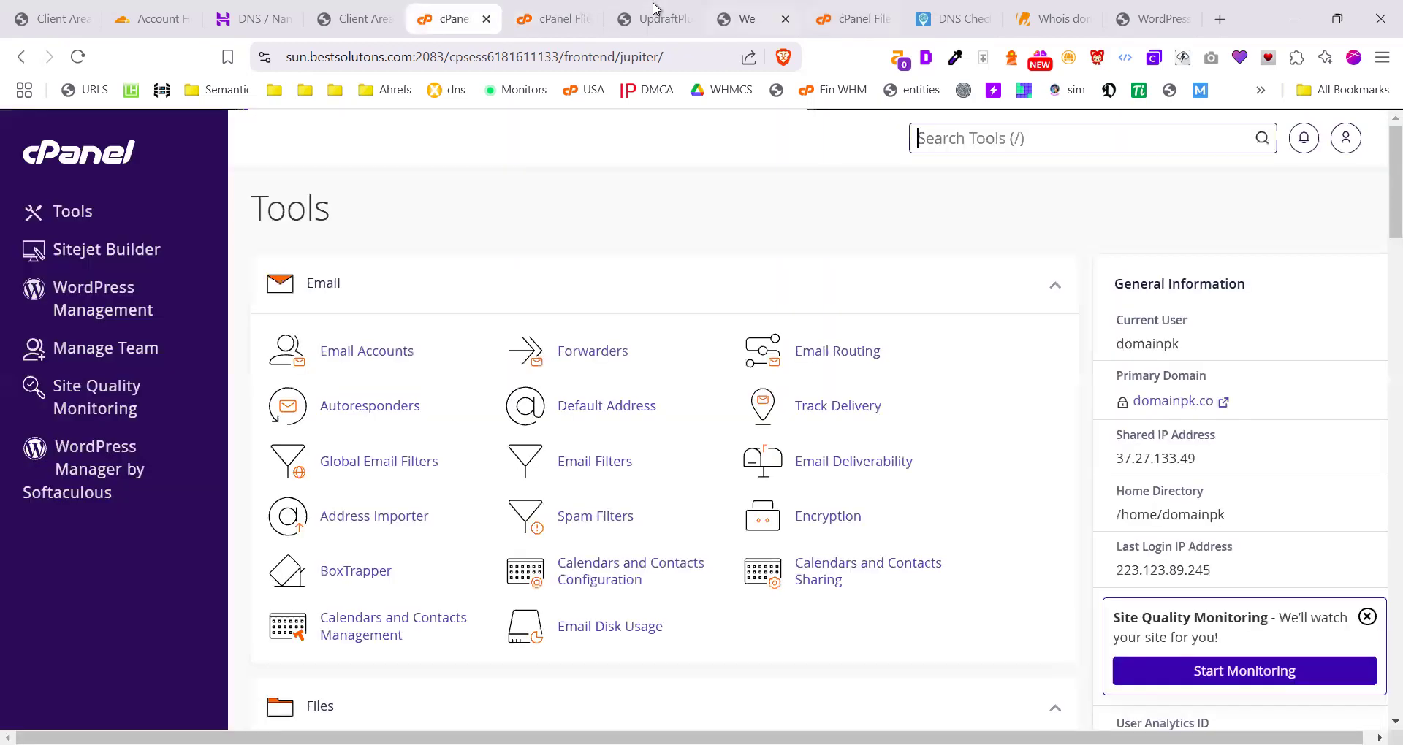
{"action": "scroll", "coordinate": [536, 483], "scroll_direction": "down", "scroll_amount": 5}
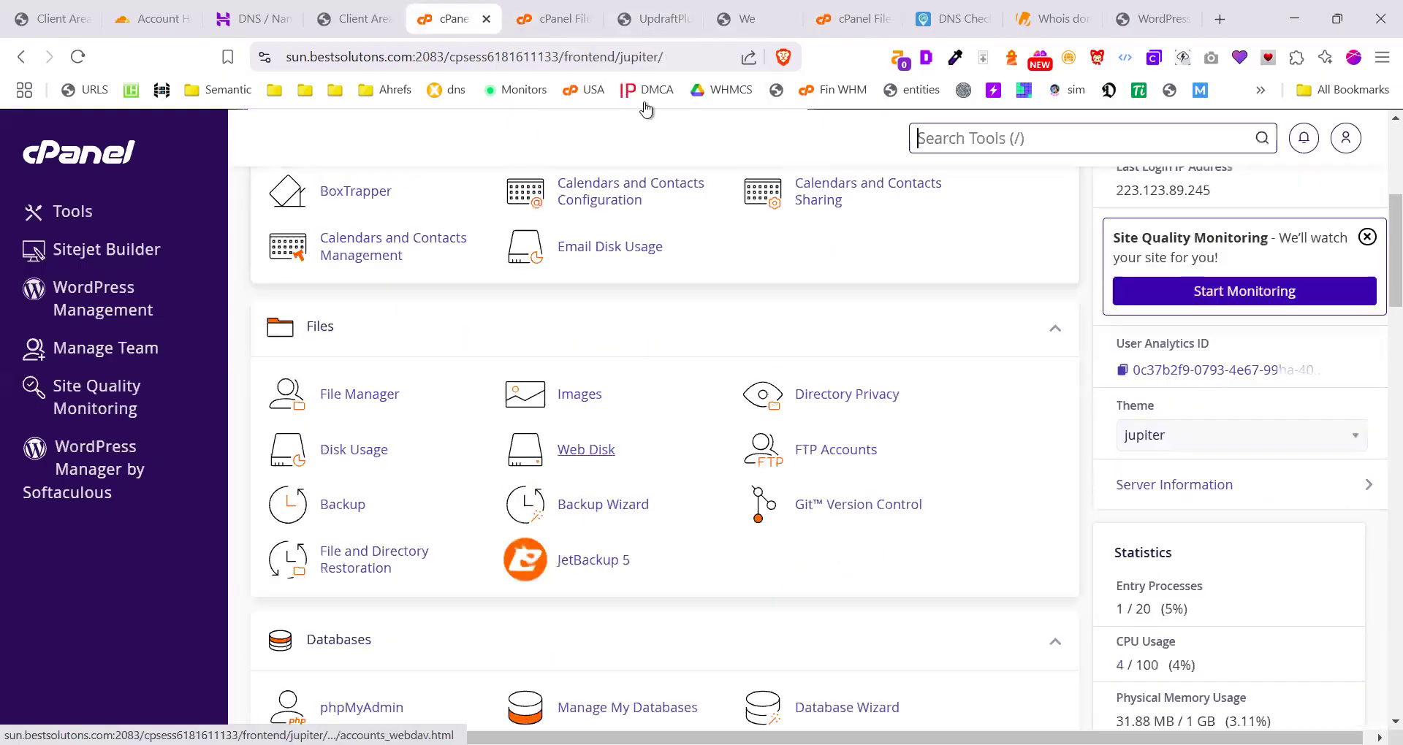
{"action": "scroll", "coordinate": [577, 418], "scroll_direction": "down", "scroll_amount": 3}
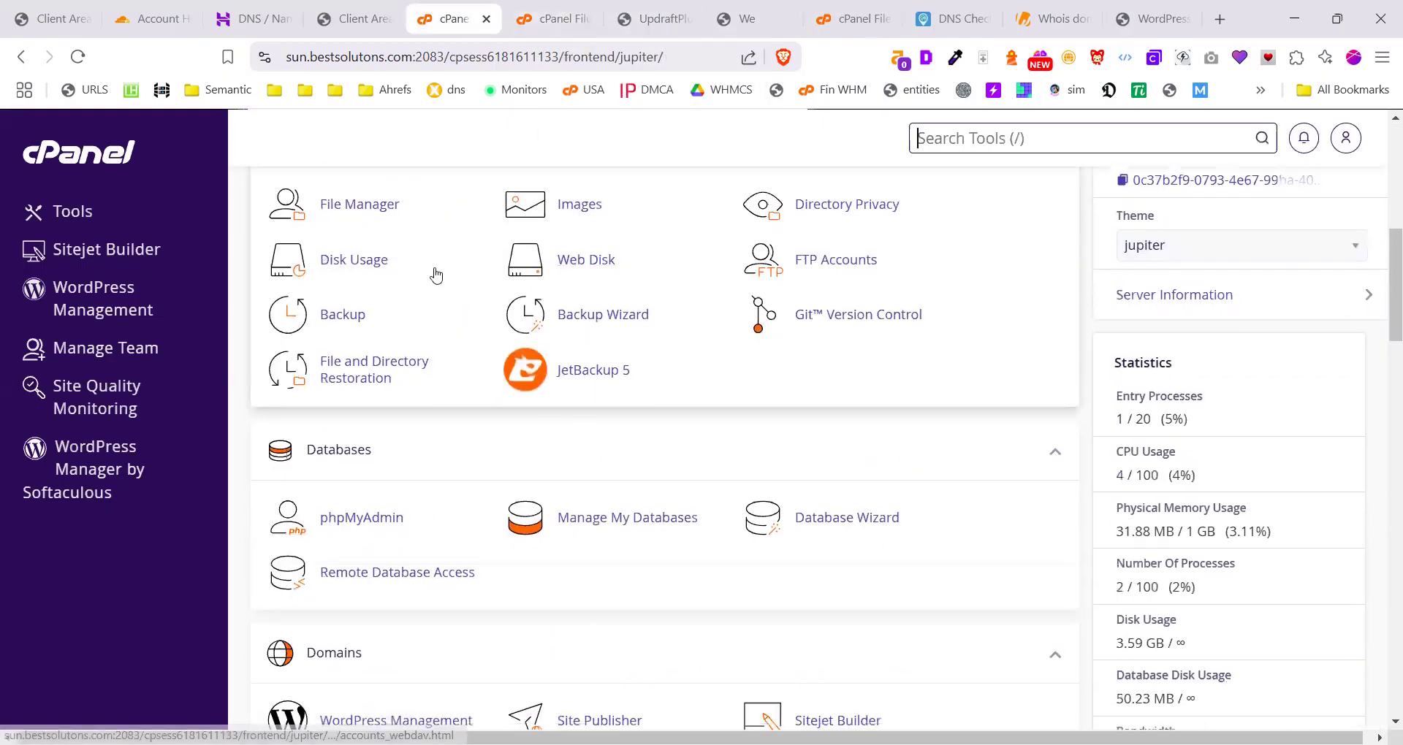
{"action": "left_click", "coordinate": [376, 519]}
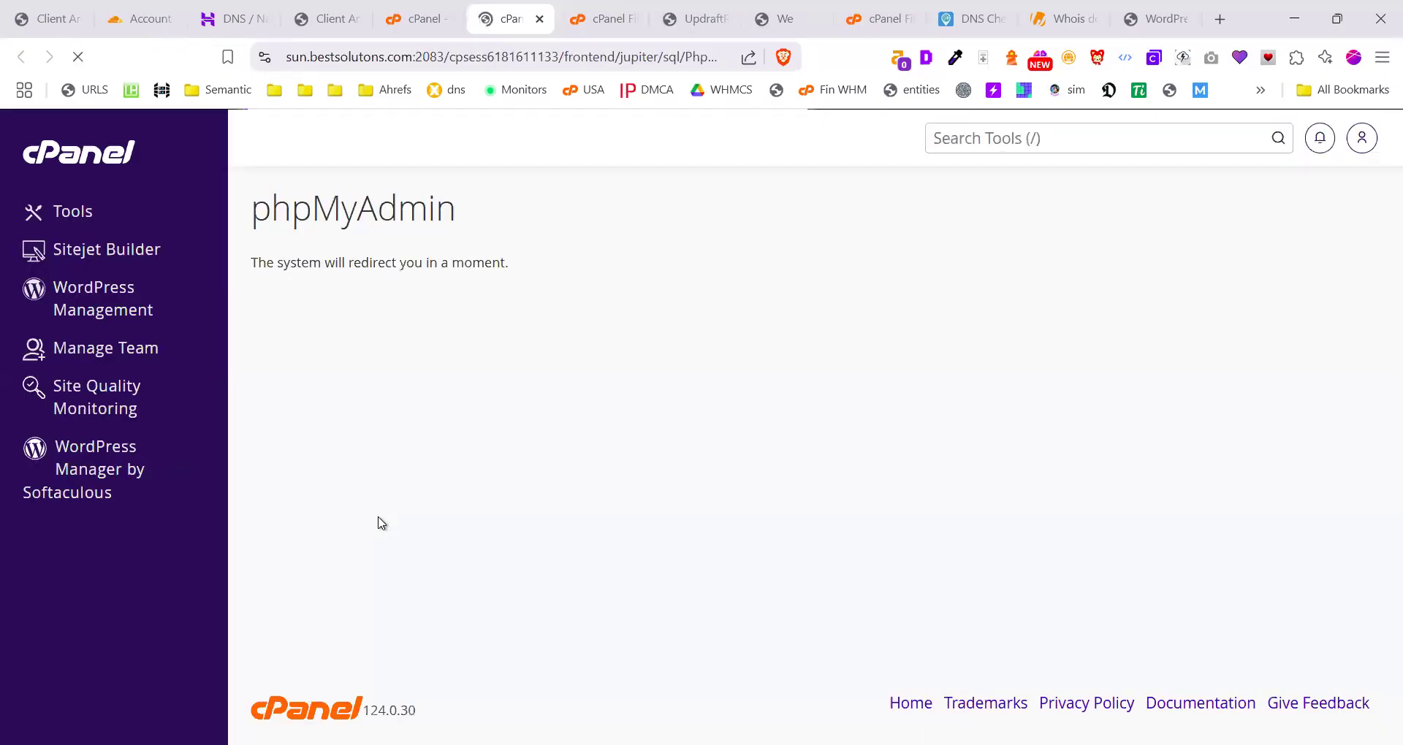
{"action": "left_click", "coordinate": [594, 33]}
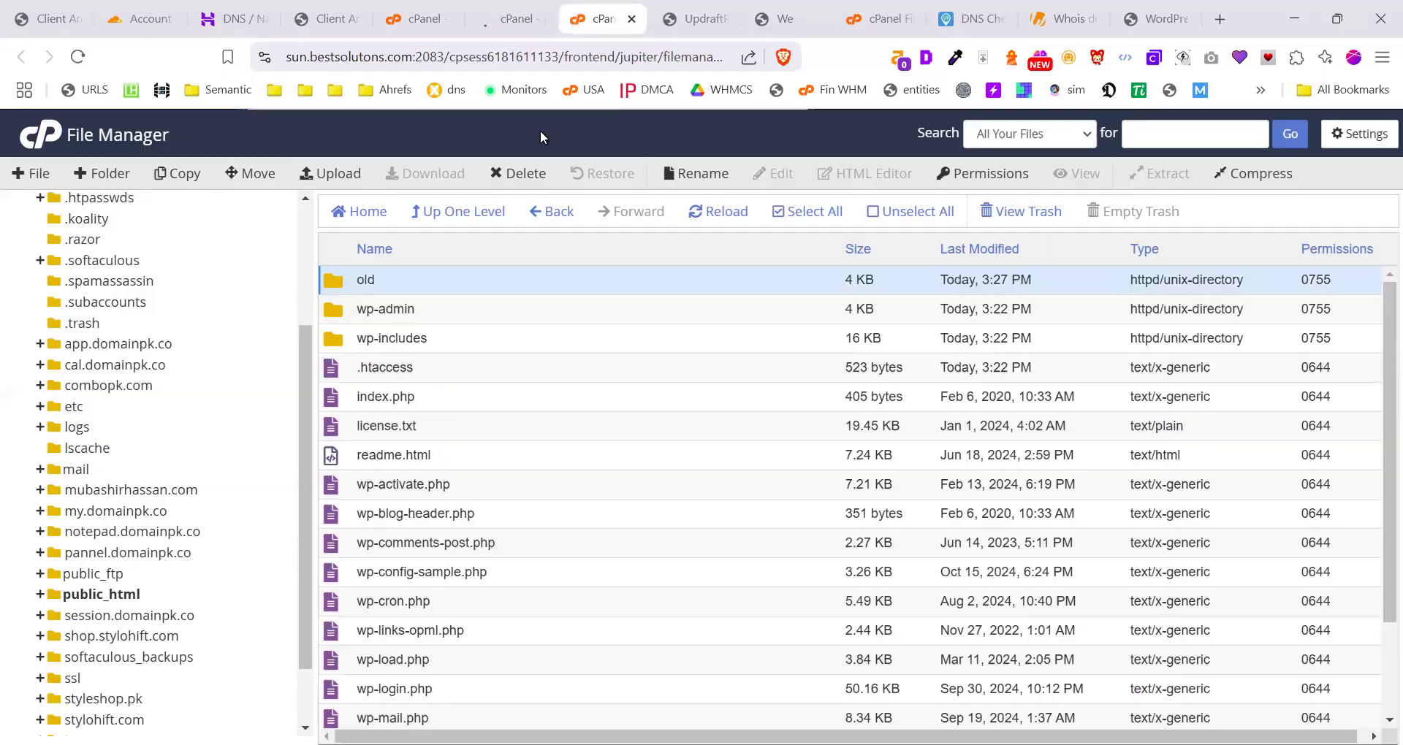
Step: Move wp-content and wp-config.php from the old folder back to /public_html
{"action": "double_click", "coordinate": [418, 287]}
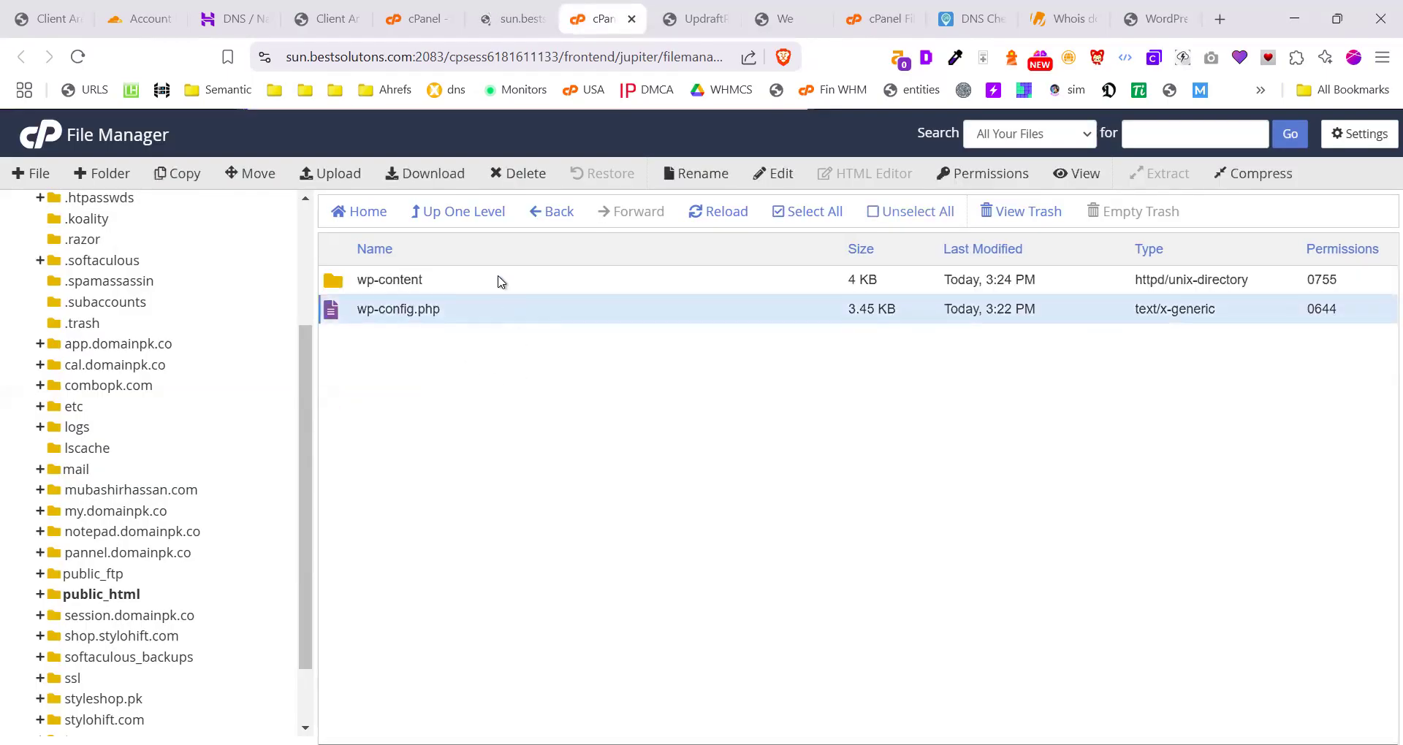
{"action": "left_click", "coordinate": [499, 281]}
{"action": "key", "text": "ctrl+a"}
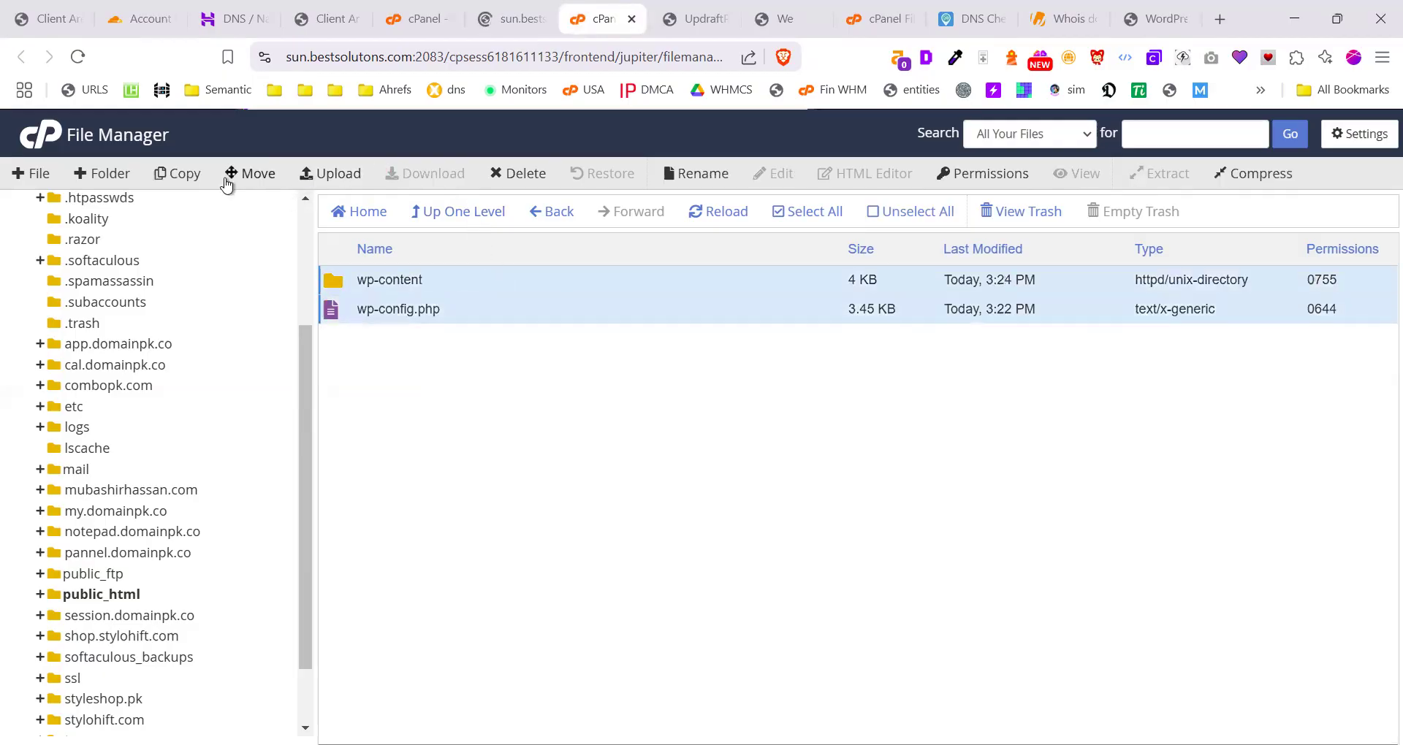
{"action": "left_click", "coordinate": [250, 173]}
{"action": "left_click_drag", "start_coordinate": [634, 456], "coordinate": [611, 457]}
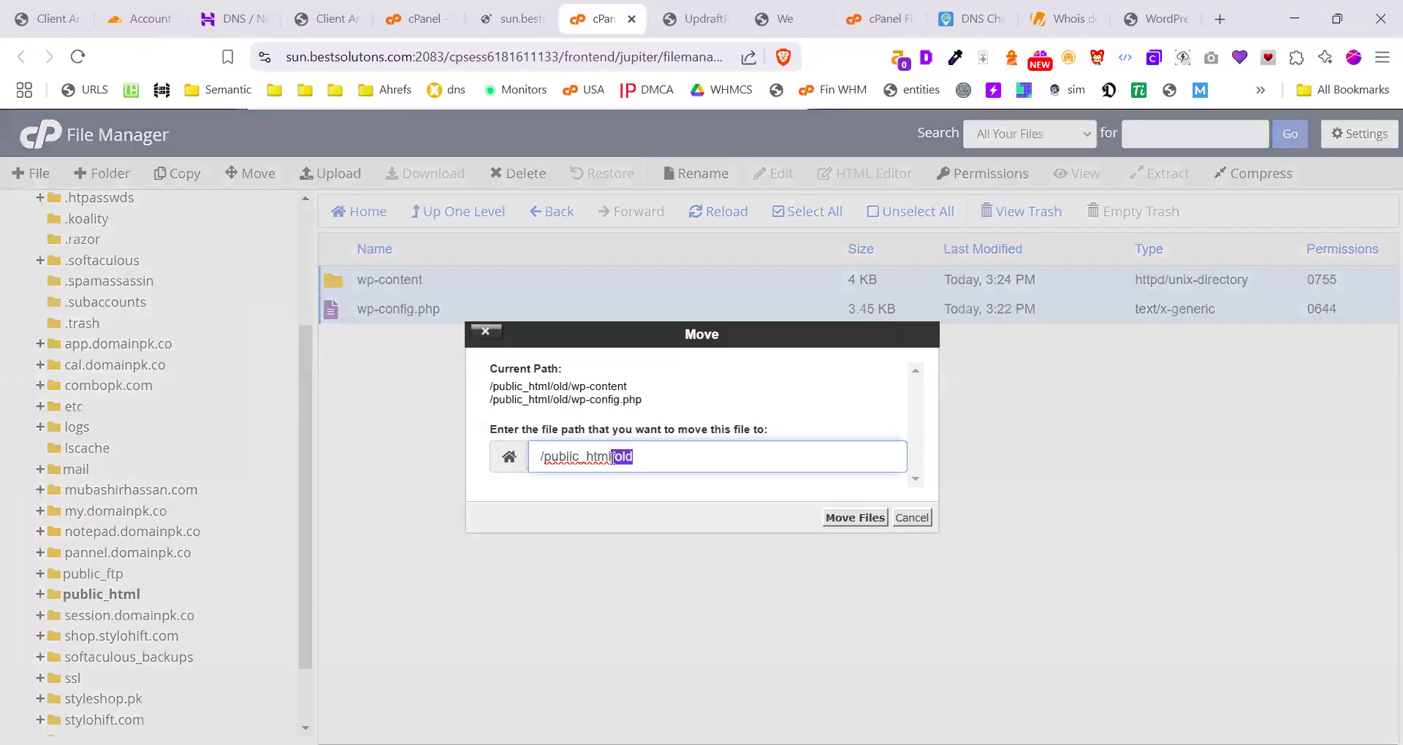
{"action": "key", "text": "BackSpace"}
{"action": "left_click", "coordinate": [873, 519]}
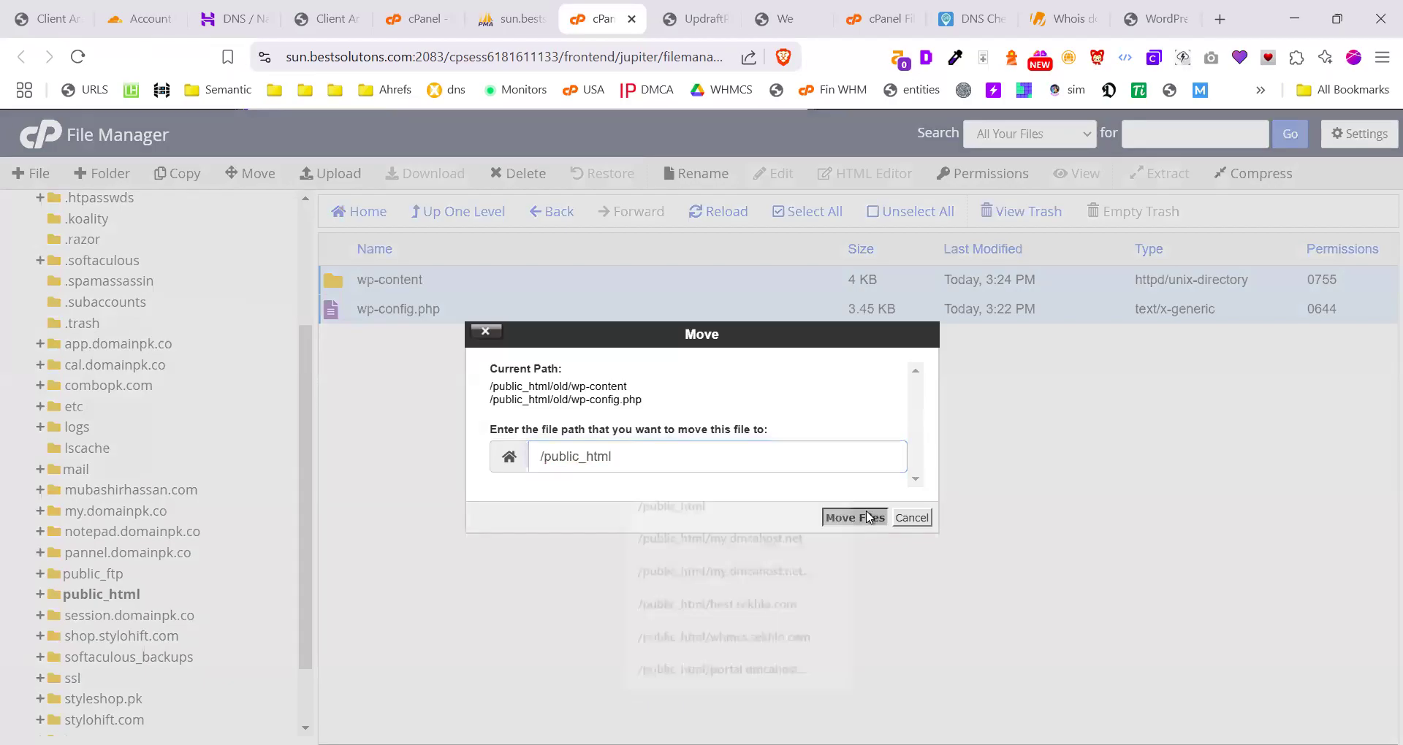
Step: Permanently delete the empty old folder, skipping the trash
{"action": "left_click", "coordinate": [468, 213]}
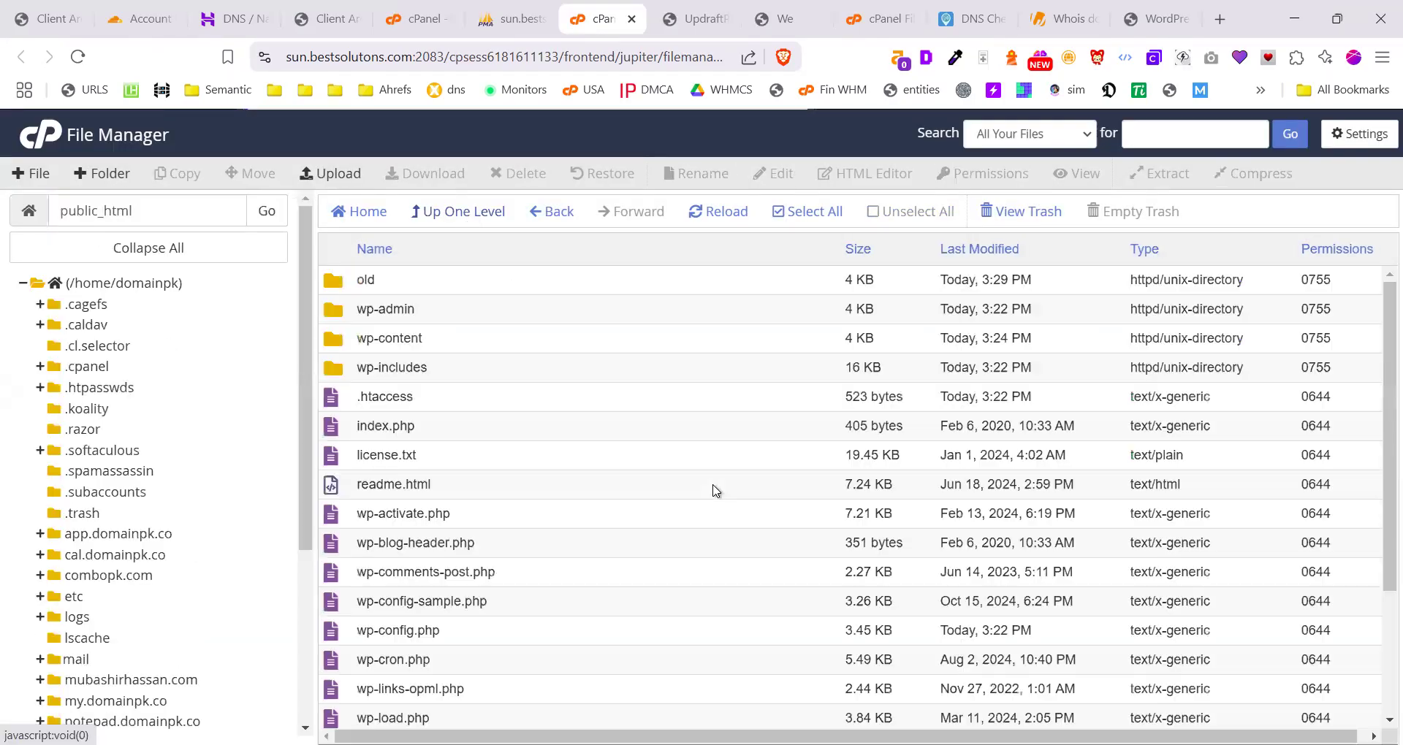
{"action": "left_click", "coordinate": [505, 289]}
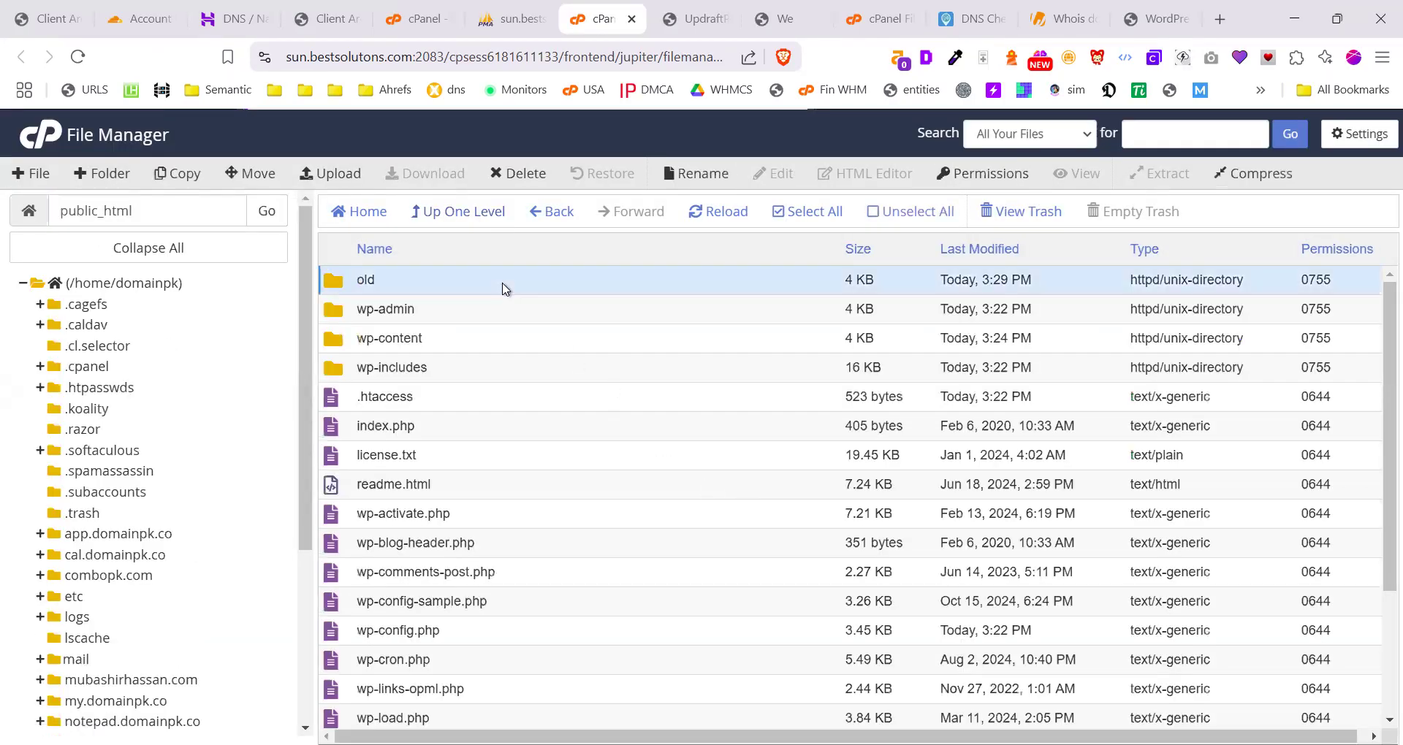
{"action": "left_click", "coordinate": [524, 170]}
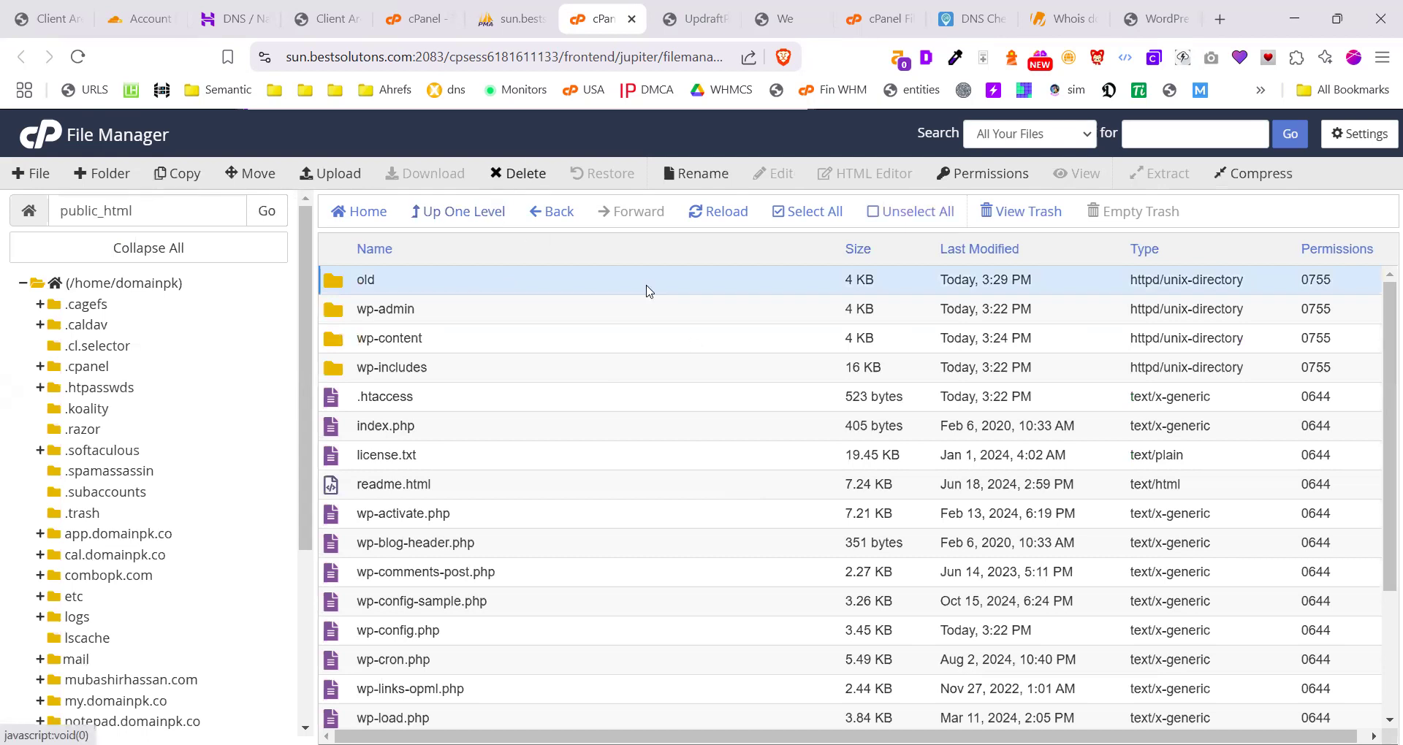
{"action": "left_click", "coordinate": [733, 437]}
{"action": "left_click", "coordinate": [862, 487]}
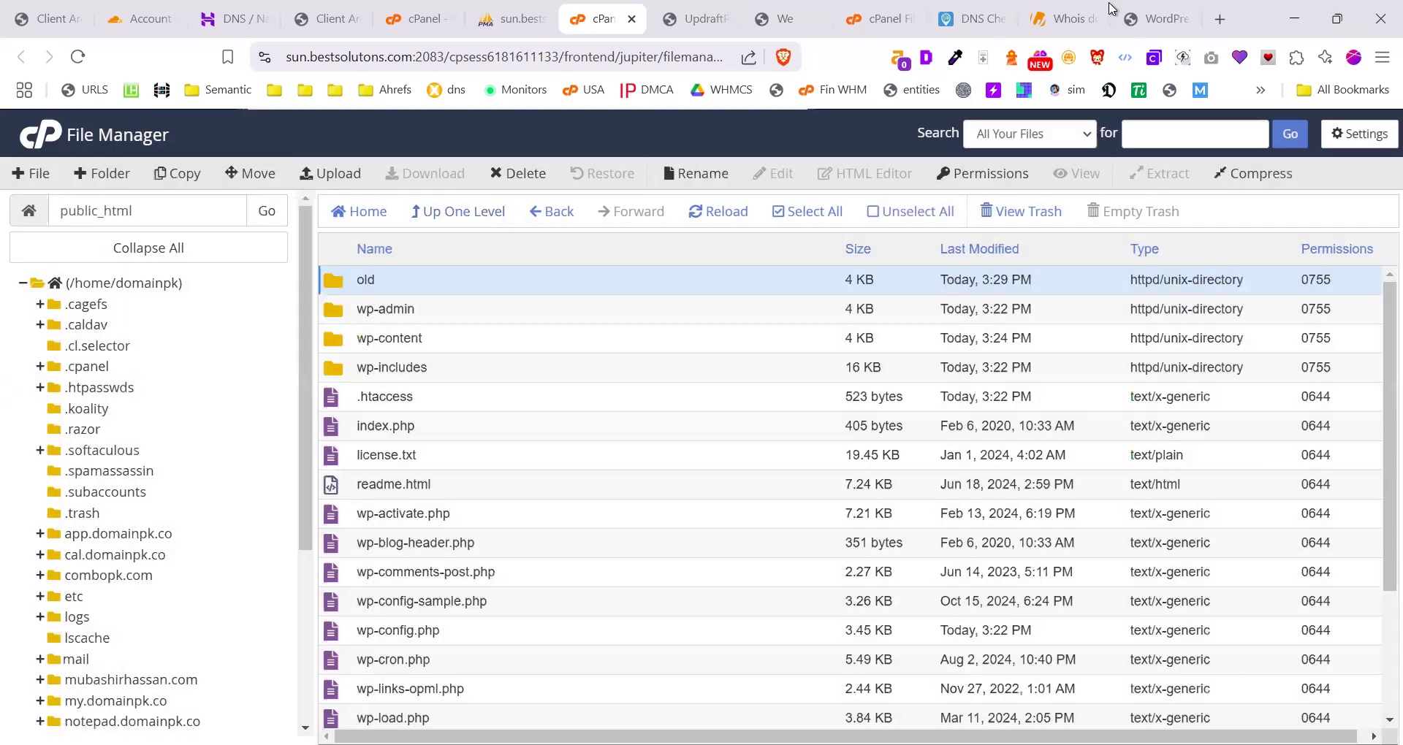
{"action": "left_click", "coordinate": [1147, 18]}
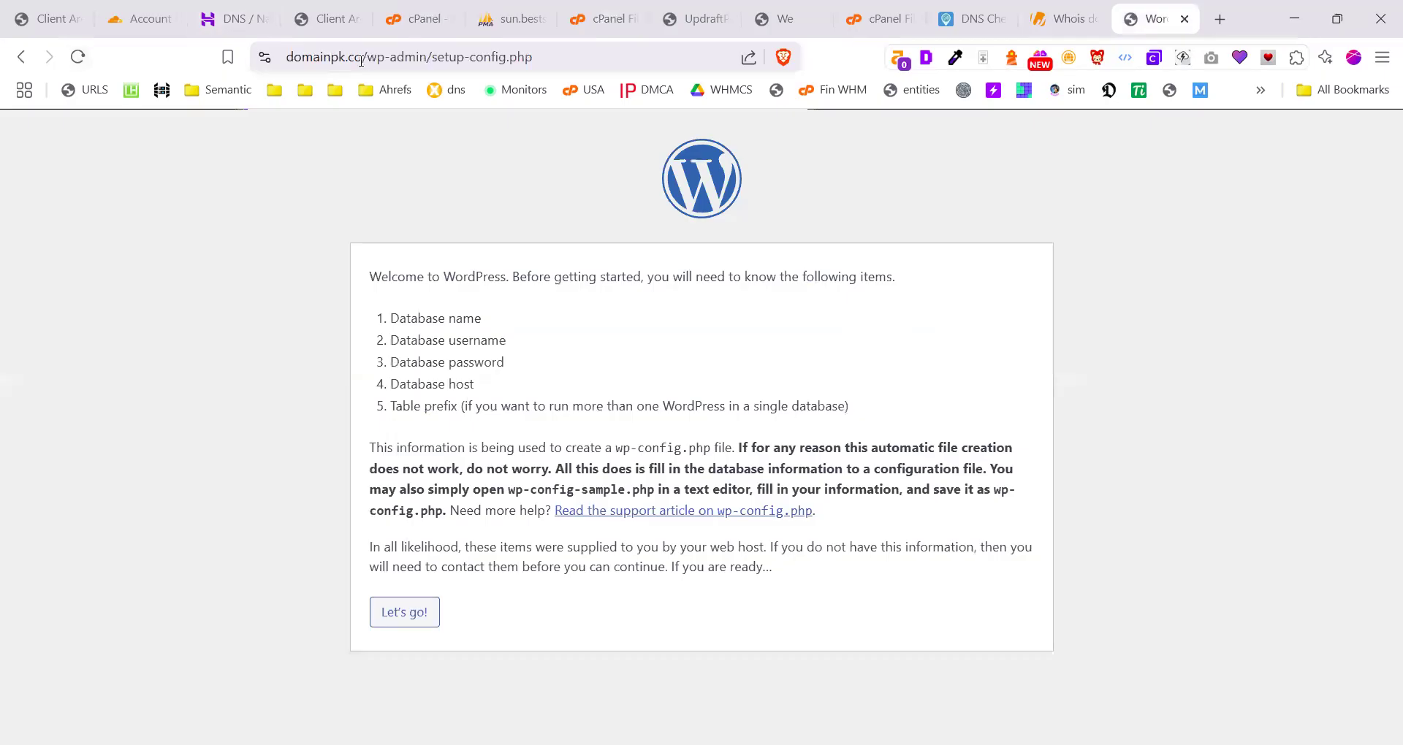
Step: Load the domainpk.co home page by removing /wp-admin/setup-config.php from the address
{"action": "left_click_drag", "start_coordinate": [361, 57], "coordinate": [581, 57]}
{"action": "key", "text": "BackSpace"}
{"action": "key", "text": "Return"}
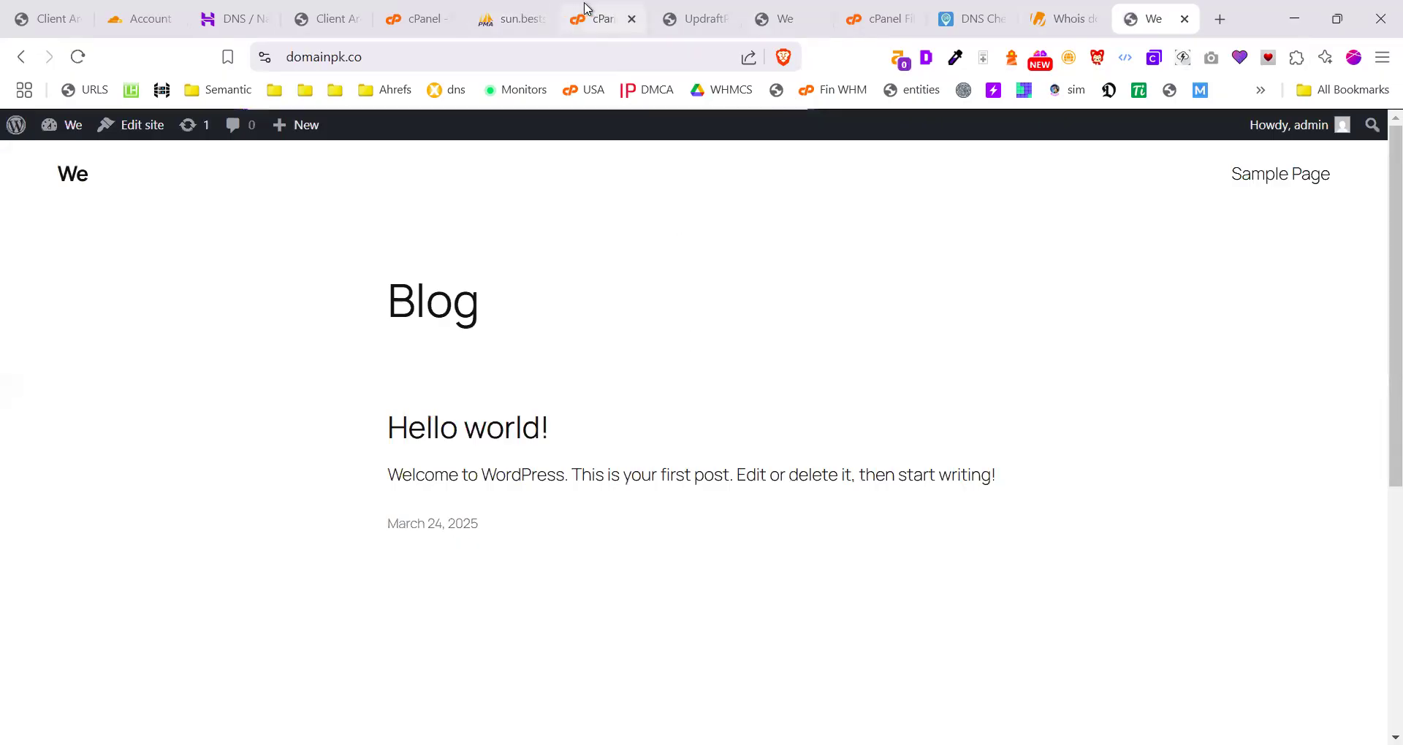
Step: Compare the phpMyAdmin databases with the restored public_html file listing
{"action": "left_click", "coordinate": [586, 10]}
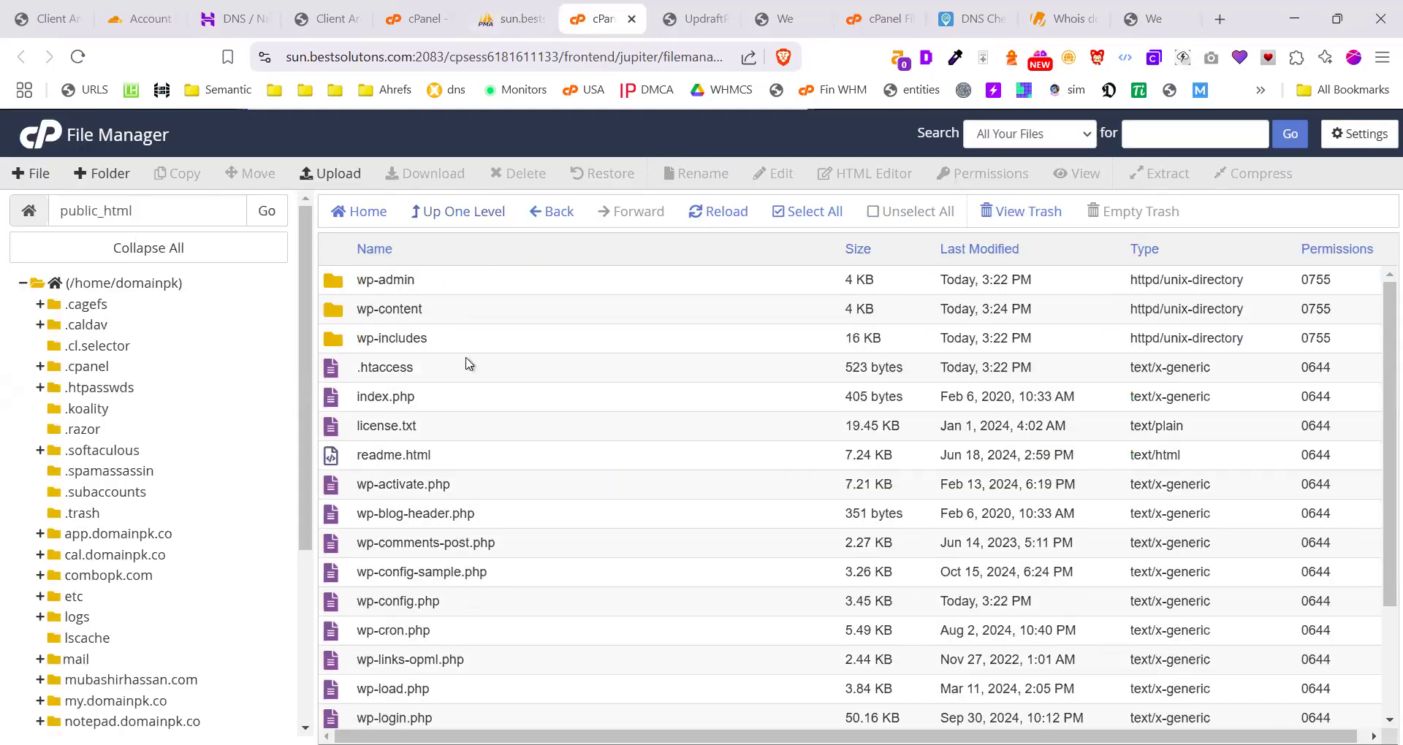
{"action": "scroll", "coordinate": [497, 439], "scroll_direction": "down", "scroll_amount": 3}
{"action": "scroll", "coordinate": [507, 492], "scroll_direction": "up", "scroll_amount": 3}
{"action": "left_click", "coordinate": [494, 9]}
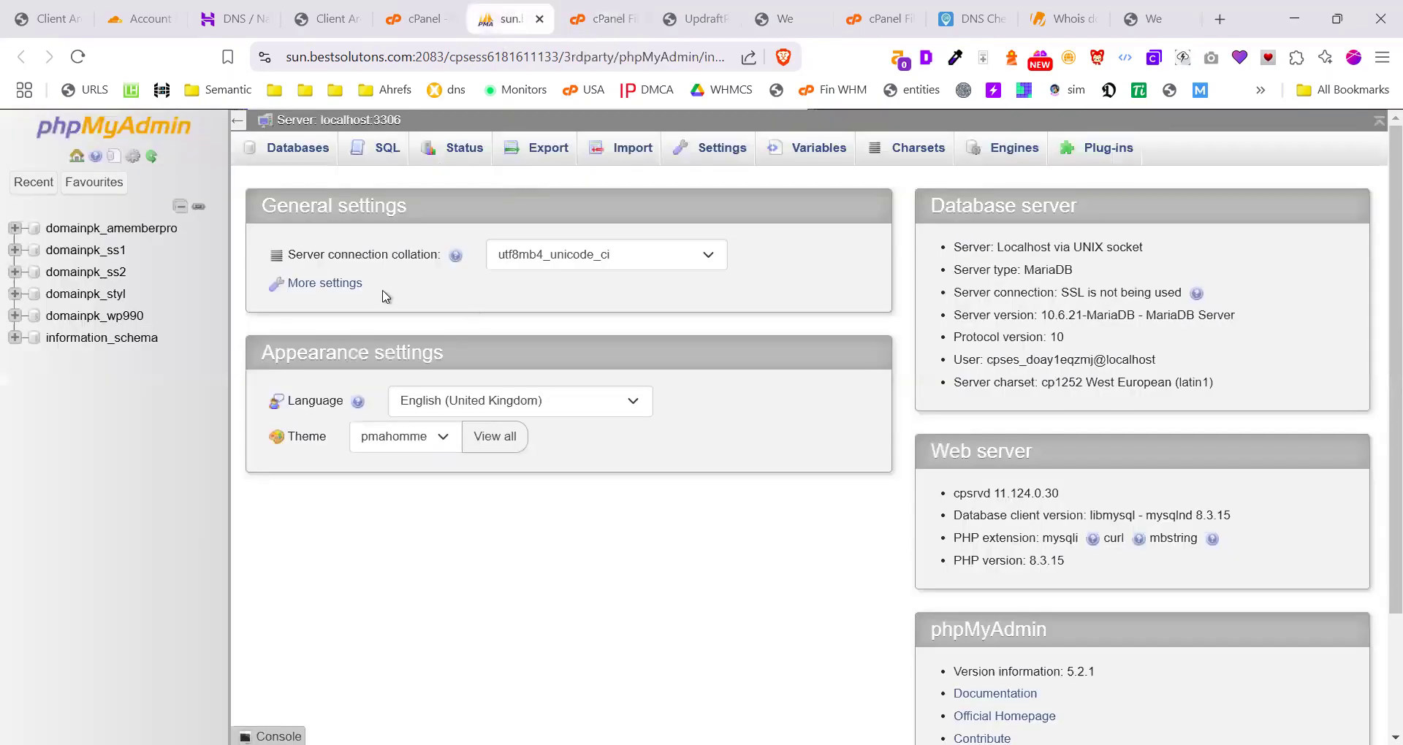
{"action": "left_click", "coordinate": [599, 18]}
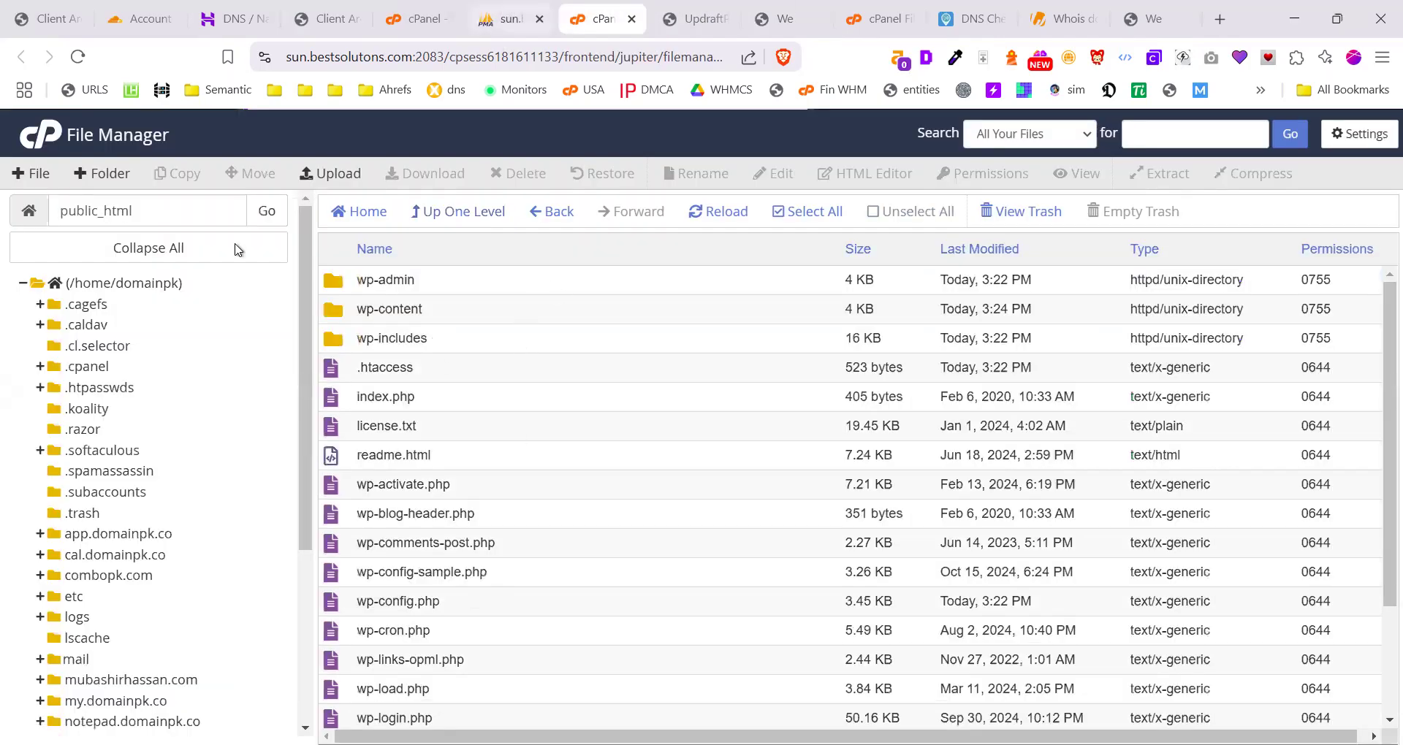
{"action": "left_click", "coordinate": [504, 19]}
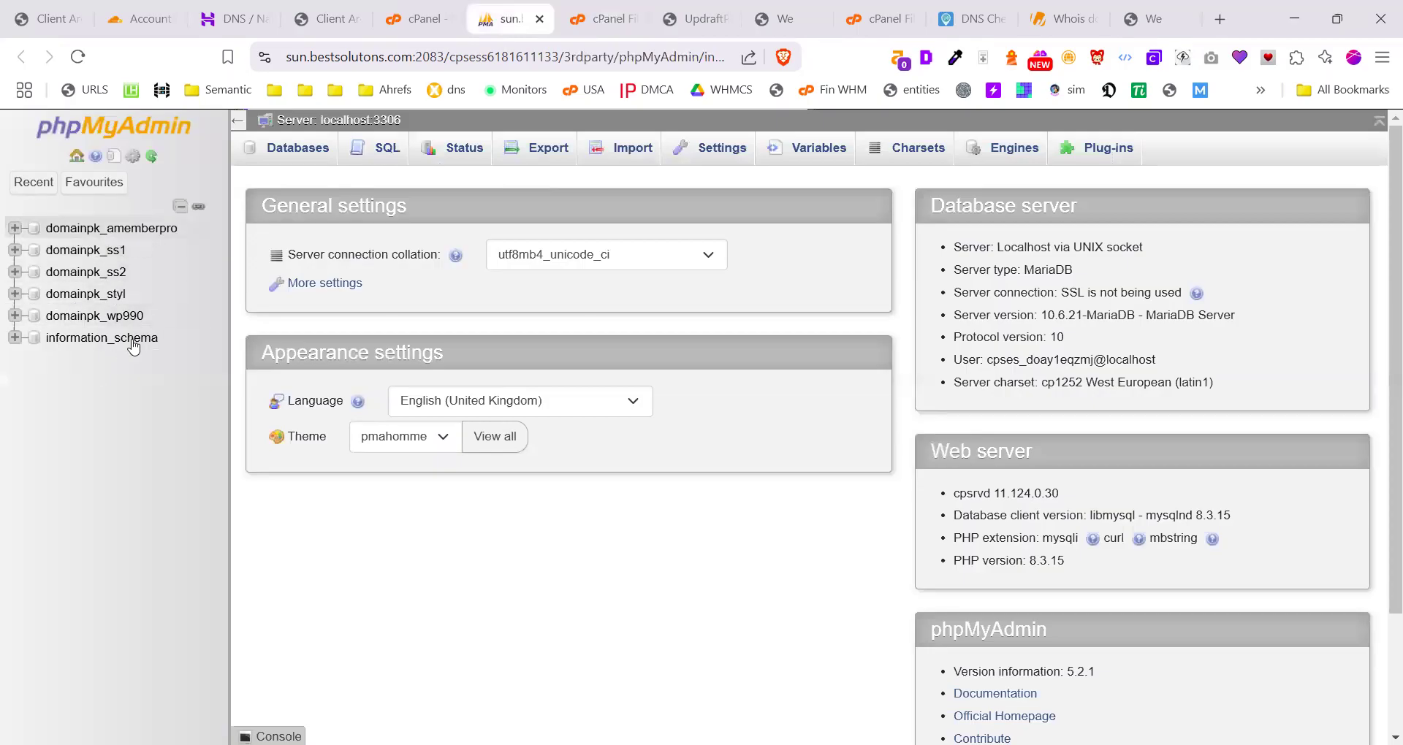
{"action": "left_click", "coordinate": [605, 11]}
{"action": "scroll", "coordinate": [467, 488], "scroll_direction": "down", "scroll_amount": 3}
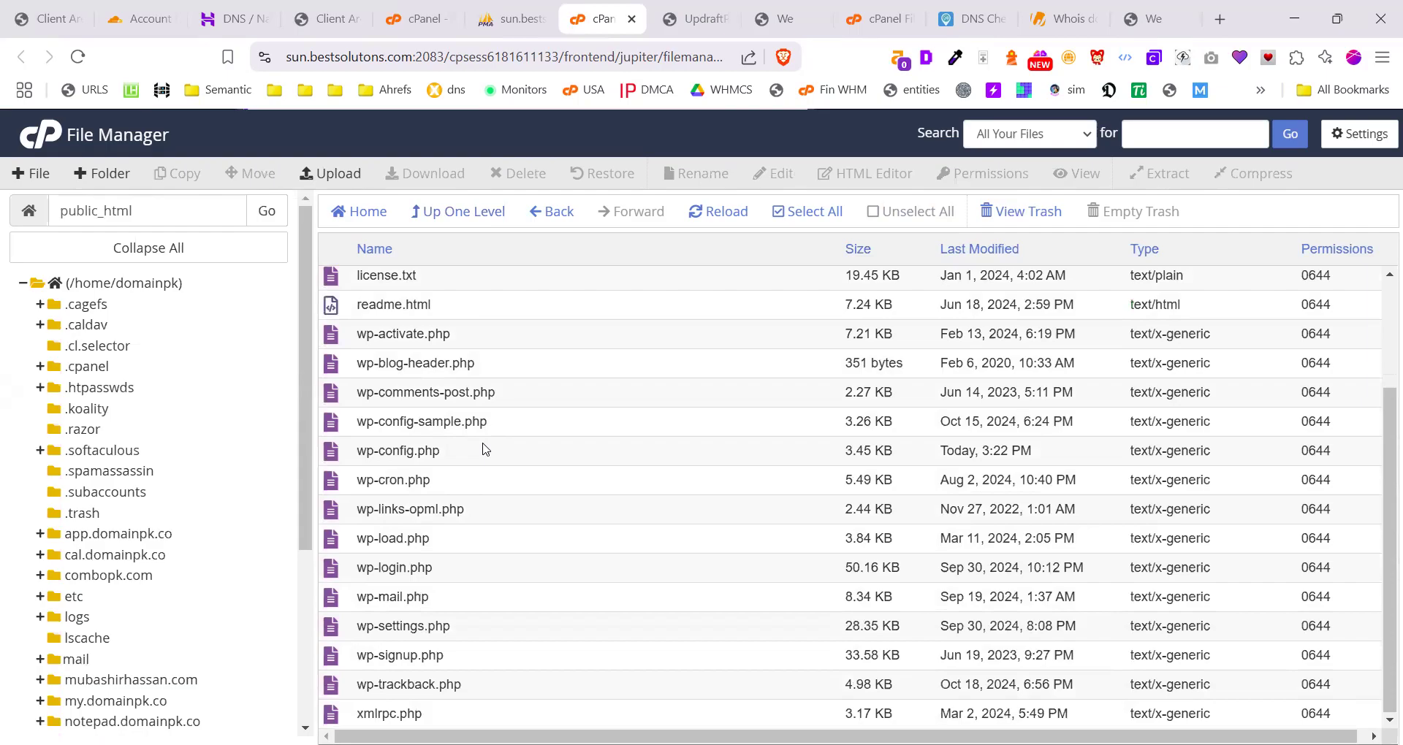
Step: Edit wp-config.php and check DB_NAME domainpk_wp990 and the database user line
{"action": "right_click", "coordinate": [499, 455]}
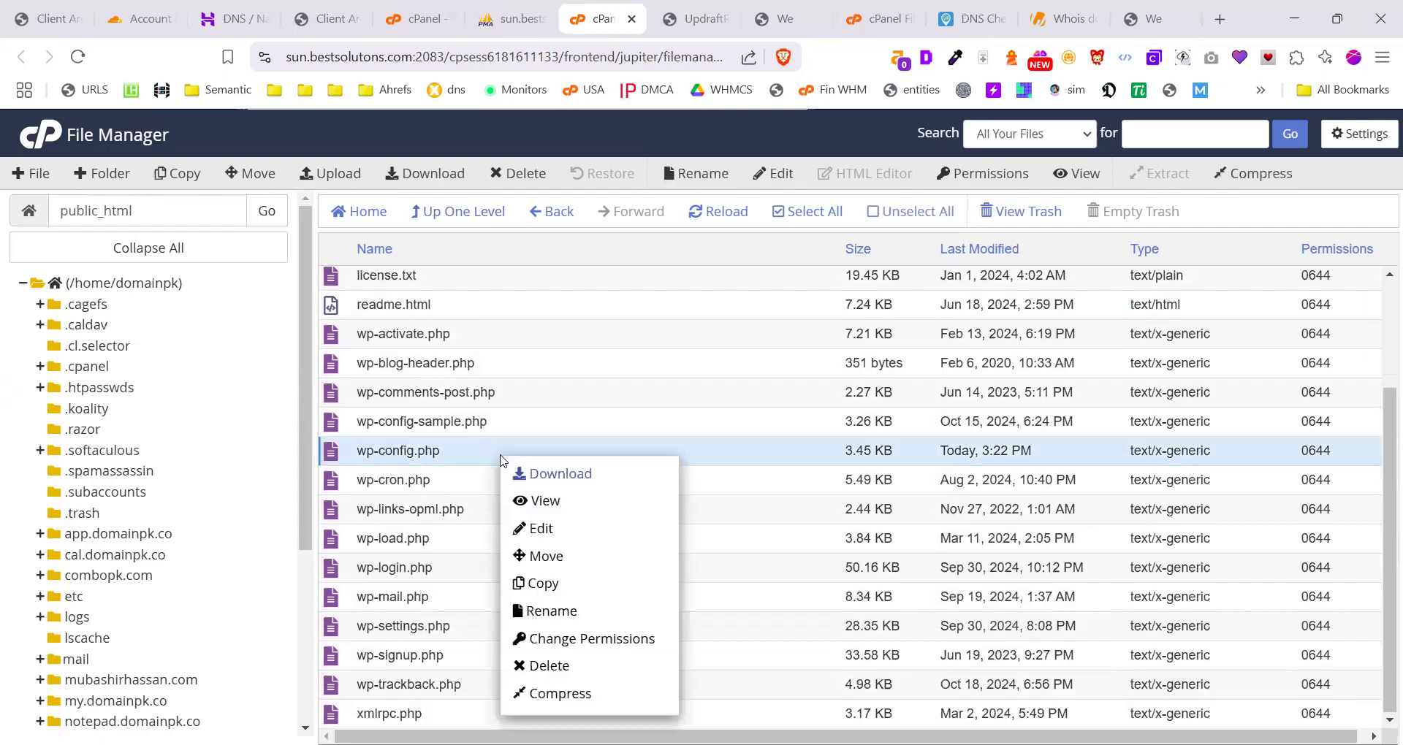
{"action": "left_click", "coordinate": [590, 540]}
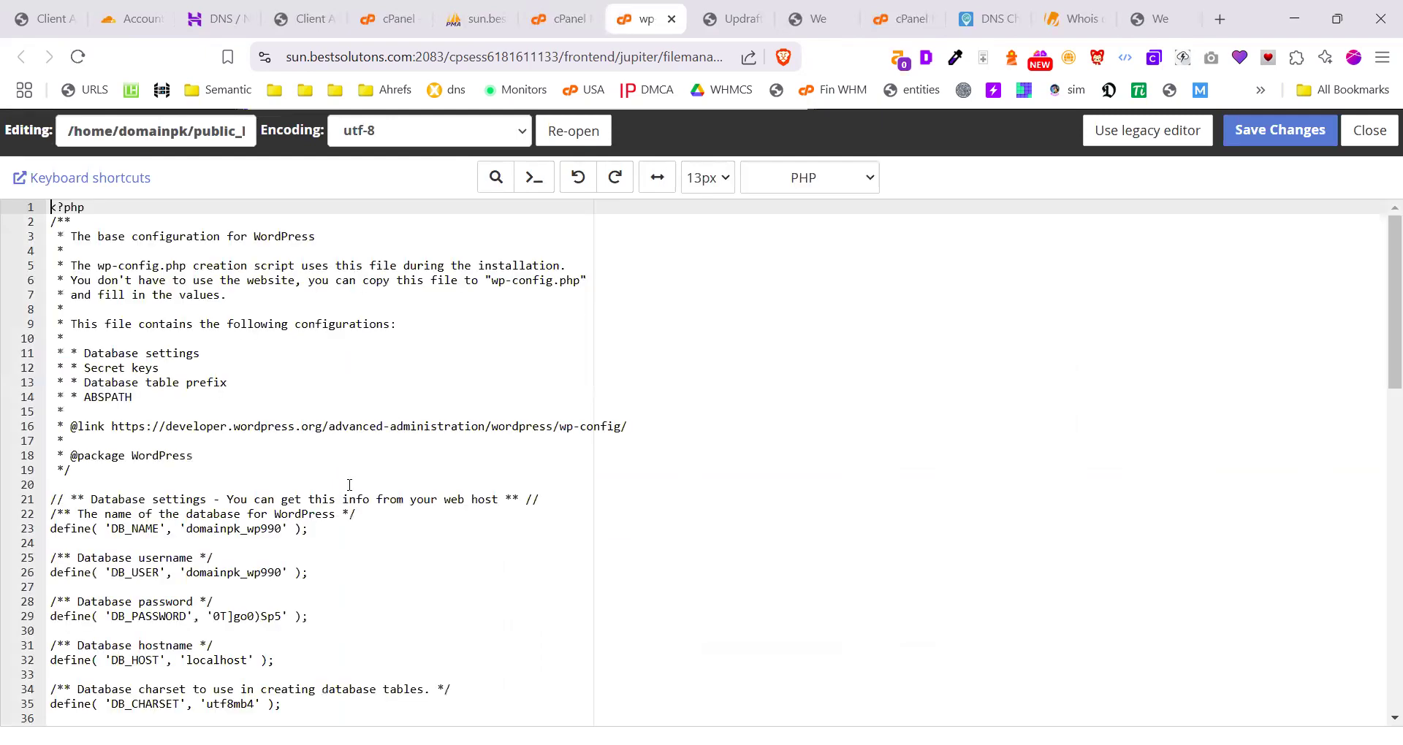
{"action": "scroll", "coordinate": [231, 557], "scroll_direction": "down", "scroll_amount": 2}
{"action": "left_click_drag", "start_coordinate": [111, 501], "coordinate": [148, 508]}
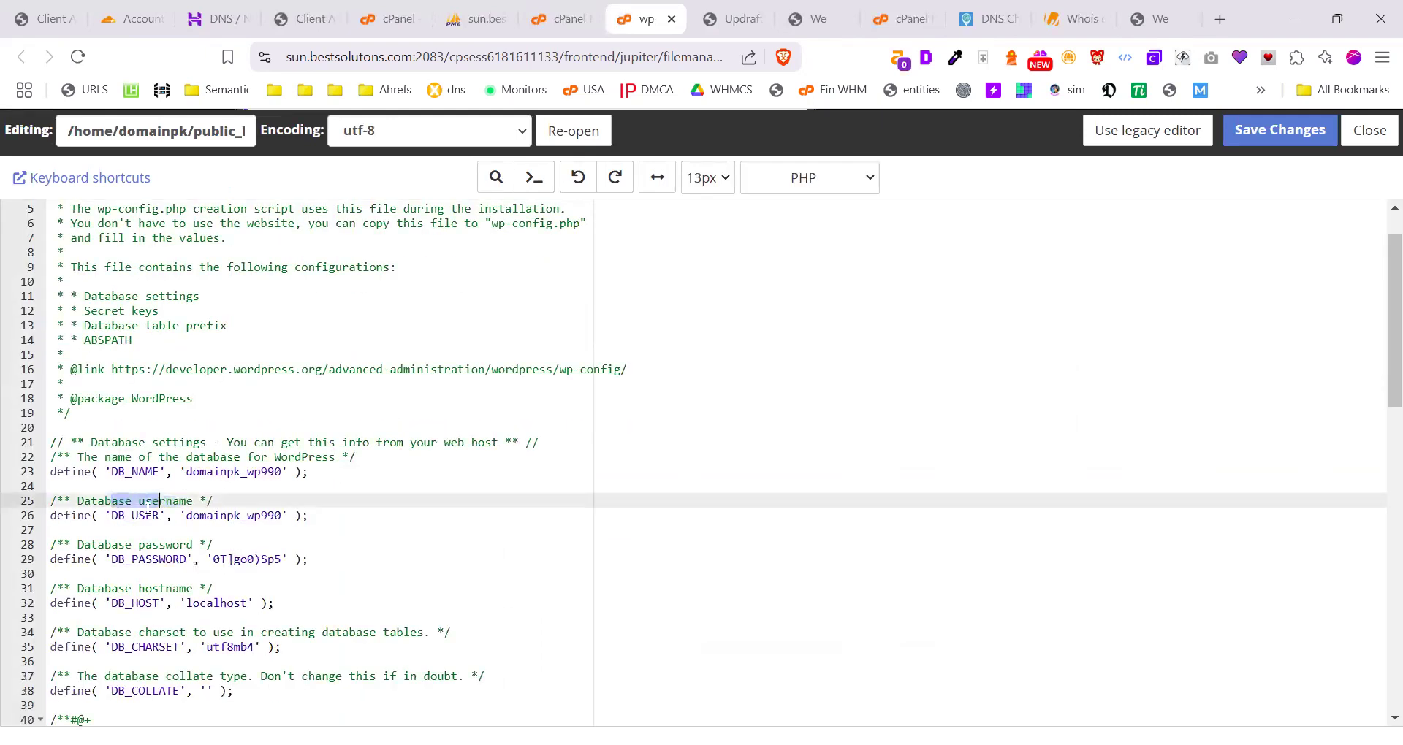
{"action": "left_click_drag", "start_coordinate": [282, 516], "coordinate": [254, 518]}
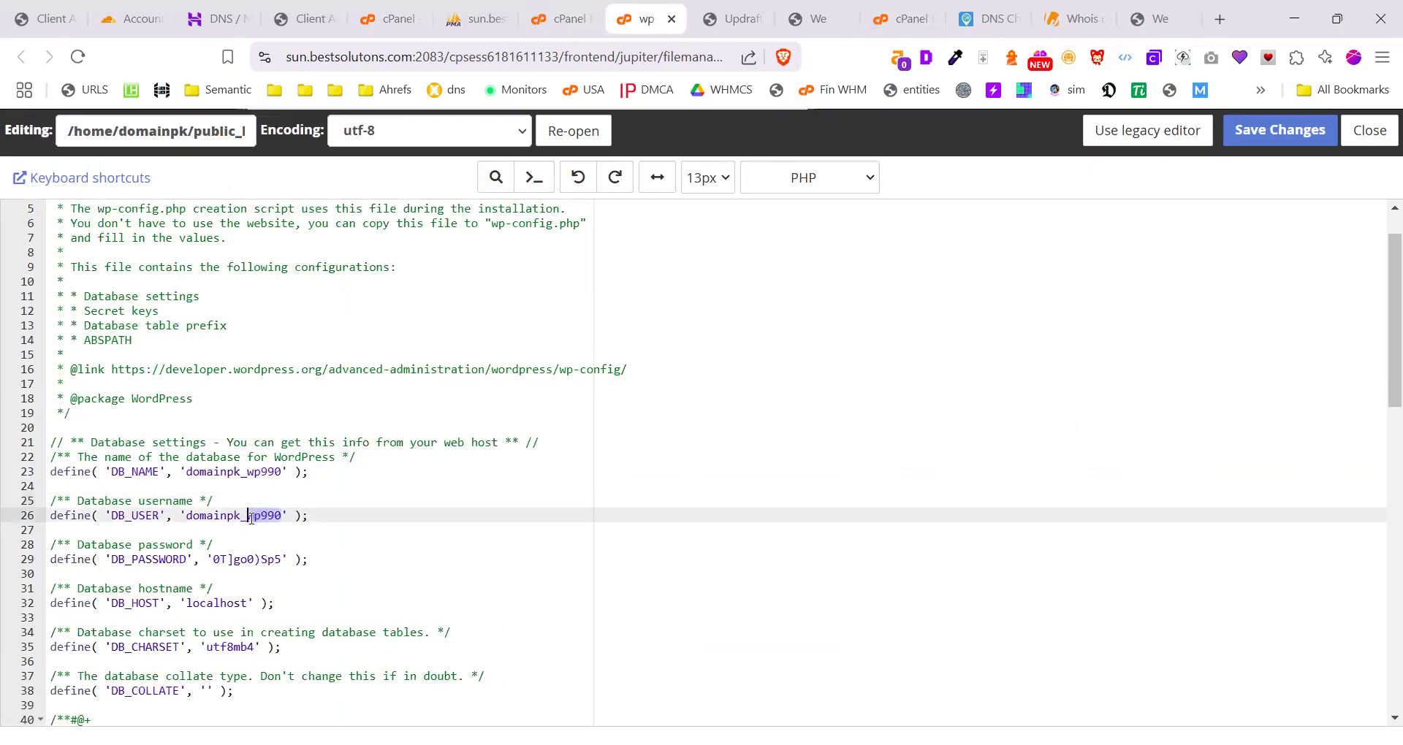
Step: View the domainpk_wp990 database's 12 wpld_ tables in phpMyAdmin, then open its Export tab
{"action": "left_click", "coordinate": [457, 14]}
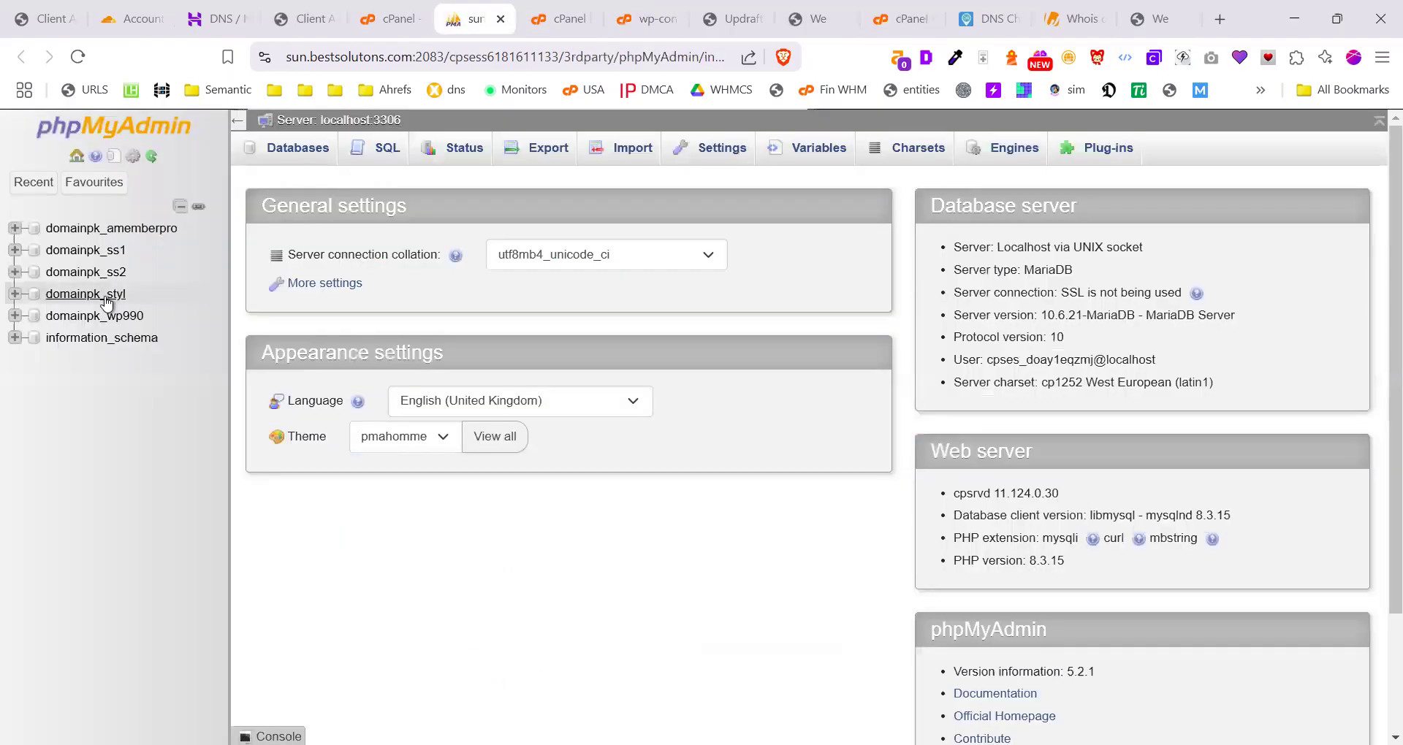
{"action": "left_click", "coordinate": [84, 316]}
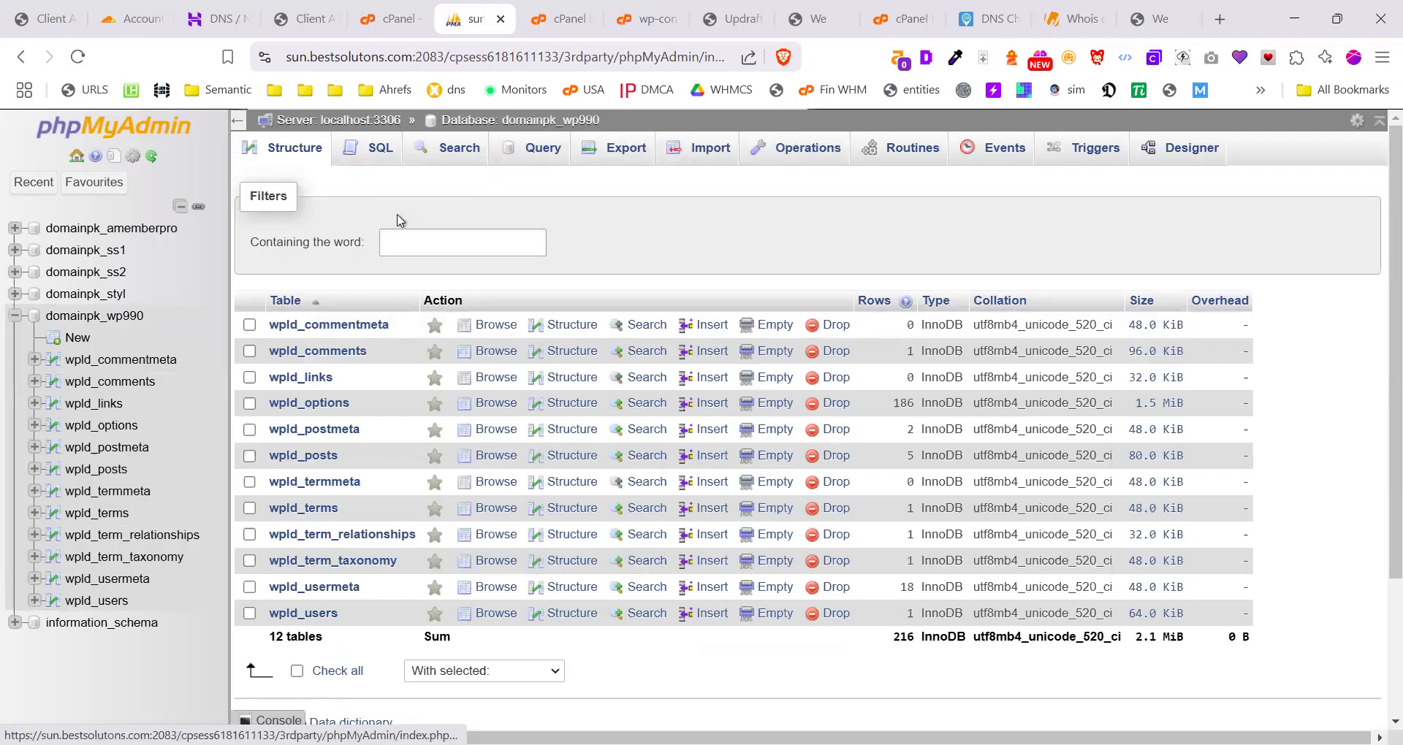
{"action": "left_click", "coordinate": [616, 155]}
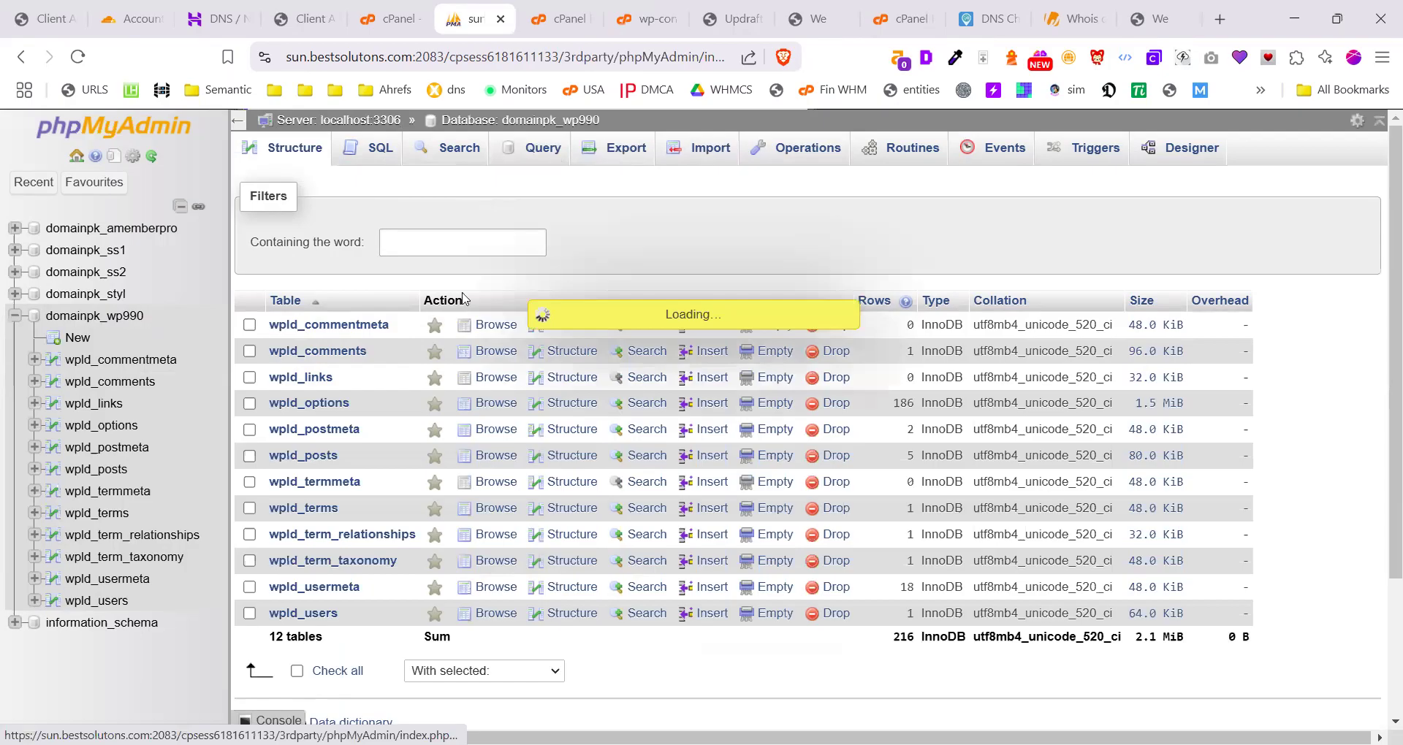